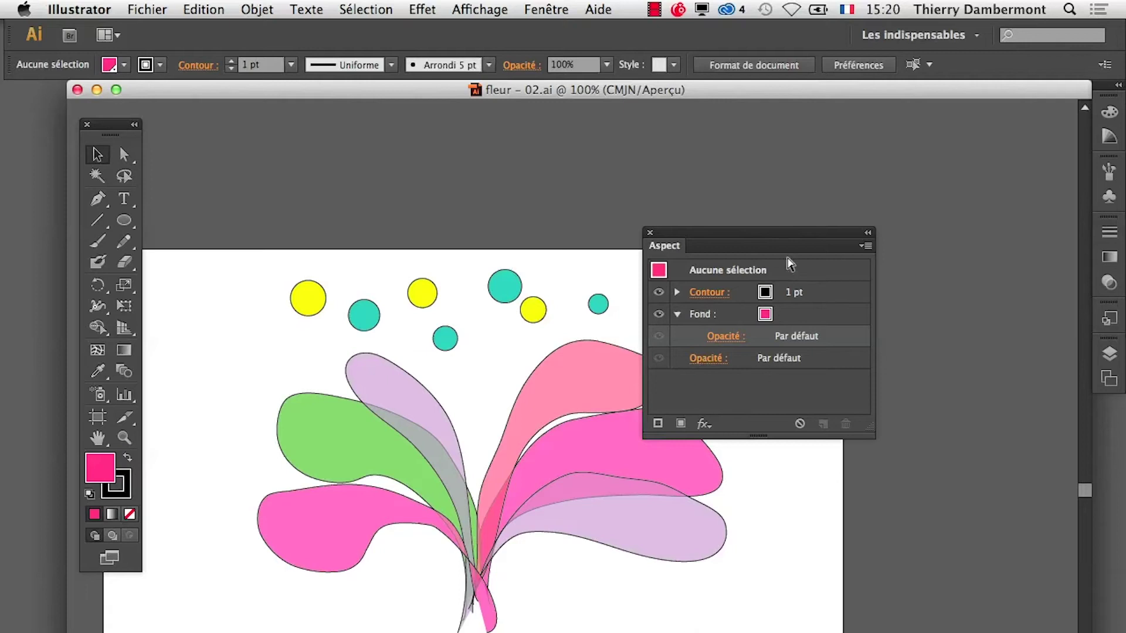
Step: Move the Aspect panel aside and marquee-select all the flower petals
{"action": "mouse_move", "coordinate": [757, 237]}
{"action": "left_mouse_down"}
{"action": "mouse_move", "coordinate": [863, 160]}
{"action": "mouse_move", "coordinate": [898, 152]}
{"action": "left_mouse_up"}
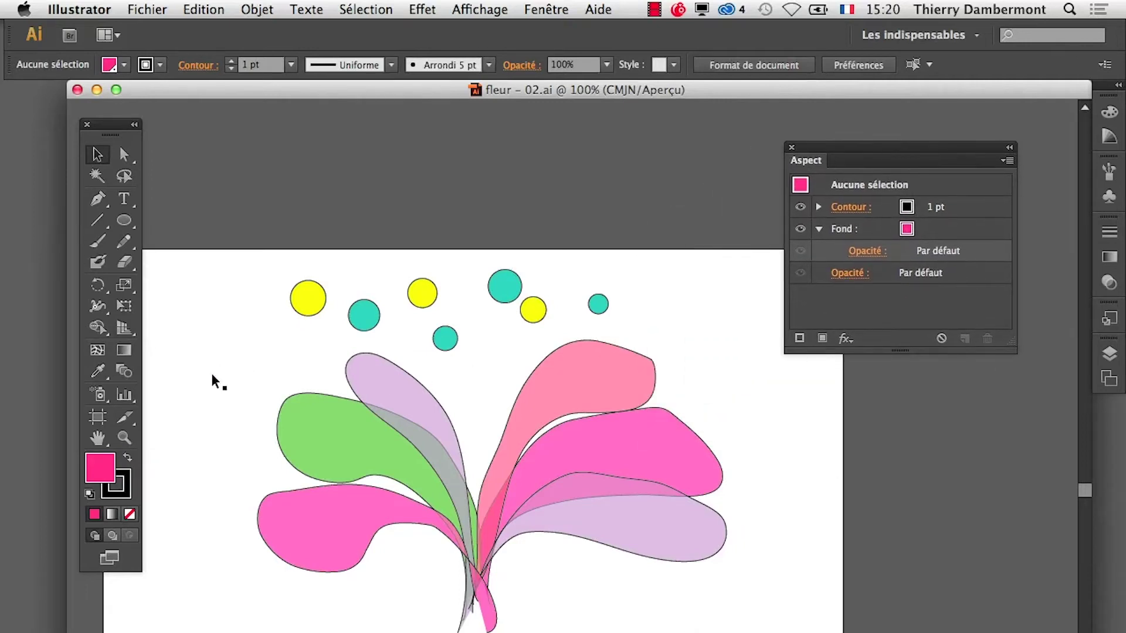
{"action": "left_click_drag", "start_coordinate": [555, 509], "coordinate": [733, 593]}
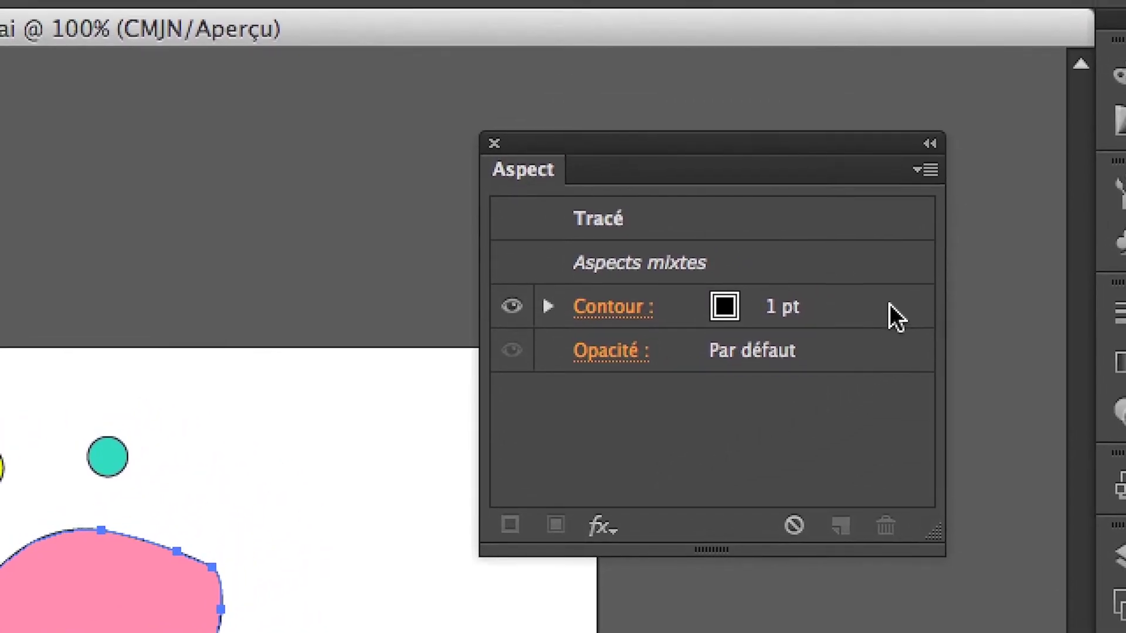
Step: Target the petals' Contour row in the Aspect panel, then bring up Effet > Distorsion et transformation
{"action": "left_click", "coordinate": [888, 300]}
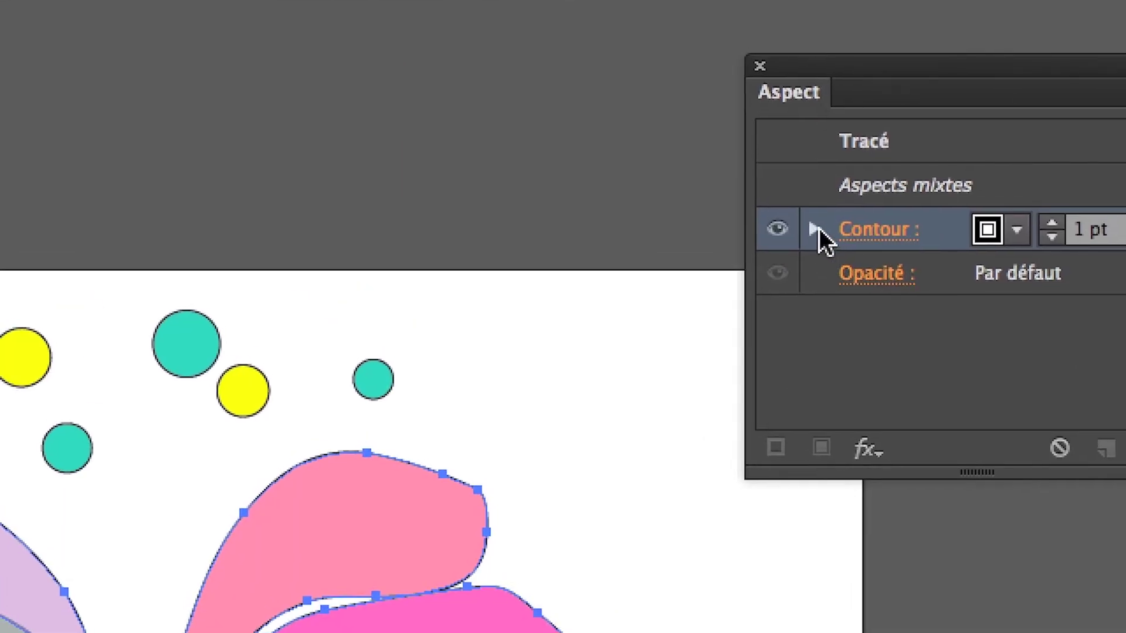
{"action": "left_click", "coordinate": [817, 229]}
{"action": "left_click", "coordinate": [817, 229]}
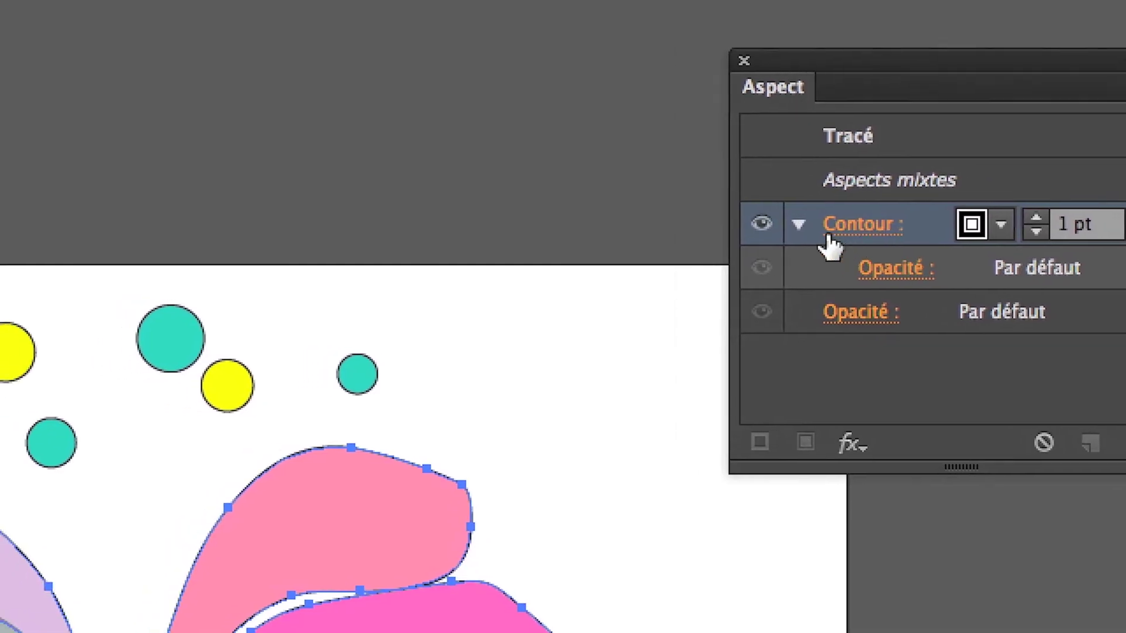
{"action": "left_click", "coordinate": [817, 229]}
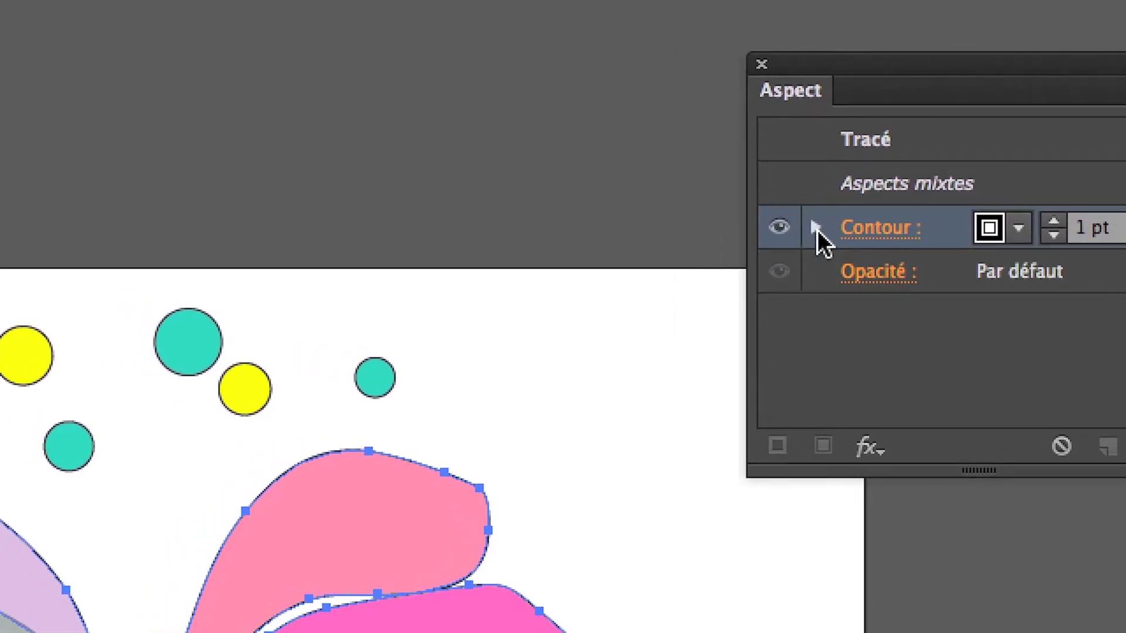
{"action": "left_click", "coordinate": [818, 230]}
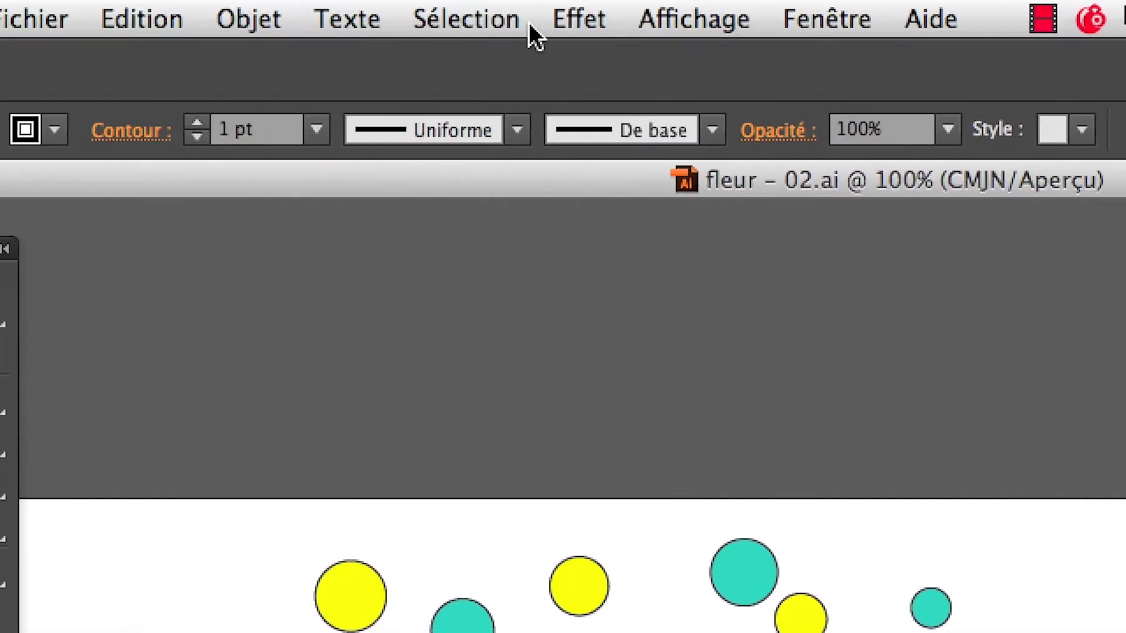
{"action": "left_click", "coordinate": [543, 15]}
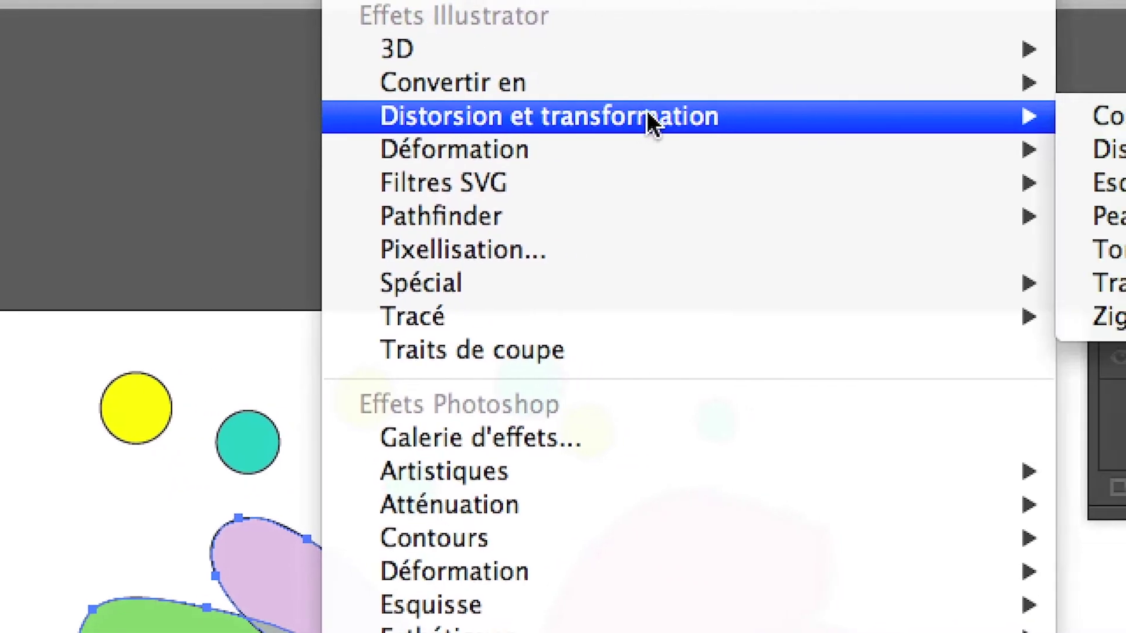
{"action": "mouse_move", "coordinate": [528, 116]}
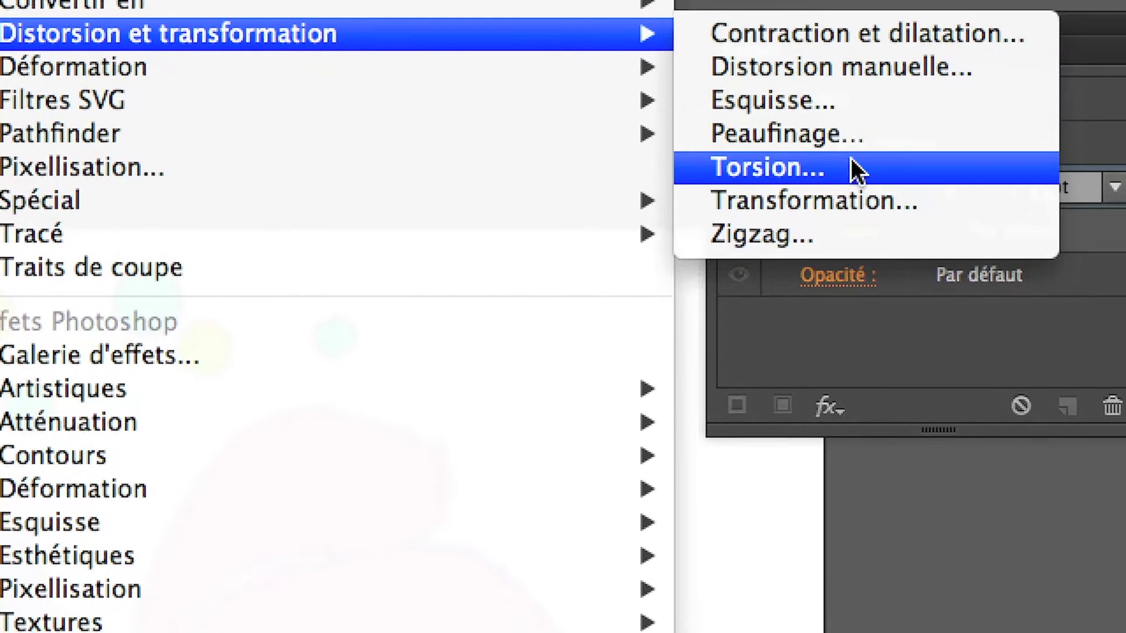
Step: Apply a Transformation effect to the stroke at defaults: 100% scale, 0 mm offset, 0° rotation
{"action": "left_click", "coordinate": [862, 179]}
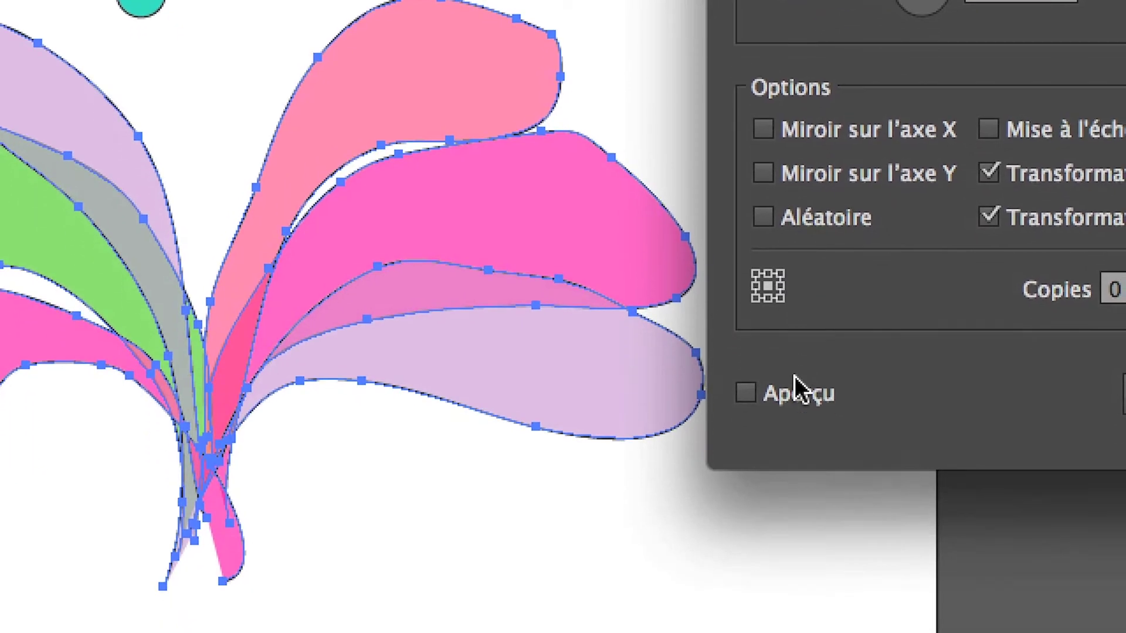
{"action": "left_click", "coordinate": [795, 382]}
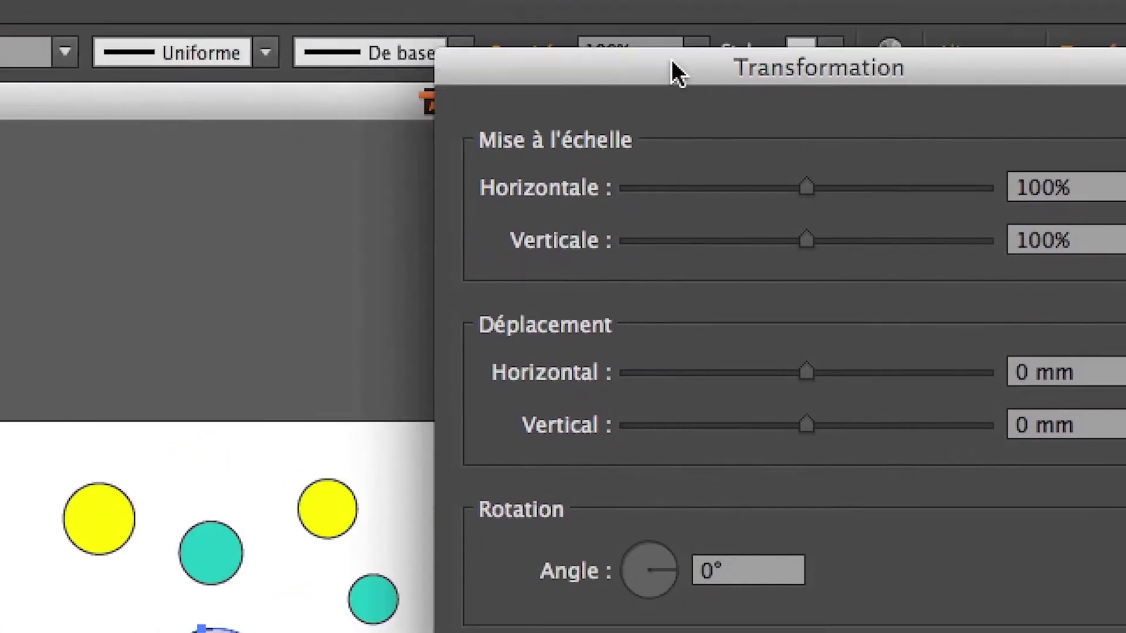
{"action": "left_click_drag", "start_coordinate": [672, 60], "coordinate": [462, 117]}
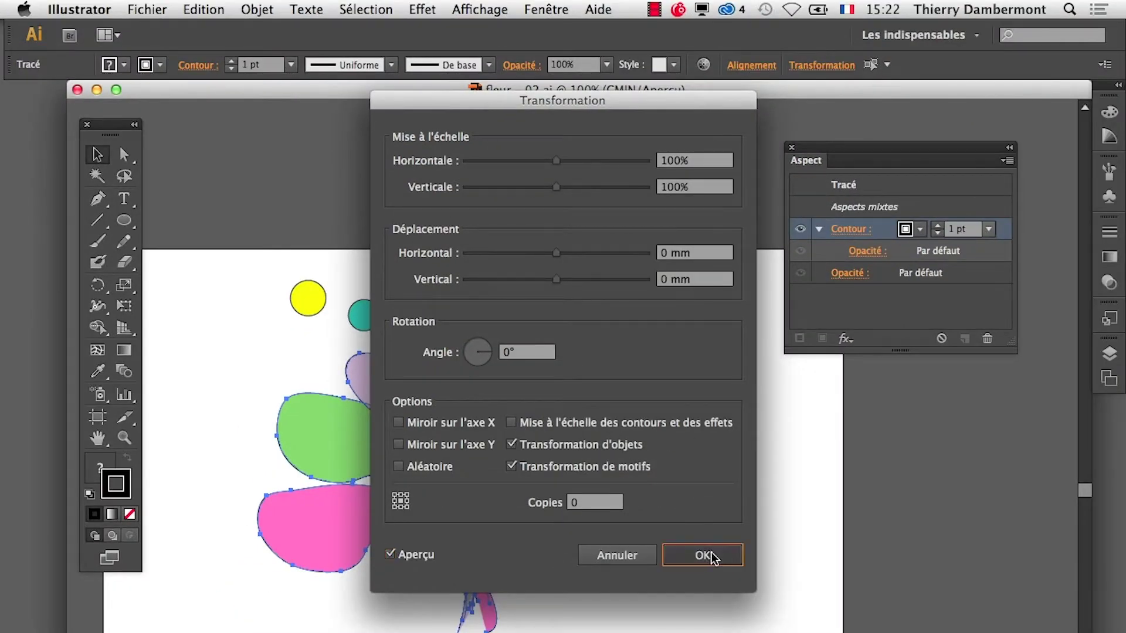
{"action": "left_click", "coordinate": [705, 556]}
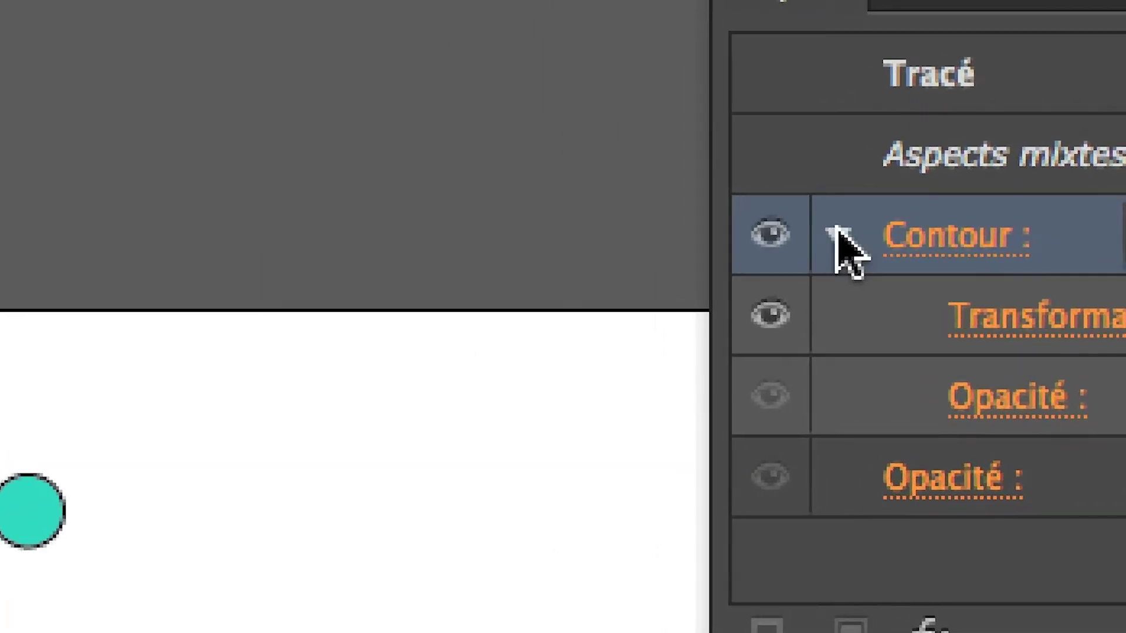
Step: Reopen the stroke's Transformation effect with Aperçu preview turned on
{"action": "left_click", "coordinate": [835, 234]}
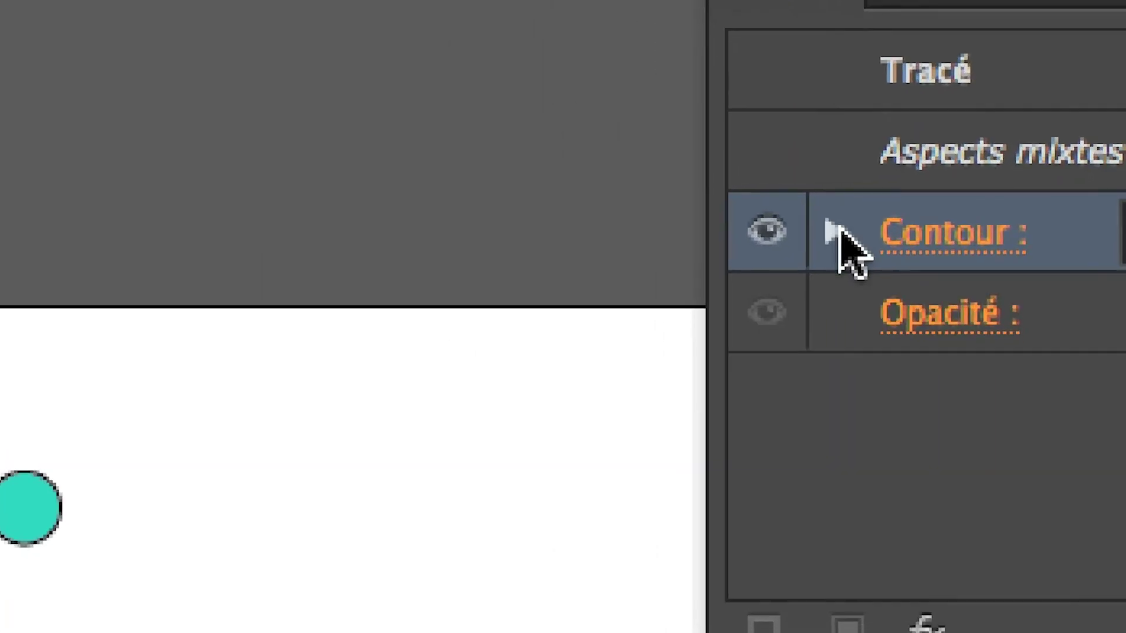
{"action": "left_click", "coordinate": [836, 234]}
{"action": "left_click", "coordinate": [895, 251]}
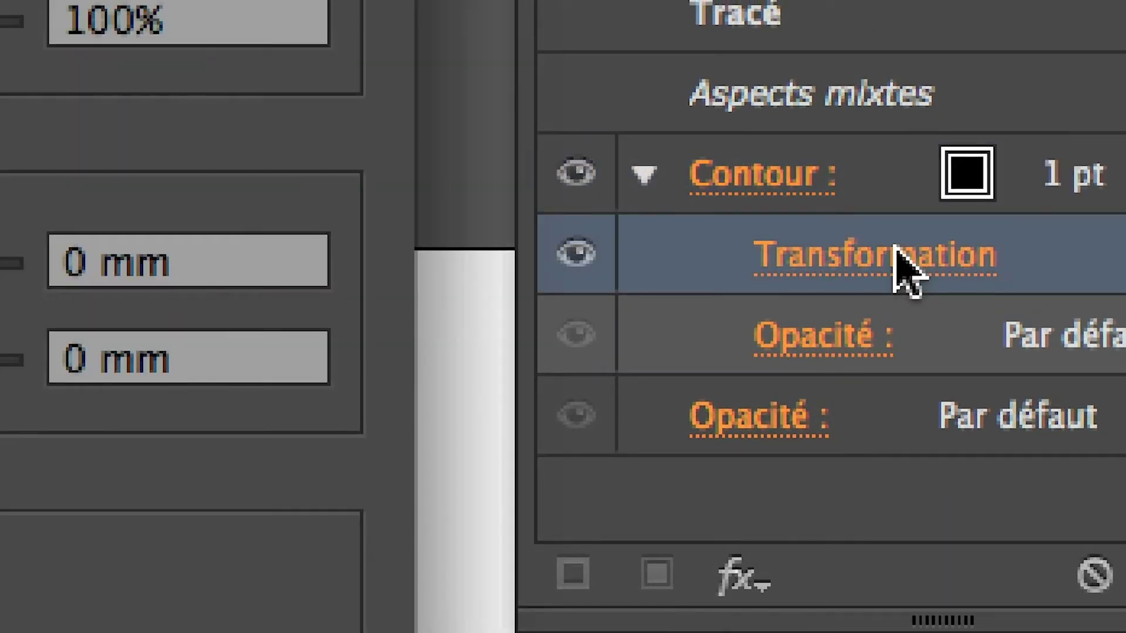
{"action": "left_click", "coordinate": [897, 258]}
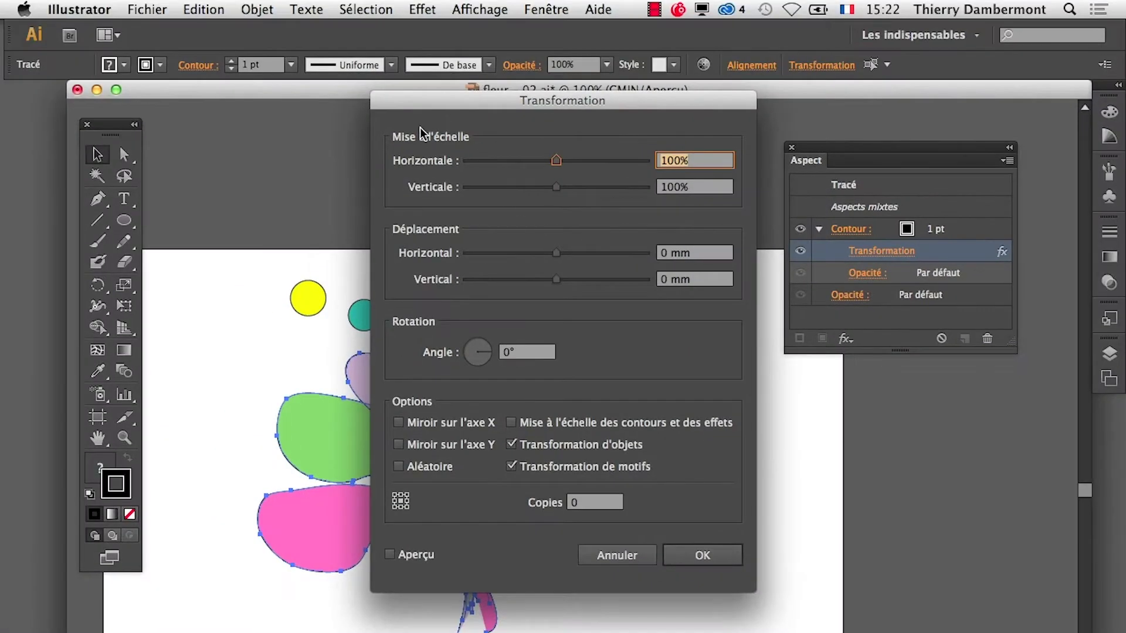
{"action": "left_click_drag", "start_coordinate": [420, 102], "coordinate": [678, 139]}
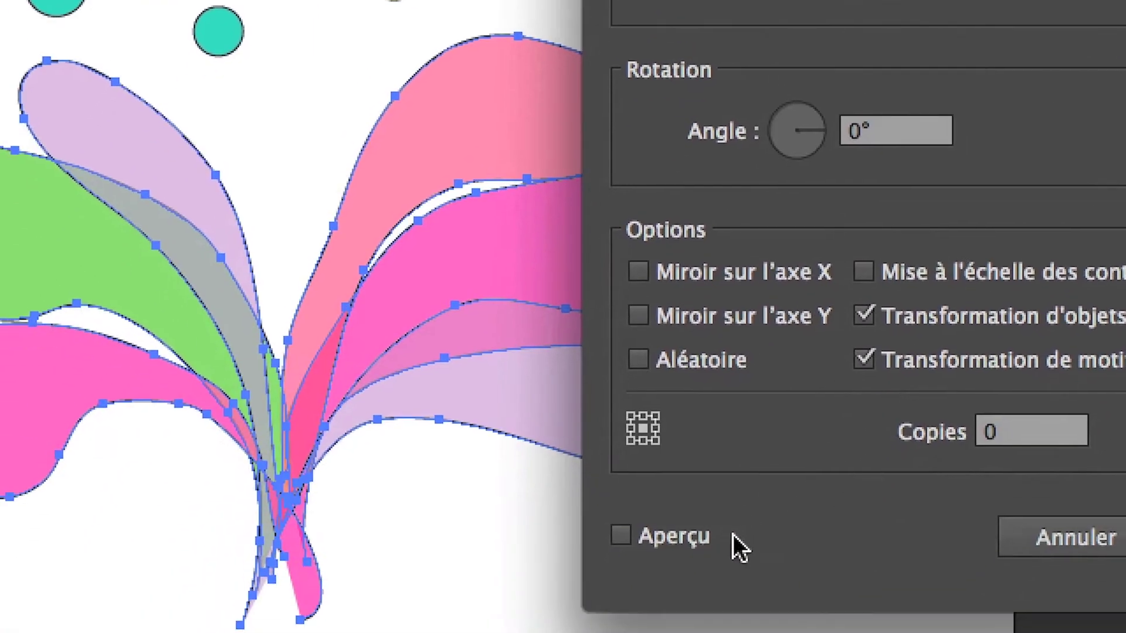
{"action": "left_click", "coordinate": [724, 535]}
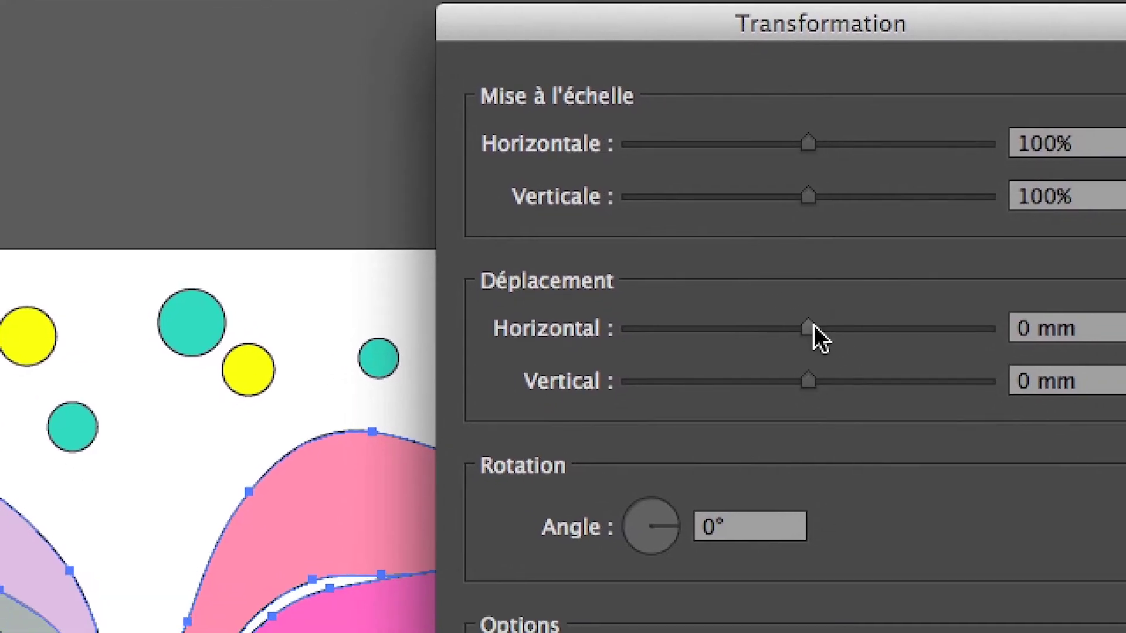
Step: Set 104%/101% scale and -0,3528 mm, 1,7639 mm offsets, with rotation back to 0°
{"action": "mouse_move", "coordinate": [814, 326]}
{"action": "left_mouse_down"}
{"action": "mouse_move", "coordinate": [798, 328]}
{"action": "mouse_move", "coordinate": [822, 362]}
{"action": "mouse_move", "coordinate": [809, 330]}
{"action": "left_mouse_up"}
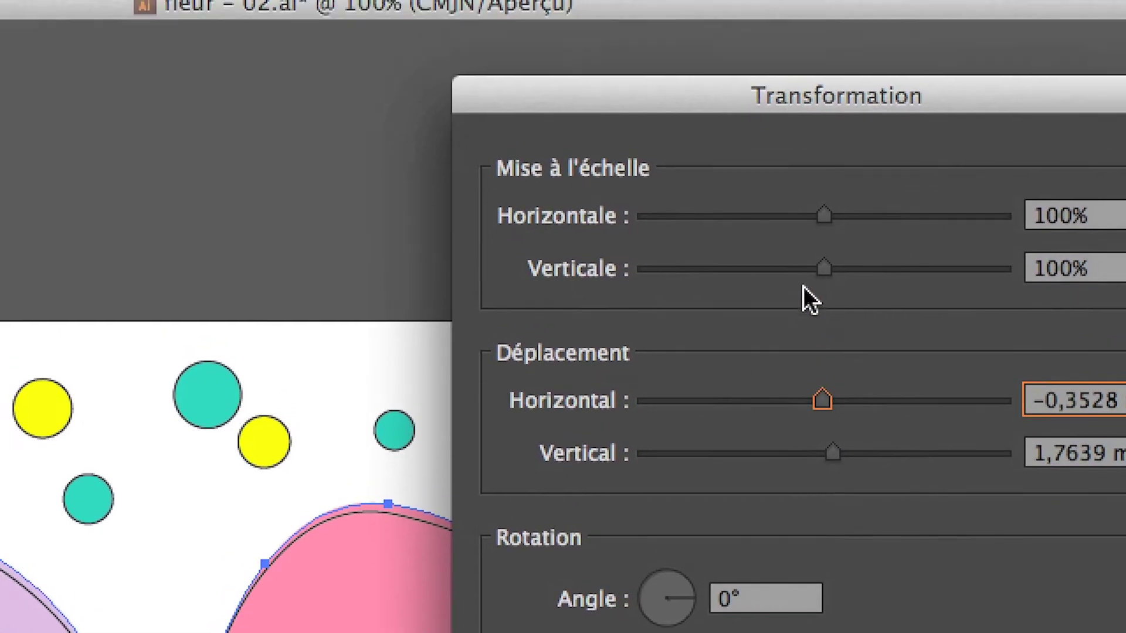
{"action": "mouse_move", "coordinate": [808, 262]}
{"action": "left_mouse_down"}
{"action": "mouse_move", "coordinate": [821, 263]}
{"action": "mouse_move", "coordinate": [811, 279]}
{"action": "left_mouse_up"}
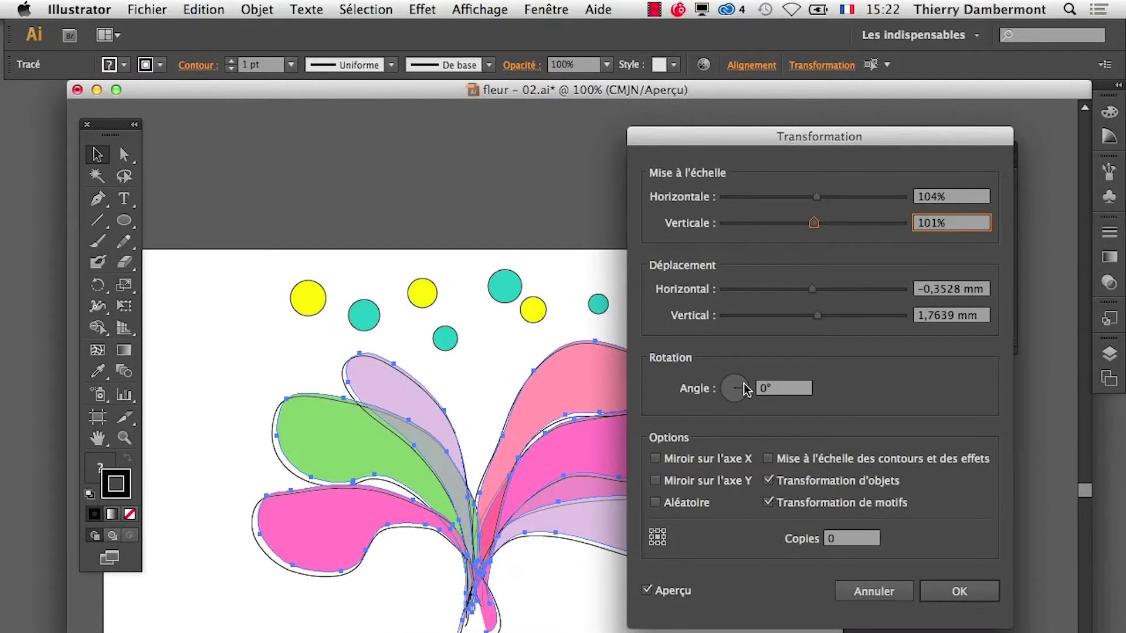
{"action": "left_click_drag", "start_coordinate": [744, 383], "coordinate": [729, 375]}
{"action": "type", "text": "90"}
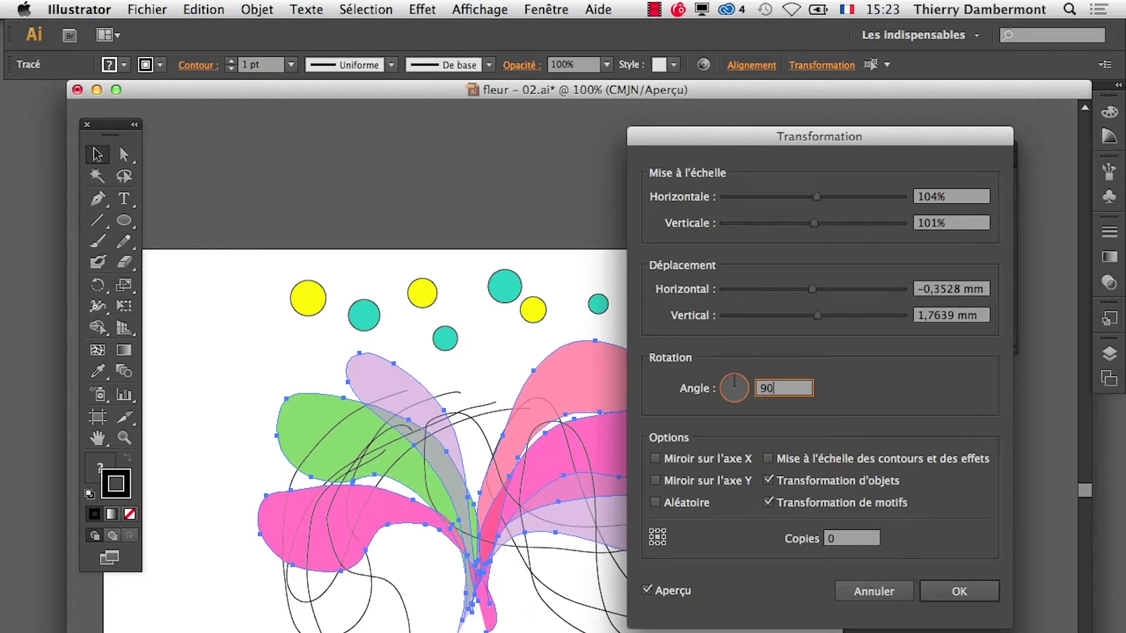
{"action": "key", "text": "Tab"}
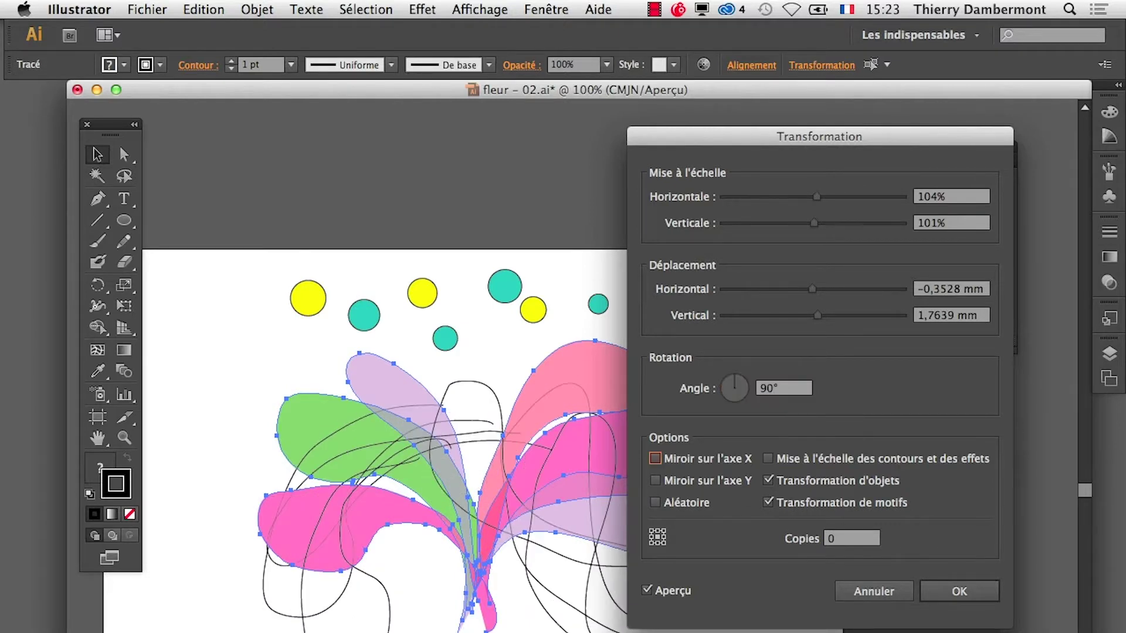
{"action": "type", "text": "0"}
{"action": "key", "text": "Tab"}
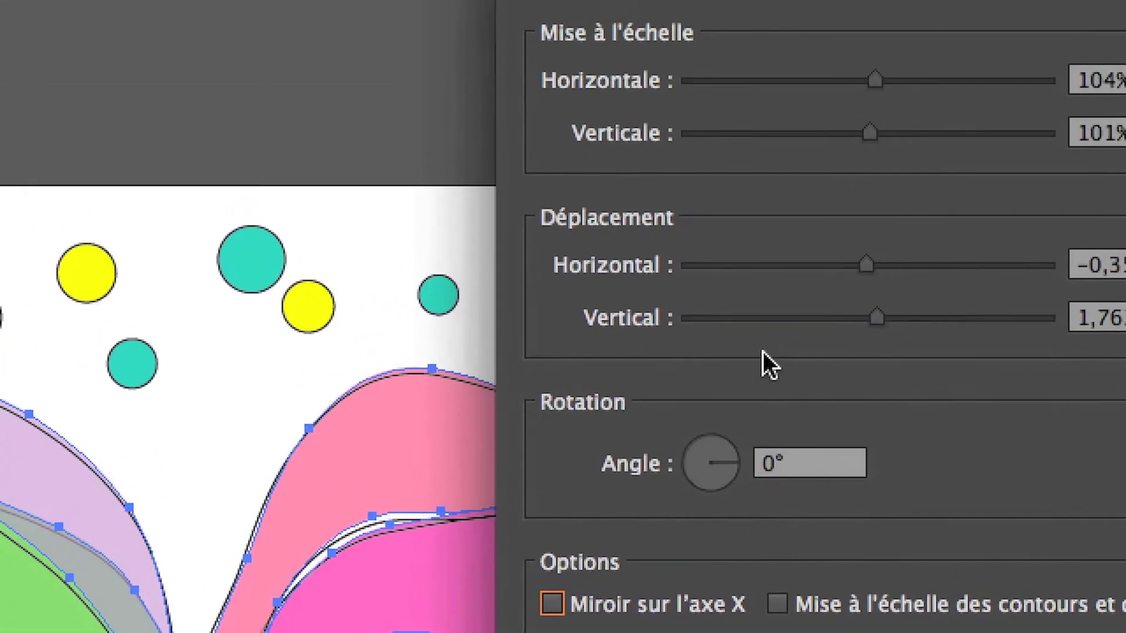
Step: Apply the Transformation with 95%/107% scale and -2,1167 mm, 3,175 mm offsets
{"action": "left_click", "coordinate": [802, 322]}
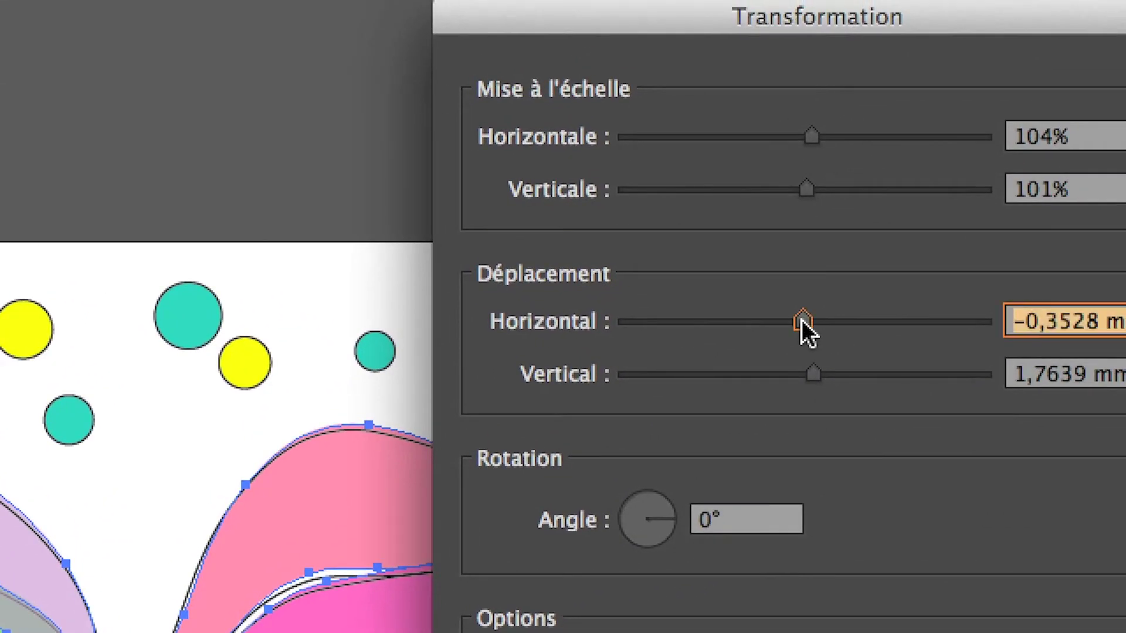
{"action": "left_click_drag", "start_coordinate": [803, 323], "coordinate": [807, 323]}
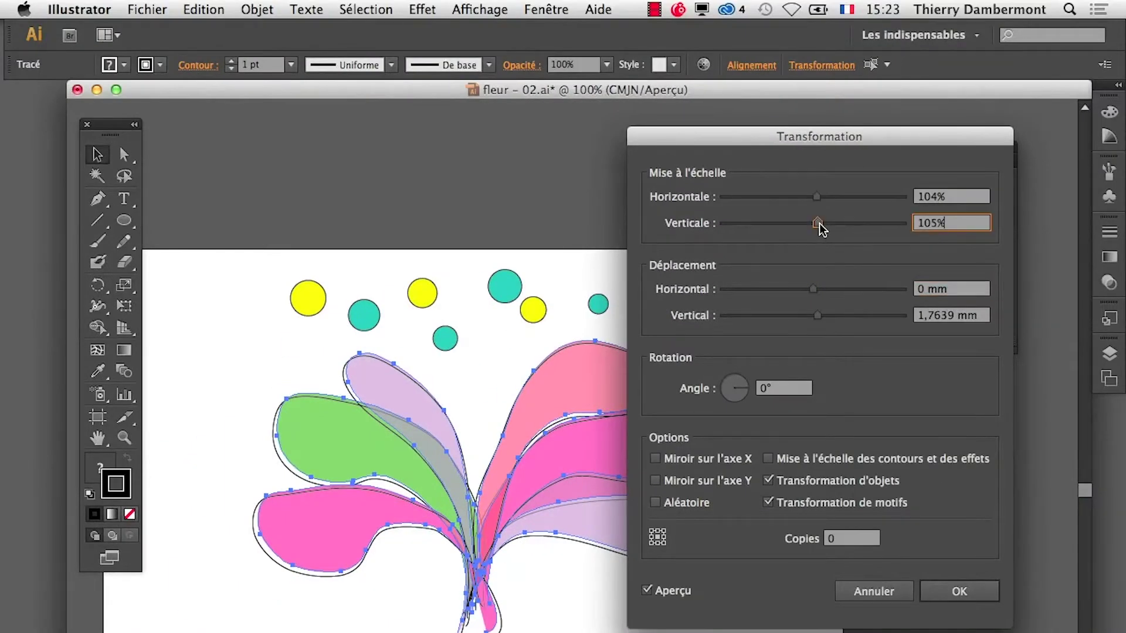
{"action": "left_click_drag", "start_coordinate": [820, 227], "coordinate": [810, 197]}
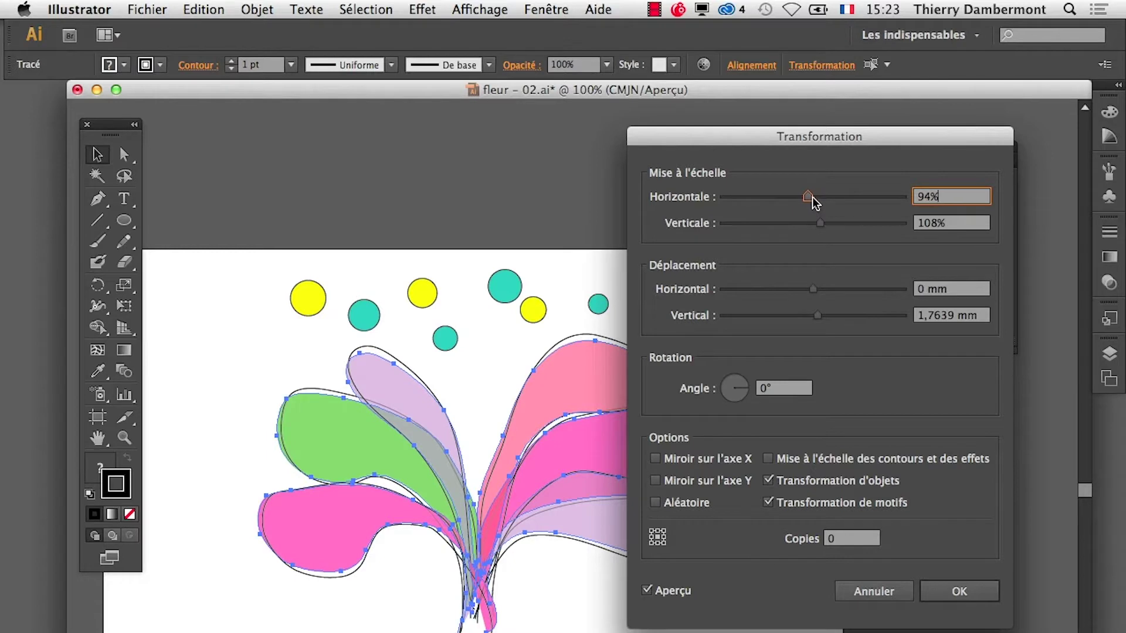
{"action": "left_click_drag", "start_coordinate": [812, 198], "coordinate": [814, 199]}
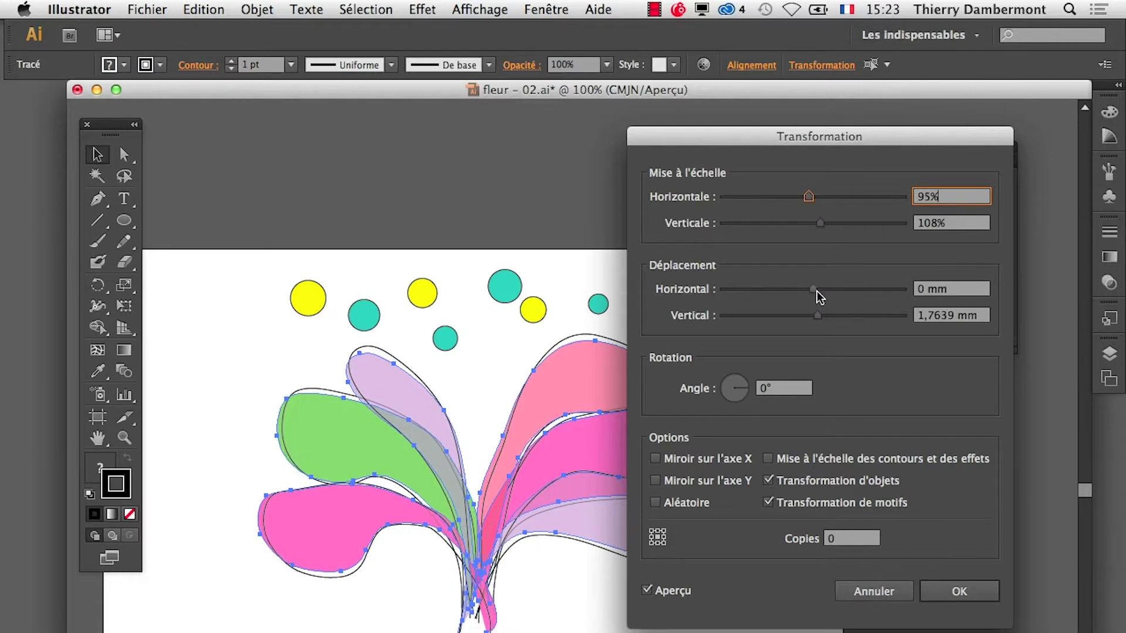
{"action": "mouse_move", "coordinate": [816, 316]}
{"action": "left_mouse_down"}
{"action": "mouse_move", "coordinate": [821, 290]}
{"action": "mouse_move", "coordinate": [811, 288]}
{"action": "left_mouse_up"}
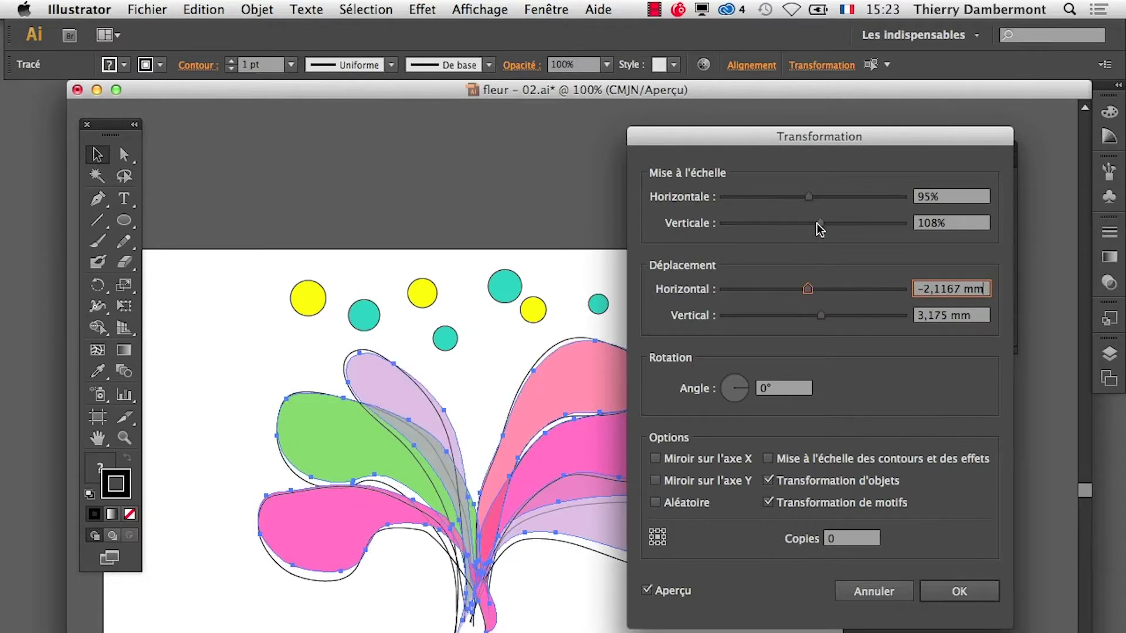
{"action": "left_click_drag", "start_coordinate": [817, 224], "coordinate": [814, 223]}
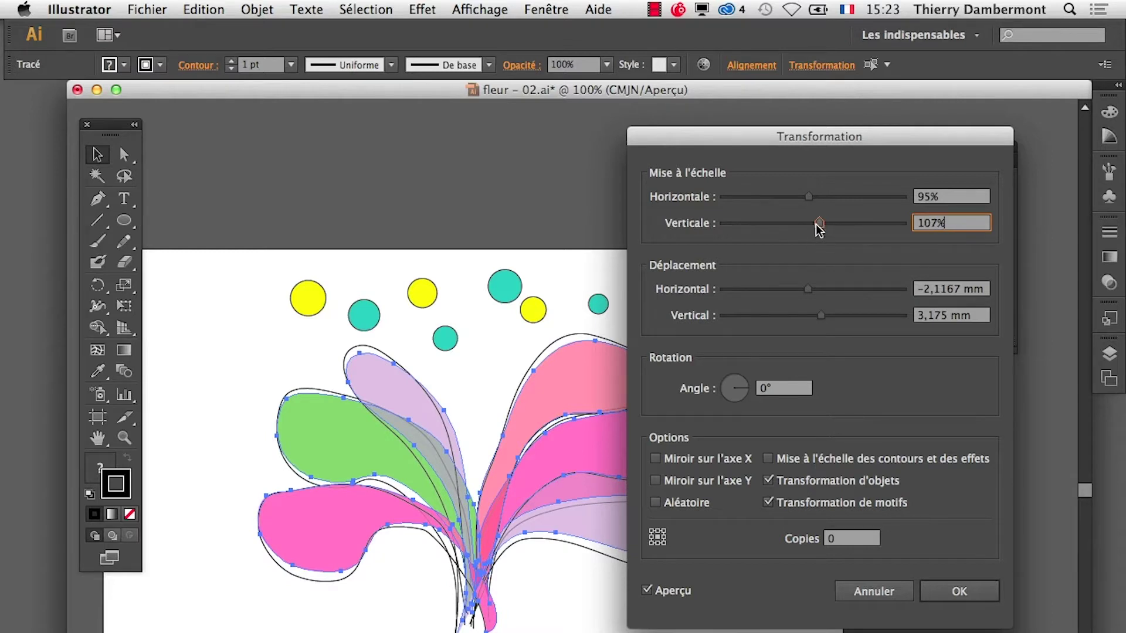
{"action": "left_click", "coordinate": [955, 592]}
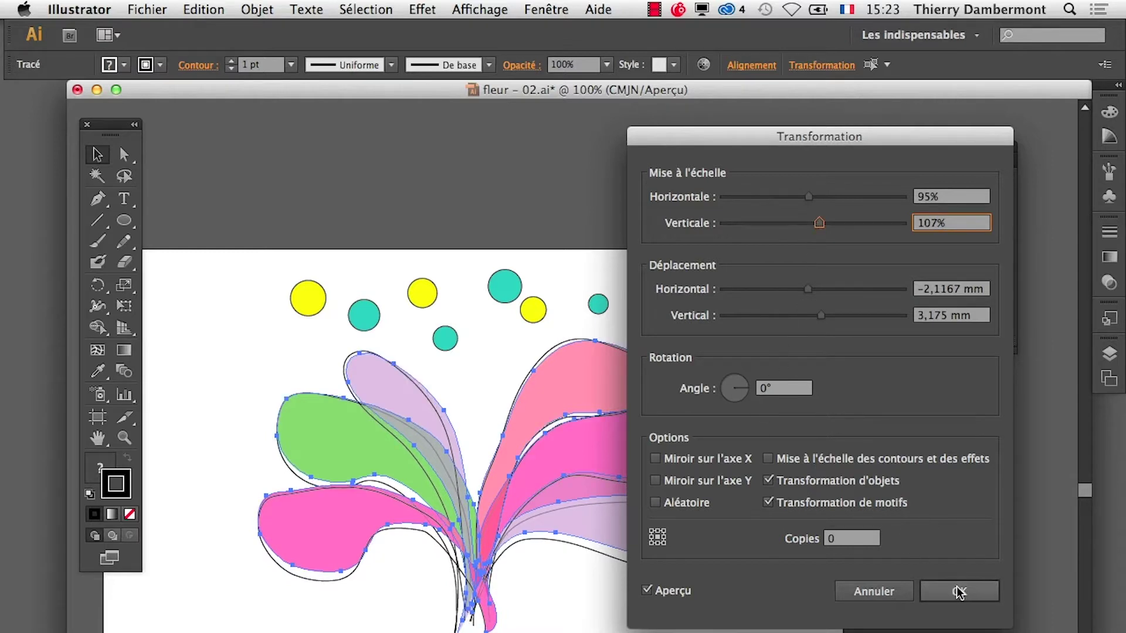
{"action": "left_click", "coordinate": [961, 593]}
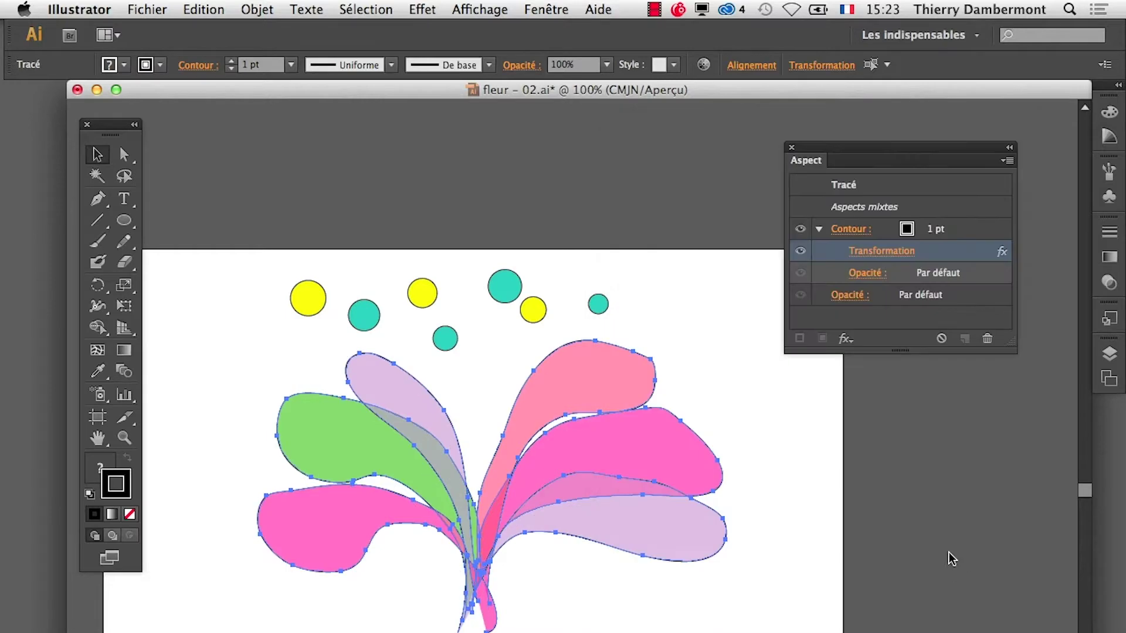
Step: Set the Transformation to 105%/108% scale with 0,3528 mm and 2,4694 mm offsets
{"action": "left_click", "coordinate": [883, 251]}
{"action": "left_click", "coordinate": [688, 592]}
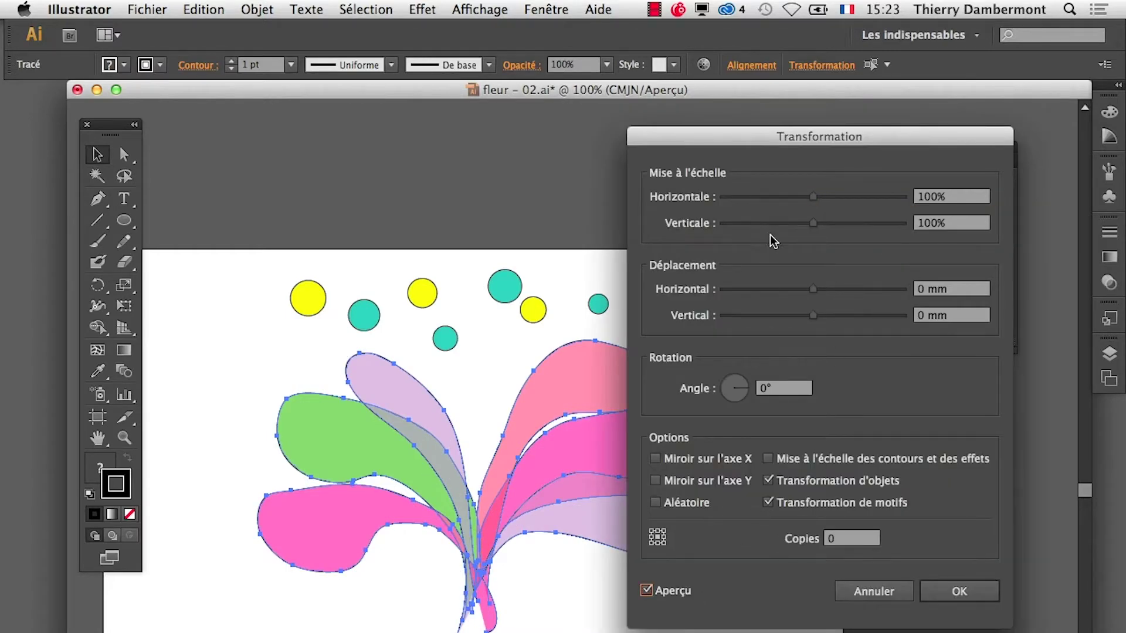
{"action": "left_click_drag", "start_coordinate": [815, 197], "coordinate": [818, 223]}
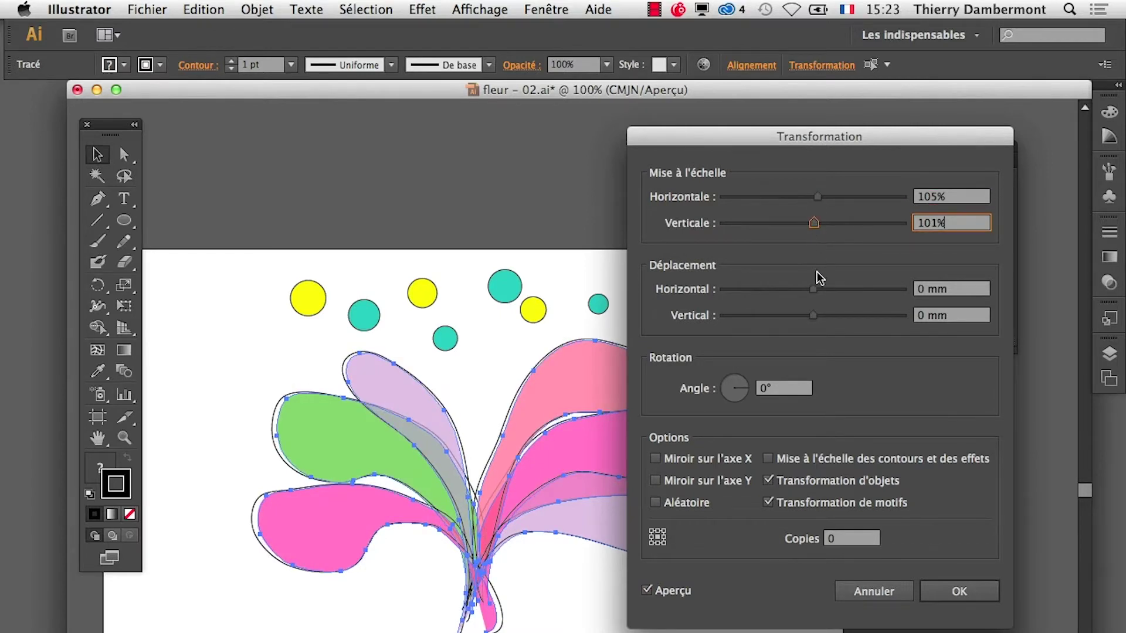
{"action": "left_click", "coordinate": [819, 288]}
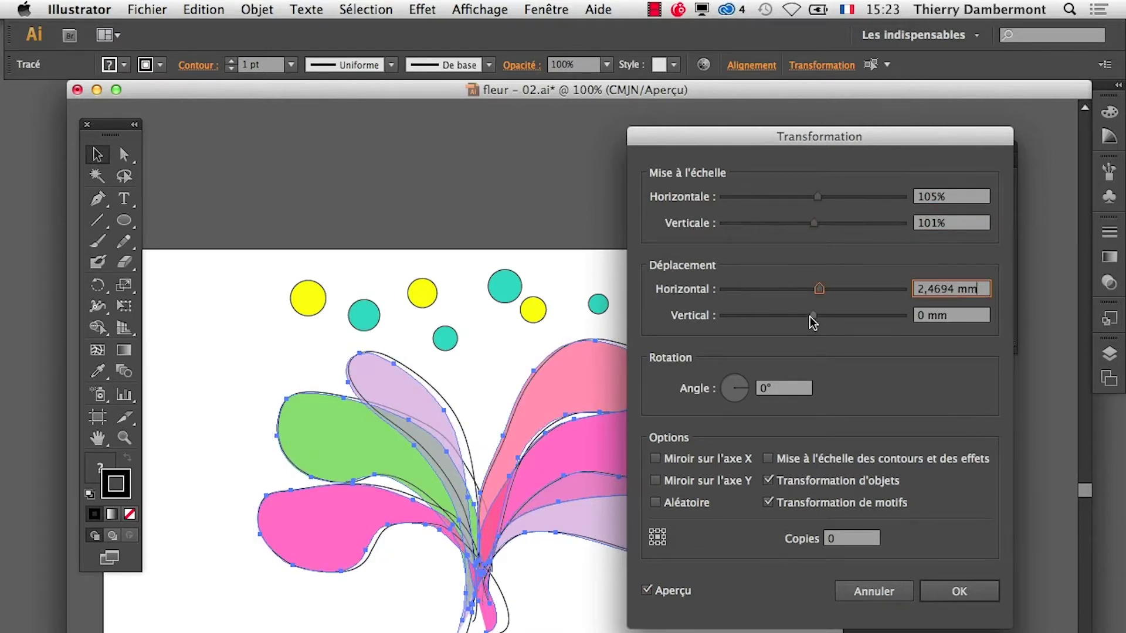
{"action": "mouse_move", "coordinate": [812, 316]}
{"action": "left_mouse_down"}
{"action": "mouse_move", "coordinate": [812, 289]}
{"action": "mouse_move", "coordinate": [819, 316]}
{"action": "left_mouse_up"}
{"action": "left_click_drag", "start_coordinate": [814, 224], "coordinate": [821, 224]}
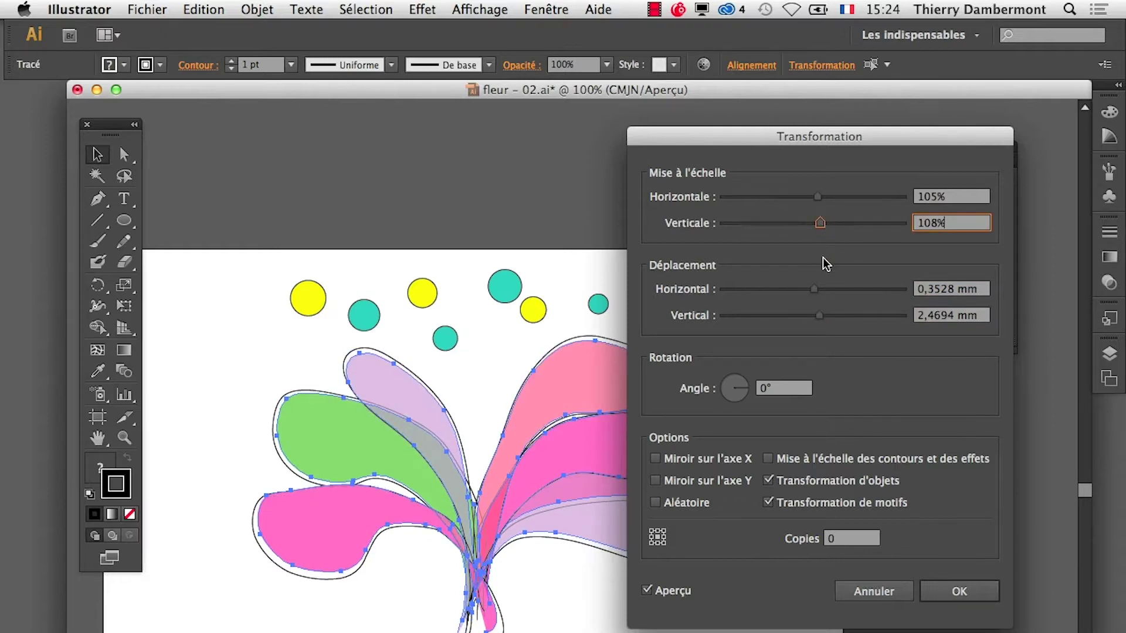
{"action": "left_click", "coordinate": [963, 584]}
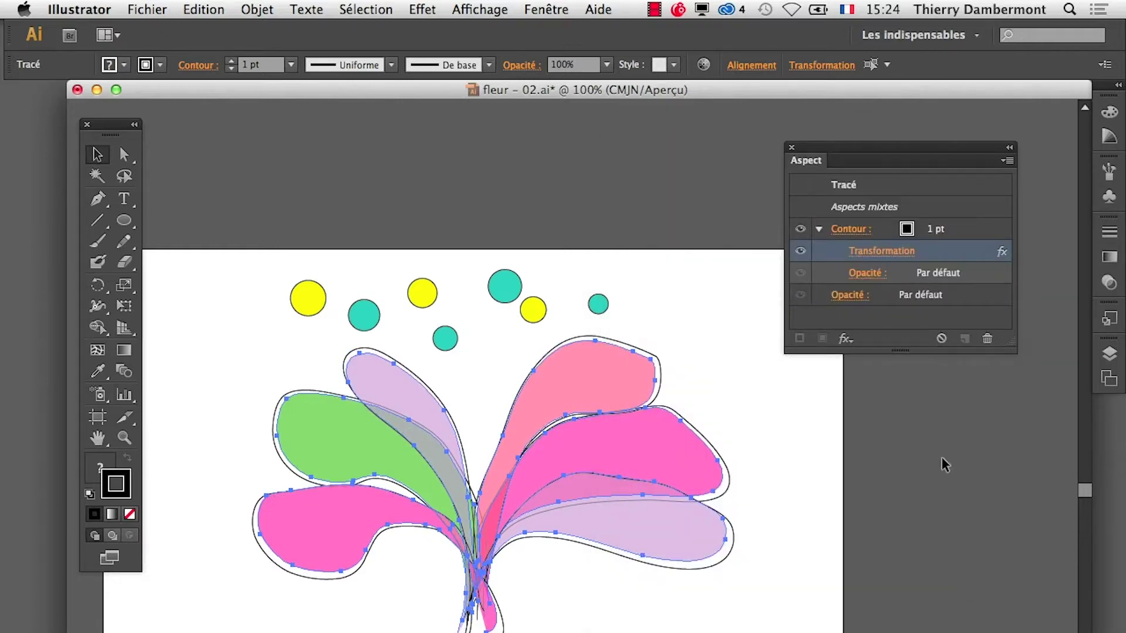
Step: Enlarge the Aspect panel, reselect the petals, then deselect everything to review the outlines
{"action": "left_click_drag", "start_coordinate": [1010, 345], "coordinate": [1014, 466]}
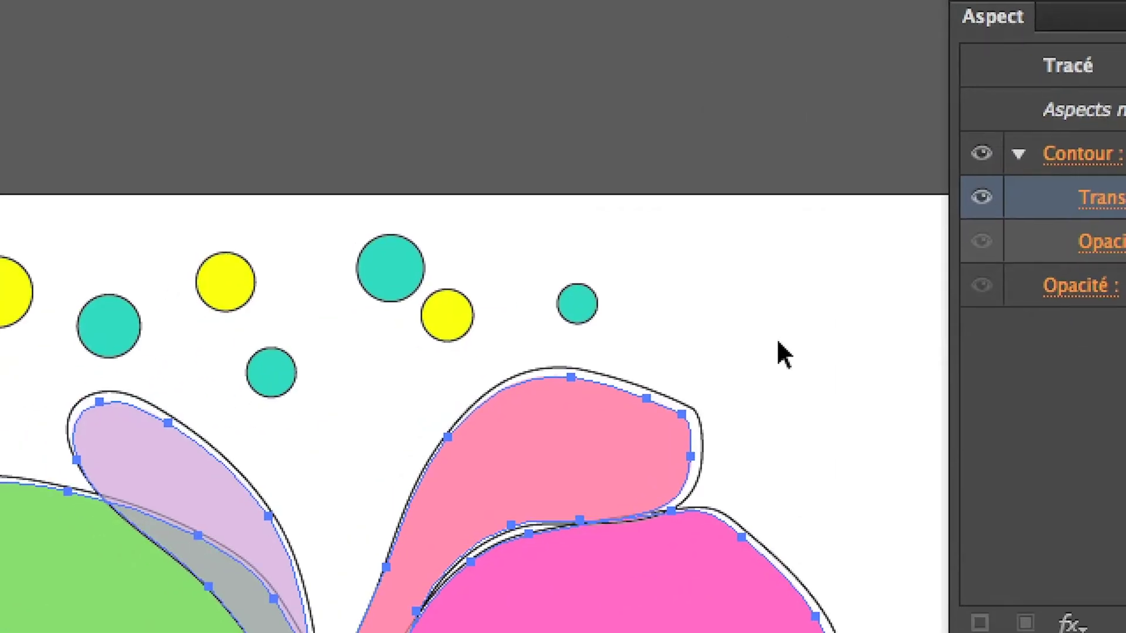
{"action": "left_click", "coordinate": [779, 345]}
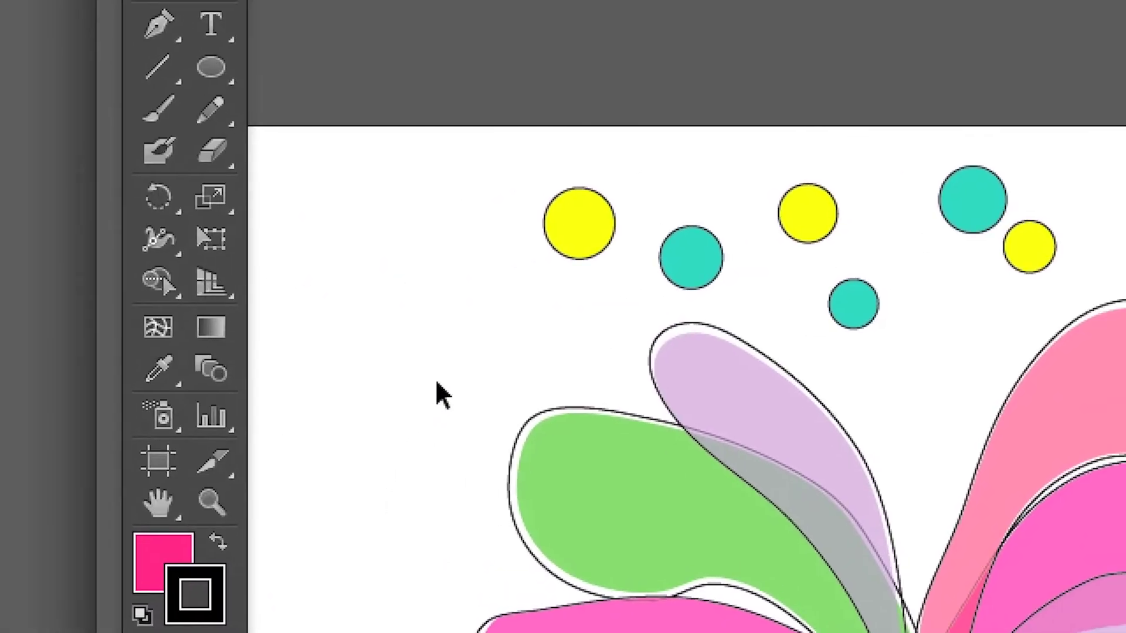
{"action": "mouse_move", "coordinate": [78, 250]}
{"action": "left_mouse_down"}
{"action": "mouse_move", "coordinate": [624, 447]}
{"action": "mouse_move", "coordinate": [849, 559]}
{"action": "left_mouse_up"}
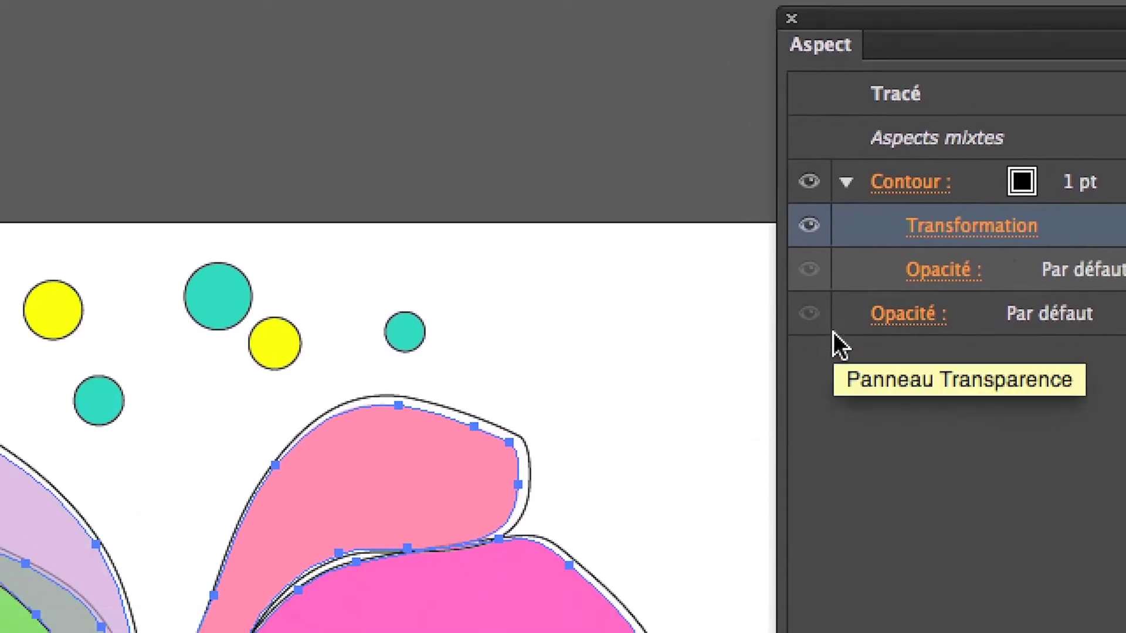
{"action": "left_click", "coordinate": [762, 390]}
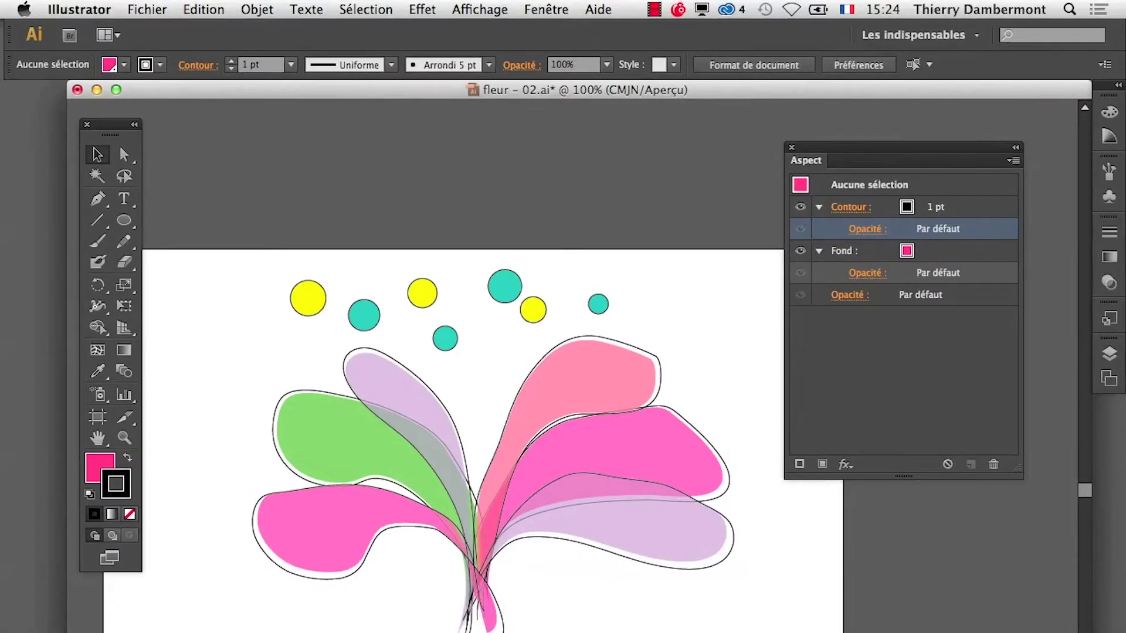
Step: Save the artwork as fleur - 03.ai, accepting the transparency warning and Illustrator options
{"action": "left_click", "coordinate": [147, 9]}
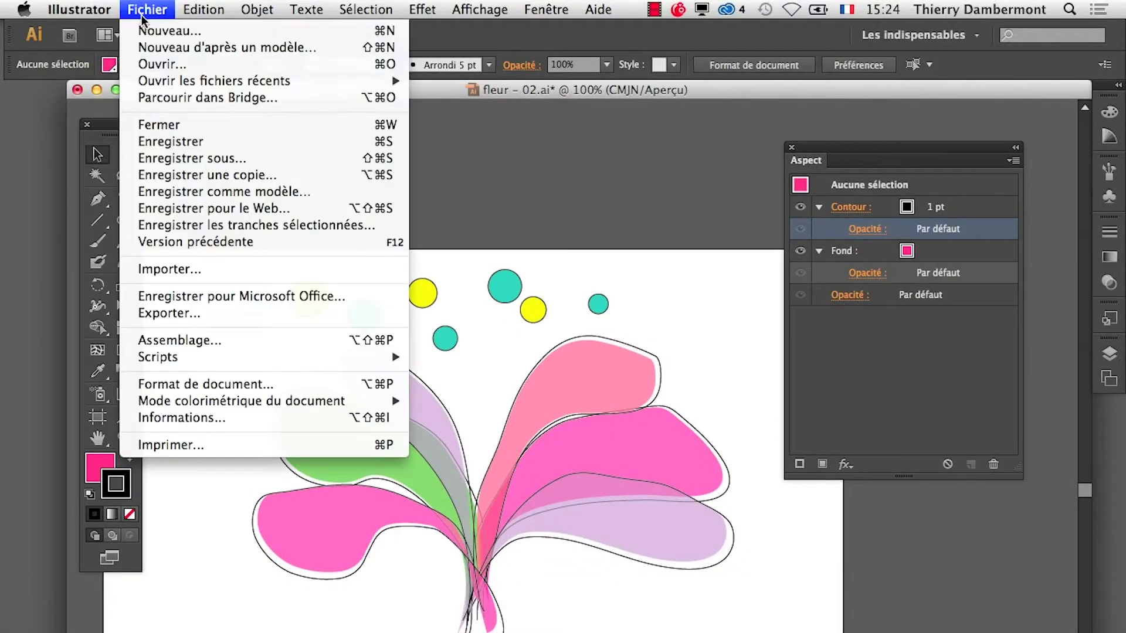
{"action": "left_click", "coordinate": [217, 154]}
{"action": "left_click_drag", "start_coordinate": [547, 157], "coordinate": [540, 159]}
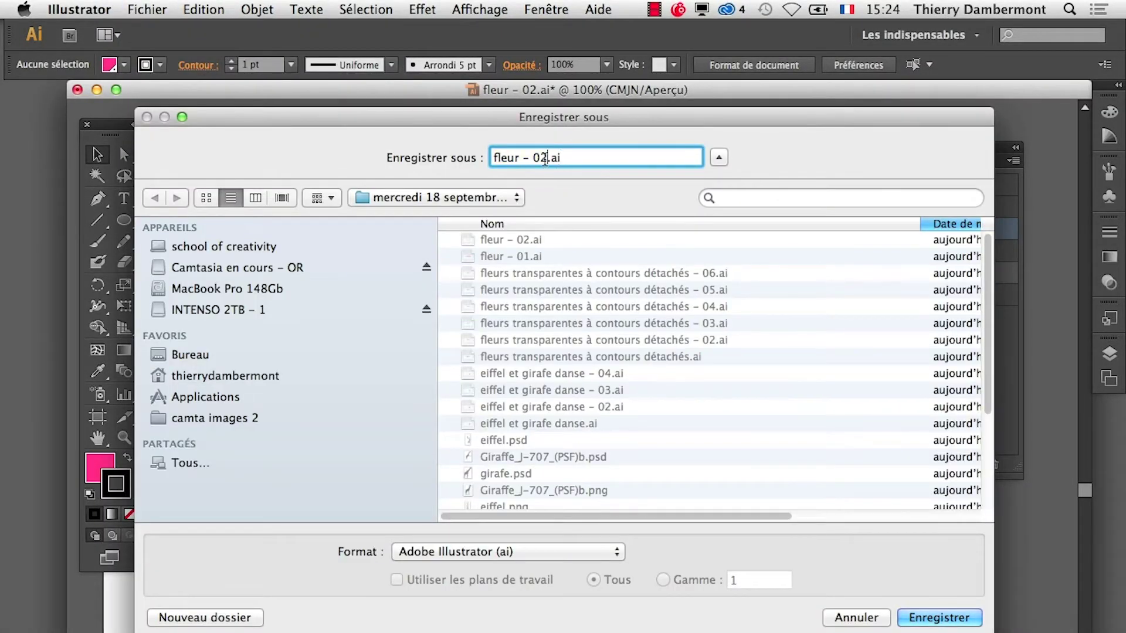
{"action": "type", "text": "3"}
{"action": "left_click", "coordinate": [938, 617]}
{"action": "left_click", "coordinate": [1006, 573]}
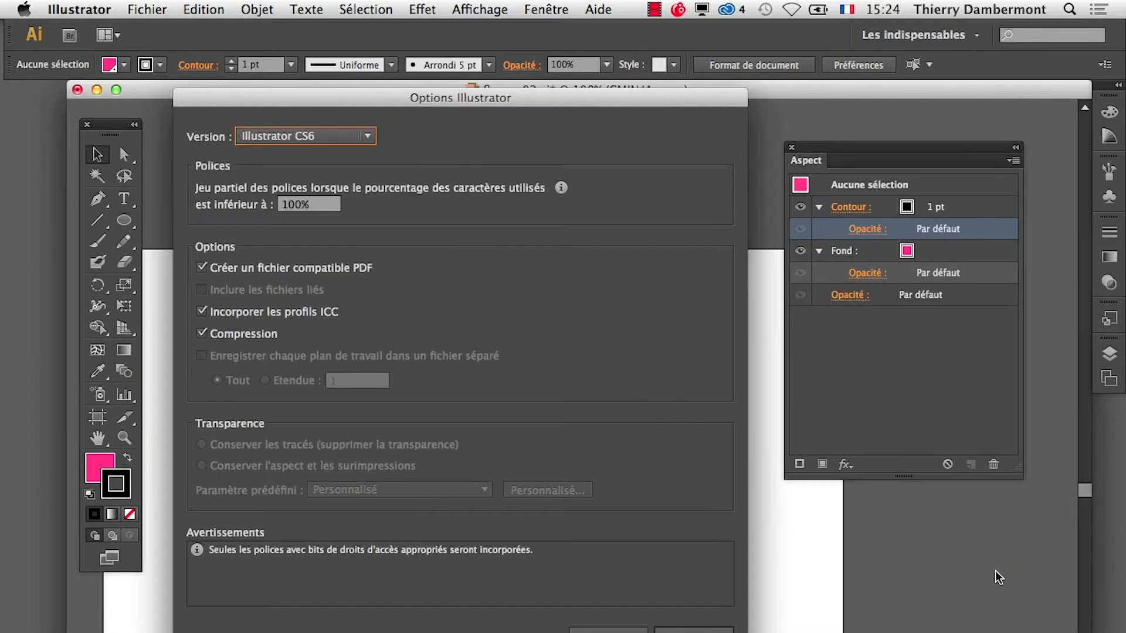
{"action": "left_click", "coordinate": [719, 624]}
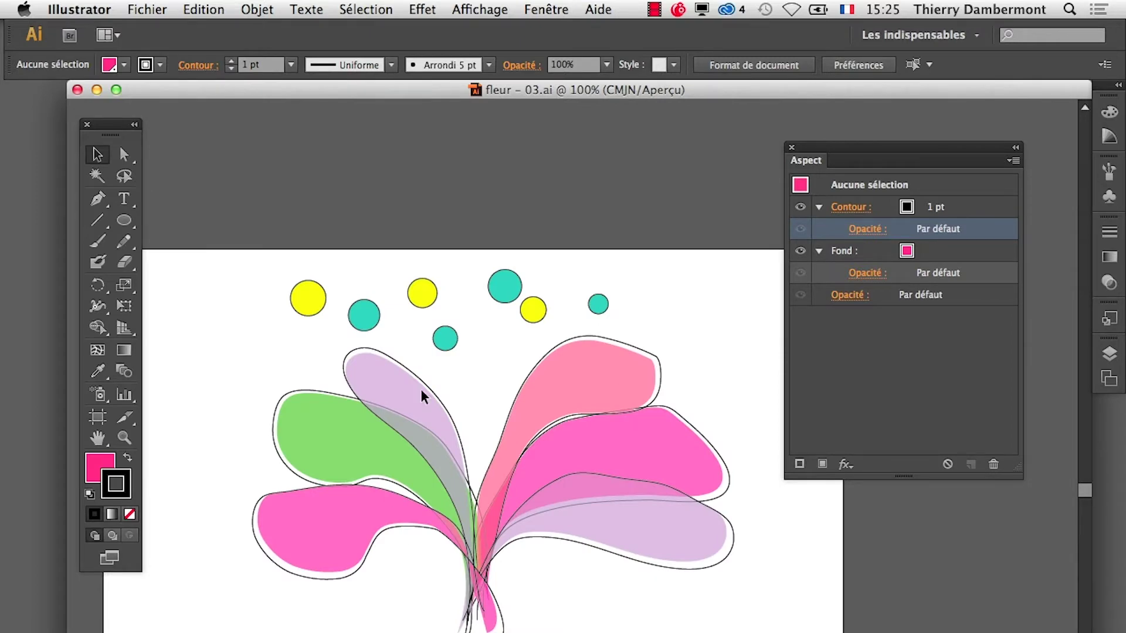
Step: Start replacing fleur - 03.ai, cancel at the warning, then move the Aspect panel aside
{"action": "left_click", "coordinate": [147, 9]}
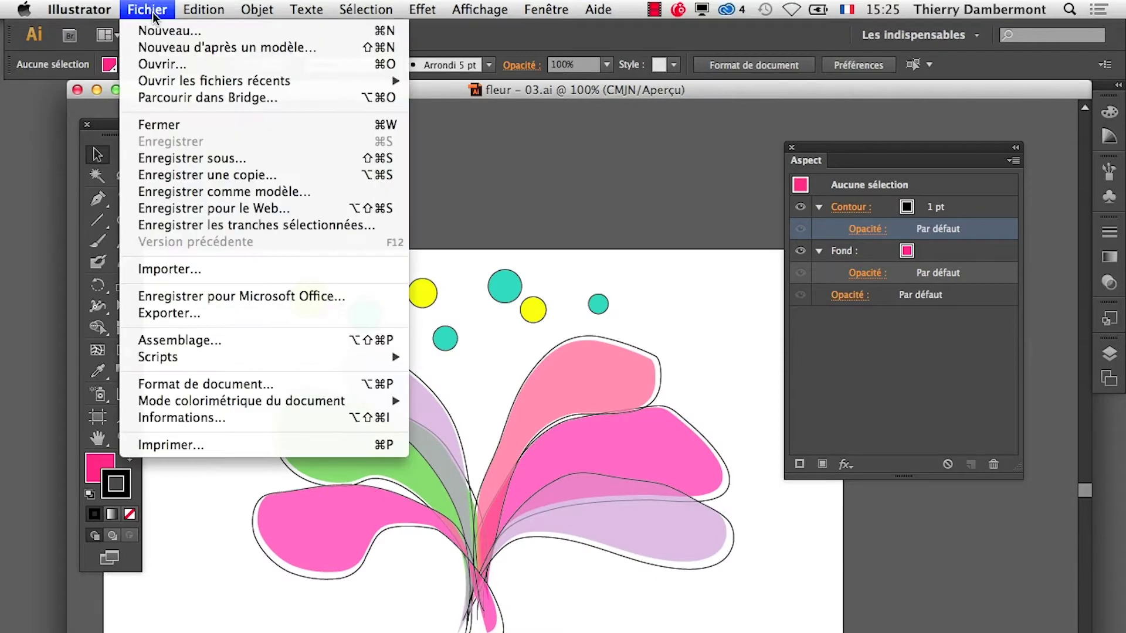
{"action": "left_click", "coordinate": [193, 155]}
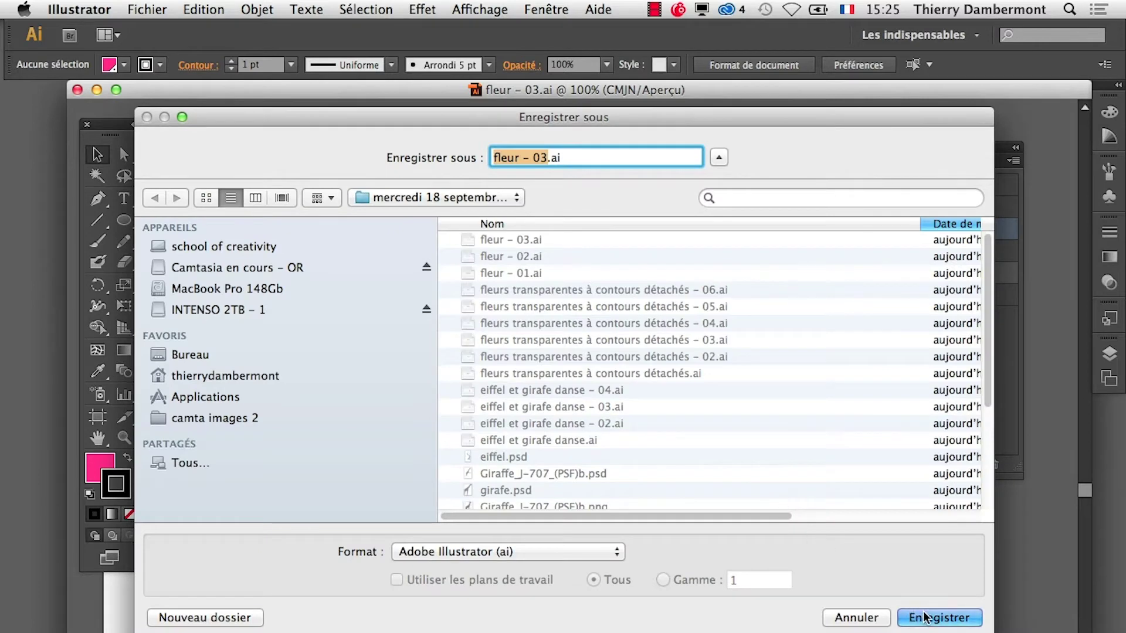
{"action": "key", "text": "Return"}
{"action": "left_click", "coordinate": [706, 236]}
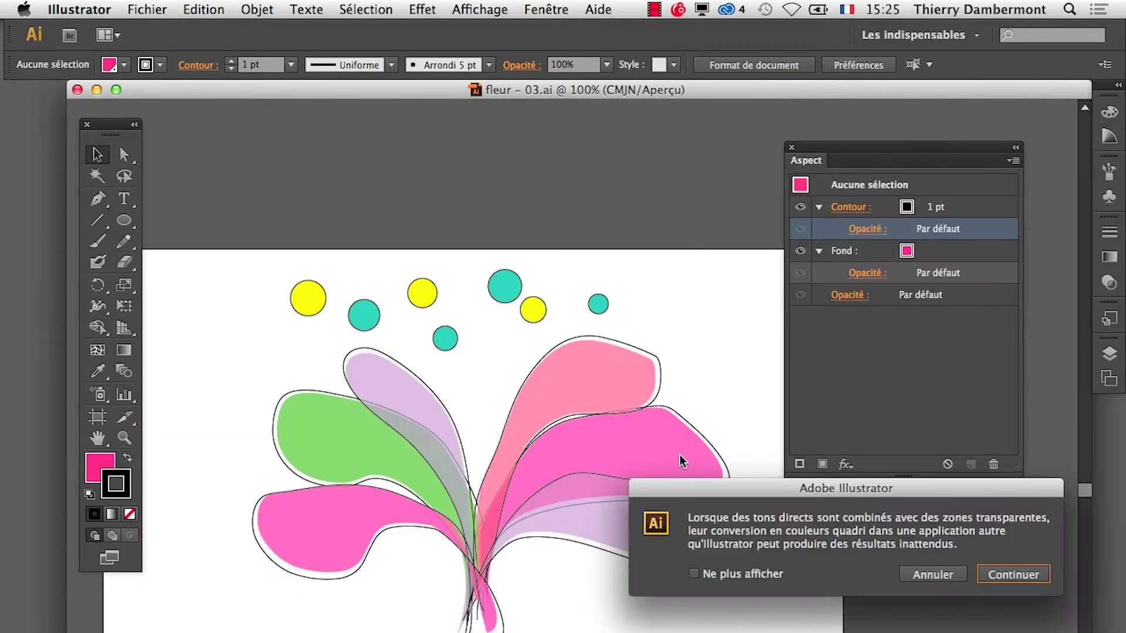
{"action": "left_click_drag", "start_coordinate": [826, 498], "coordinate": [492, 287]}
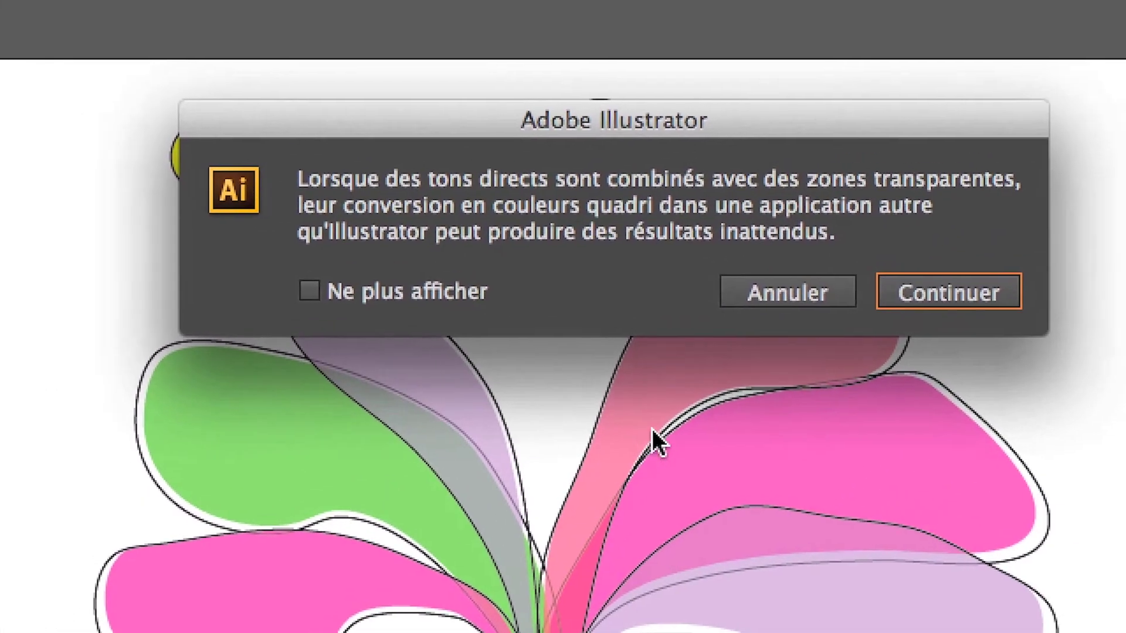
{"action": "left_click", "coordinate": [789, 293]}
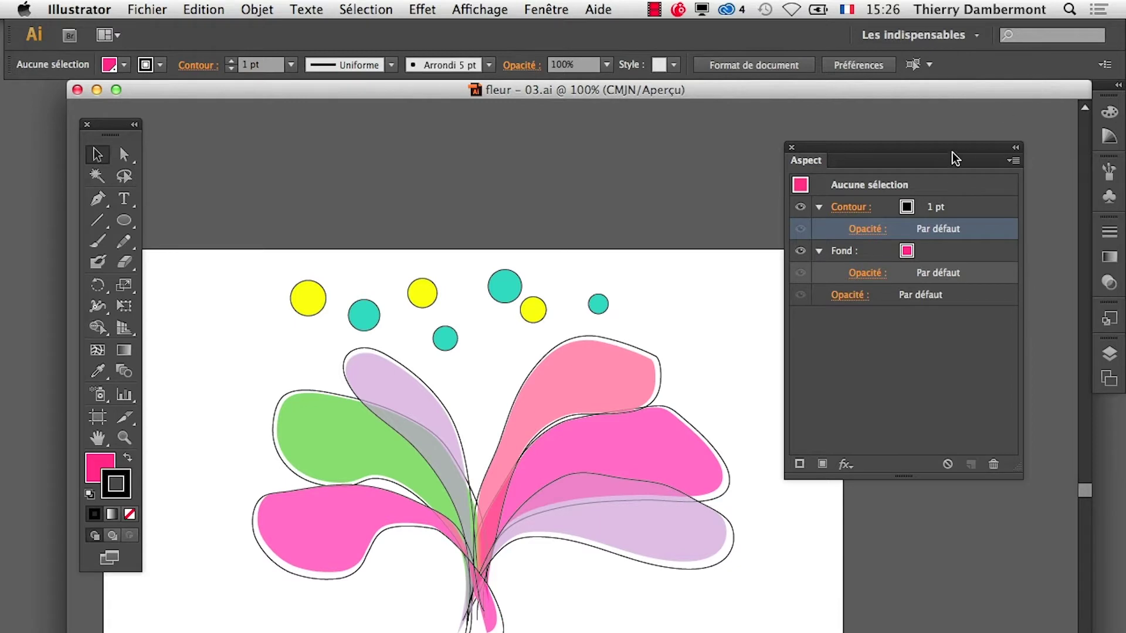
{"action": "left_click_drag", "start_coordinate": [952, 152], "coordinate": [910, 120]}
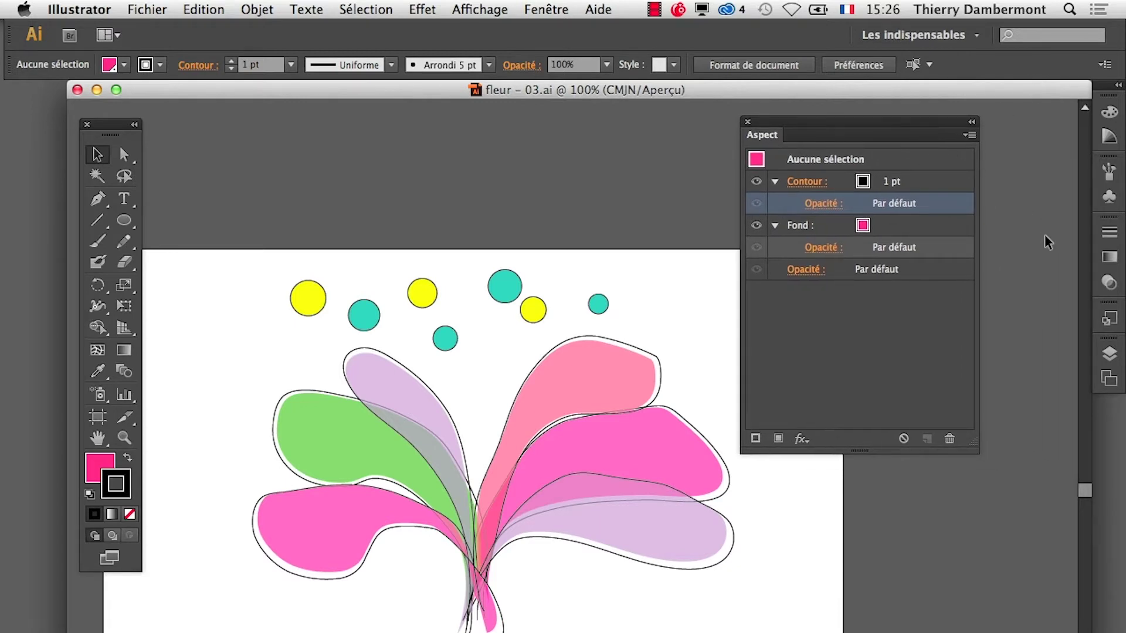
Step: Show the Nuancier panel and switch the PANTONE 806 C swatch's mode to CMJN
{"action": "left_click", "coordinate": [532, 9]}
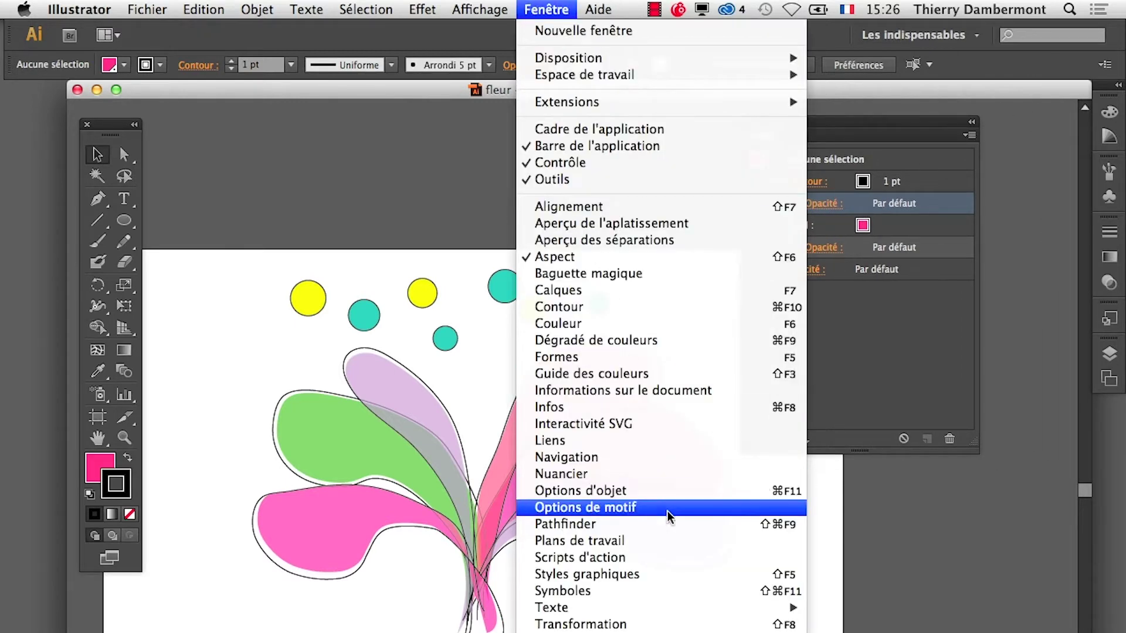
{"action": "left_click", "coordinate": [650, 473]}
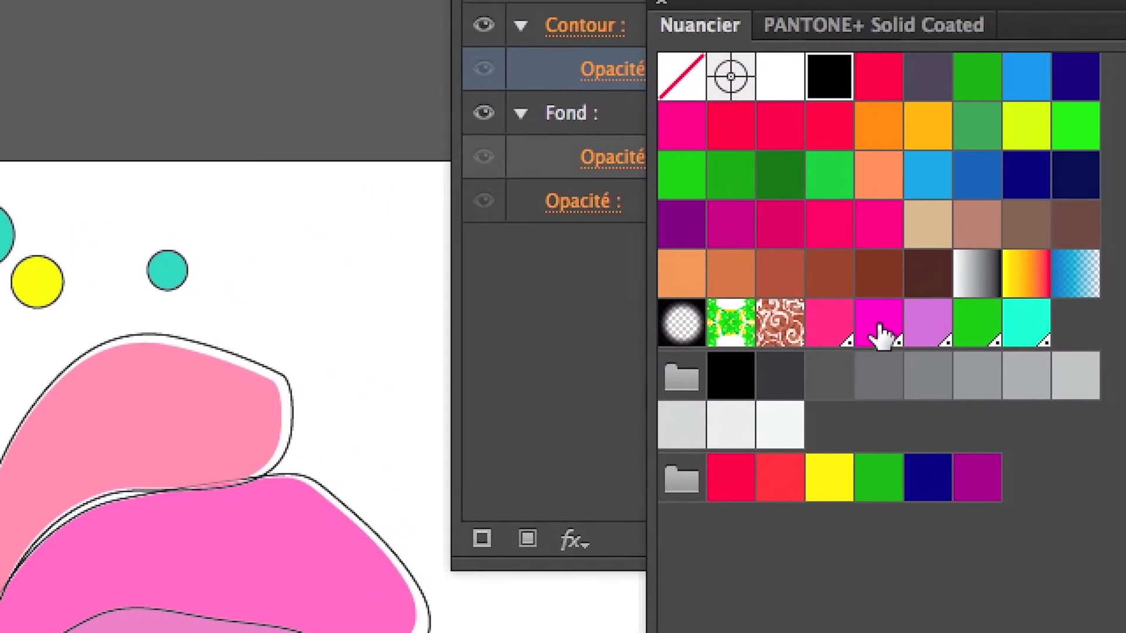
{"action": "double_click", "coordinate": [877, 332]}
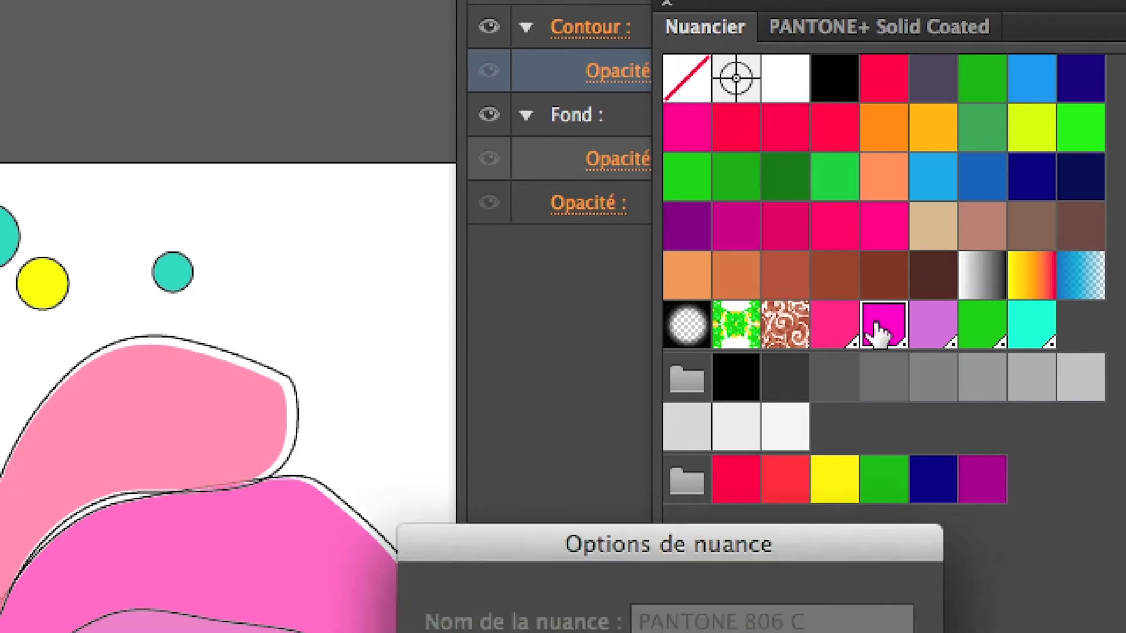
{"action": "left_click", "coordinate": [798, 474]}
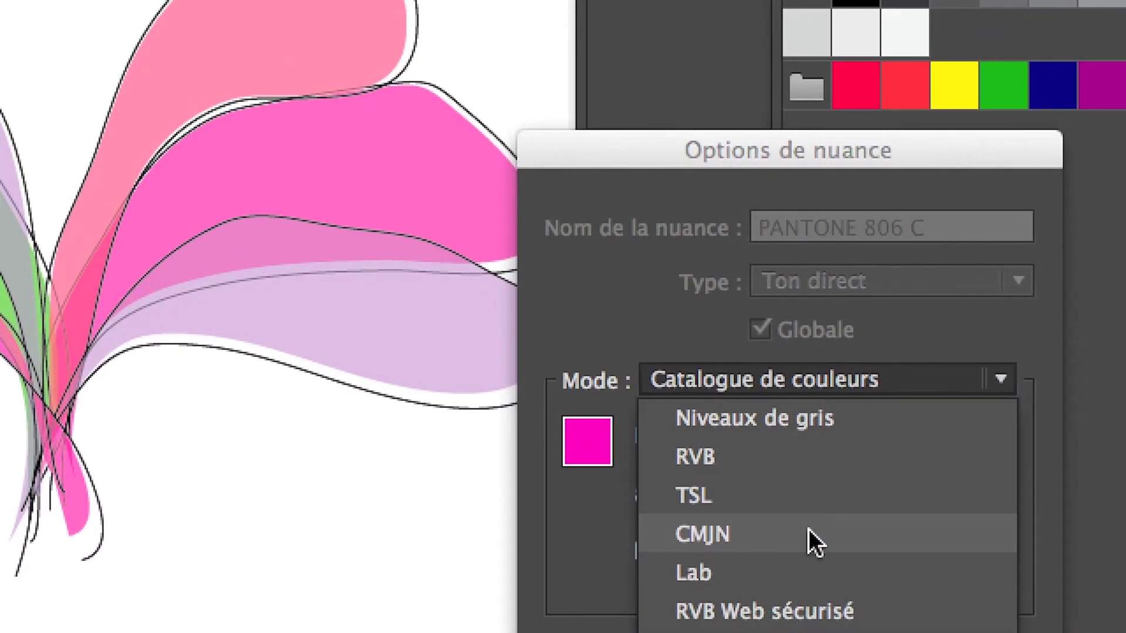
{"action": "left_click", "coordinate": [807, 531]}
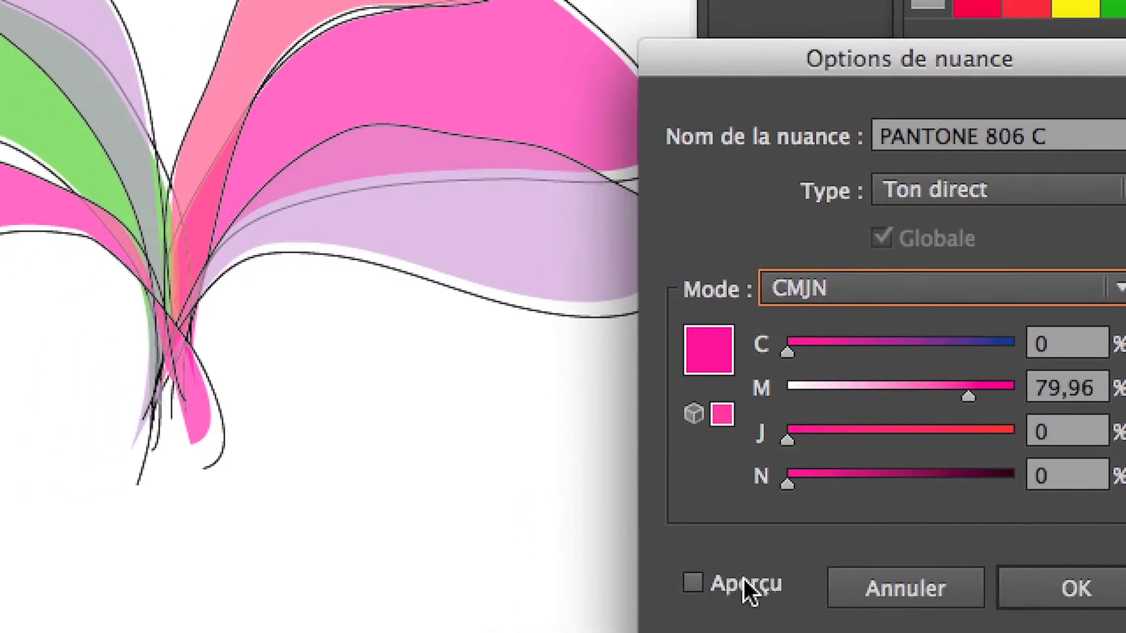
{"action": "left_click", "coordinate": [743, 578]}
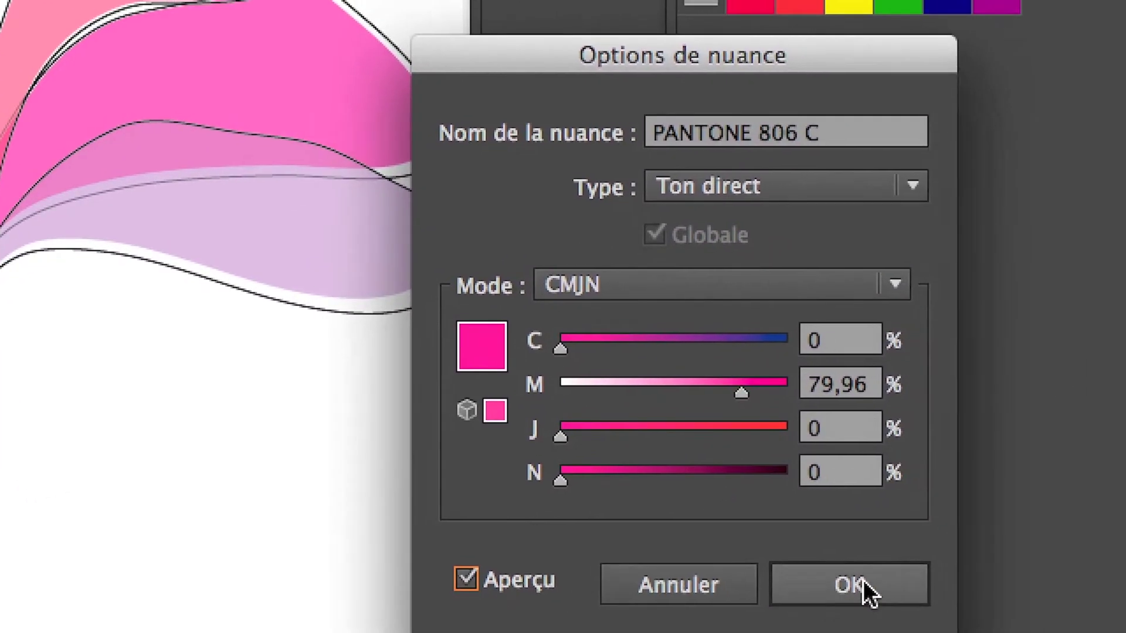
{"action": "left_click", "coordinate": [1076, 588]}
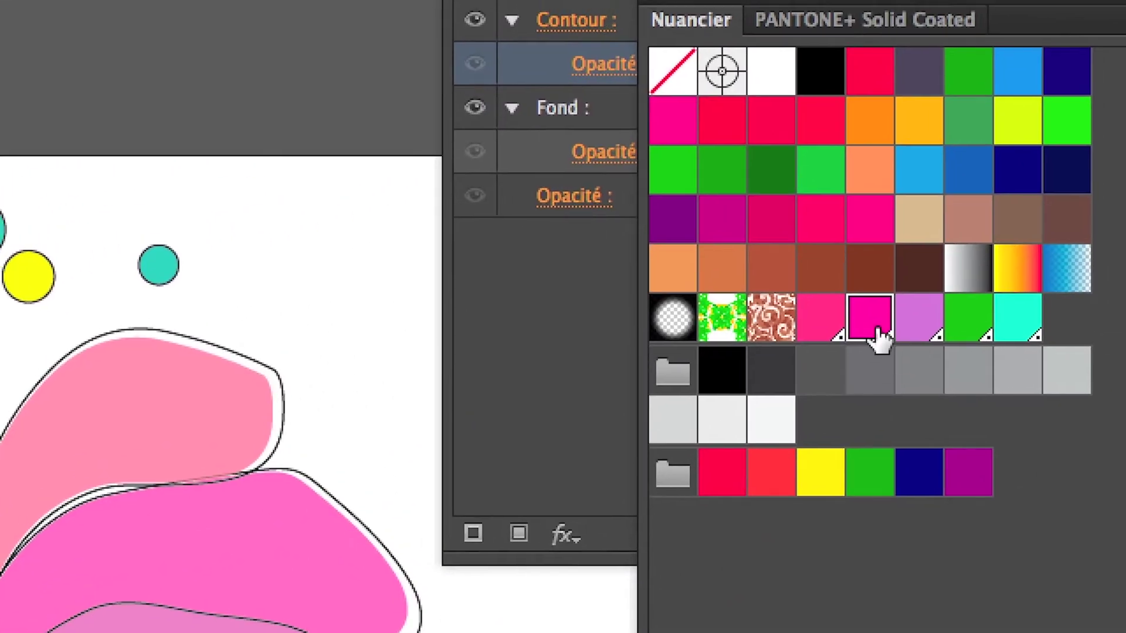
Step: Change the PANTONE 806 C swatch's type to Couleur quadri
{"action": "double_click", "coordinate": [893, 302]}
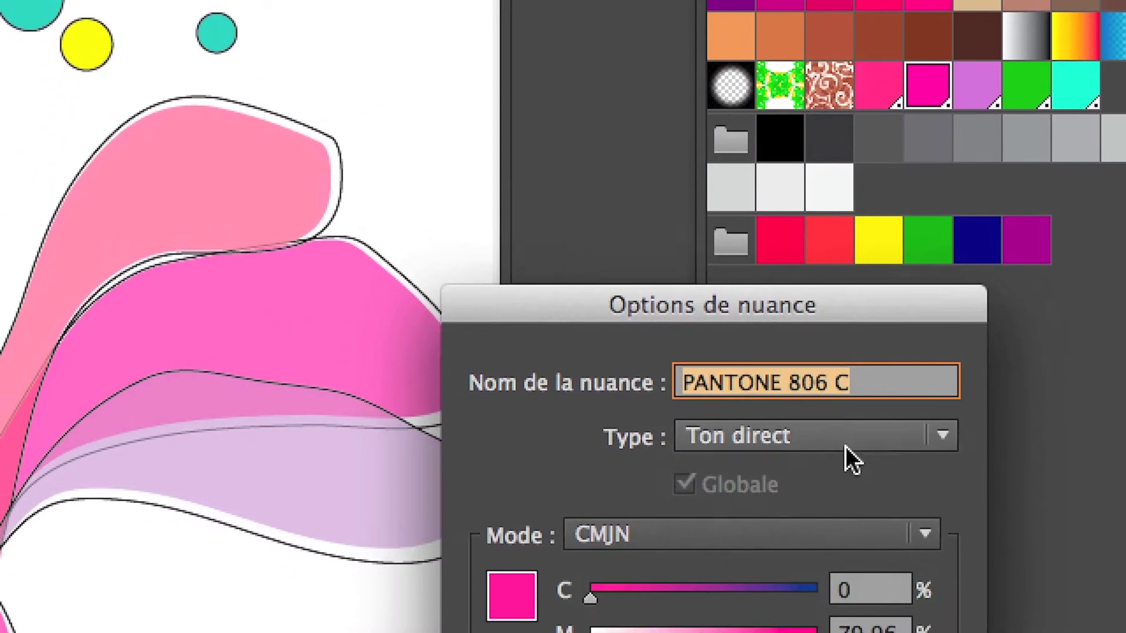
{"action": "left_click", "coordinate": [845, 444]}
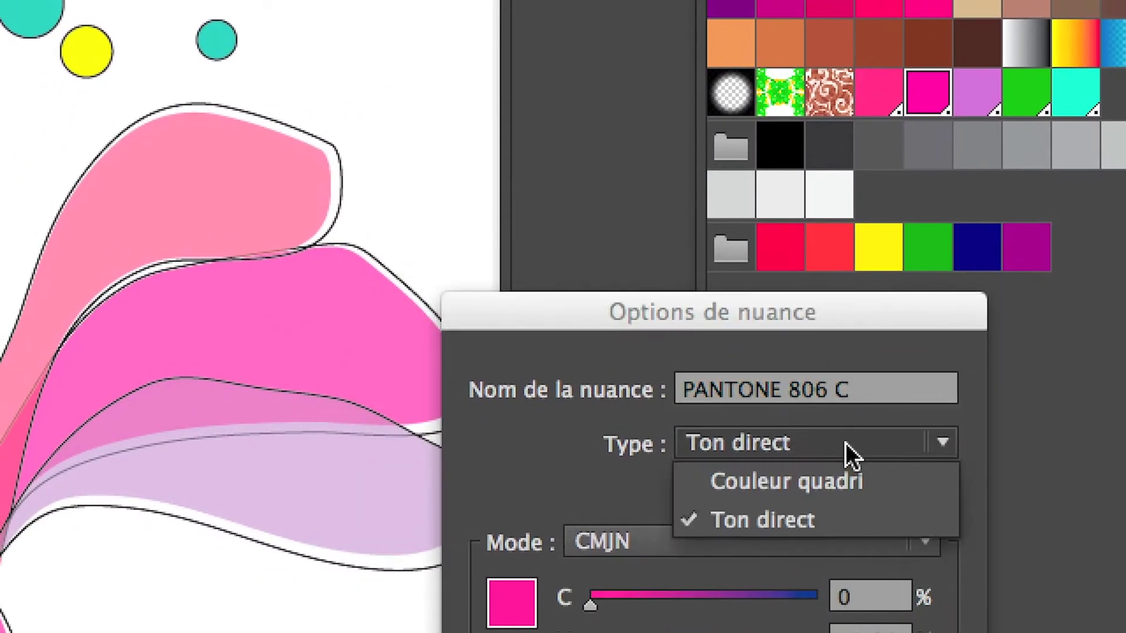
{"action": "left_click", "coordinate": [847, 454]}
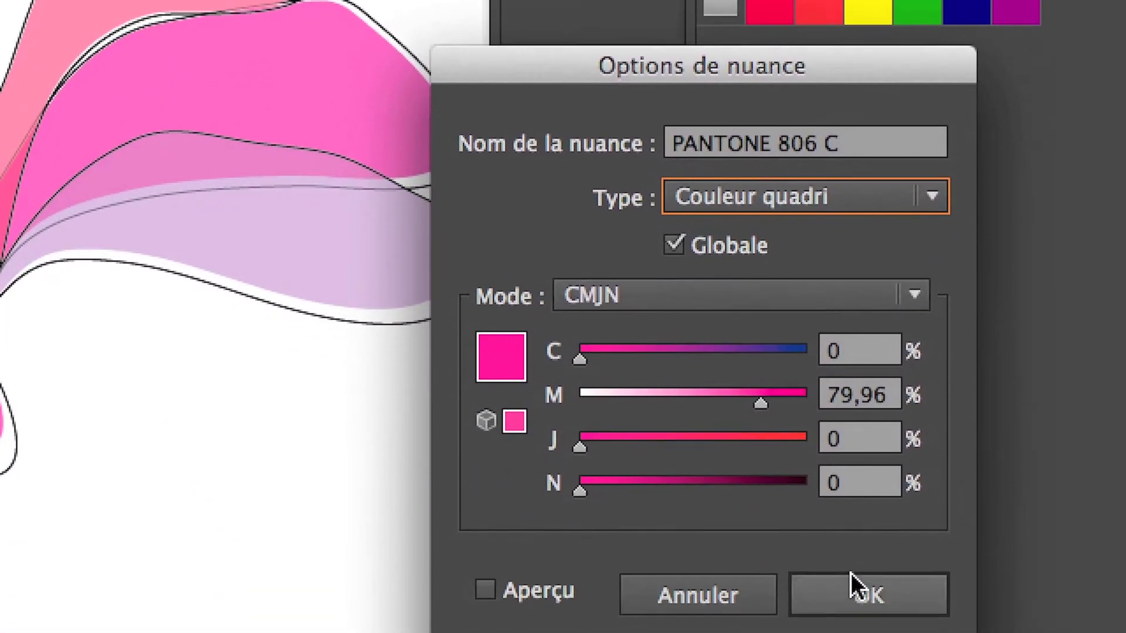
{"action": "left_click", "coordinate": [848, 590]}
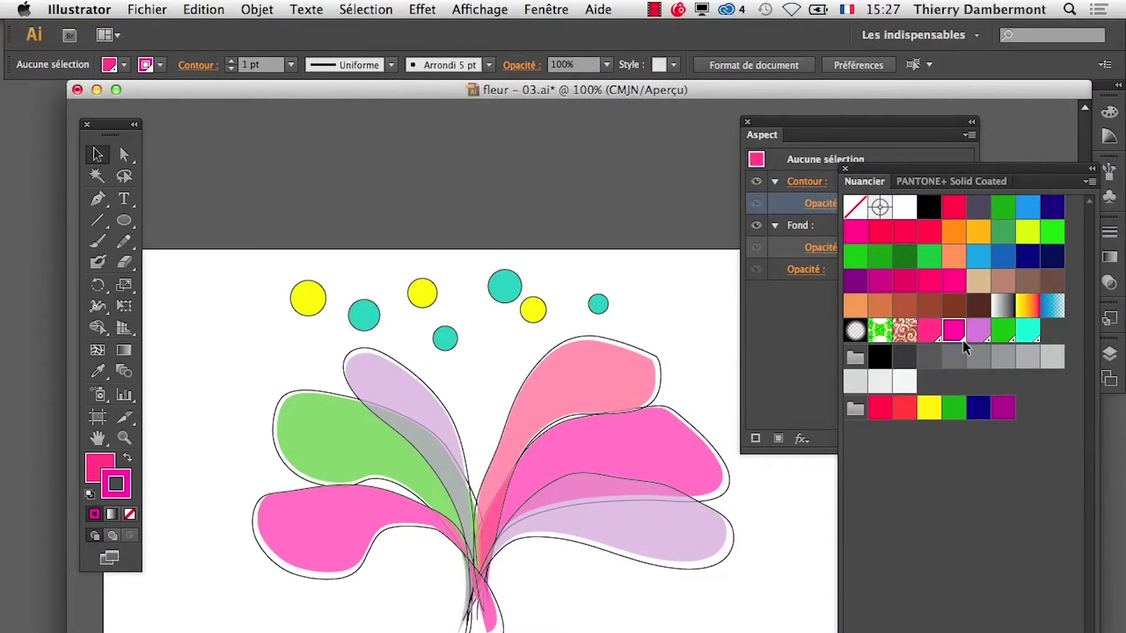
Step: Convert the PANTONE 806 C swatch to a process colour
{"action": "double_click", "coordinate": [951, 333]}
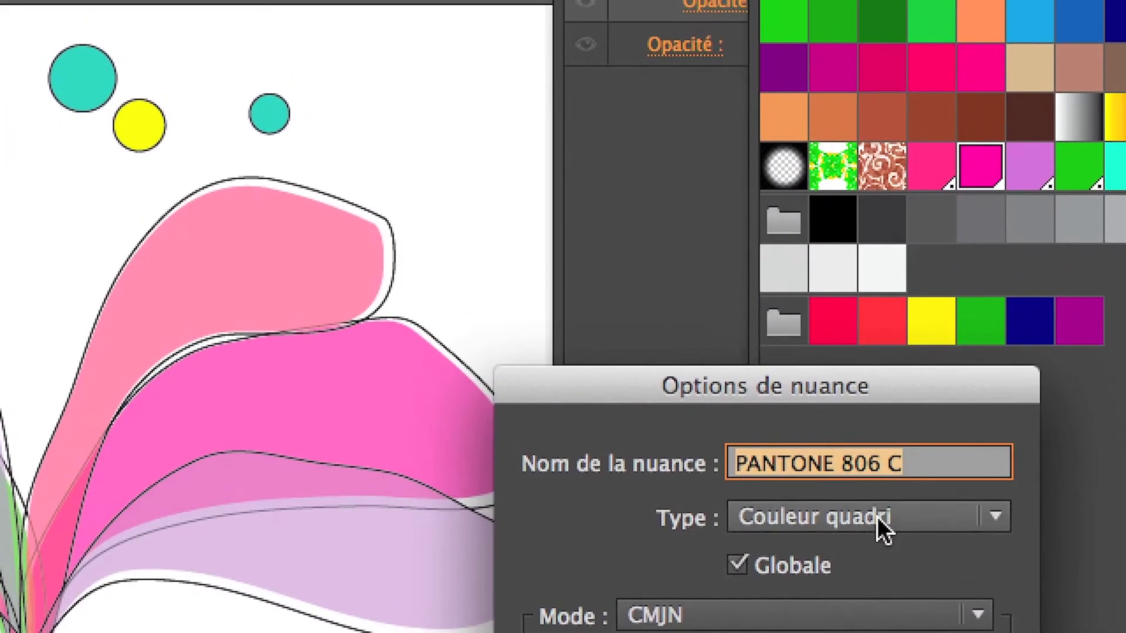
{"action": "left_click", "coordinate": [877, 516]}
{"action": "left_click", "coordinate": [874, 560]}
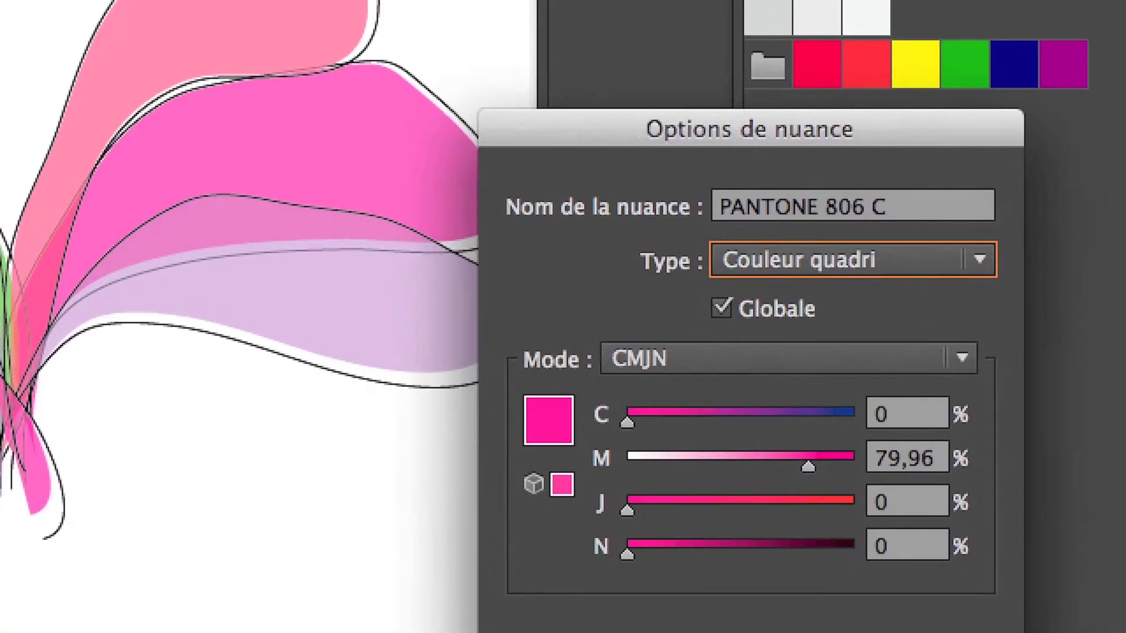
{"action": "key", "text": "Return"}
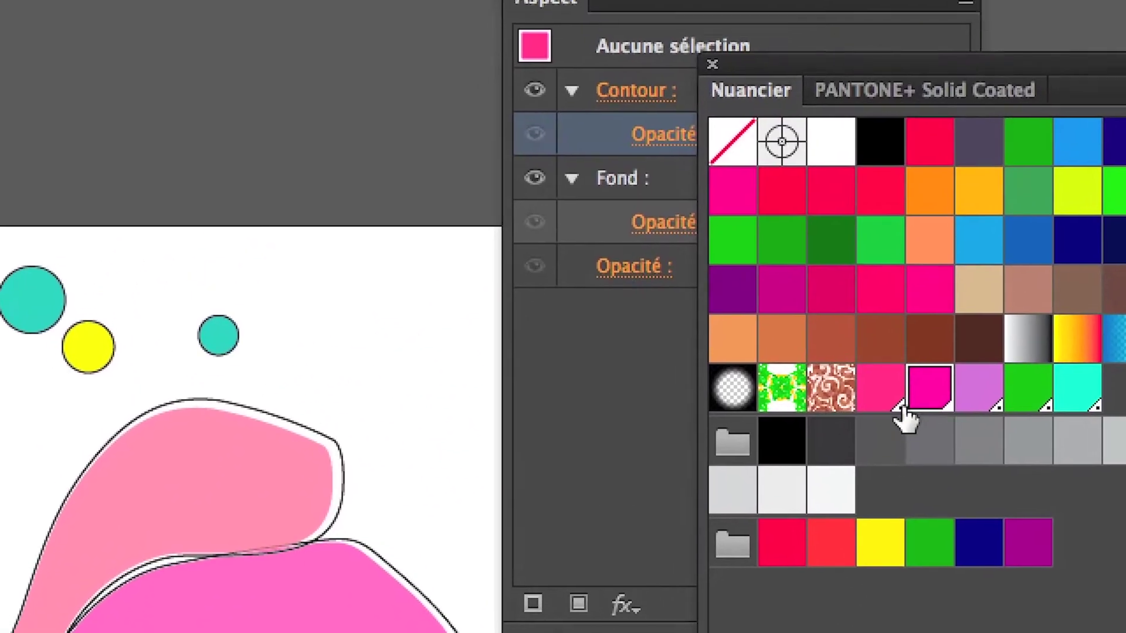
Step: Make the pink-through-cyan last-row swatches global process colours in CMJN mode
{"action": "left_click", "coordinate": [898, 408]}
{"action": "left_click", "coordinate": [962, 402], "text": "shift"}
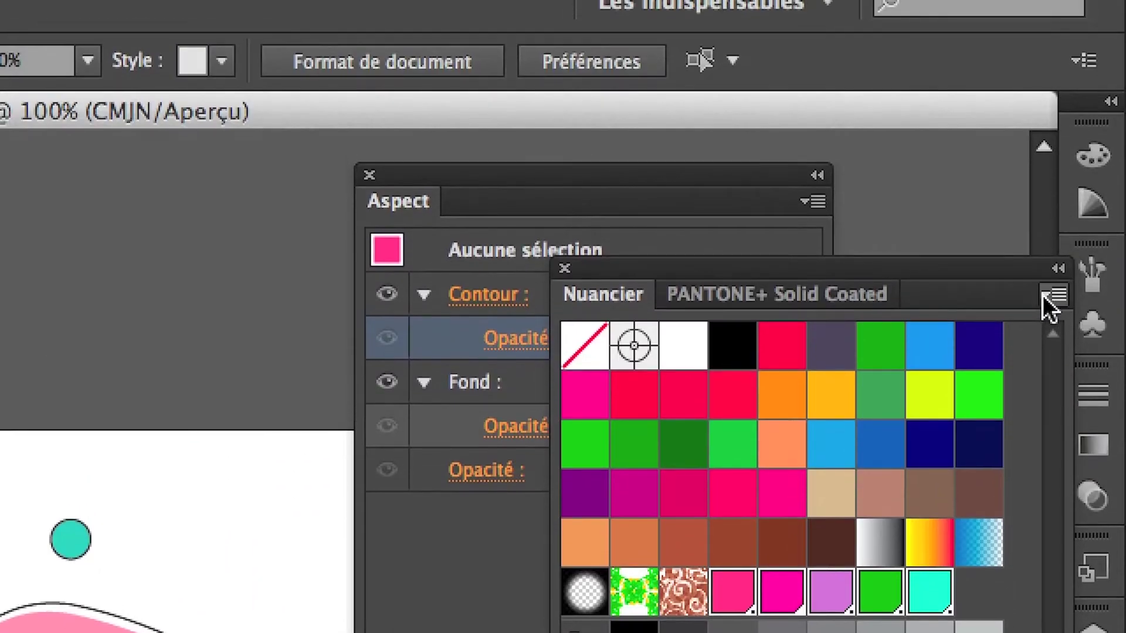
{"action": "left_click", "coordinate": [1042, 296]}
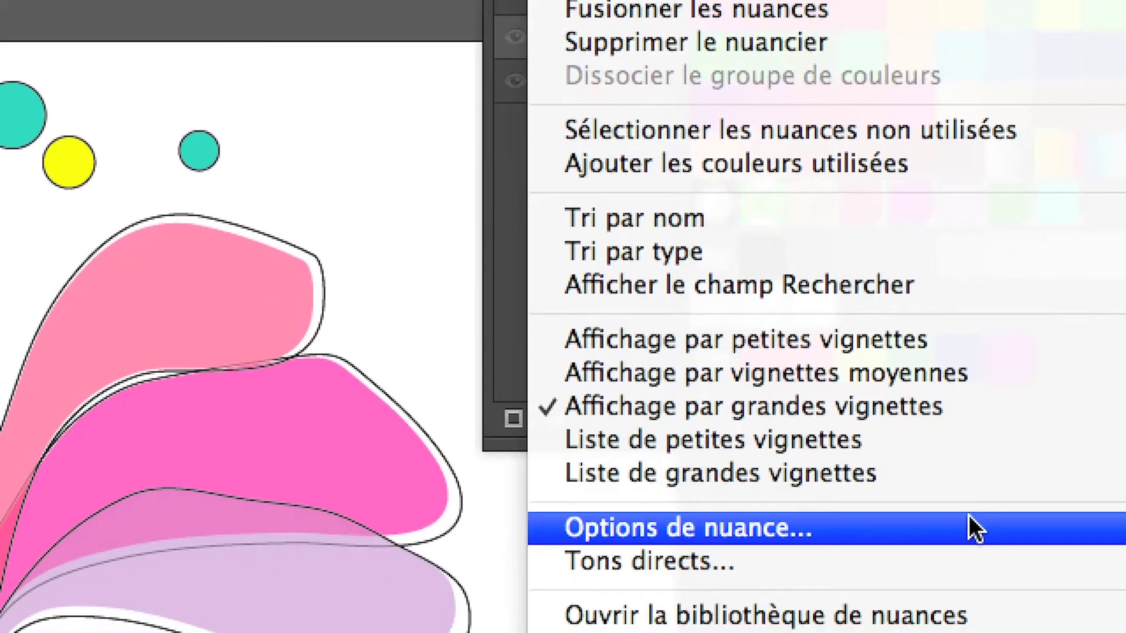
{"action": "left_click", "coordinate": [969, 515]}
{"action": "left_click", "coordinate": [879, 513]}
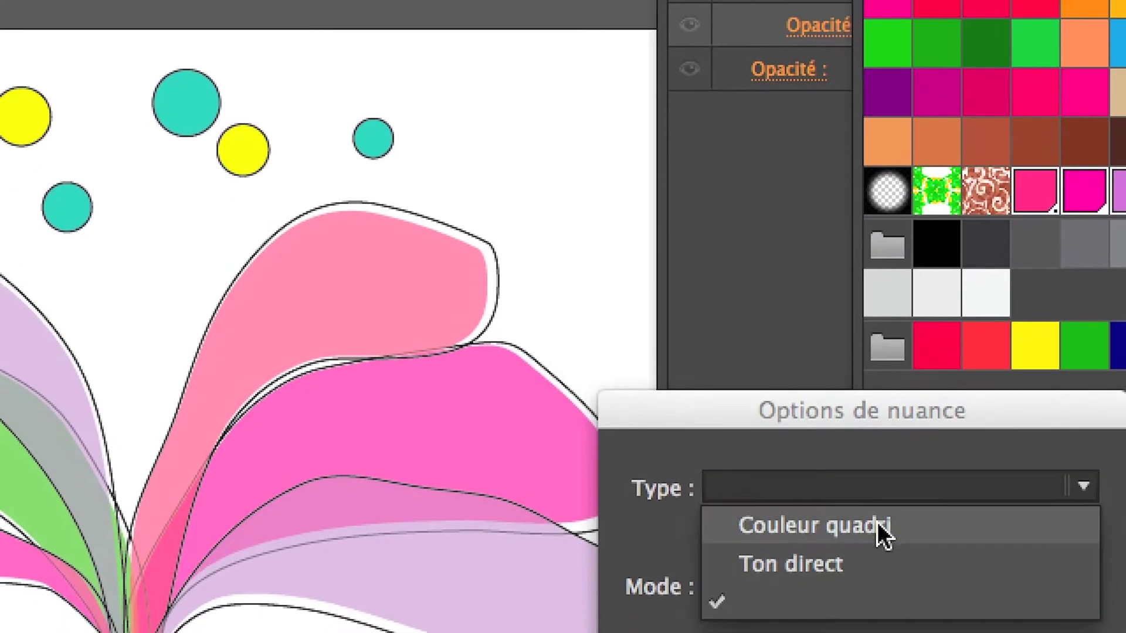
{"action": "left_click", "coordinate": [874, 543]}
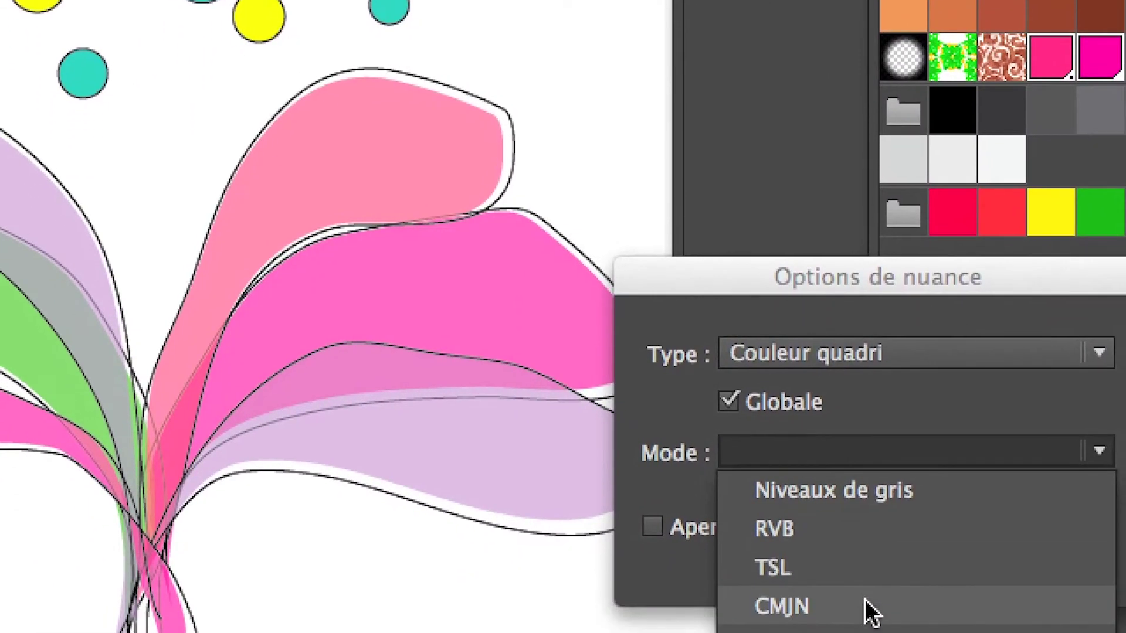
{"action": "left_click", "coordinate": [864, 599]}
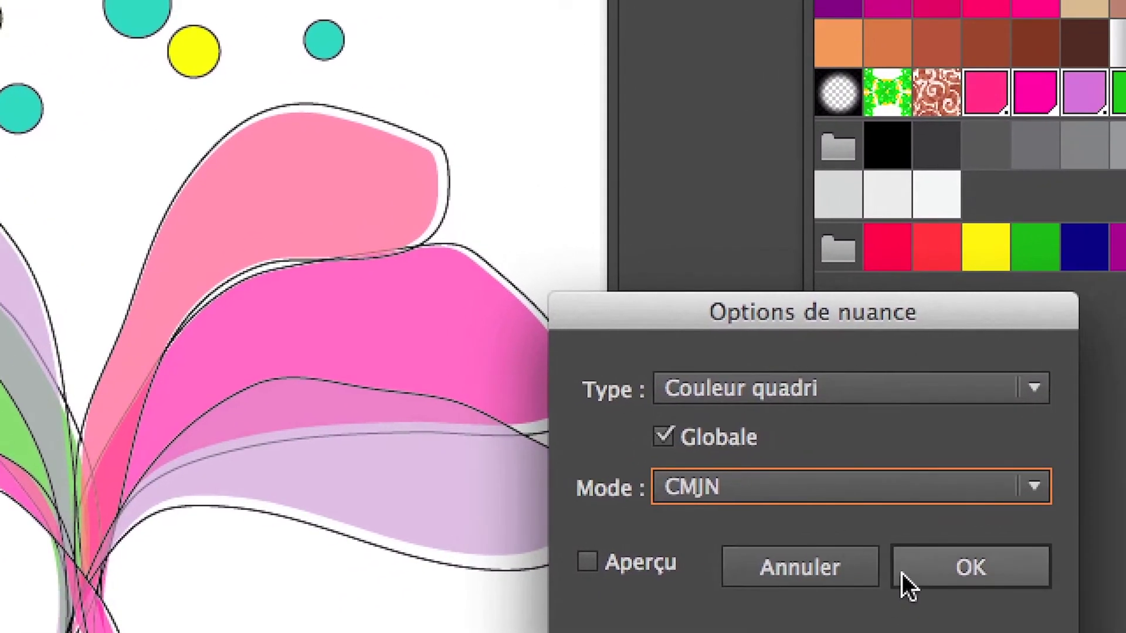
{"action": "left_click", "coordinate": [903, 572]}
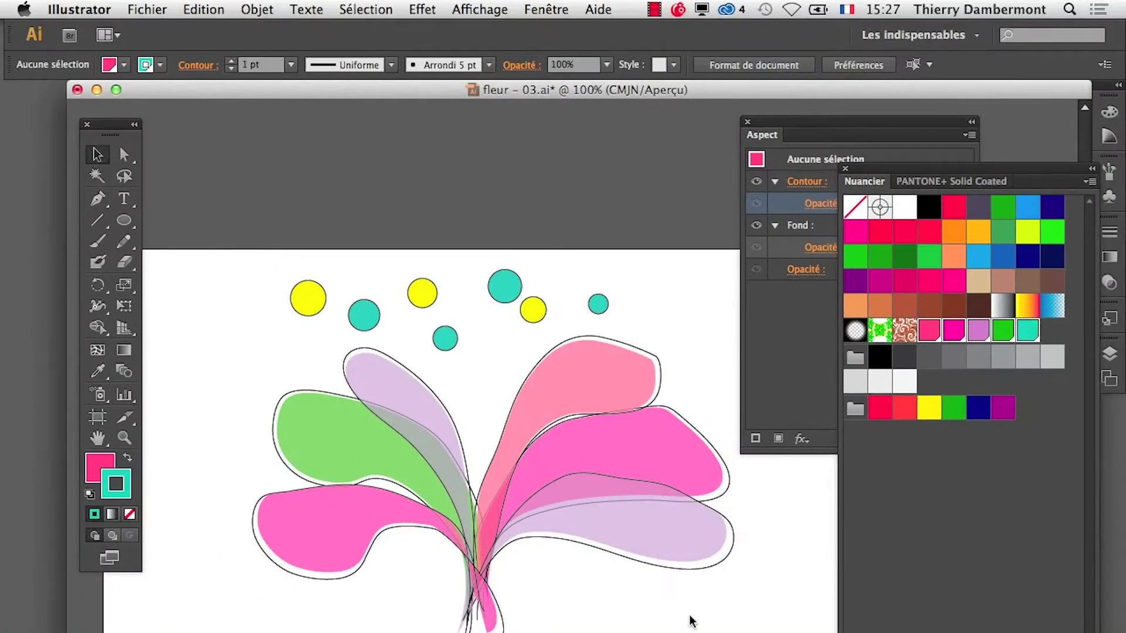
Step: Save the artwork as fleur – 04.ai with the default Illustrator options
{"action": "left_click", "coordinate": [147, 8]}
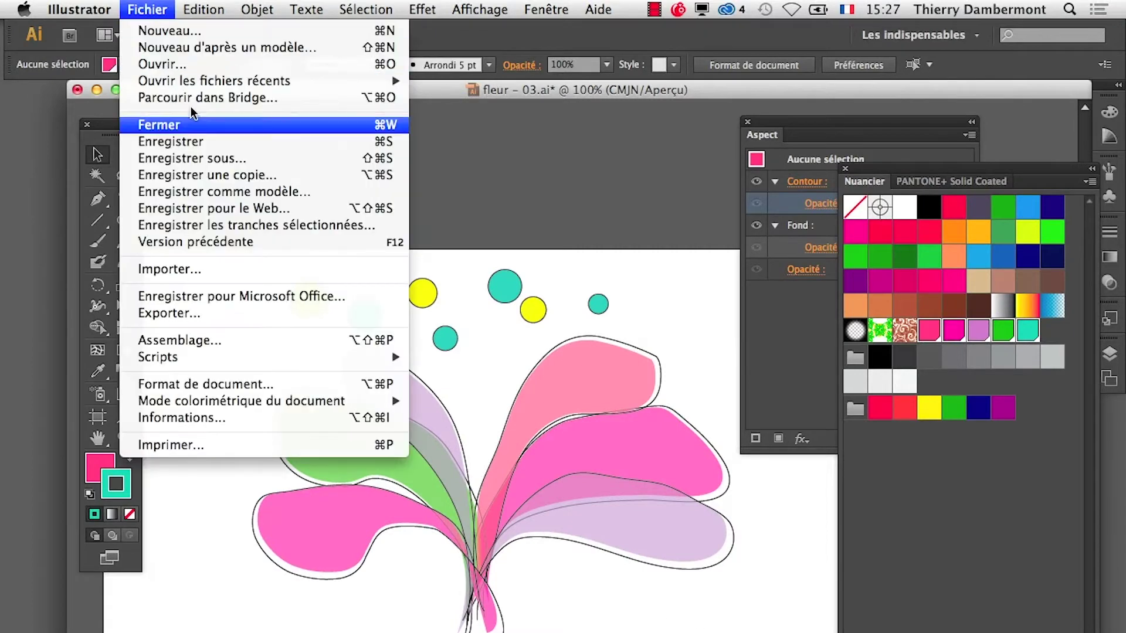
{"action": "left_click", "coordinate": [217, 158]}
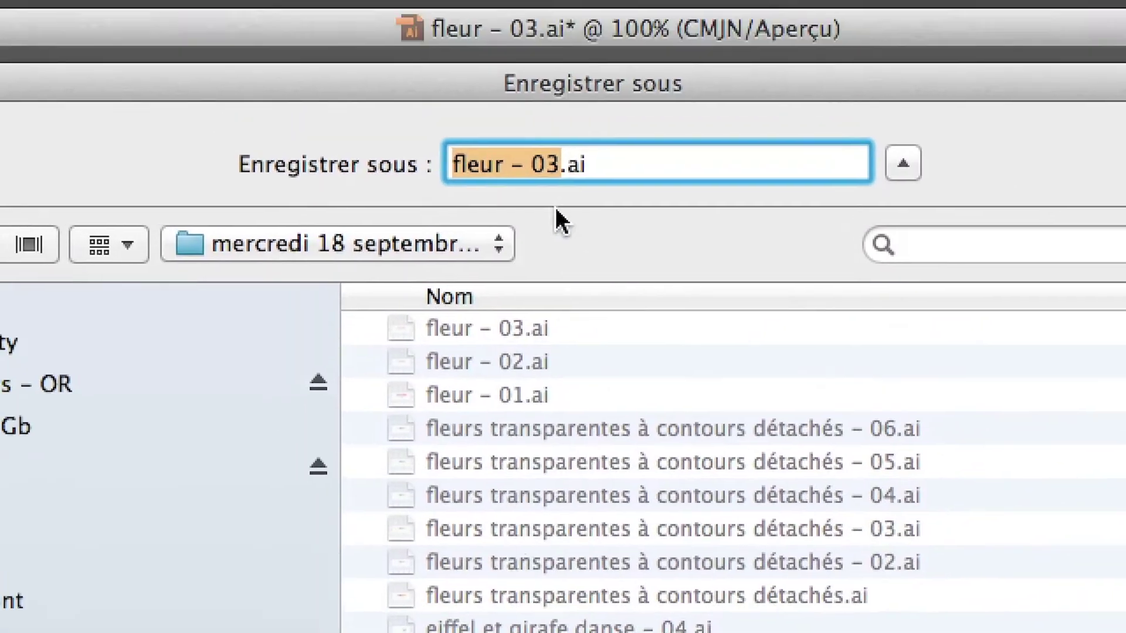
{"action": "left_click", "coordinate": [540, 159]}
{"action": "key", "text": "shift+Right"}
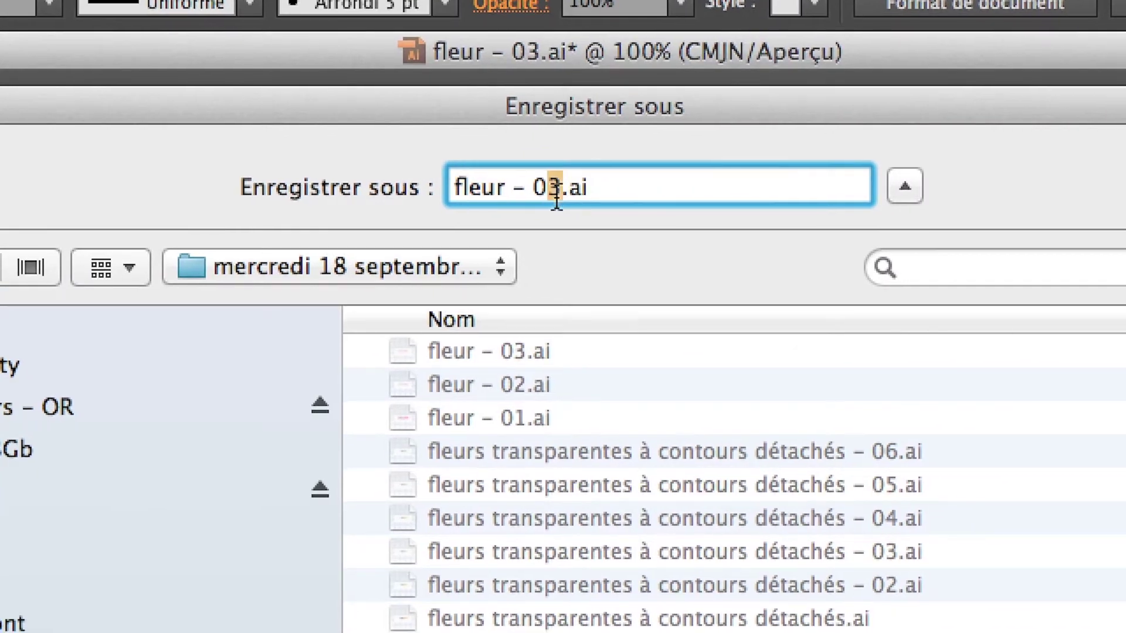
{"action": "type", "text": "4"}
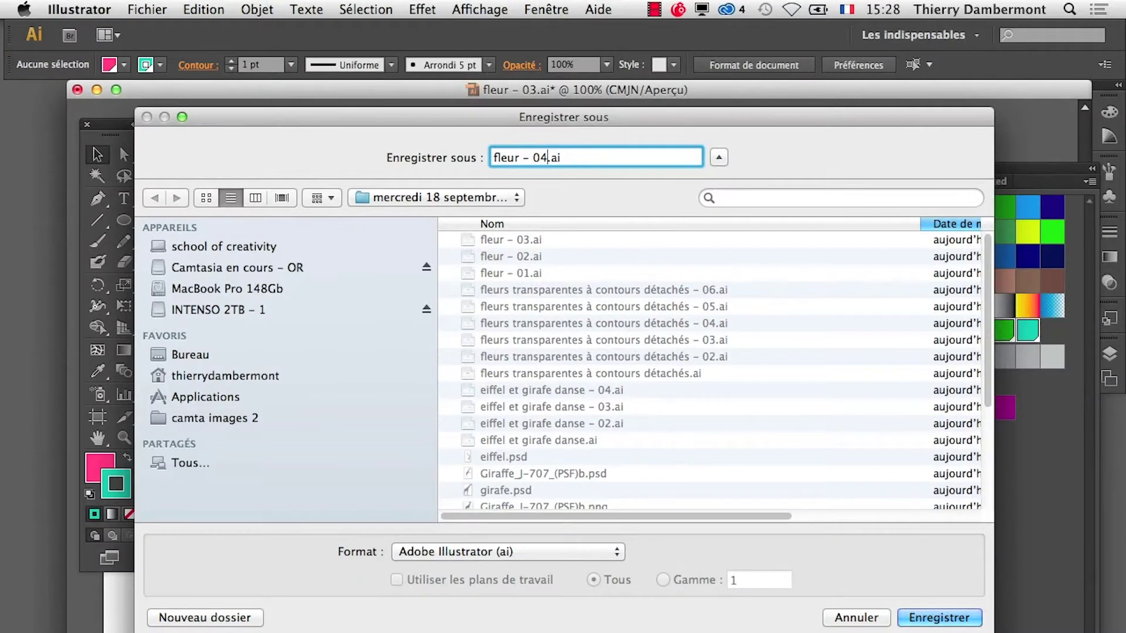
{"action": "key", "text": "Return"}
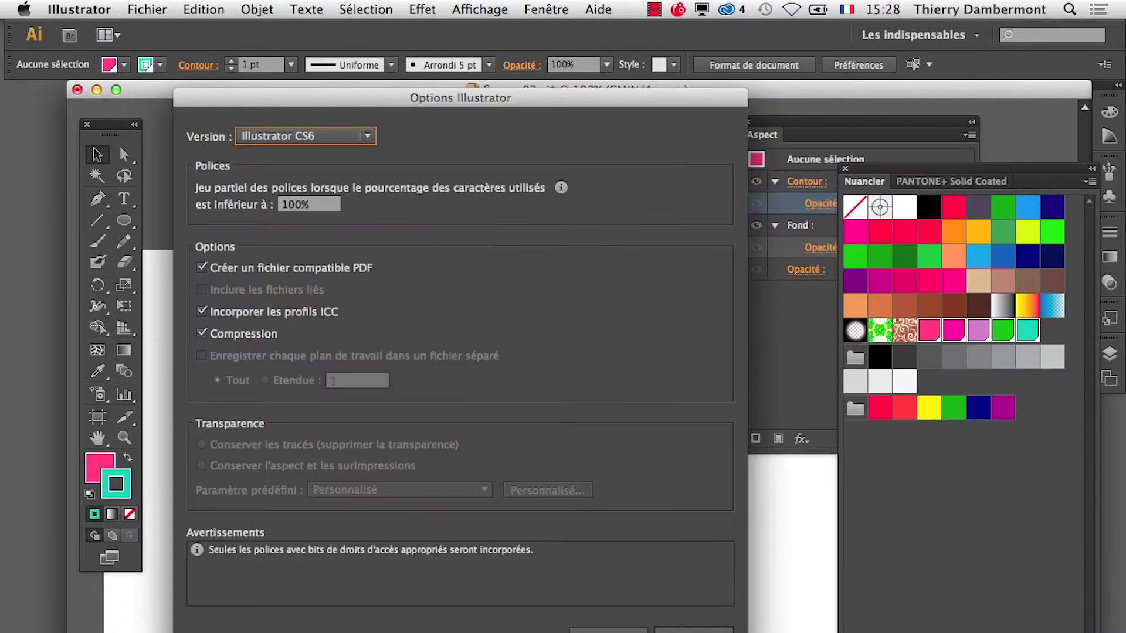
{"action": "key", "text": "Return"}
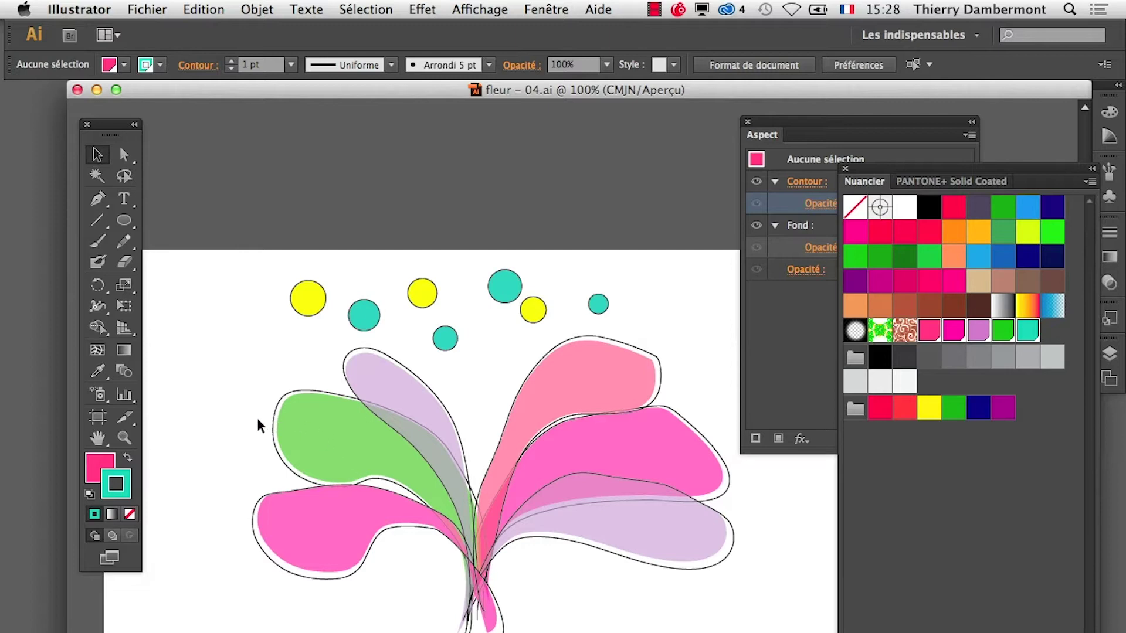
Step: Pan the view left and click through the petals until the lower-right lavender one is selected
{"action": "left_click", "coordinate": [97, 439]}
{"action": "left_click_drag", "start_coordinate": [468, 491], "coordinate": [385, 498]}
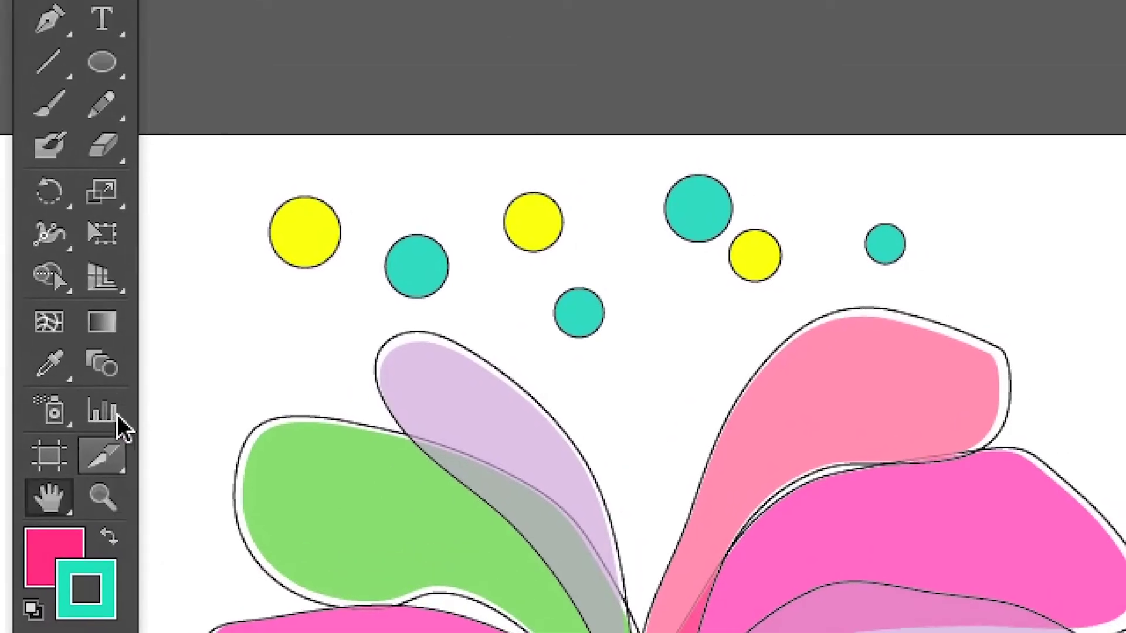
{"action": "left_click", "coordinate": [124, 241]}
{"action": "left_click", "coordinate": [92, 251]}
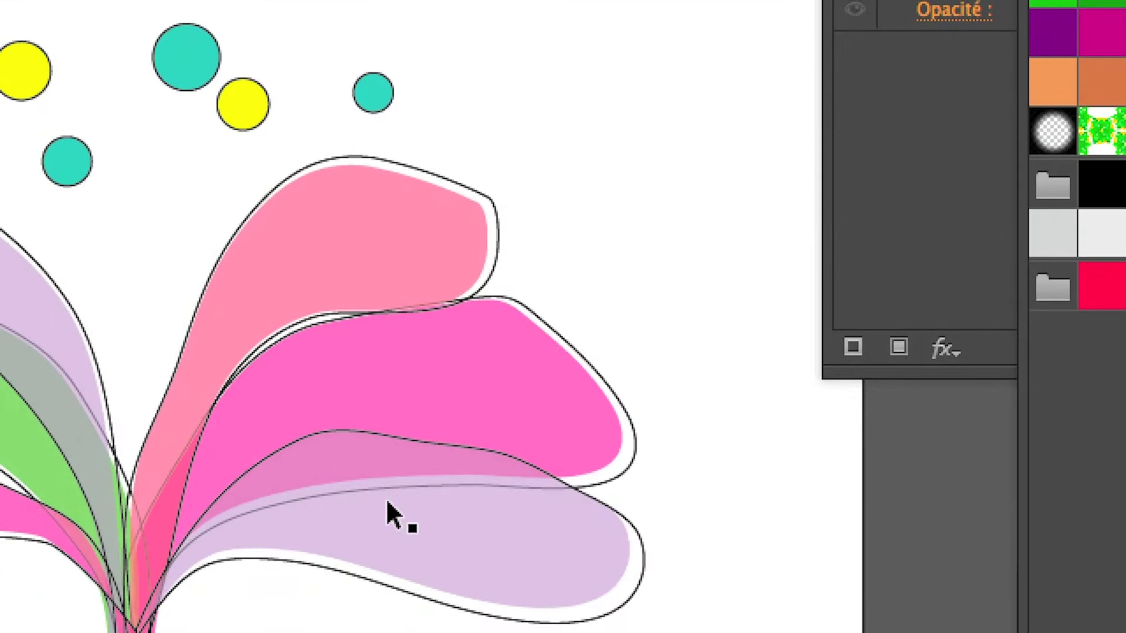
{"action": "left_click", "coordinate": [390, 513]}
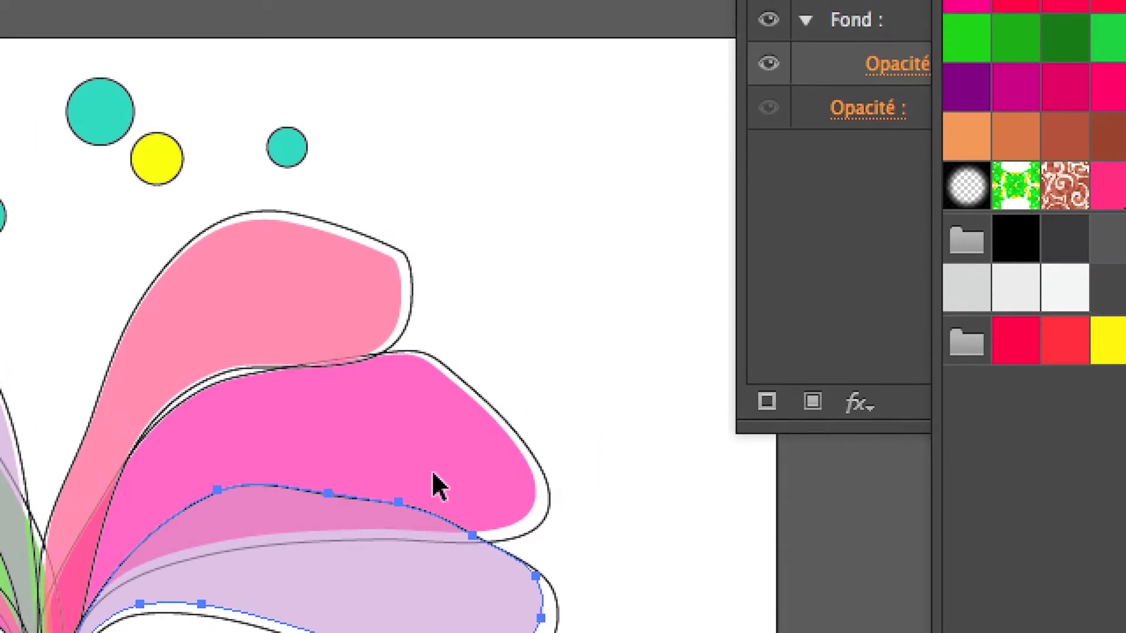
{"action": "left_click", "coordinate": [513, 415]}
{"action": "left_click", "coordinate": [391, 423]}
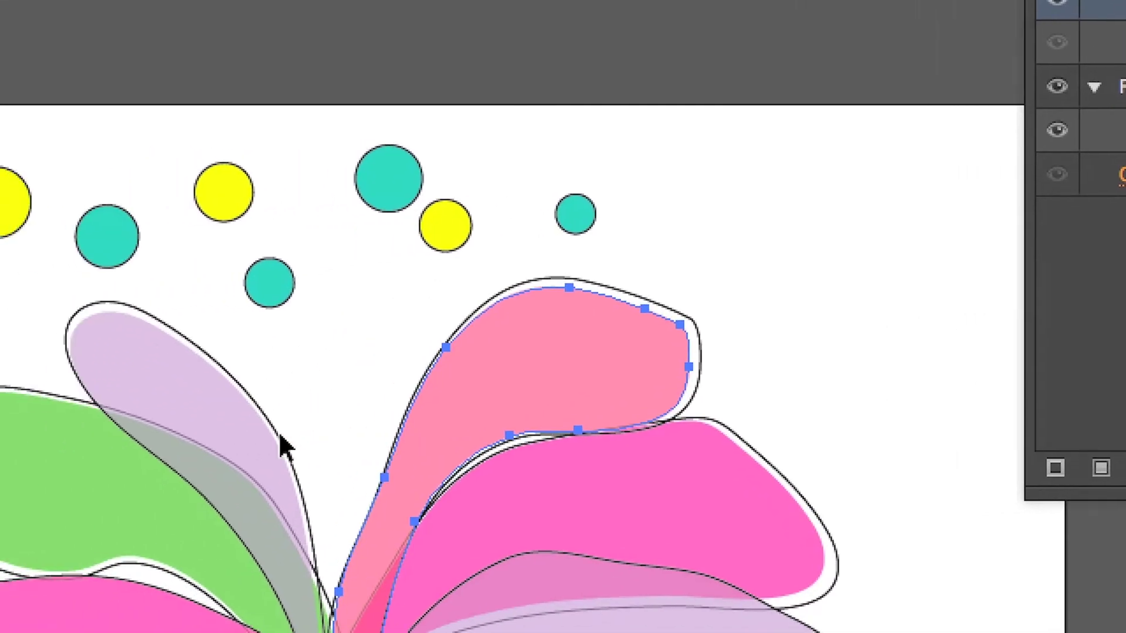
{"action": "left_click", "coordinate": [240, 448]}
{"action": "left_click", "coordinate": [226, 487]}
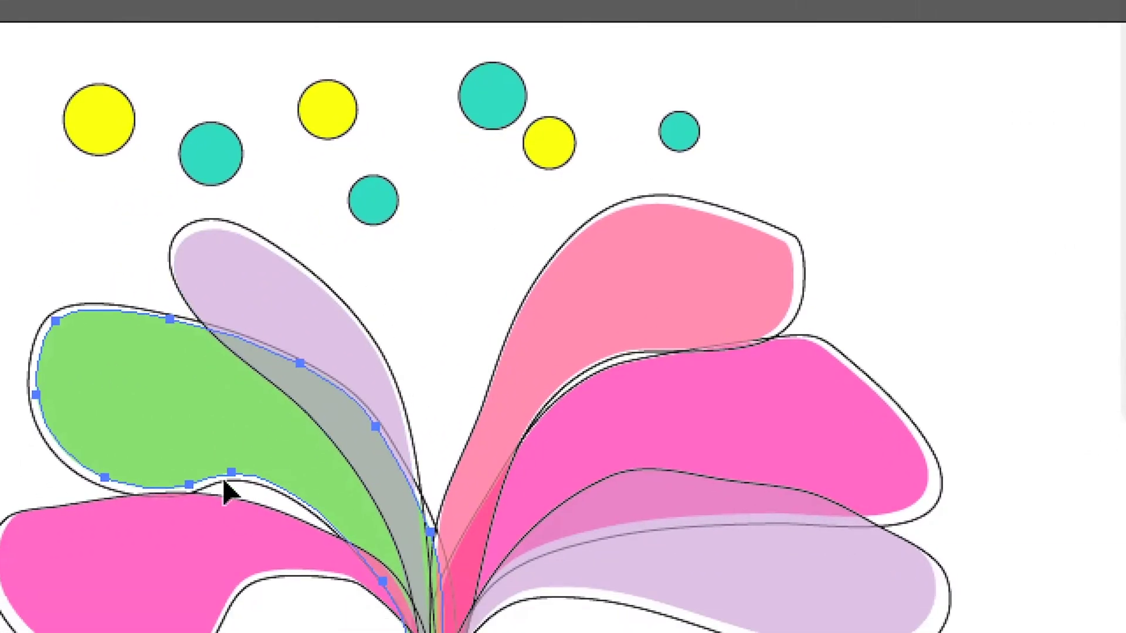
{"action": "left_click", "coordinate": [226, 519]}
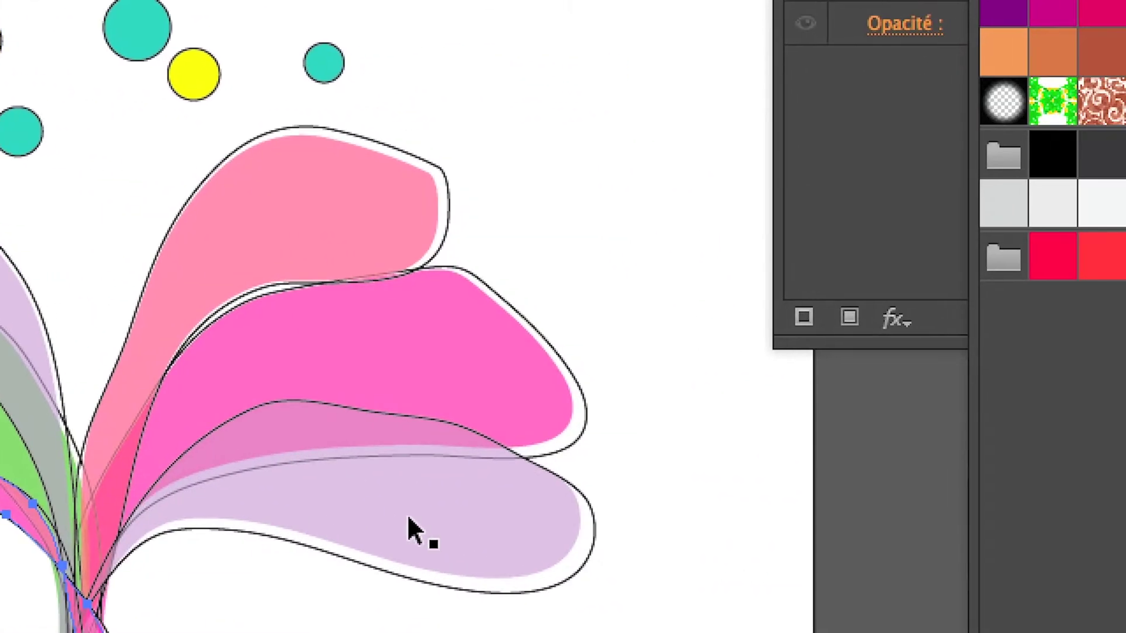
{"action": "left_click", "coordinate": [409, 526]}
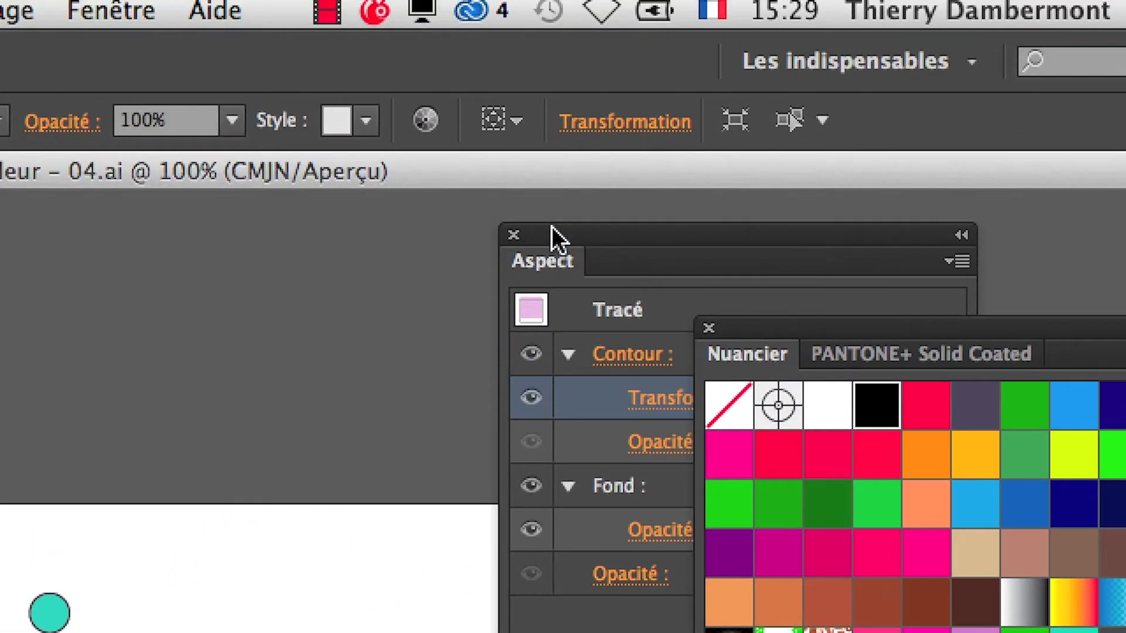
Step: In Aspect, set the lower-right lavender petal's Fond to Produit blend at 50% opacity
{"action": "left_click_drag", "start_coordinate": [557, 238], "coordinate": [311, 393]}
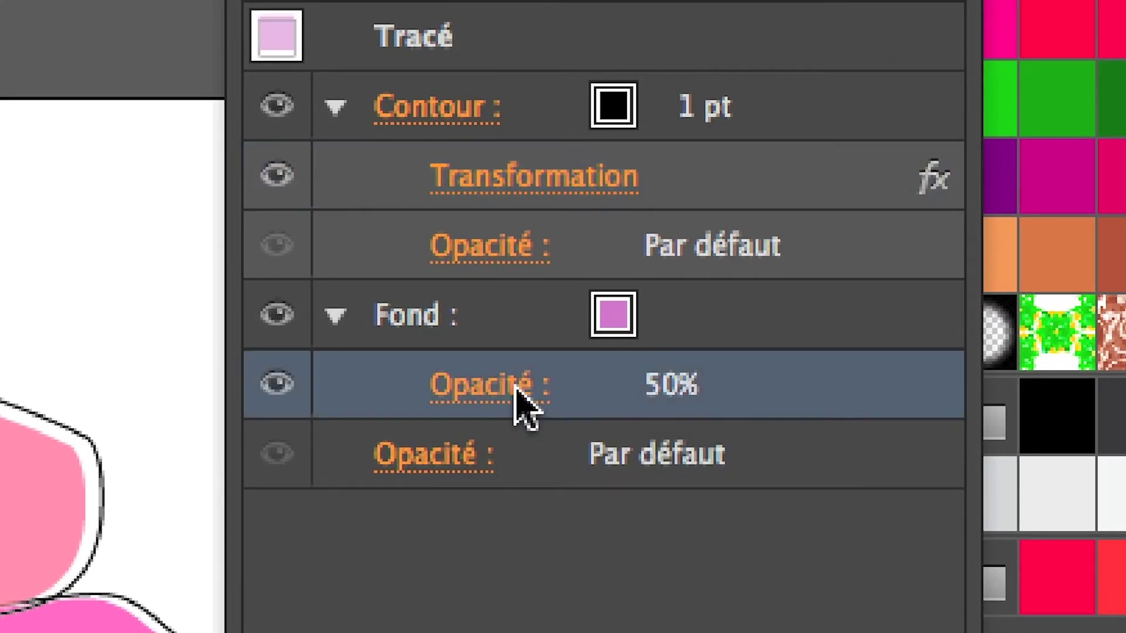
{"action": "left_click", "coordinate": [514, 387]}
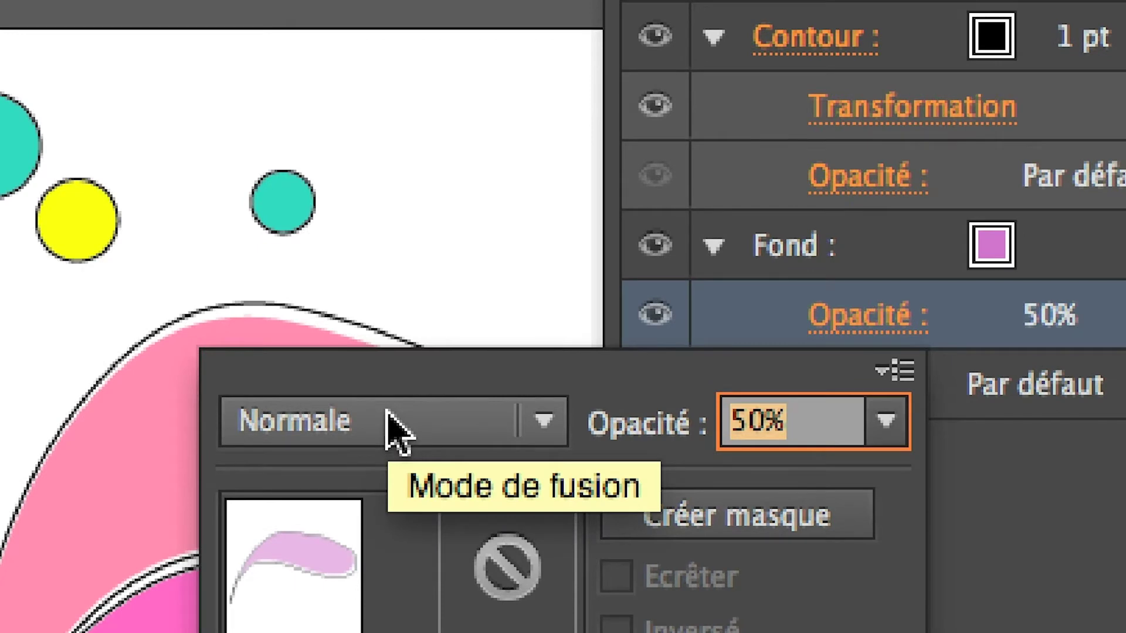
{"action": "left_click", "coordinate": [387, 417]}
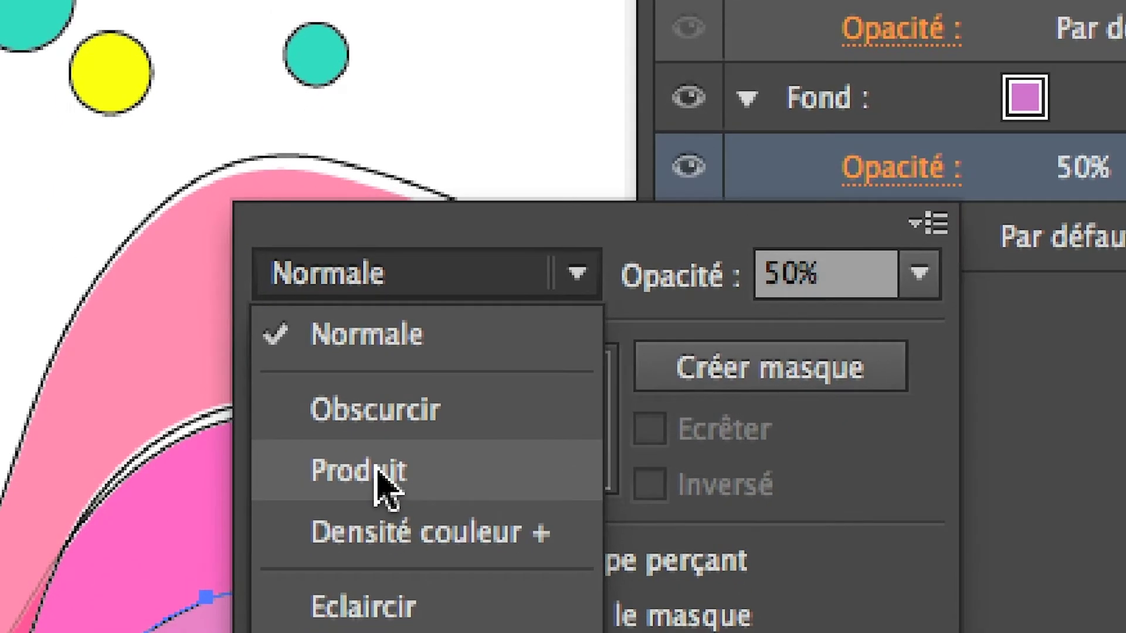
{"action": "left_click", "coordinate": [377, 472]}
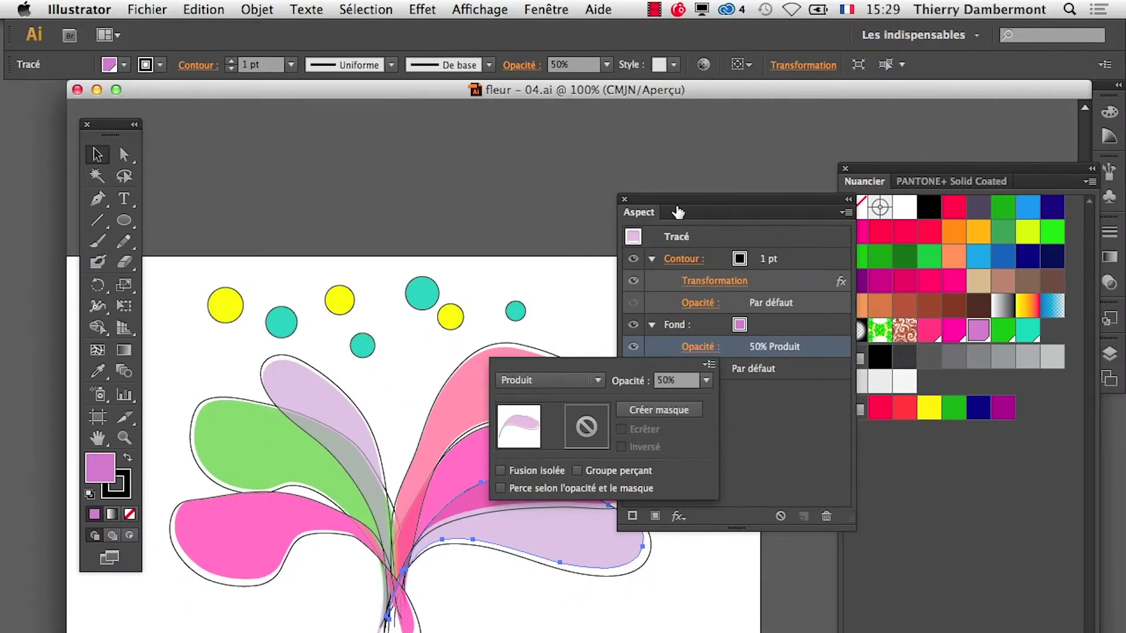
{"action": "left_click", "coordinate": [676, 208]}
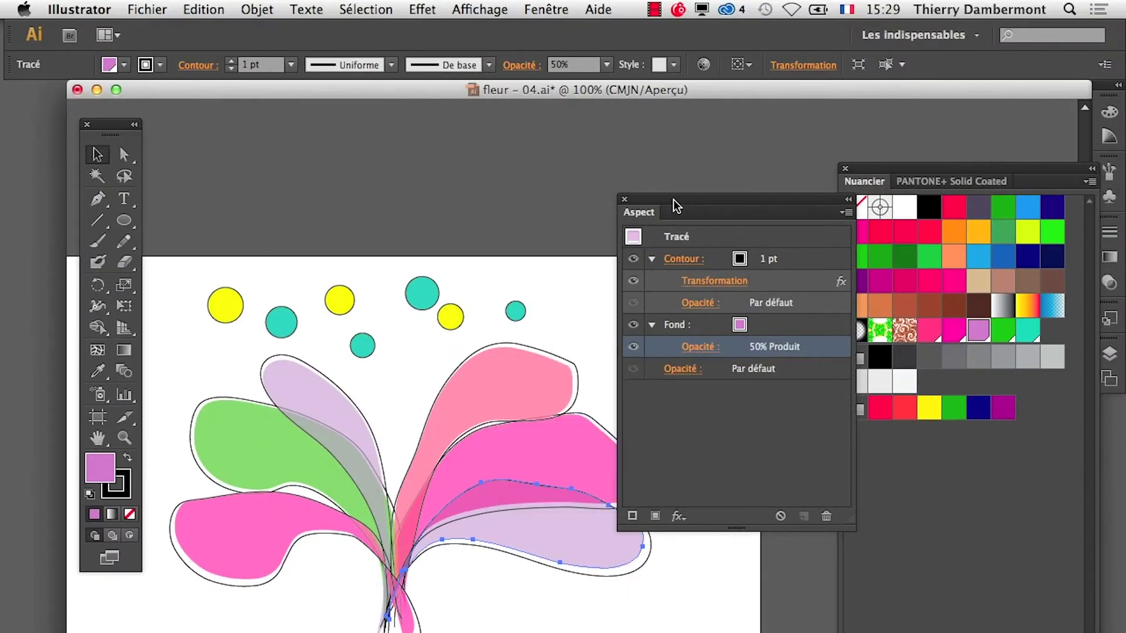
{"action": "left_click_drag", "start_coordinate": [693, 203], "coordinate": [770, 171]}
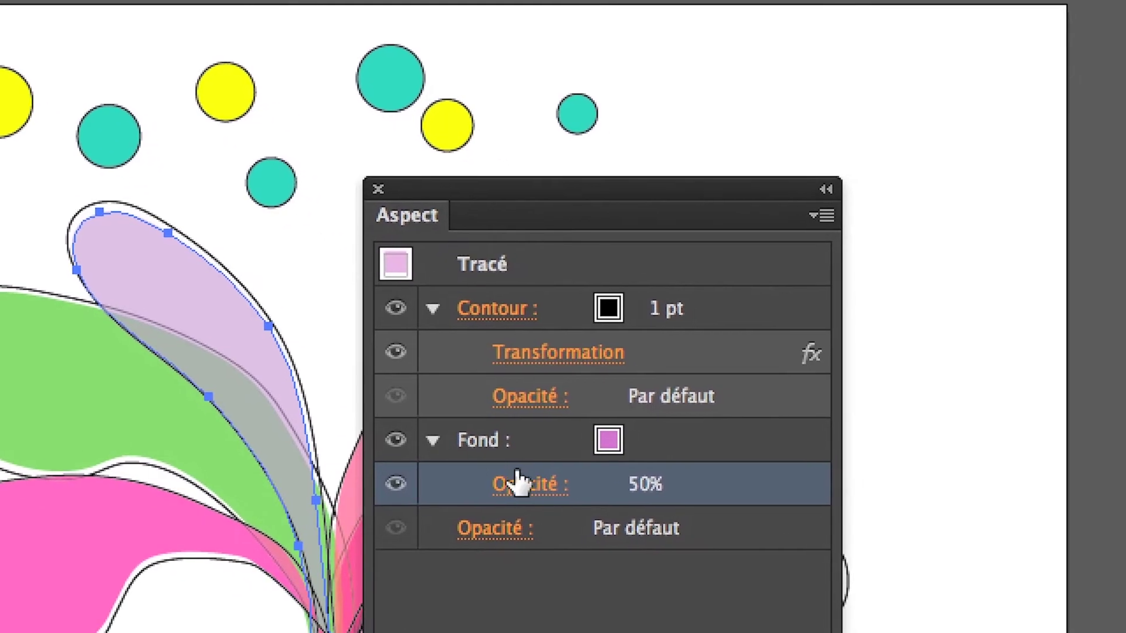
Step: Blend the upper-left lavender petal's fill as Produit, then change it to Superposition
{"action": "left_click", "coordinate": [519, 475]}
{"action": "left_click", "coordinate": [318, 541]}
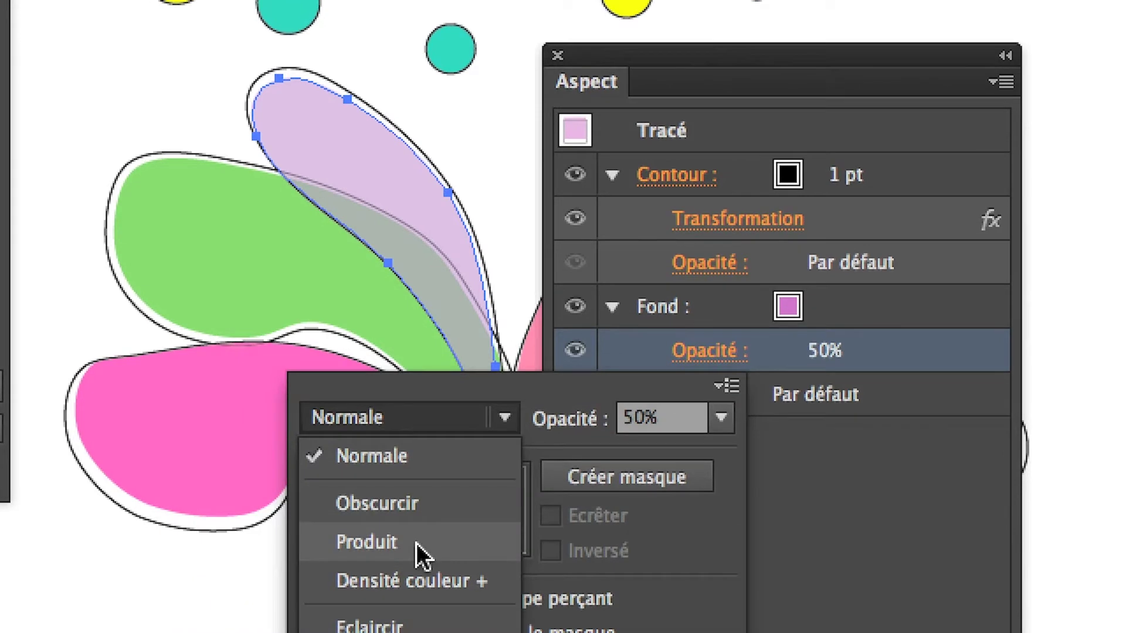
{"action": "left_click", "coordinate": [399, 596]}
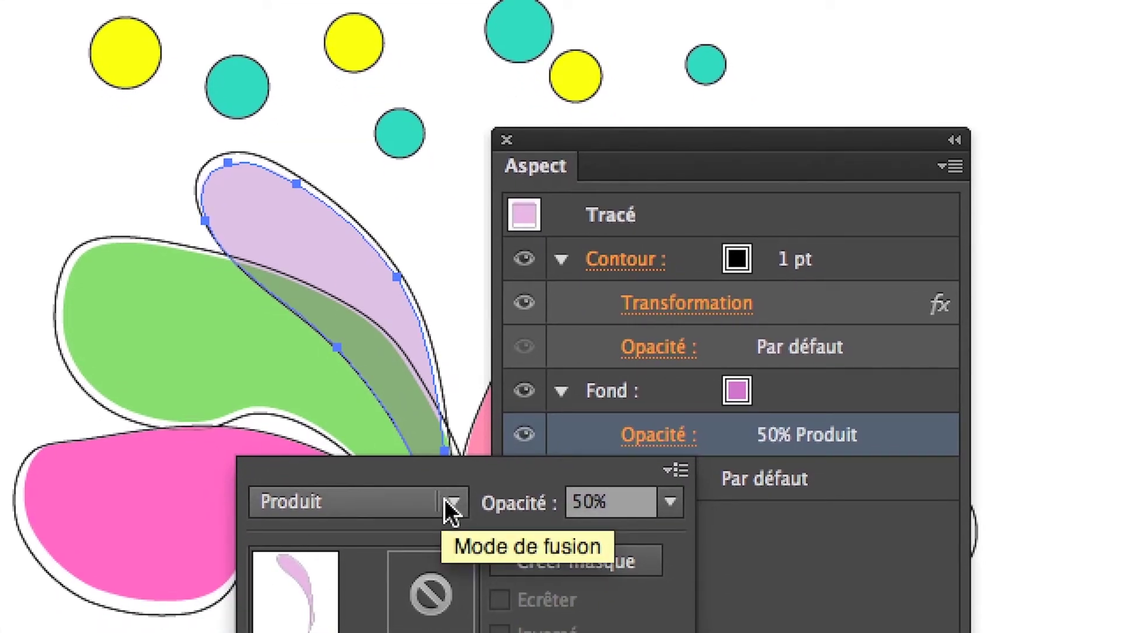
{"action": "left_click", "coordinate": [449, 497]}
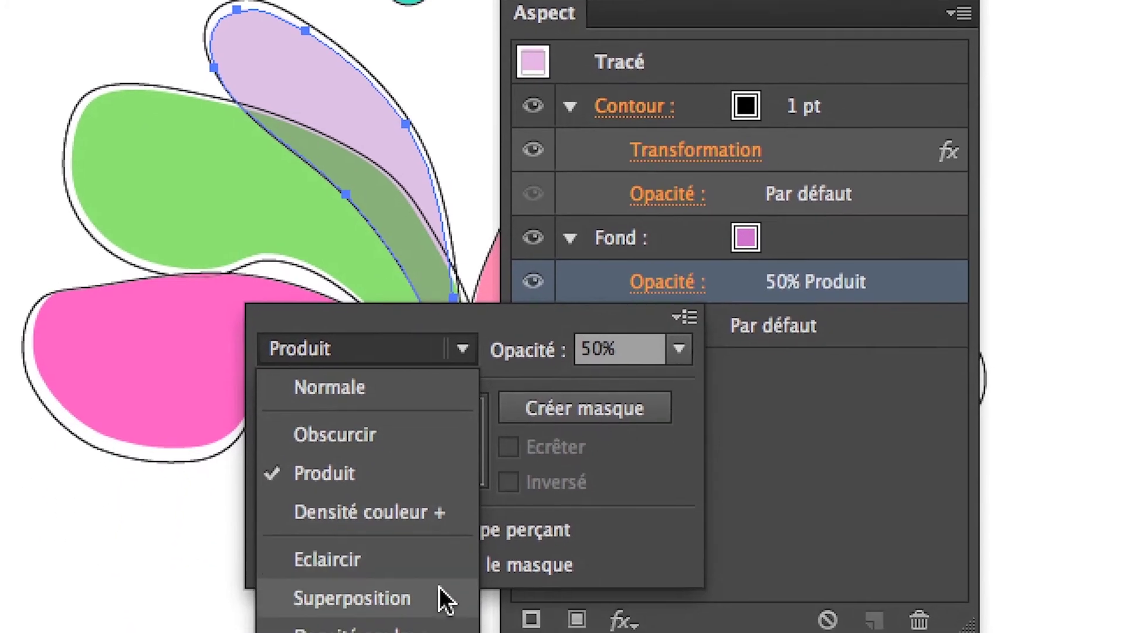
{"action": "left_click", "coordinate": [439, 589]}
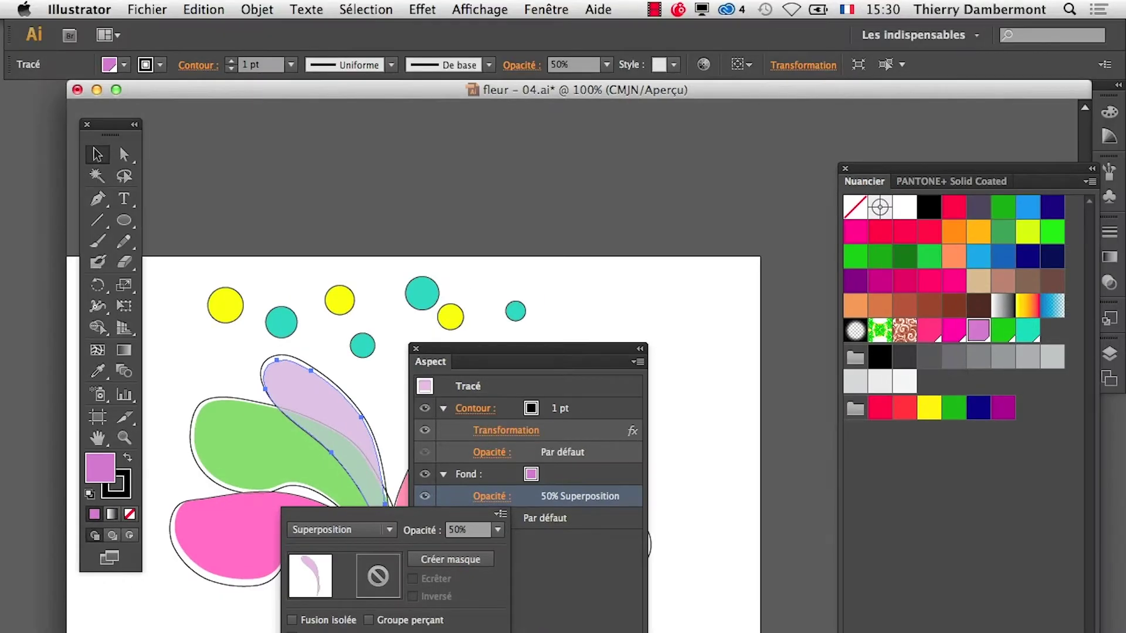
{"action": "left_click", "coordinate": [520, 352]}
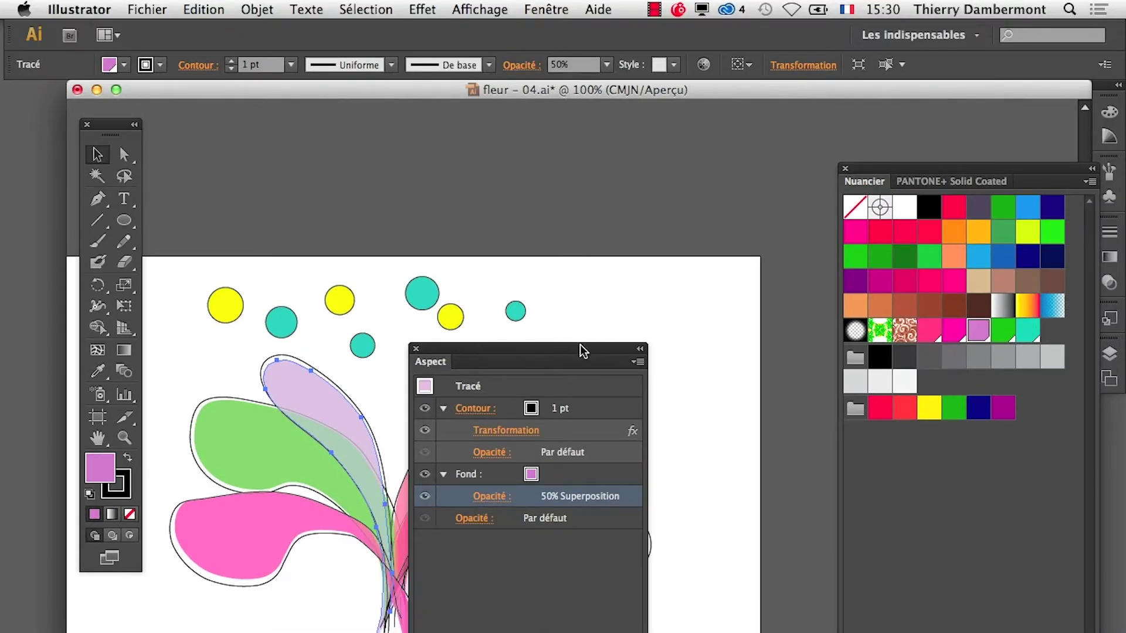
Step: Try Superposition as the lilac petal's fill blend mode
{"action": "mouse_move", "coordinate": [583, 351]}
{"action": "left_mouse_down"}
{"action": "mouse_move", "coordinate": [848, 249]}
{"action": "mouse_move", "coordinate": [803, 287]}
{"action": "left_mouse_up"}
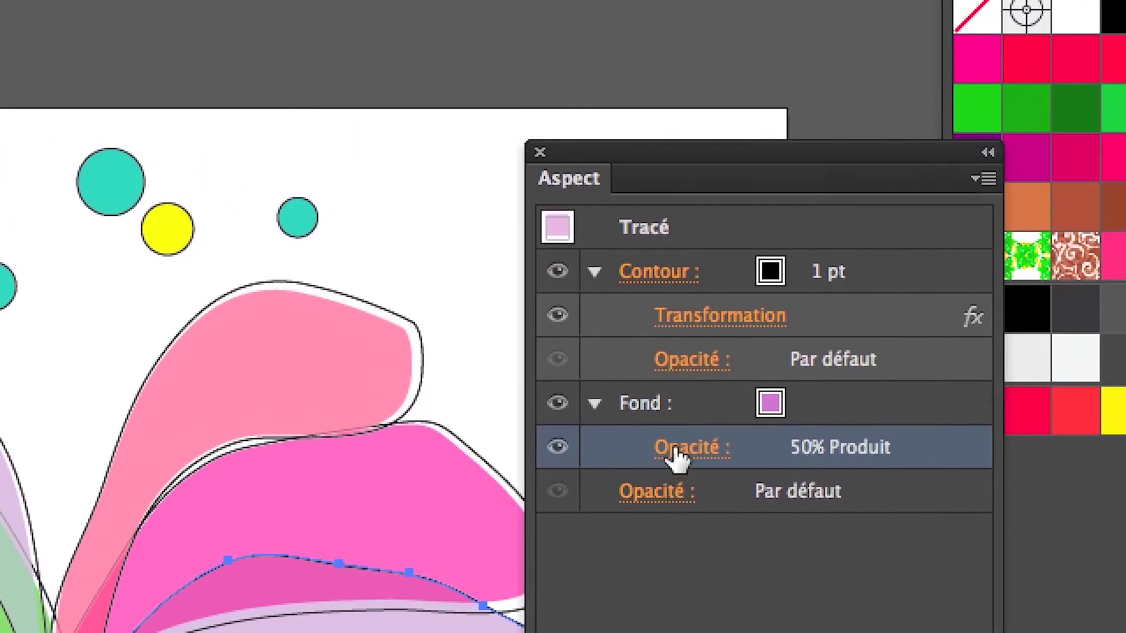
{"action": "left_click", "coordinate": [698, 435]}
{"action": "left_click", "coordinate": [582, 473]}
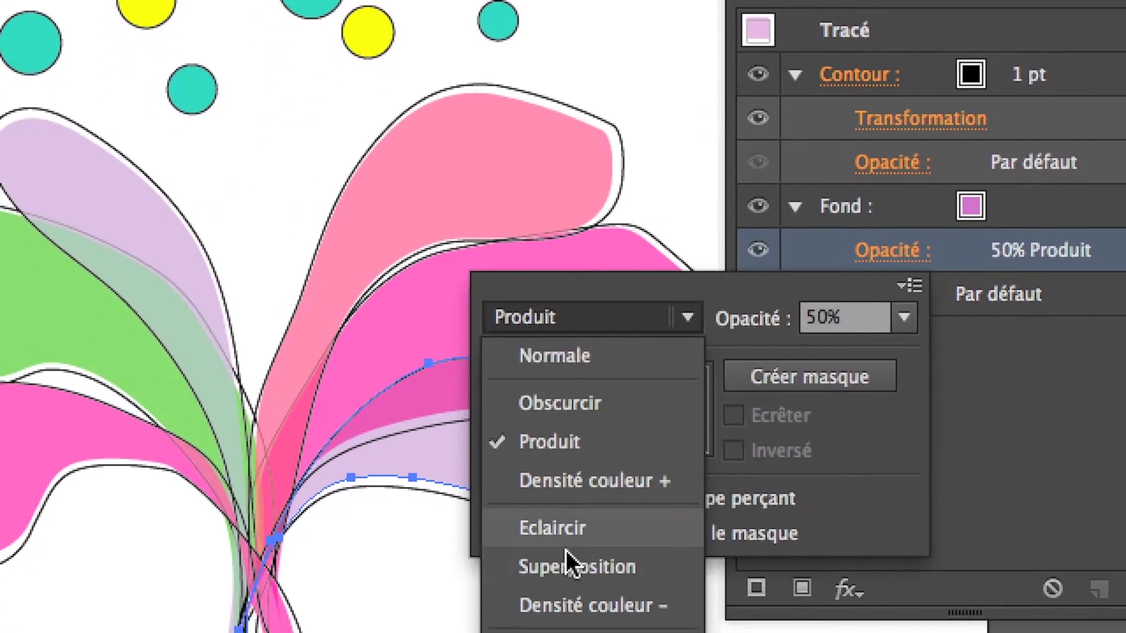
{"action": "left_click", "coordinate": [567, 564]}
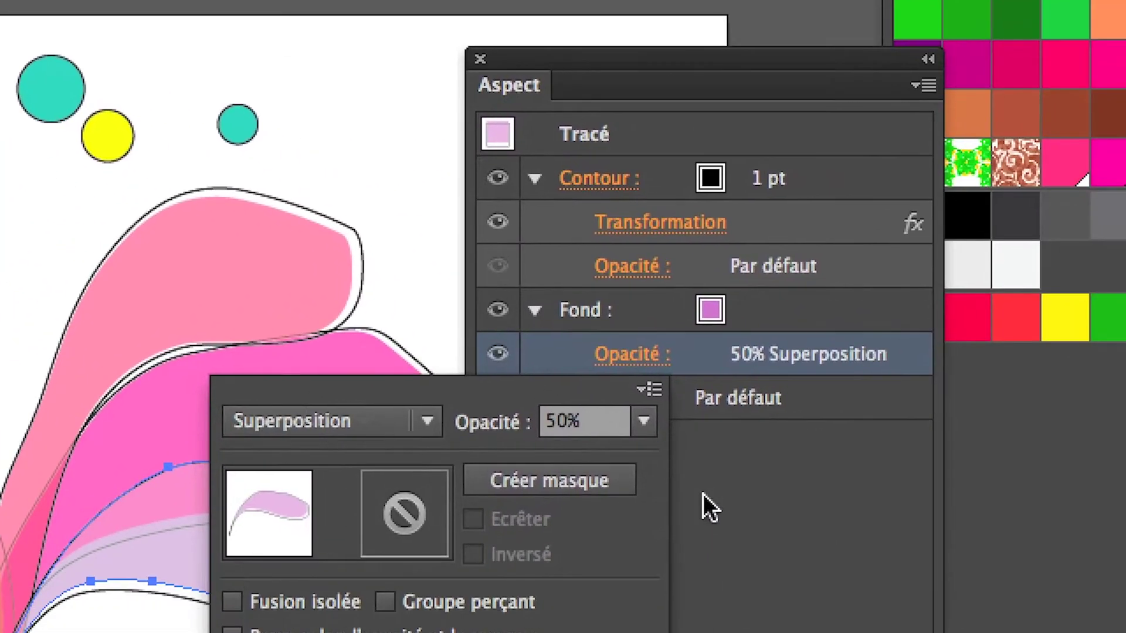
{"action": "left_click", "coordinate": [673, 497]}
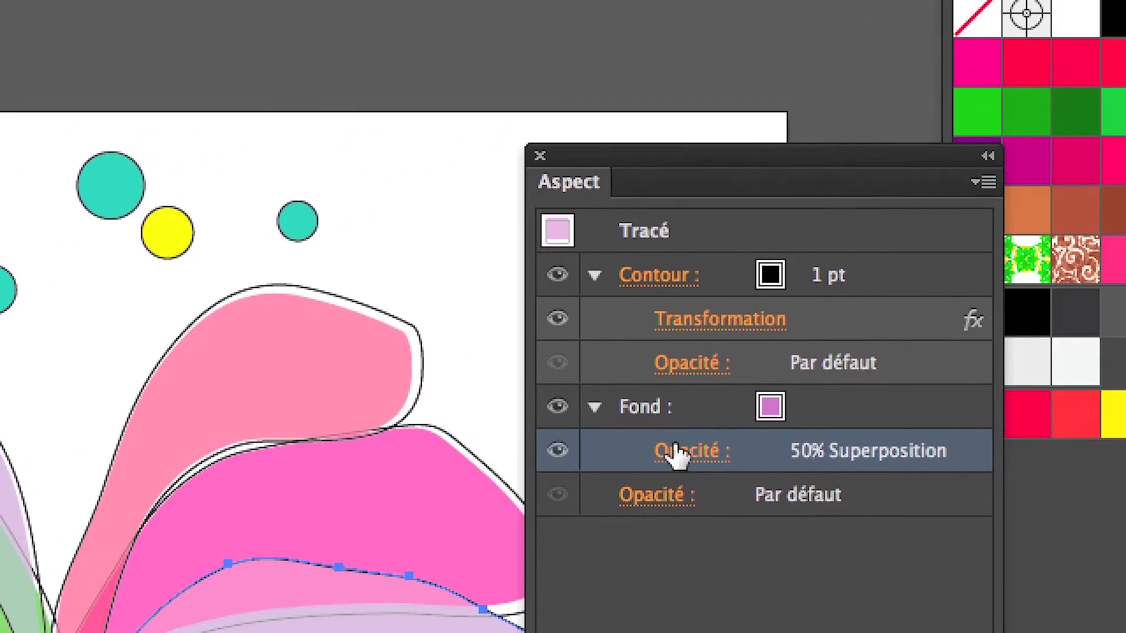
Step: Try Densité couleur +, then settle on Densité couleur – for the fill blend
{"action": "left_click", "coordinate": [680, 456]}
{"action": "left_click", "coordinate": [613, 469]}
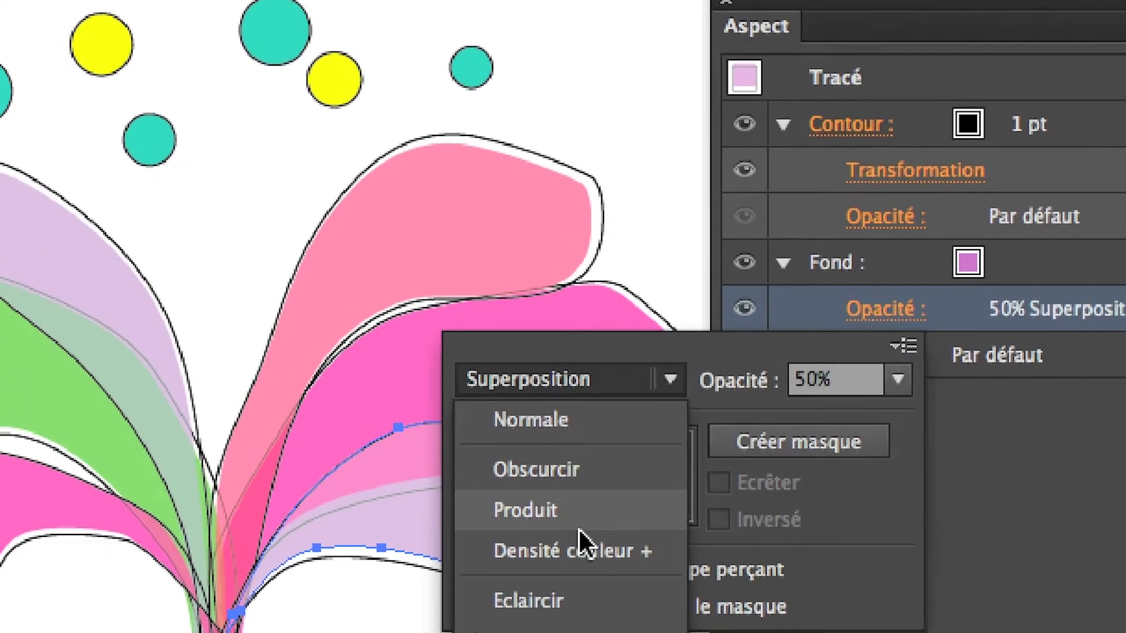
{"action": "left_click", "coordinate": [580, 533]}
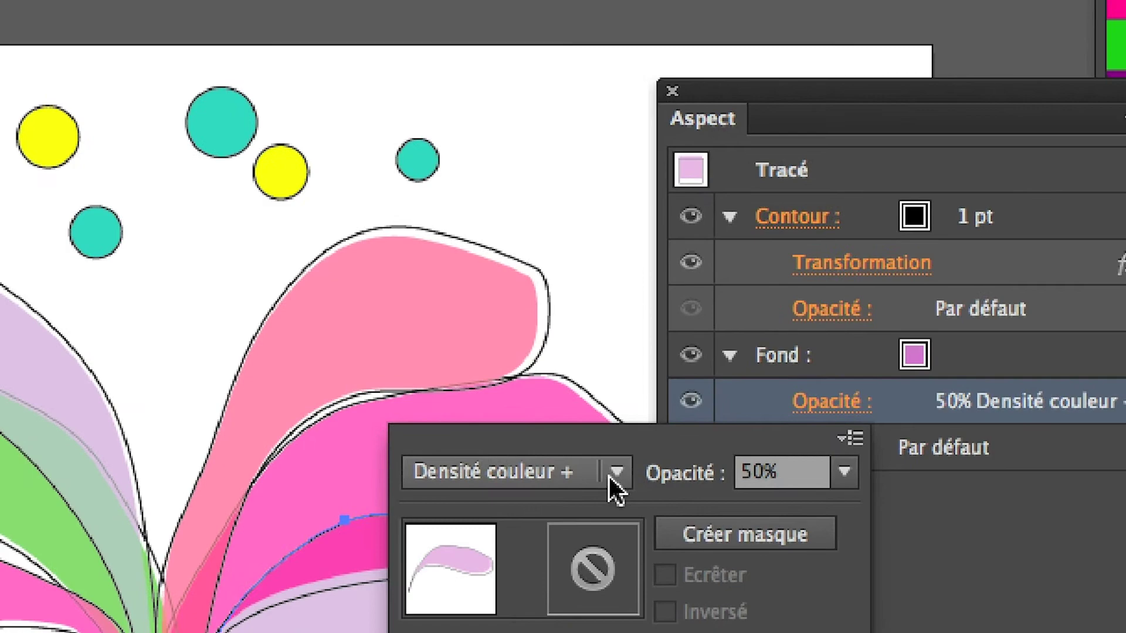
{"action": "left_click", "coordinate": [627, 462]}
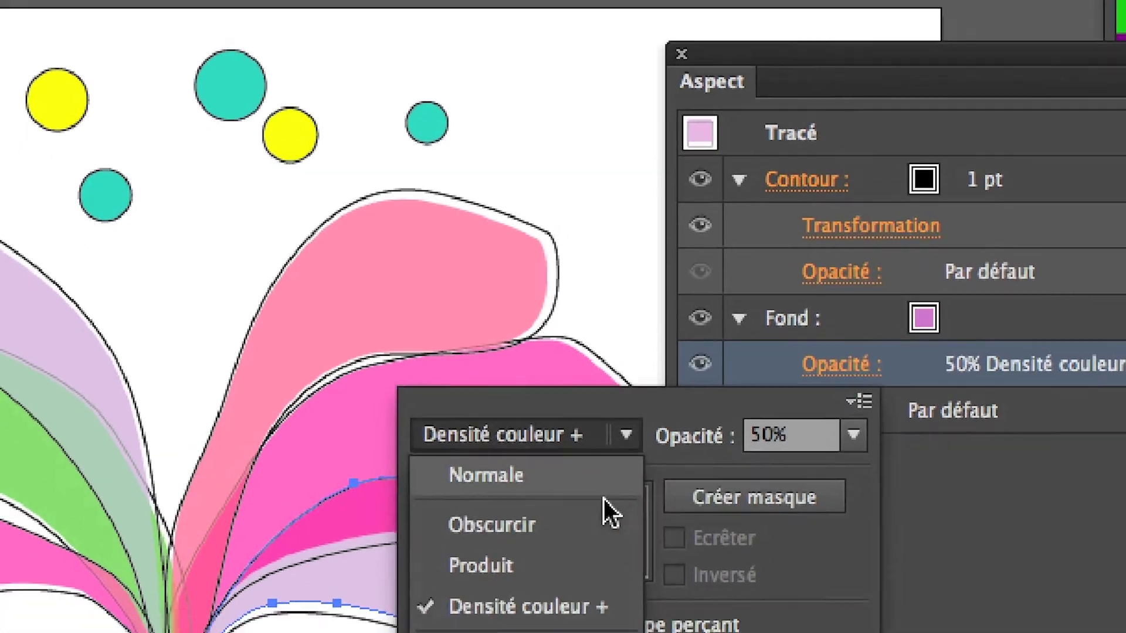
{"action": "left_click", "coordinate": [590, 581]}
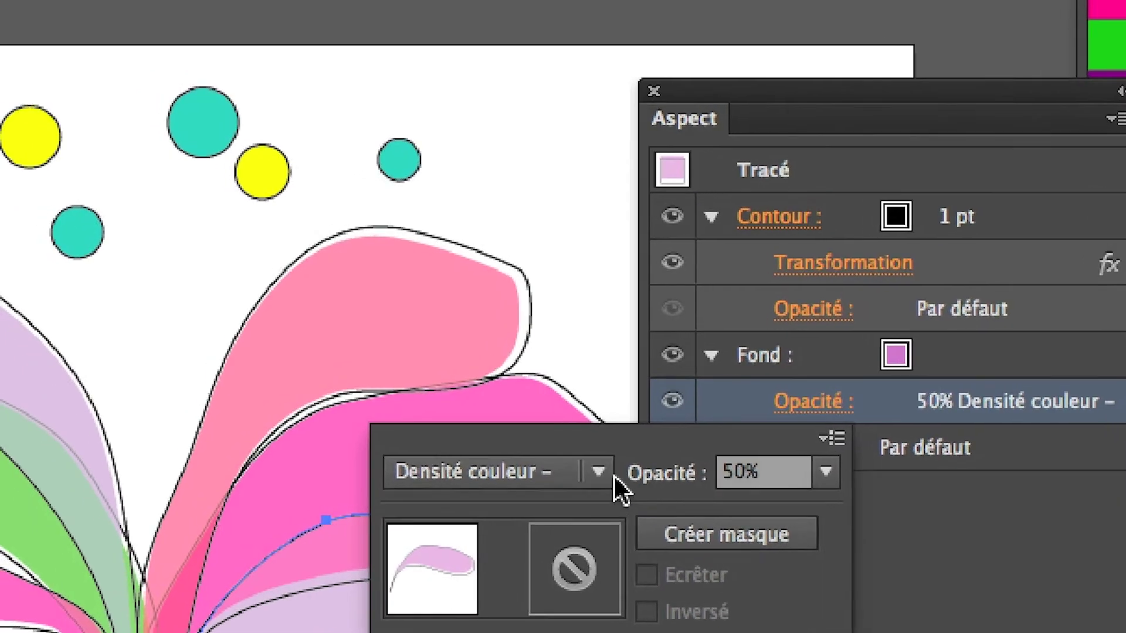
{"action": "left_click", "coordinate": [582, 471]}
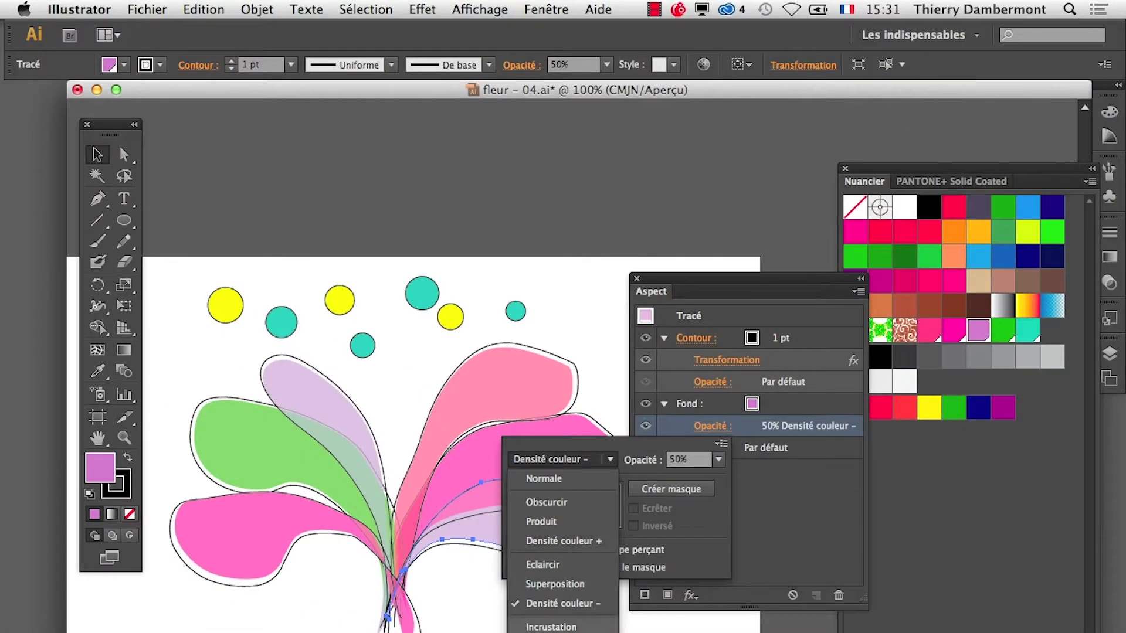
{"action": "left_click", "coordinate": [699, 284]}
Step: Close the transparency flyout, shift the Aspect panel left and deselect the lilac petal
{"action": "left_click", "coordinate": [690, 285]}
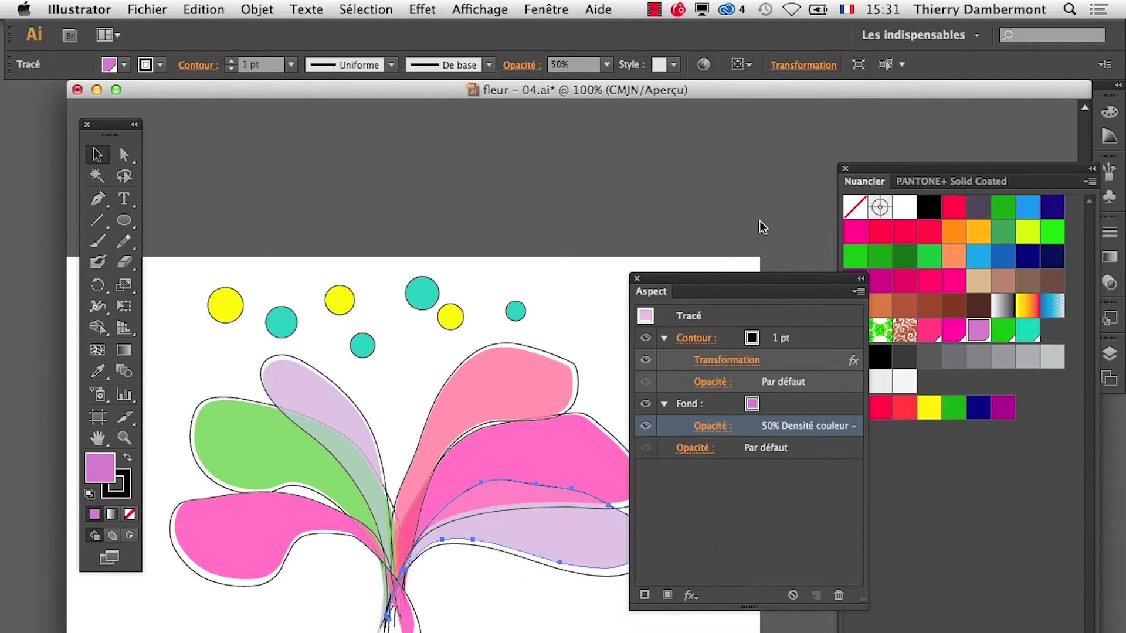
{"action": "left_click_drag", "start_coordinate": [767, 199], "coordinate": [753, 190]}
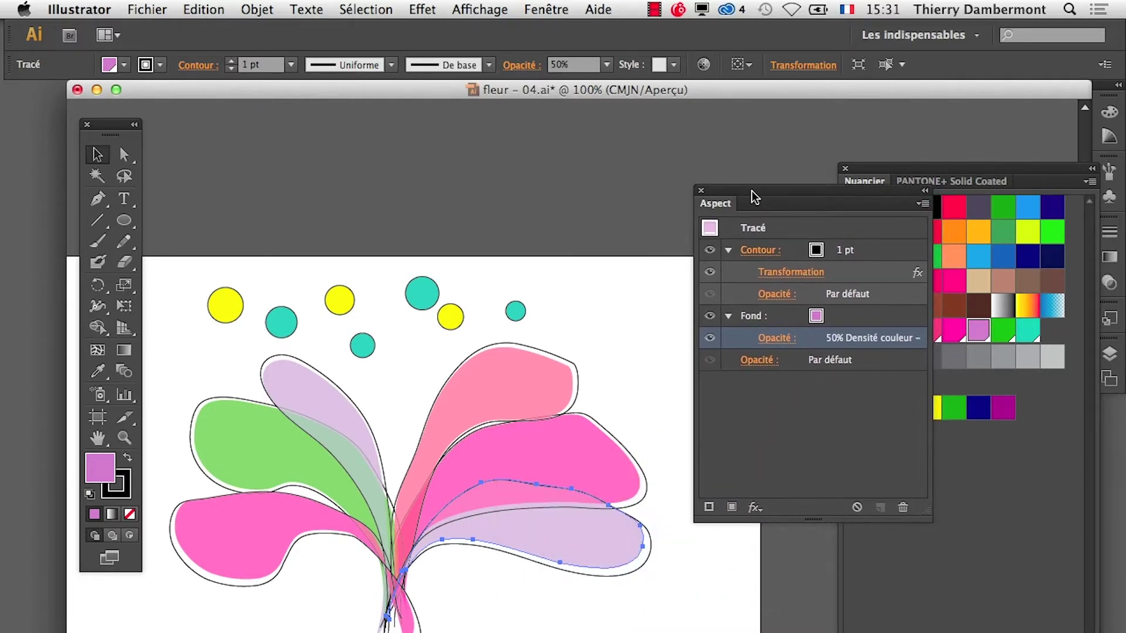
{"action": "left_click", "coordinate": [698, 582]}
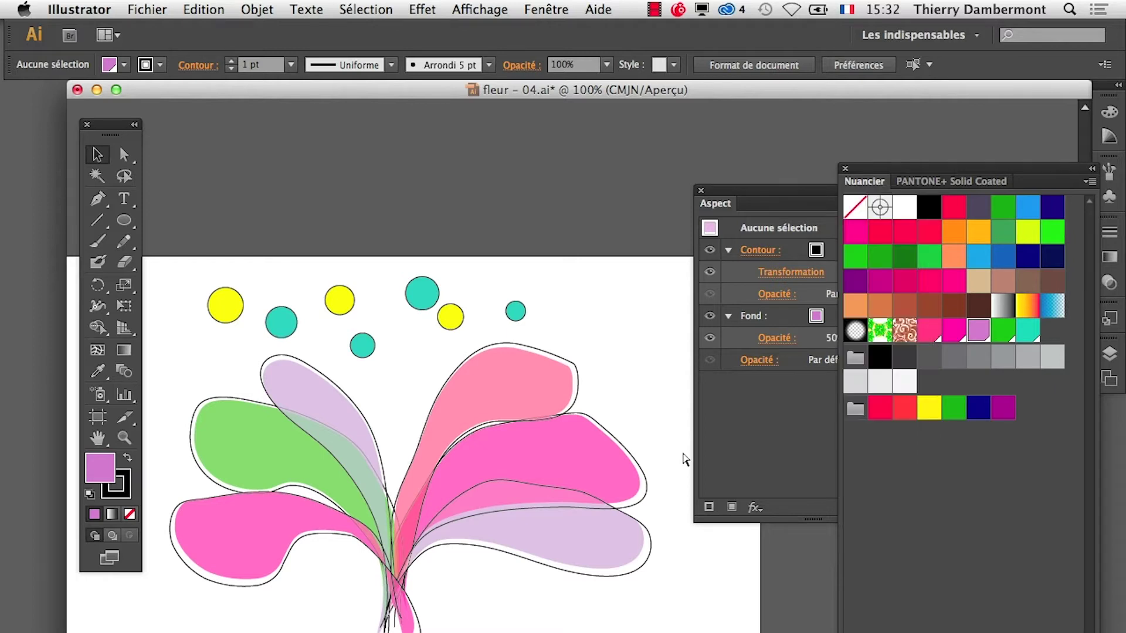
Step: Float the Transparence panel on its own near Aspect, closing the Contour/Dégradé group
{"action": "mouse_move", "coordinate": [889, 180]}
{"action": "left_mouse_down"}
{"action": "mouse_move", "coordinate": [759, 432]}
{"action": "mouse_move", "coordinate": [382, 434]}
{"action": "mouse_move", "coordinate": [214, 407]}
{"action": "left_mouse_up"}
{"action": "left_click", "coordinate": [544, 8]}
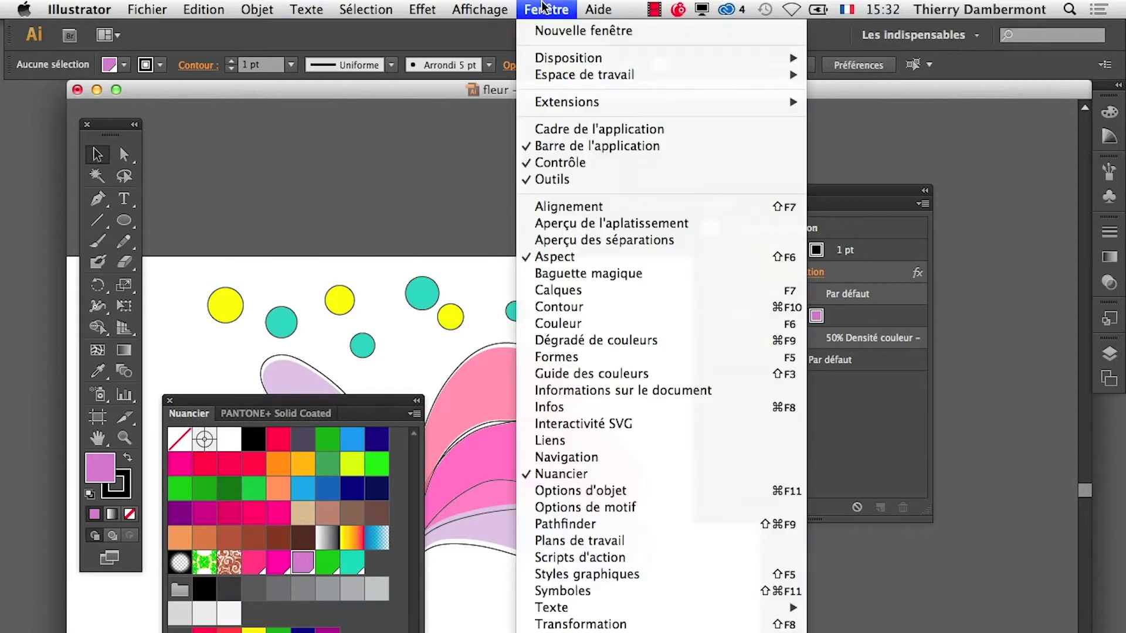
{"action": "left_click", "coordinate": [665, 626]}
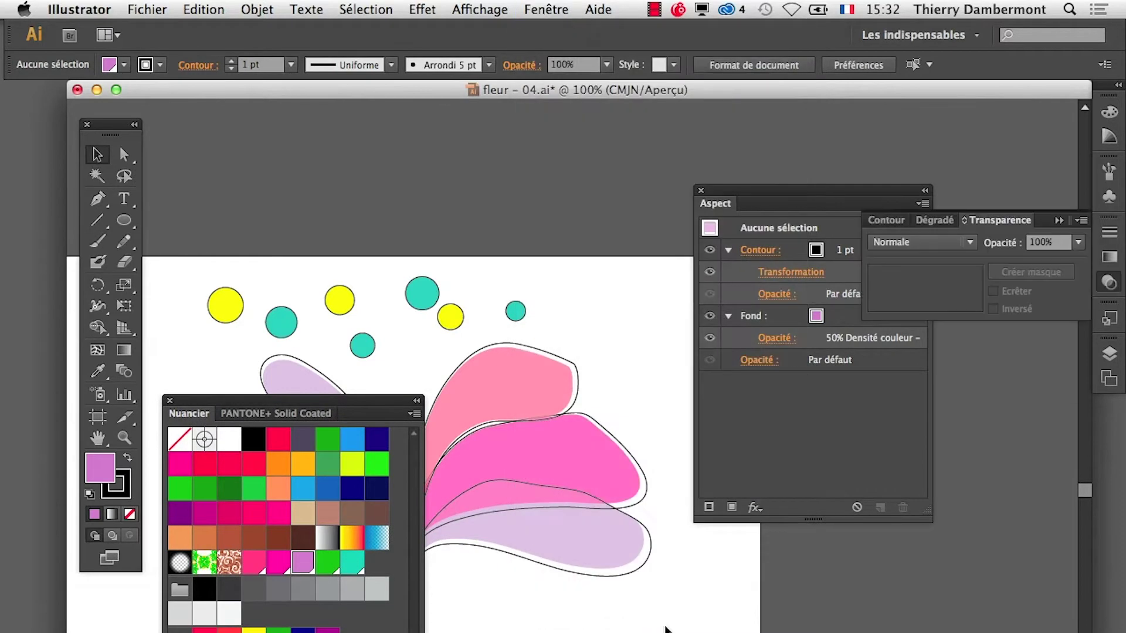
{"action": "left_click_drag", "start_coordinate": [999, 224], "coordinate": [743, 587]}
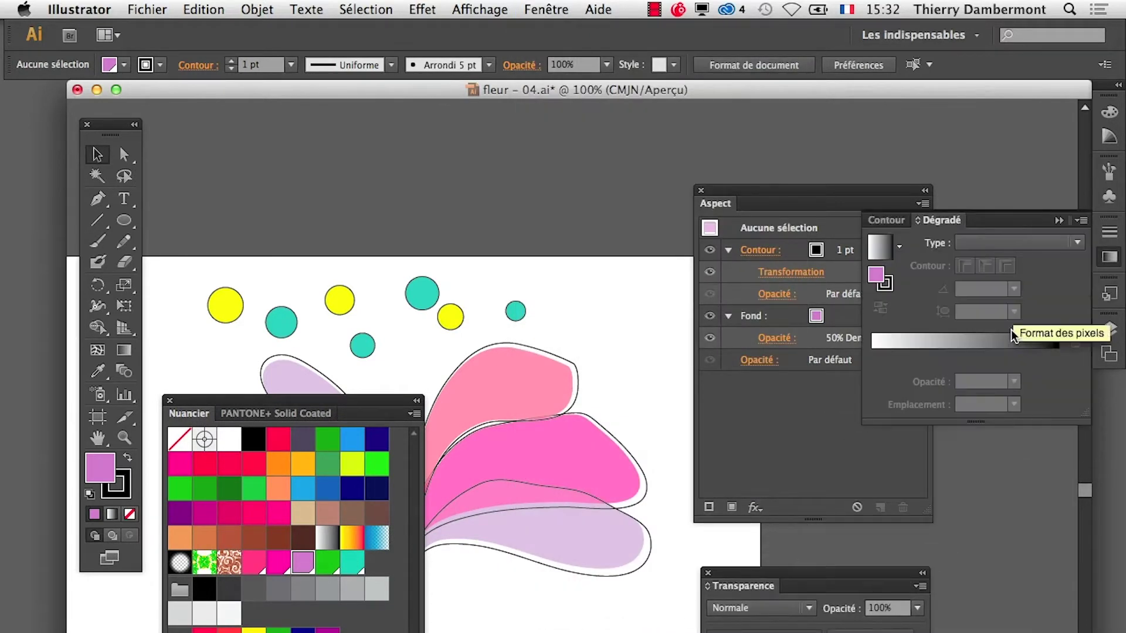
{"action": "left_click", "coordinate": [1058, 221]}
{"action": "mouse_move", "coordinate": [808, 574]}
{"action": "left_mouse_down"}
{"action": "mouse_move", "coordinate": [596, 299]}
{"action": "mouse_move", "coordinate": [540, 181]}
{"action": "left_mouse_up"}
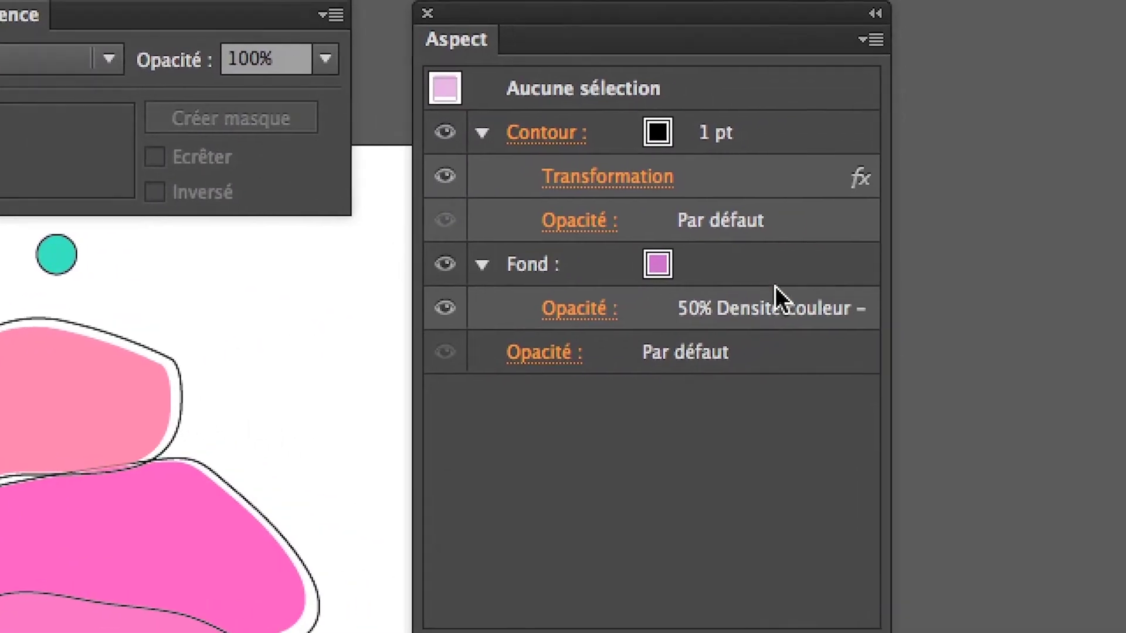
{"action": "left_click", "coordinate": [774, 283]}
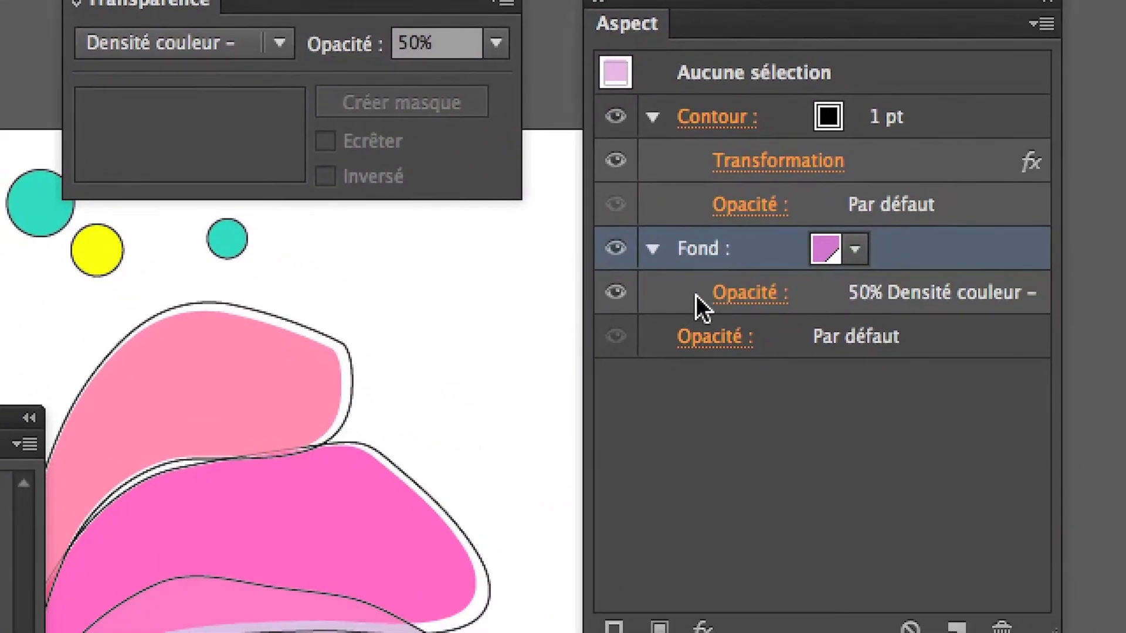
Step: Select the lilac petal and target its whole path (Tracé) in Aspect
{"action": "left_click", "coordinate": [711, 301]}
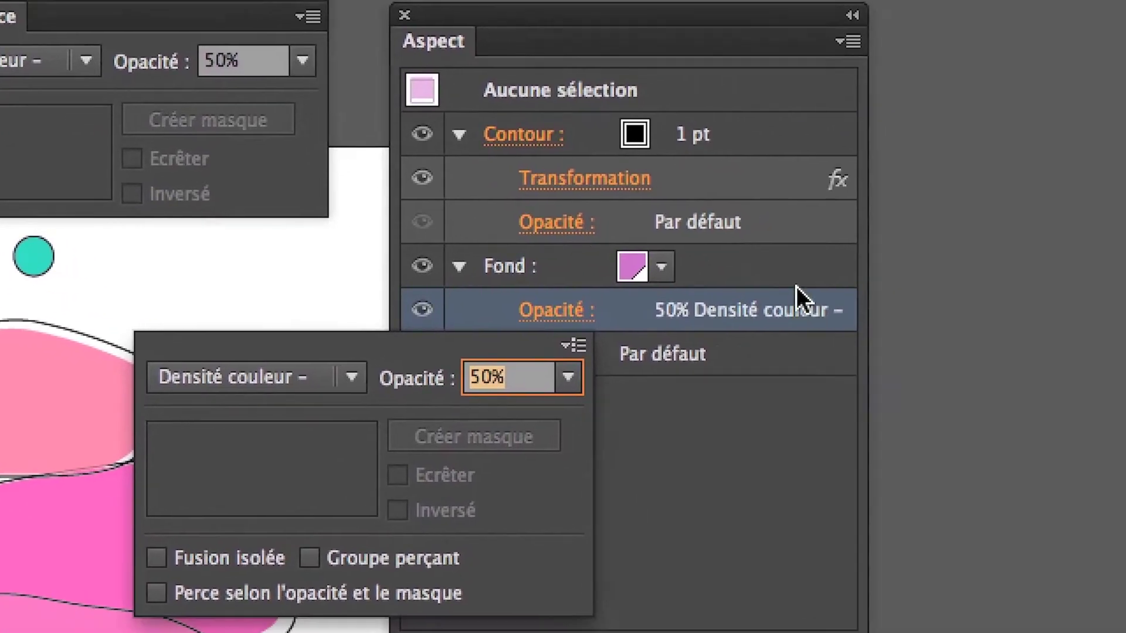
{"action": "left_click", "coordinate": [796, 280]}
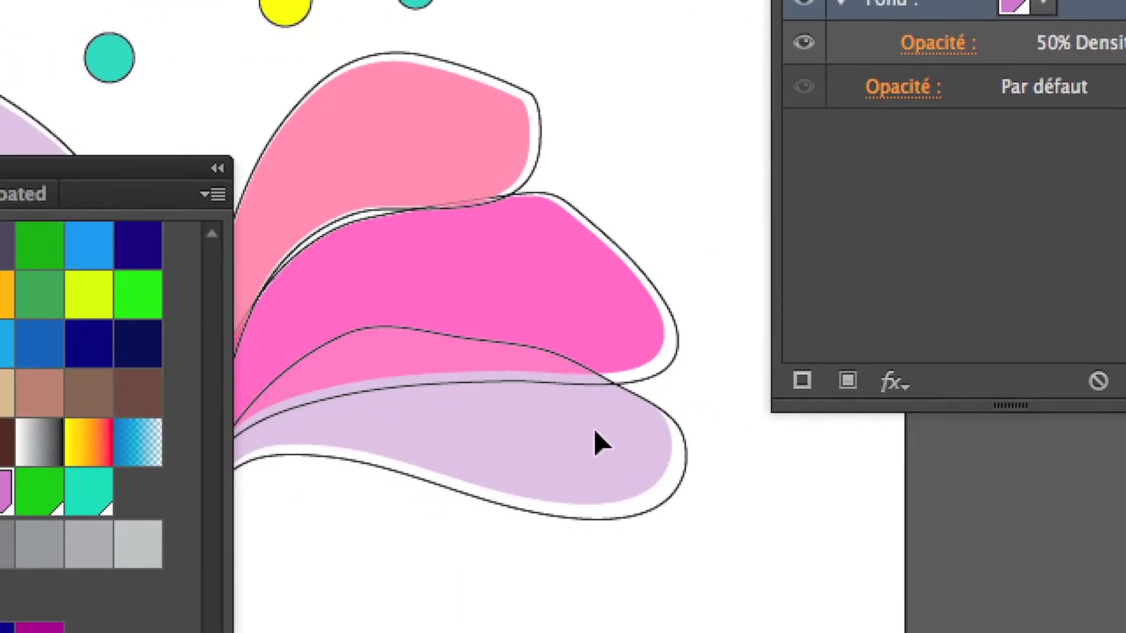
{"action": "left_click", "coordinate": [610, 439]}
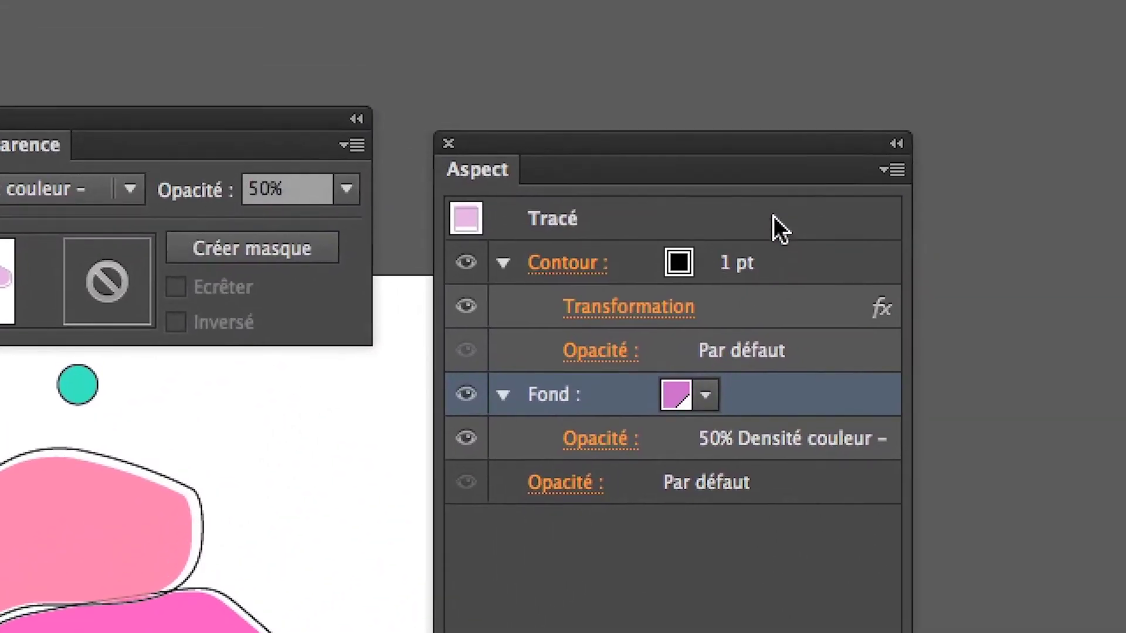
{"action": "left_click", "coordinate": [773, 217]}
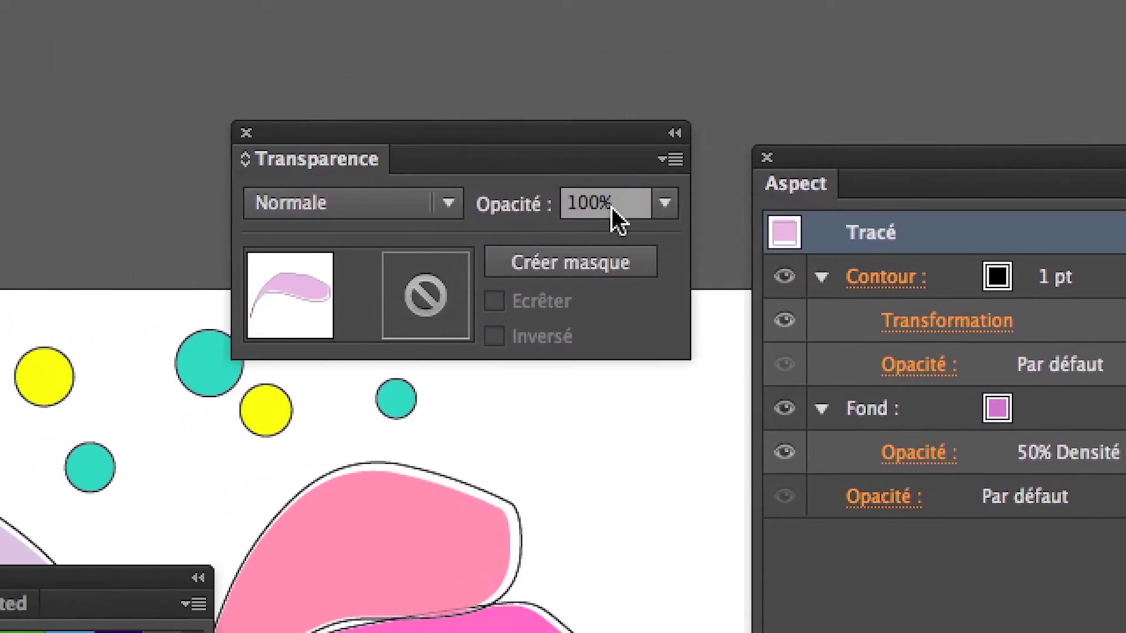
Step: Try the petal's overall opacity at 30% and 20%, then restore it to 100%
{"action": "left_click", "coordinate": [608, 199]}
{"action": "left_click", "coordinate": [660, 320]}
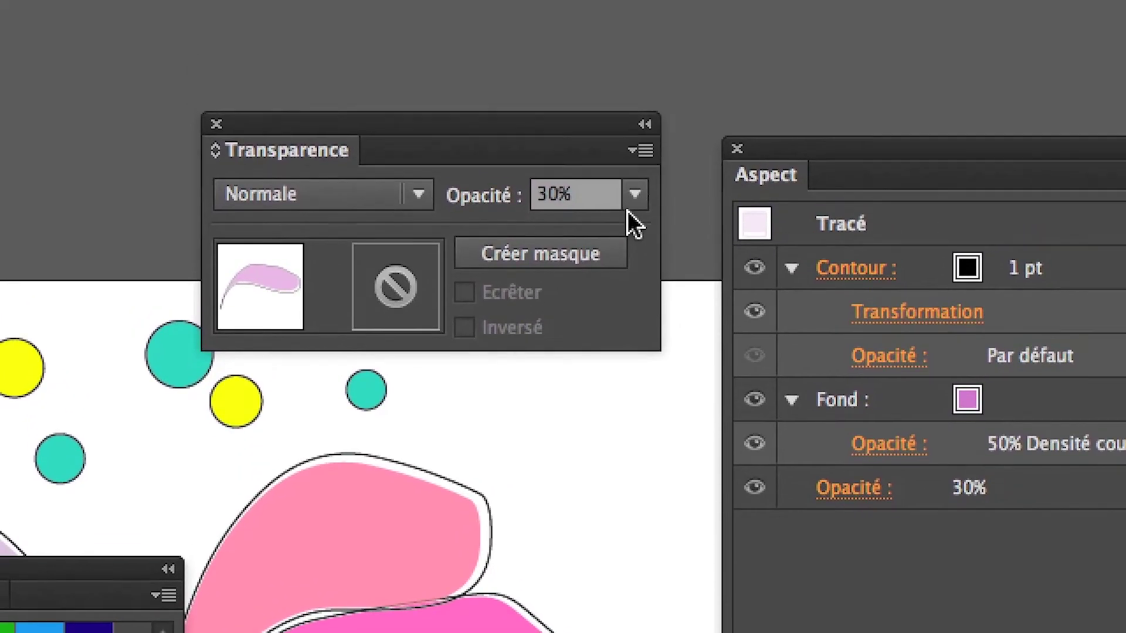
{"action": "left_click", "coordinate": [624, 109]}
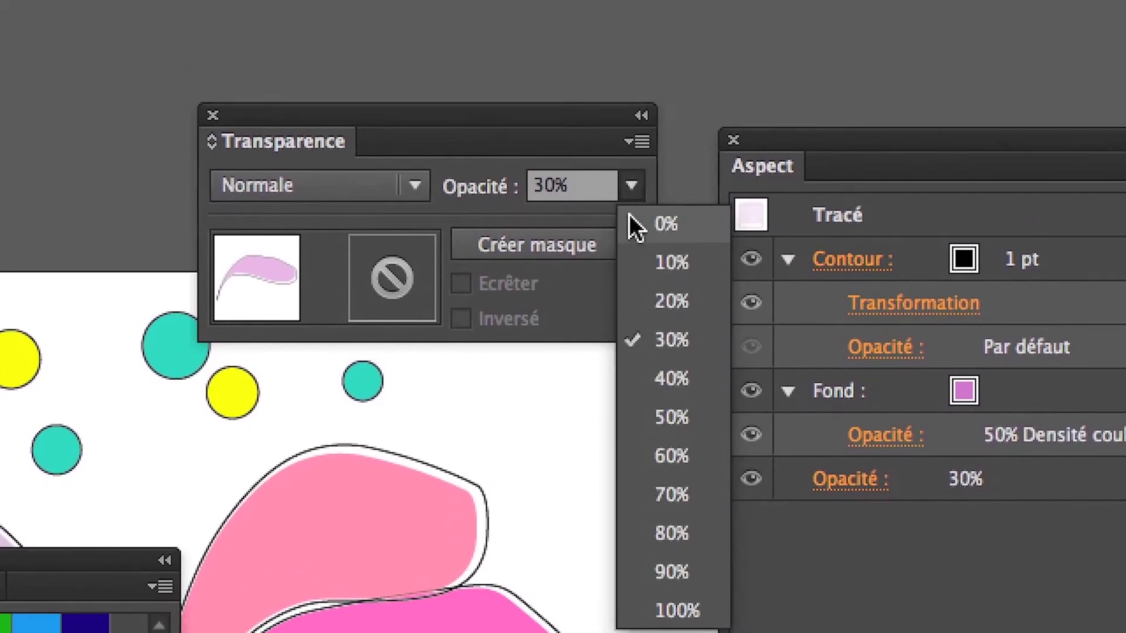
{"action": "left_click", "coordinate": [636, 242]}
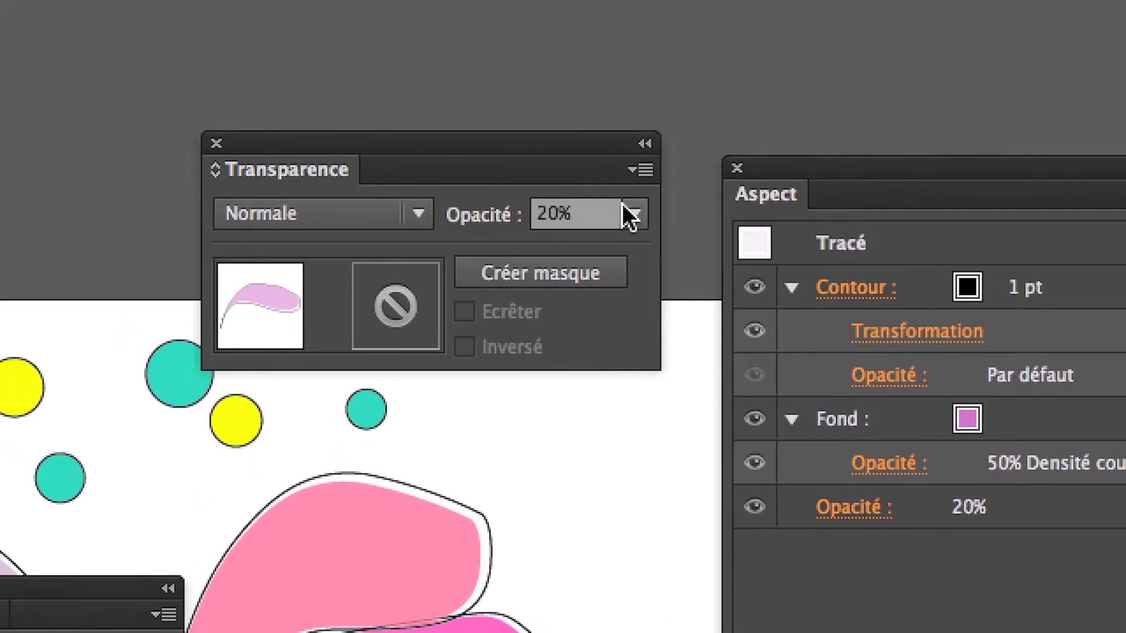
{"action": "left_click", "coordinate": [622, 206]}
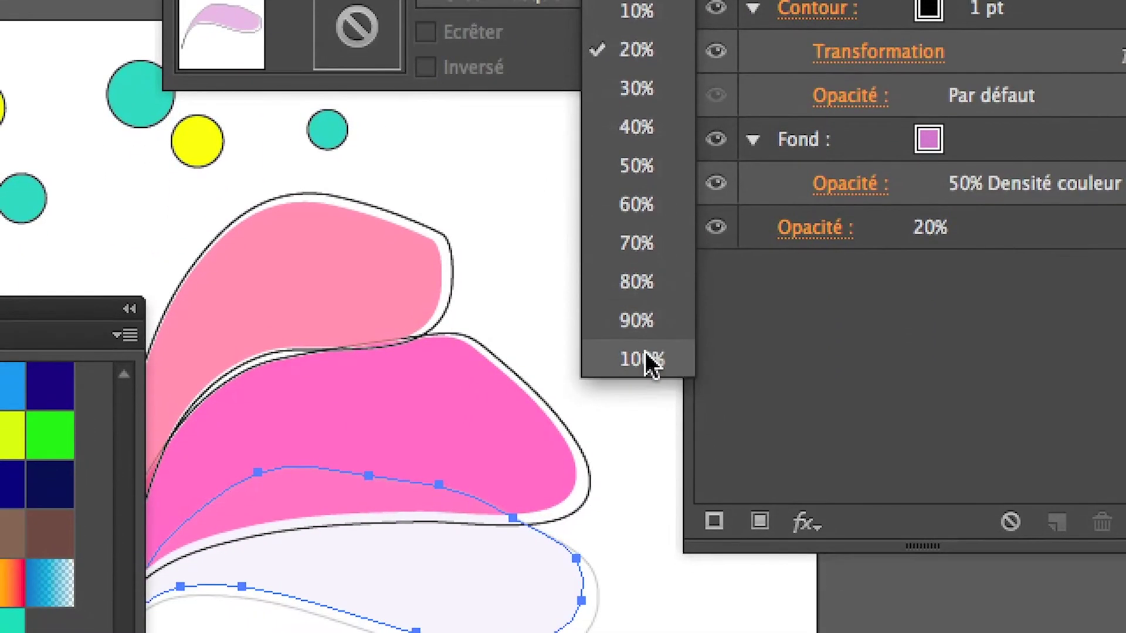
{"action": "left_click", "coordinate": [654, 608]}
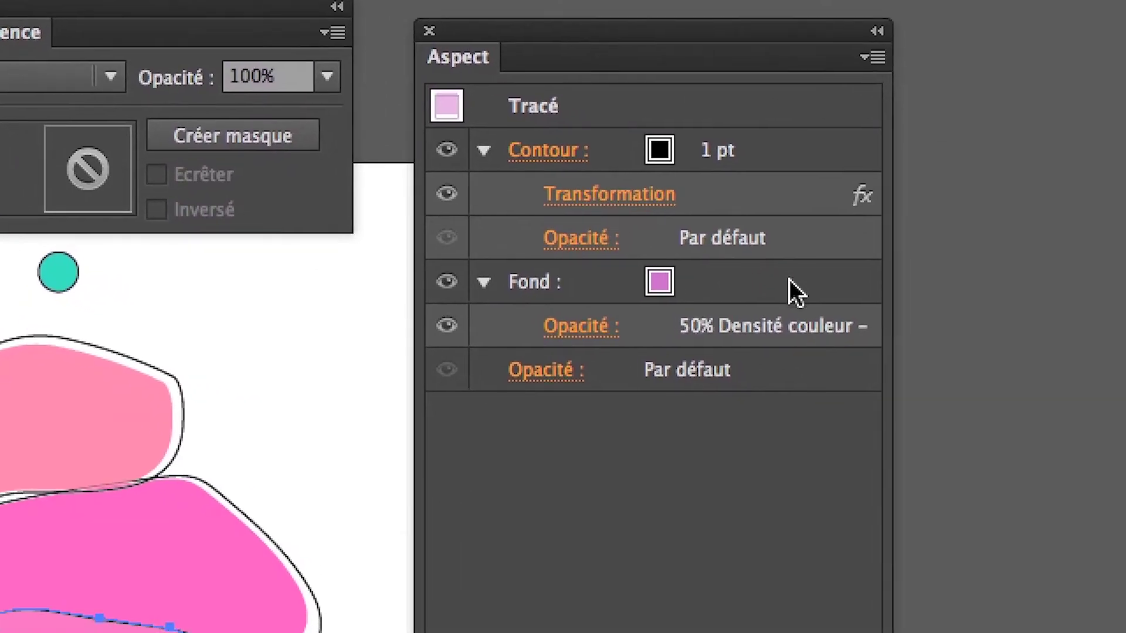
Step: Try the fill's opacity at 20%, 80% and 10%, finishing at 80% Densité couleur –
{"action": "left_click", "coordinate": [786, 283]}
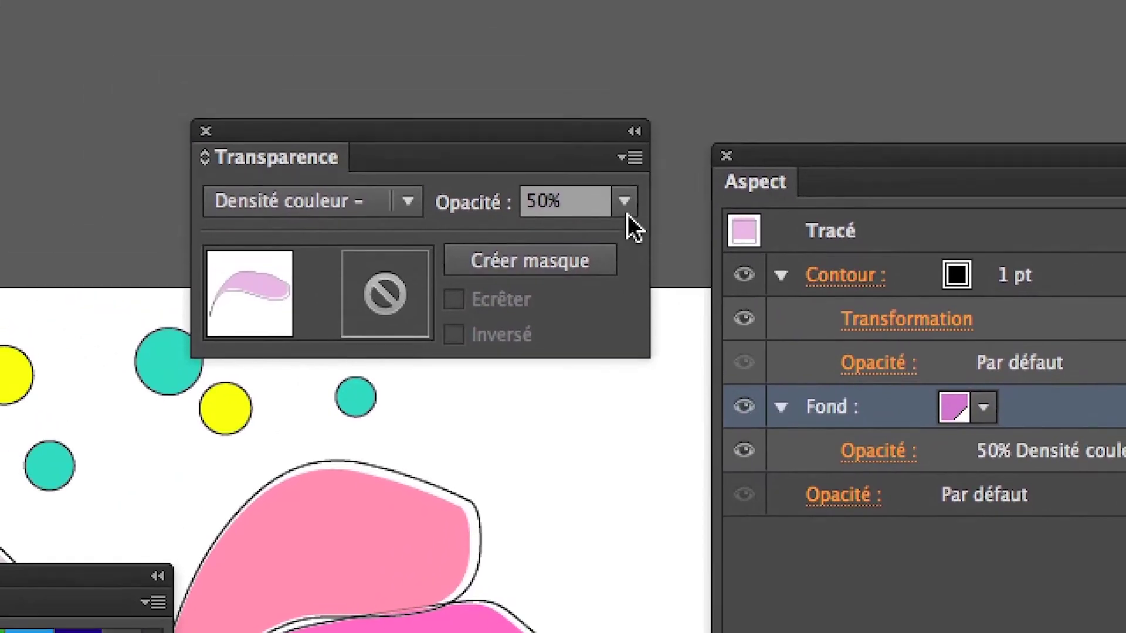
{"action": "left_click", "coordinate": [626, 207]}
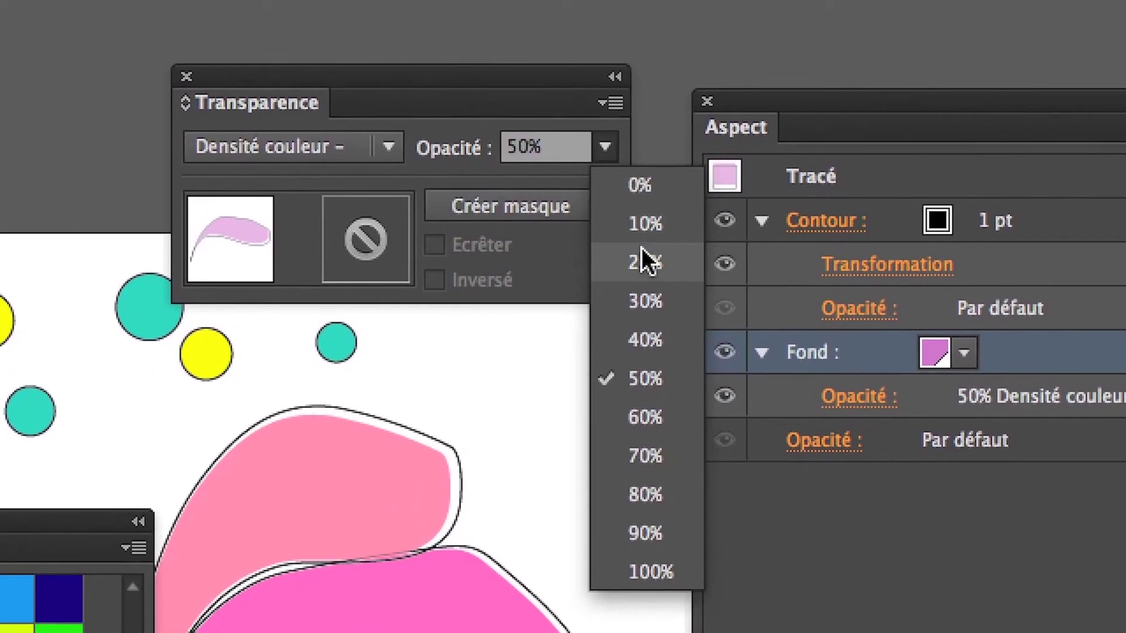
{"action": "left_click", "coordinate": [664, 322]}
{"action": "left_click", "coordinate": [614, 191]}
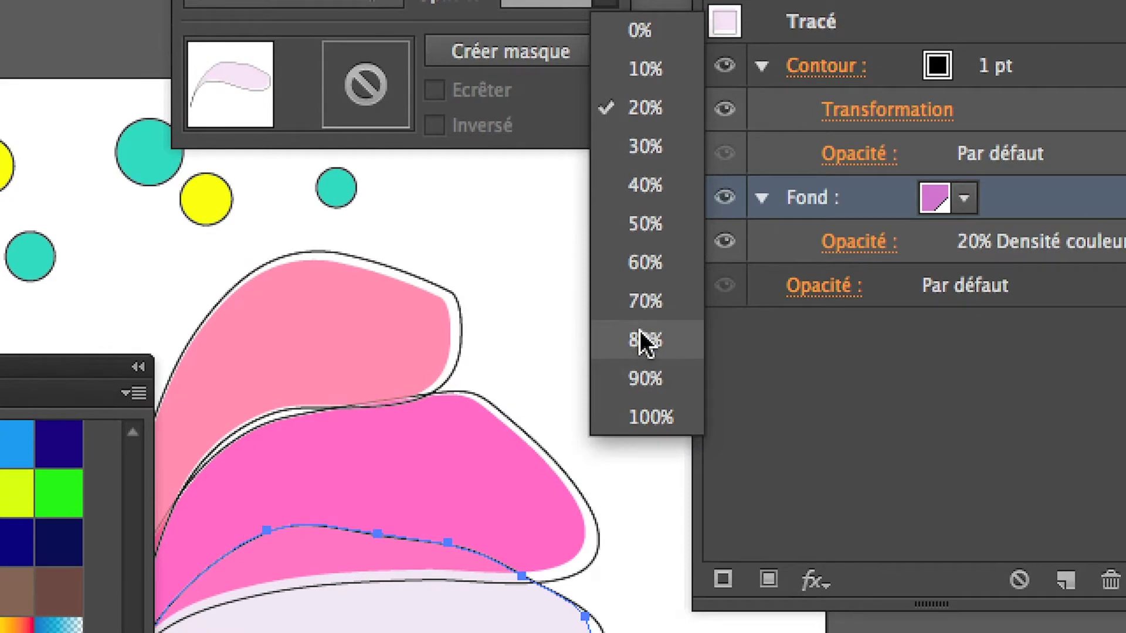
{"action": "left_click", "coordinate": [639, 331]}
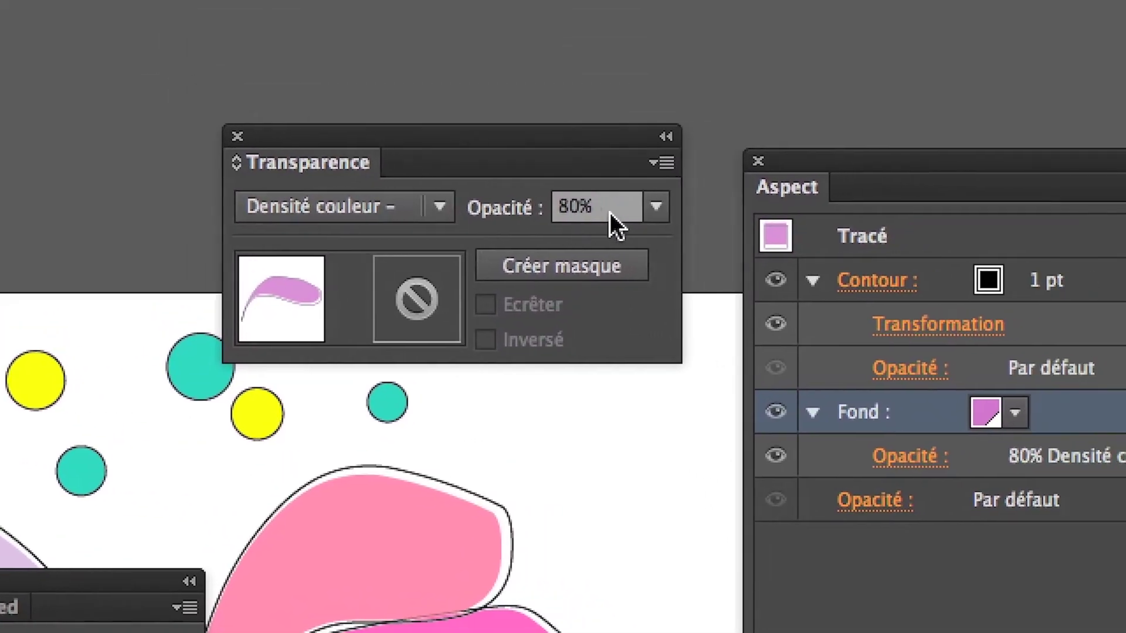
{"action": "left_click", "coordinate": [750, 204]}
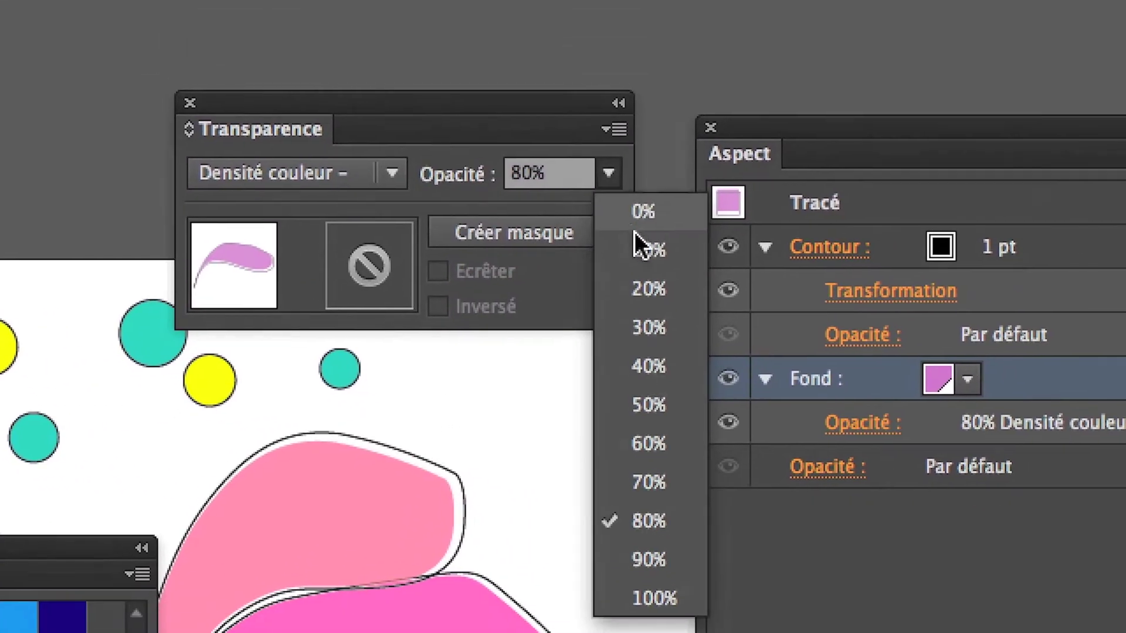
{"action": "left_click", "coordinate": [636, 234]}
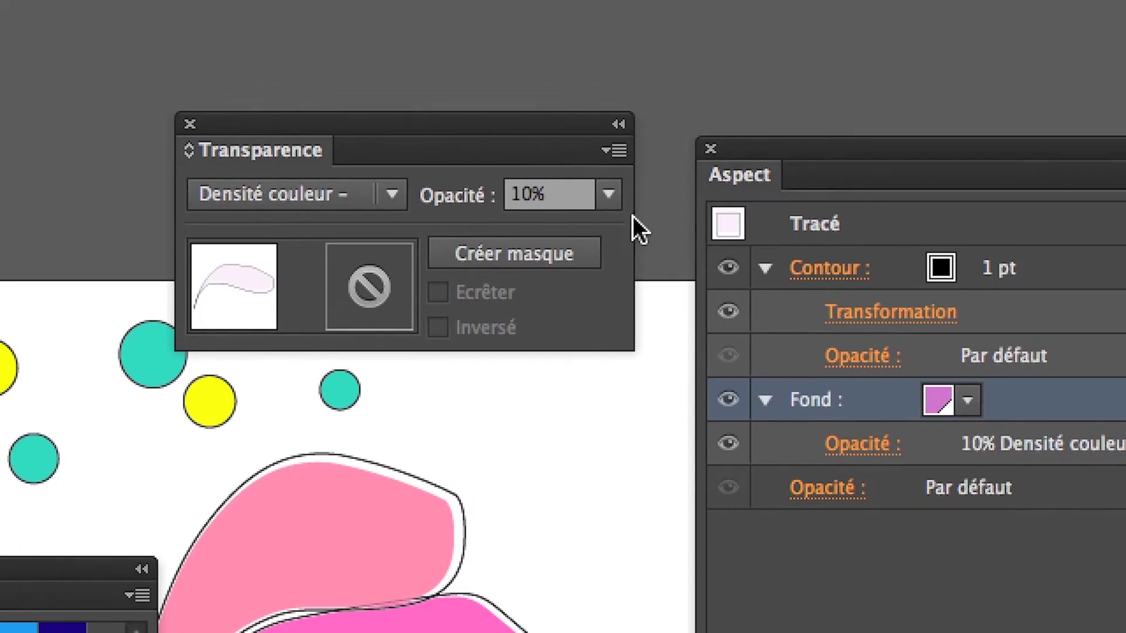
{"action": "left_click", "coordinate": [626, 213]}
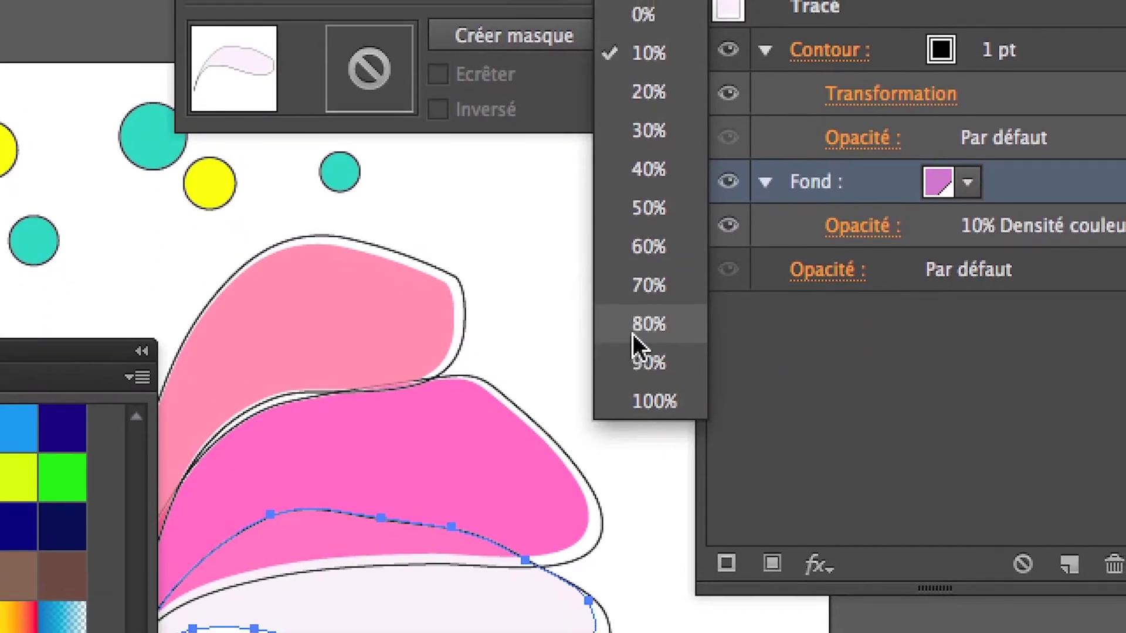
{"action": "left_click", "coordinate": [648, 562]}
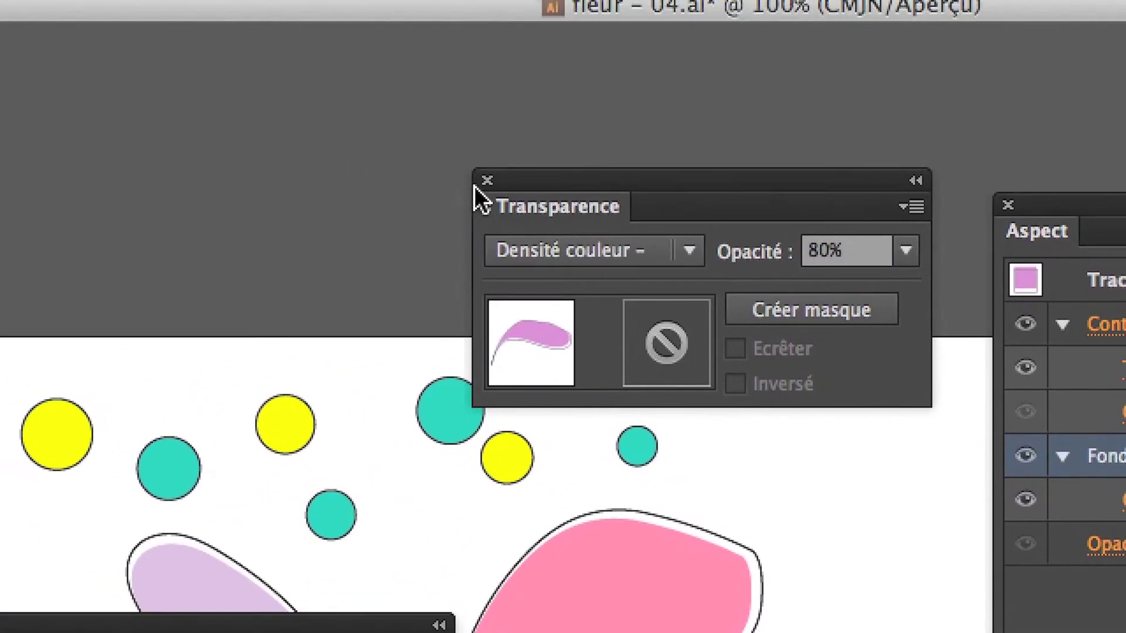
Step: Close the Transparence settings, move Aspect up-right and shift Nuancier to the bottom-right off the flower
{"action": "left_click", "coordinate": [481, 182]}
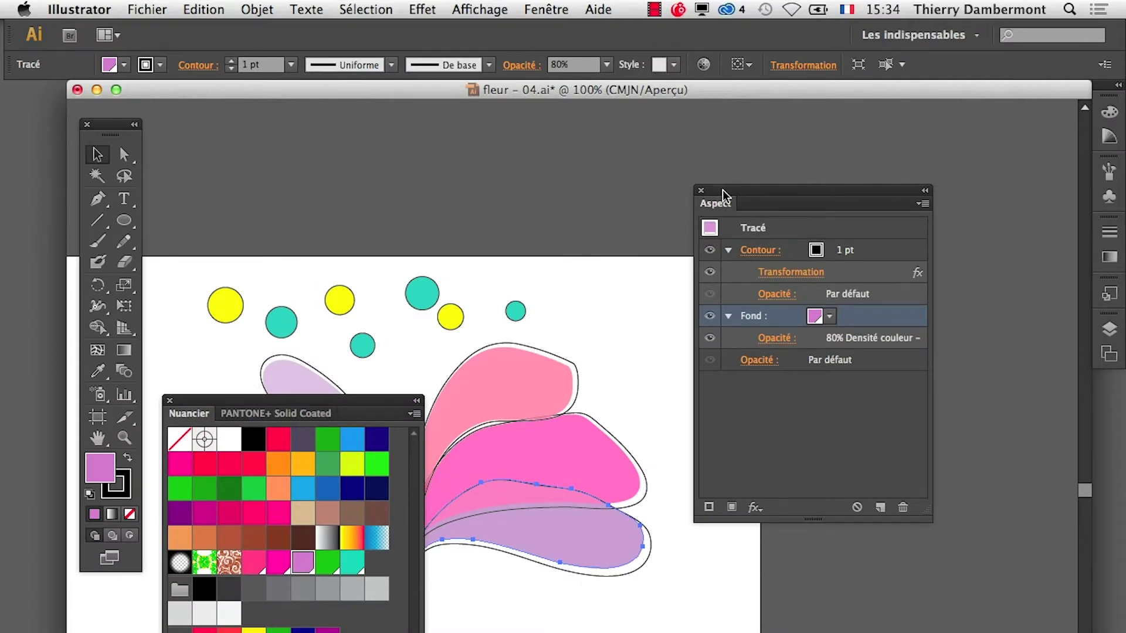
{"action": "left_click_drag", "start_coordinate": [723, 190], "coordinate": [767, 141]}
{"action": "left_click_drag", "start_coordinate": [260, 416], "coordinate": [880, 524]}
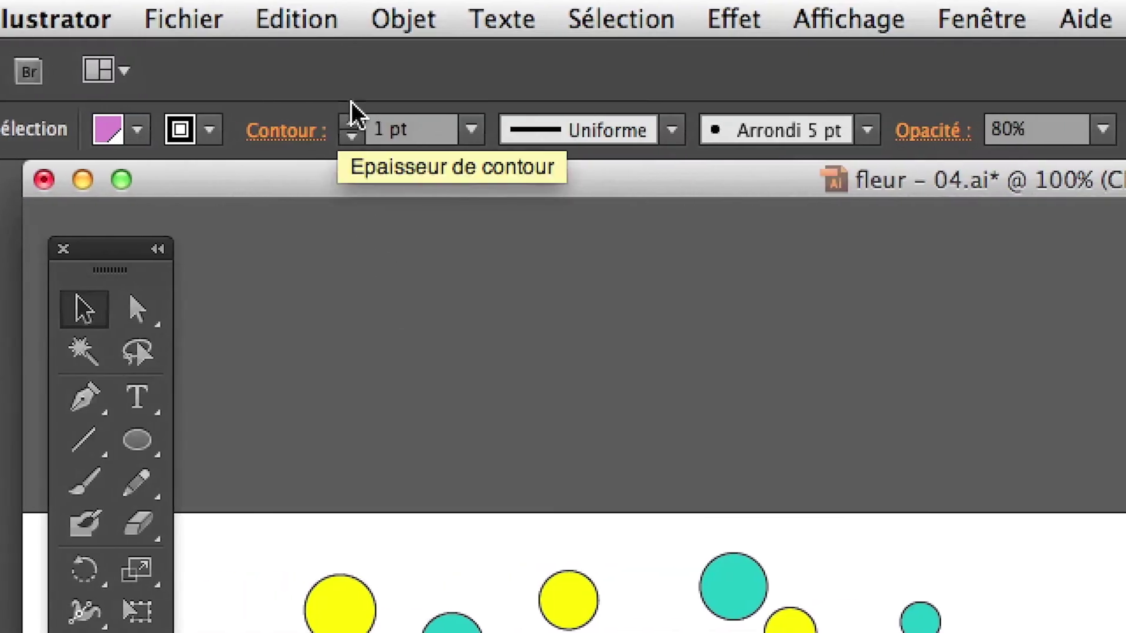
Step: Open Edition > Raccourcis clavier… and keep the custom shortcut set chosen in Ensemble
{"action": "left_click", "coordinate": [330, 14]}
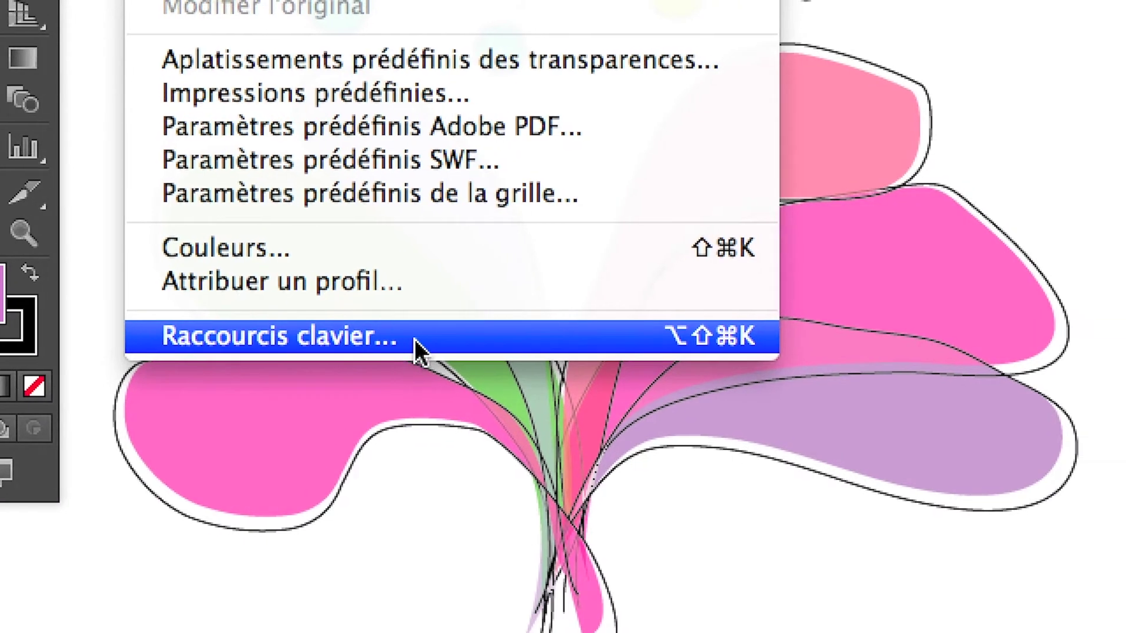
{"action": "left_click", "coordinate": [414, 339]}
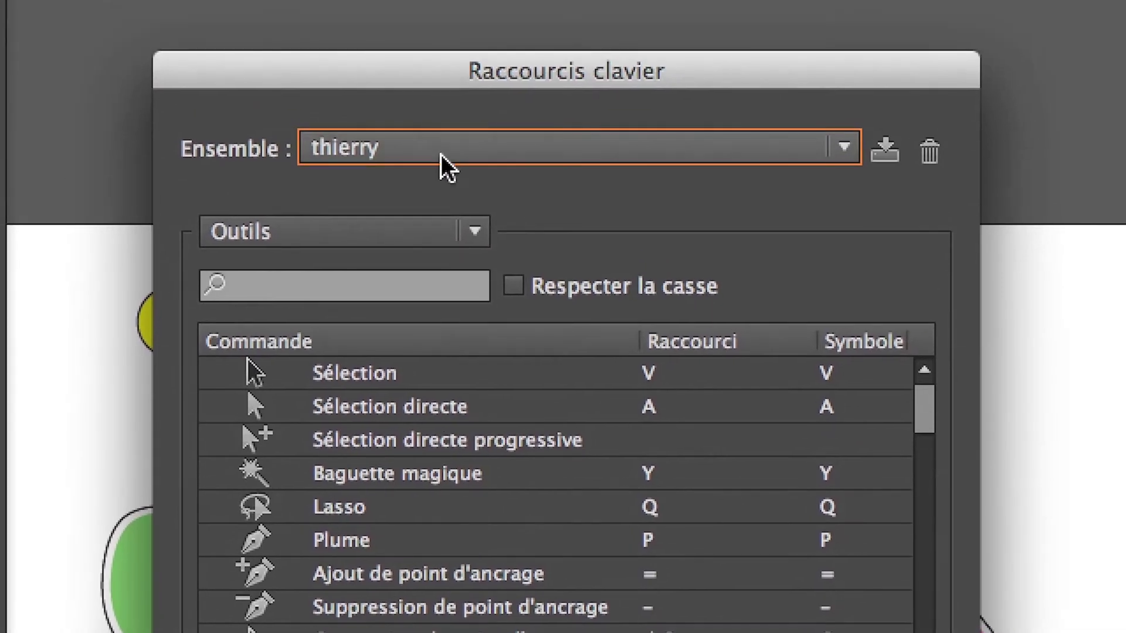
{"action": "left_click", "coordinate": [441, 154]}
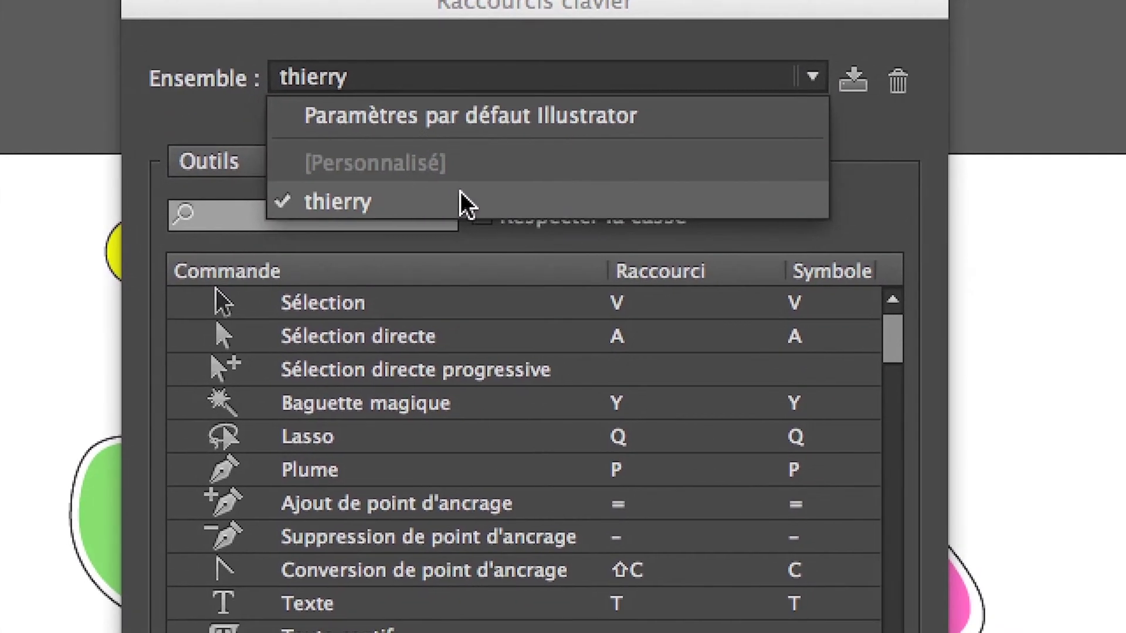
{"action": "left_click", "coordinate": [455, 197]}
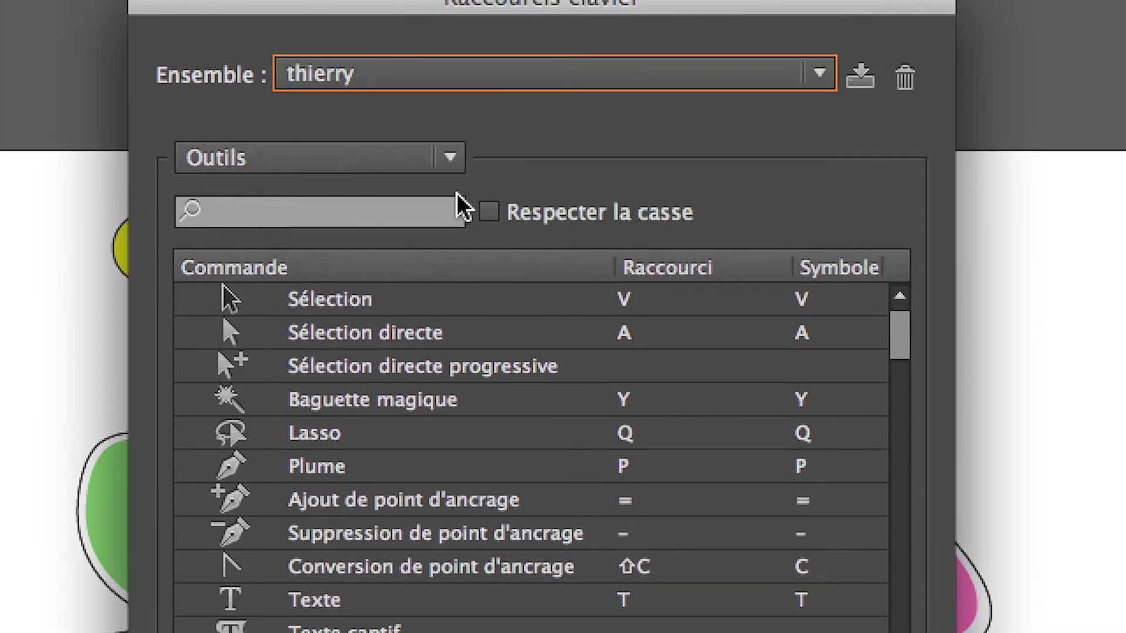
{"action": "left_click", "coordinate": [392, 79]}
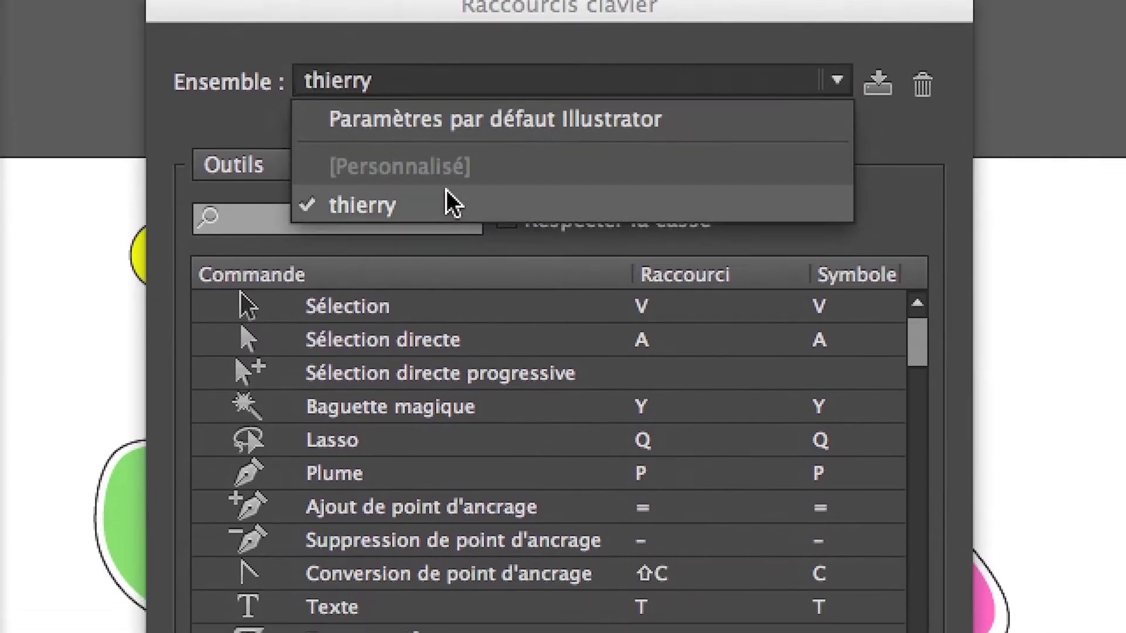
{"action": "left_click", "coordinate": [445, 189]}
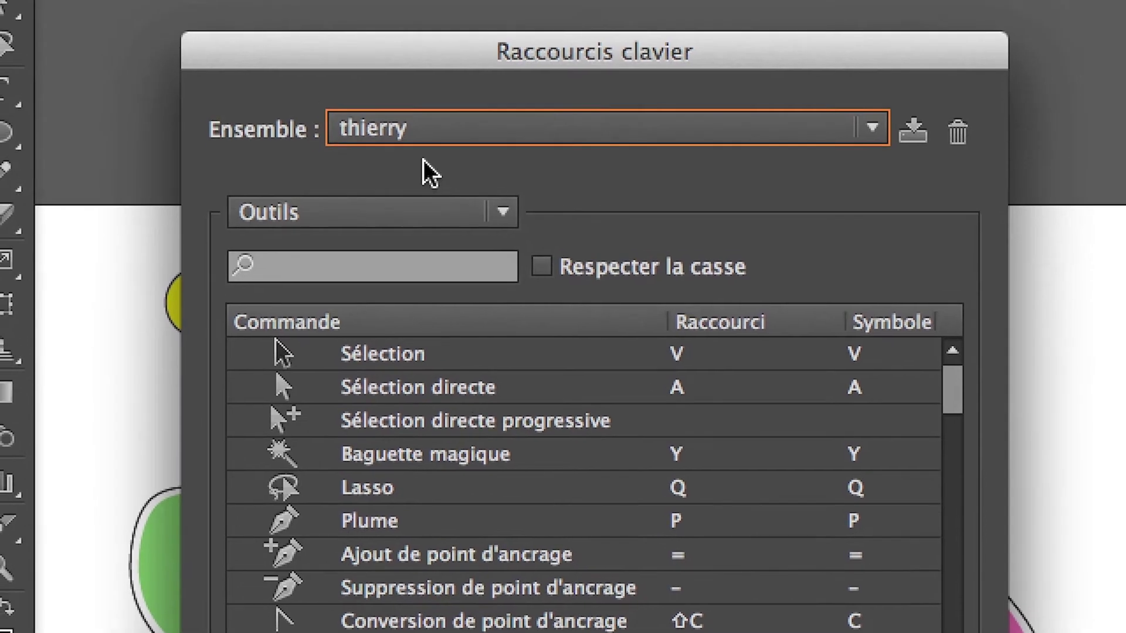
{"action": "left_click", "coordinate": [419, 140]}
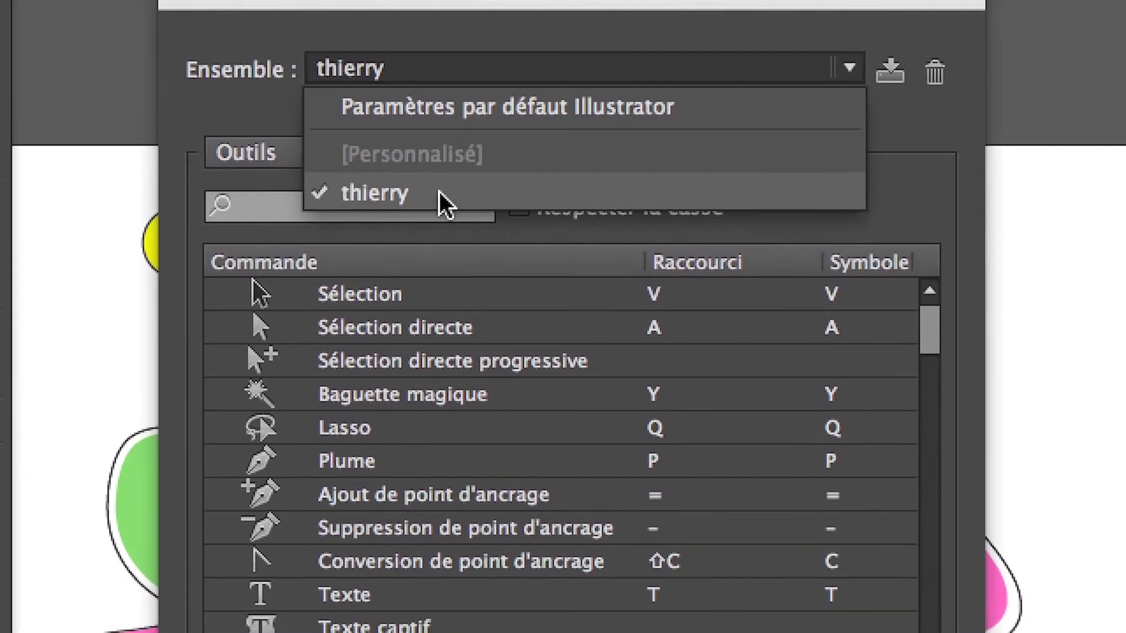
{"action": "left_click", "coordinate": [438, 193]}
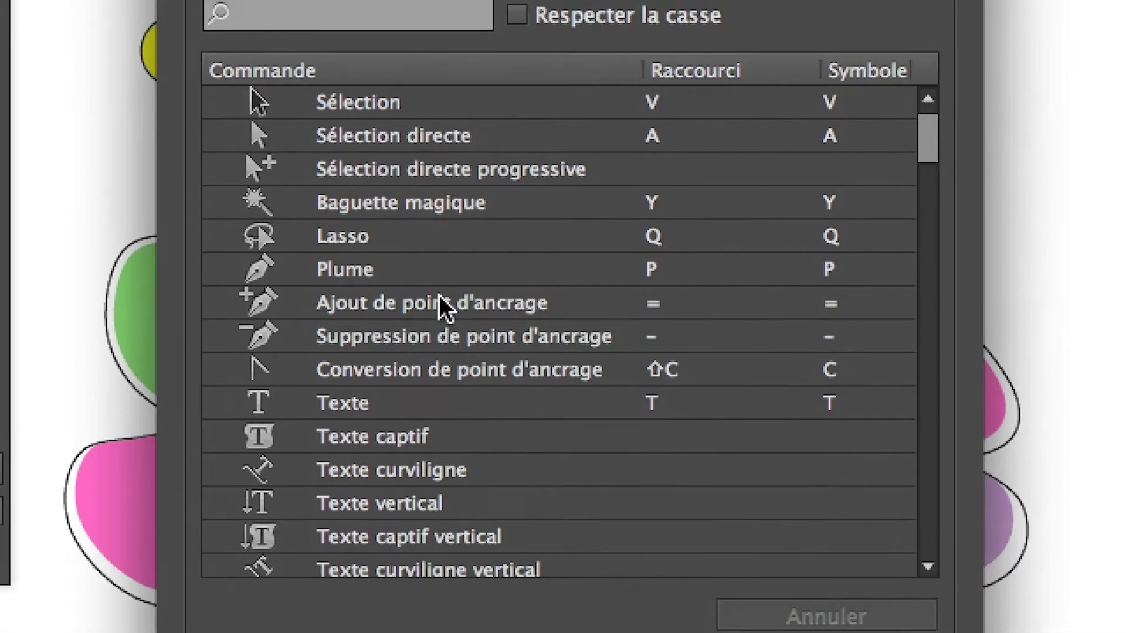
Step: Filter the shortcuts by 'fusion' and open the empty Raccourci field for Mode de fusion – Mode suivant
{"action": "left_click", "coordinate": [375, 198]}
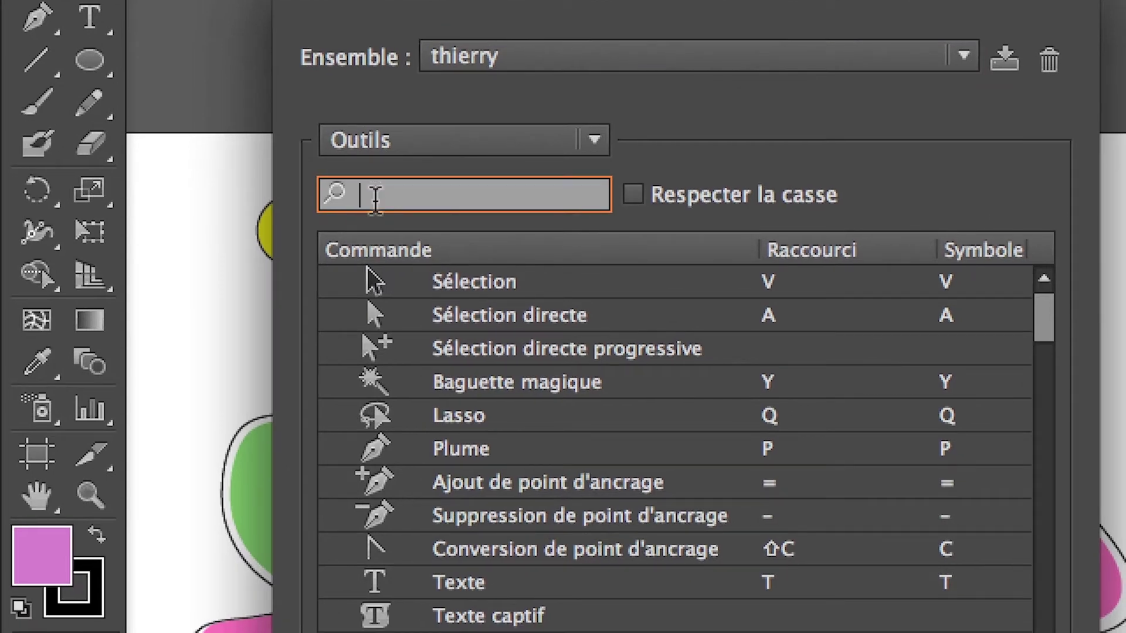
{"action": "type", "text": "fusion"}
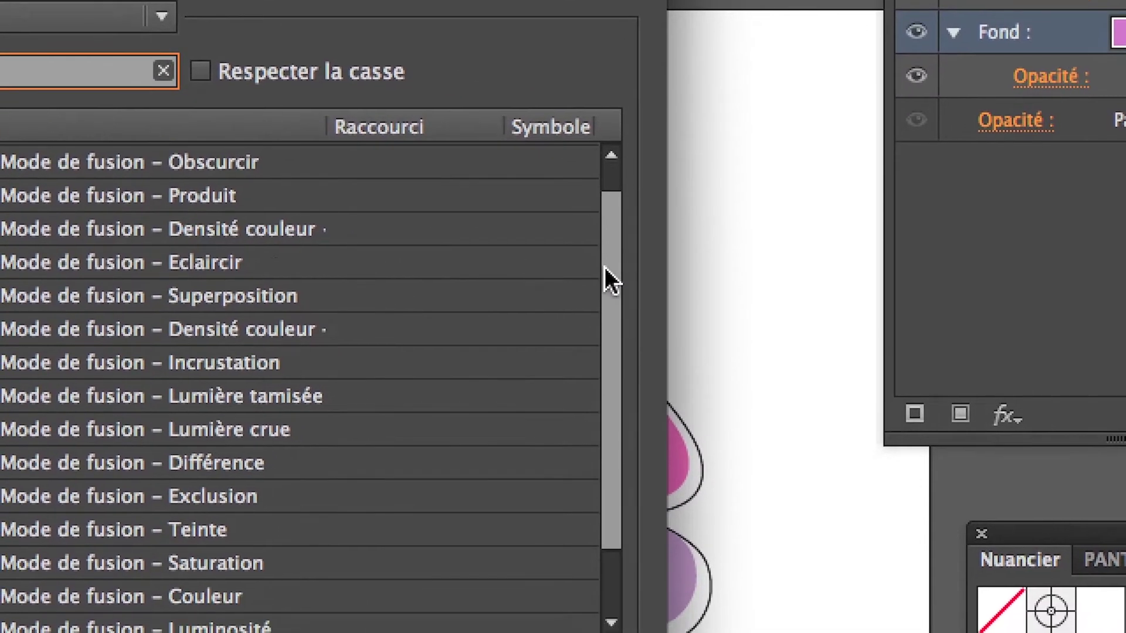
{"action": "left_click_drag", "start_coordinate": [608, 269], "coordinate": [610, 309]}
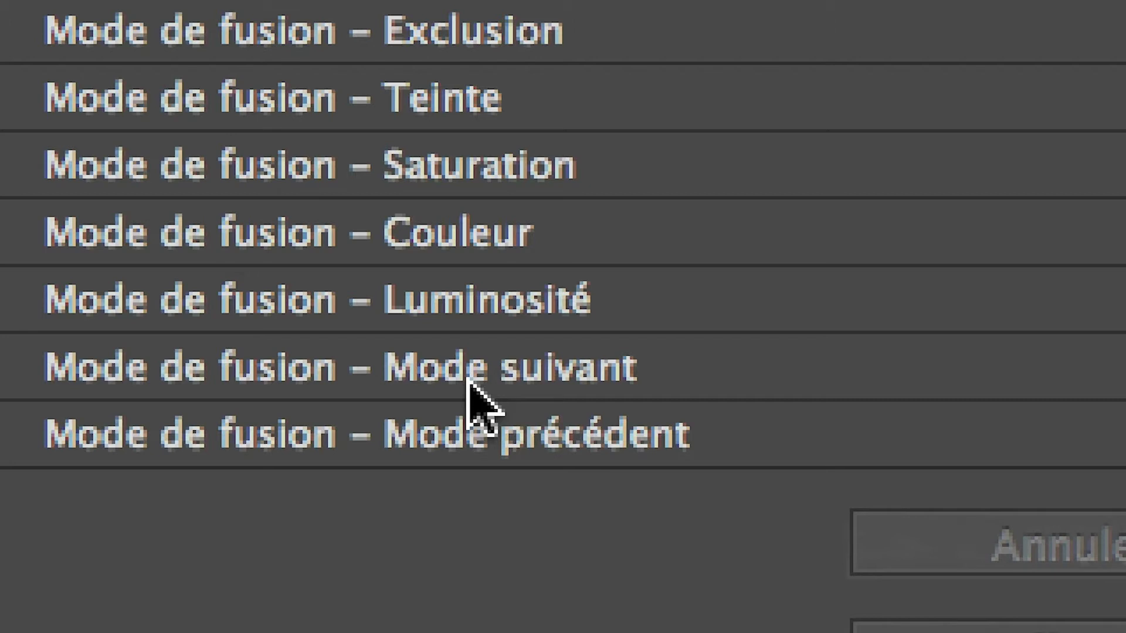
{"action": "left_click", "coordinate": [471, 381]}
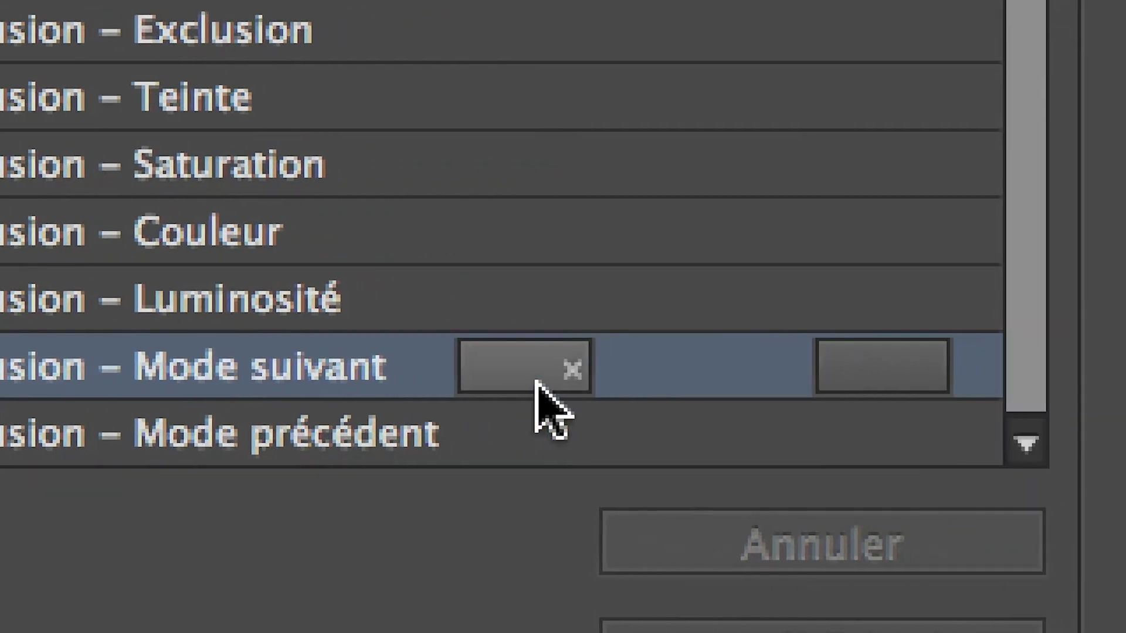
{"action": "left_click", "coordinate": [537, 381]}
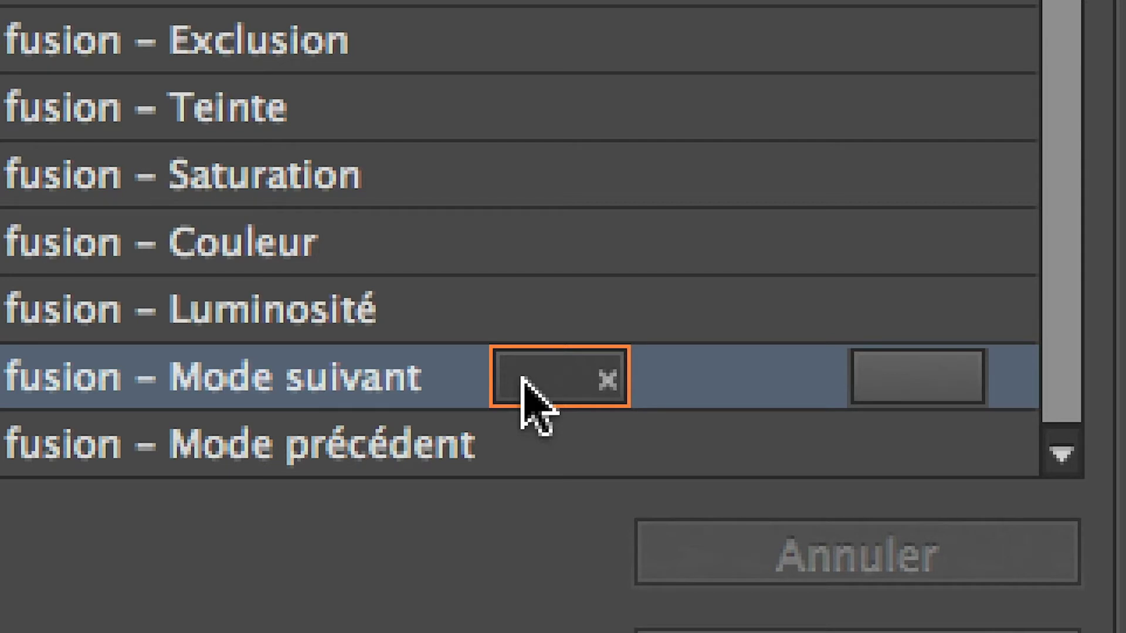
Step: Give Mode suivant Shift+– and Mode précédent Shift++, saving them into the custom set
{"action": "key", "text": "shift+plus"}
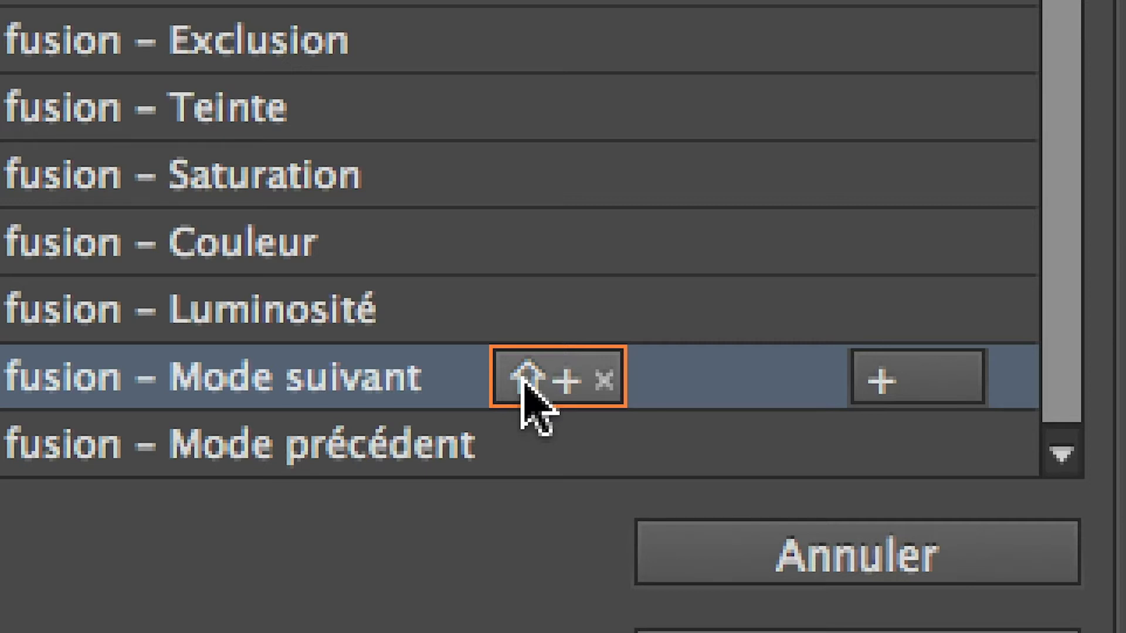
{"action": "key", "text": "shift+minus"}
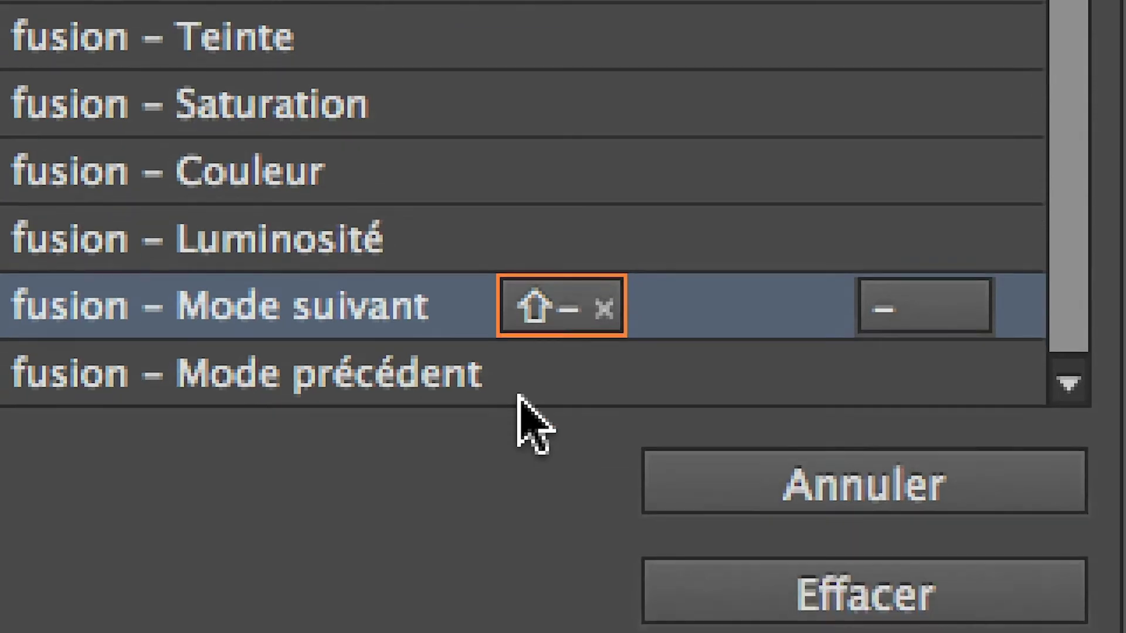
{"action": "left_click", "coordinate": [519, 396]}
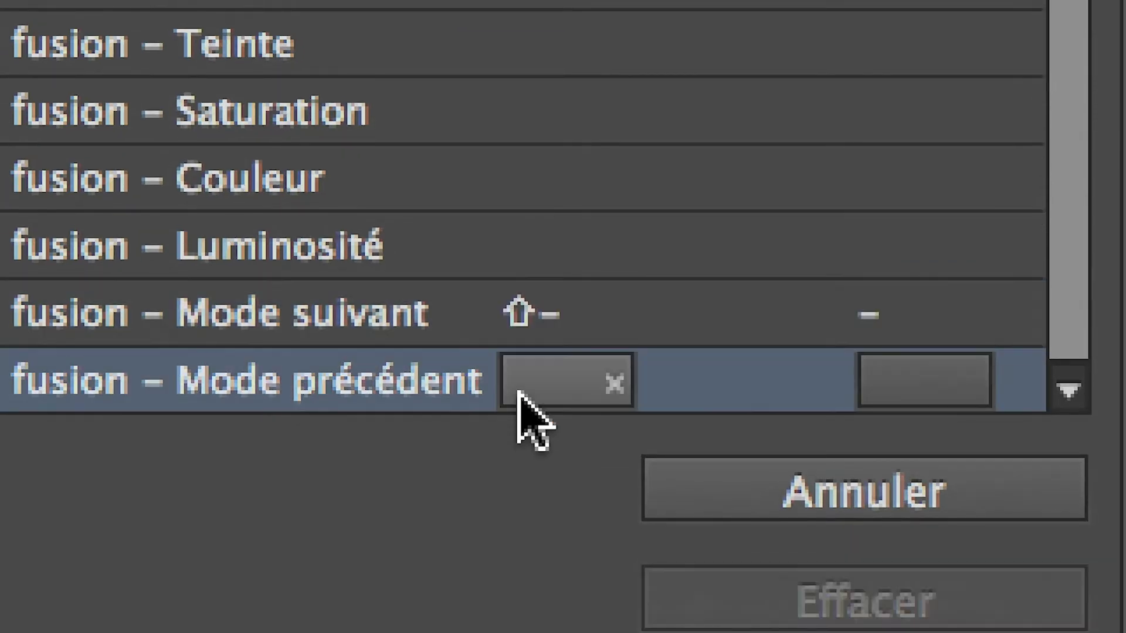
{"action": "key", "text": "shift+plus"}
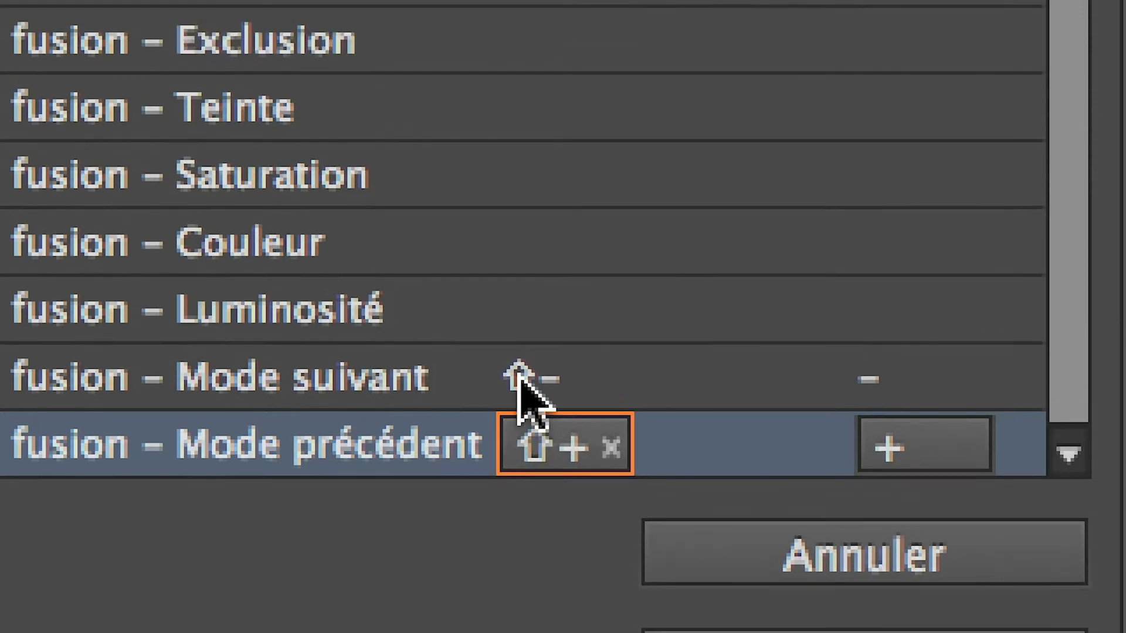
{"action": "left_click", "coordinate": [519, 378]}
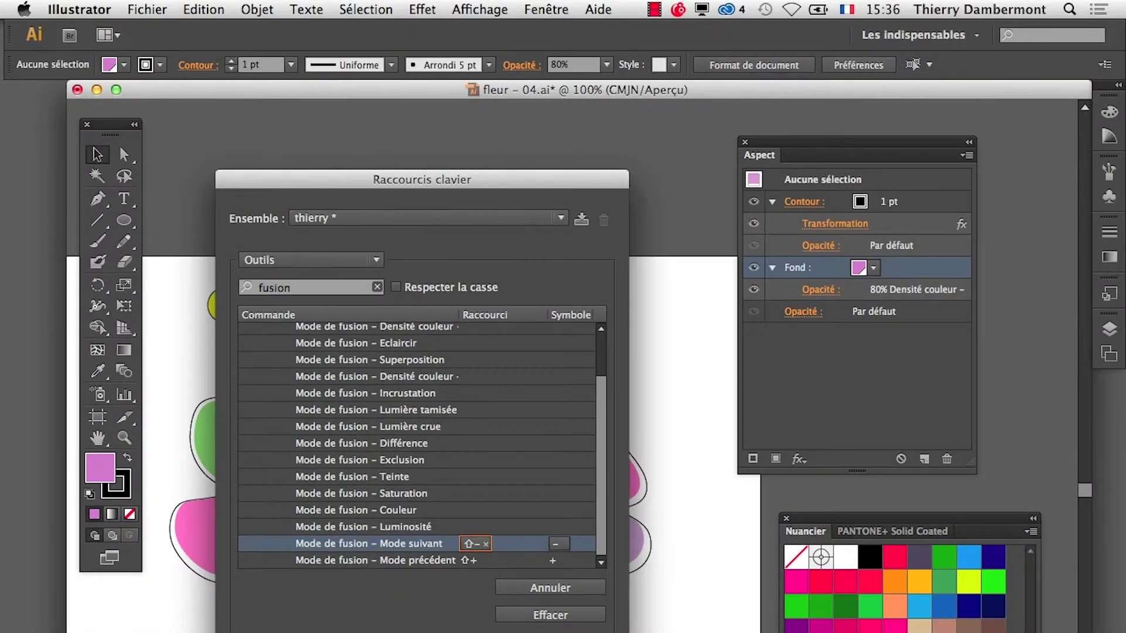
{"action": "key", "text": "Return"}
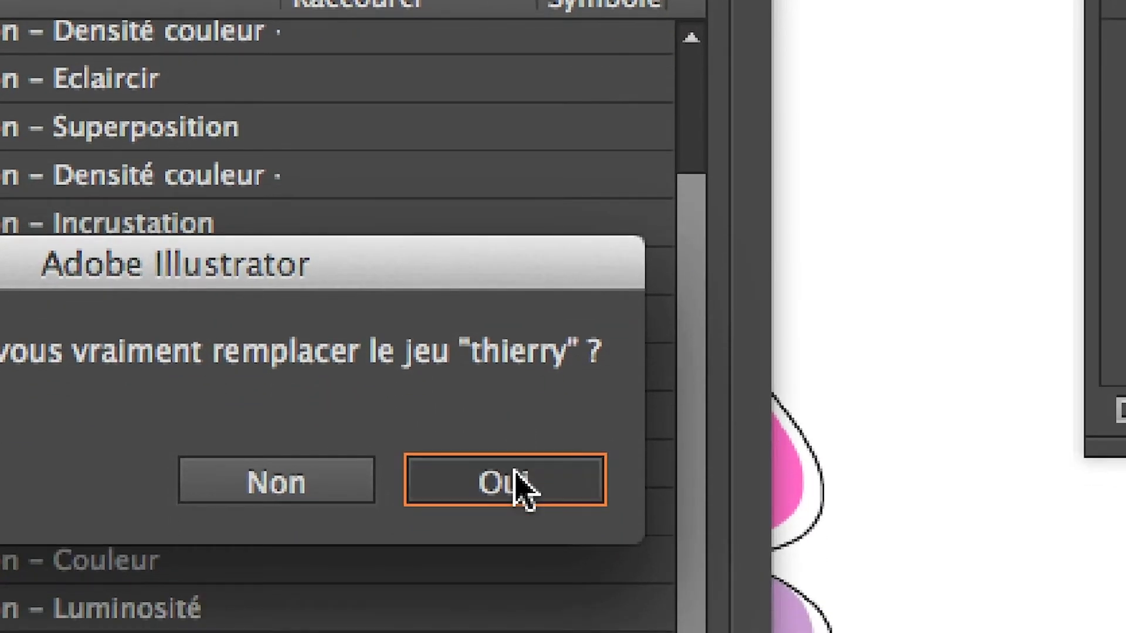
{"action": "left_click", "coordinate": [730, 538]}
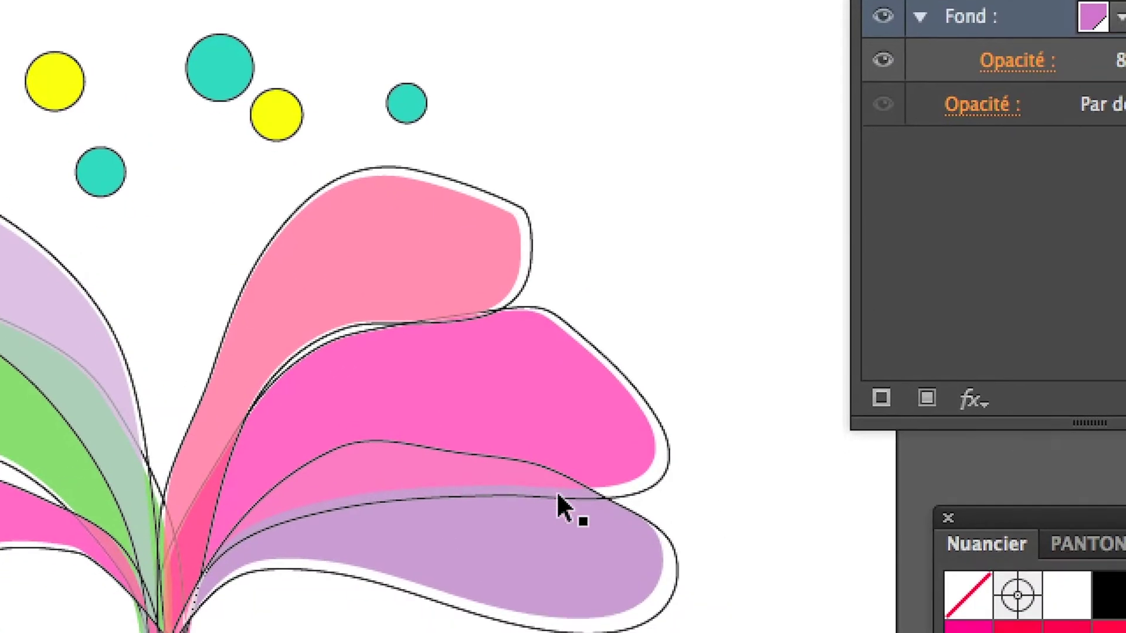
Step: Select the lilac petal and try Eclaircir and Obscurcir on its 80% fill
{"action": "left_click", "coordinate": [558, 505]}
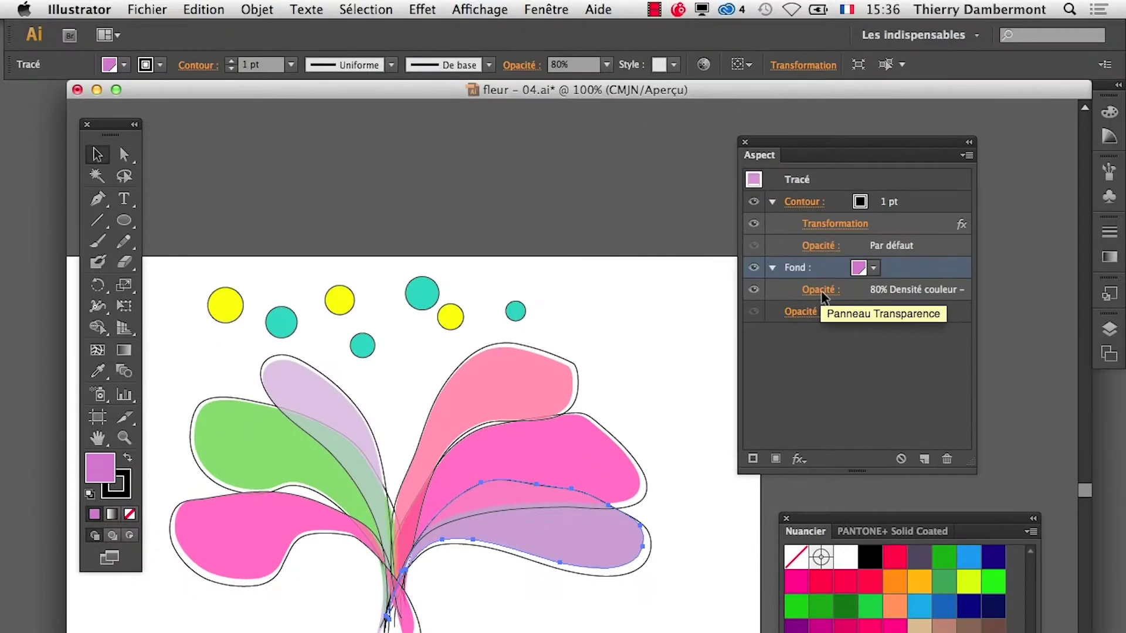
{"action": "key", "text": "Down"}
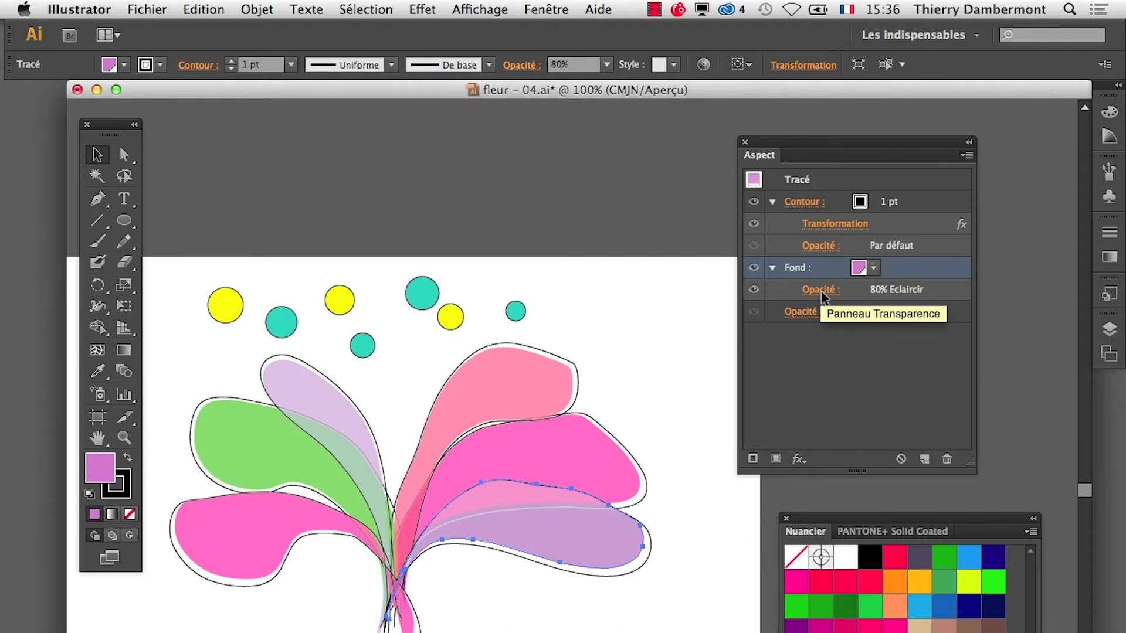
{"action": "key", "text": "Up"}
{"action": "key", "text": "Up"}
{"action": "key", "text": "Up"}
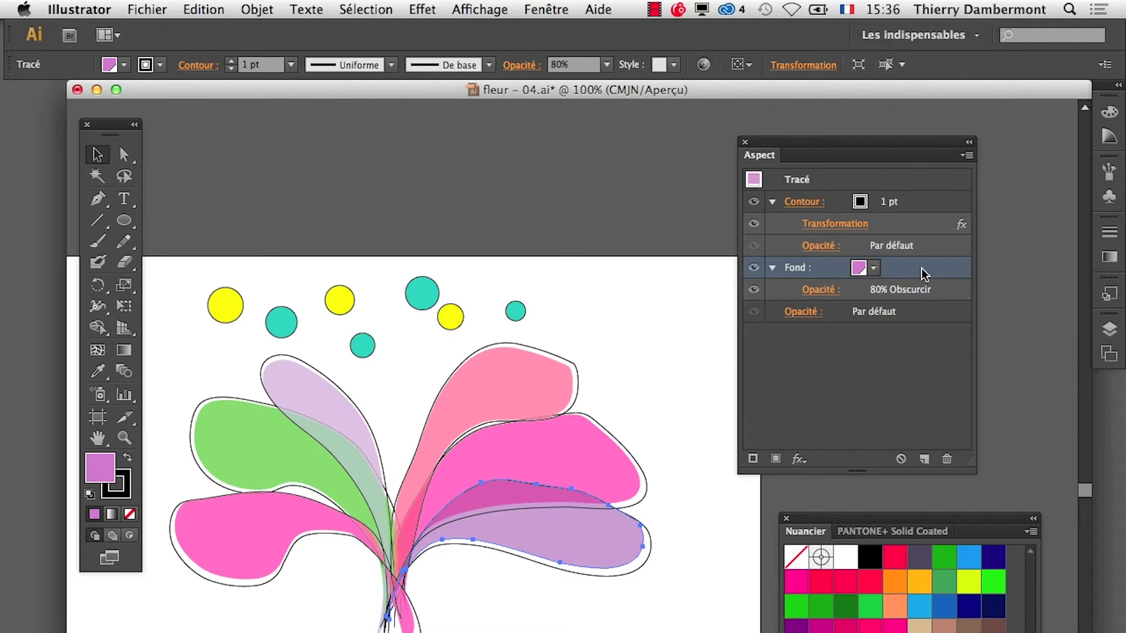
{"action": "left_click_drag", "start_coordinate": [832, 141], "coordinate": [757, 372]}
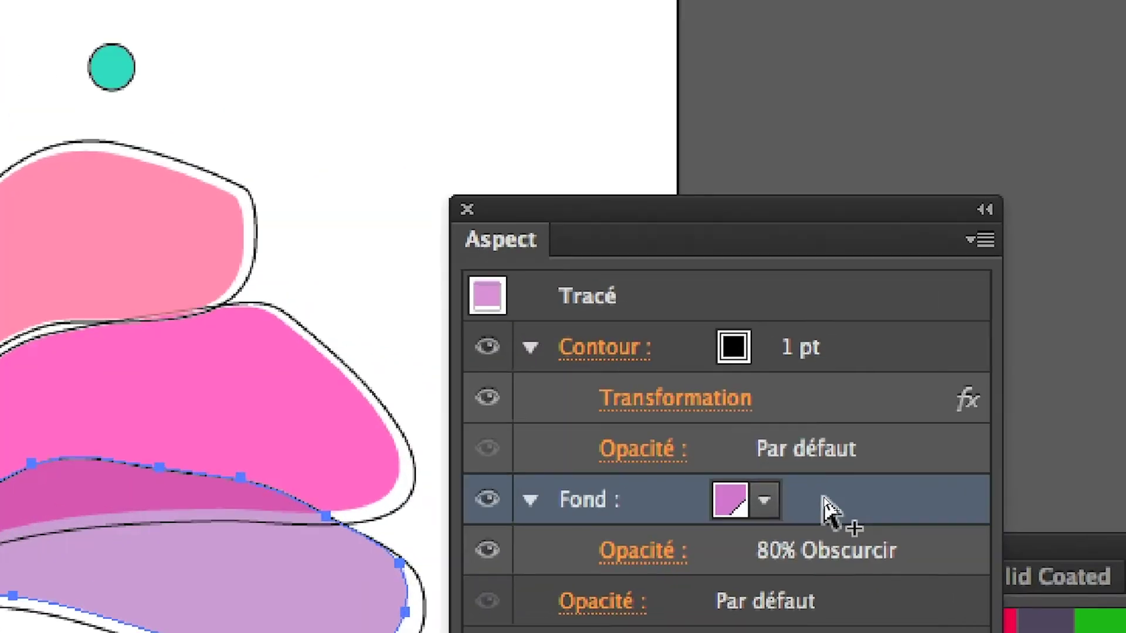
Step: Cycle the lilac fill through more blend modes, then select the left pink petal
{"action": "key", "text": "Up"}
{"action": "key", "text": "Up"}
{"action": "key", "text": "Up"}
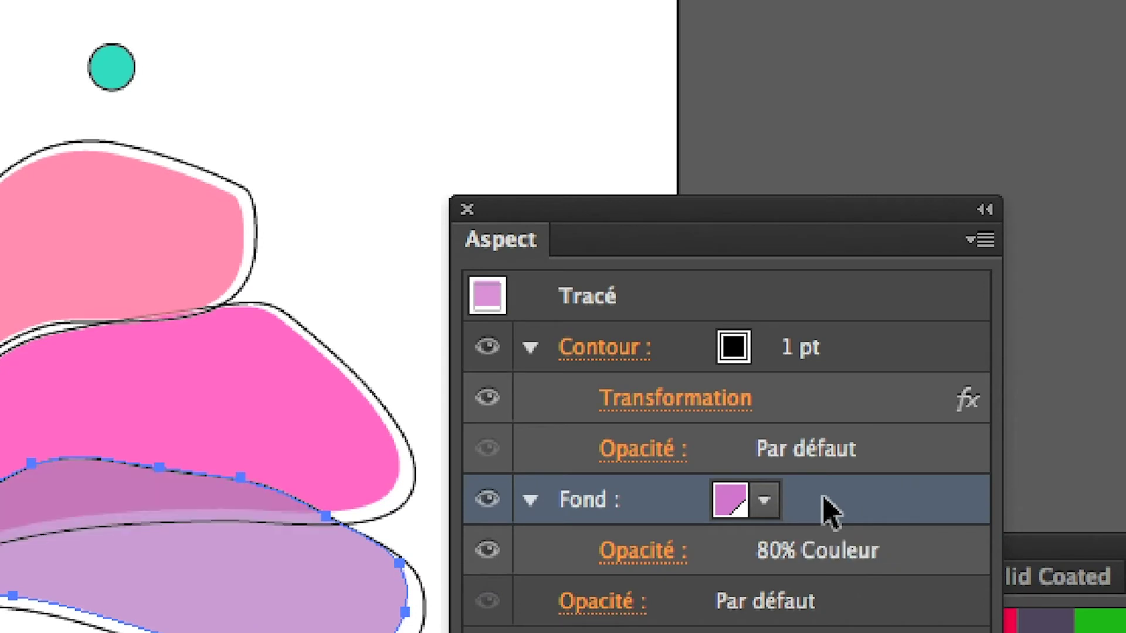
{"action": "key", "text": "Up"}
{"action": "key", "text": "Up"}
{"action": "key", "text": "Up"}
{"action": "key", "text": "Up"}
{"action": "key", "text": "Up"}
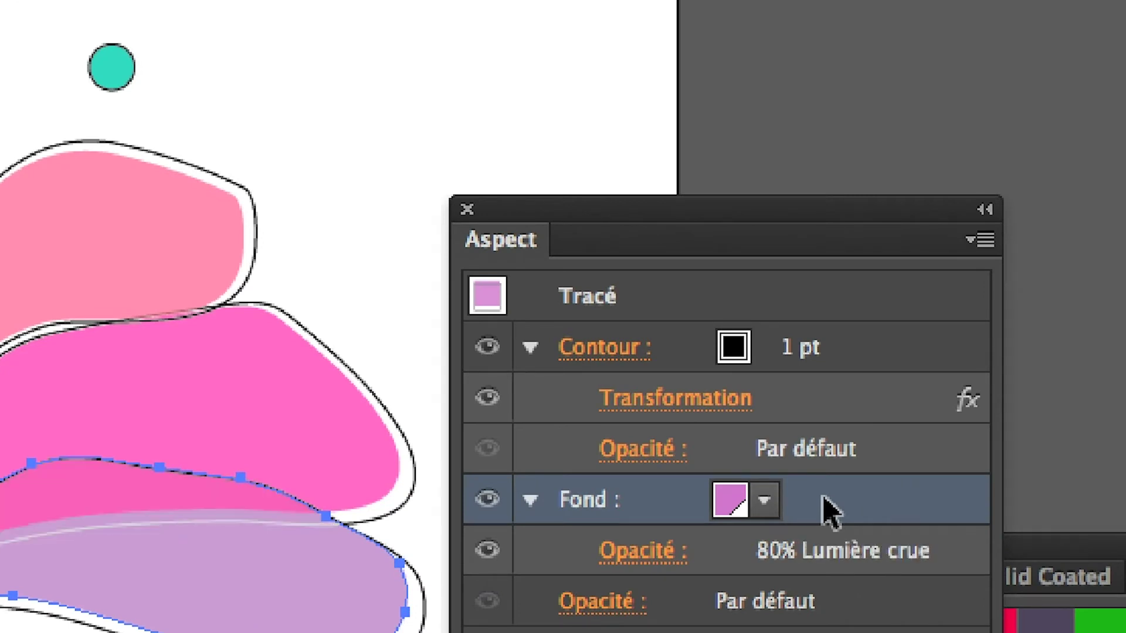
{"action": "key", "text": "Up"}
{"action": "key", "text": "Up"}
{"action": "key", "text": "Up"}
{"action": "key", "text": "Up"}
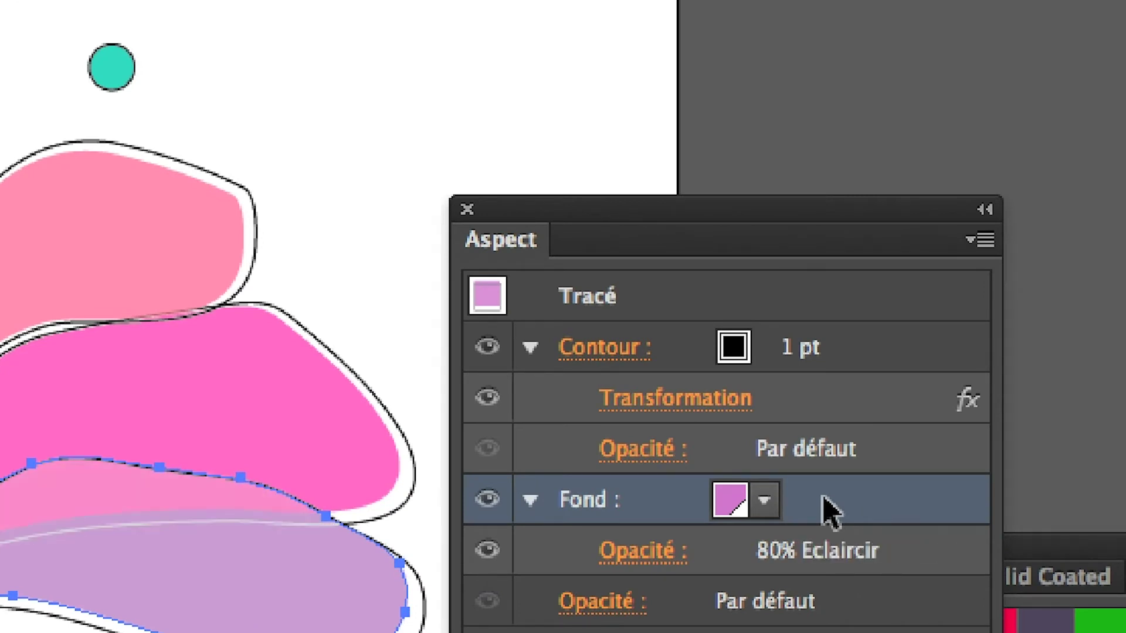
{"action": "key", "text": "Up"}
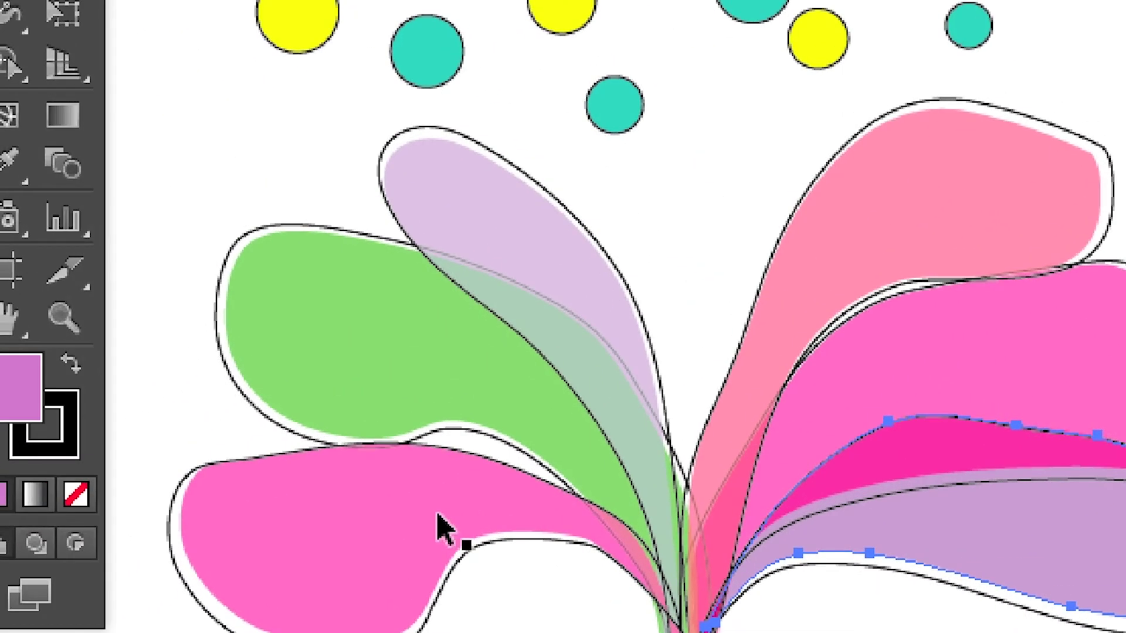
{"action": "left_click", "coordinate": [440, 525]}
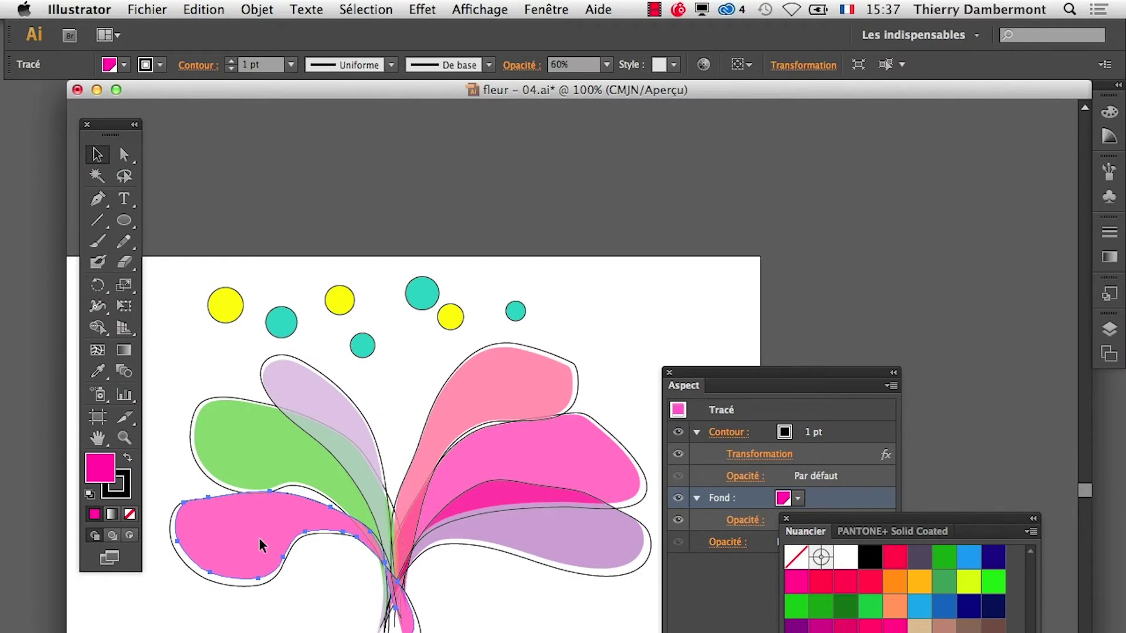
Step: Zoom to 300% on the petals and stem, move Nuancier off screen, and inspect the green and pink shapes
{"action": "key", "text": "ctrl+plus"}
{"action": "key", "text": "ctrl+plus"}
{"action": "key", "text": "ctrl+plus"}
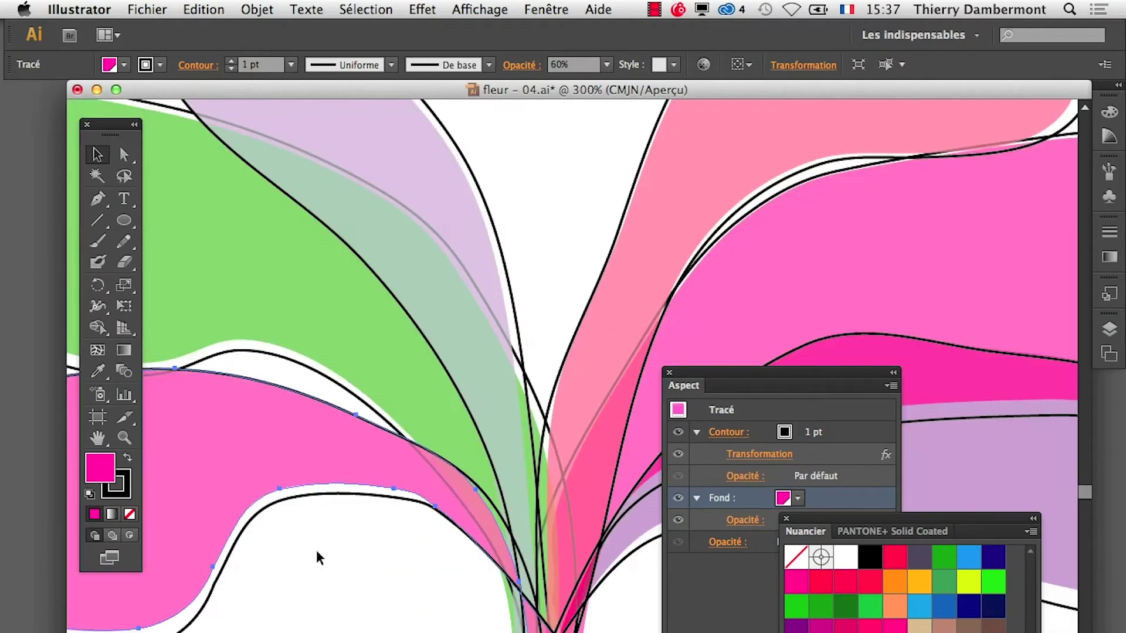
{"action": "mouse_move", "coordinate": [870, 518]}
{"action": "left_mouse_down"}
{"action": "mouse_move", "coordinate": [702, 550]}
{"action": "mouse_move", "coordinate": [704, 630]}
{"action": "left_mouse_up"}
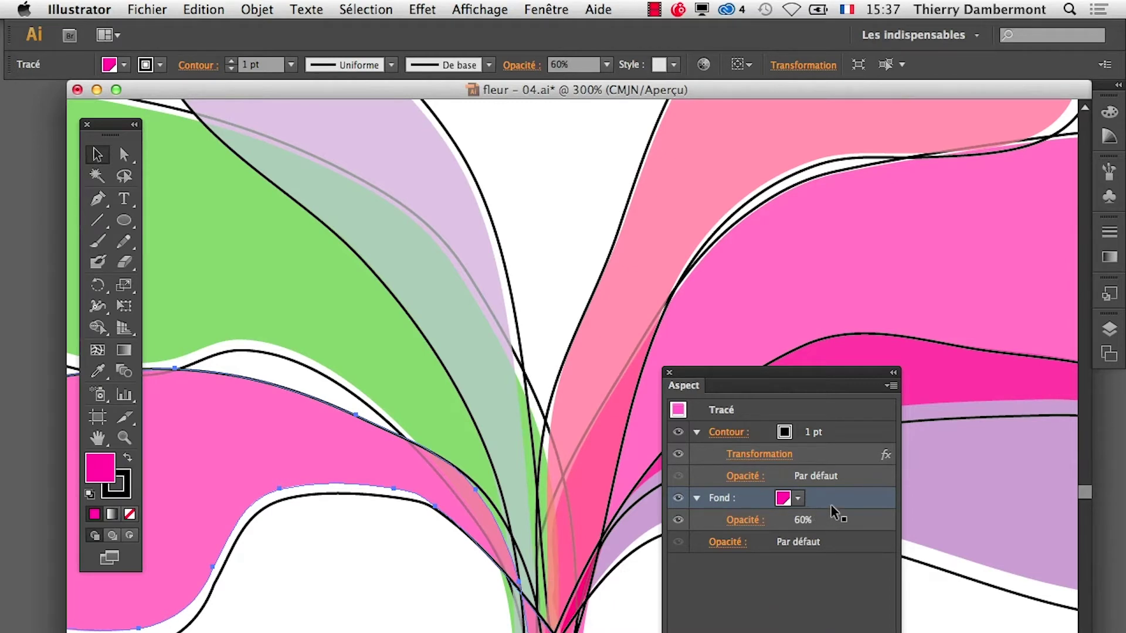
{"action": "left_click", "coordinate": [409, 370]}
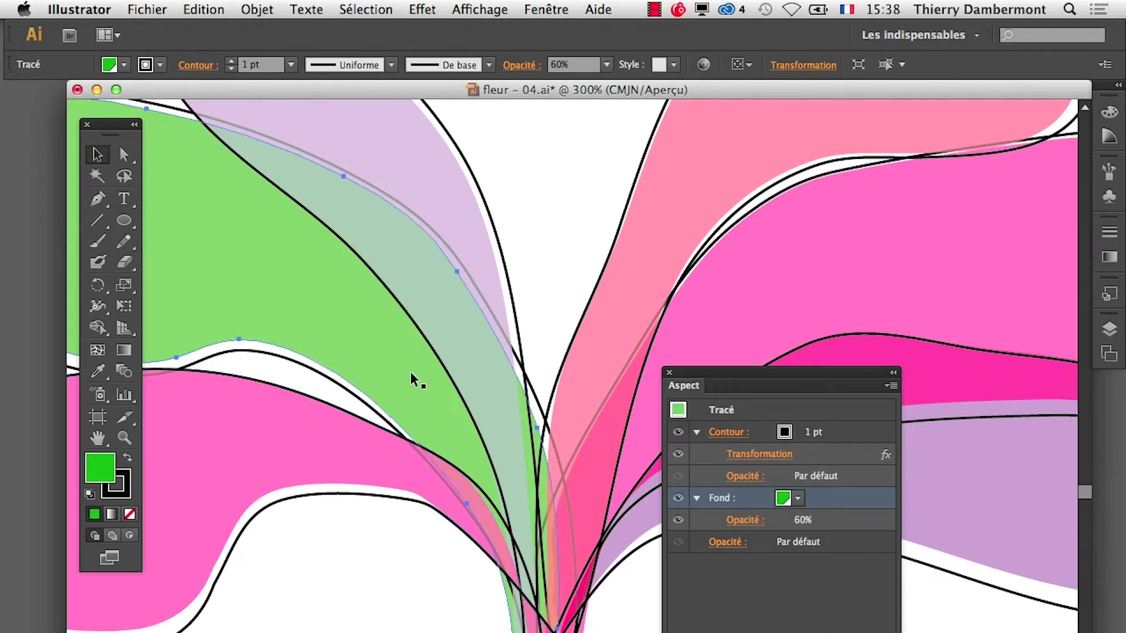
{"action": "left_click", "coordinate": [388, 468]}
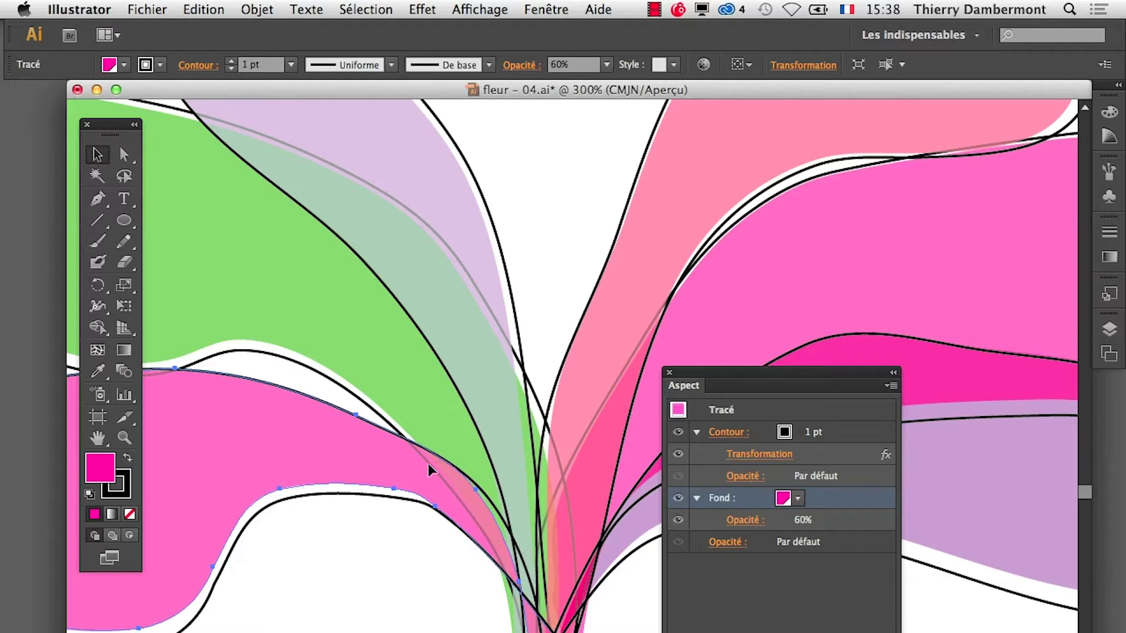
Step: Open Calques, expand Calque 1 to list its paths, and select the green petal
{"action": "left_click", "coordinate": [1109, 330]}
{"action": "left_click", "coordinate": [933, 340]}
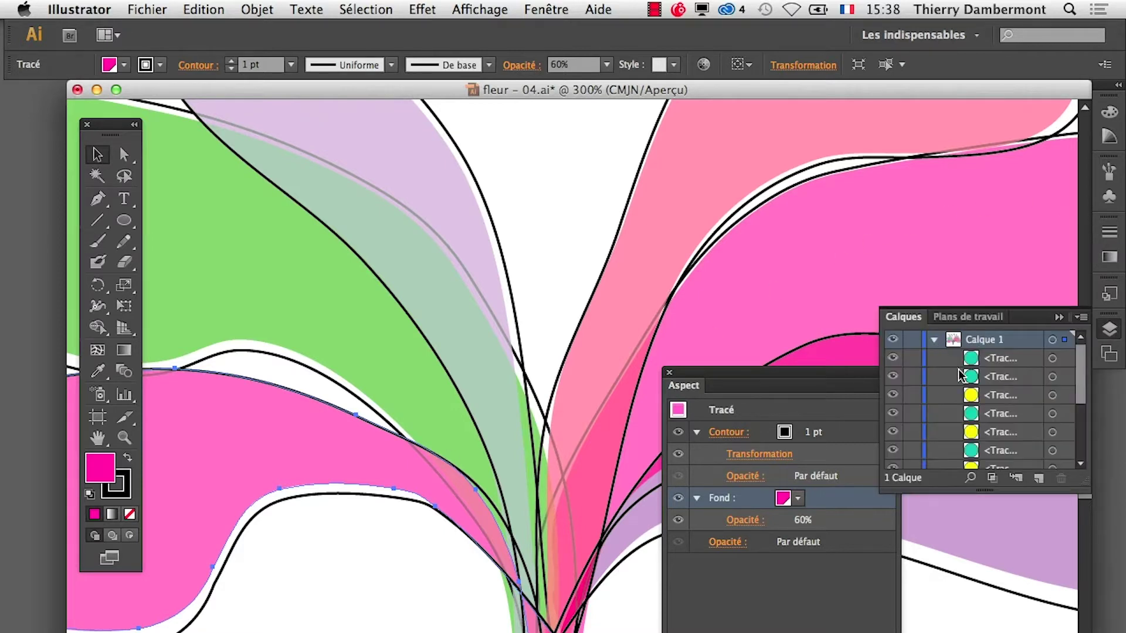
{"action": "left_click_drag", "start_coordinate": [1084, 480], "coordinate": [1088, 631]}
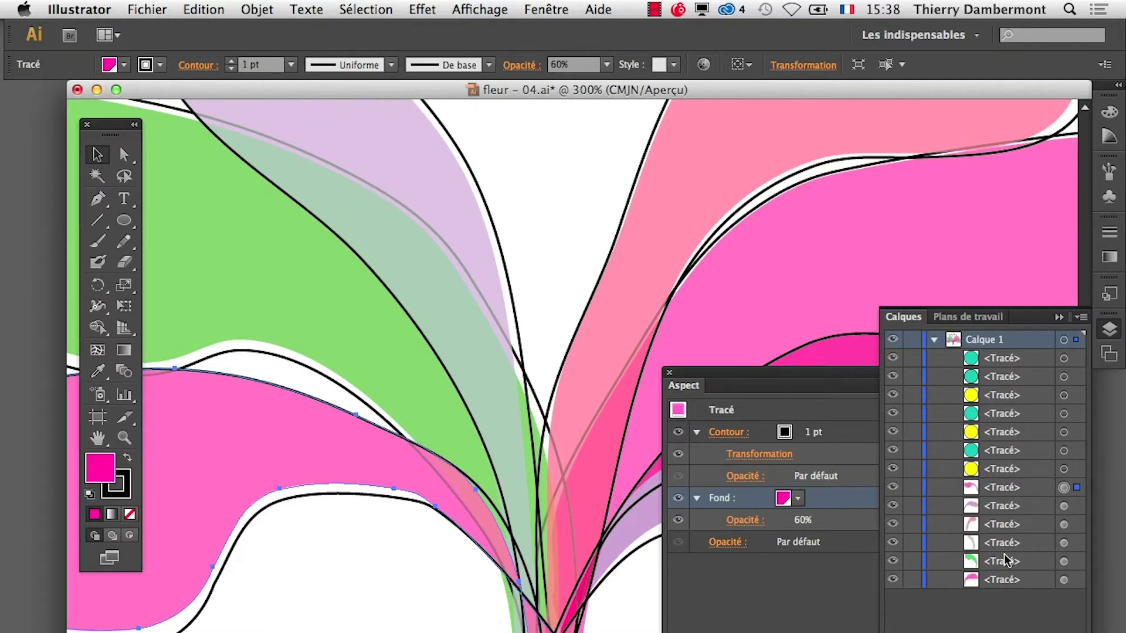
{"action": "left_click", "coordinate": [406, 354]}
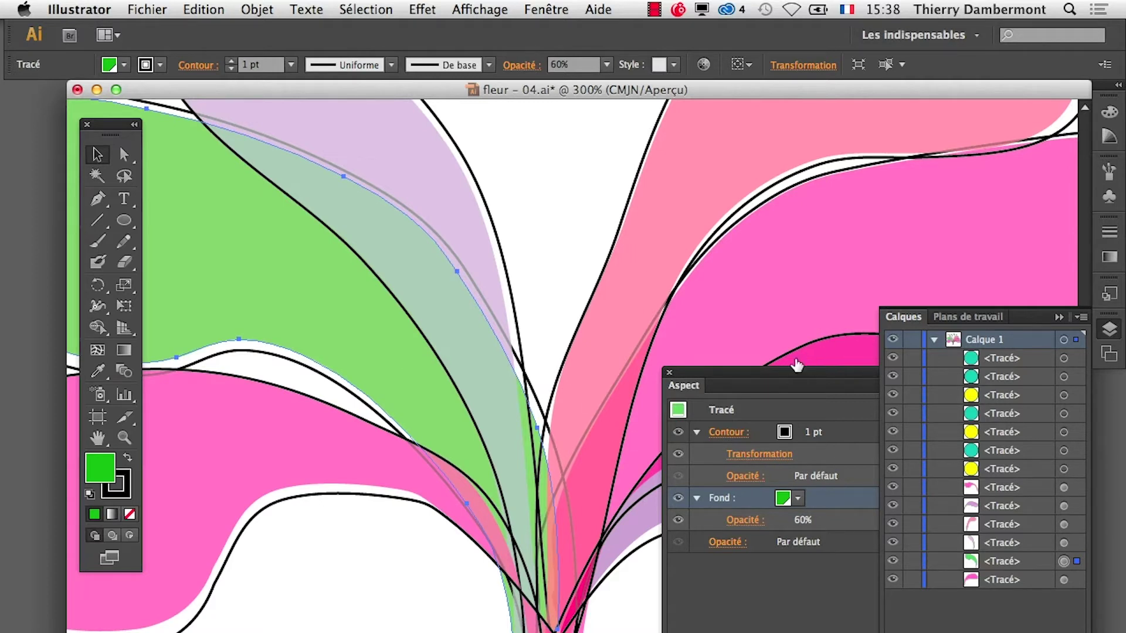
Step: Set the green petal's 60% fill to Lumière crue, trying Obscurcir and Couleur along the way
{"action": "left_click_drag", "start_coordinate": [777, 376], "coordinate": [690, 206]}
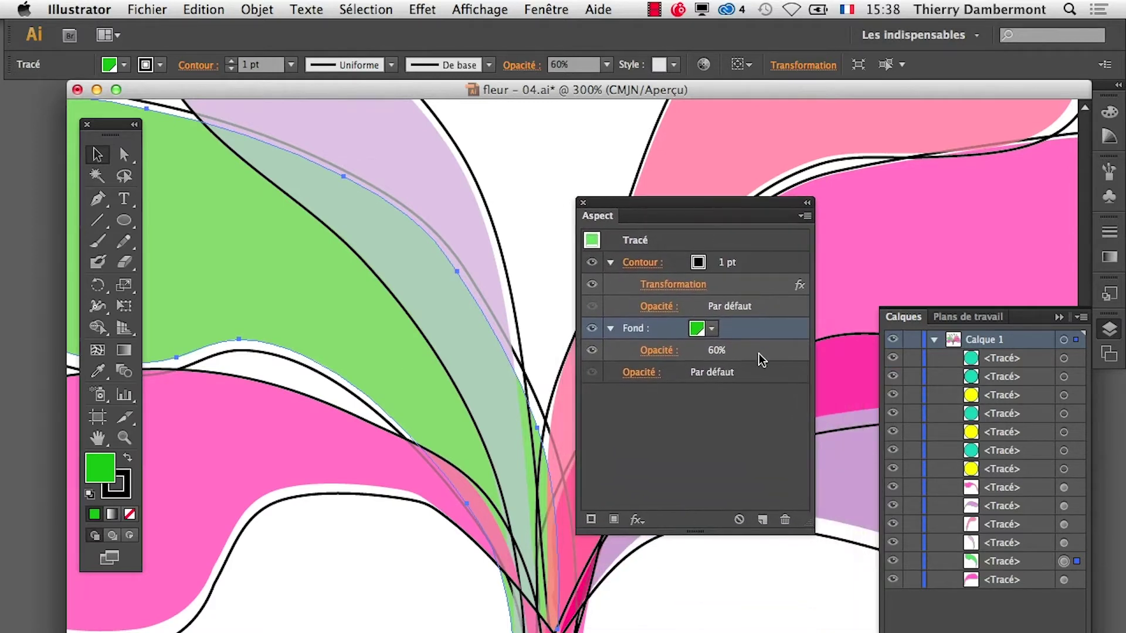
{"action": "left_click", "coordinate": [759, 351]}
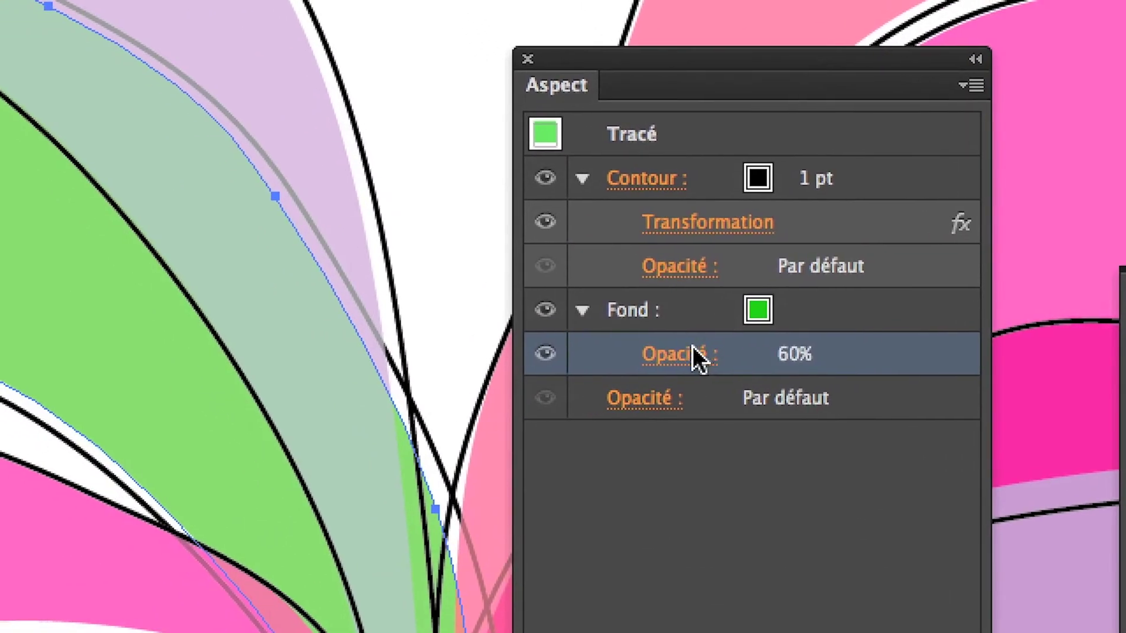
{"action": "left_click", "coordinate": [692, 354]}
{"action": "left_click", "coordinate": [607, 379]}
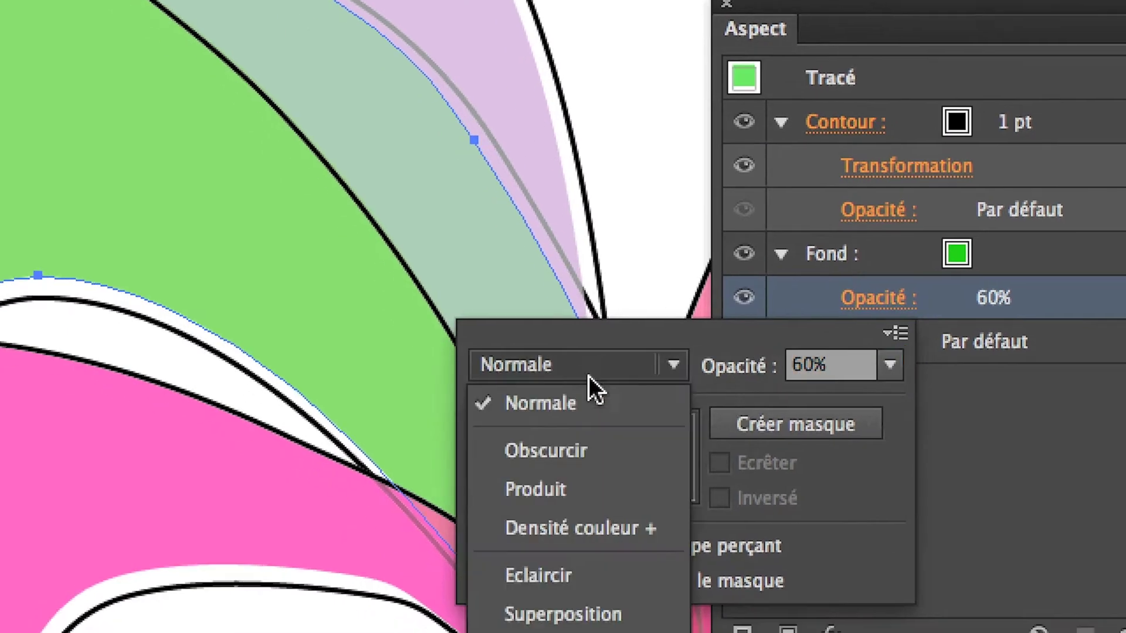
{"action": "key", "text": "Escape"}
{"action": "key", "text": "Down"}
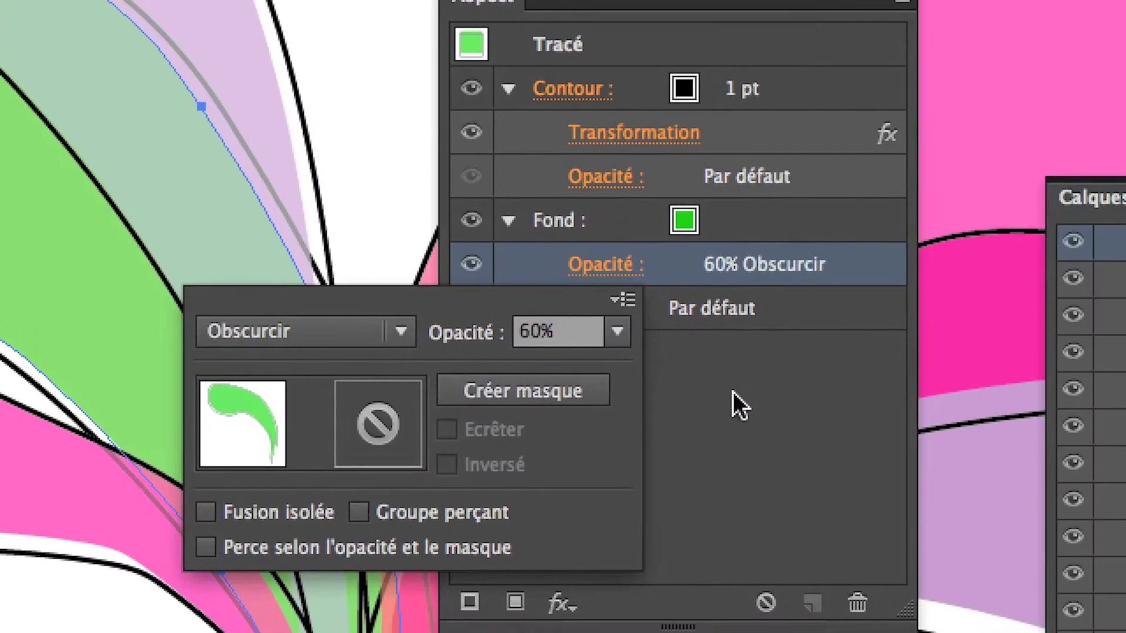
{"action": "left_click", "coordinate": [712, 372]}
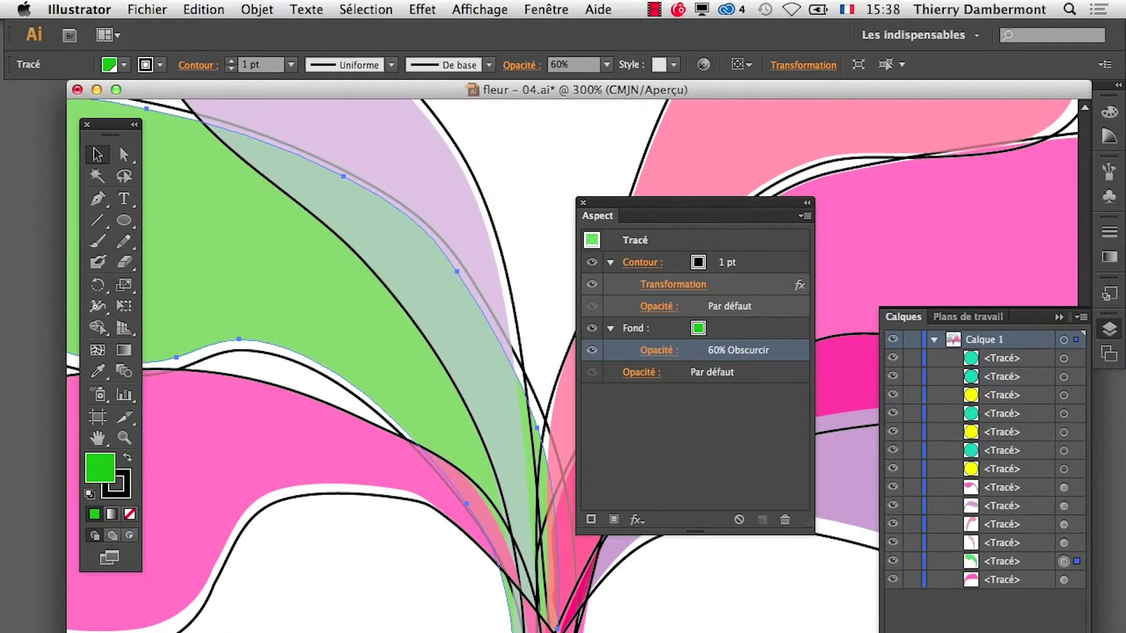
{"action": "key", "text": "Down"}
{"action": "key", "text": "Down"}
{"action": "key", "text": "Down"}
{"action": "key", "text": "Down"}
{"action": "key", "text": "Down"}
{"action": "key", "text": "Down"}
{"action": "key", "text": "Down"}
{"action": "key", "text": "Down"}
{"action": "key", "text": "Down"}
{"action": "key", "text": "Down"}
{"action": "key", "text": "Up"}
{"action": "key", "text": "Up"}
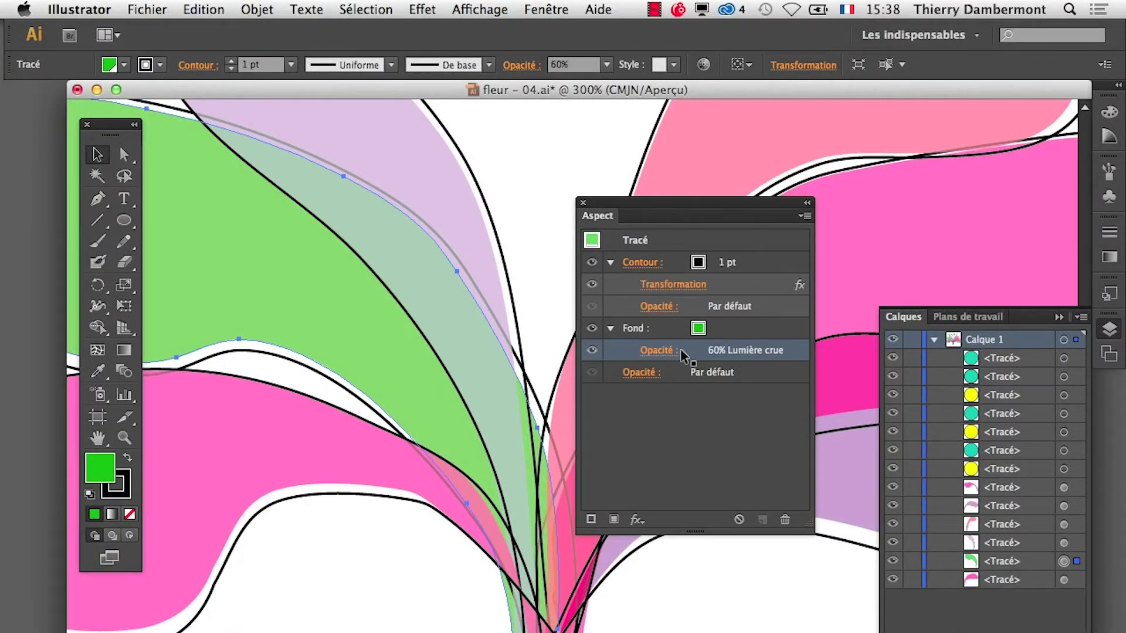
{"action": "mouse_move", "coordinate": [680, 207]}
{"action": "left_mouse_down"}
{"action": "mouse_move", "coordinate": [511, 240]}
{"action": "mouse_move", "coordinate": [360, 250]}
{"action": "left_mouse_up"}
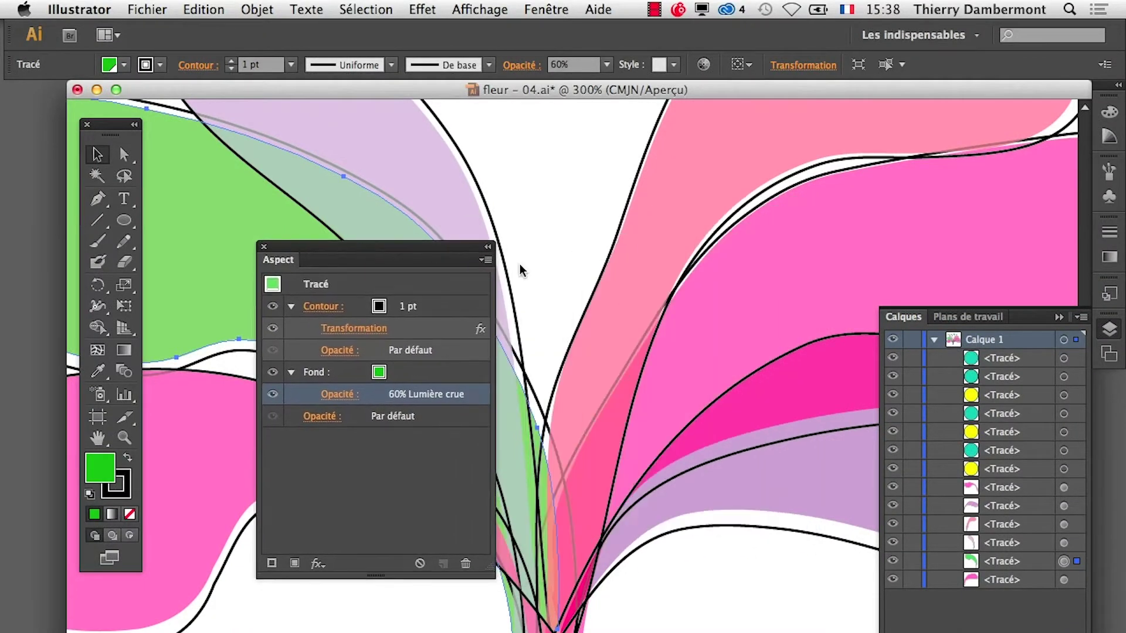
Step: Give the pink petal's fill Eclaircir, then cycle its blend mode to Différence
{"action": "left_click", "coordinate": [603, 351]}
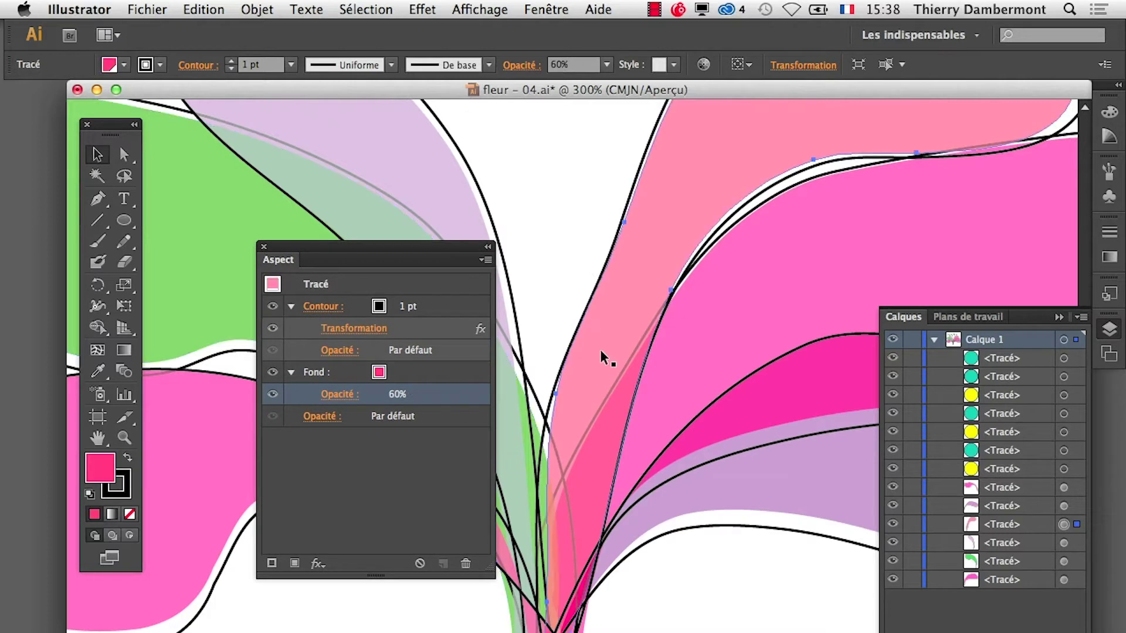
{"action": "left_click", "coordinate": [350, 396]}
{"action": "left_click", "coordinate": [200, 429]}
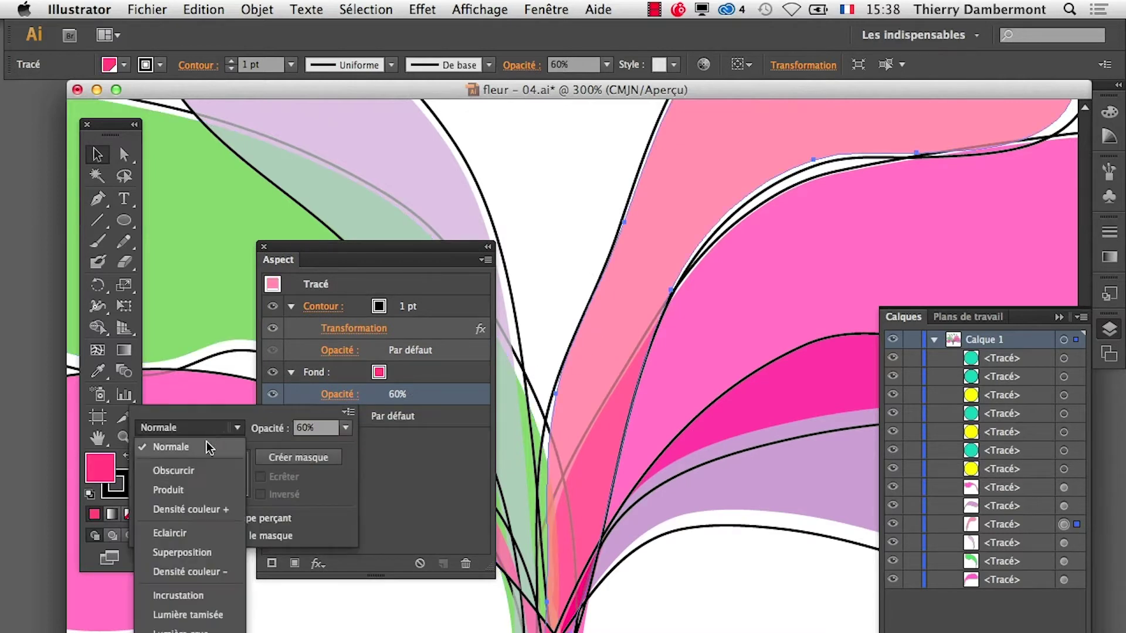
{"action": "left_click", "coordinate": [188, 529]}
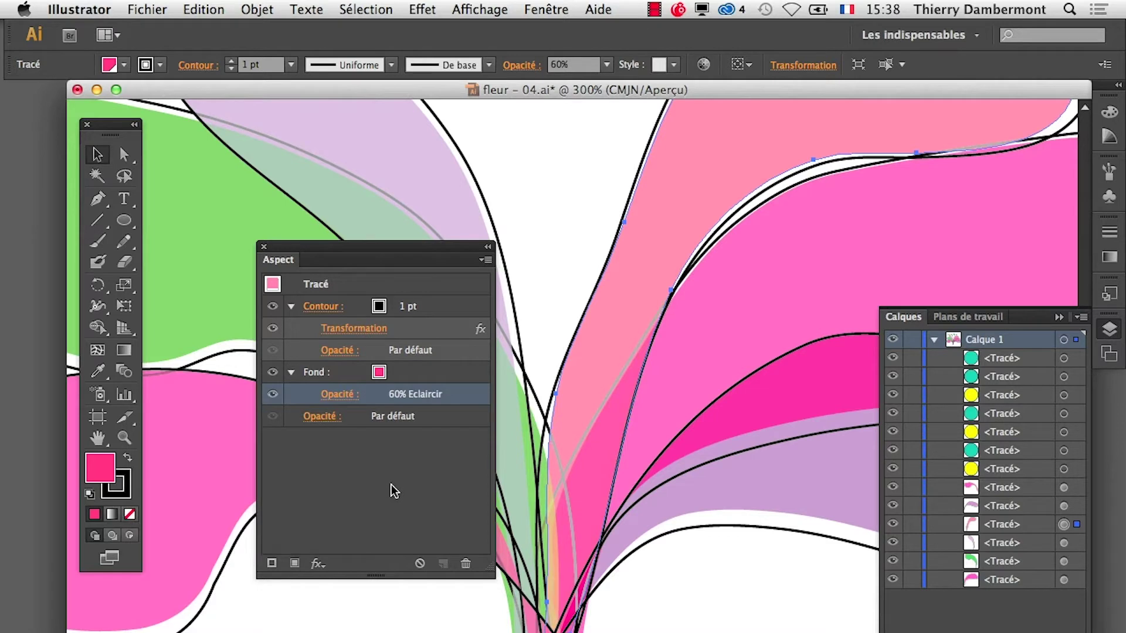
{"action": "key", "text": "Up"}
{"action": "key", "text": "Up"}
{"action": "key", "text": "Up"}
{"action": "key", "text": "Up"}
{"action": "key", "text": "Up"}
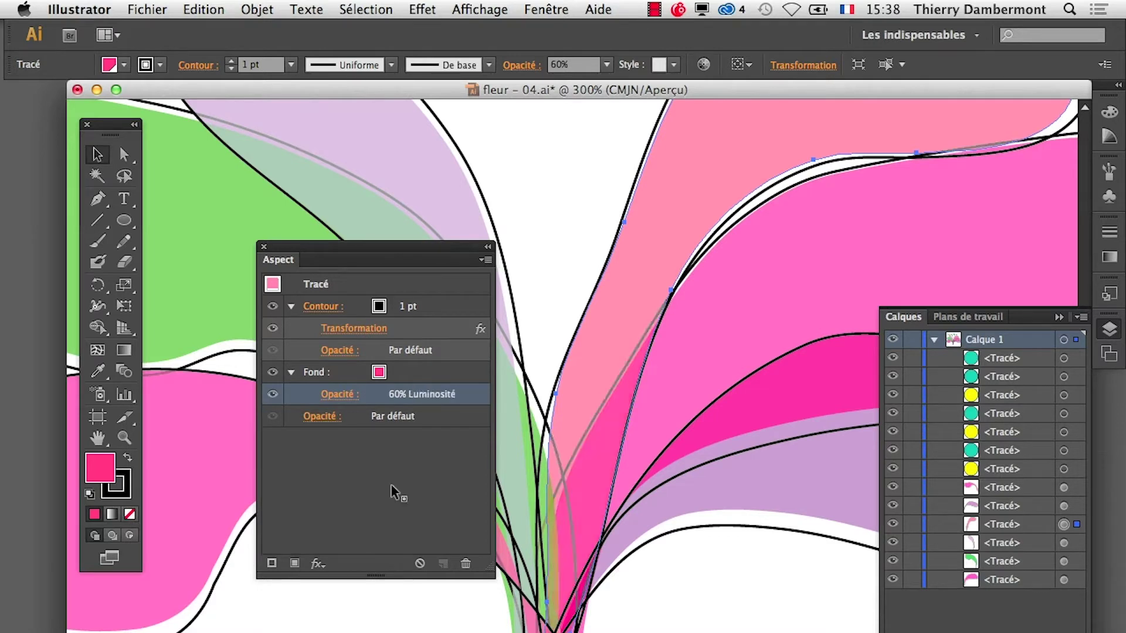
{"action": "key", "text": "Up"}
{"action": "key", "text": "Up"}
{"action": "key", "text": "Up"}
{"action": "key", "text": "Up"}
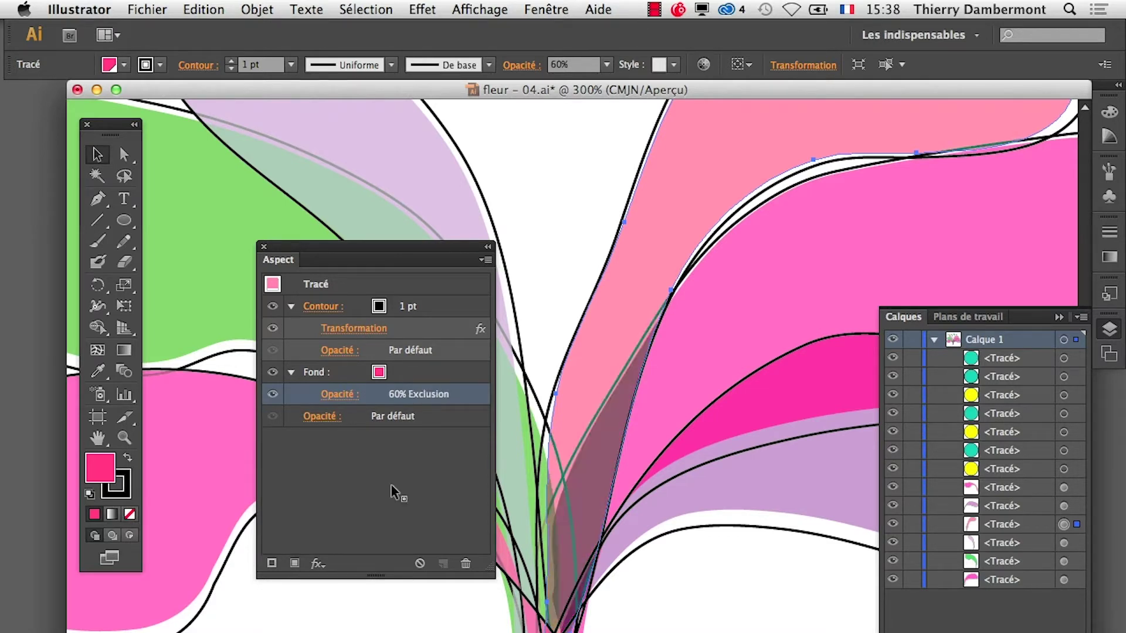
{"action": "key", "text": "Up"}
{"action": "key", "text": "Up"}
{"action": "key", "text": "Down"}
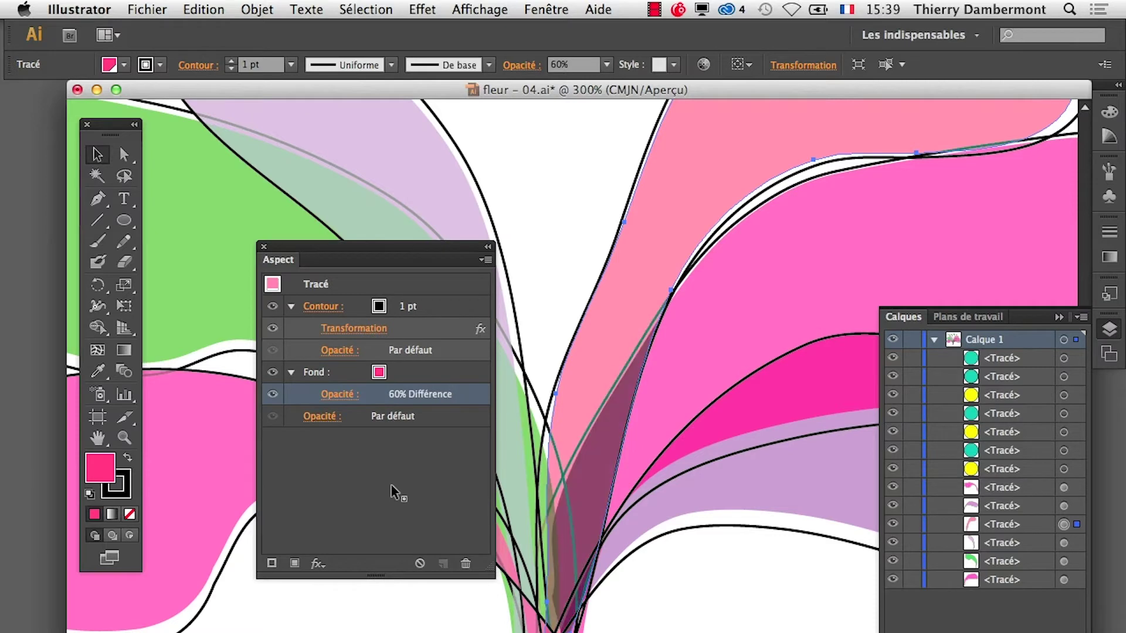
Step: Zoom out and set the other magenta petal's fill to Lumière tamisée
{"action": "key", "text": "ctrl+minus"}
{"action": "key", "text": "ctrl+minus"}
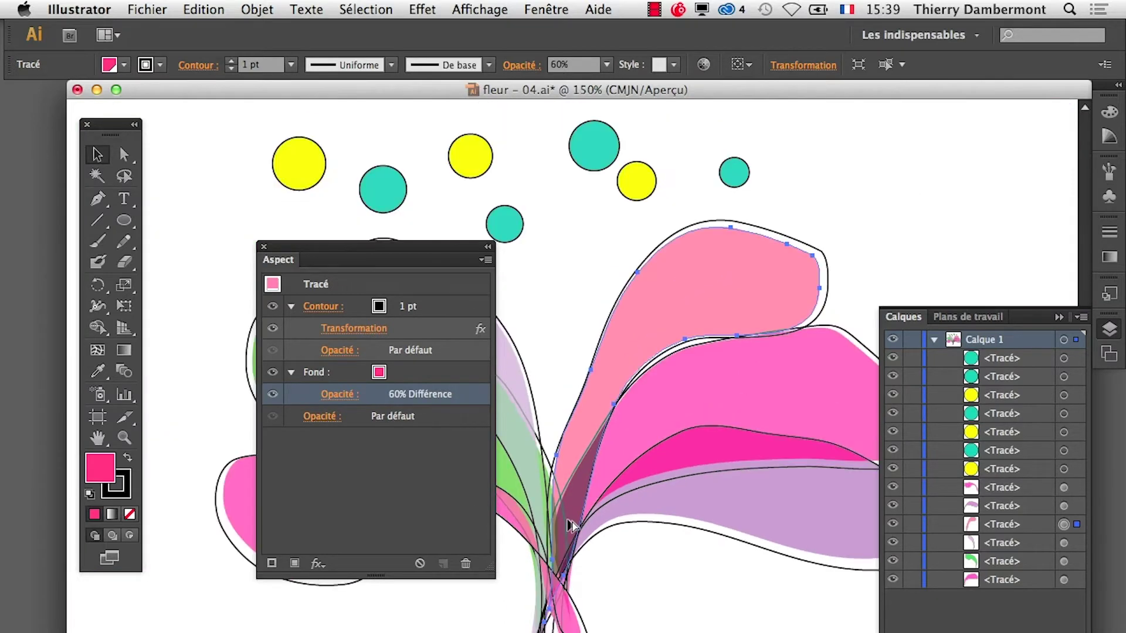
{"action": "left_click_drag", "start_coordinate": [377, 253], "coordinate": [295, 193]}
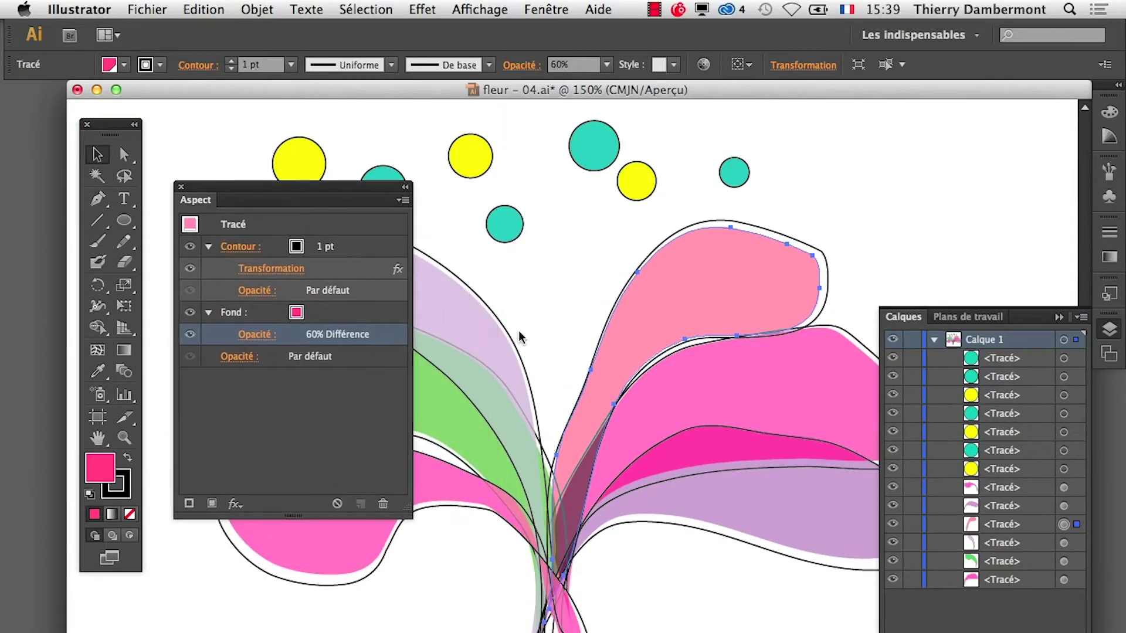
{"action": "left_click", "coordinate": [674, 390]}
{"action": "left_click", "coordinate": [256, 334]}
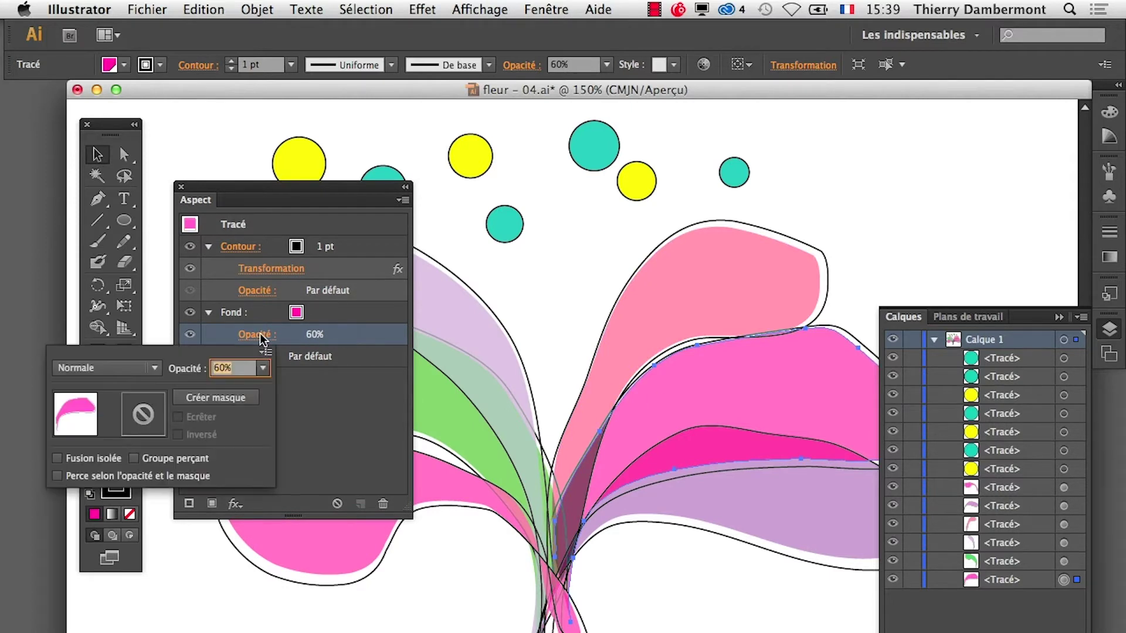
{"action": "left_click", "coordinate": [131, 368]}
{"action": "left_click", "coordinate": [103, 552]}
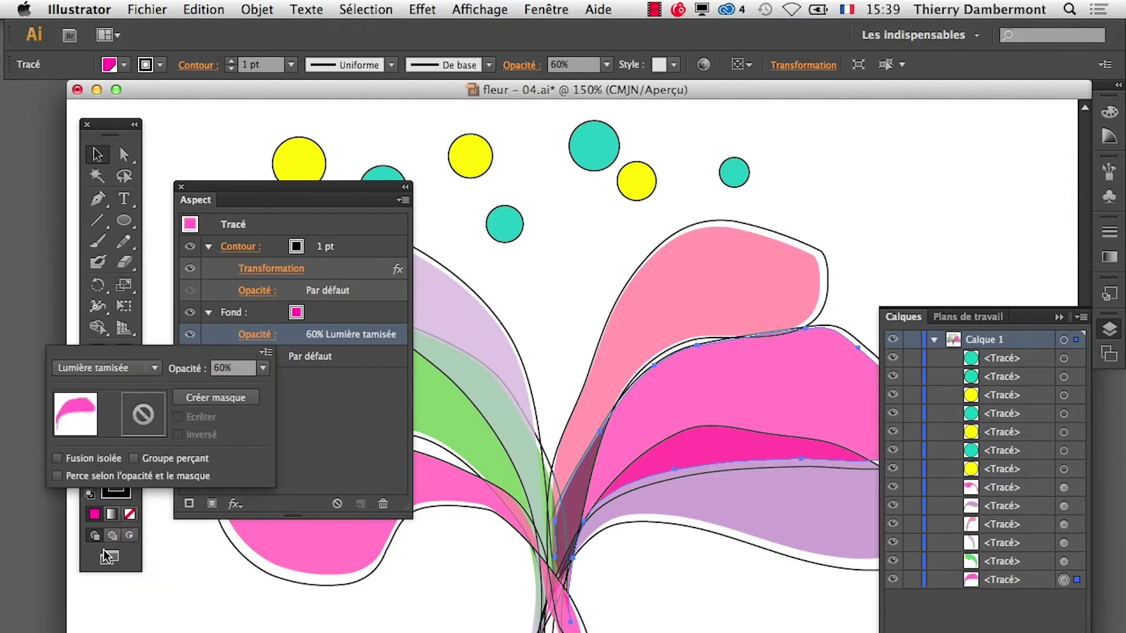
{"action": "left_click", "coordinate": [360, 381]}
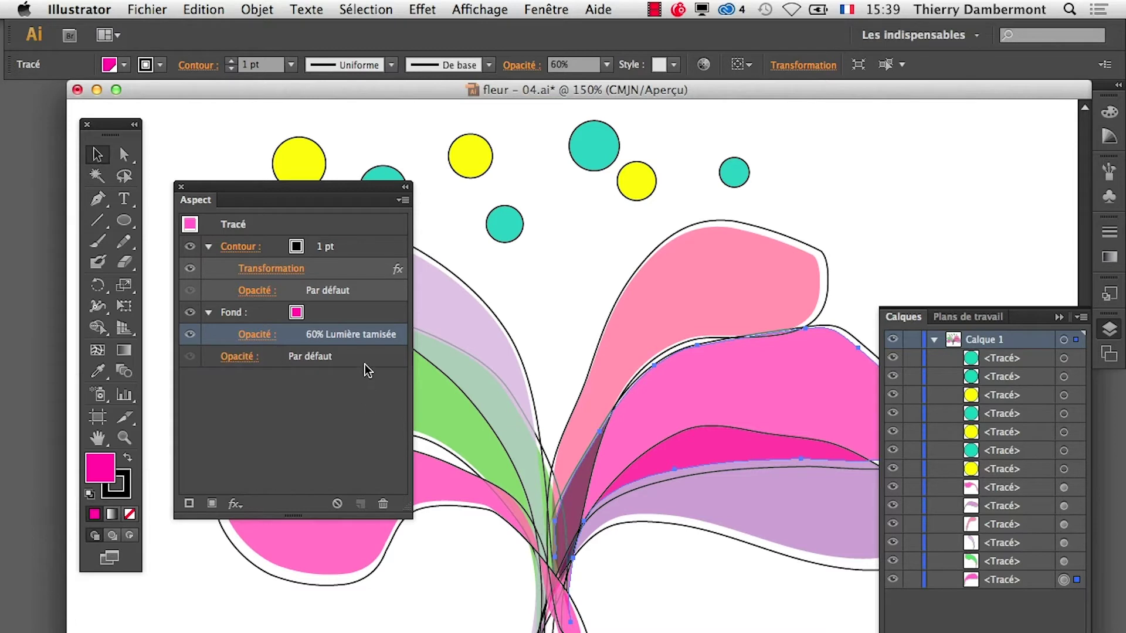
Step: Scroll that fill's blend mode on to Luminosité at 60% and collapse the Calques panel
{"action": "scroll", "coordinate": [382, 334], "scroll_direction": "up", "scroll_amount": 1}
{"action": "scroll", "coordinate": [382, 334], "scroll_direction": "up", "scroll_amount": 1}
{"action": "scroll", "coordinate": [382, 334], "scroll_direction": "up", "scroll_amount": 2}
{"action": "scroll", "coordinate": [382, 334], "scroll_direction": "up", "scroll_amount": 1}
{"action": "scroll", "coordinate": [382, 335], "scroll_direction": "up", "scroll_amount": 1}
{"action": "scroll", "coordinate": [382, 335], "scroll_direction": "up", "scroll_amount": 3}
{"action": "left_click", "coordinate": [1058, 322]}
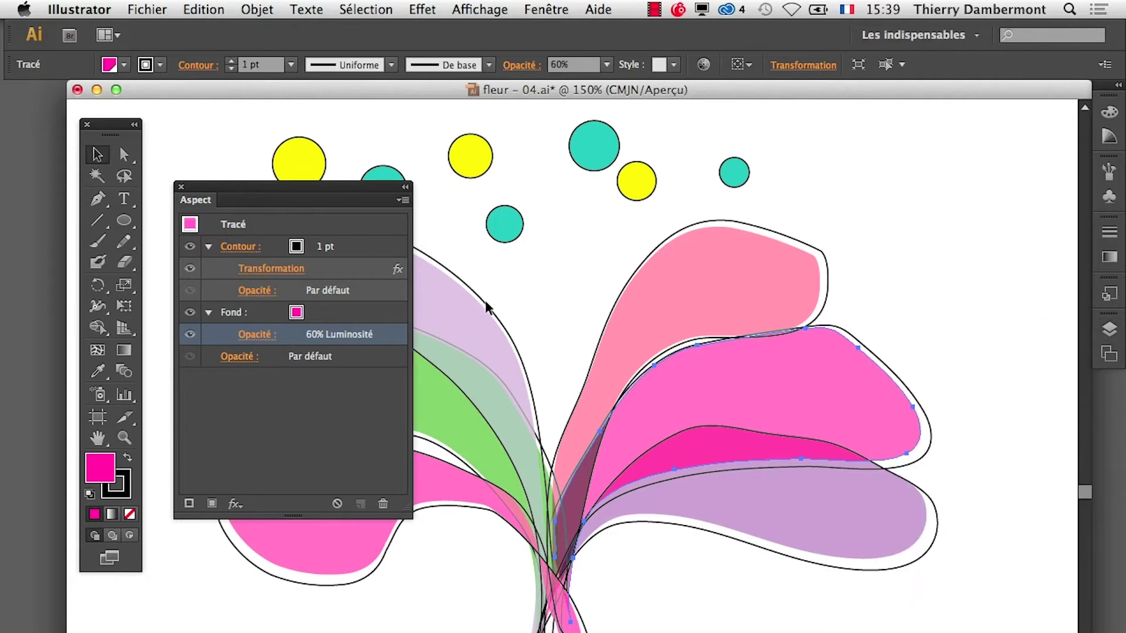
Step: Pan the view and set the lilac petal's 50% fill blend to Densité couleur +
{"action": "left_click", "coordinate": [97, 438]}
{"action": "left_click_drag", "start_coordinate": [578, 464], "coordinate": [704, 461]}
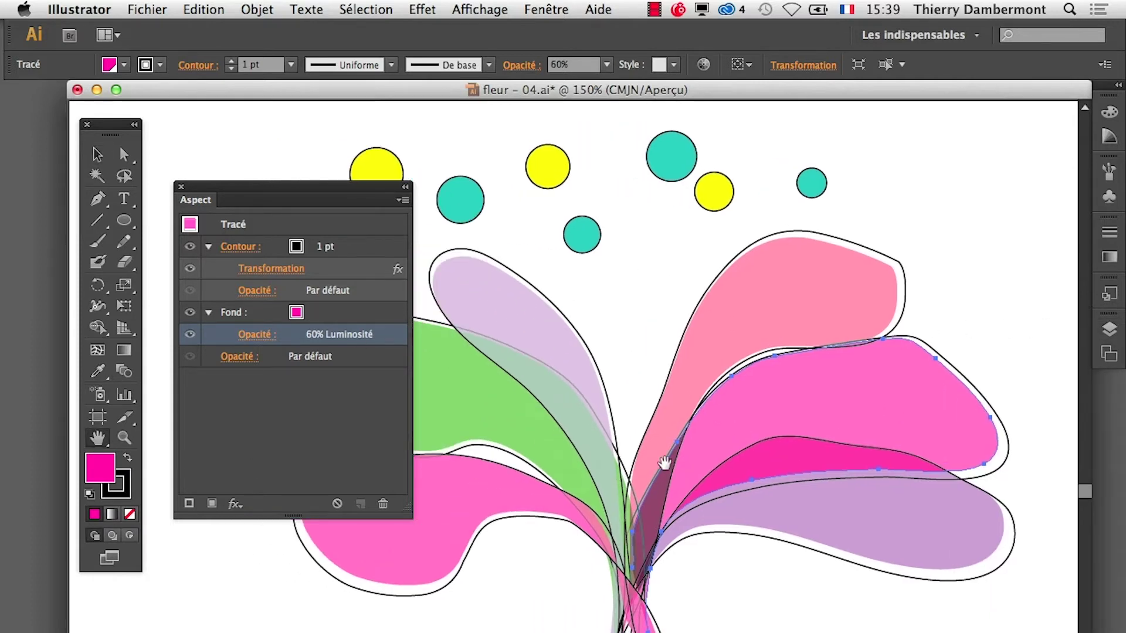
{"action": "left_click", "coordinate": [97, 154]}
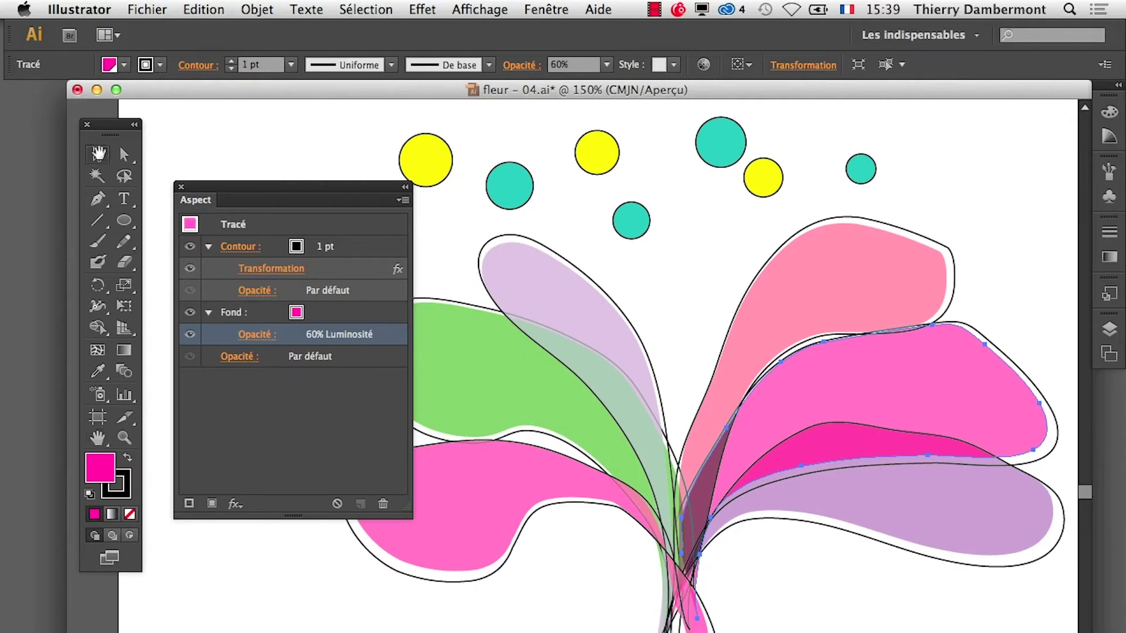
{"action": "left_click", "coordinate": [568, 298]}
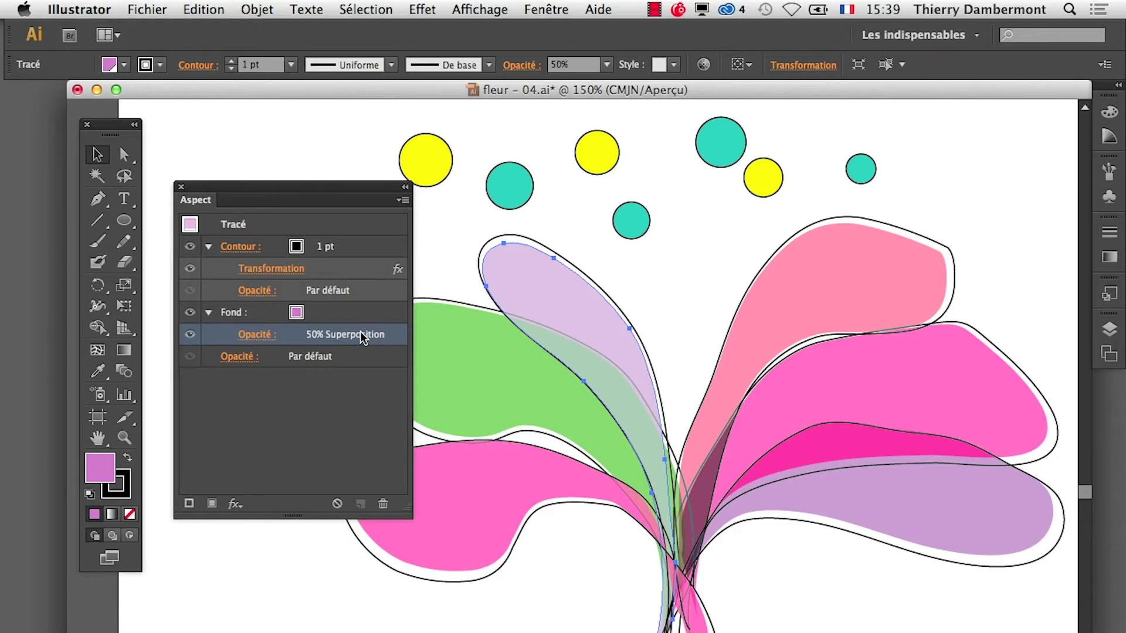
{"action": "key", "text": "Up"}
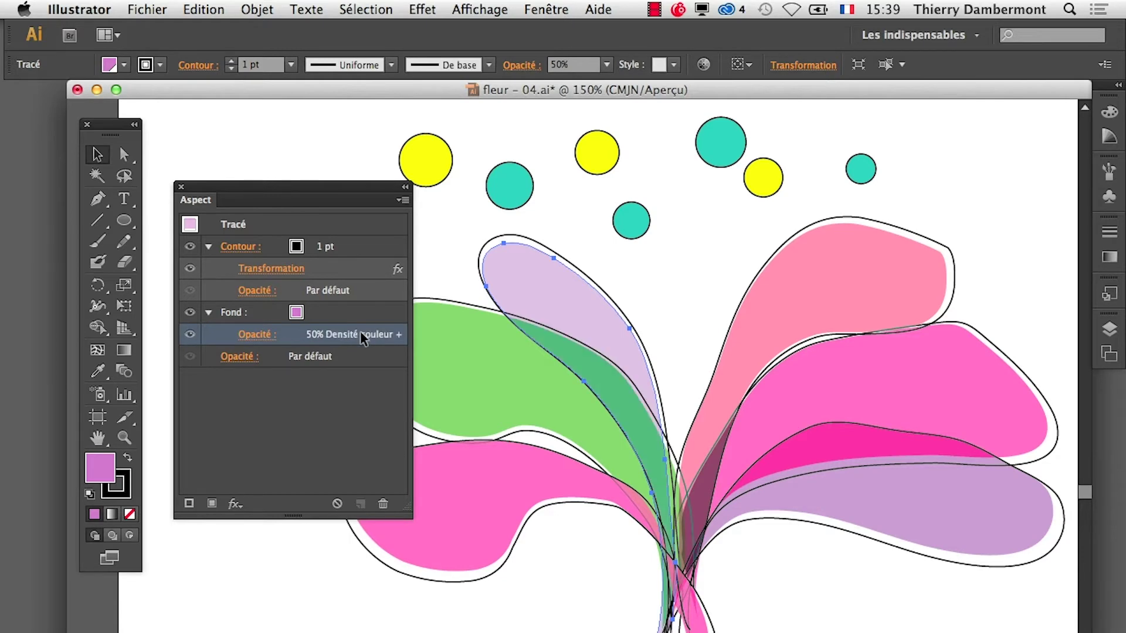
{"action": "left_click", "coordinate": [639, 551]}
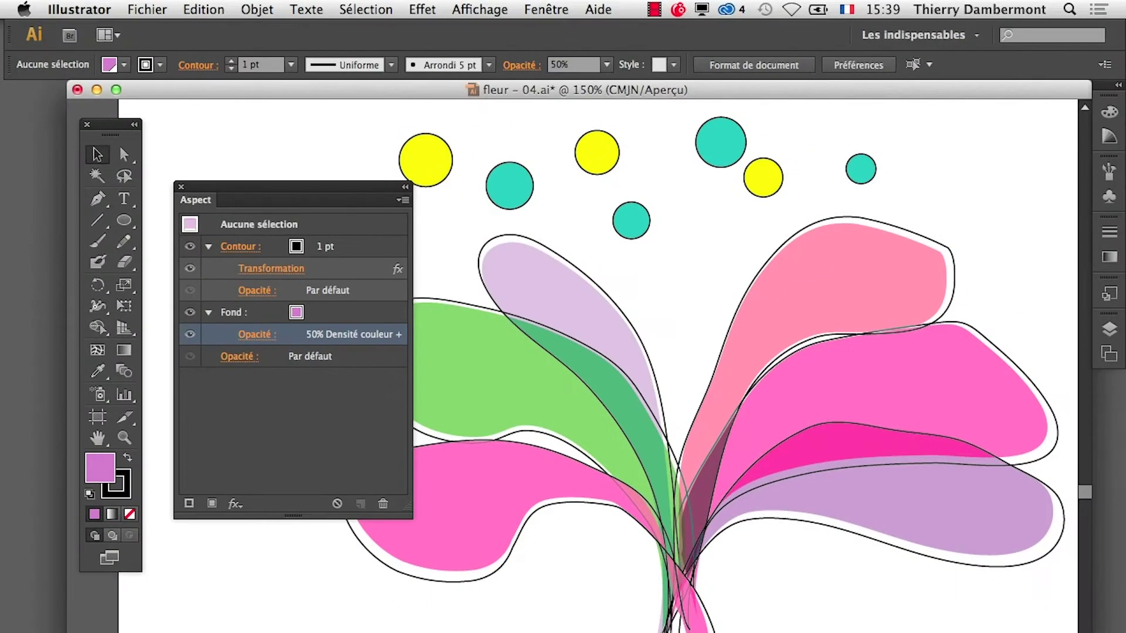
Step: Move Aspect off the artwork and rotate the upper-right pink petal clockwise over the magenta one
{"action": "left_click_drag", "start_coordinate": [382, 197], "coordinate": [1045, 632]}
{"action": "left_click", "coordinate": [102, 440]}
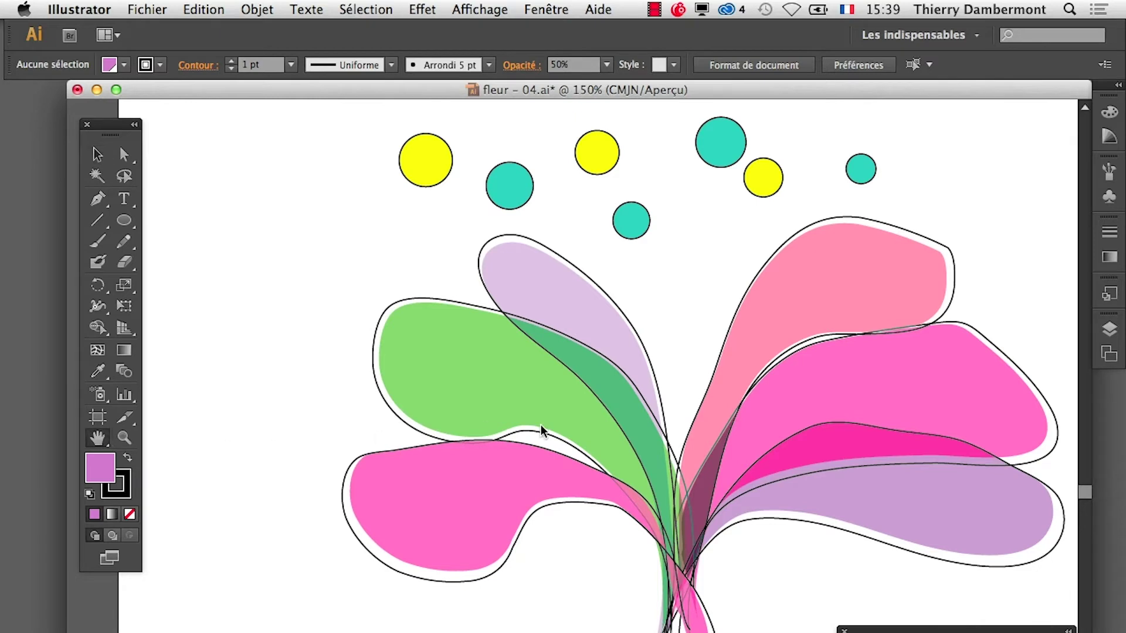
{"action": "left_click_drag", "start_coordinate": [615, 428], "coordinate": [468, 402]}
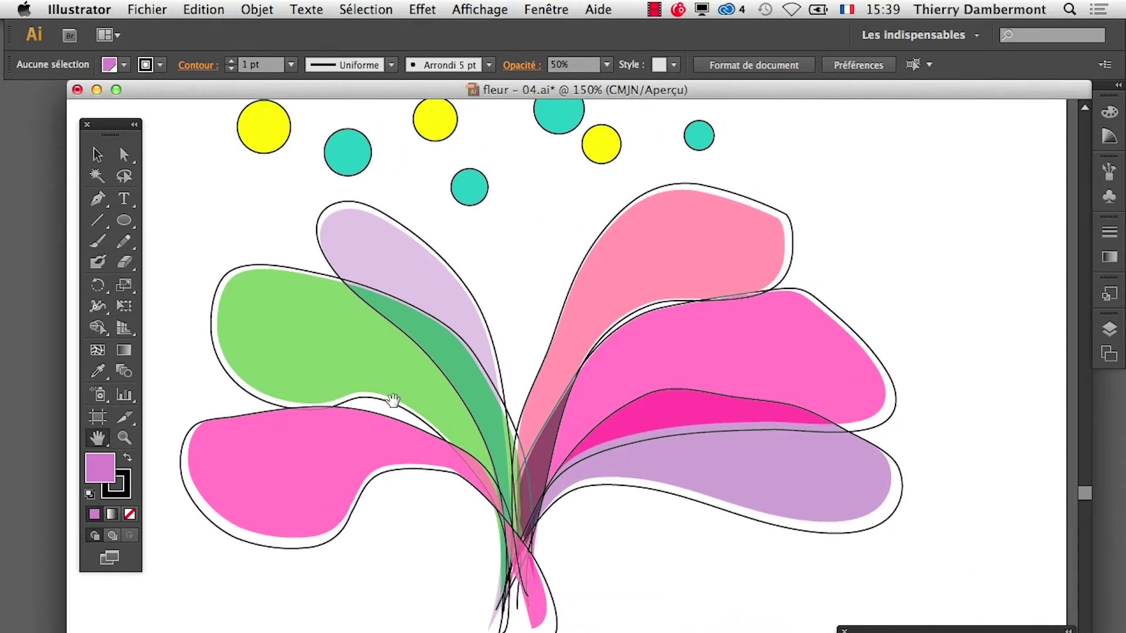
{"action": "left_click", "coordinate": [97, 155]}
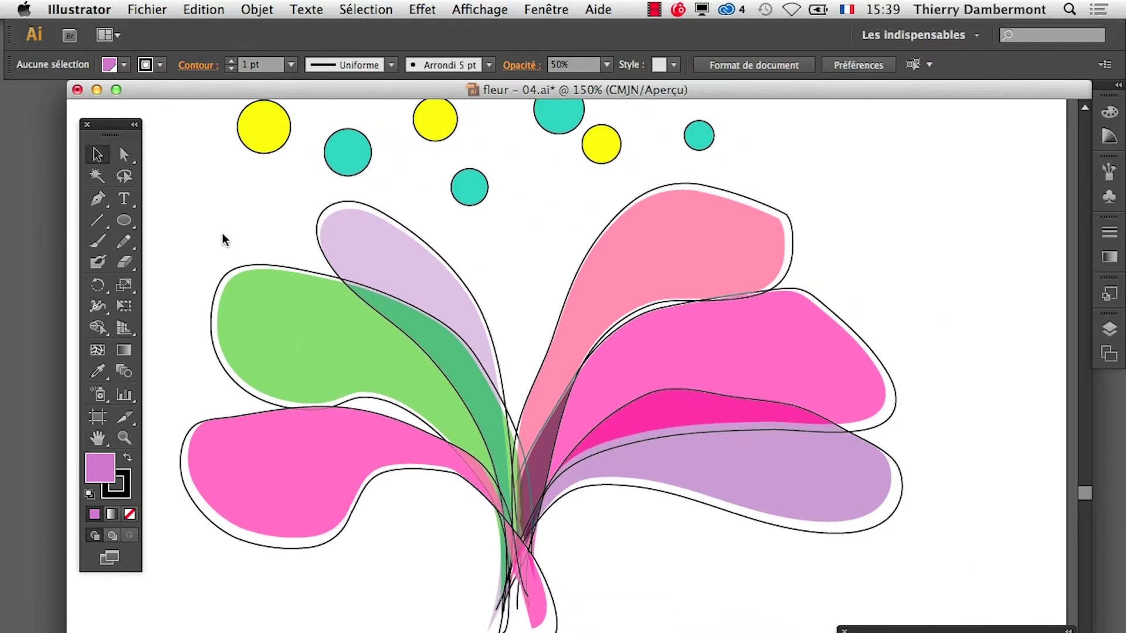
{"action": "left_click", "coordinate": [660, 262]}
{"action": "left_click", "coordinate": [99, 288]}
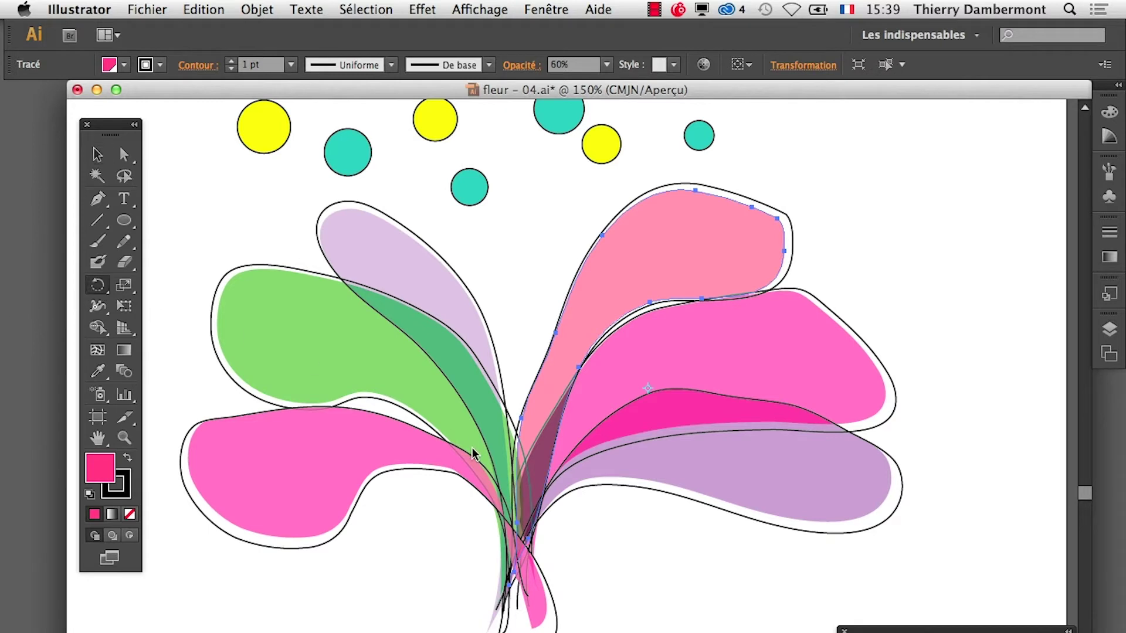
{"action": "left_click", "coordinate": [521, 511]}
{"action": "left_click_drag", "start_coordinate": [852, 363], "coordinate": [951, 417]}
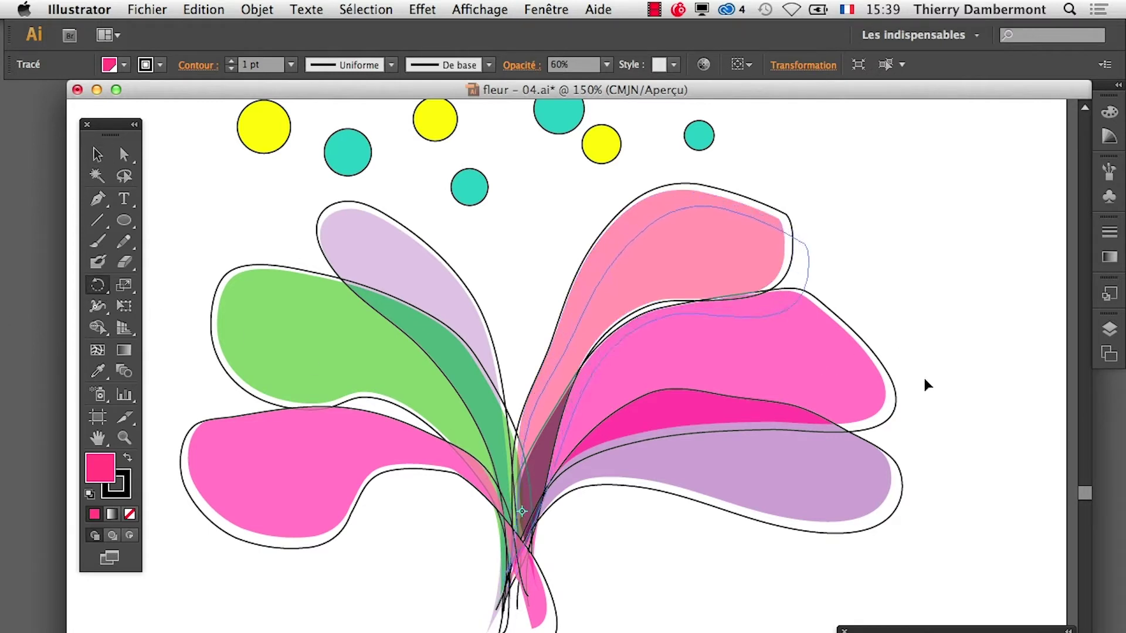
{"action": "left_click", "coordinate": [523, 521]}
Step: Nudge the upper-right petal back, then rotate the lower-left pink petal up over the green one from the stem base
{"action": "left_click_drag", "start_coordinate": [872, 351], "coordinate": [942, 263]}
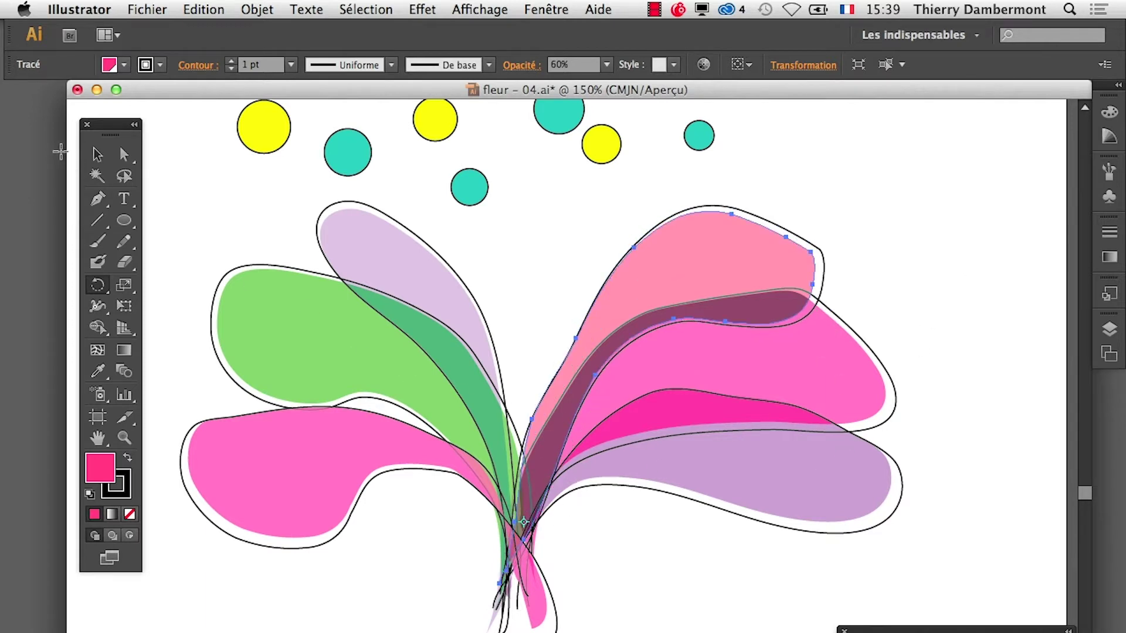
{"action": "left_click", "coordinate": [98, 154]}
{"action": "left_click", "coordinate": [352, 477]}
{"action": "left_click", "coordinate": [98, 285]}
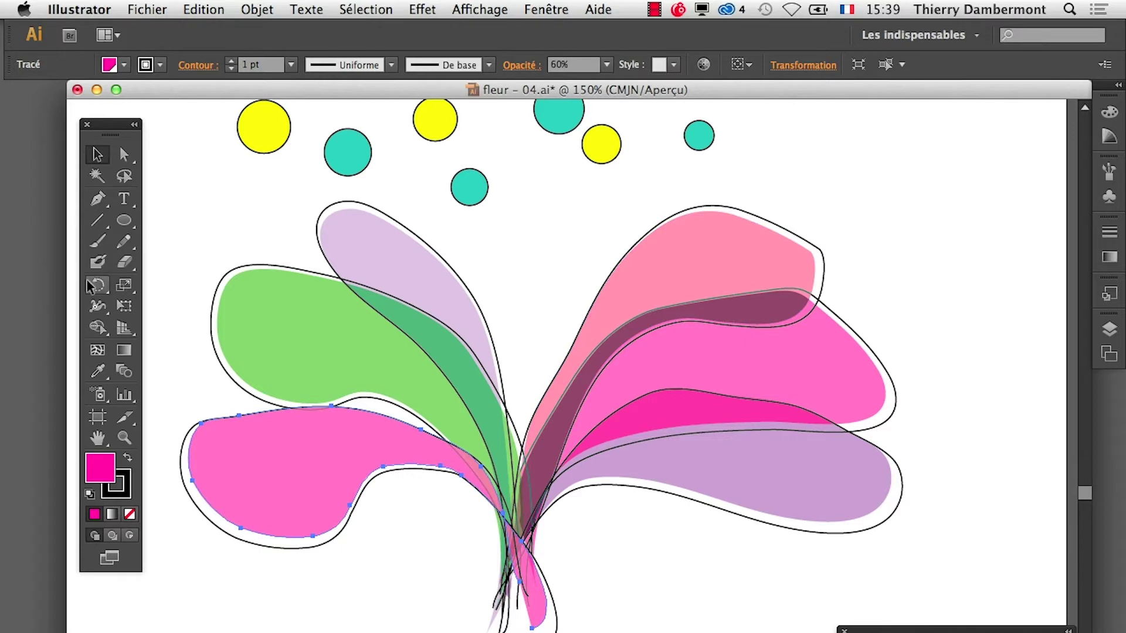
{"action": "left_click", "coordinate": [509, 549]}
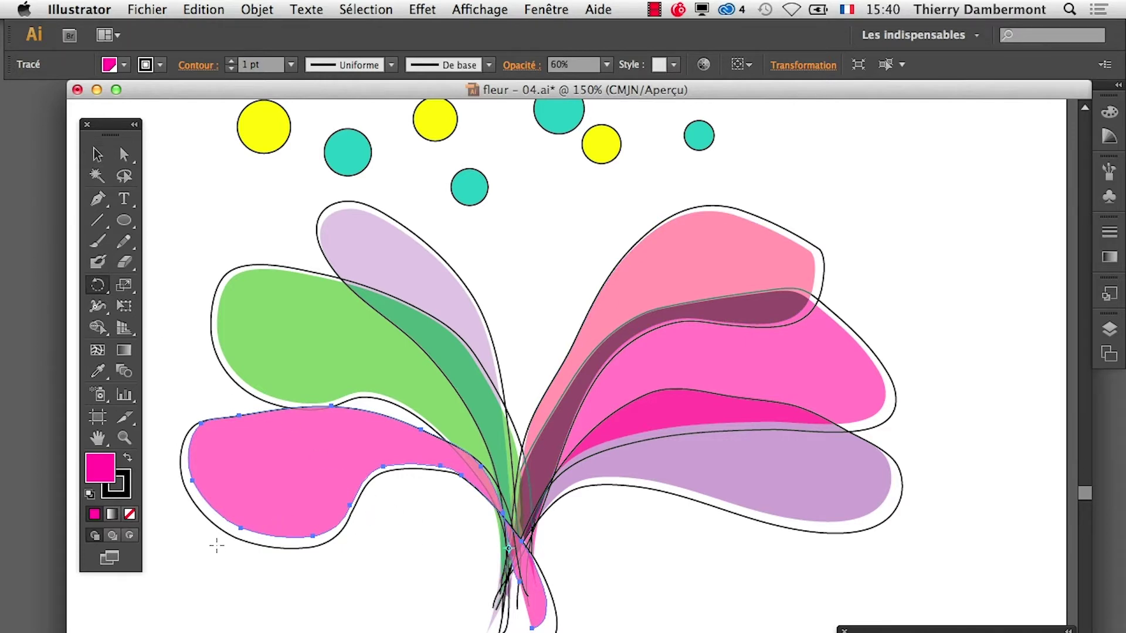
{"action": "left_click_drag", "start_coordinate": [213, 541], "coordinate": [208, 519]}
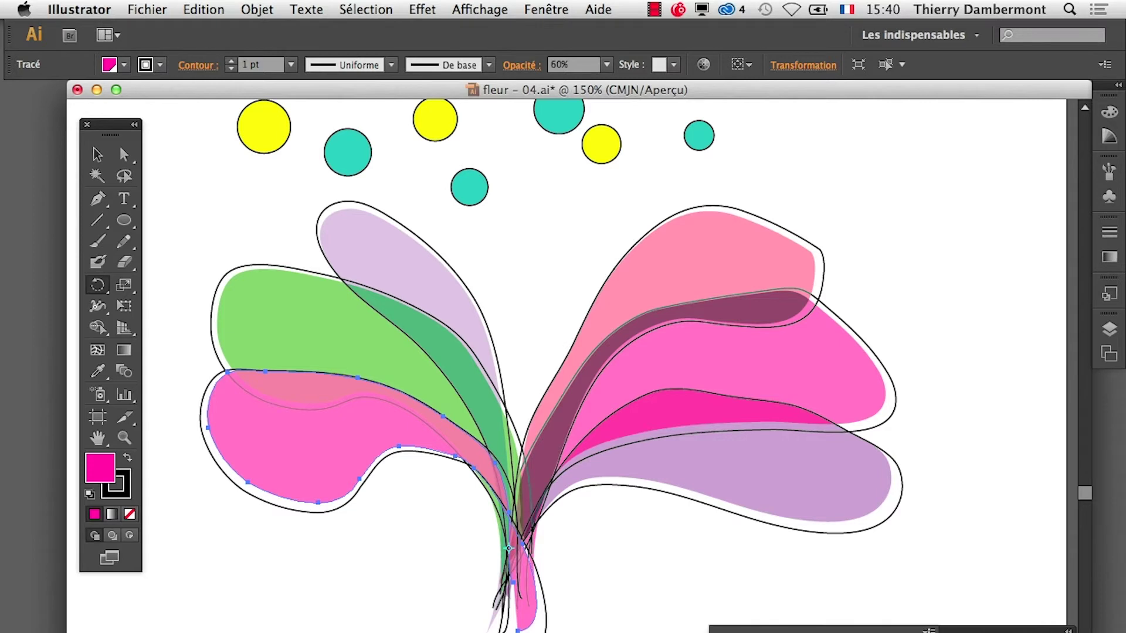
Step: Set the lower-left petal's 60% fill blend to Densité couleur –, after trying Exclusion, and close Aspect
{"action": "left_click", "coordinate": [751, 630]}
{"action": "left_click", "coordinate": [754, 548]}
{"action": "mouse_move", "coordinate": [851, 629]}
{"action": "left_mouse_down"}
{"action": "mouse_move", "coordinate": [978, 630]}
{"action": "mouse_move", "coordinate": [870, 306]}
{"action": "left_mouse_up"}
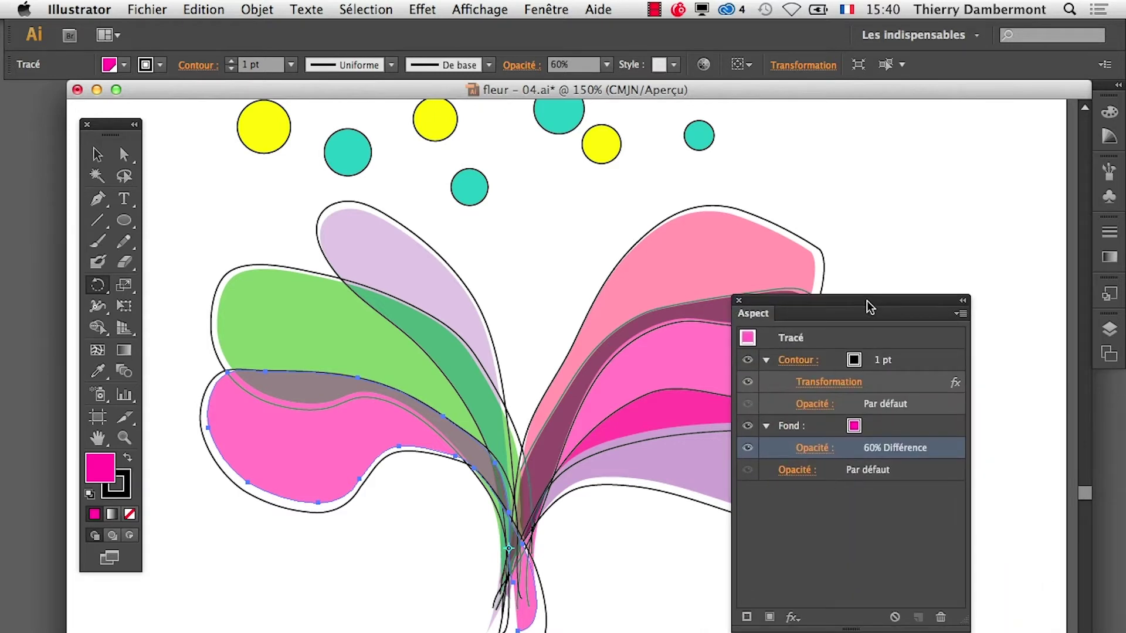
{"action": "key", "text": "Up"}
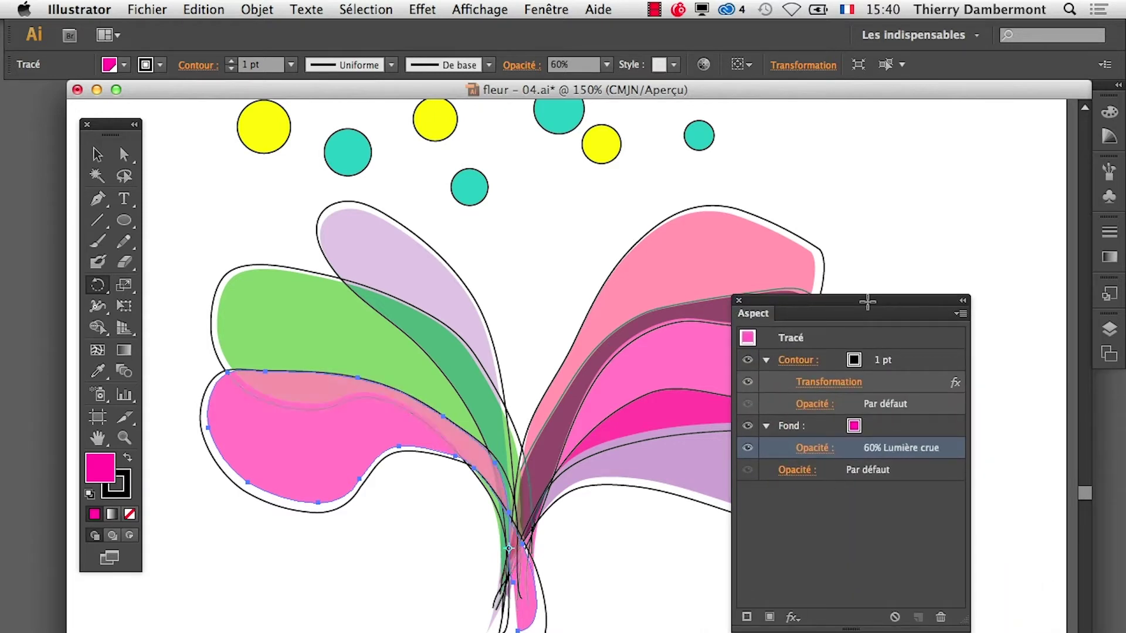
{"action": "key", "text": "Up"}
{"action": "key", "text": "Up"}
{"action": "key", "text": "Up"}
{"action": "key", "text": "Up"}
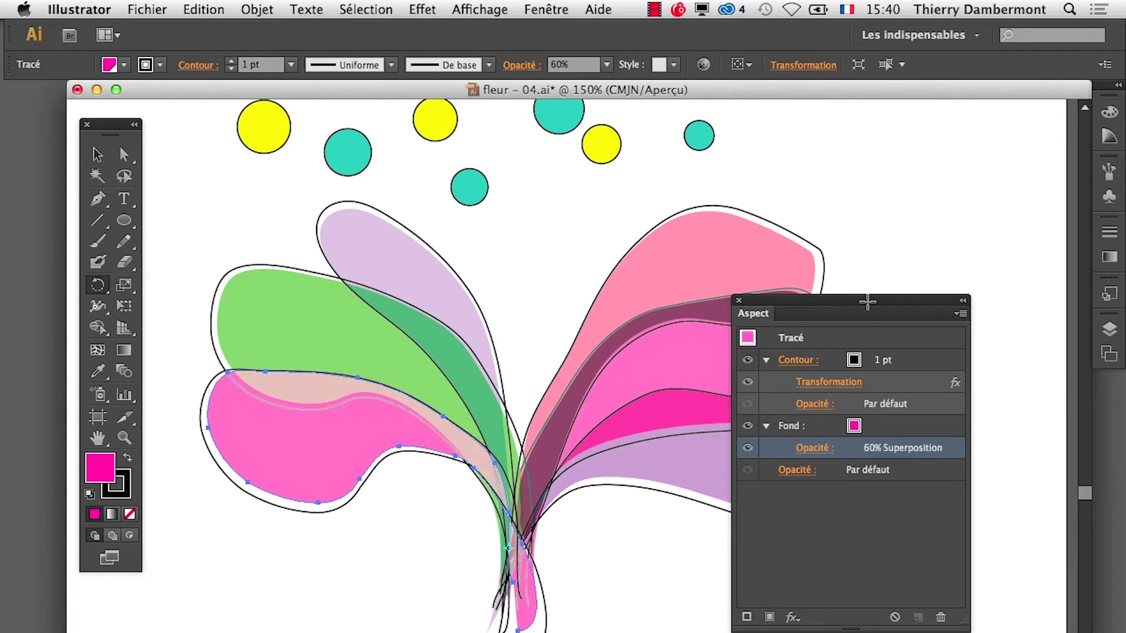
{"action": "key", "text": "Down"}
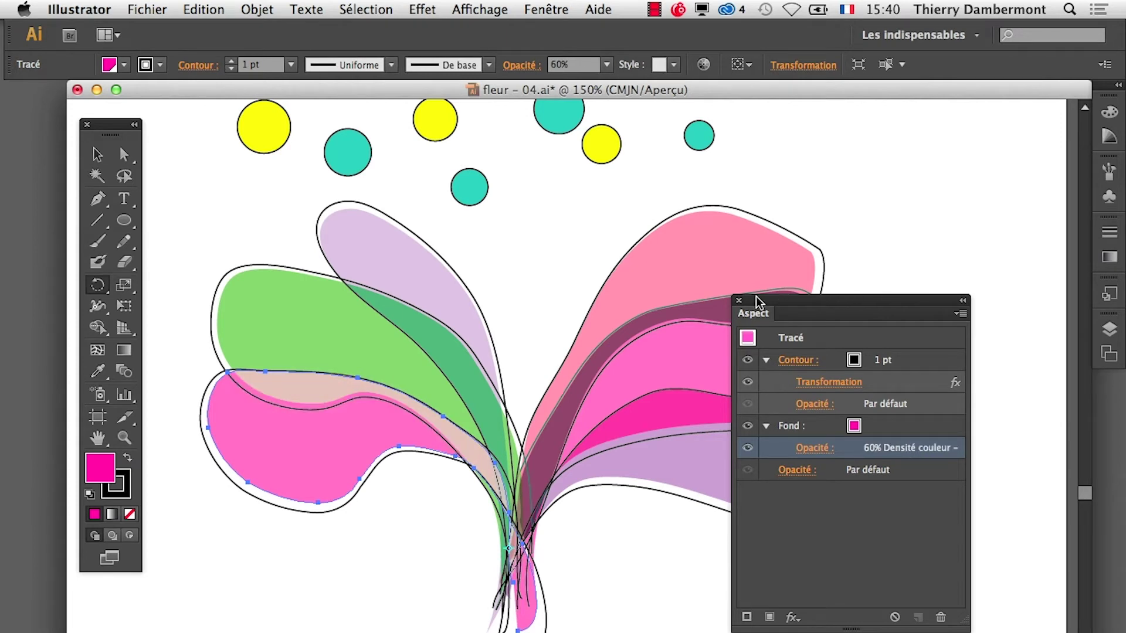
{"action": "left_click", "coordinate": [739, 301]}
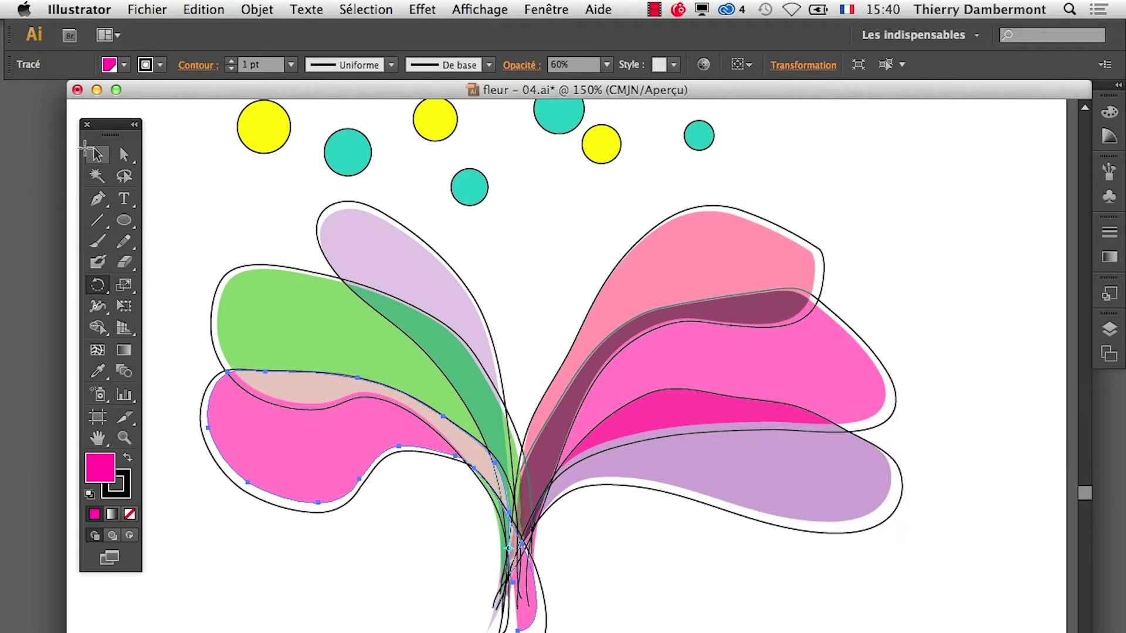
{"action": "left_click", "coordinate": [97, 154]}
Step: Select the lower-left pink petal and bring the Appearance panel to the canvas centre
{"action": "left_click", "coordinate": [731, 606]}
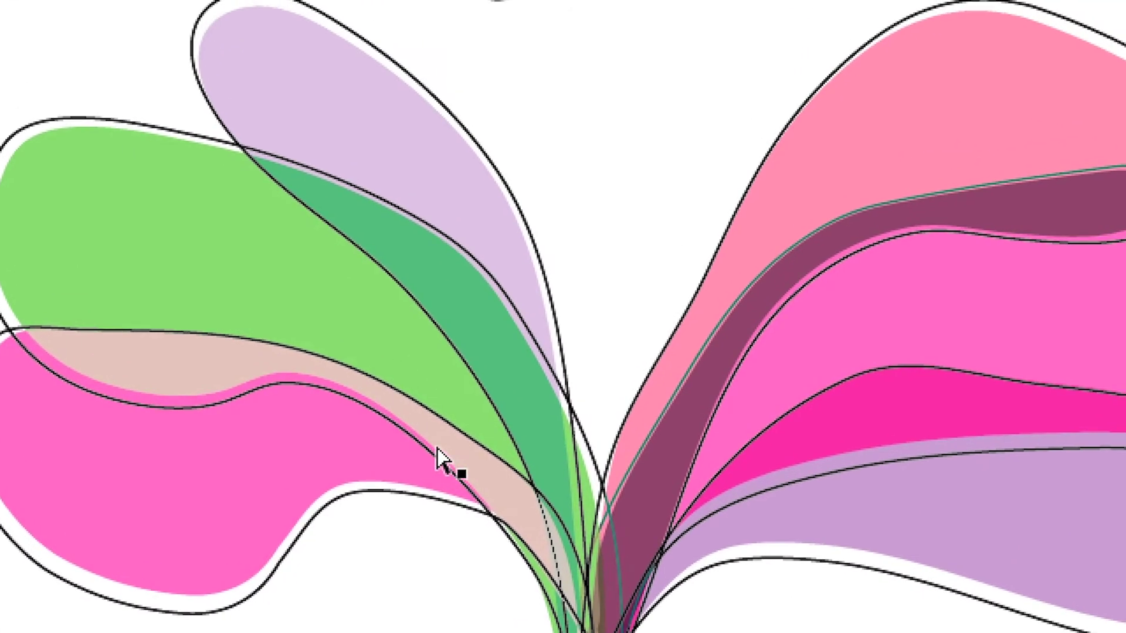
{"action": "left_click", "coordinate": [397, 444]}
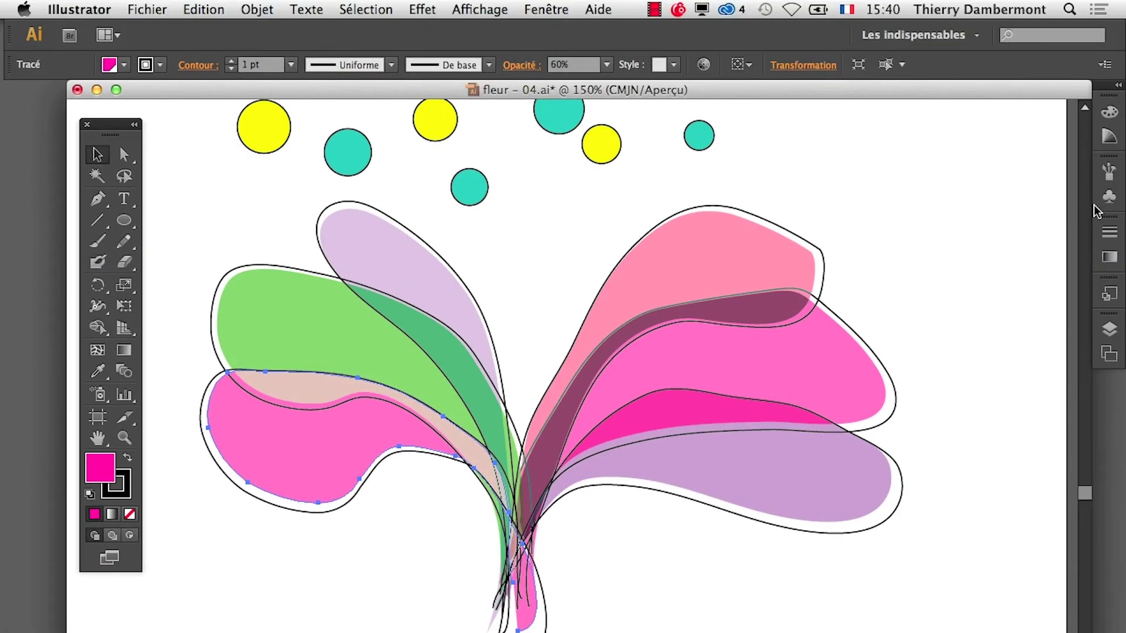
{"action": "left_click", "coordinate": [558, 9]}
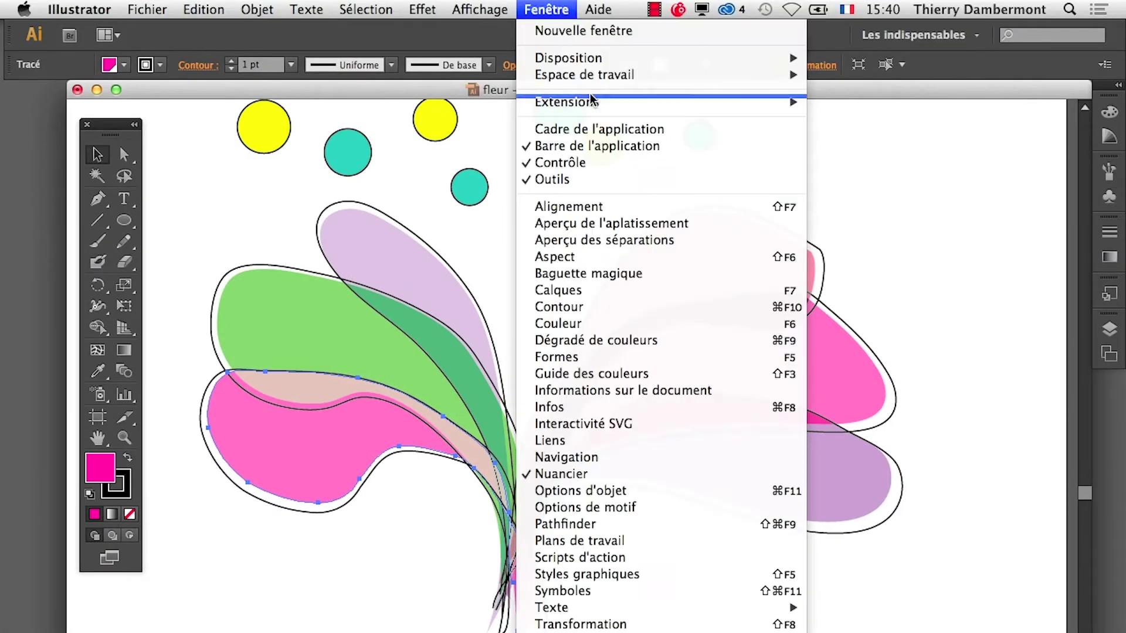
{"action": "left_click", "coordinate": [613, 259]}
{"action": "mouse_move", "coordinate": [796, 324]}
{"action": "left_mouse_down"}
{"action": "mouse_move", "coordinate": [553, 365]}
{"action": "mouse_move", "coordinate": [546, 352]}
{"action": "left_mouse_up"}
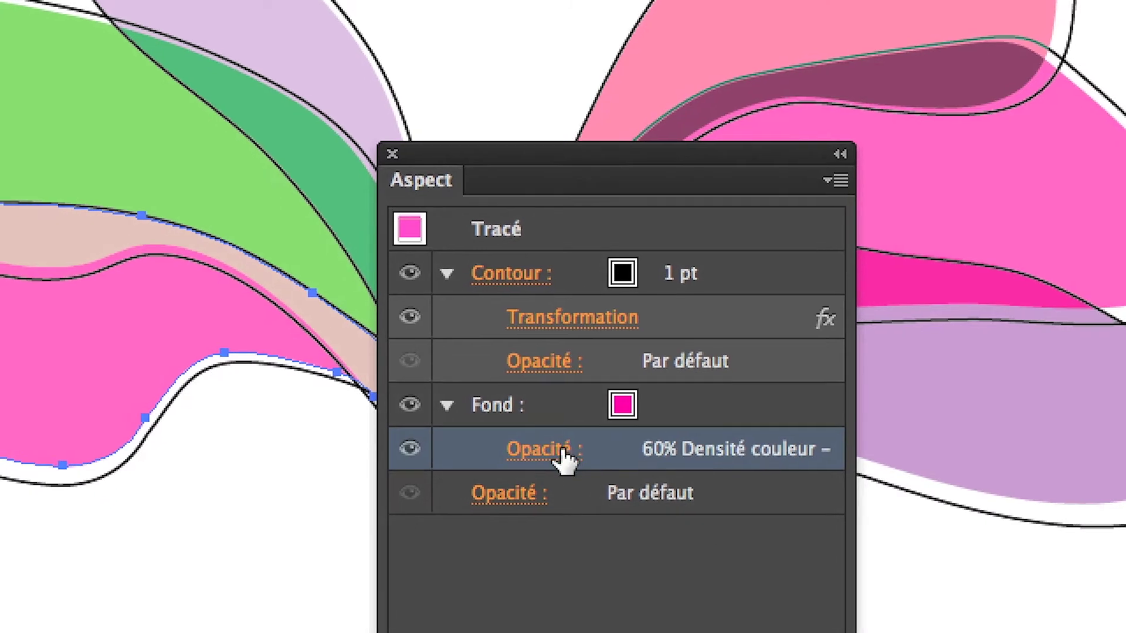
Step: Cycle the pink petal's fill through Éclaircir, Luminosité and others, ending on Différence at 60%
{"action": "key", "text": "Down"}
{"action": "key", "text": "Down"}
{"action": "key", "text": "Down"}
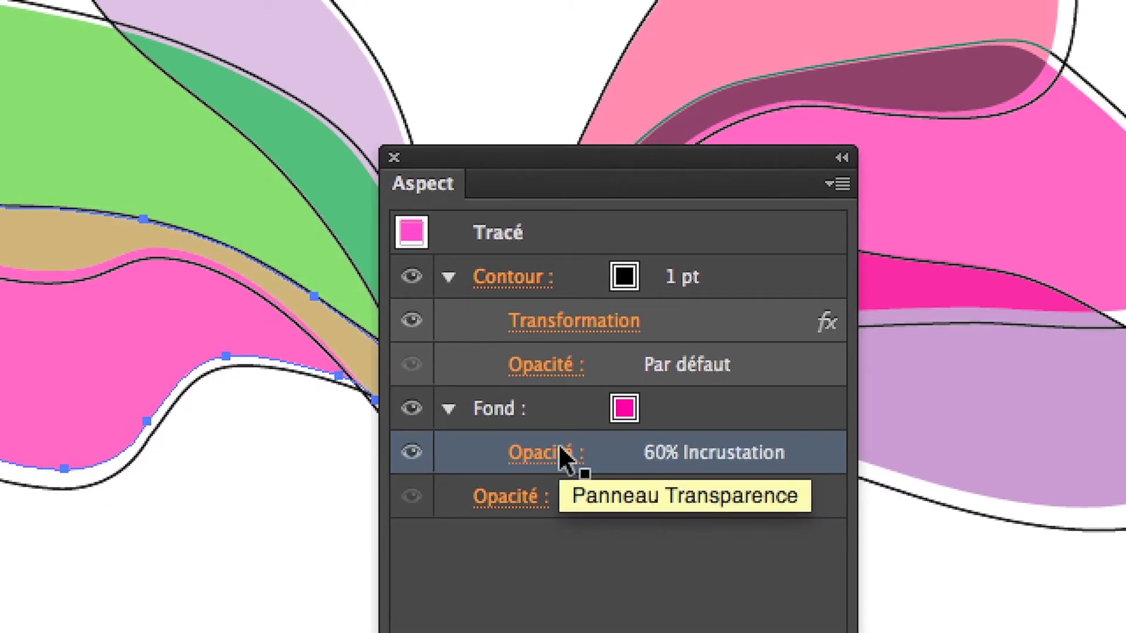
{"action": "key", "text": "Down"}
{"action": "key", "text": "Down"}
{"action": "key", "text": "Down"}
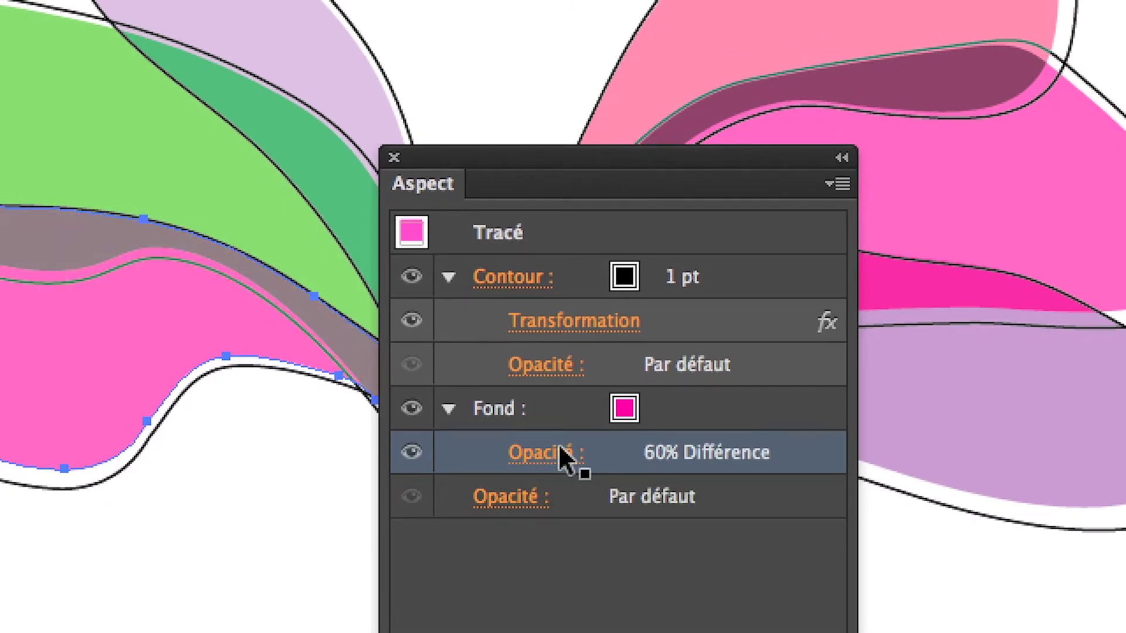
{"action": "key", "text": "Down"}
{"action": "key", "text": "Down"}
{"action": "key", "text": "Down"}
{"action": "key", "text": "Down"}
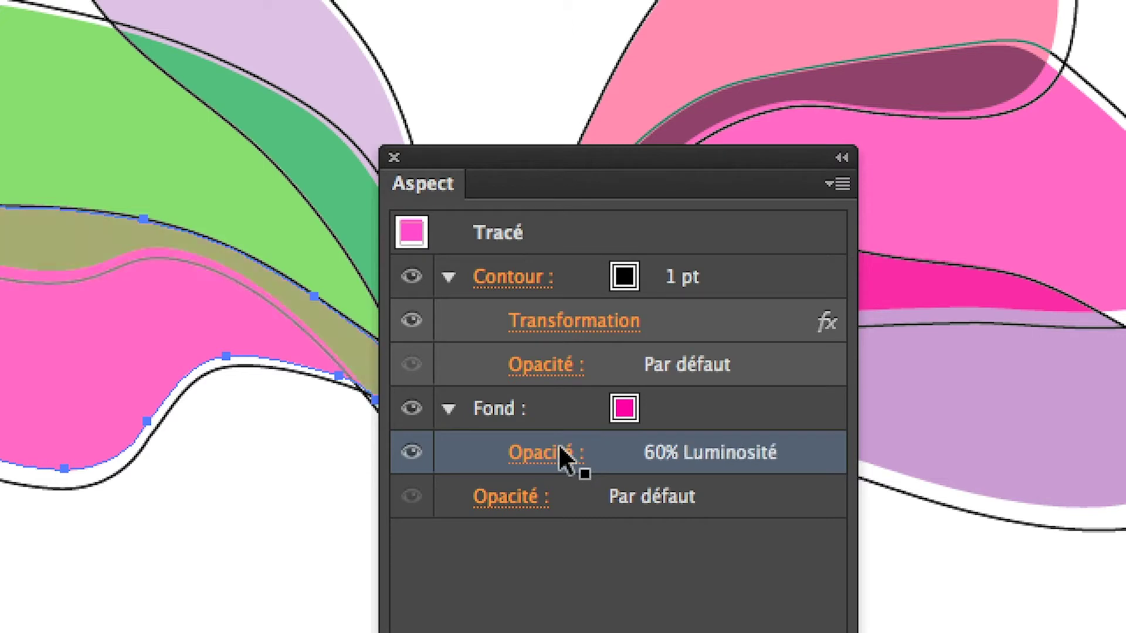
{"action": "key", "text": "Up"}
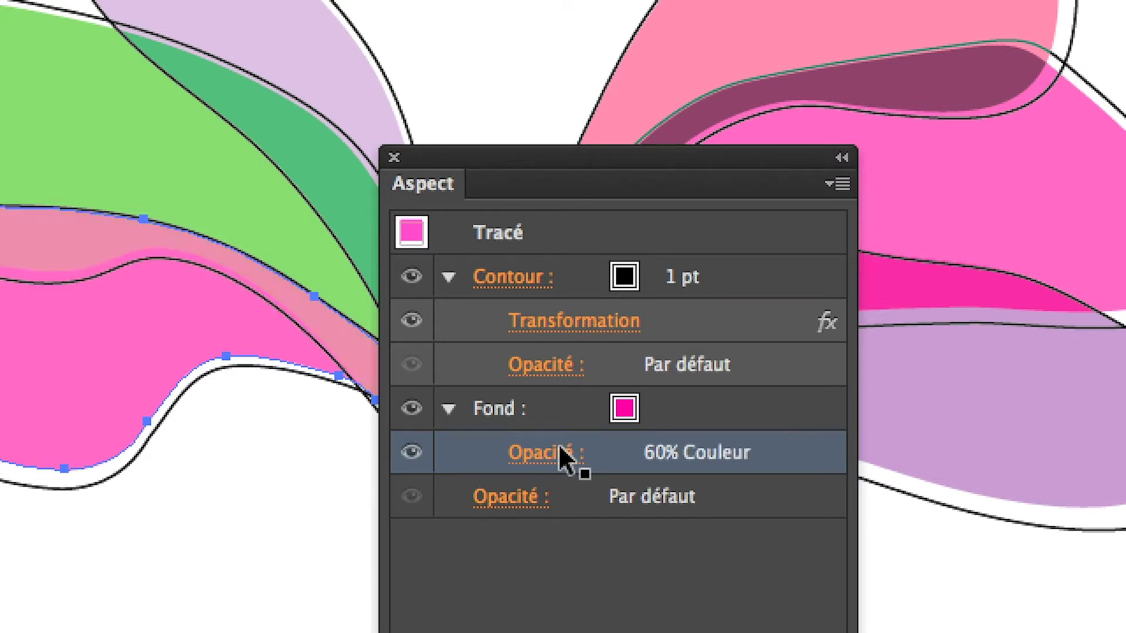
{"action": "key", "text": "Up"}
{"action": "key", "text": "Up"}
{"action": "key", "text": "Up"}
{"action": "key", "text": "Up"}
{"action": "key", "text": "Up"}
{"action": "key", "text": "Up"}
{"action": "key", "text": "Up"}
{"action": "key", "text": "Up"}
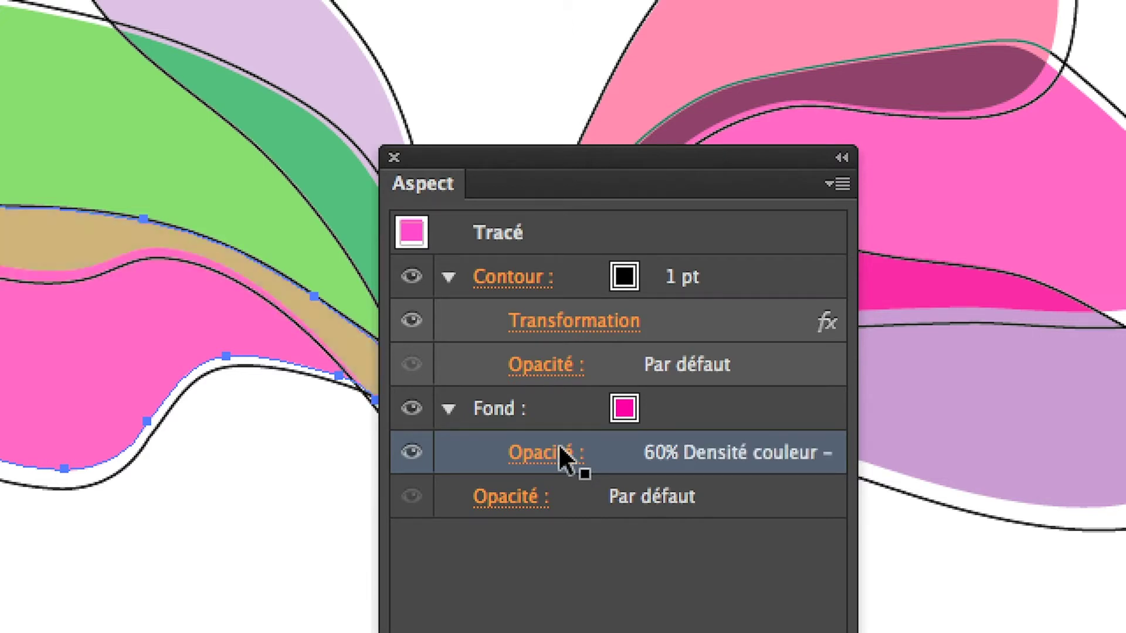
{"action": "key", "text": "Up"}
{"action": "key", "text": "Up"}
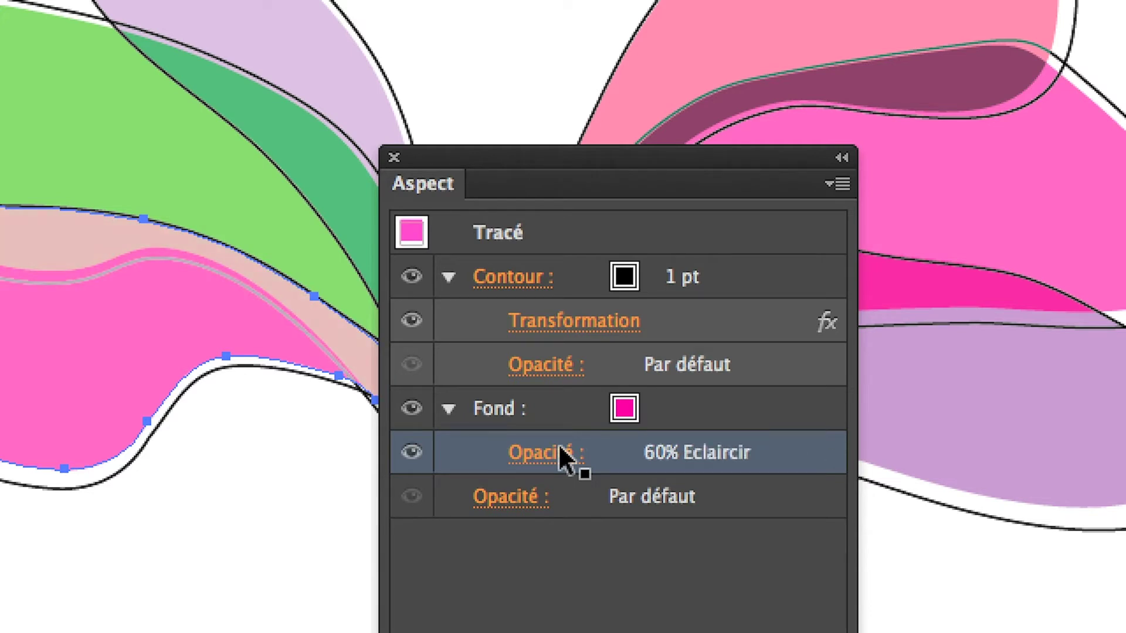
{"action": "key", "text": "Up"}
{"action": "key", "text": "Down"}
{"action": "key", "text": "Up"}
{"action": "key", "text": "Up"}
{"action": "key", "text": "Up"}
{"action": "key", "text": "Up"}
{"action": "key", "text": "Up"}
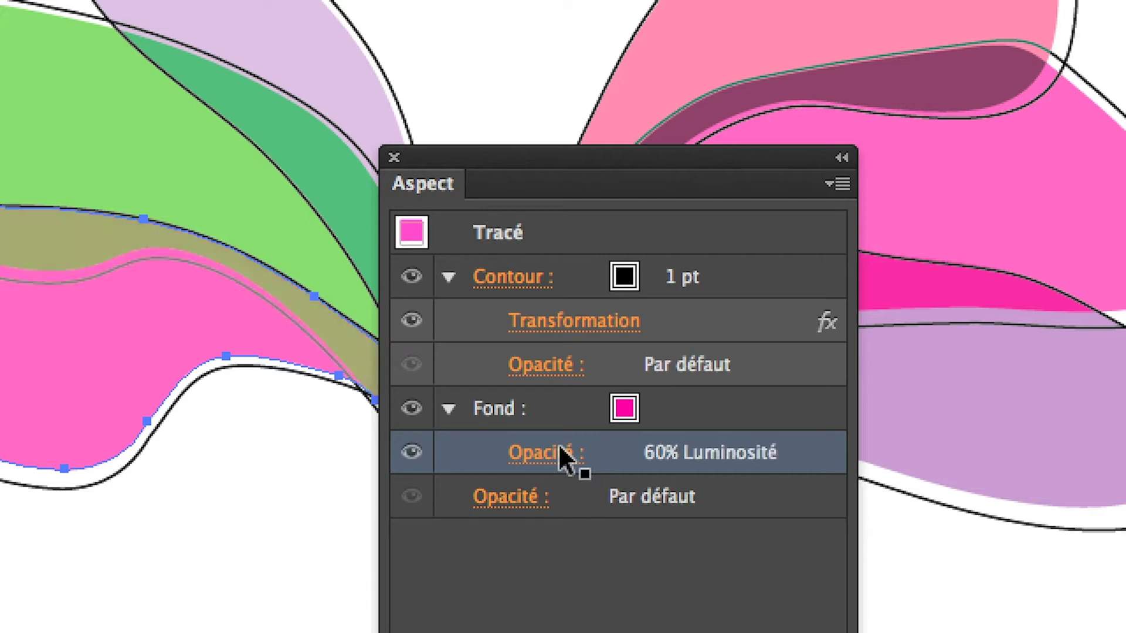
{"action": "key", "text": "Up"}
{"action": "key", "text": "Down"}
{"action": "key", "text": "Up"}
{"action": "key", "text": "Up"}
{"action": "key", "text": "Up"}
{"action": "key", "text": "Up"}
{"action": "key", "text": "Up"}
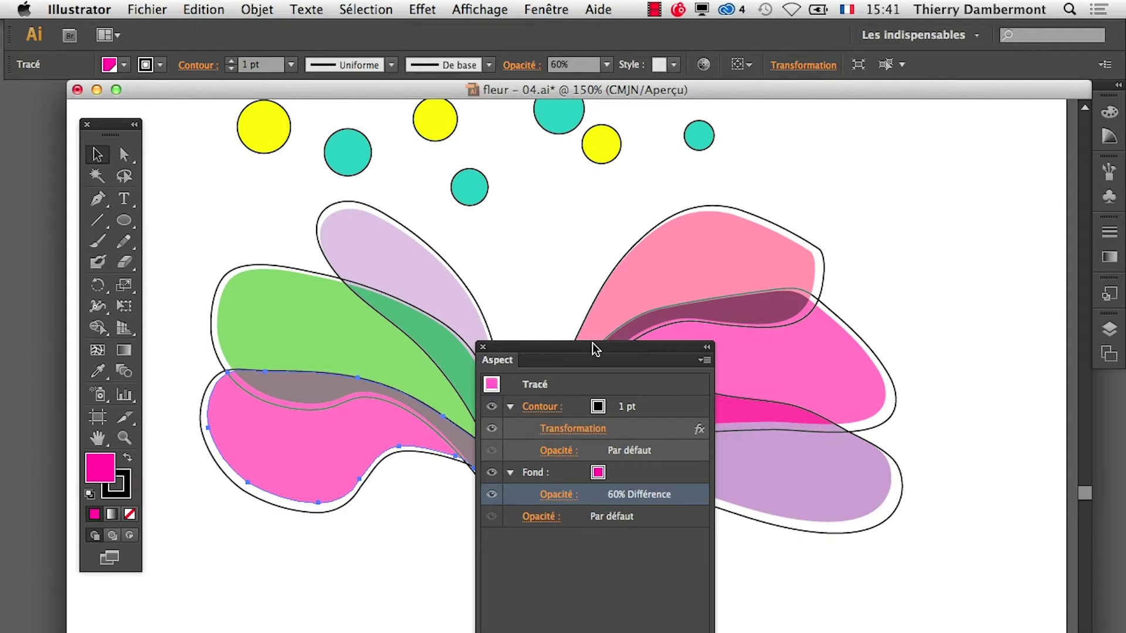
Step: Move the Appearance panel to the top right, clear of the flower, and deselect the pink petal
{"action": "left_click_drag", "start_coordinate": [598, 353], "coordinate": [889, 182]}
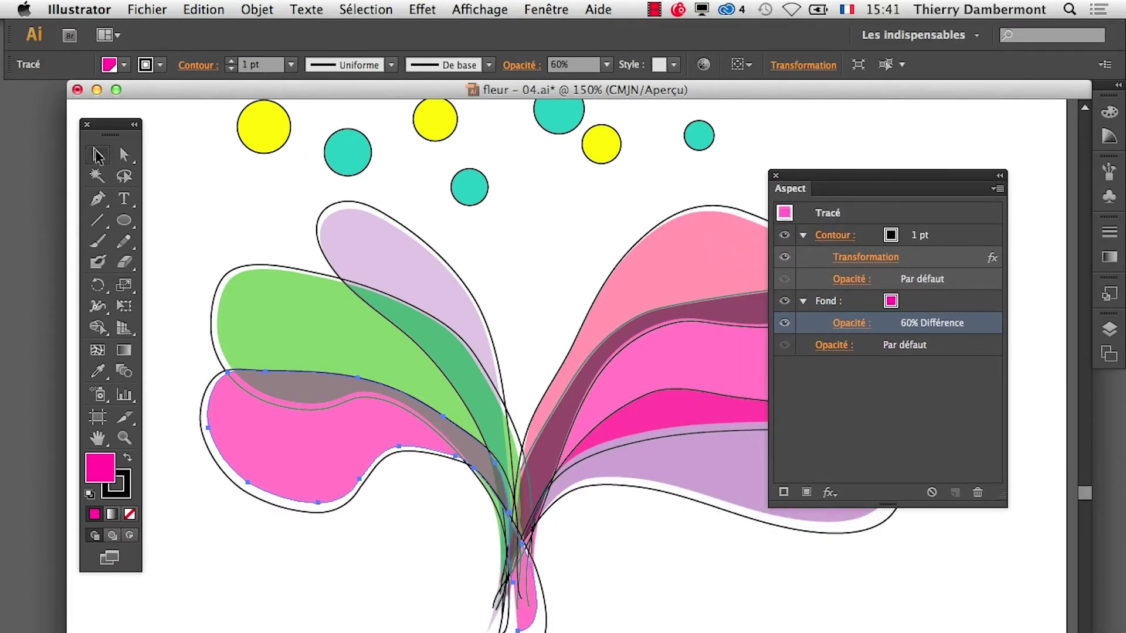
{"action": "left_click", "coordinate": [228, 232]}
{"action": "mouse_move", "coordinate": [896, 175]}
{"action": "left_mouse_down"}
{"action": "mouse_move", "coordinate": [919, 170]}
{"action": "mouse_move", "coordinate": [953, 130]}
{"action": "left_mouse_up"}
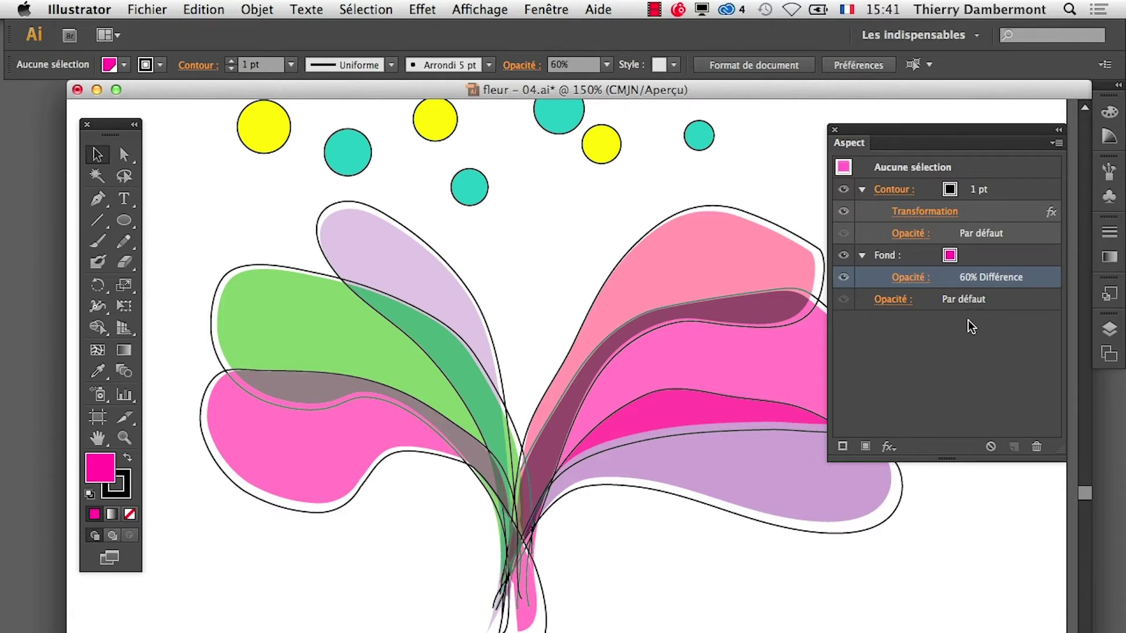
Step: Browse the fill's blend-mode list in Transparence and close it without changing the mode
{"action": "left_click", "coordinate": [909, 279]}
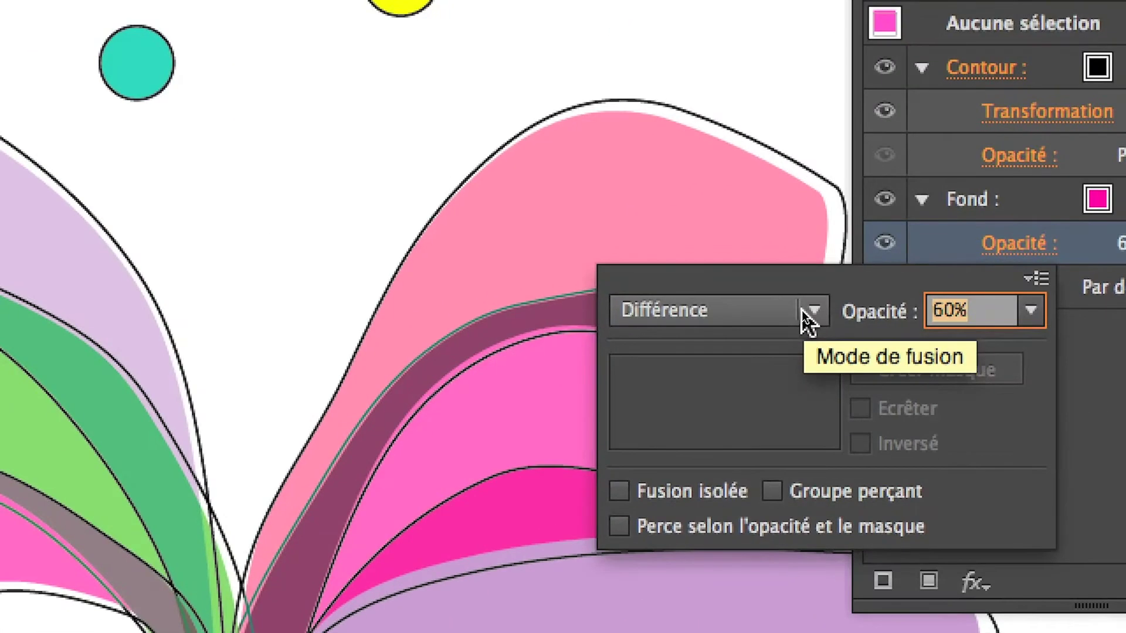
{"action": "left_click", "coordinate": [805, 312]}
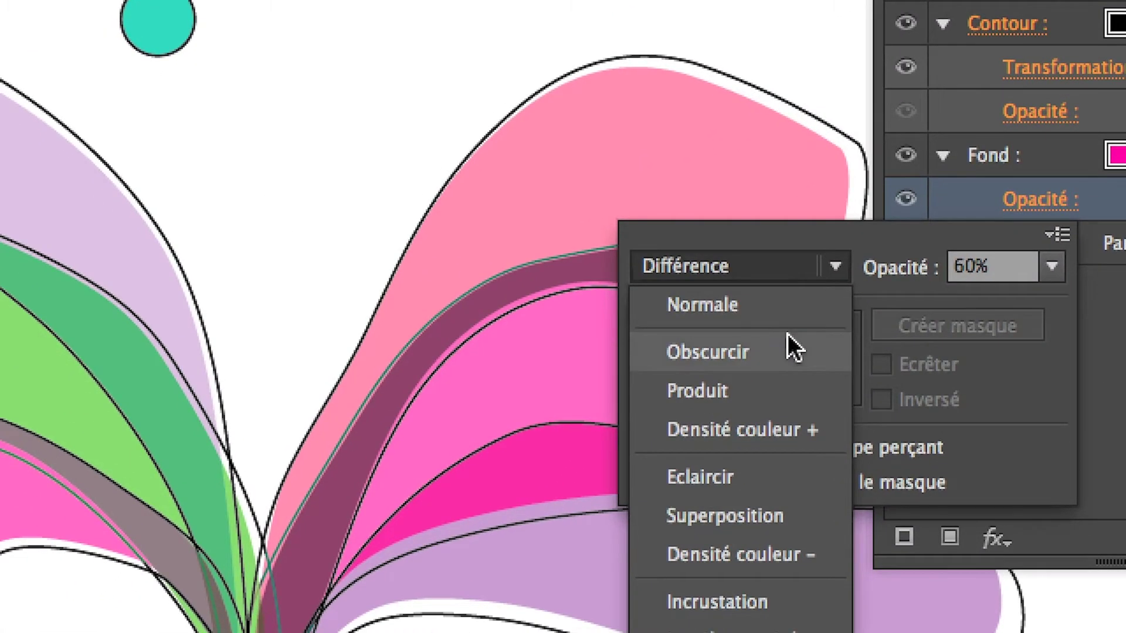
{"action": "key", "text": "Down"}
{"action": "key", "text": "Down"}
{"action": "key", "text": "Down"}
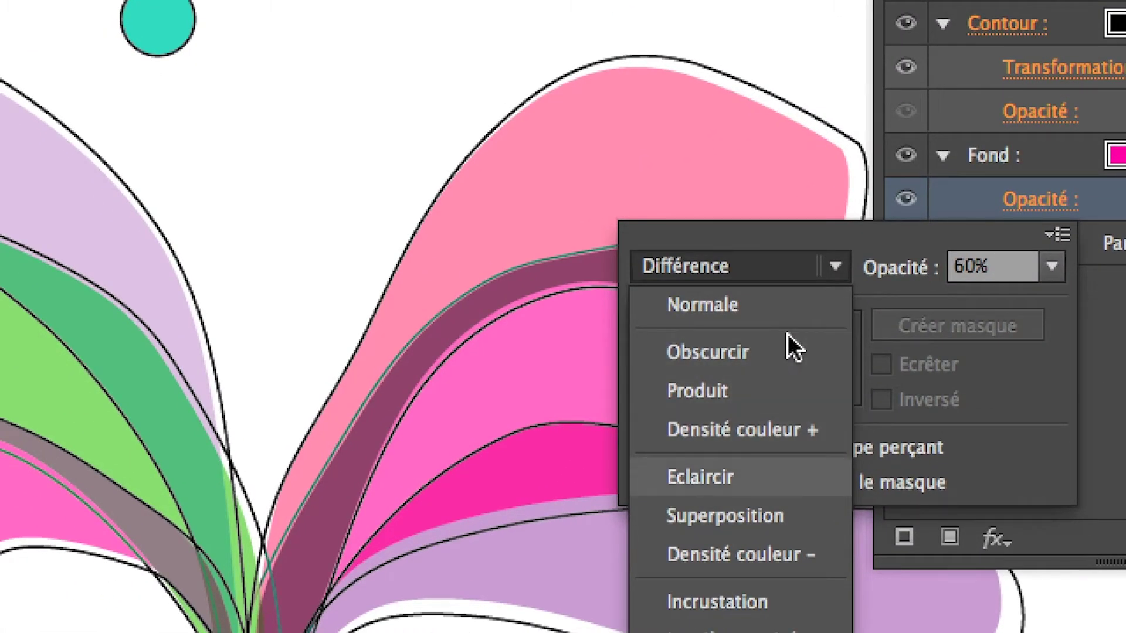
{"action": "key", "text": "Down"}
{"action": "key", "text": "Down"}
{"action": "key", "text": "Up"}
{"action": "key", "text": "Up"}
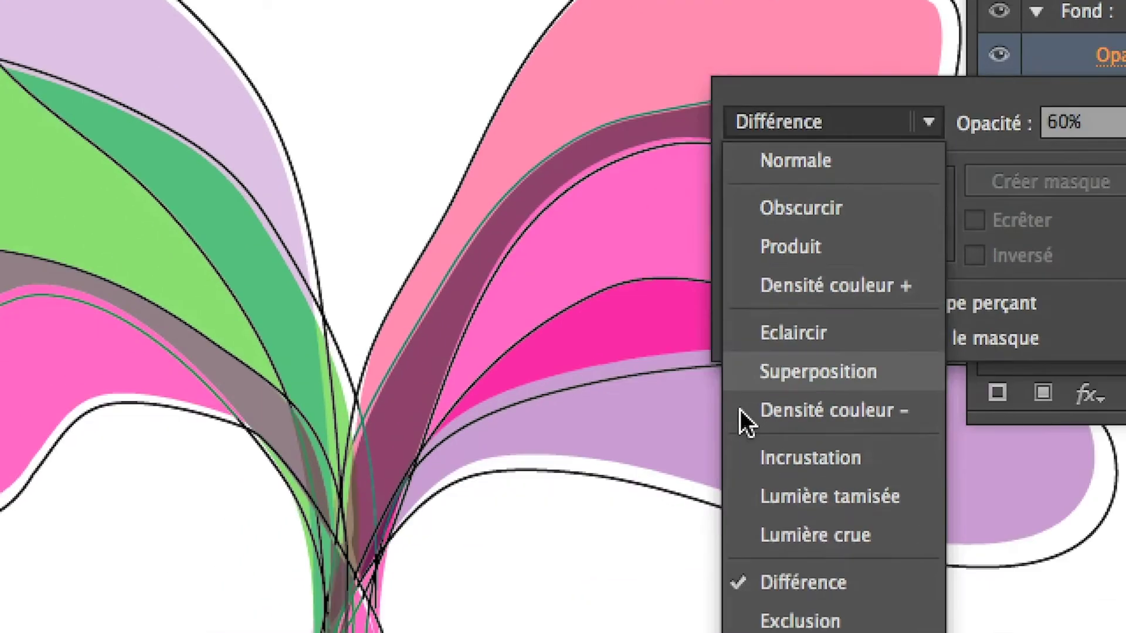
{"action": "key", "text": "Escape"}
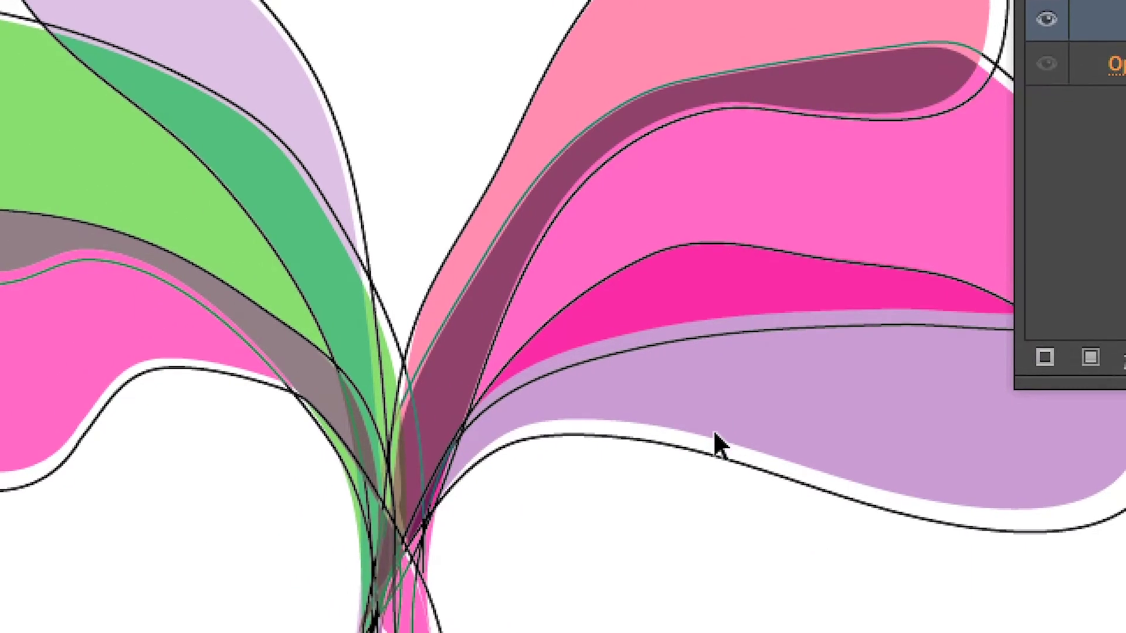
Step: Select the lilac petal and set its fill blend mode to Eclaircir
{"action": "left_click", "coordinate": [715, 426]}
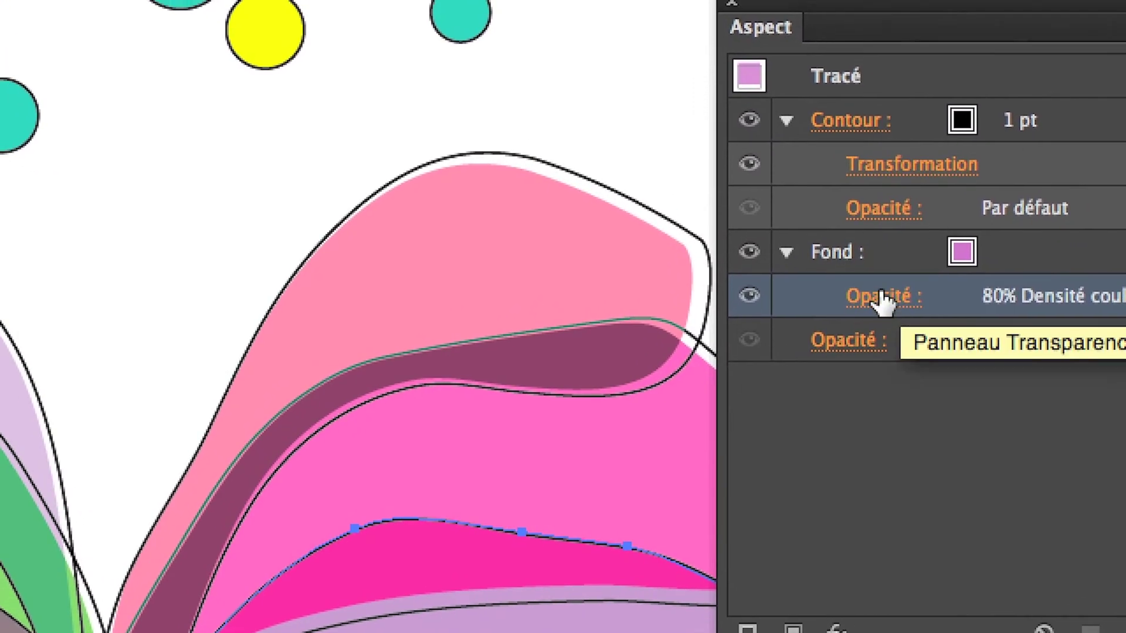
{"action": "left_click", "coordinate": [876, 299]}
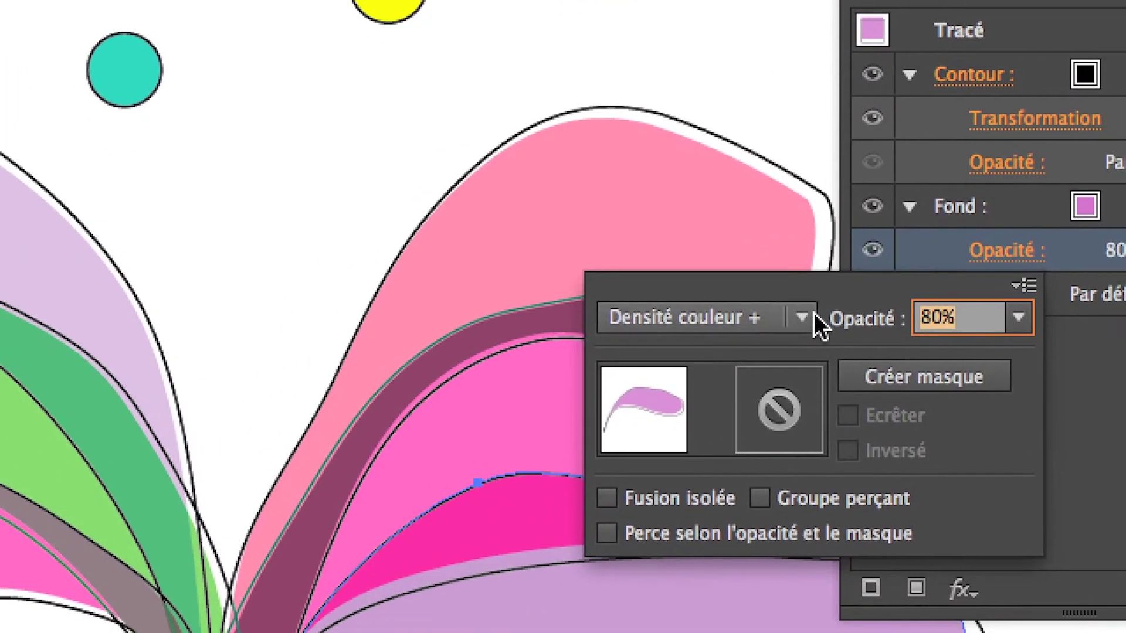
{"action": "left_click", "coordinate": [811, 313]}
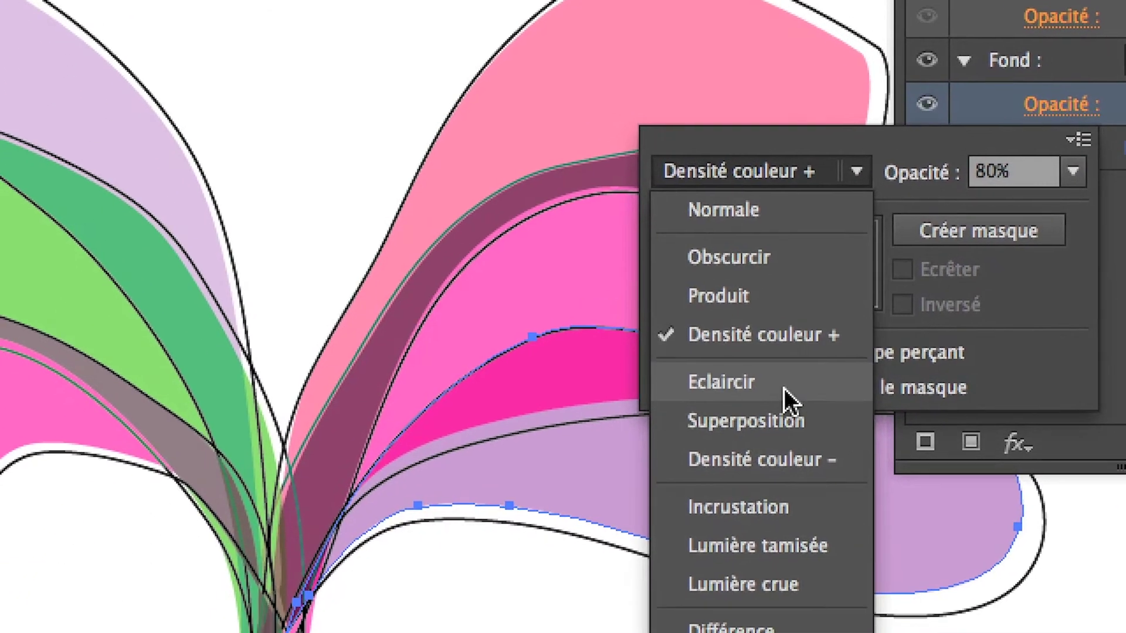
{"action": "left_click", "coordinate": [784, 388]}
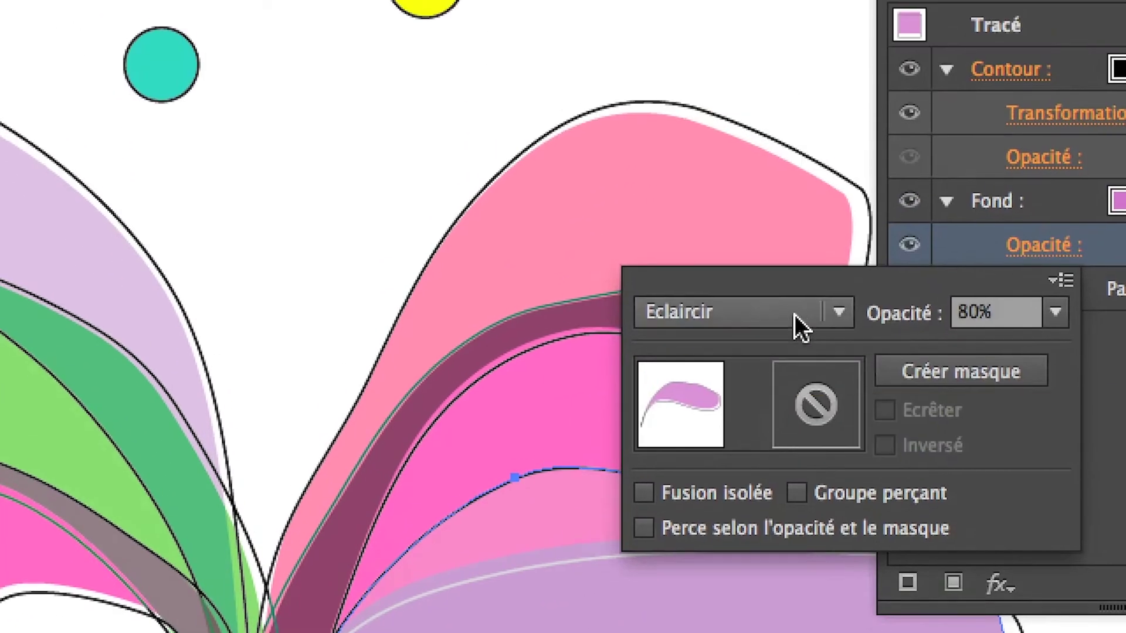
Step: Preview other blend modes on the lilac fill, keeping Eclaircir at 80% opacity
{"action": "left_click", "coordinate": [809, 171]}
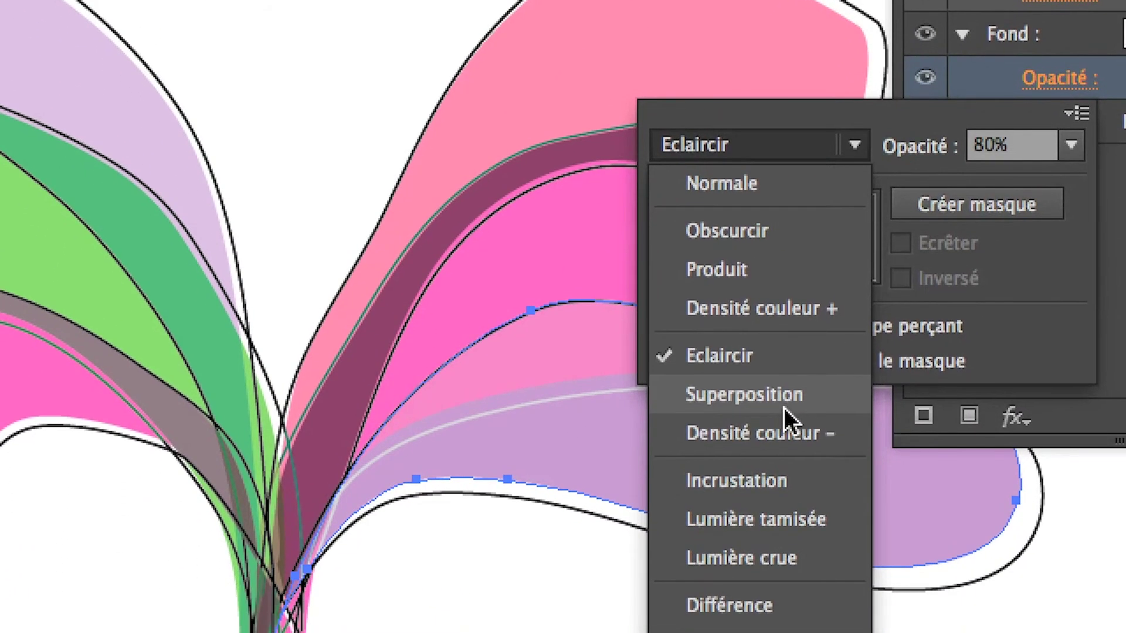
{"action": "key", "text": "Down"}
{"action": "key", "text": "Down"}
{"action": "key", "text": "Down"}
{"action": "key", "text": "Down"}
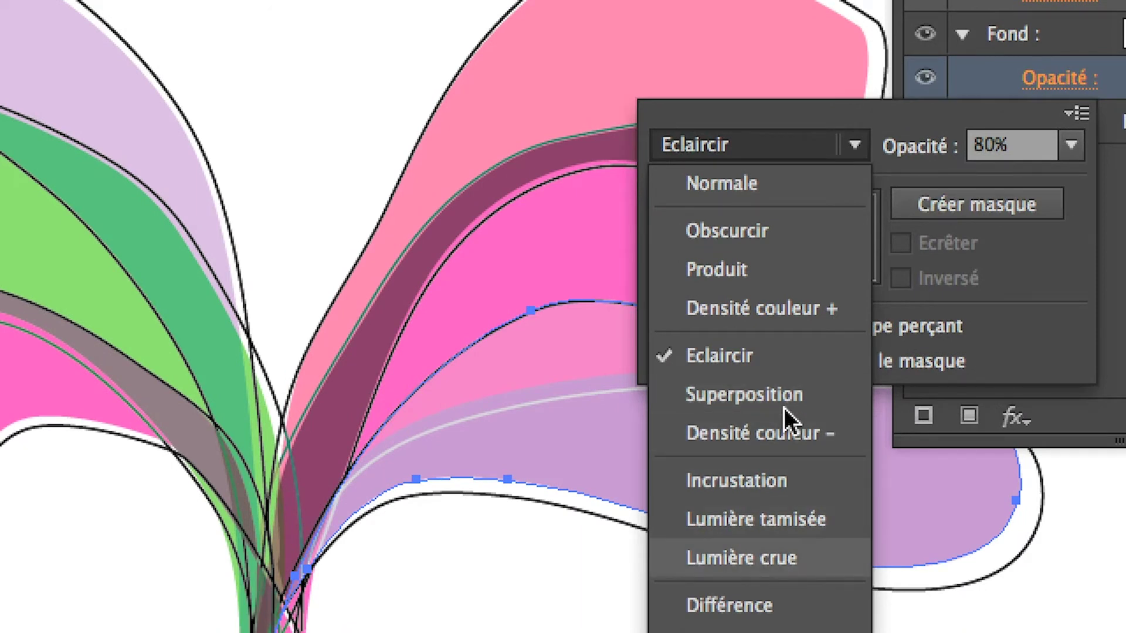
{"action": "key", "text": "Down"}
{"action": "key", "text": "Down"}
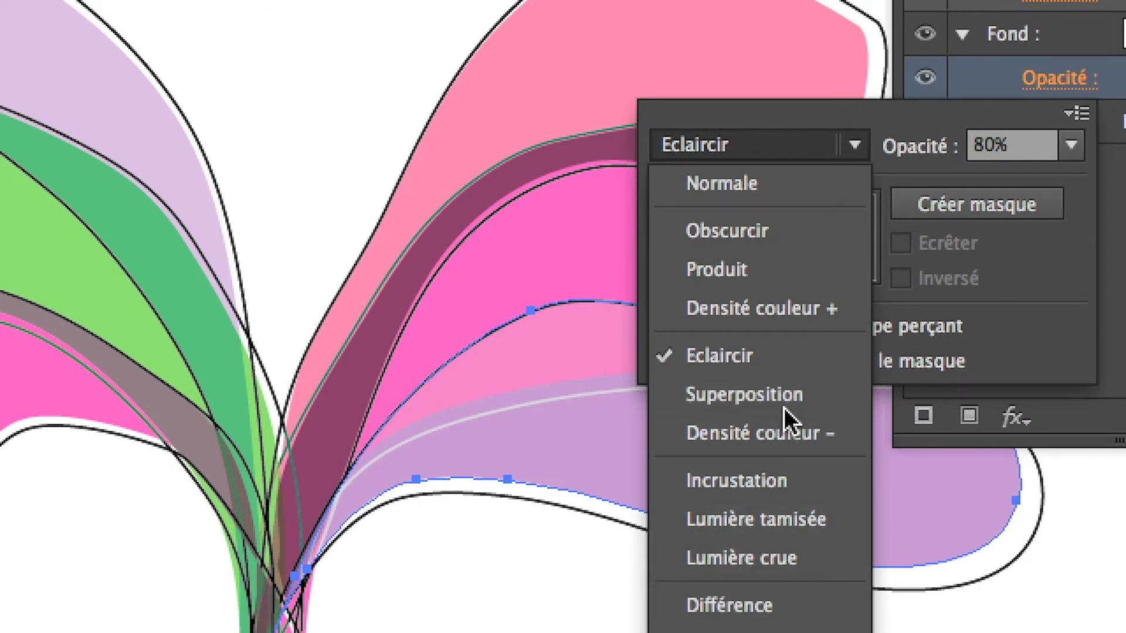
{"action": "key", "text": "Up"}
{"action": "key", "text": "Up"}
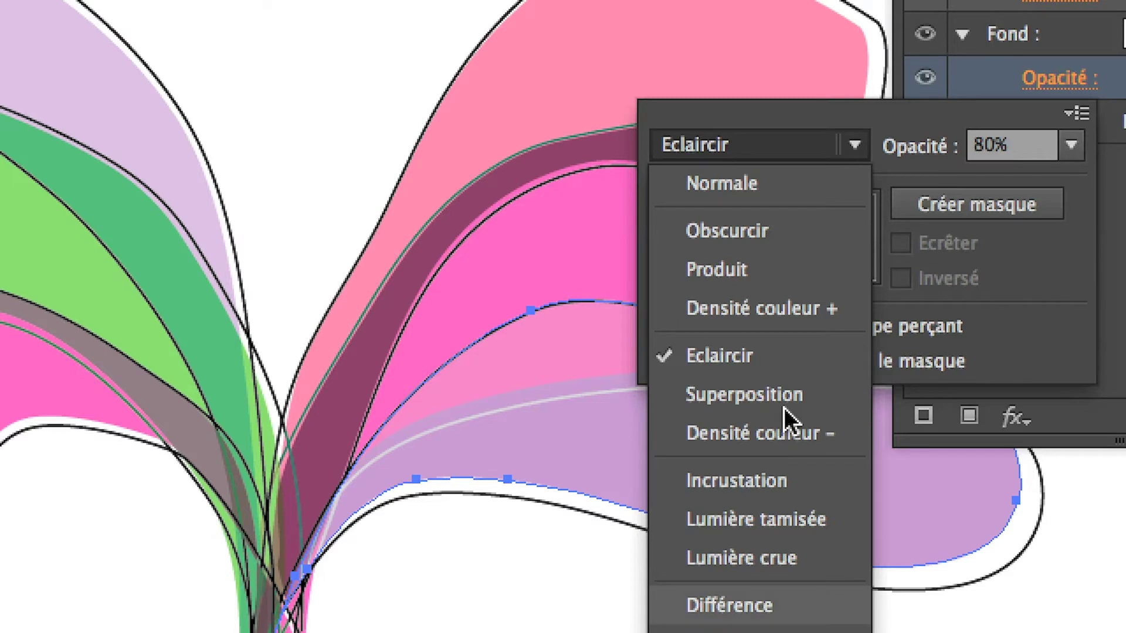
{"action": "key", "text": "Up"}
{"action": "key", "text": "Up"}
{"action": "key", "text": "Up"}
{"action": "key", "text": "Up"}
{"action": "key", "text": "Up"}
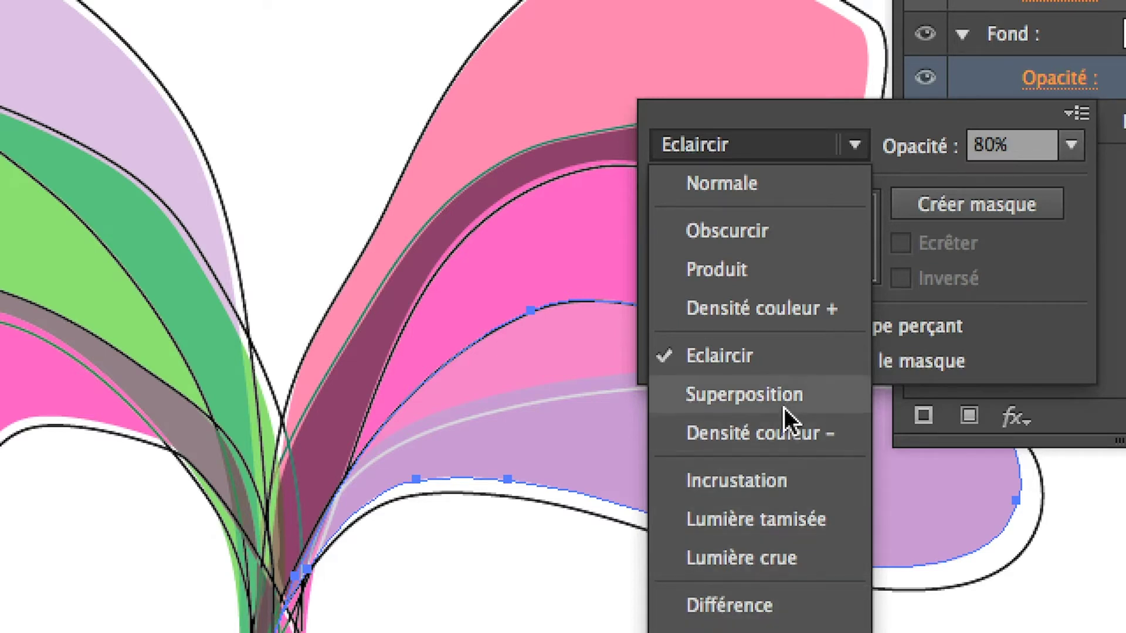
{"action": "key", "text": "Up"}
{"action": "key", "text": "Up"}
{"action": "key", "text": "Up"}
{"action": "key", "text": "Up"}
{"action": "key", "text": "Up"}
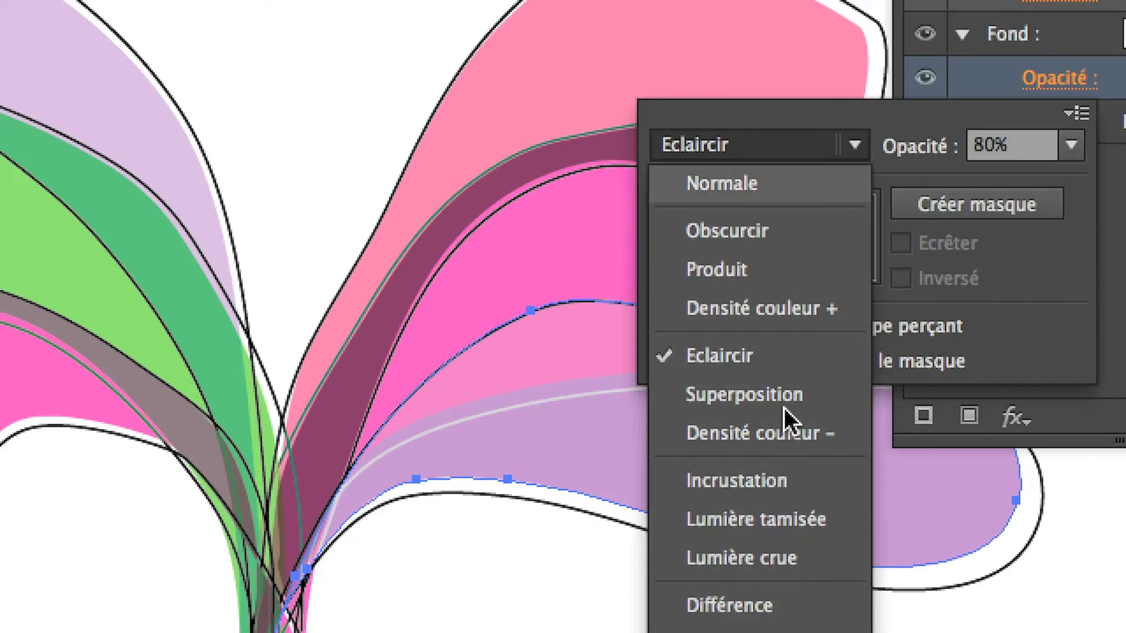
{"action": "key", "text": "Down"}
{"action": "key", "text": "Down"}
{"action": "key", "text": "Down"}
{"action": "key", "text": "Down"}
{"action": "key", "text": "Down"}
{"action": "key", "text": "Down"}
{"action": "key", "text": "Down"}
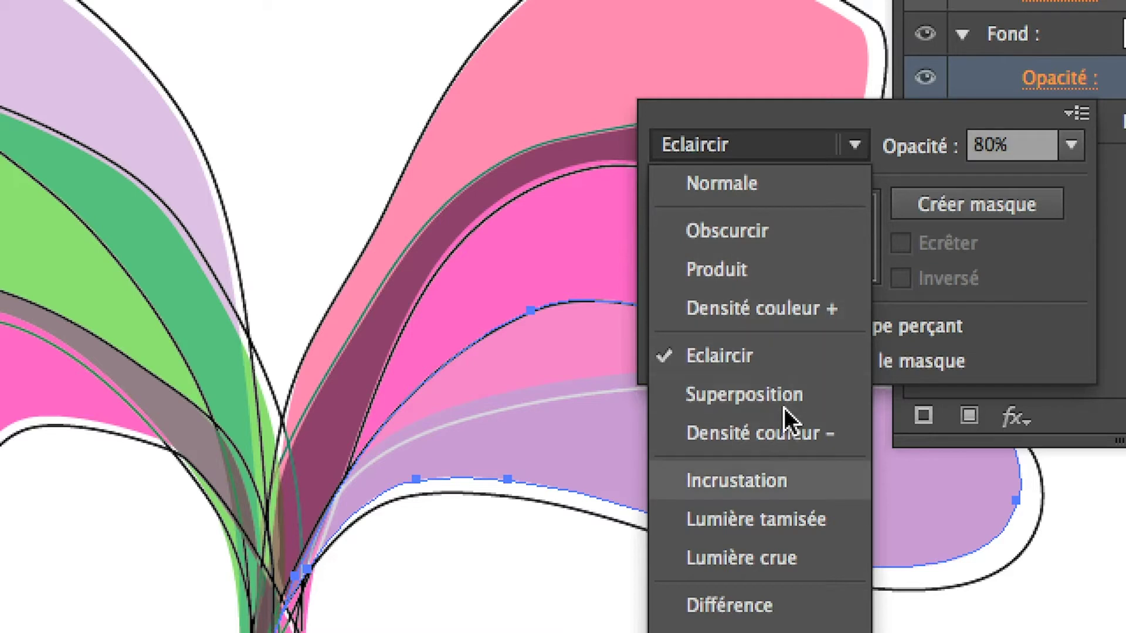
{"action": "key", "text": "Down"}
{"action": "key", "text": "Down"}
{"action": "key", "text": "Down"}
{"action": "key", "text": "Down"}
{"action": "key", "text": "Down"}
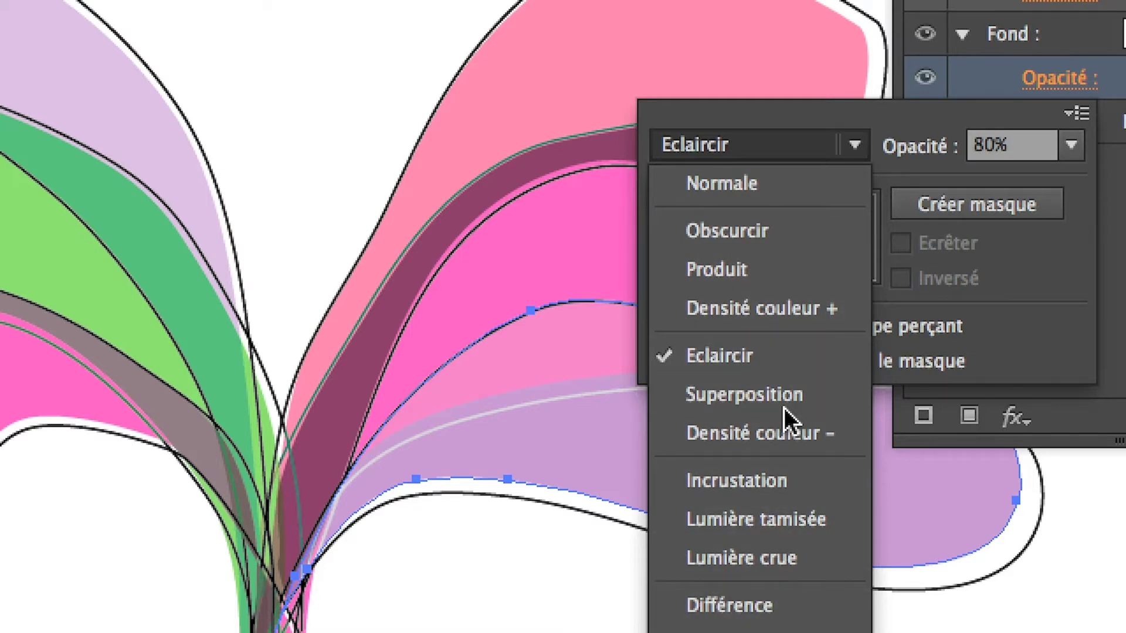
{"action": "key", "text": "Up"}
{"action": "key", "text": "Up"}
{"action": "key", "text": "Up"}
{"action": "key", "text": "Up"}
{"action": "key", "text": "Up"}
{"action": "key", "text": "Down"}
{"action": "key", "text": "Down"}
{"action": "key", "text": "Down"}
{"action": "key", "text": "Down"}
{"action": "key", "text": "Up"}
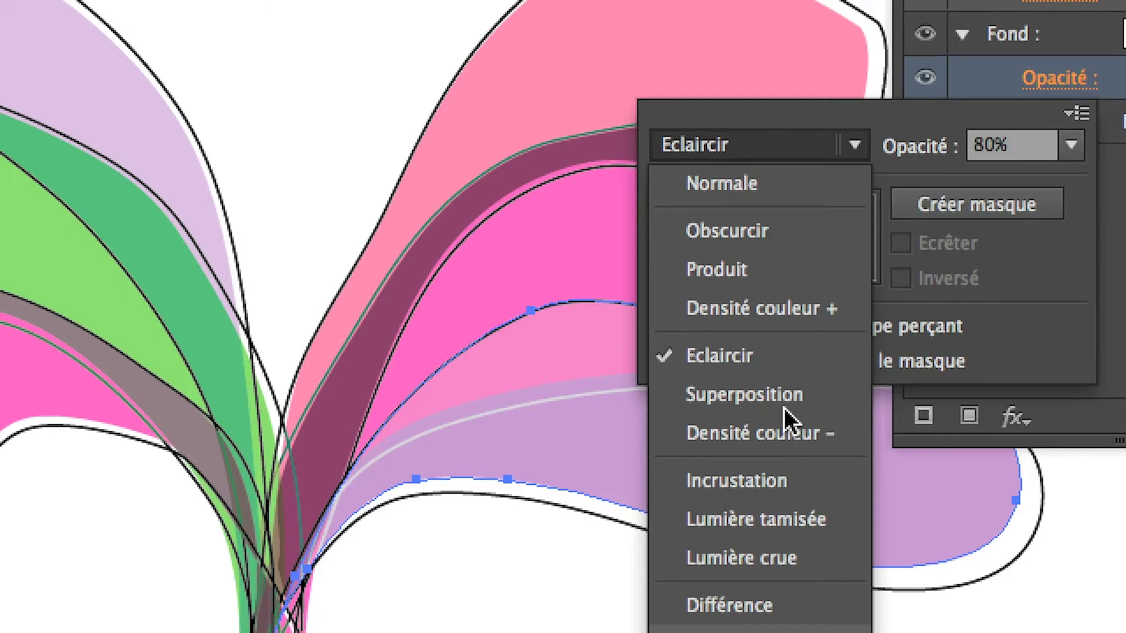
{"action": "key", "text": "Up"}
{"action": "key", "text": "Up"}
{"action": "key", "text": "Up"}
{"action": "key", "text": "Up"}
{"action": "key", "text": "Up"}
{"action": "key", "text": "Up"}
{"action": "key", "text": "Up"}
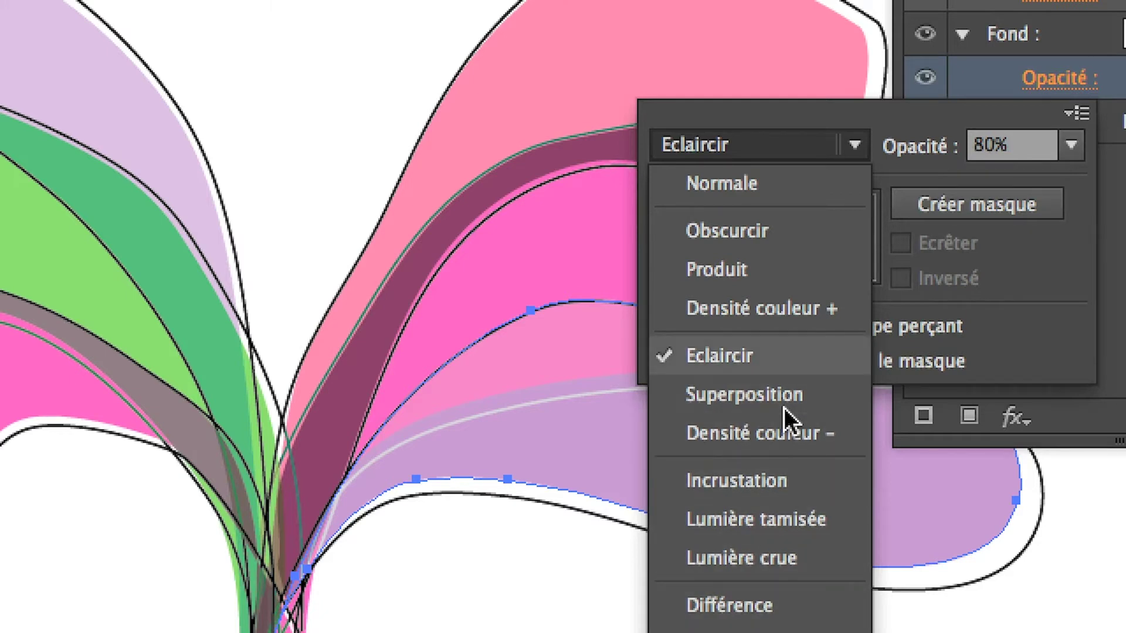
{"action": "key", "text": "Up"}
{"action": "key", "text": "Up"}
{"action": "key", "text": "Up"}
{"action": "key", "text": "Down"}
{"action": "key", "text": "Up"}
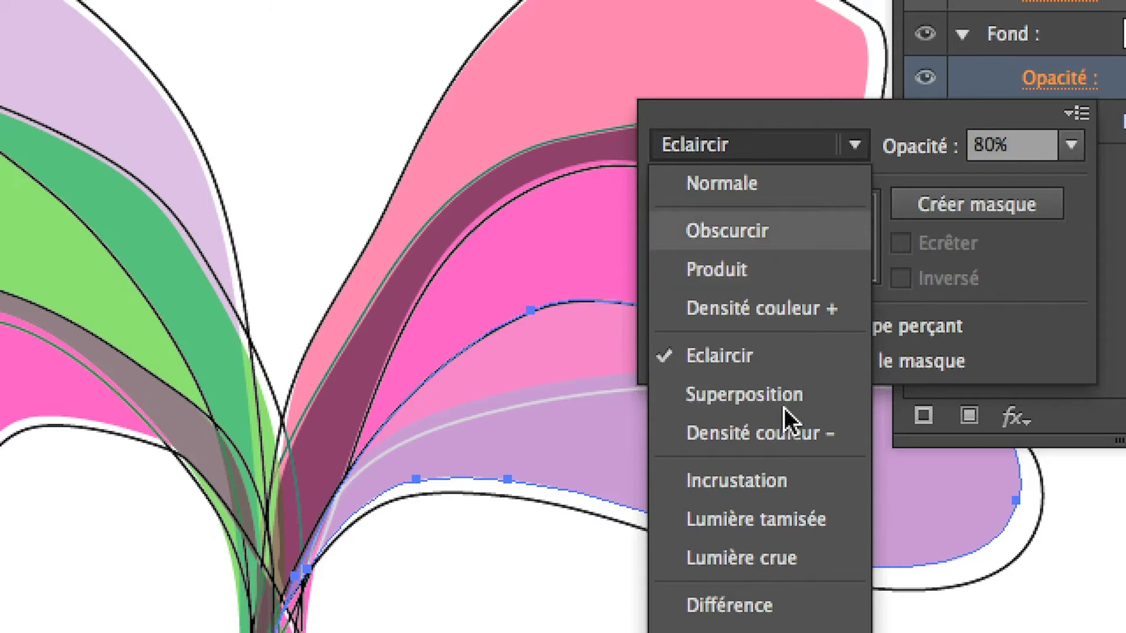
{"action": "key", "text": "Up"}
{"action": "key", "text": "Down"}
{"action": "key", "text": "Down"}
{"action": "key", "text": "Down"}
{"action": "key", "text": "Down"}
{"action": "key", "text": "Down"}
{"action": "key", "text": "Down"}
{"action": "key", "text": "Down"}
{"action": "key", "text": "Down"}
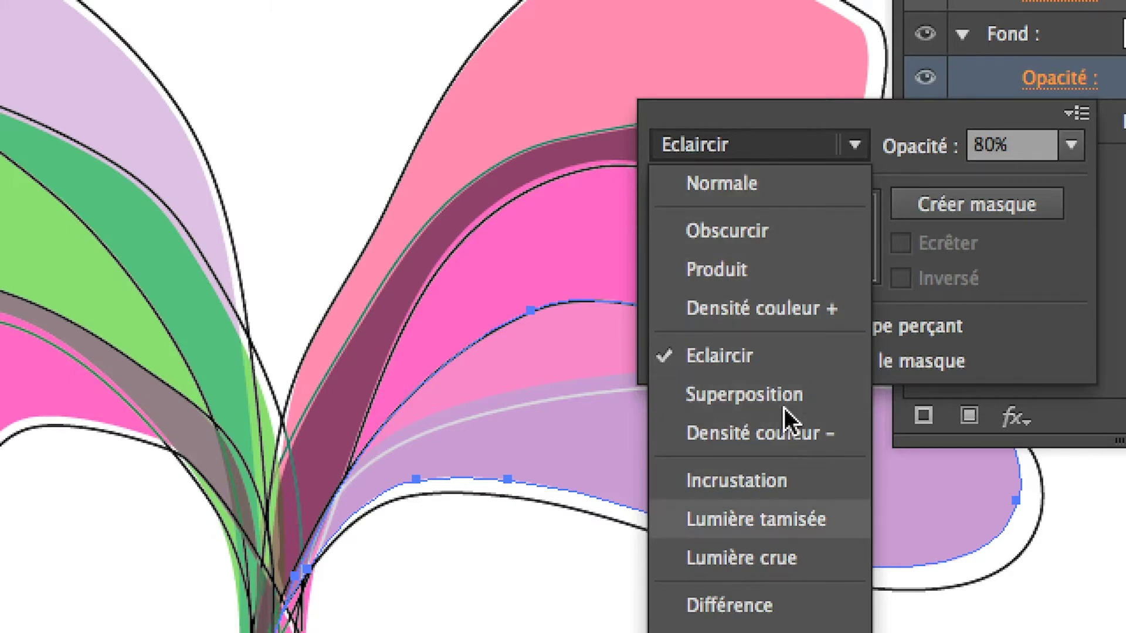
{"action": "key", "text": "Down"}
{"action": "key", "text": "Down"}
{"action": "key", "text": "Down"}
{"action": "key", "text": "Up"}
{"action": "key", "text": "Up"}
{"action": "key", "text": "Up"}
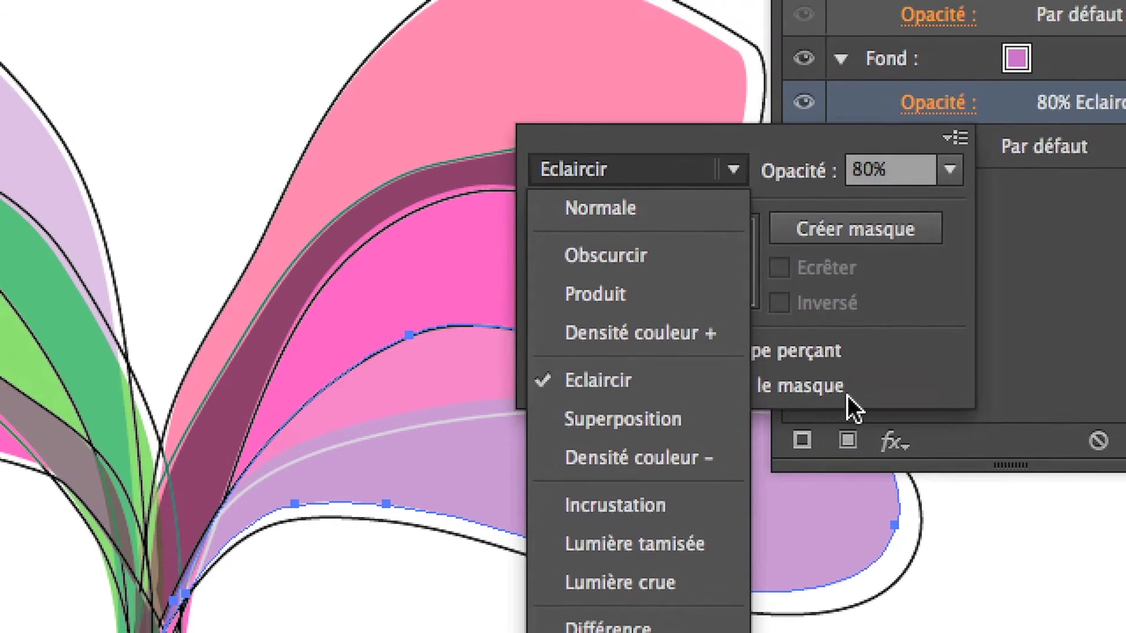
{"action": "key", "text": "Escape"}
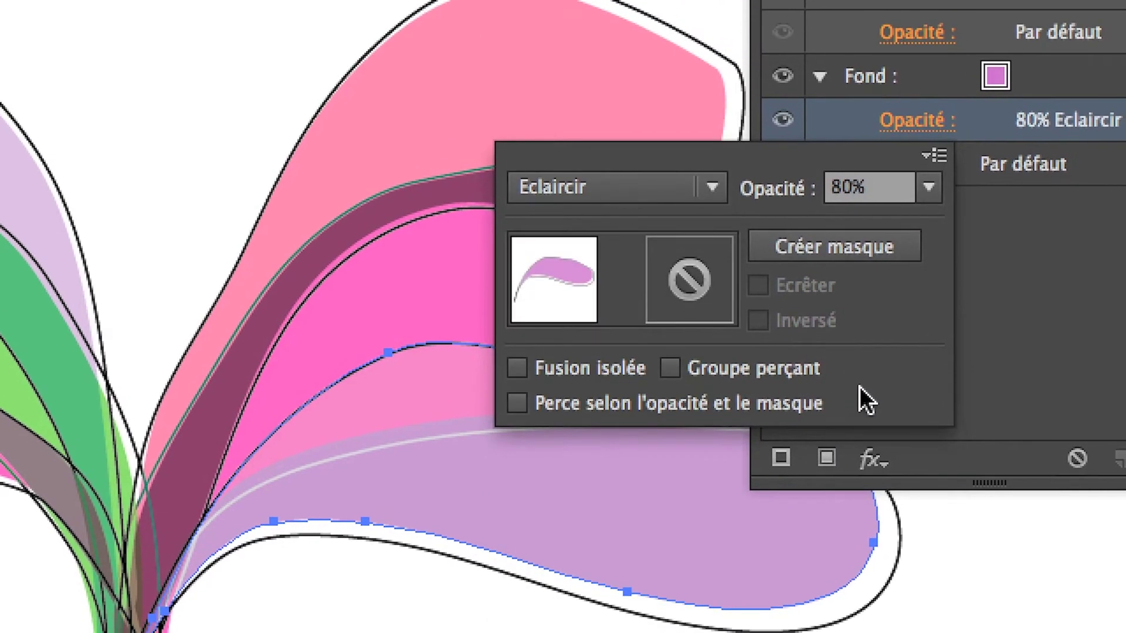
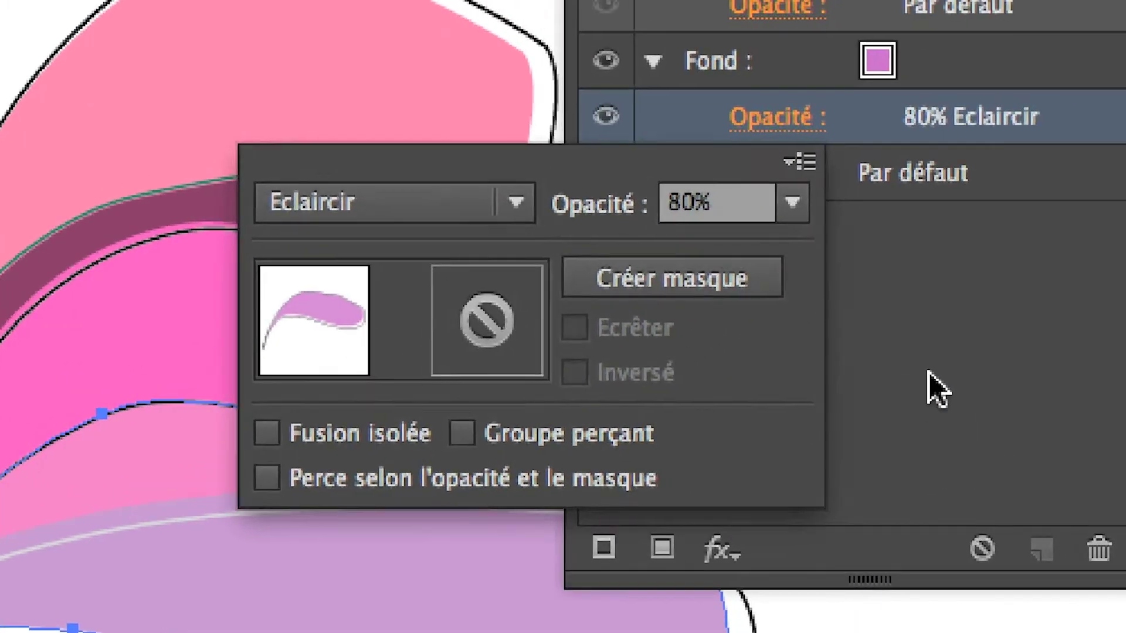
Step: Close the transparency pop-up, set fill to None and select the Star tool
{"action": "left_click", "coordinate": [937, 390]}
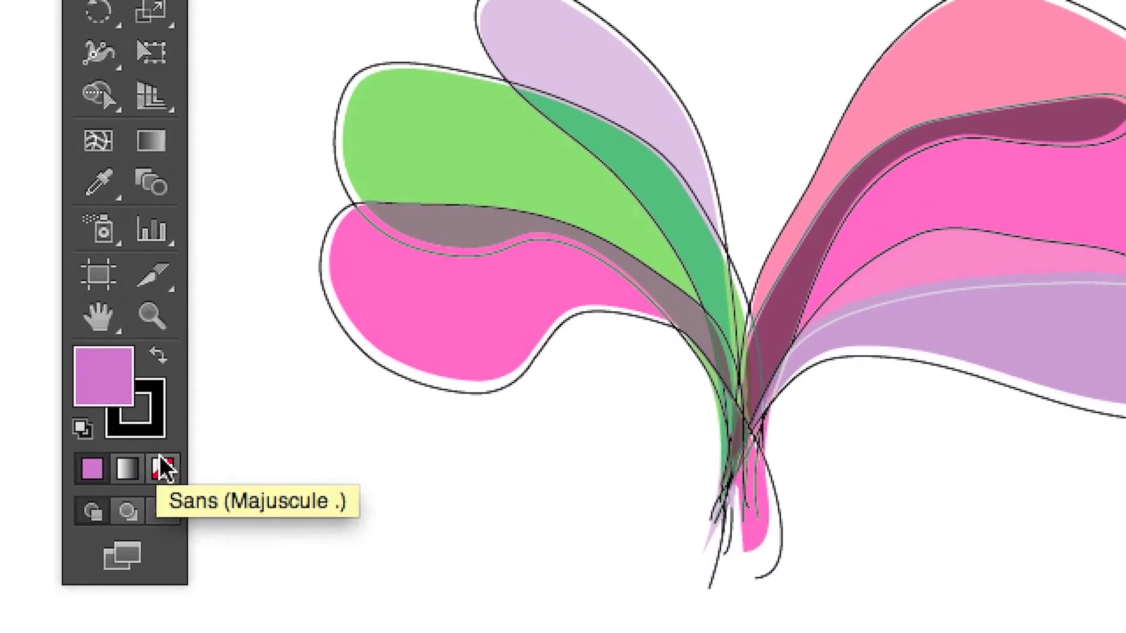
{"action": "left_click", "coordinate": [180, 499]}
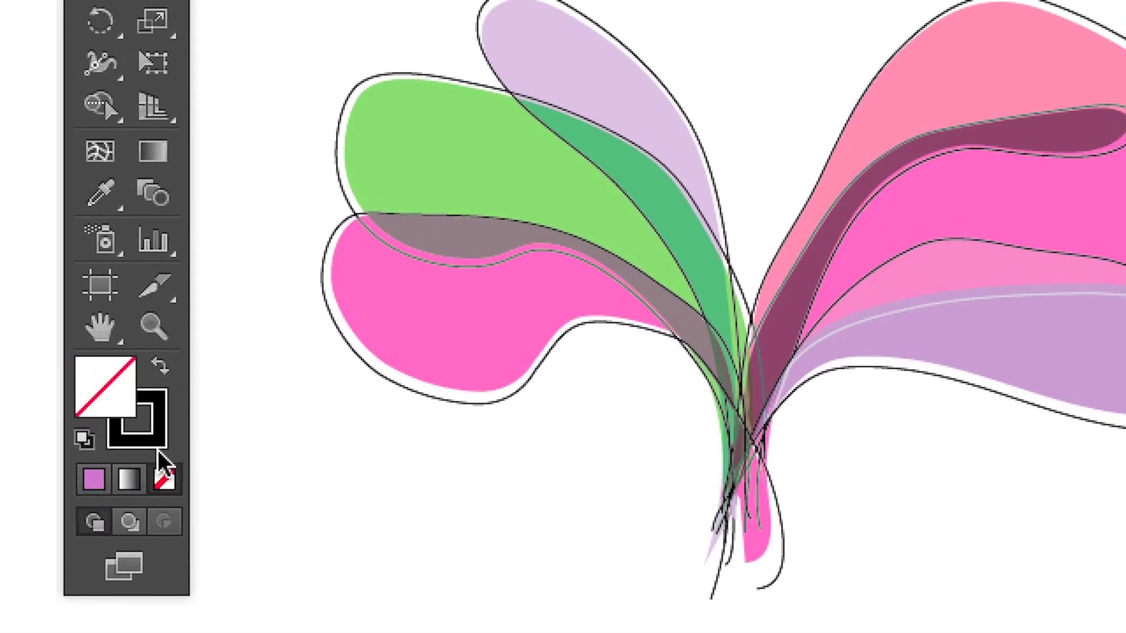
{"action": "key", "text": "x"}
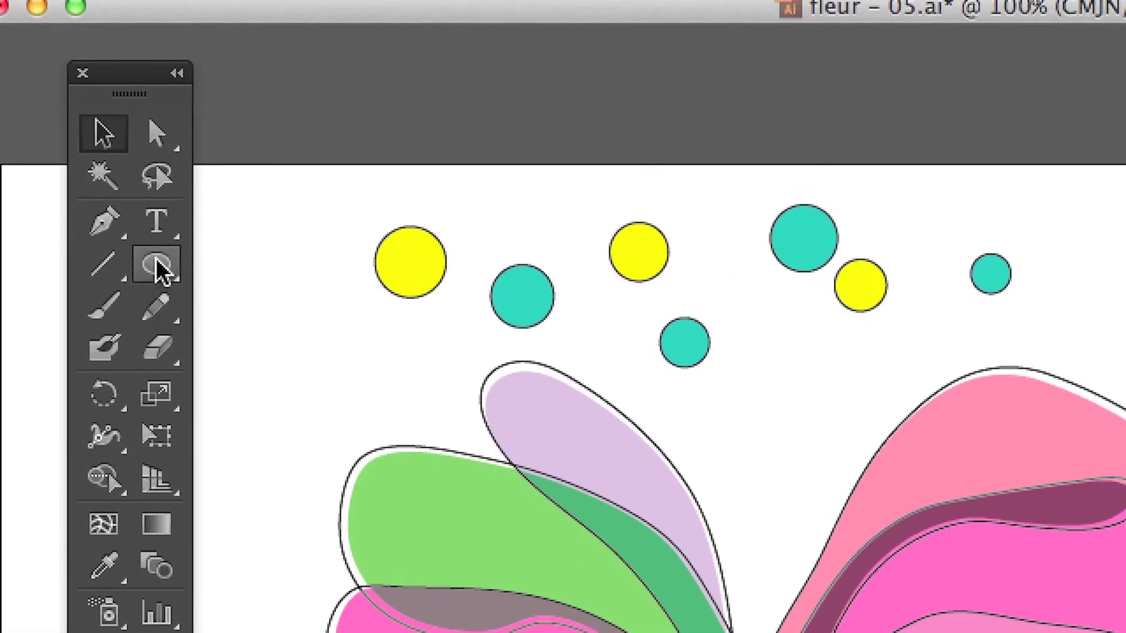
{"action": "left_click", "coordinate": [157, 267]}
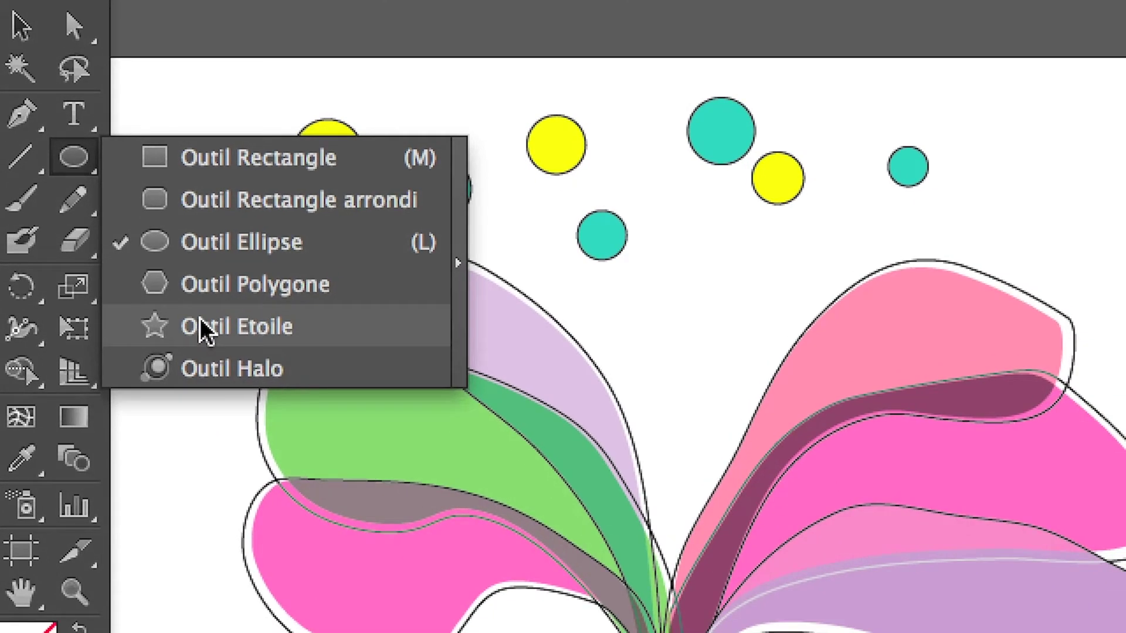
{"action": "left_click", "coordinate": [202, 327]}
Step: Draw unfilled stars left of and among the circles, undoing misplaced attempts
{"action": "left_click_drag", "start_coordinate": [199, 172], "coordinate": [232, 203]}
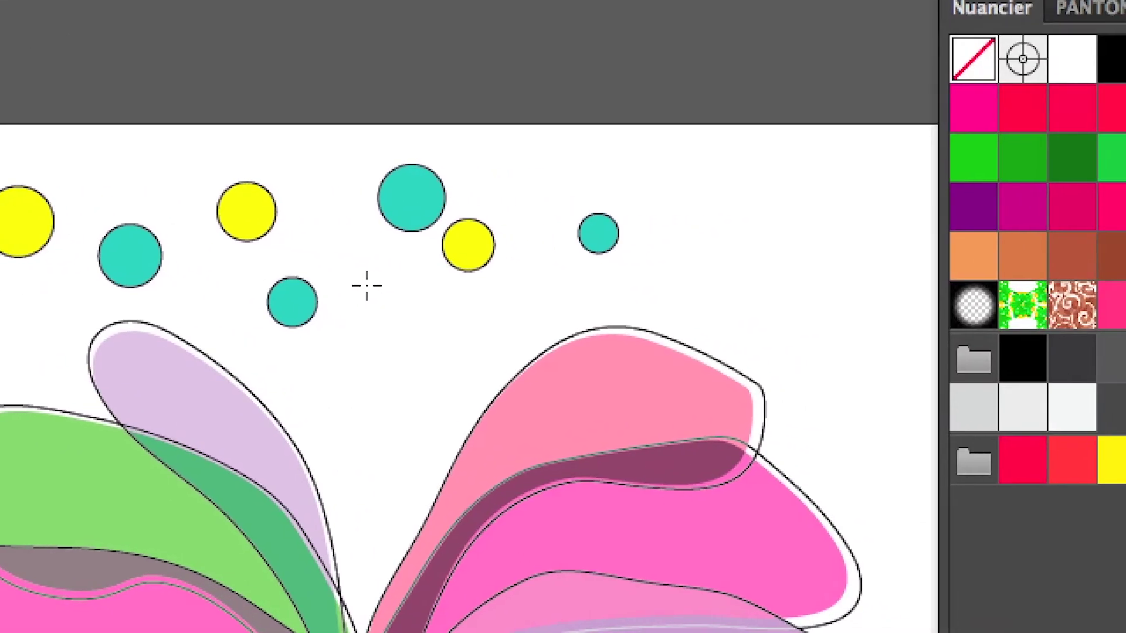
{"action": "left_click_drag", "start_coordinate": [432, 286], "coordinate": [471, 321]}
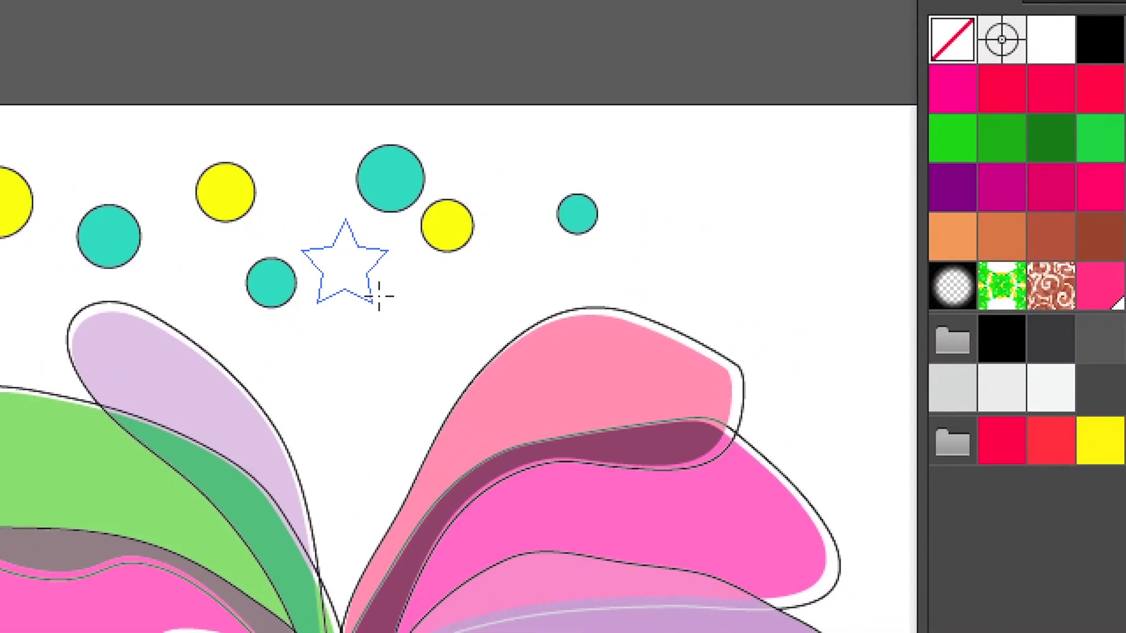
{"action": "key", "text": "super+z"}
{"action": "left_click_drag", "start_coordinate": [430, 257], "coordinate": [431, 261]}
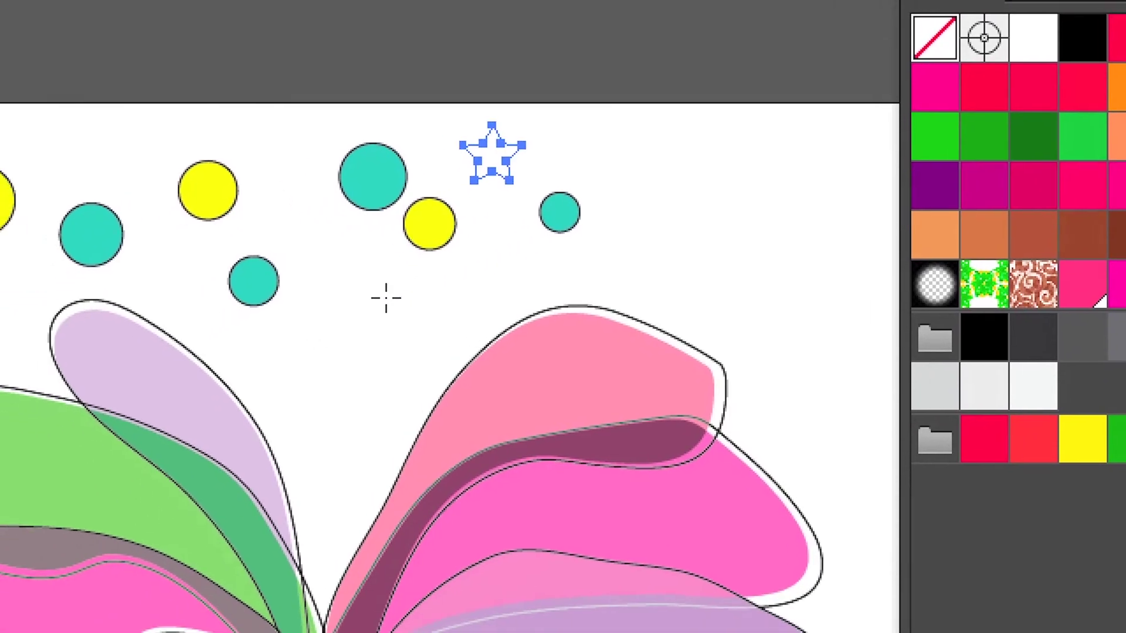
{"action": "key", "text": "super+z"}
{"action": "left_click_drag", "start_coordinate": [461, 323], "coordinate": [485, 353]}
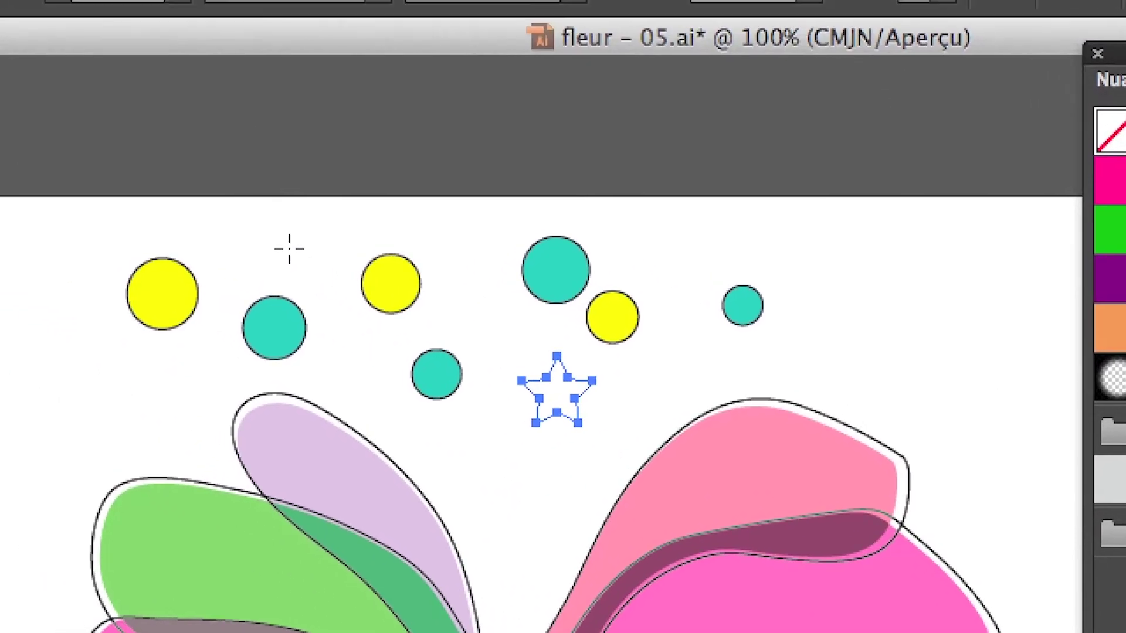
{"action": "key", "text": "super+z"}
{"action": "left_click_drag", "start_coordinate": [190, 183], "coordinate": [212, 198]}
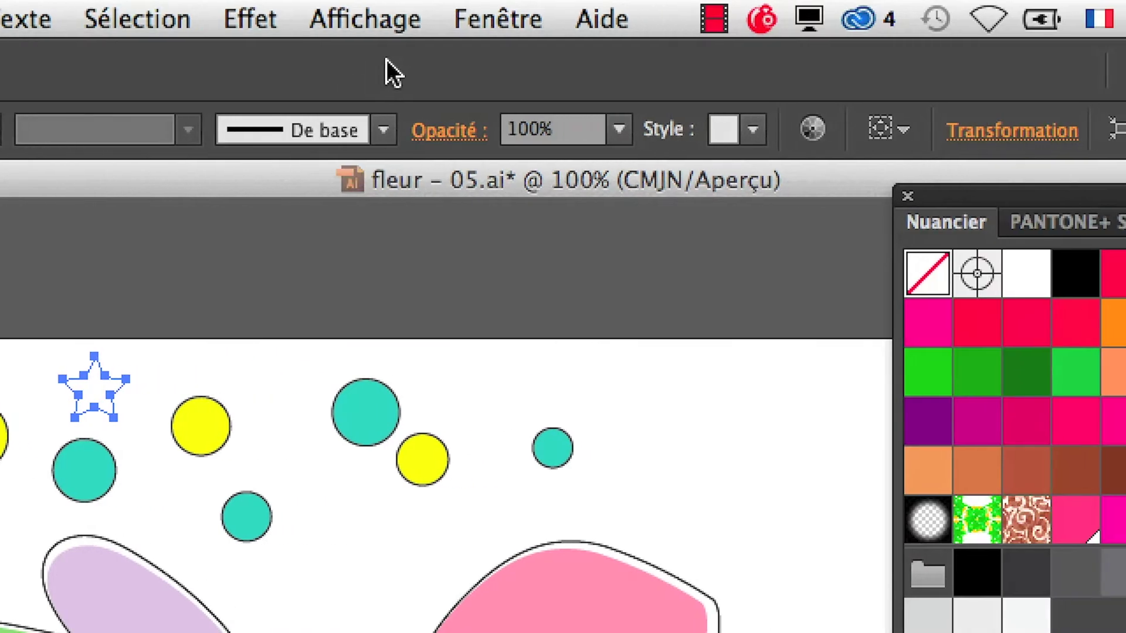
{"action": "left_click", "coordinate": [389, 28]}
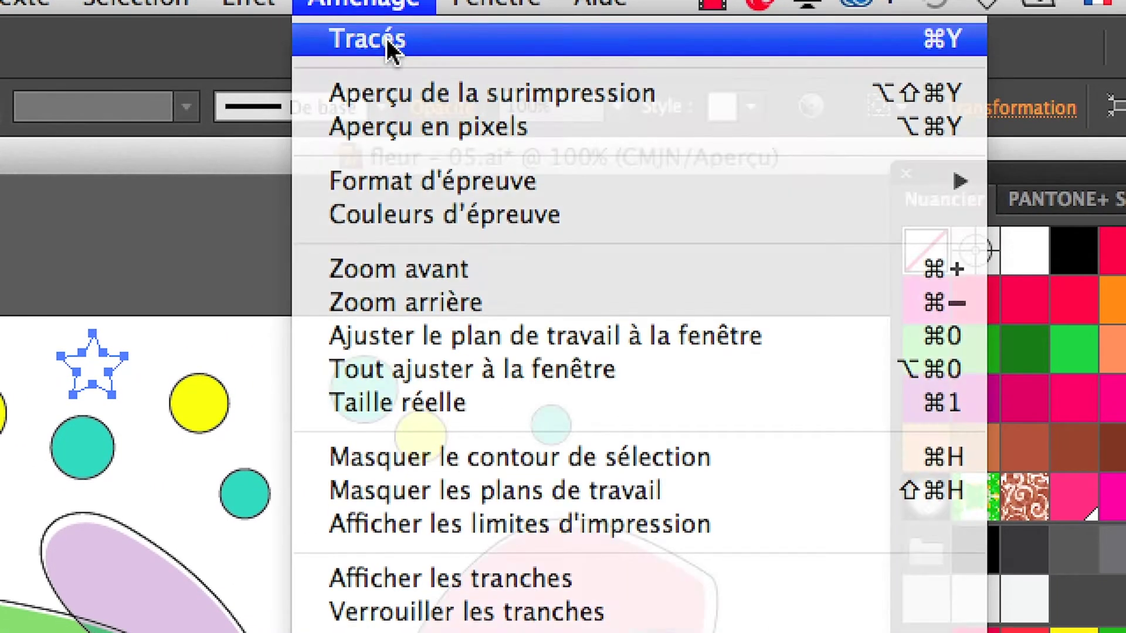
Step: In outline view, Shift-select the four stars, then return to coloured preview
{"action": "left_click", "coordinate": [375, 59]}
{"action": "left_click", "coordinate": [109, 187]}
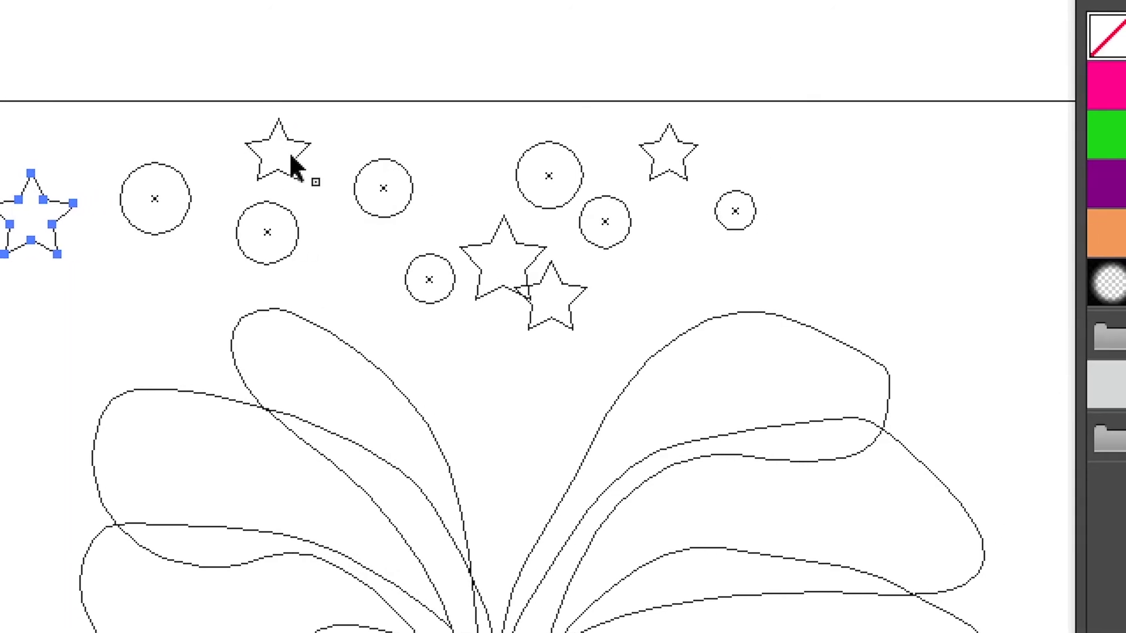
{"action": "left_click", "coordinate": [294, 166], "text": "shift"}
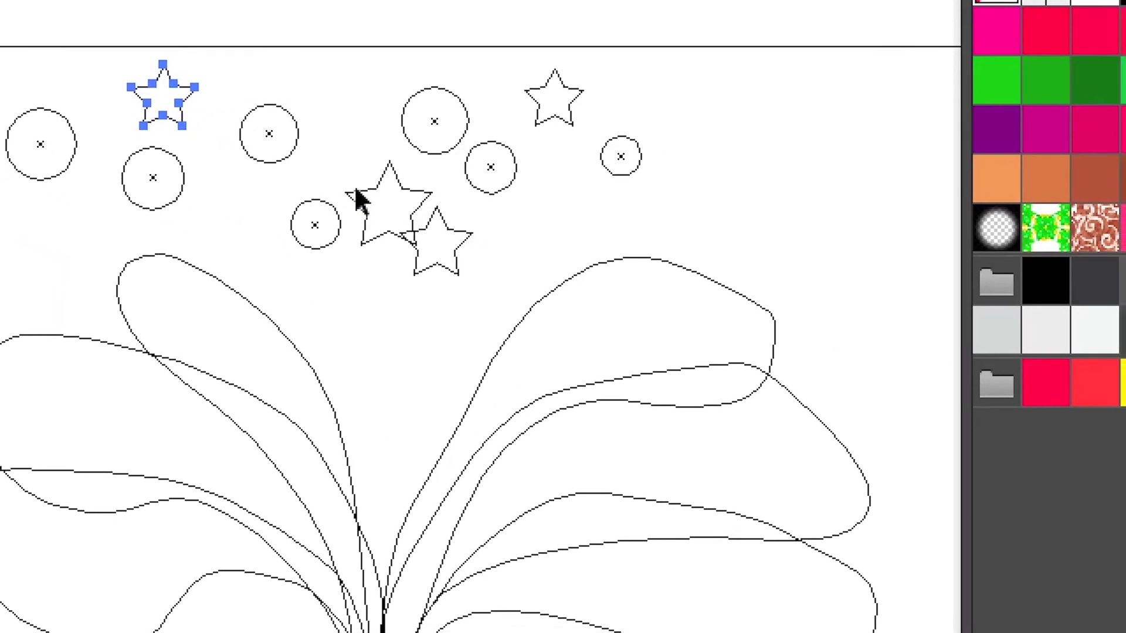
{"action": "left_click", "coordinate": [387, 213], "text": "shift"}
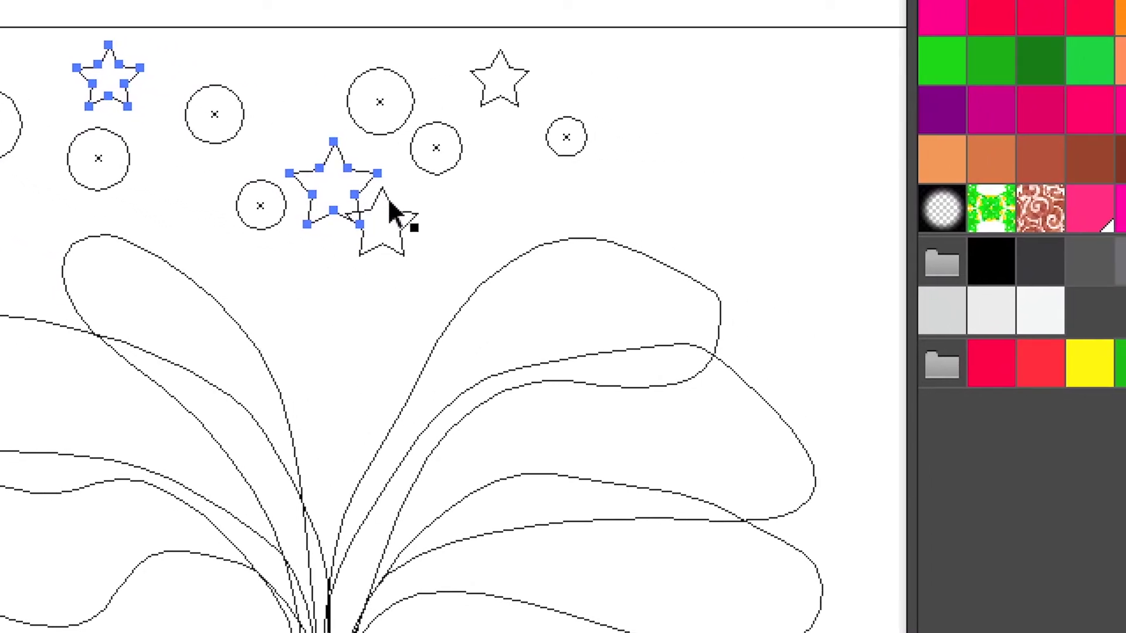
{"action": "left_click", "coordinate": [388, 214], "text": "shift"}
{"action": "left_click", "coordinate": [430, 175], "text": "shift"}
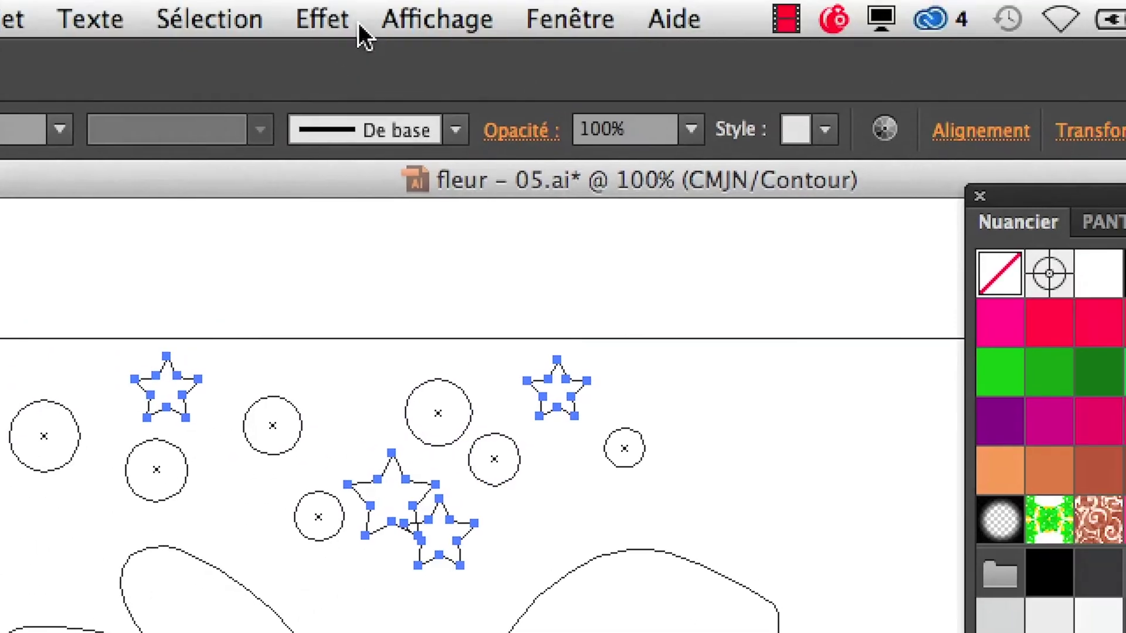
{"action": "left_click", "coordinate": [387, 18]}
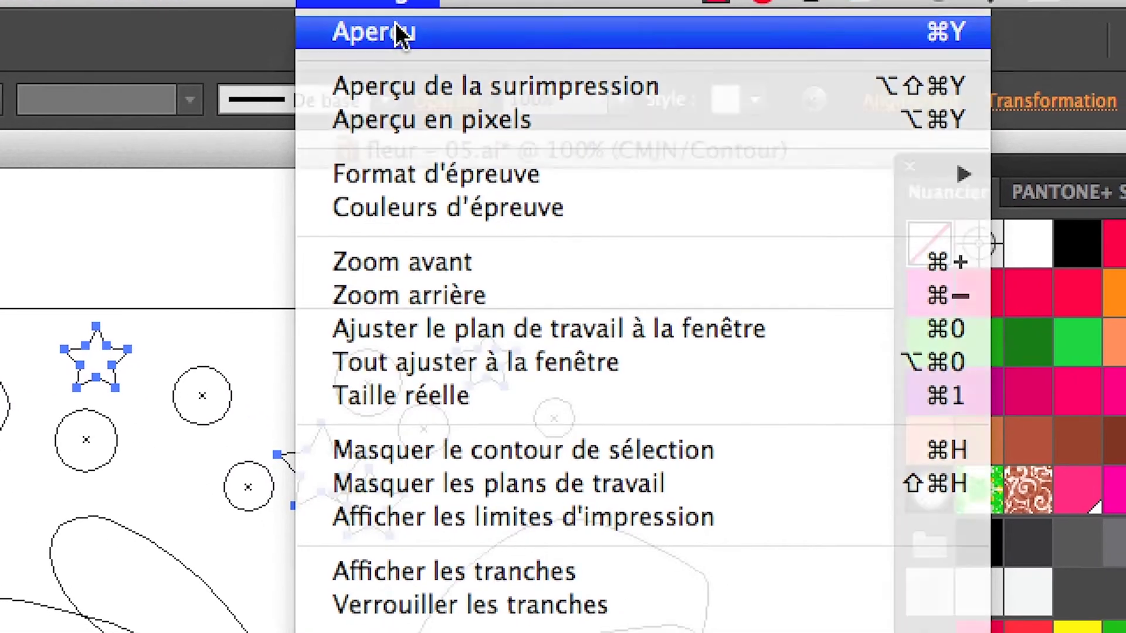
{"action": "left_click", "coordinate": [399, 32]}
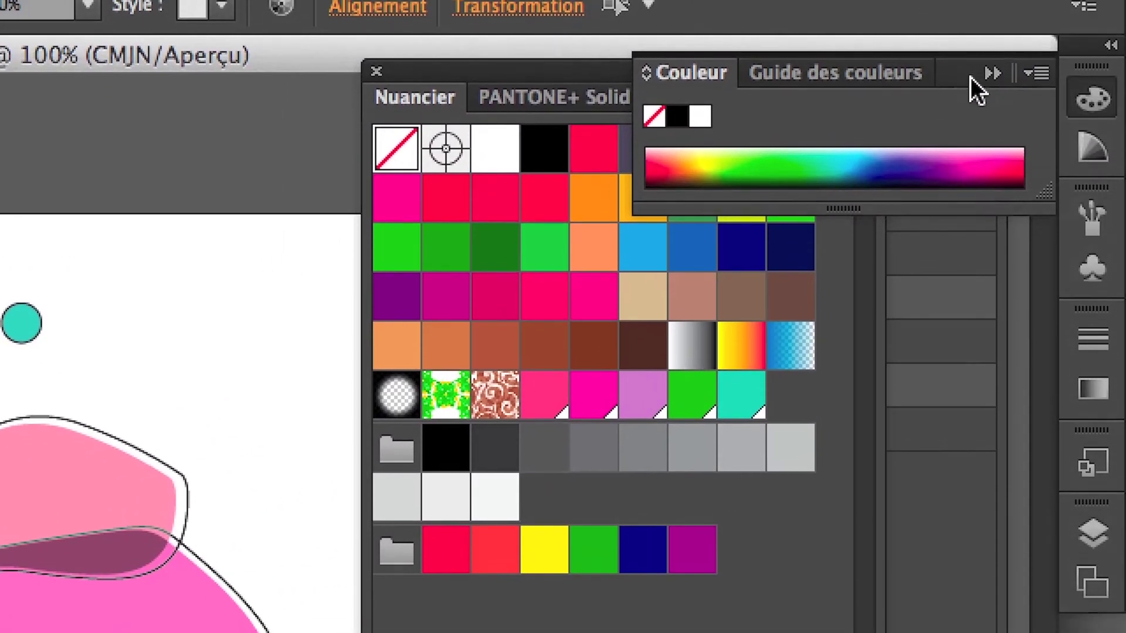
Step: Move the Swatches panel onto the canvas and fill the selected stars with red
{"action": "left_click", "coordinate": [989, 86]}
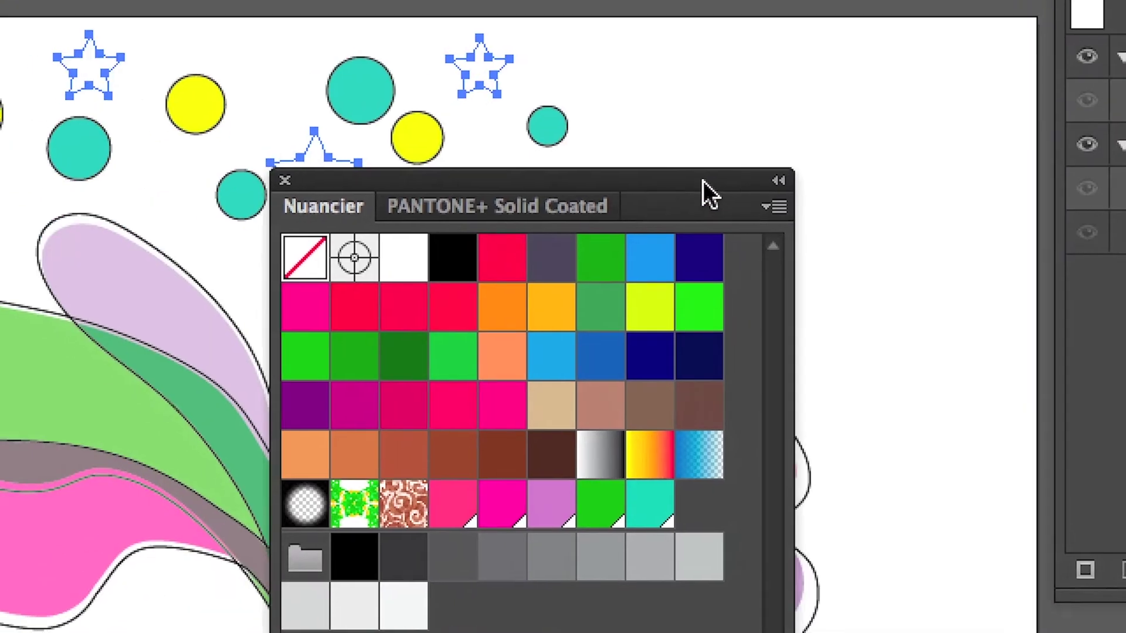
{"action": "left_click_drag", "start_coordinate": [882, 89], "coordinate": [758, 202]}
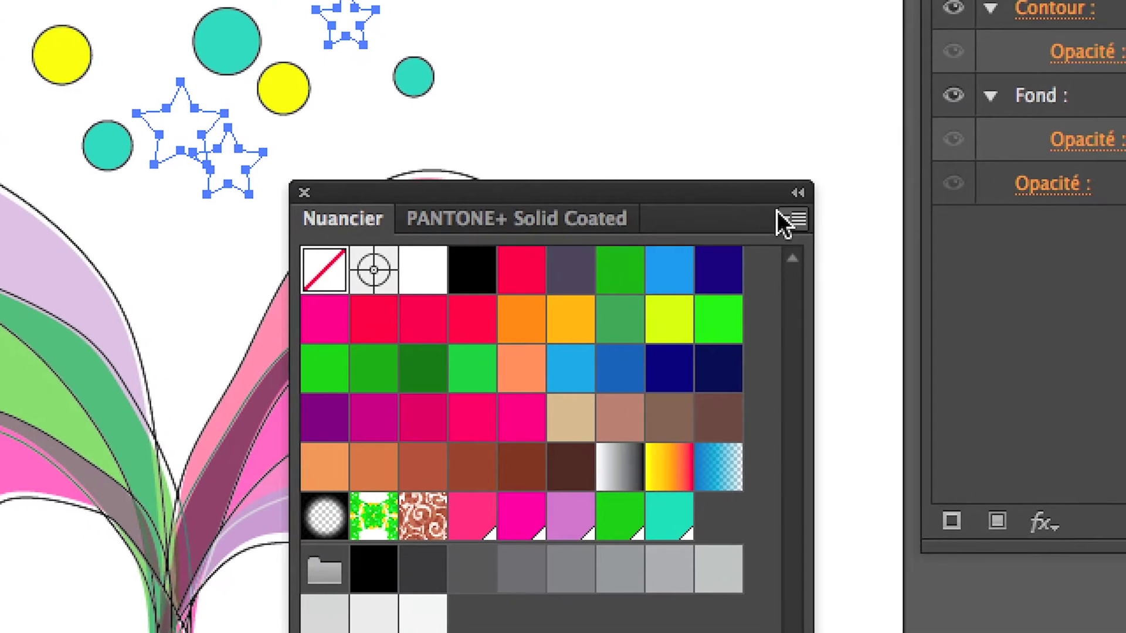
{"action": "left_click", "coordinate": [796, 220]}
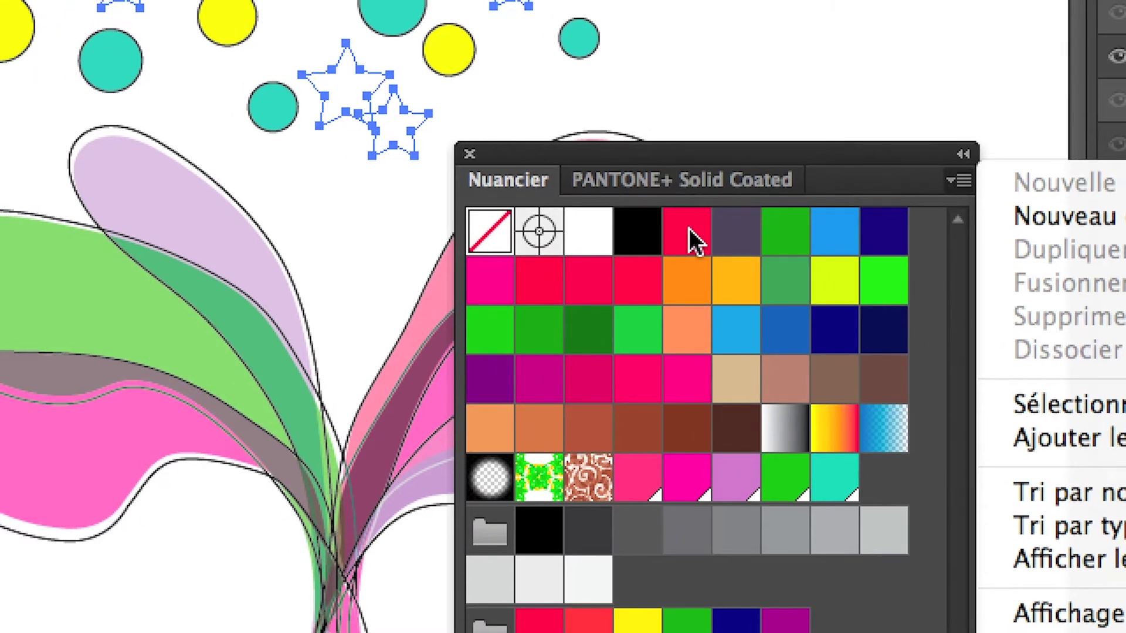
{"action": "left_click", "coordinate": [655, 240]}
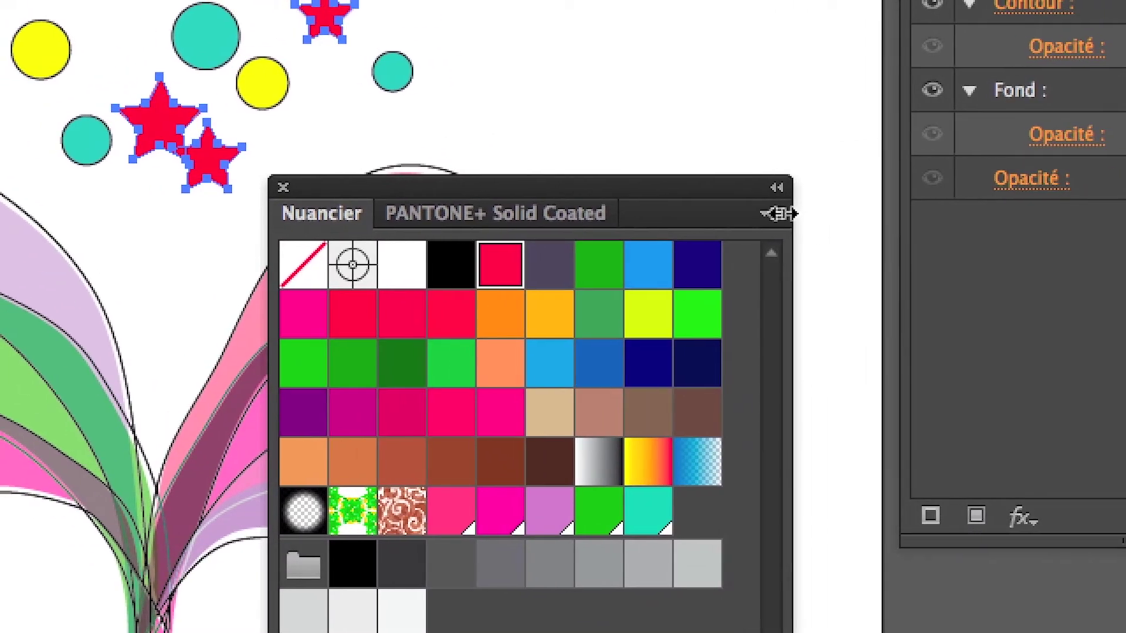
{"action": "left_click", "coordinate": [846, 191]}
Step: Create a global swatch named 'vert prairie' with C65 M30 J100 N0
{"action": "left_click", "coordinate": [797, 216]}
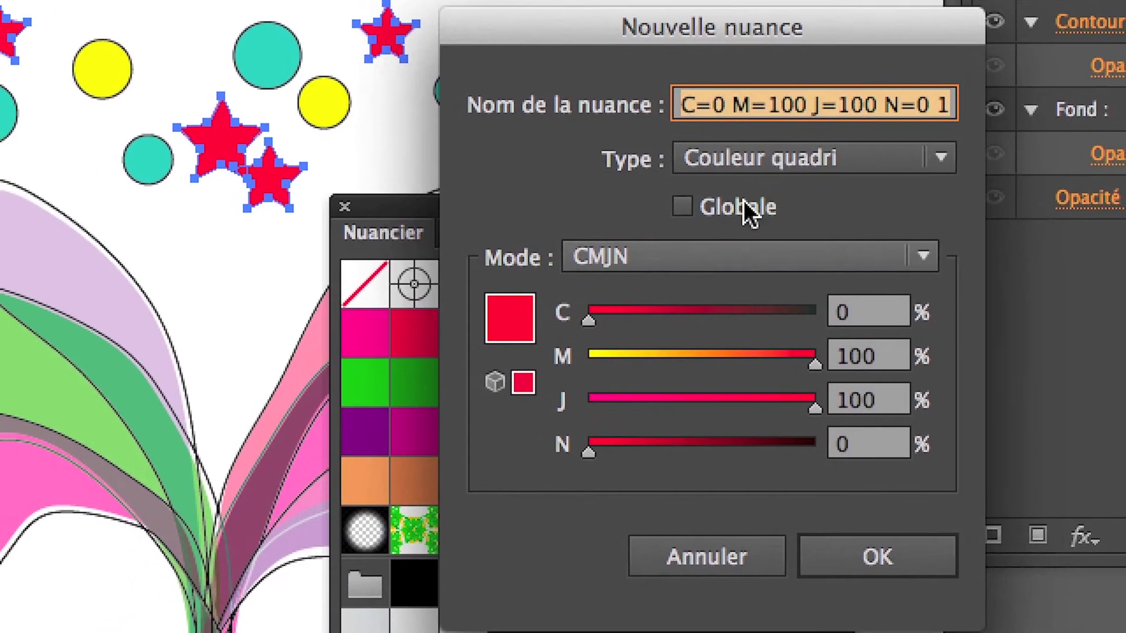
{"action": "left_click", "coordinate": [746, 208]}
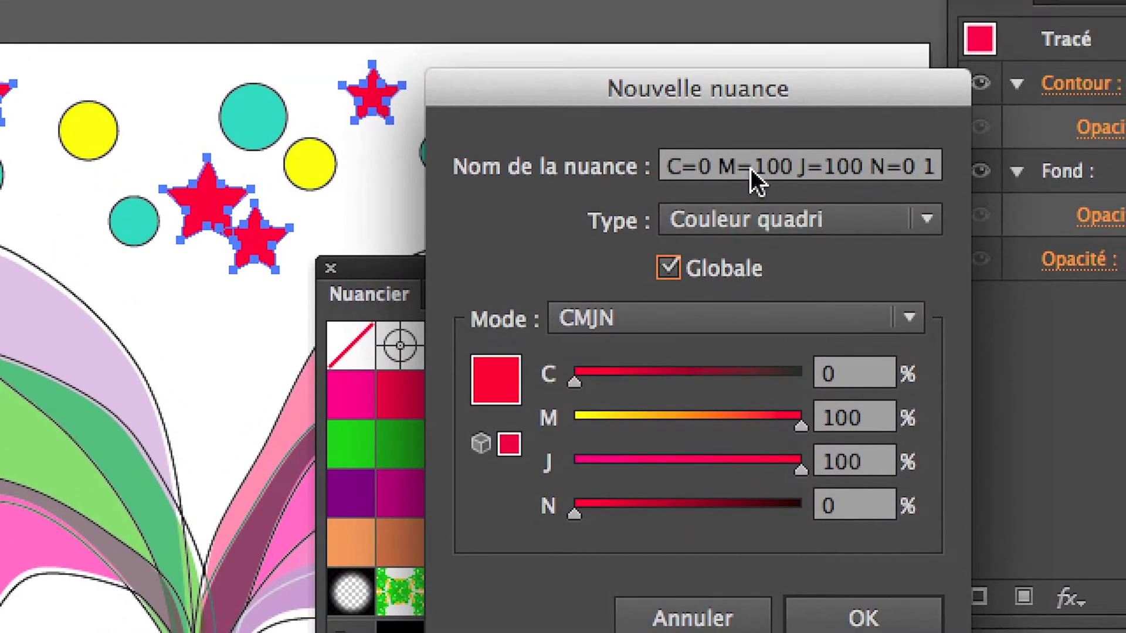
{"action": "left_click", "coordinate": [751, 171]}
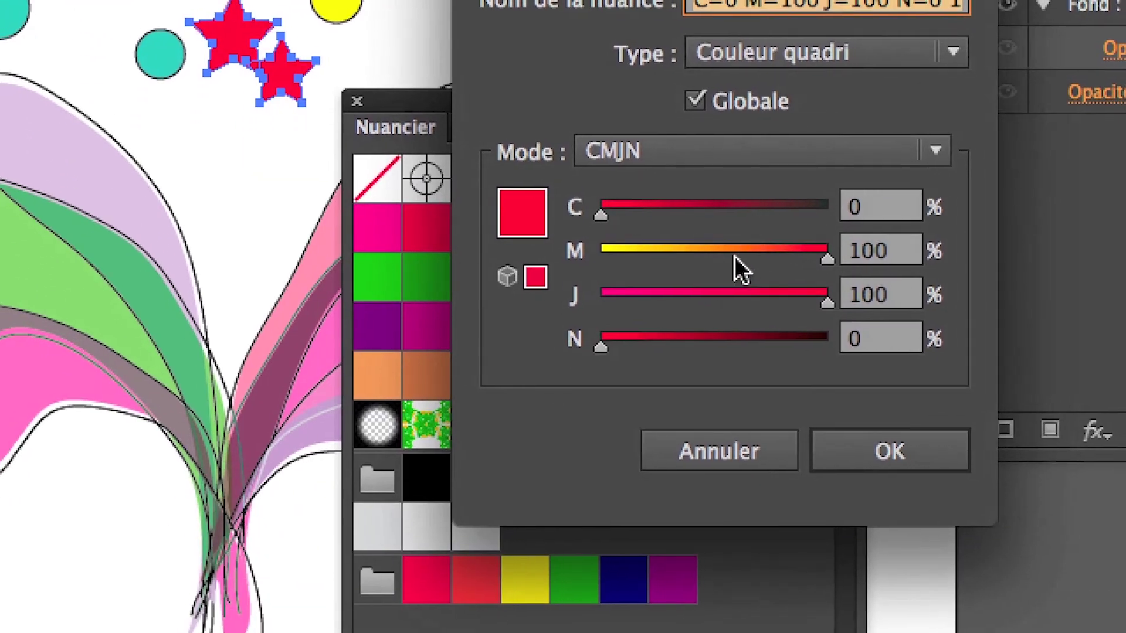
{"action": "left_click_drag", "start_coordinate": [735, 256], "coordinate": [669, 253]}
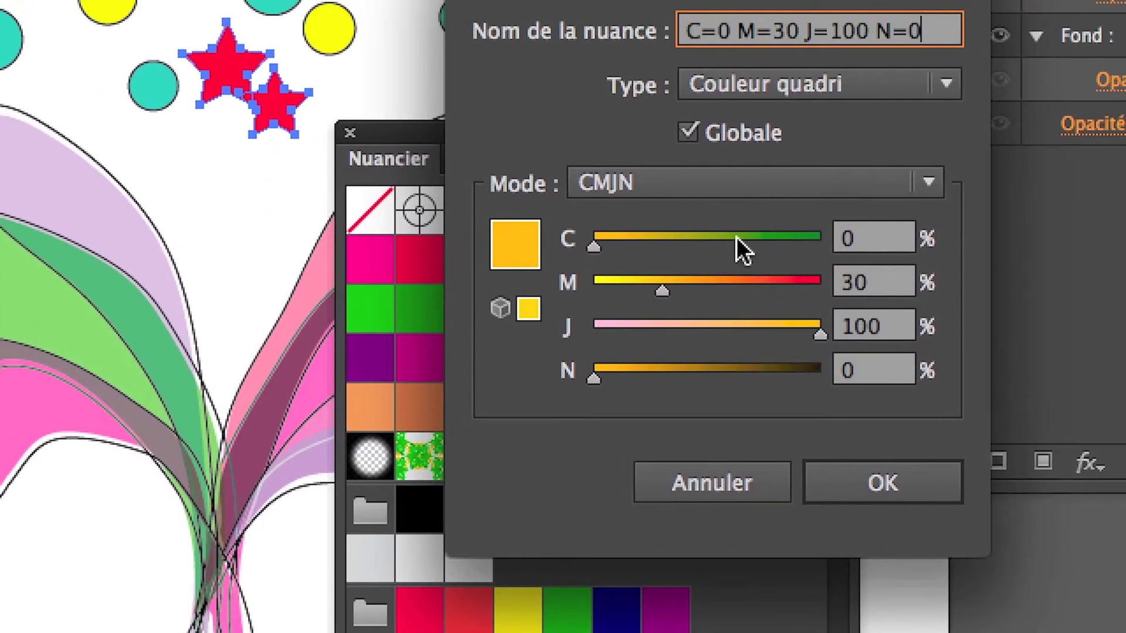
{"action": "left_click", "coordinate": [756, 192]}
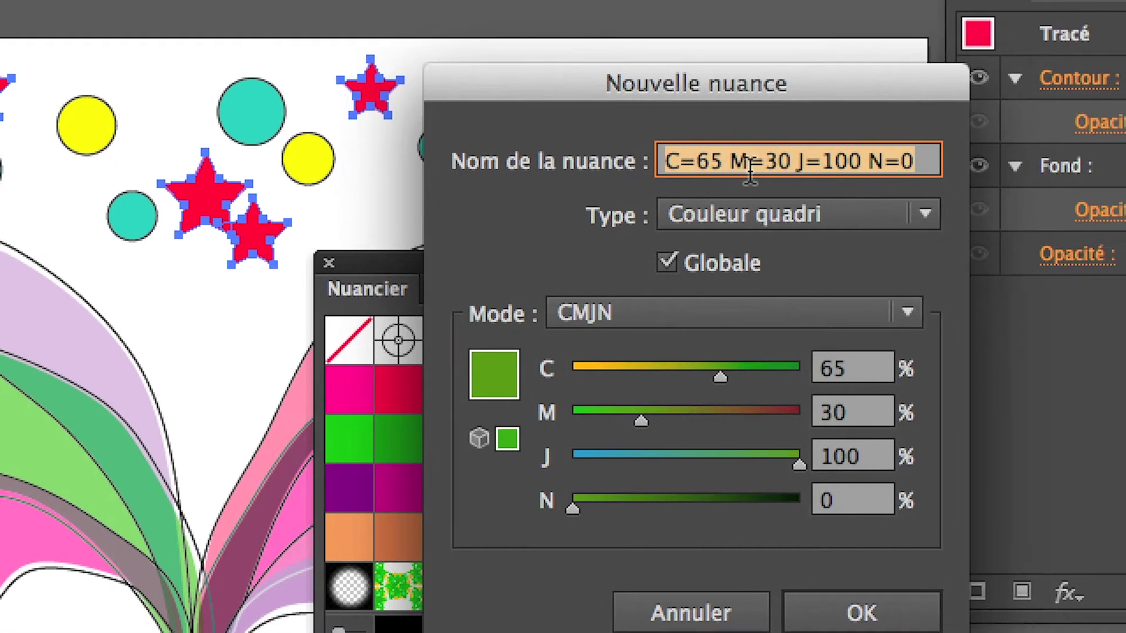
{"action": "type", "text": "vert prairie"}
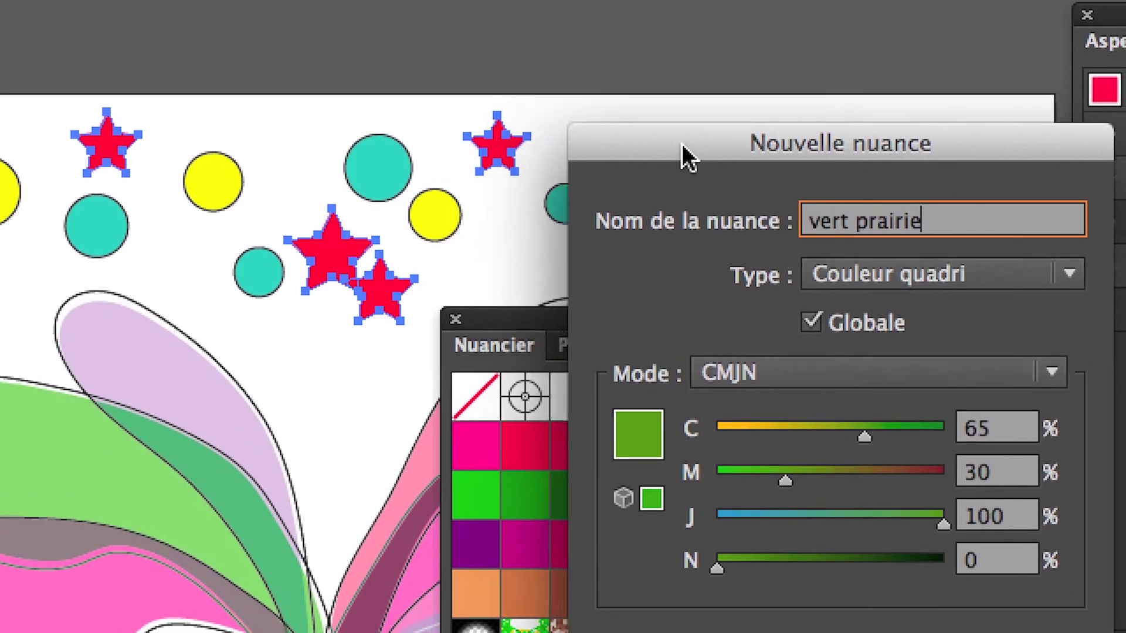
{"action": "mouse_move", "coordinate": [684, 156]}
{"action": "left_mouse_down"}
{"action": "mouse_move", "coordinate": [733, 206]}
{"action": "mouse_move", "coordinate": [753, 263]}
{"action": "left_mouse_up"}
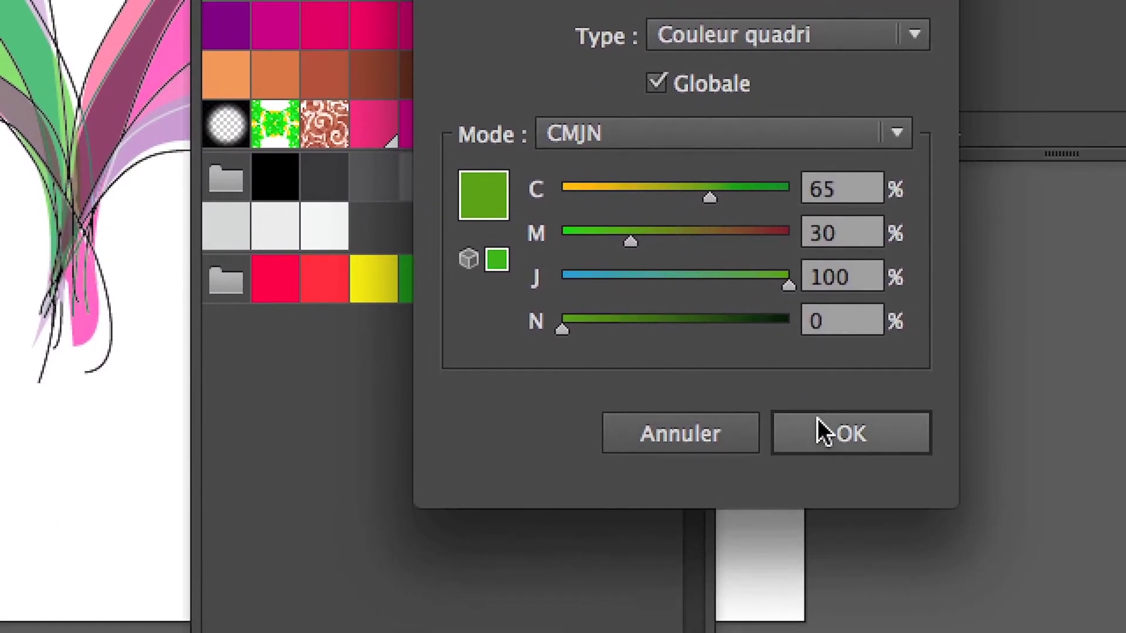
{"action": "left_click", "coordinate": [822, 435]}
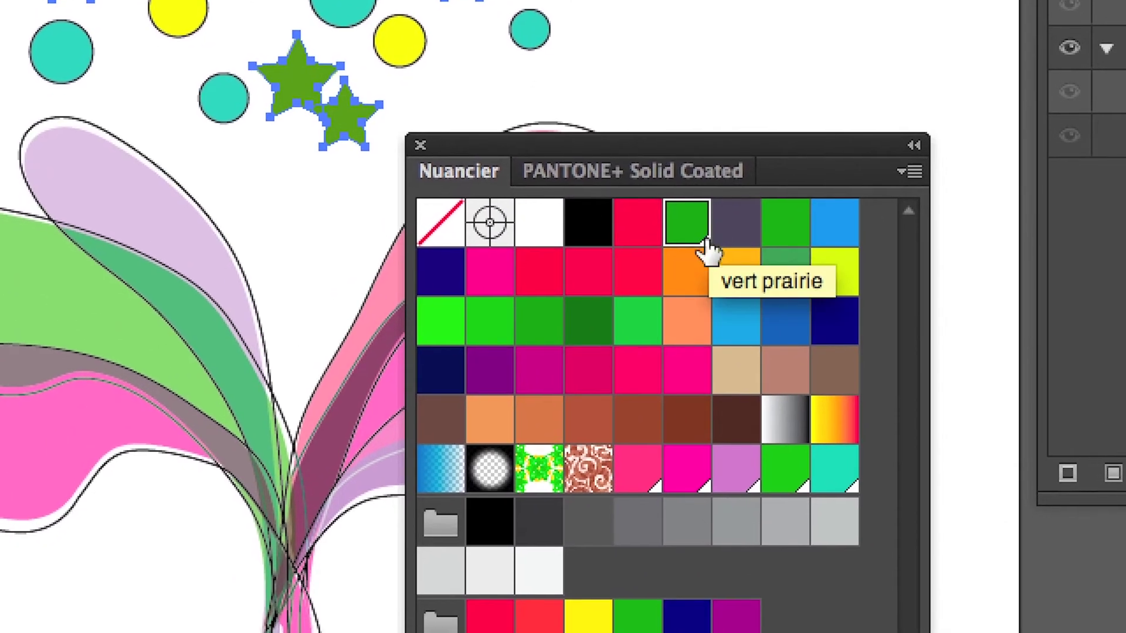
Step: Fill all the stars with 'vert prairie' and deselect them
{"action": "left_click_drag", "start_coordinate": [707, 243], "coordinate": [714, 251]}
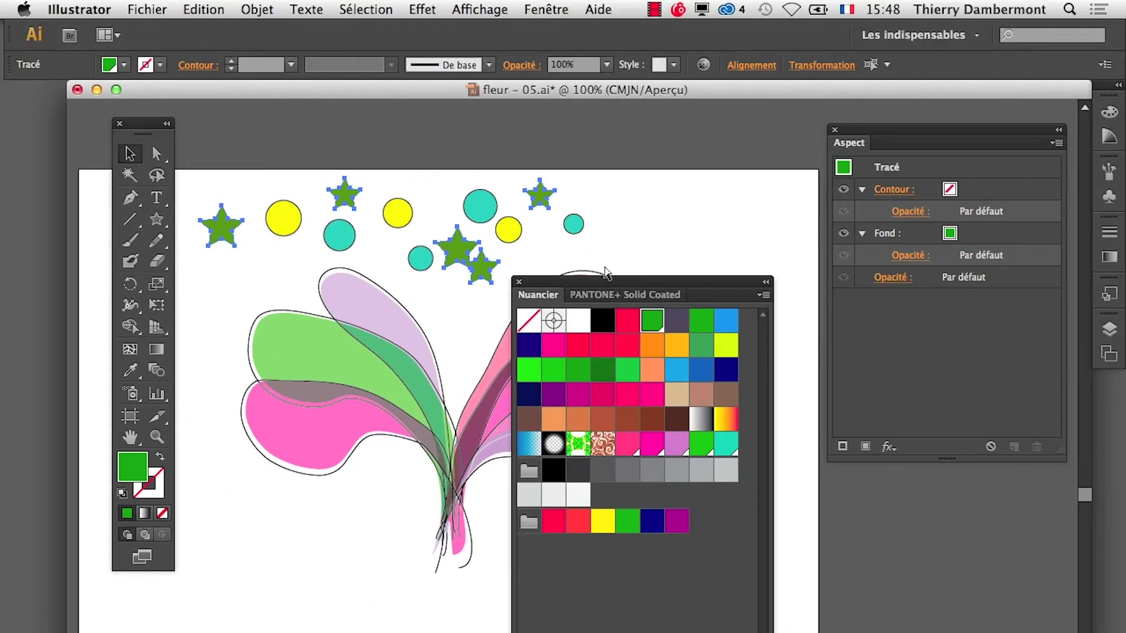
{"action": "left_click_drag", "start_coordinate": [579, 280], "coordinate": [737, 147]}
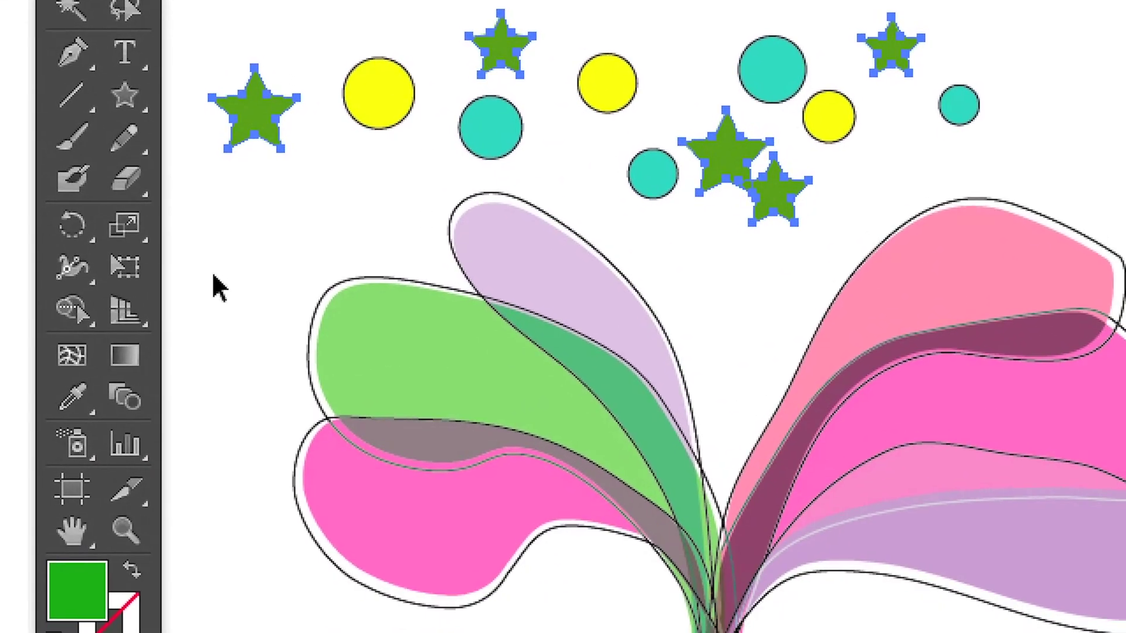
{"action": "left_click", "coordinate": [204, 315]}
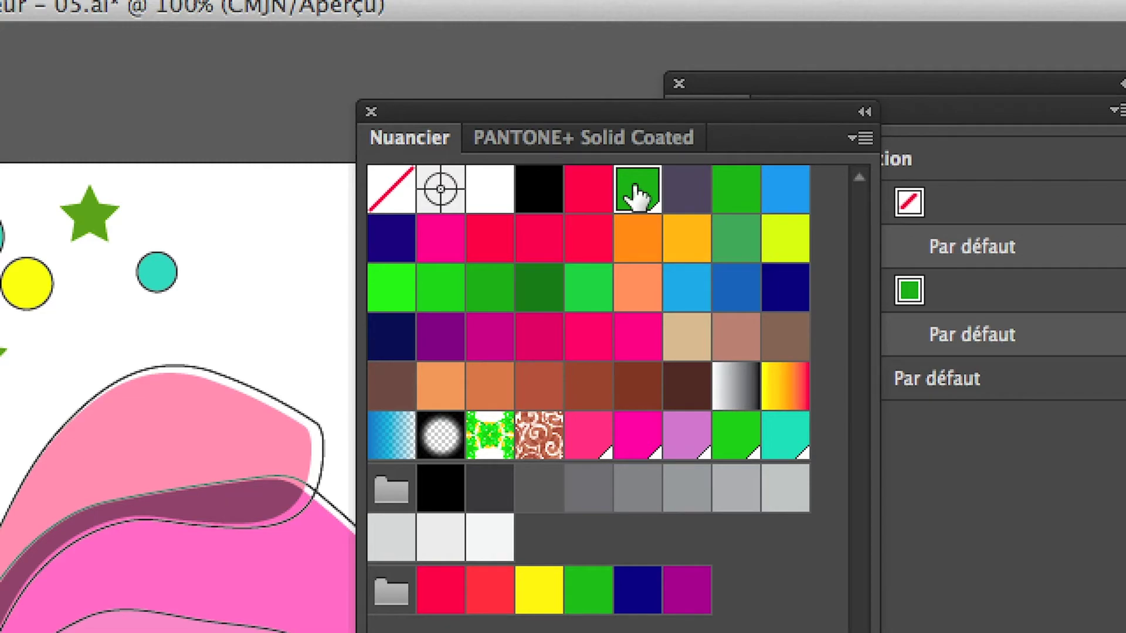
Step: Edit the 'vert prairie' swatch to C30 M33 J12 so every star turns greyish mauve
{"action": "double_click", "coordinate": [637, 194]}
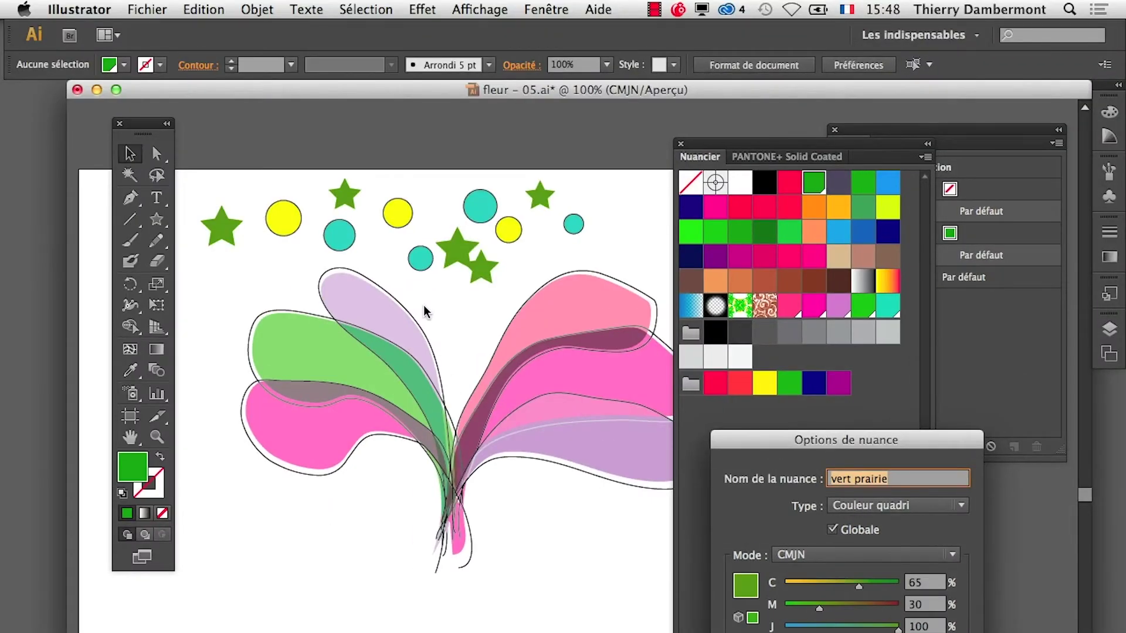
{"action": "left_click", "coordinate": [810, 583]}
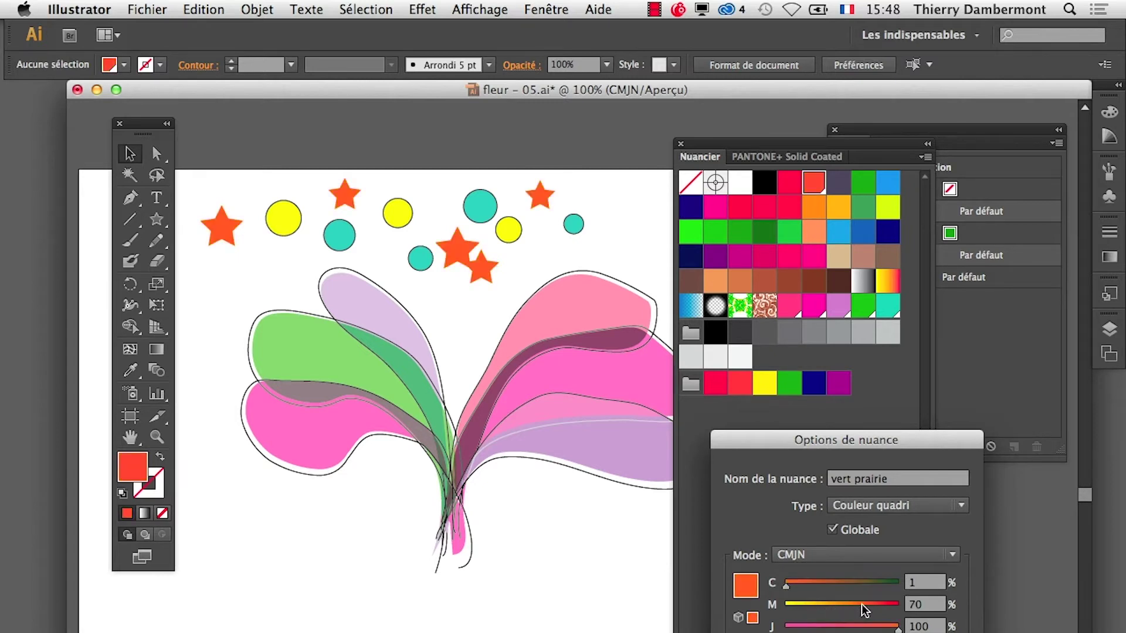
{"action": "left_click_drag", "start_coordinate": [866, 610], "coordinate": [832, 610]}
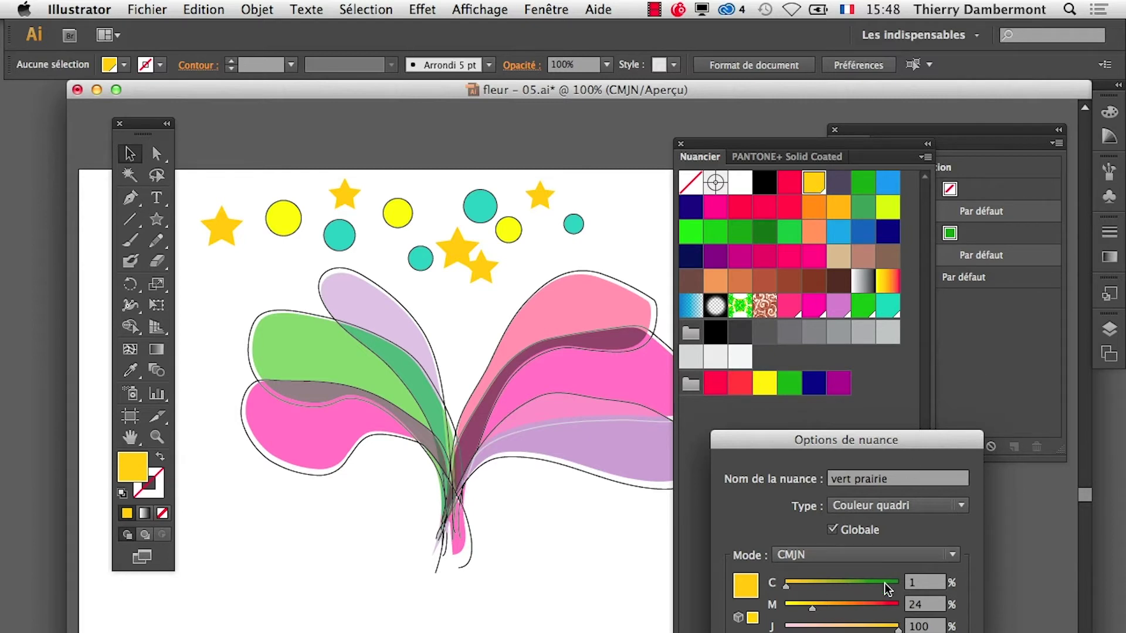
{"action": "mouse_move", "coordinate": [859, 587]}
{"action": "left_mouse_down"}
{"action": "mouse_move", "coordinate": [815, 586]}
{"action": "mouse_move", "coordinate": [823, 606]}
{"action": "left_mouse_up"}
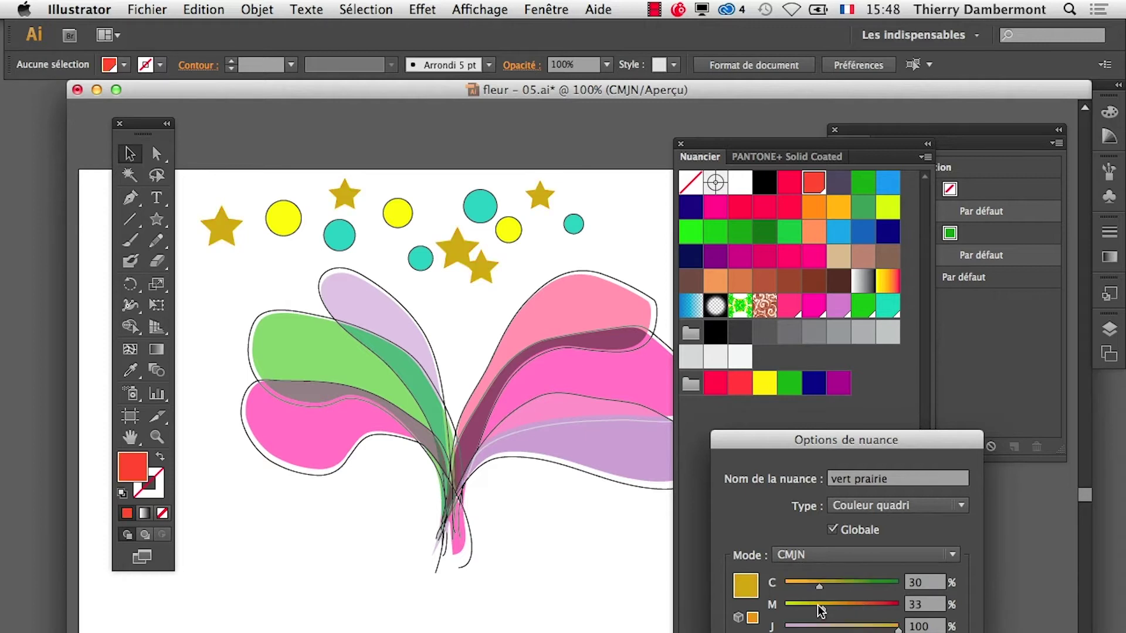
{"action": "left_click", "coordinate": [798, 626]}
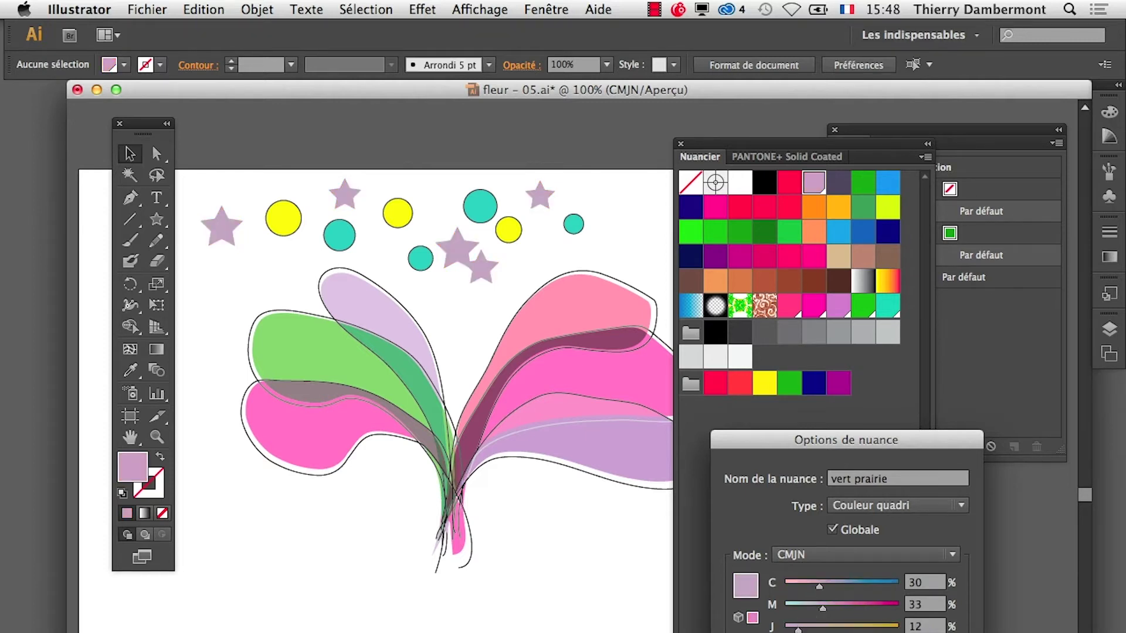
{"action": "left_click_drag", "start_coordinate": [786, 632], "coordinate": [812, 632]}
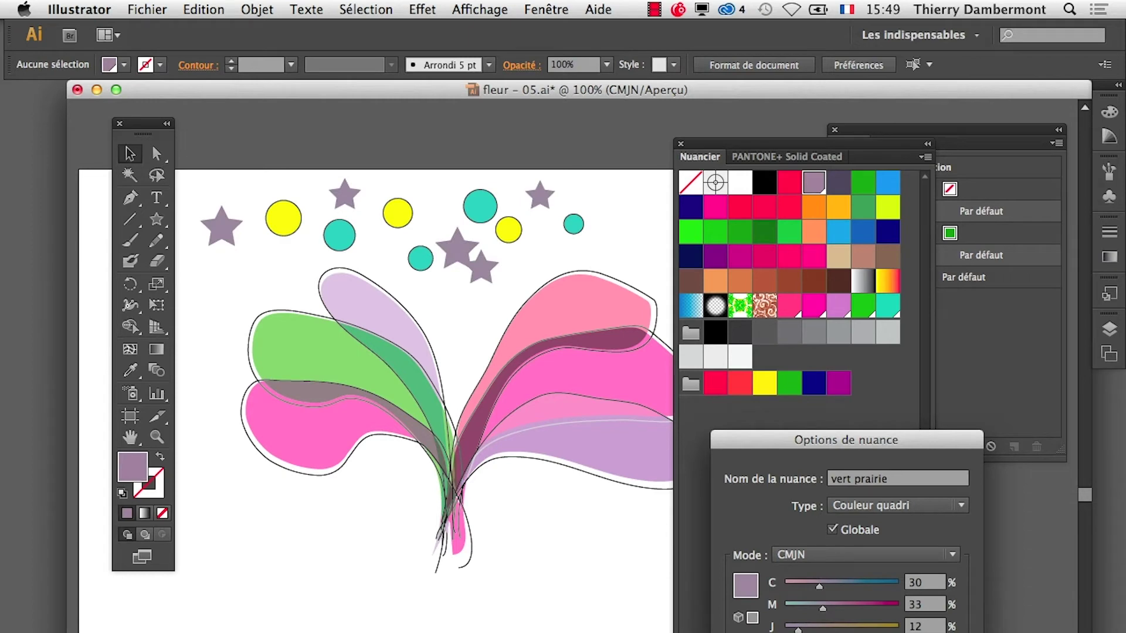
{"action": "key", "text": "Return"}
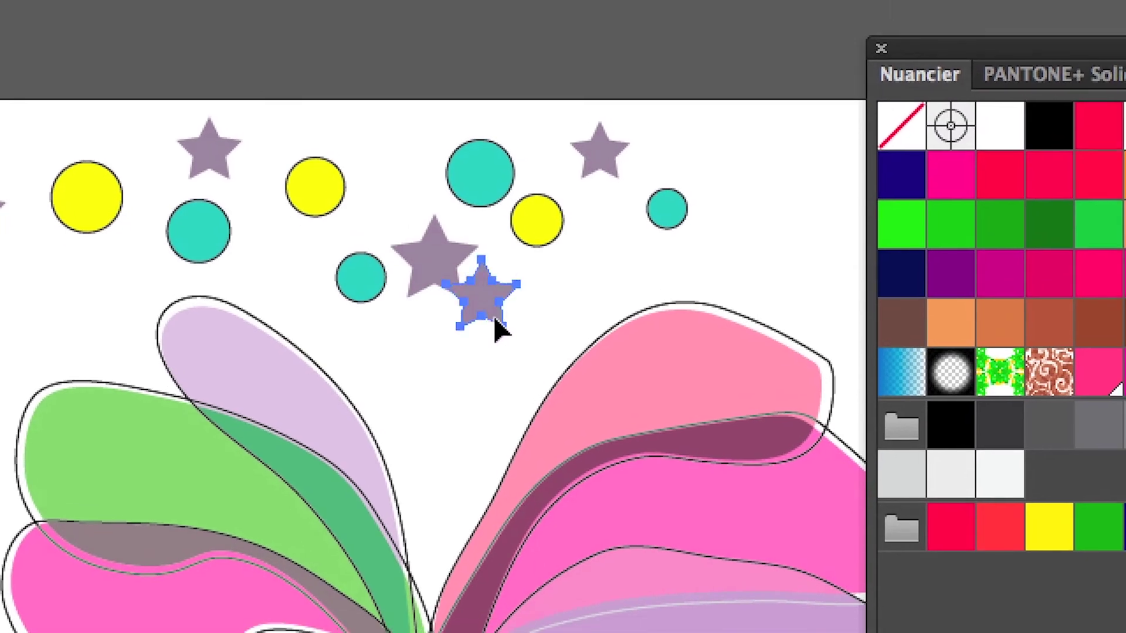
Step: Move the small star below the big one and fill it red
{"action": "left_click_drag", "start_coordinate": [492, 320], "coordinate": [506, 361]}
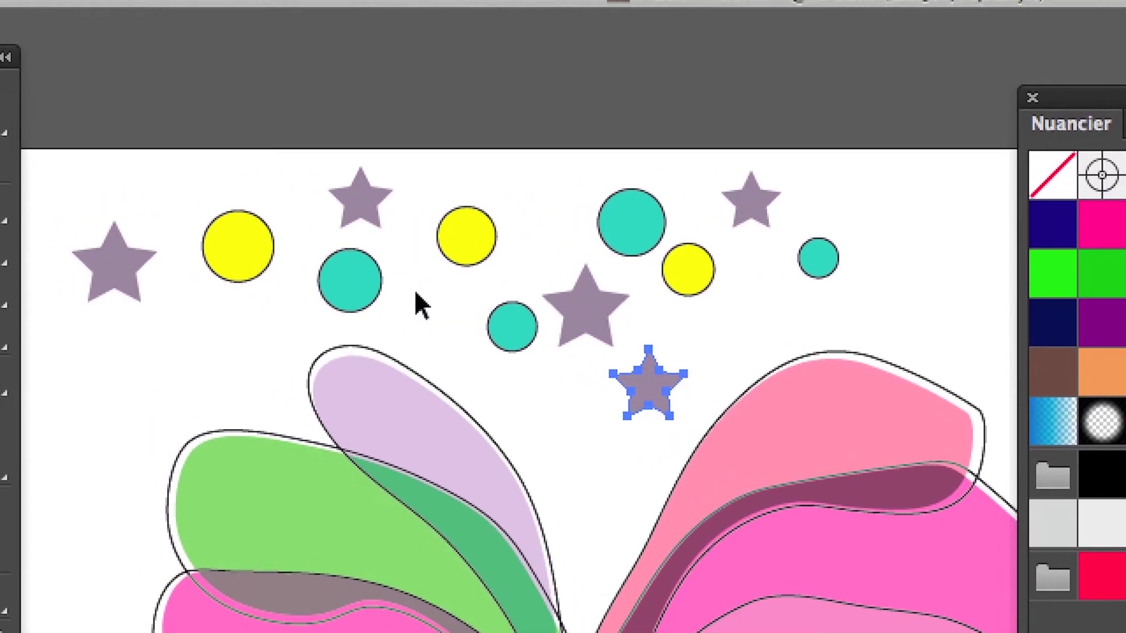
{"action": "left_click", "coordinate": [428, 311]}
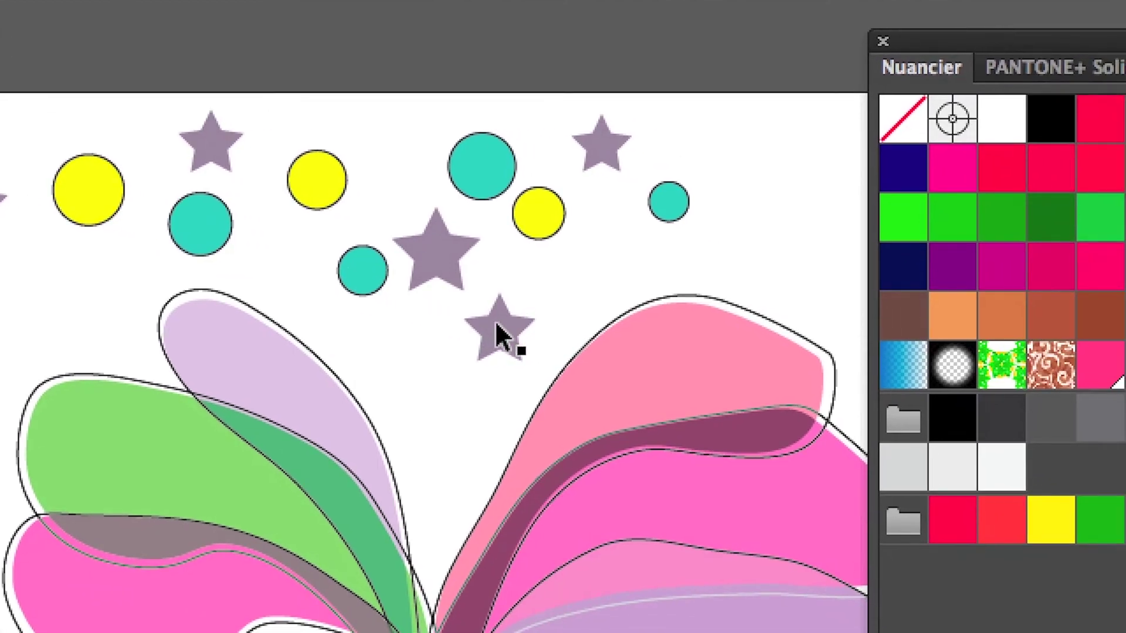
{"action": "left_click", "coordinate": [502, 329]}
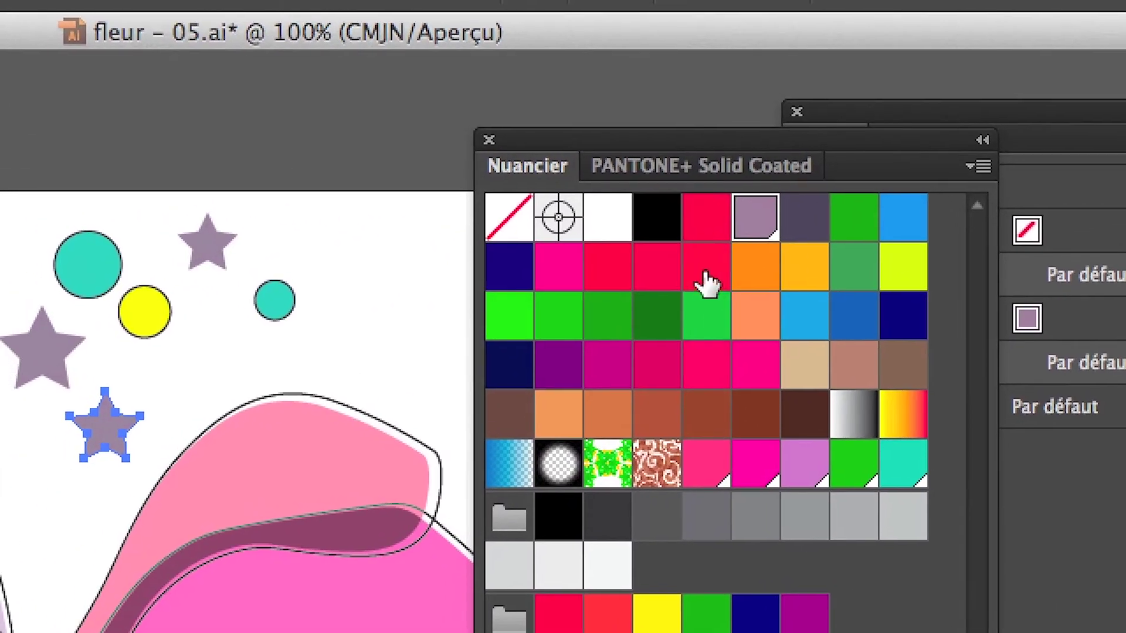
{"action": "left_click", "coordinate": [695, 261]}
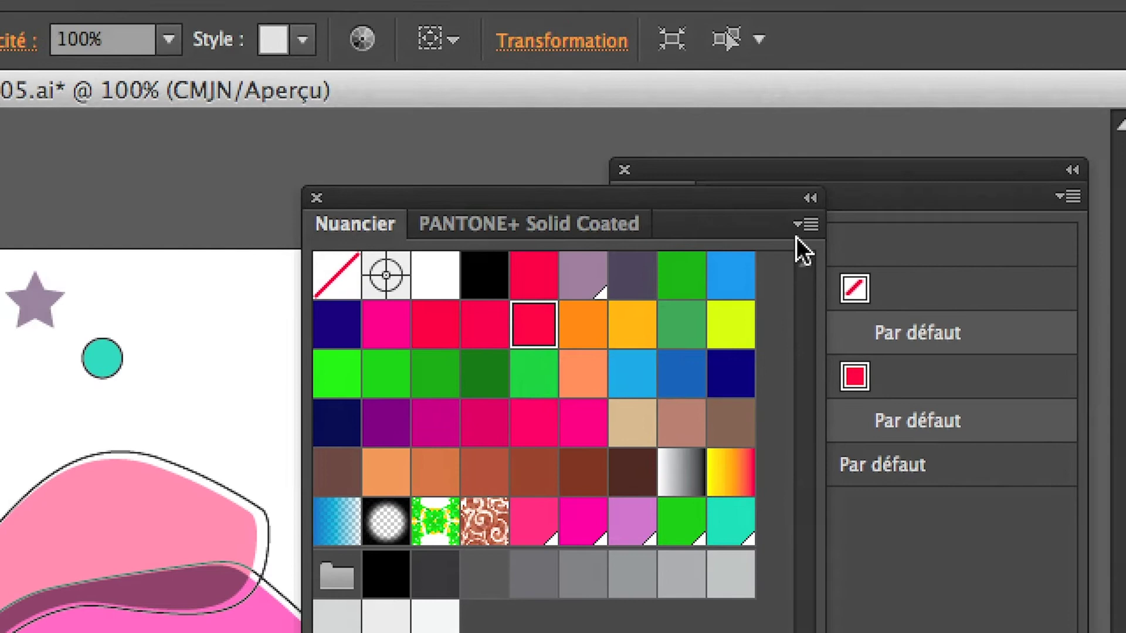
Step: Create a global swatch named 'bleu ciel' with C81 M39 J16 N0
{"action": "left_click", "coordinate": [957, 166]}
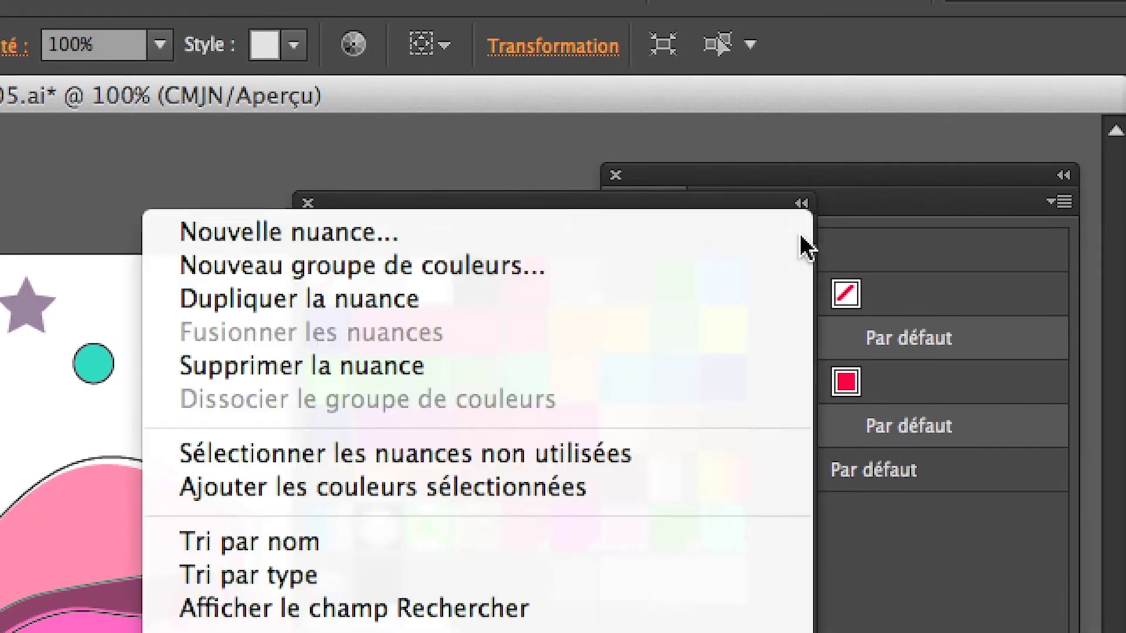
{"action": "left_click", "coordinate": [758, 235]}
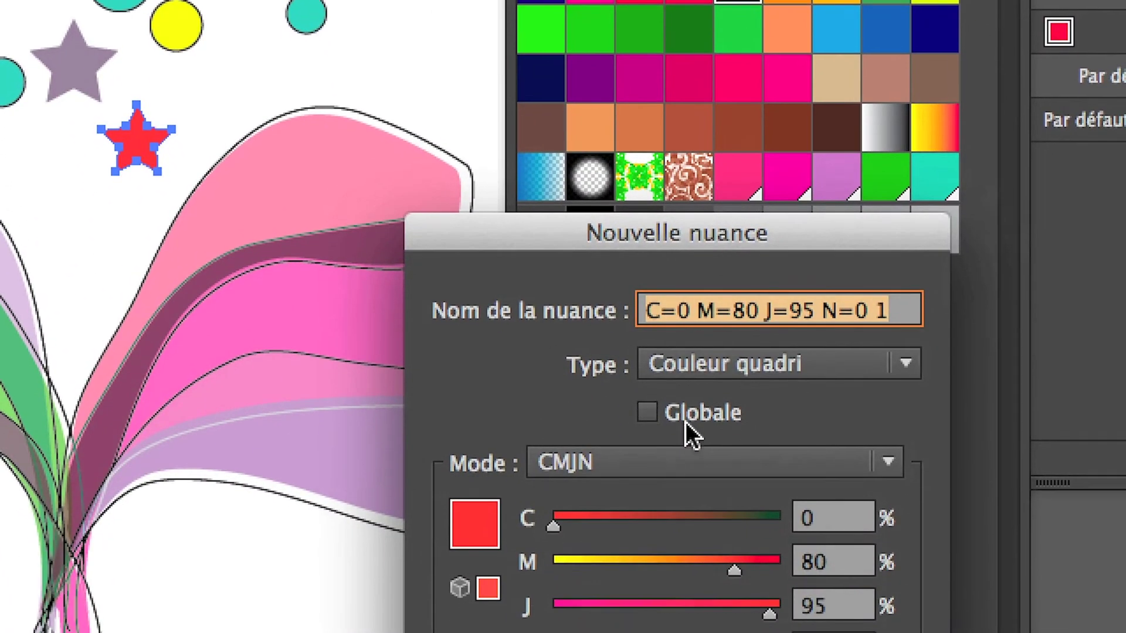
{"action": "left_click", "coordinate": [684, 421]}
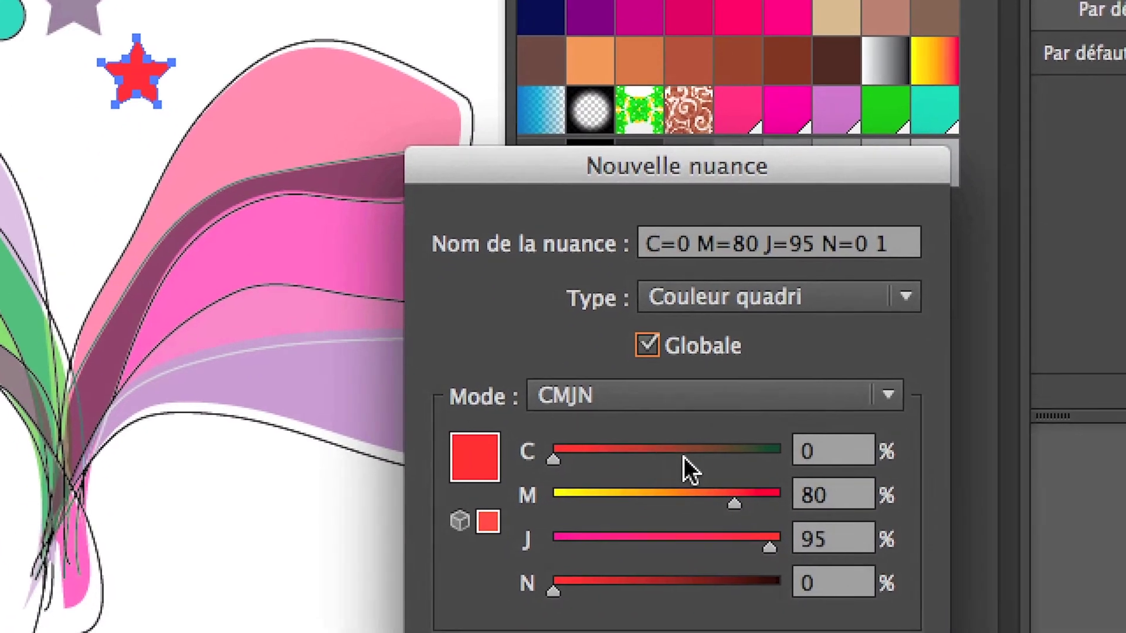
{"action": "left_click", "coordinate": [696, 455]}
{"action": "left_click", "coordinate": [716, 455]}
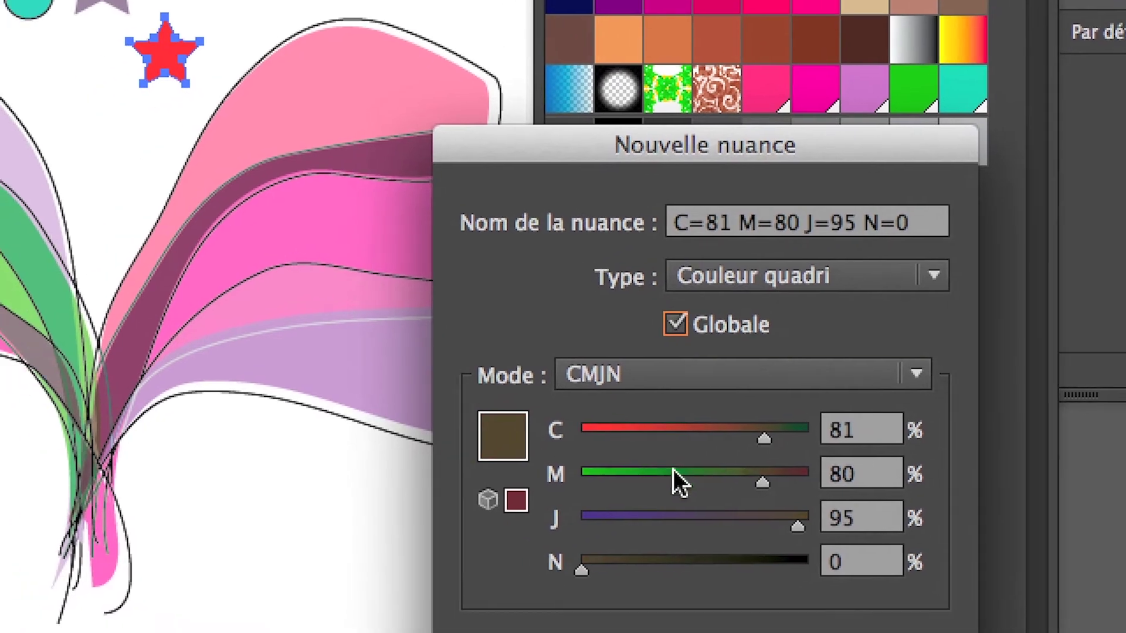
{"action": "left_click", "coordinate": [616, 499]}
{"action": "left_click", "coordinate": [668, 470]}
{"action": "left_click", "coordinate": [658, 498]}
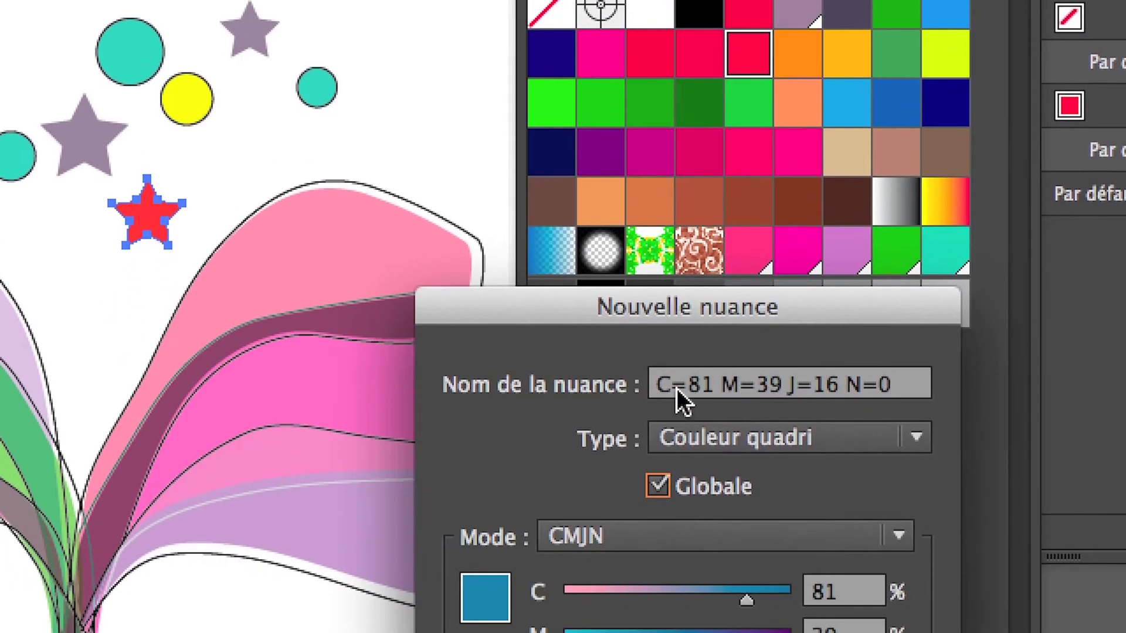
{"action": "left_click", "coordinate": [677, 390]}
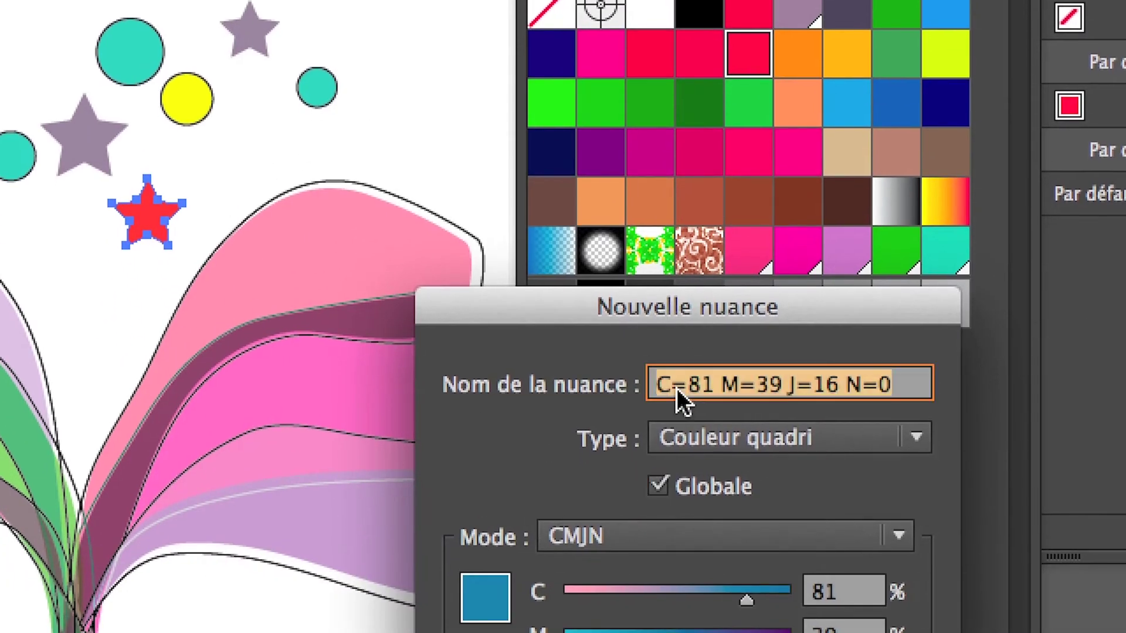
{"action": "type", "text": "bleu ciel"}
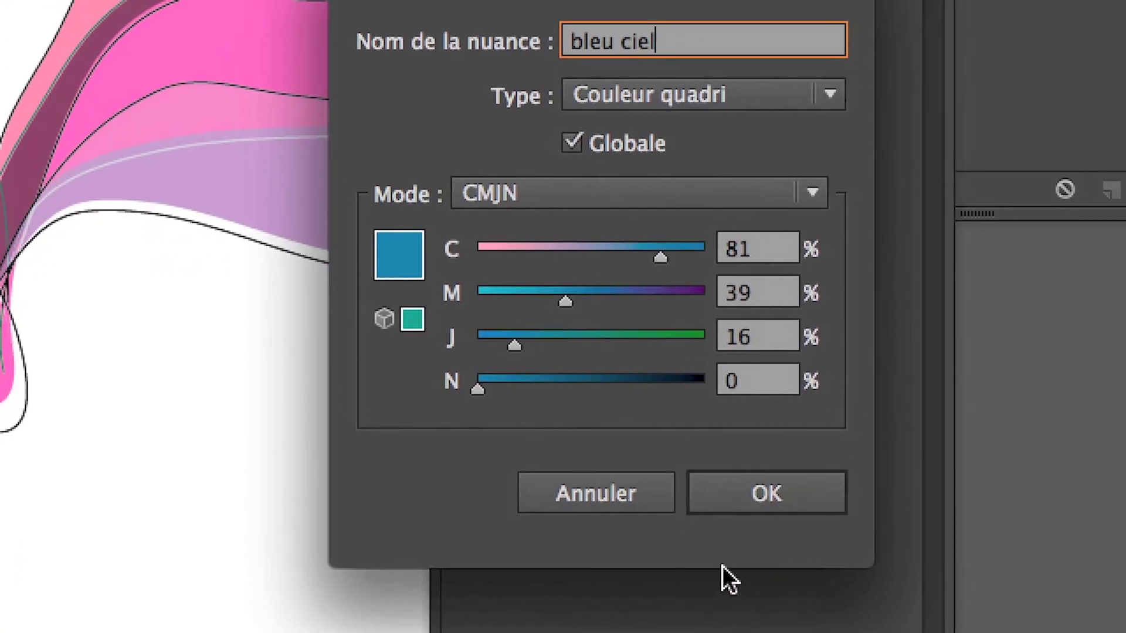
{"action": "left_click", "coordinate": [722, 541]}
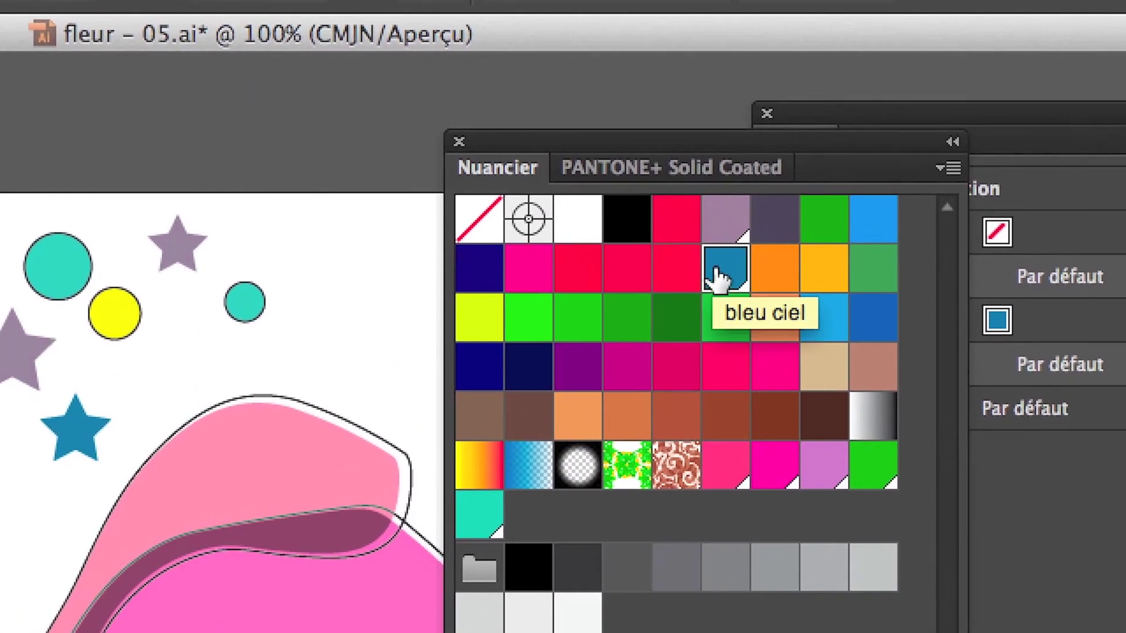
Step: Review the 'bleu ciel' swatch options, then draw red stars below and left of the flower
{"action": "double_click", "coordinate": [717, 286]}
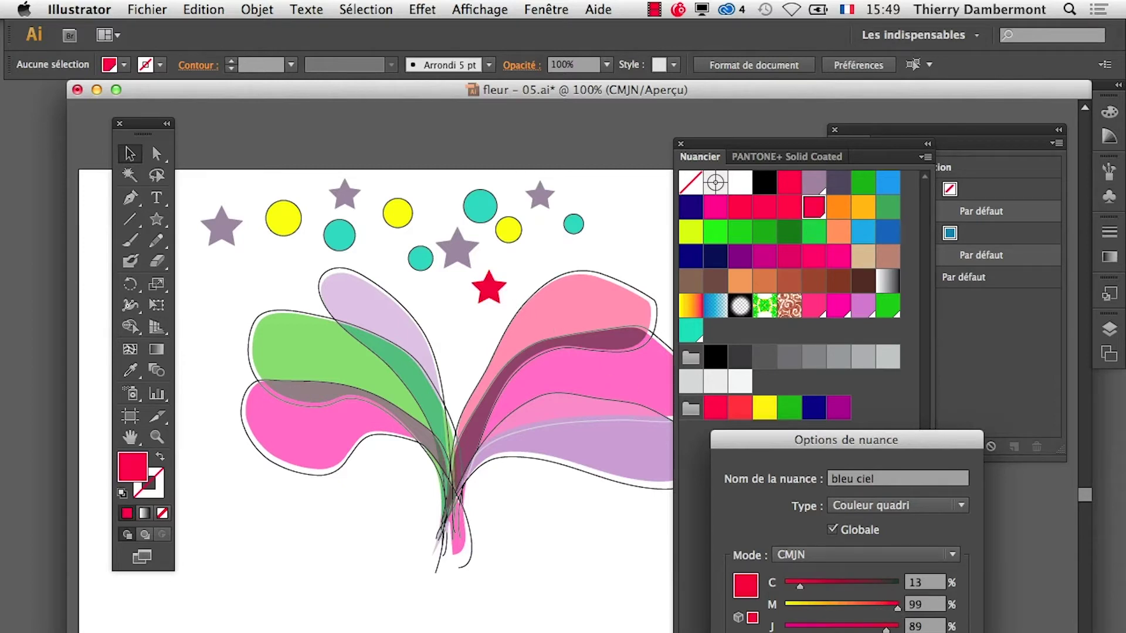
{"action": "key", "text": "Return"}
{"action": "left_click", "coordinate": [156, 220]}
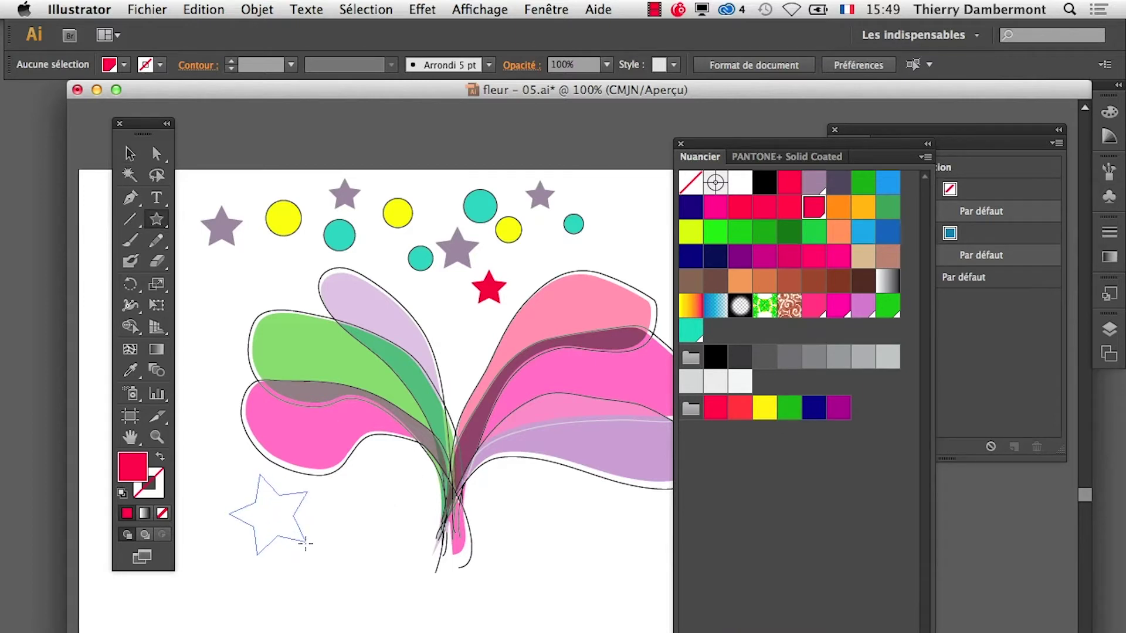
{"action": "left_click_drag", "start_coordinate": [305, 544], "coordinate": [297, 532]}
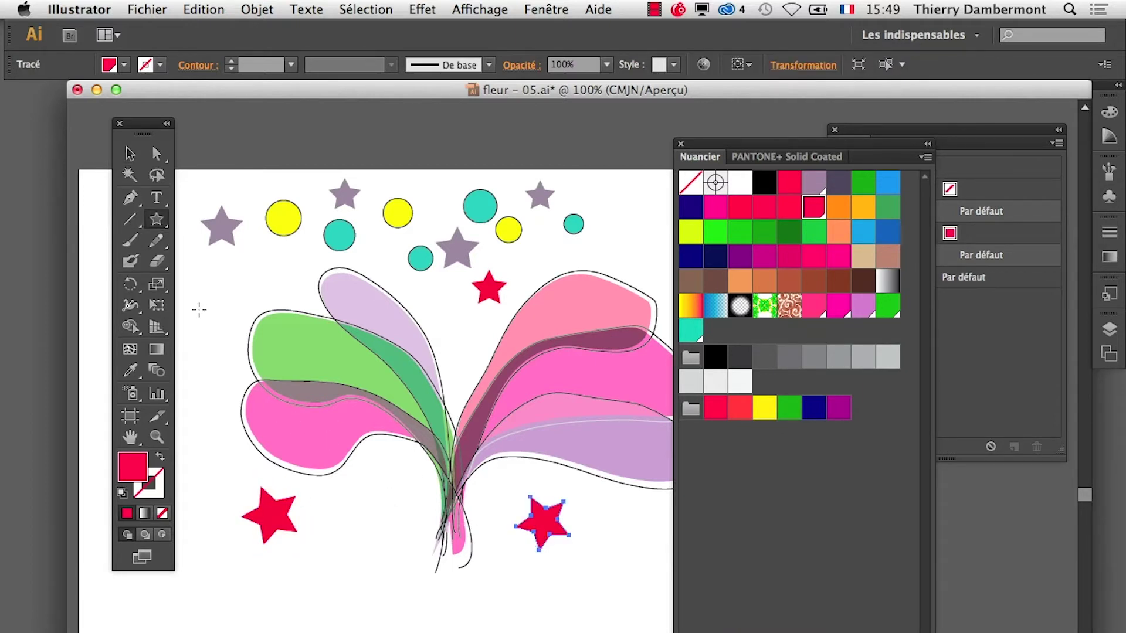
{"action": "left_click_drag", "start_coordinate": [199, 301], "coordinate": [225, 313]}
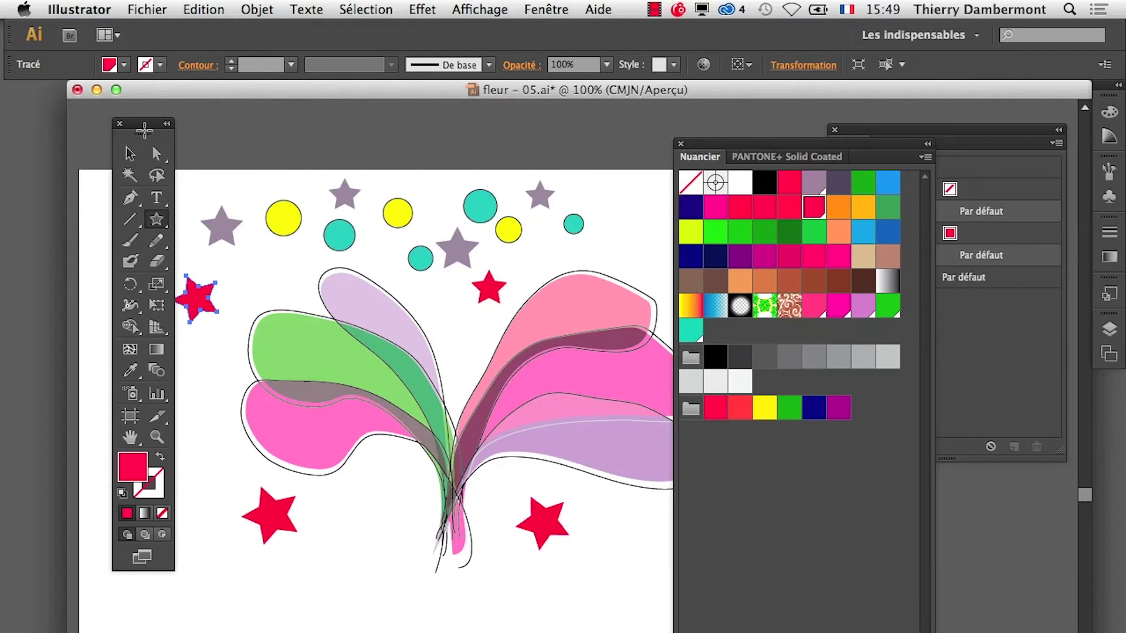
{"action": "left_click_drag", "start_coordinate": [151, 143], "coordinate": [122, 141]}
{"action": "key", "text": "v"}
{"action": "left_click", "coordinate": [354, 555]}
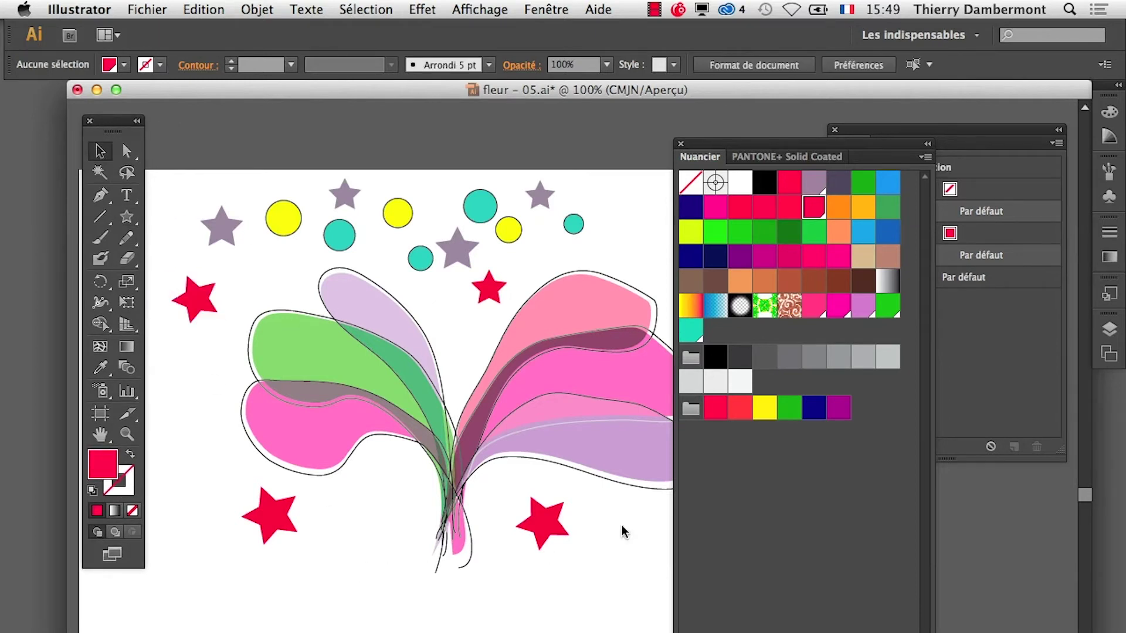
Step: Redefine the red global swatch as bright green so its stars all turn green
{"action": "double_click", "coordinate": [814, 210]}
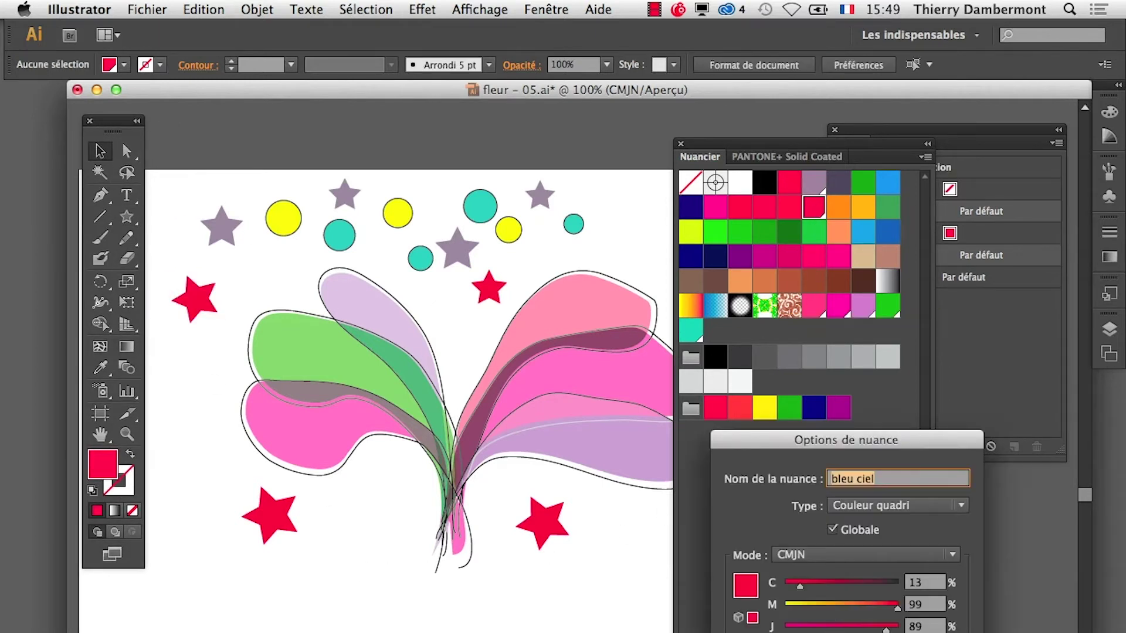
{"action": "key", "text": "Tab"}
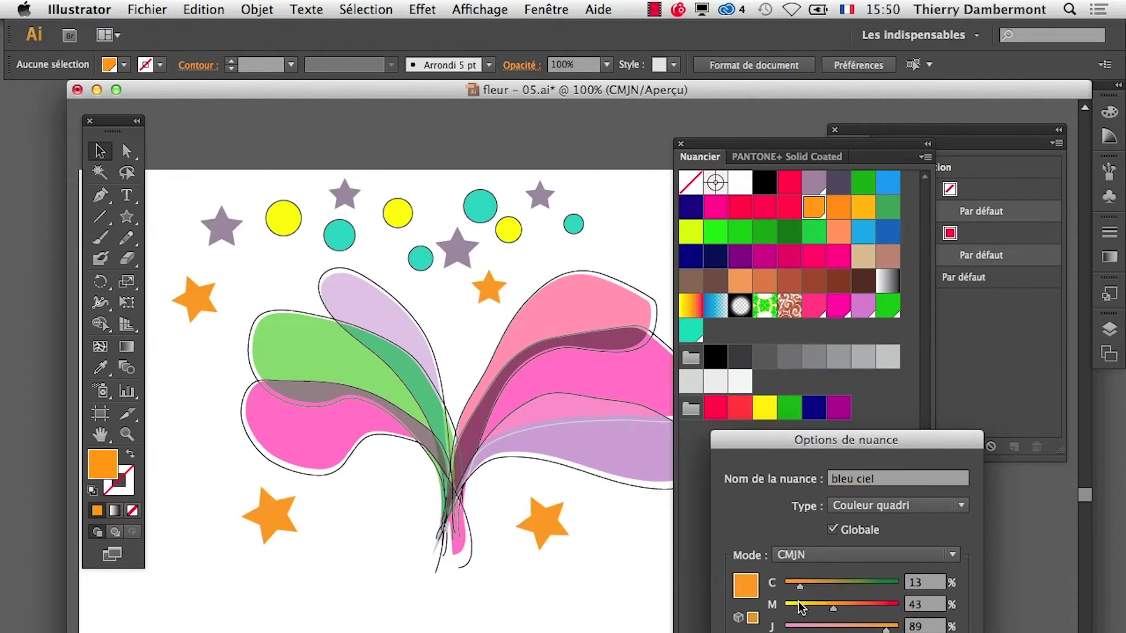
{"action": "left_click_drag", "start_coordinate": [799, 604], "coordinate": [844, 586]}
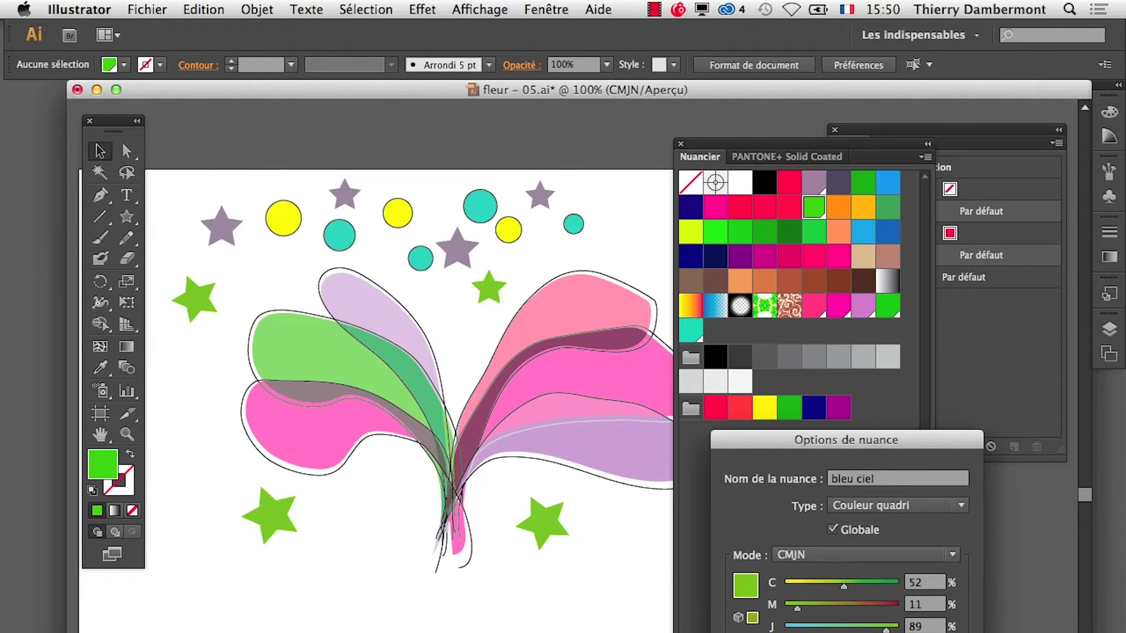
{"action": "key", "text": "Return"}
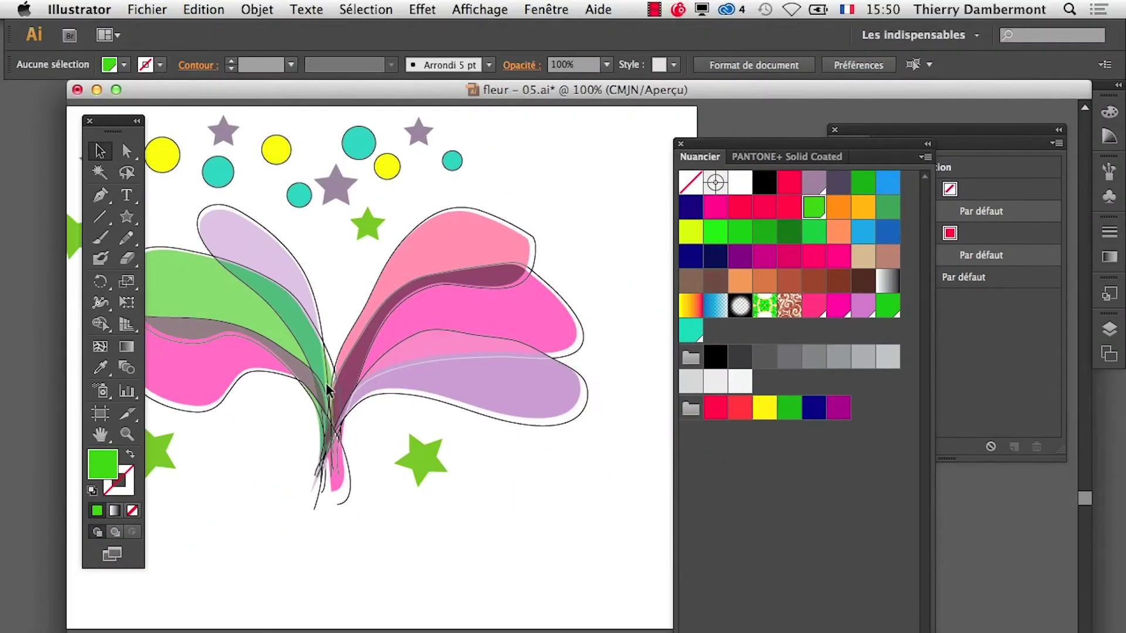
Step: Draw a large and a small green hexagon below the flower and select both
{"action": "left_click_drag", "start_coordinate": [475, 475], "coordinate": [282, 314]}
{"action": "left_click_drag", "start_coordinate": [129, 217], "coordinate": [205, 283]}
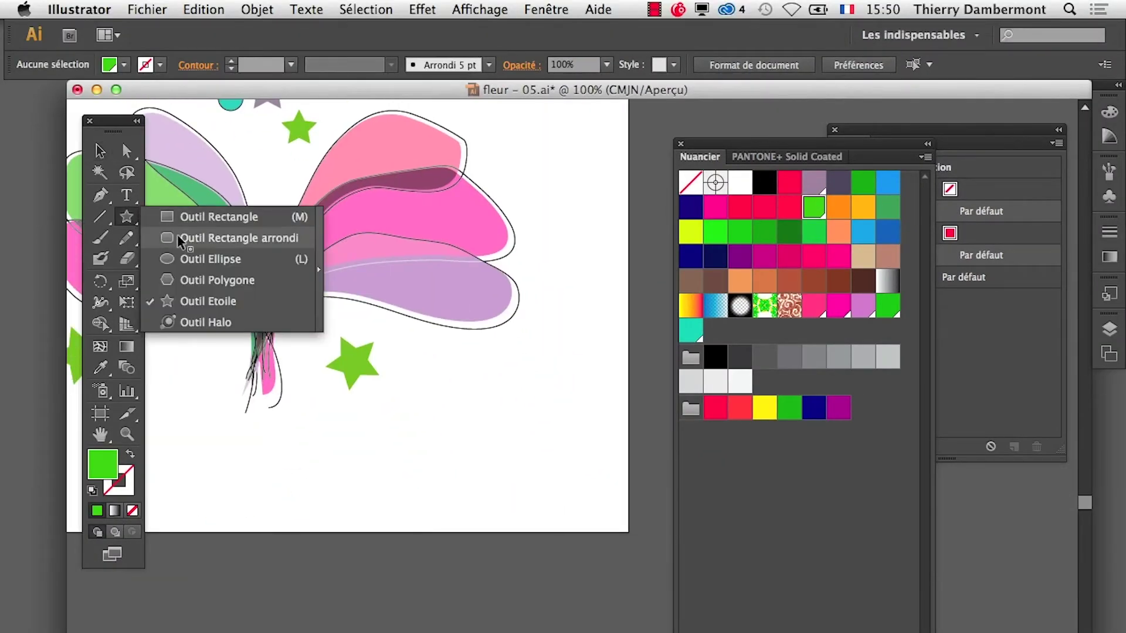
{"action": "left_click_drag", "start_coordinate": [475, 408], "coordinate": [517, 431]}
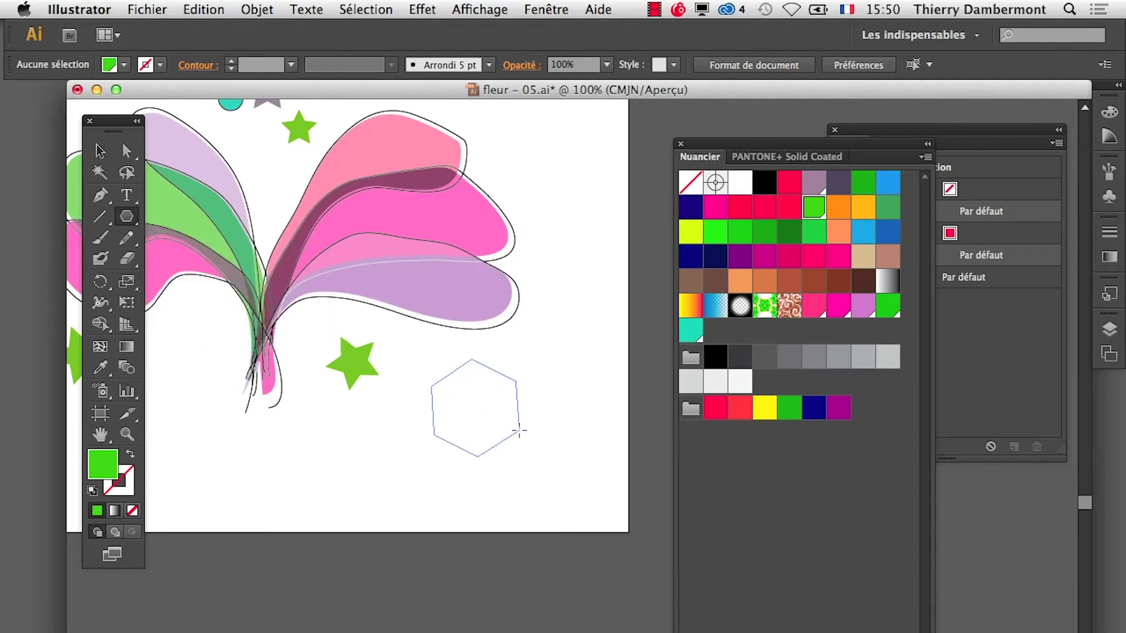
{"action": "left_click_drag", "start_coordinate": [552, 353], "coordinate": [563, 339]}
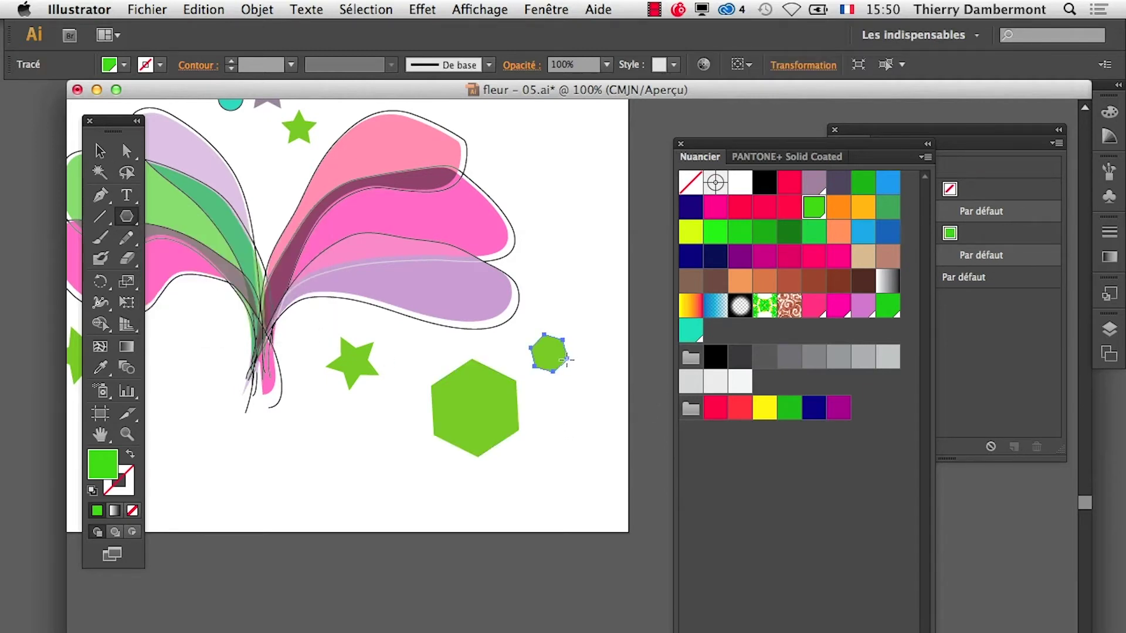
{"action": "left_click", "coordinate": [101, 151]}
{"action": "left_click", "coordinate": [446, 355]}
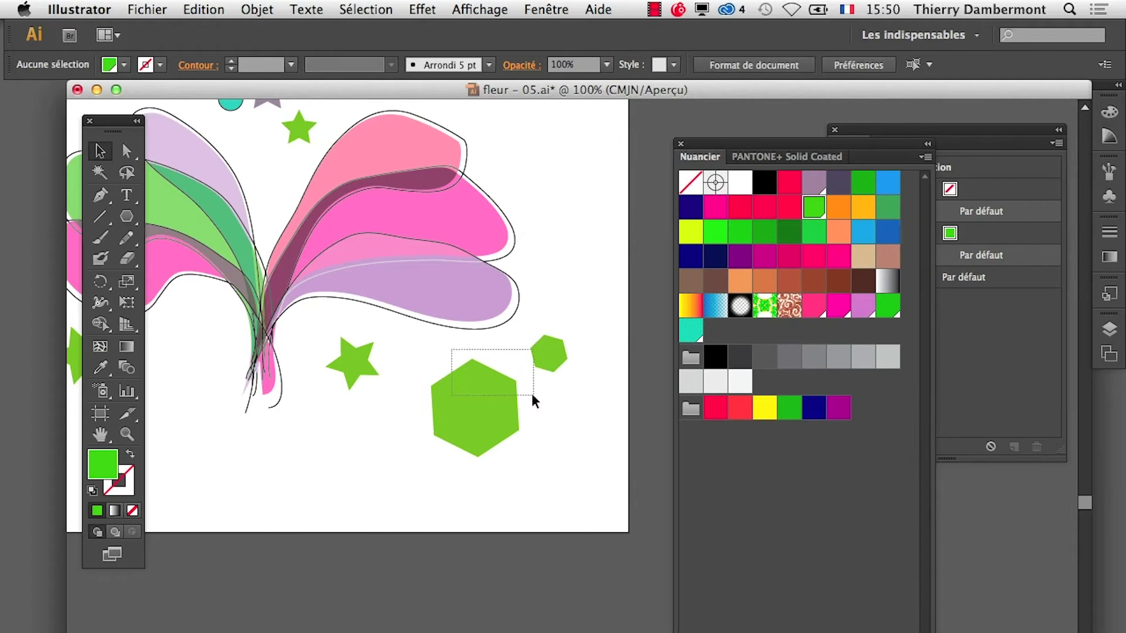
{"action": "left_click_drag", "start_coordinate": [445, 354], "coordinate": [533, 397]}
{"action": "left_click_drag", "start_coordinate": [738, 145], "coordinate": [665, 292]}
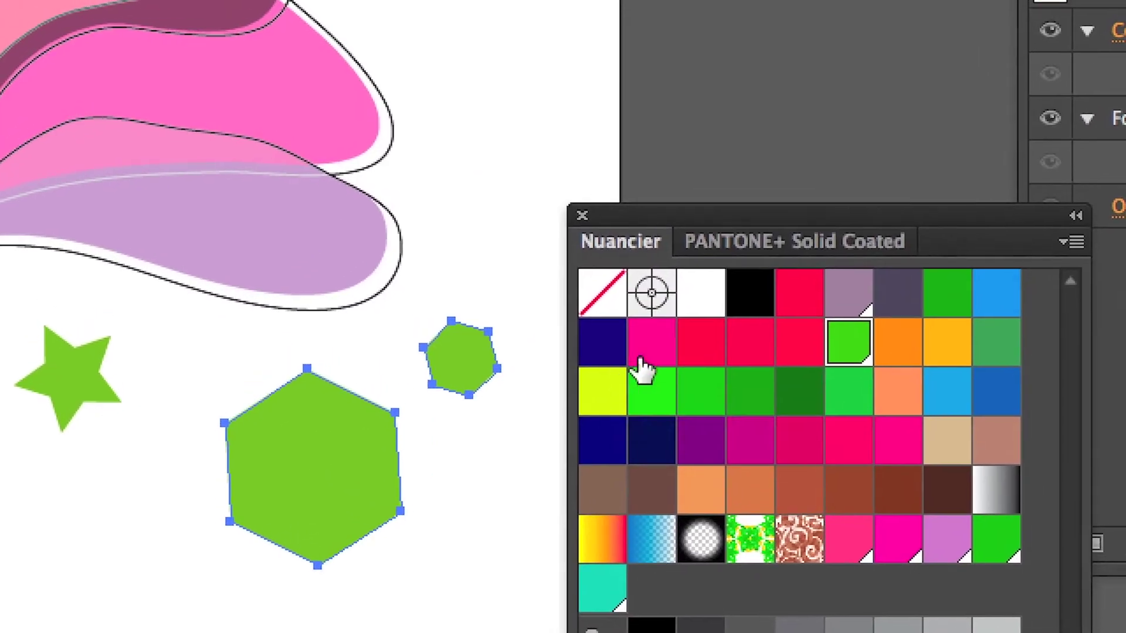
Step: Fill the hexagons with magenta and make the Magenta CMJN swatch global
{"action": "left_click", "coordinate": [645, 334]}
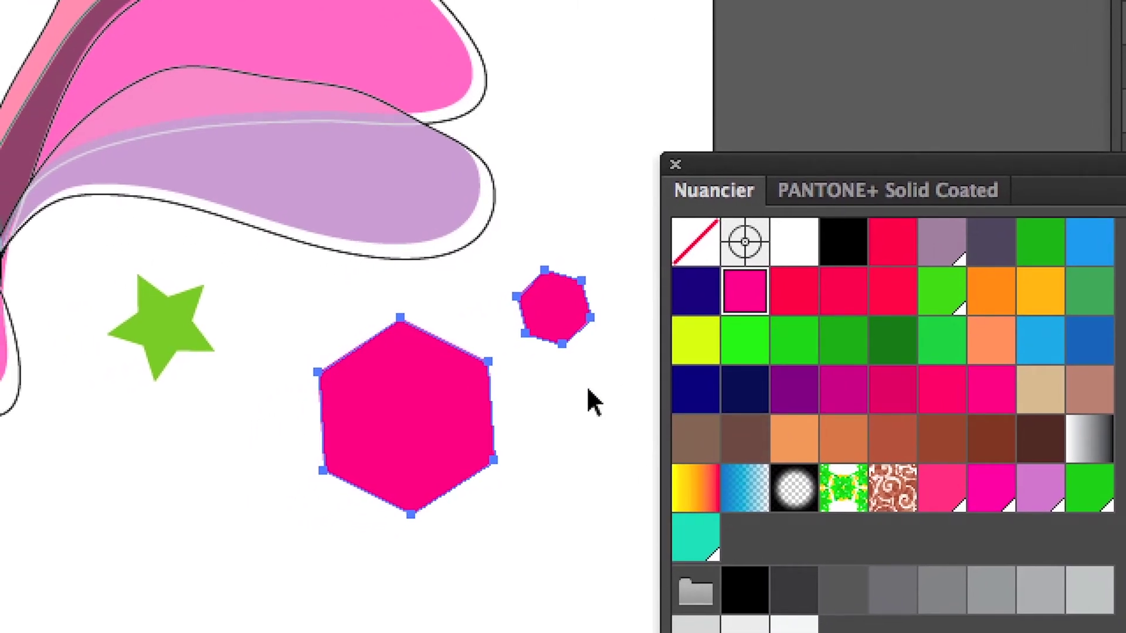
{"action": "left_click", "coordinate": [593, 401]}
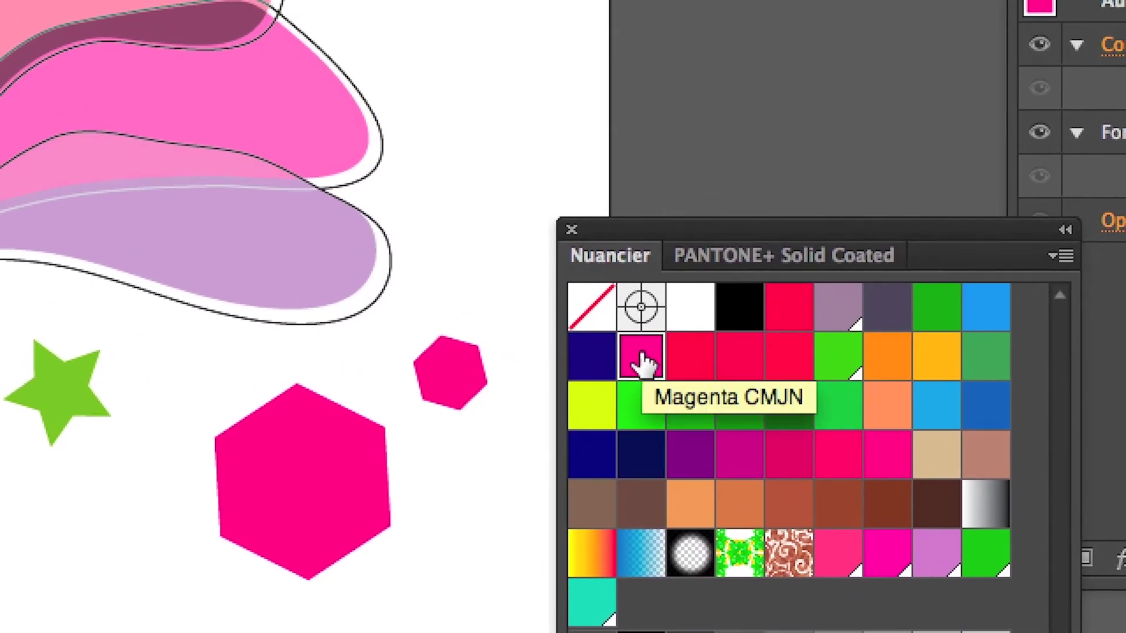
{"action": "double_click", "coordinate": [643, 359]}
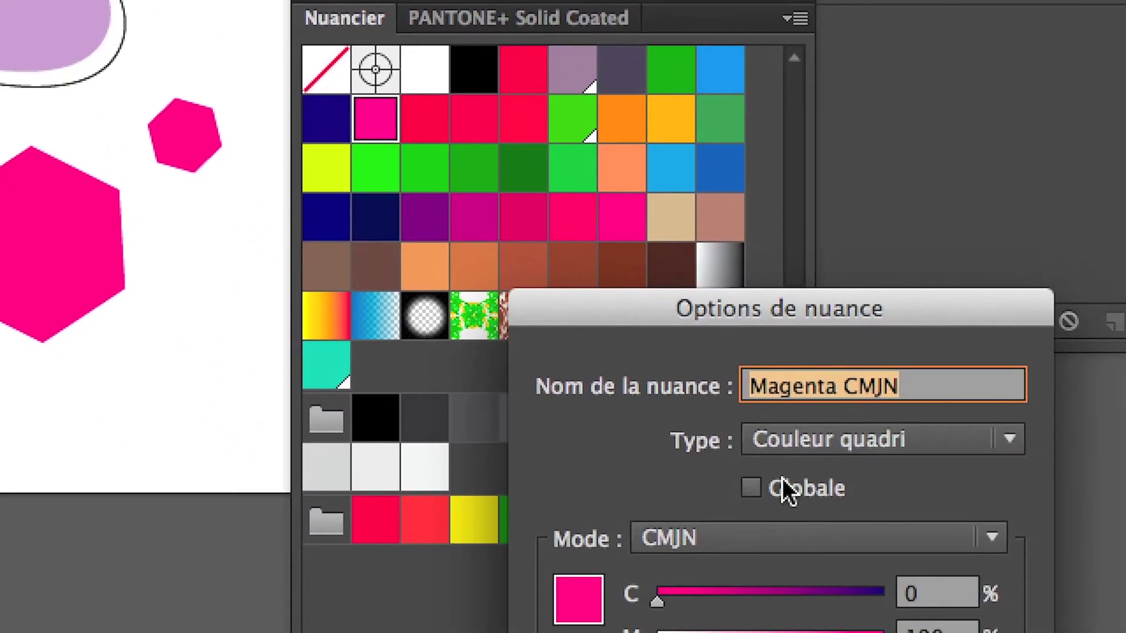
{"action": "left_click", "coordinate": [786, 488]}
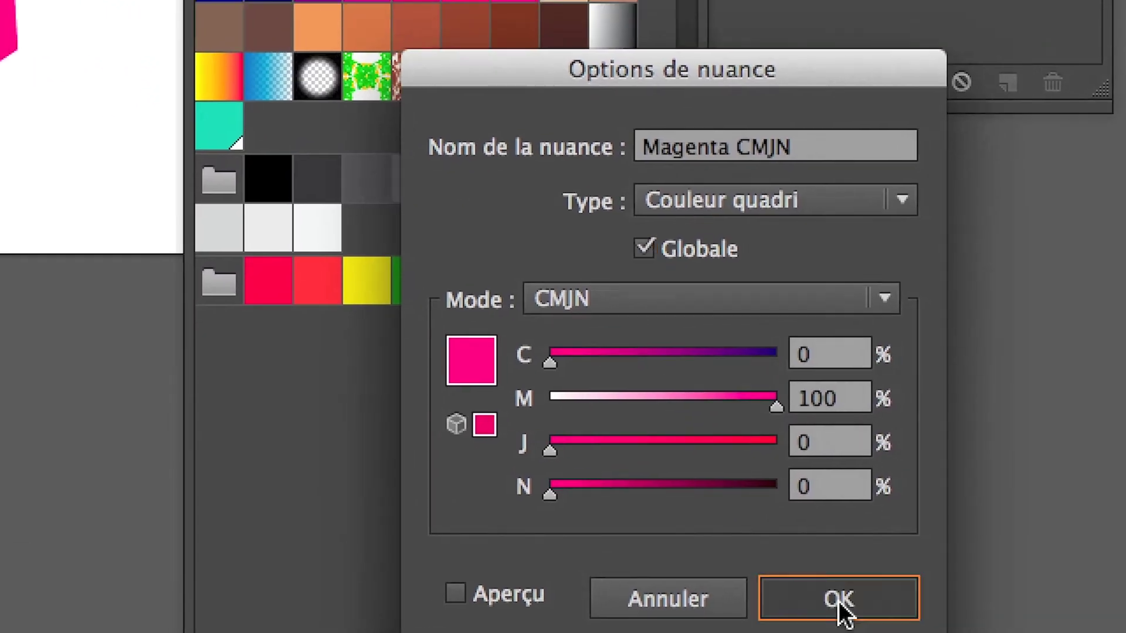
{"action": "left_click", "coordinate": [839, 606]}
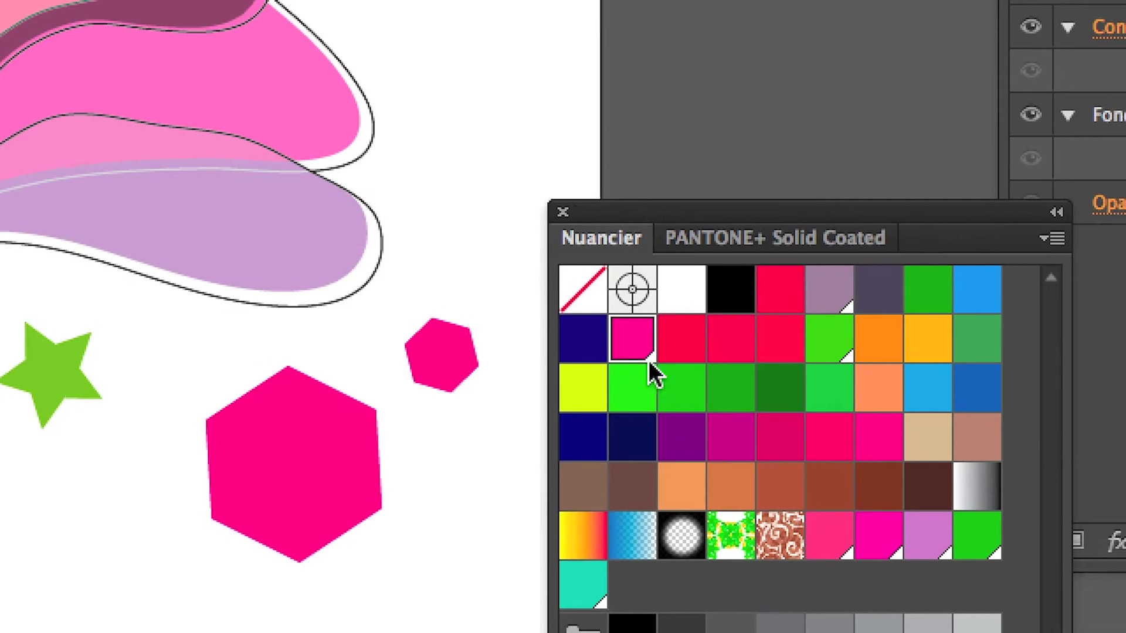
Step: Change the Magenta CMJN swatch to olive: C14 M14 J72
{"action": "double_click", "coordinate": [648, 361]}
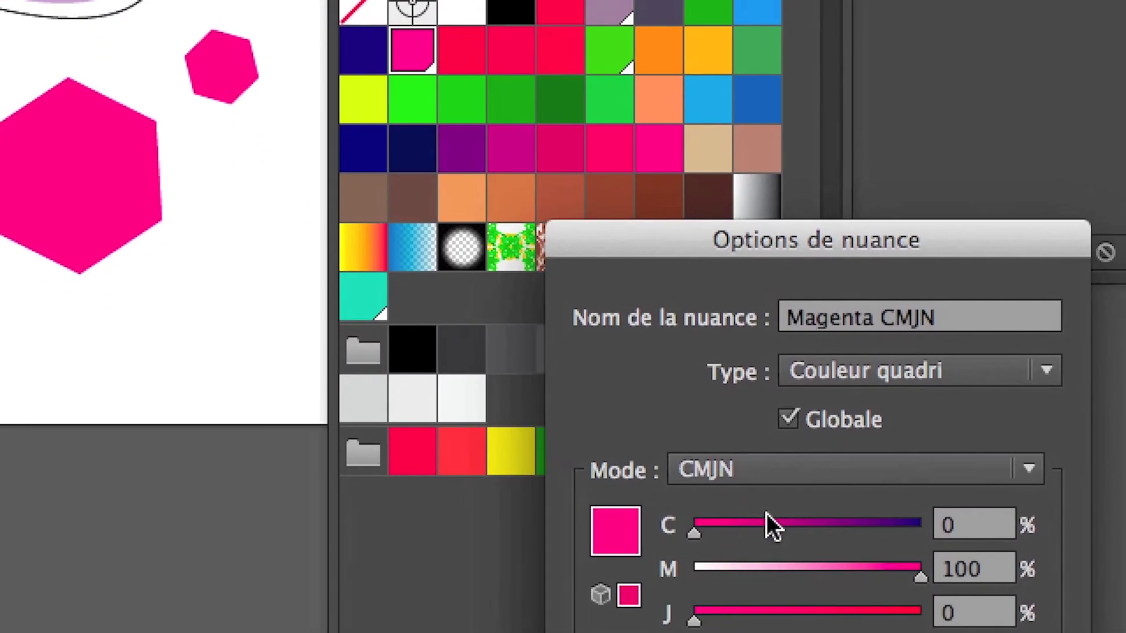
{"action": "left_click_drag", "start_coordinate": [766, 516], "coordinate": [776, 519]}
{"action": "mouse_move", "coordinate": [776, 562]}
{"action": "left_mouse_down"}
{"action": "mouse_move", "coordinate": [755, 548]}
{"action": "mouse_move", "coordinate": [798, 531]}
{"action": "left_mouse_up"}
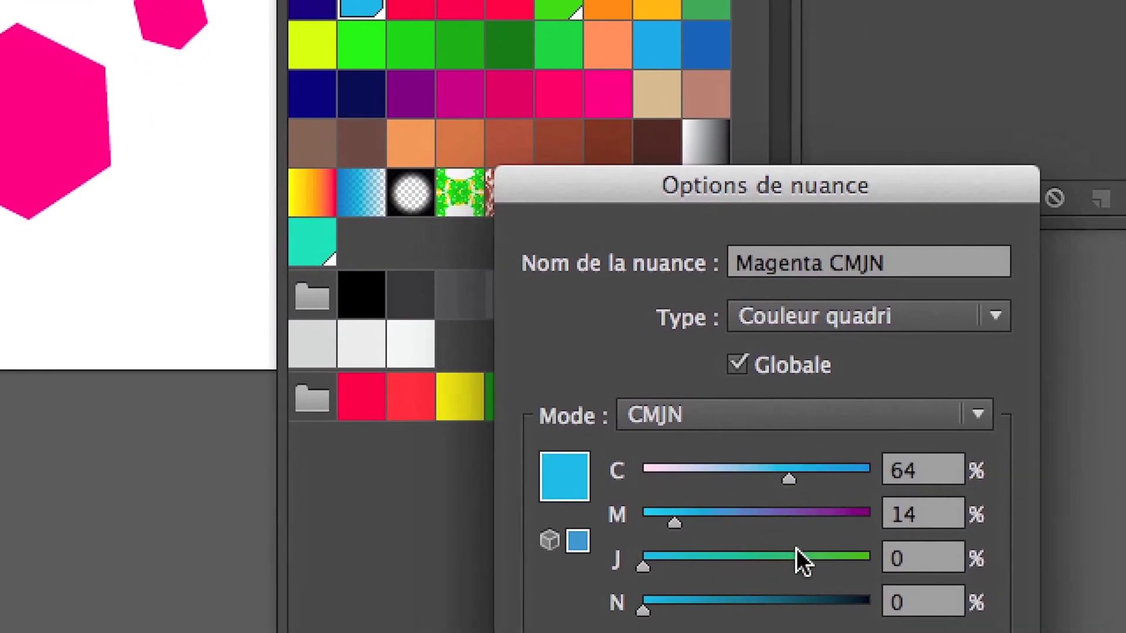
{"action": "left_click", "coordinate": [796, 553]}
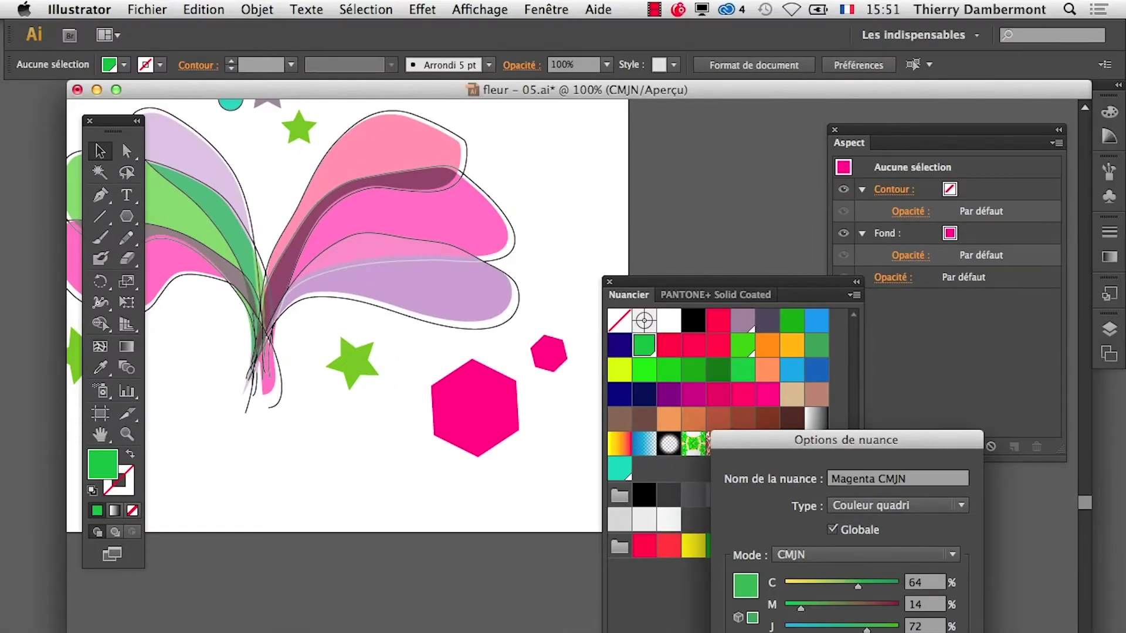
{"action": "left_click", "coordinate": [828, 632]}
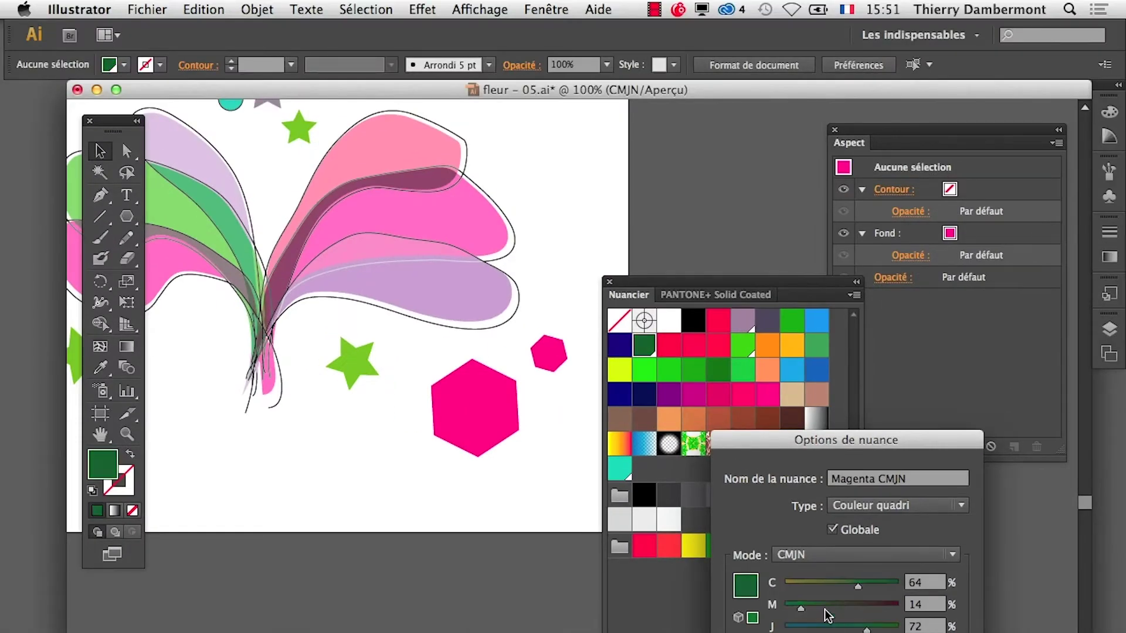
{"action": "left_click", "coordinate": [805, 585]}
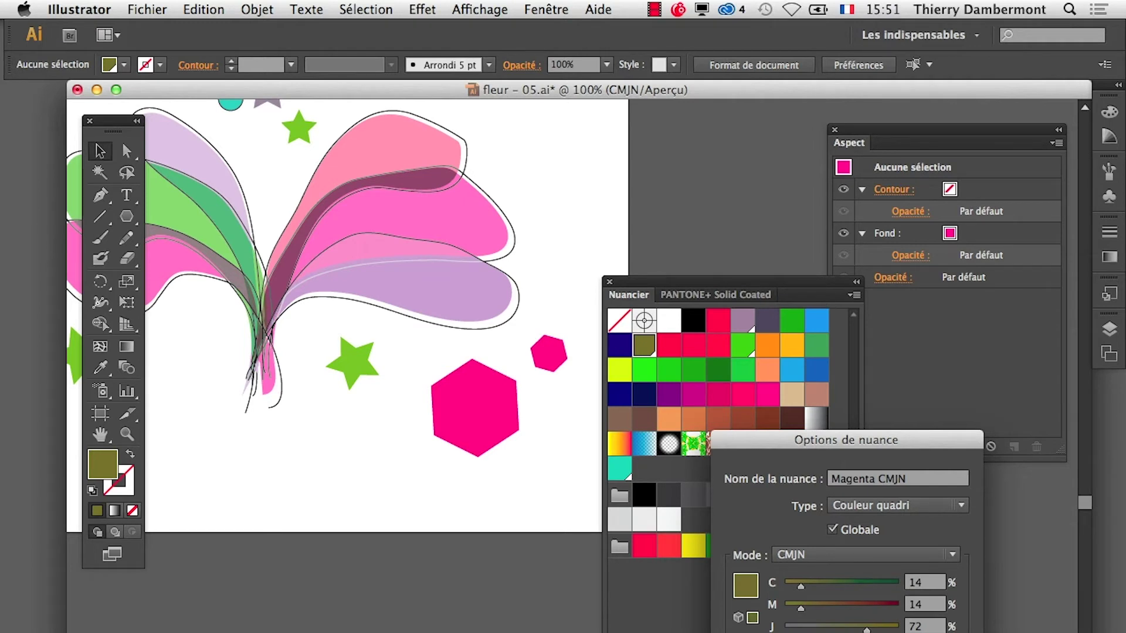
{"action": "key", "text": "Return"}
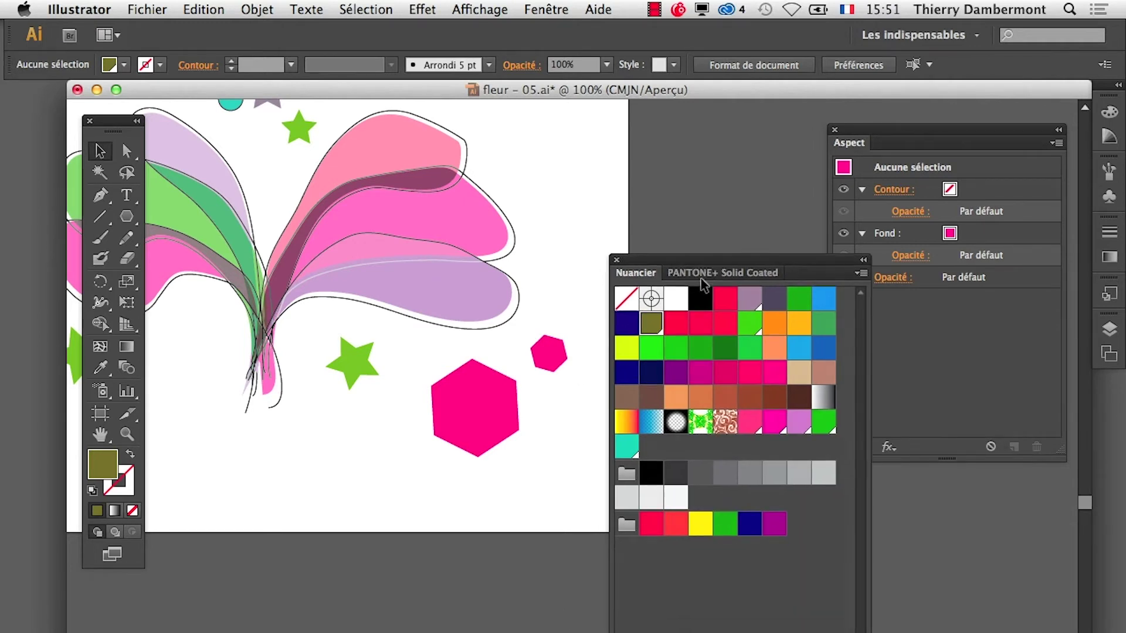
Step: Save the artwork as a new Illustrator file named 'fleur - 06.ai', accepting the default options
{"action": "left_click_drag", "start_coordinate": [704, 281], "coordinate": [720, 196]}
{"action": "scroll", "coordinate": [564, 442], "scroll_direction": "down", "scroll_amount": 1}
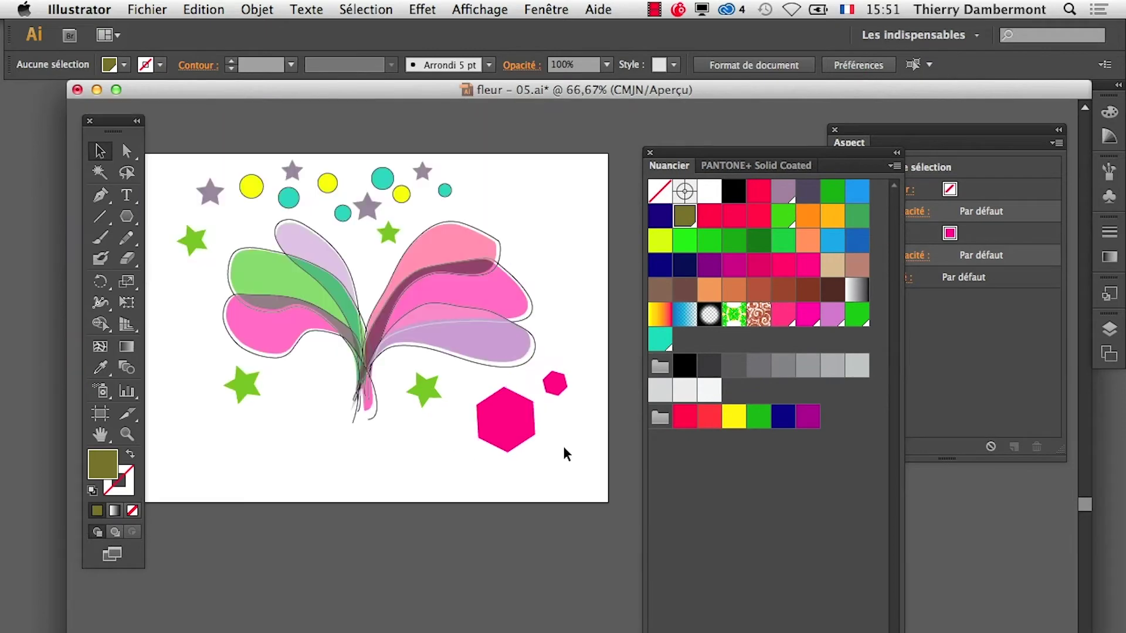
{"action": "left_click", "coordinate": [128, 7]}
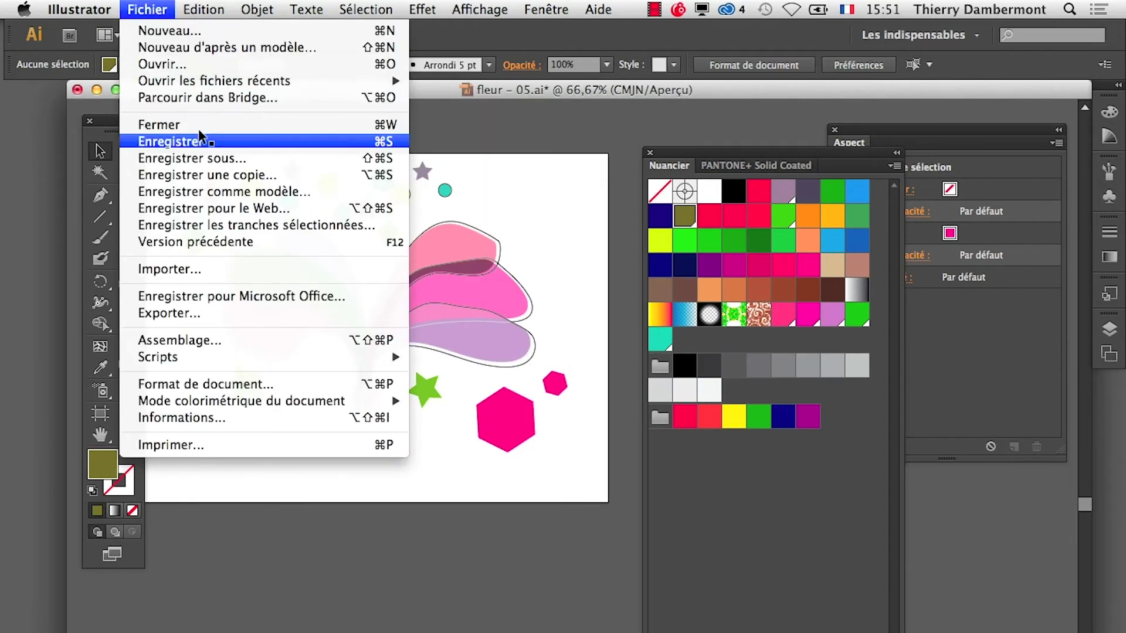
{"action": "left_click", "coordinate": [209, 158]}
{"action": "left_click", "coordinate": [544, 159]}
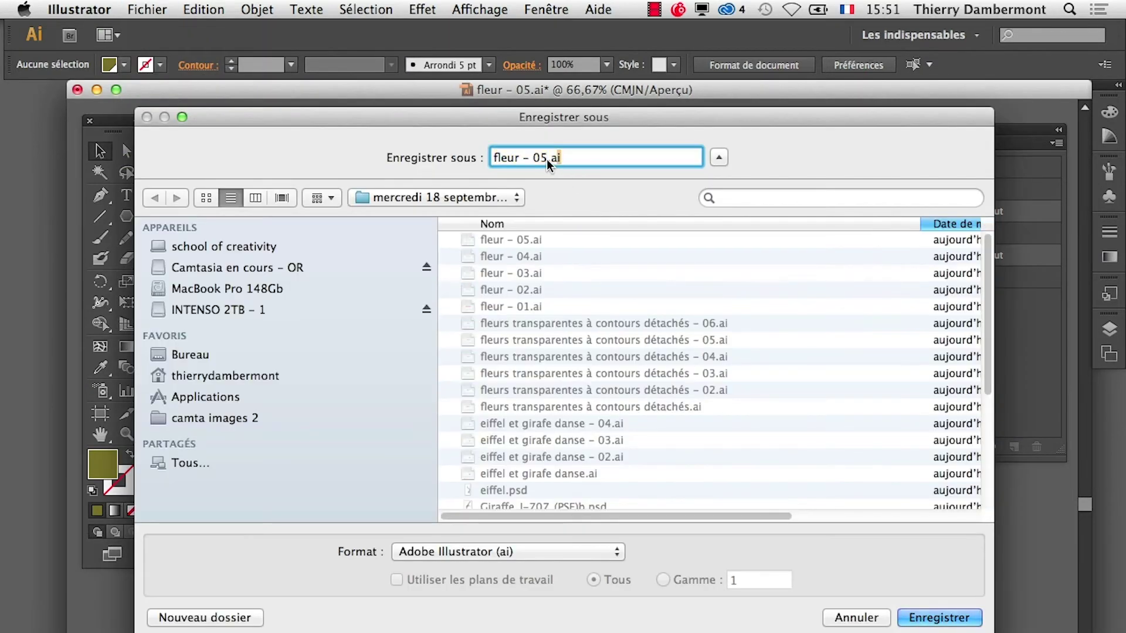
{"action": "key", "text": "shift+Left"}
{"action": "type", "text": "6"}
{"action": "left_click", "coordinate": [926, 618]}
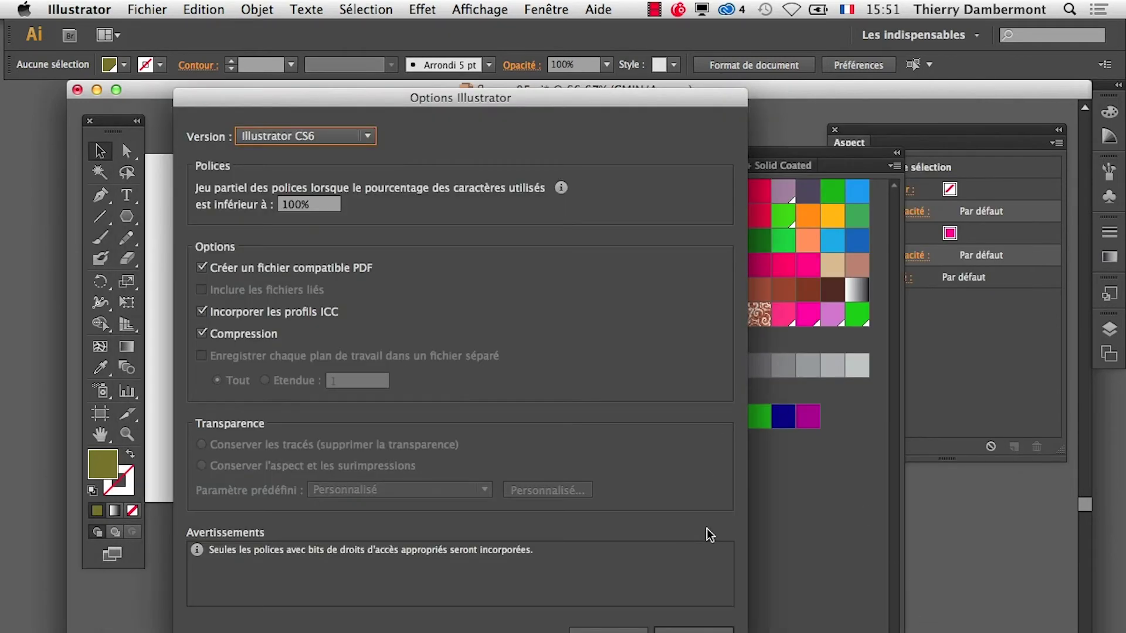
{"action": "left_click", "coordinate": [704, 630]}
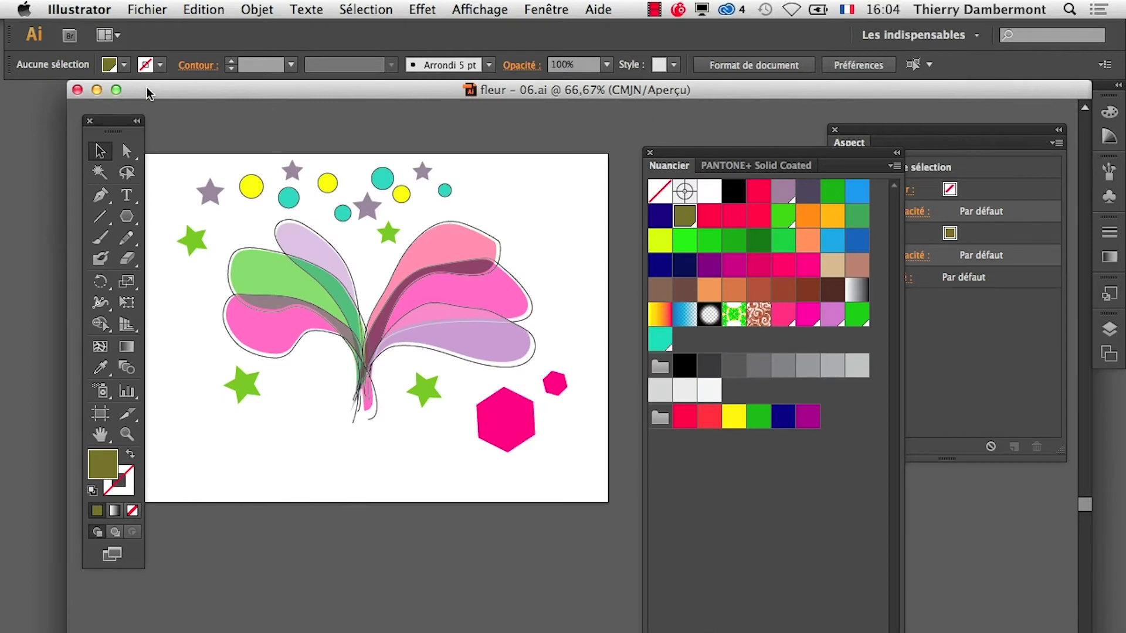
Step: Zoom and pan onto the flower, then close the Nuancier and Aspect panels
{"action": "mouse_move", "coordinate": [149, 93]}
{"action": "left_mouse_down"}
{"action": "mouse_move", "coordinate": [92, 97]}
{"action": "mouse_move", "coordinate": [86, 128]}
{"action": "left_mouse_up"}
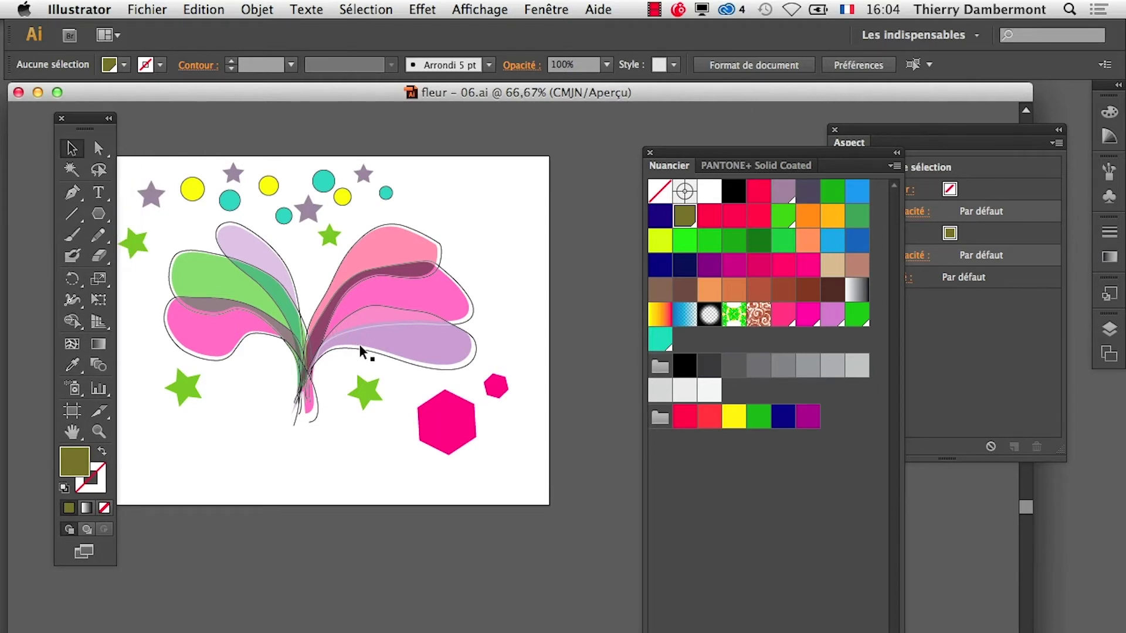
{"action": "scroll", "coordinate": [361, 350], "scroll_direction": "up", "scroll_amount": 2}
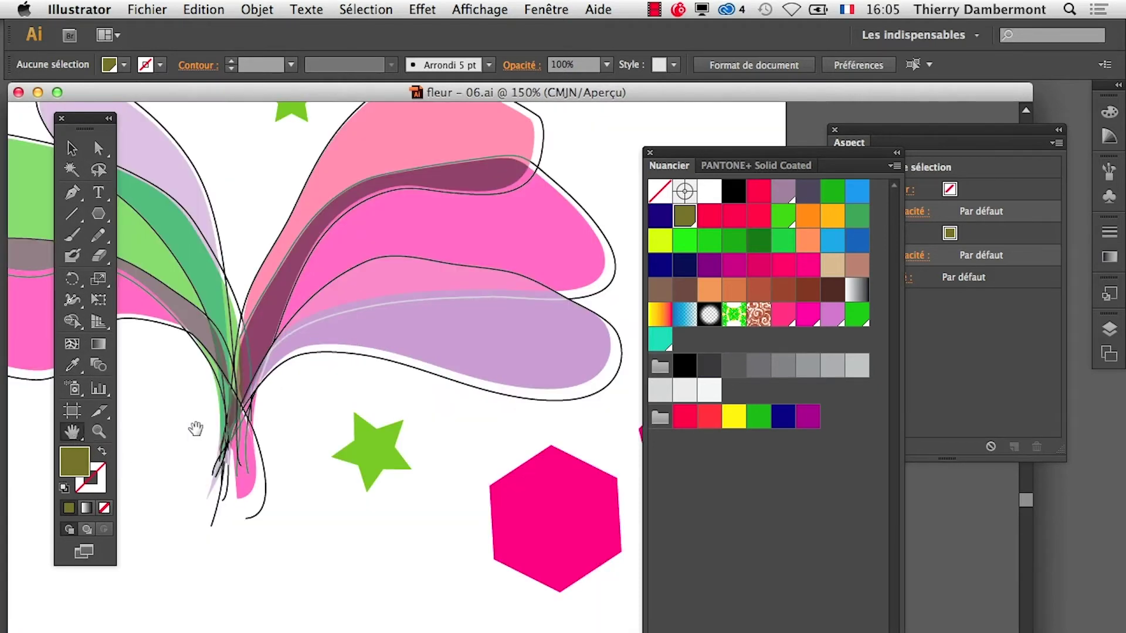
{"action": "mouse_move", "coordinate": [196, 429]}
{"action": "left_mouse_down"}
{"action": "mouse_move", "coordinate": [314, 522]}
{"action": "mouse_move", "coordinate": [329, 553]}
{"action": "left_mouse_up"}
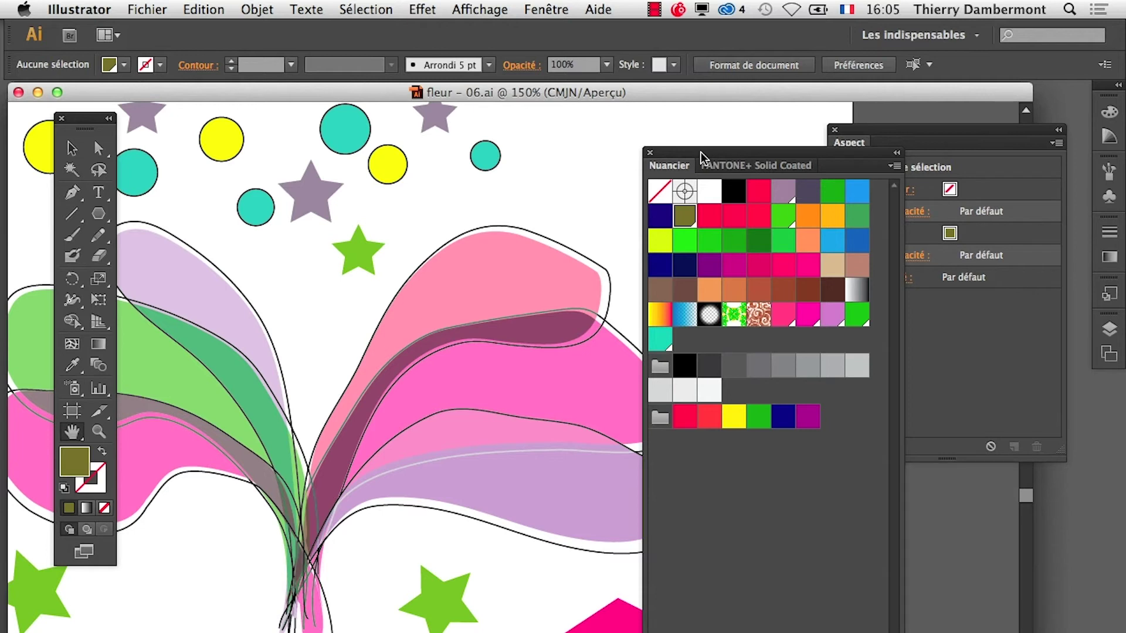
{"action": "left_click", "coordinate": [651, 153]}
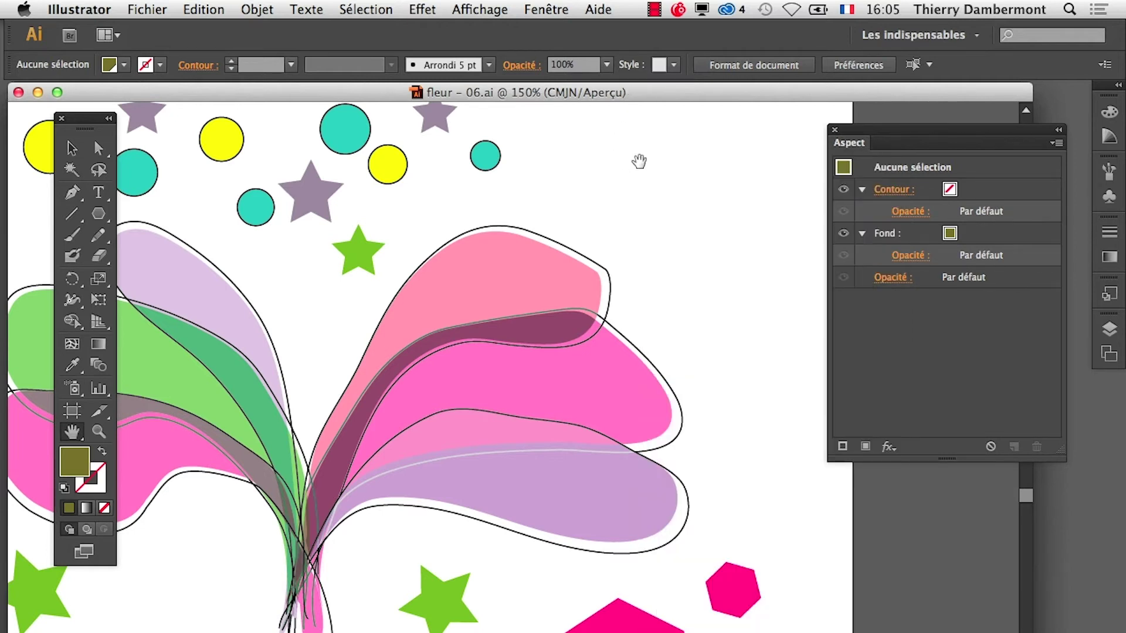
{"action": "left_click", "coordinate": [835, 131]}
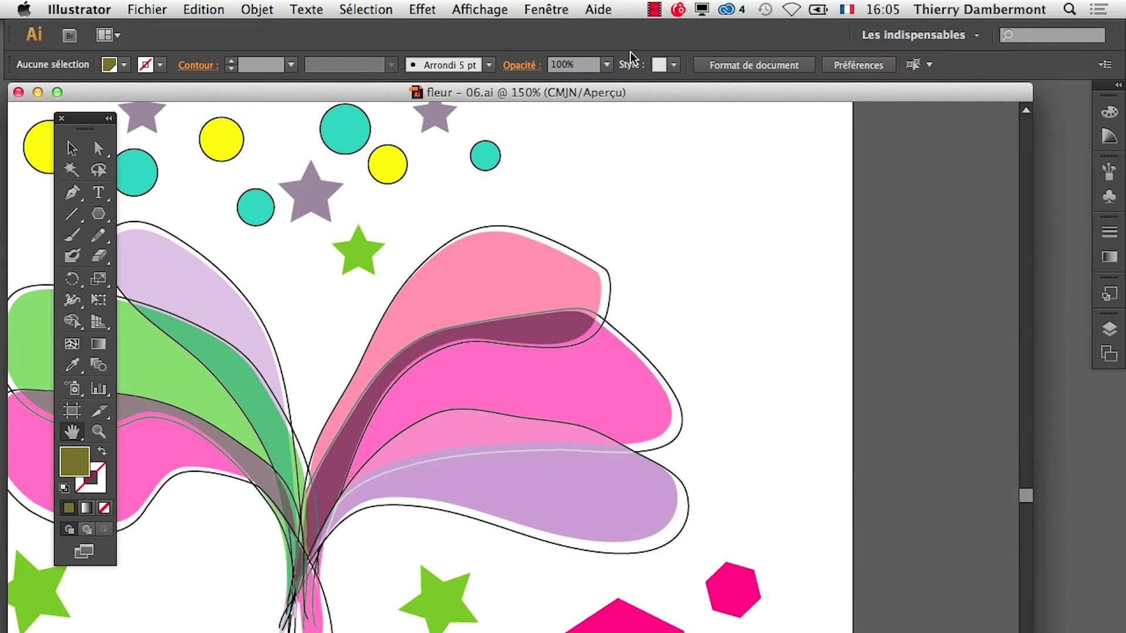
{"action": "left_click", "coordinate": [568, 7]}
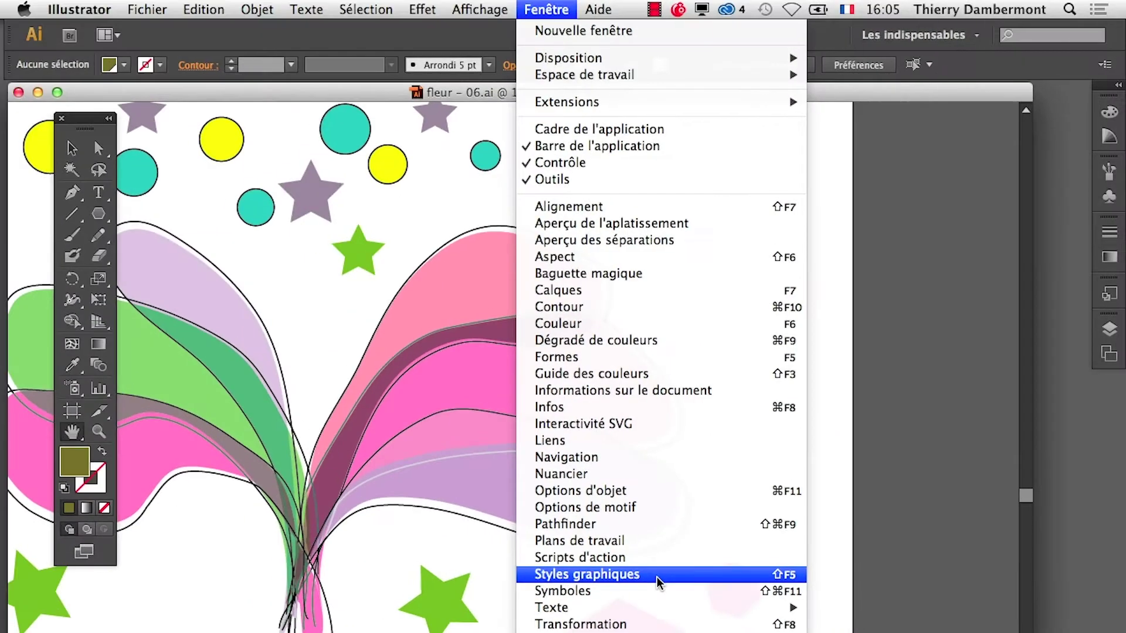
Step: Open the Styles graphiques panel, floated and enlarged over the canvas
{"action": "left_click", "coordinate": [657, 577]}
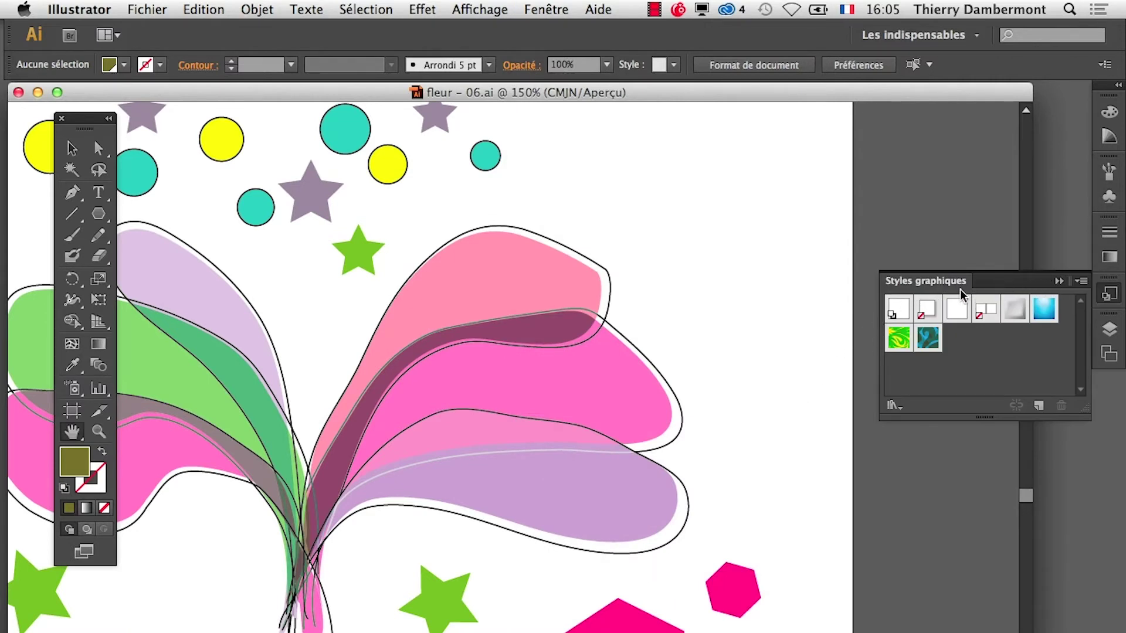
{"action": "left_click_drag", "start_coordinate": [959, 290], "coordinate": [746, 193]}
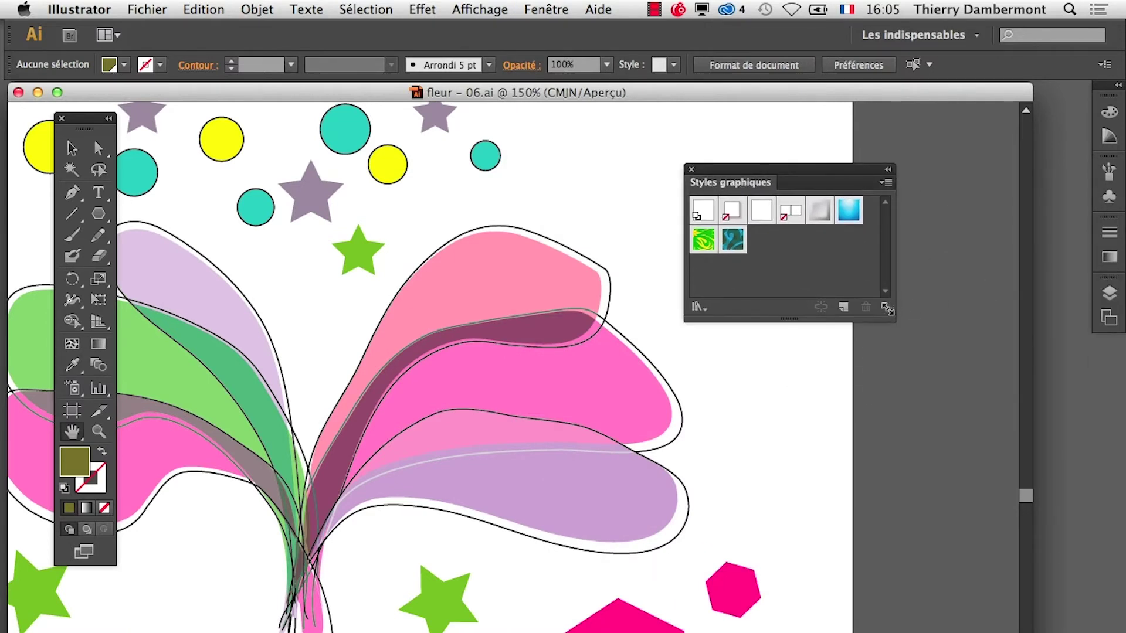
{"action": "left_click_drag", "start_coordinate": [887, 309], "coordinate": [915, 370]}
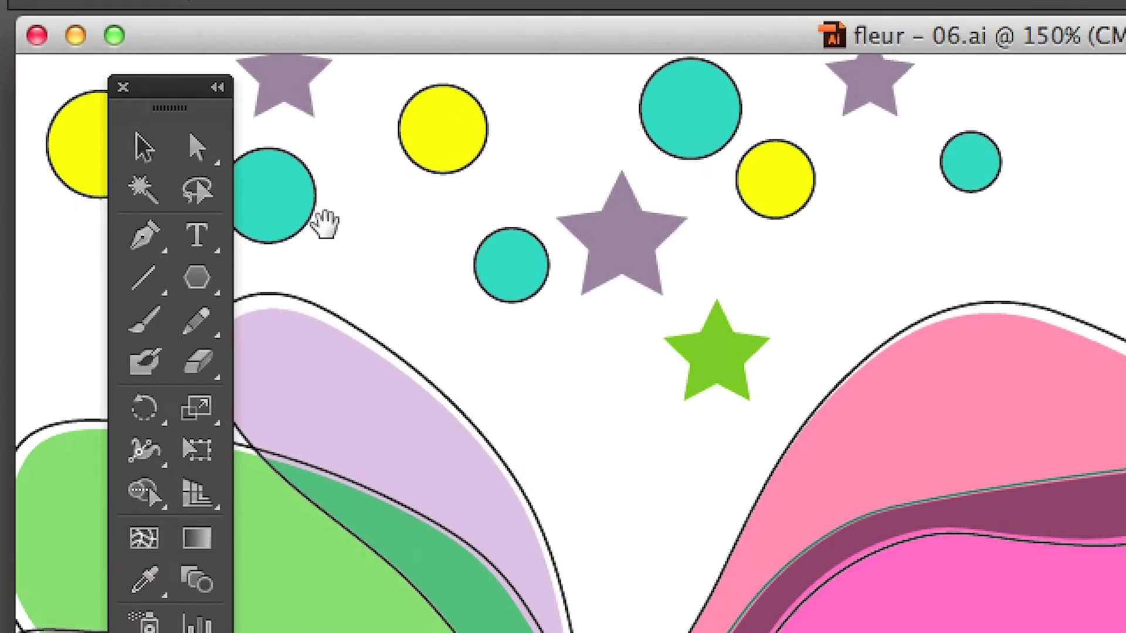
Step: Drag the purple, pink and magenta petals into the panel as new graphic styles
{"action": "left_click", "coordinate": [144, 146]}
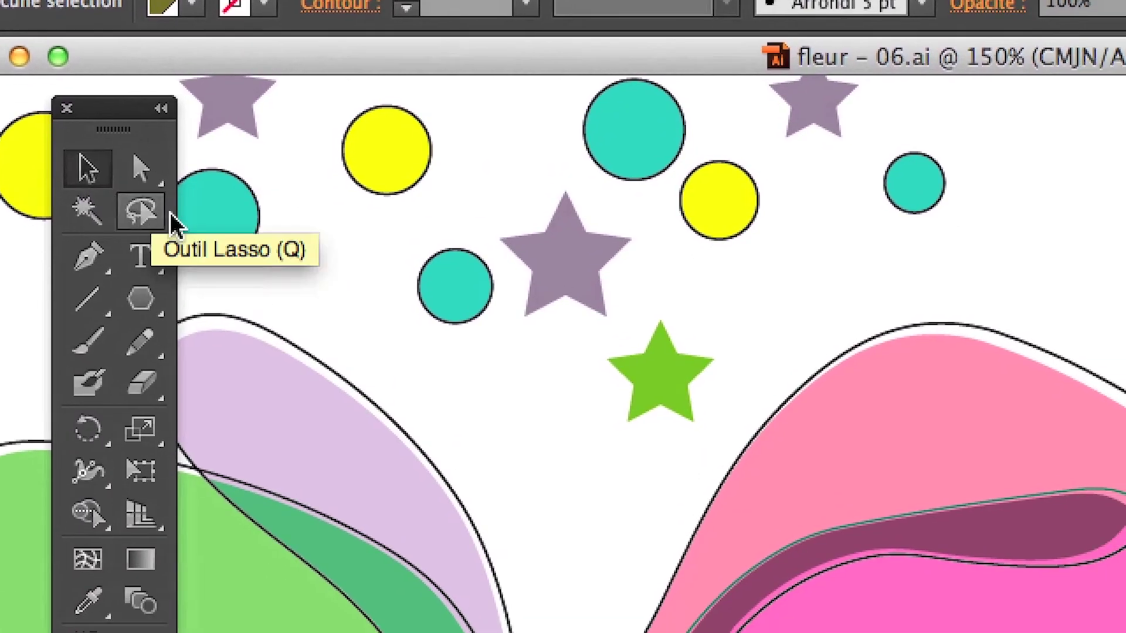
{"action": "left_click", "coordinate": [450, 418]}
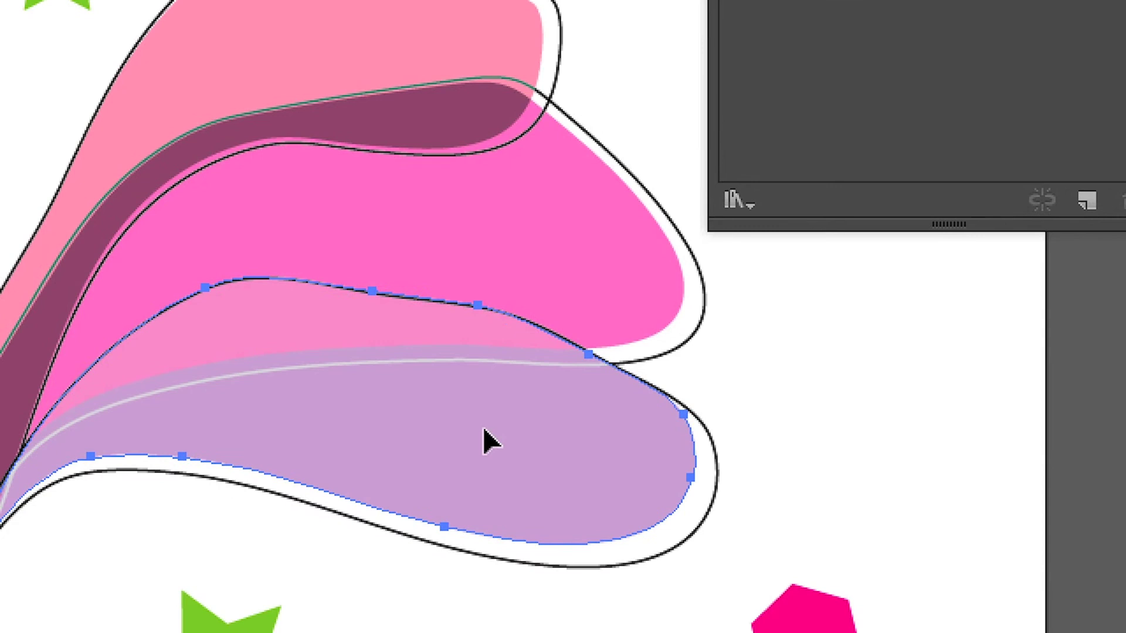
{"action": "mouse_move", "coordinate": [483, 427]}
{"action": "left_mouse_down"}
{"action": "mouse_move", "coordinate": [538, 405]}
{"action": "mouse_move", "coordinate": [762, 153]}
{"action": "left_mouse_up"}
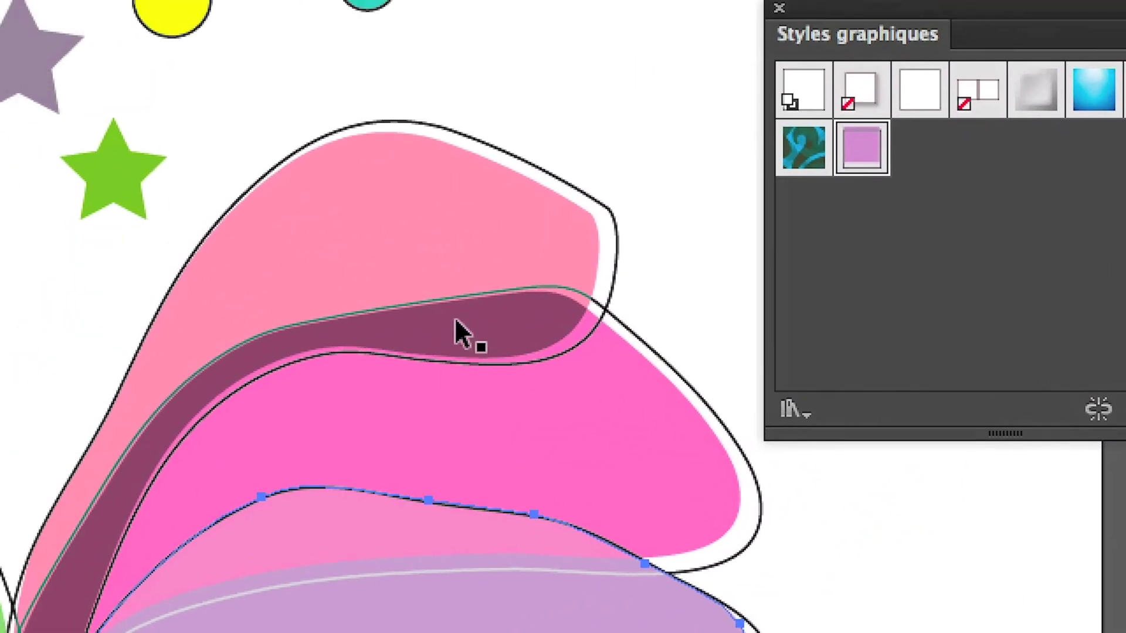
{"action": "left_click", "coordinate": [432, 309]}
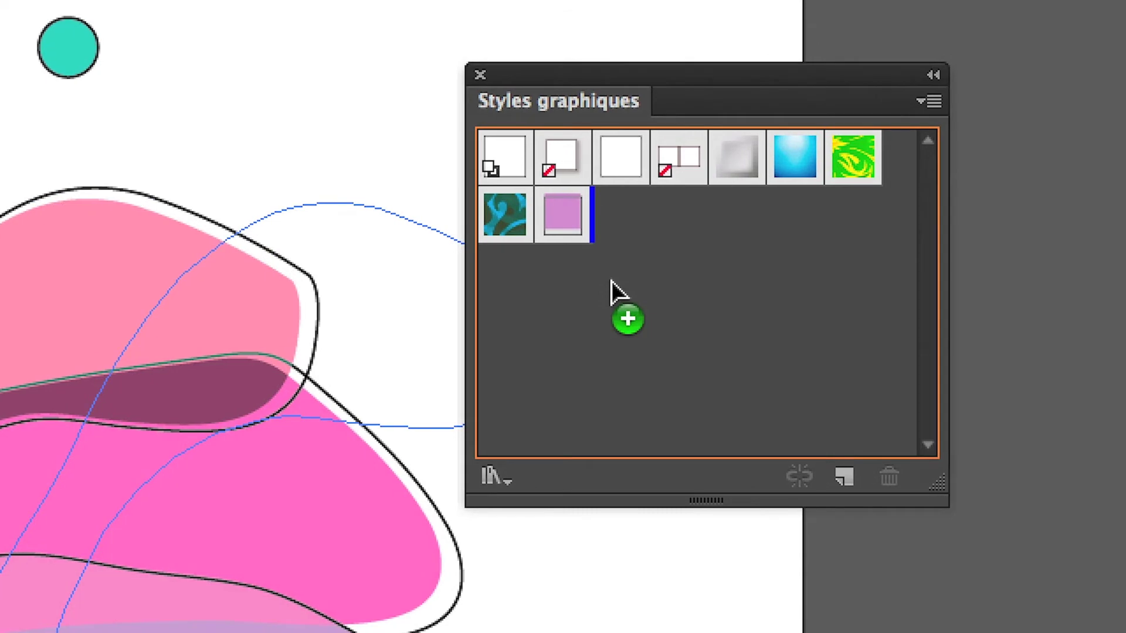
{"action": "left_click_drag", "start_coordinate": [441, 293], "coordinate": [950, 293]}
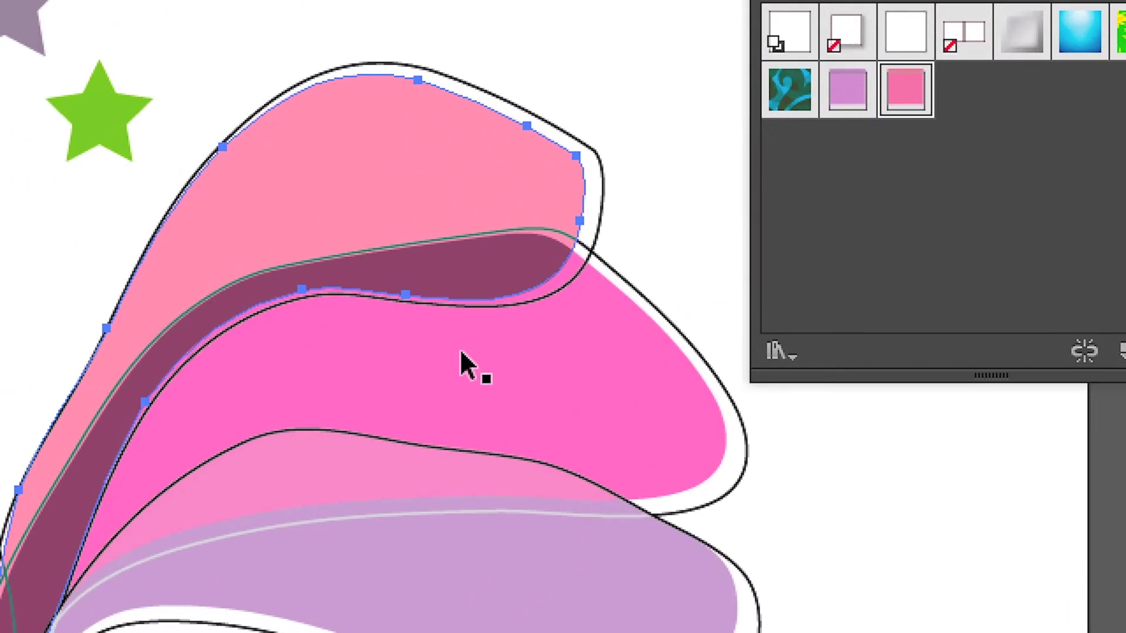
{"action": "left_click_drag", "start_coordinate": [463, 367], "coordinate": [631, 312]}
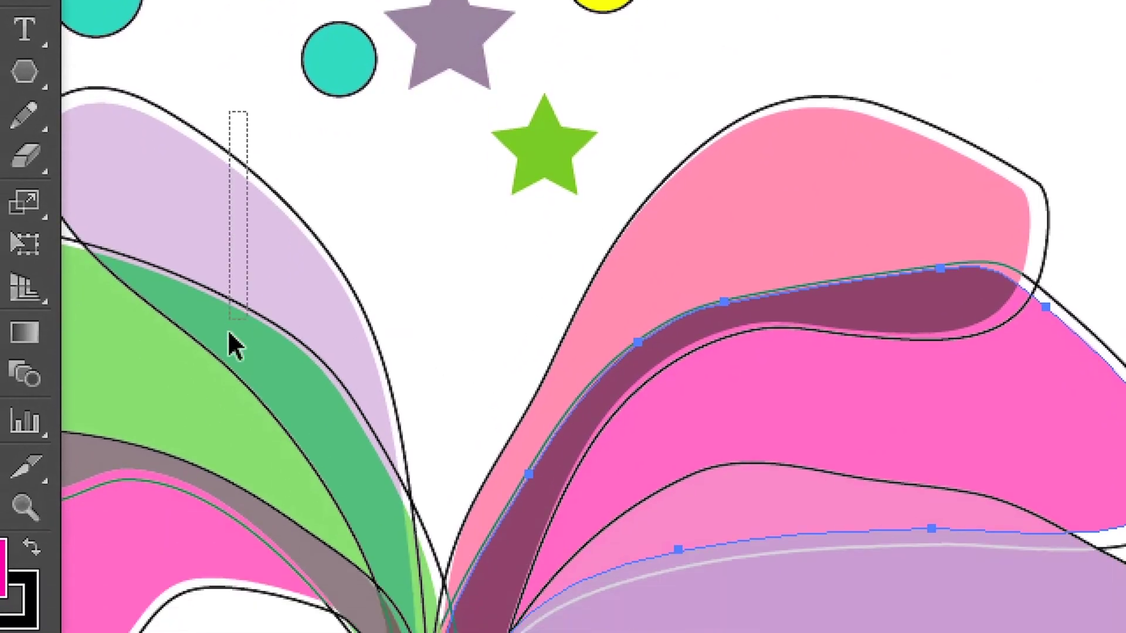
{"action": "left_click", "coordinate": [234, 346]}
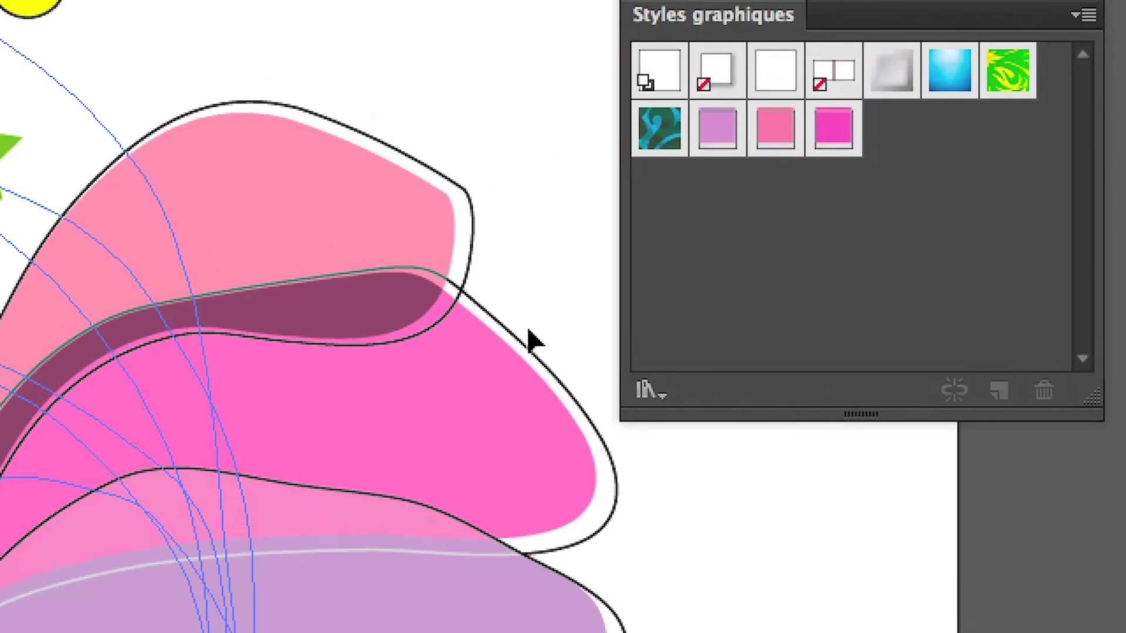
{"action": "left_click_drag", "start_coordinate": [531, 340], "coordinate": [628, 311]}
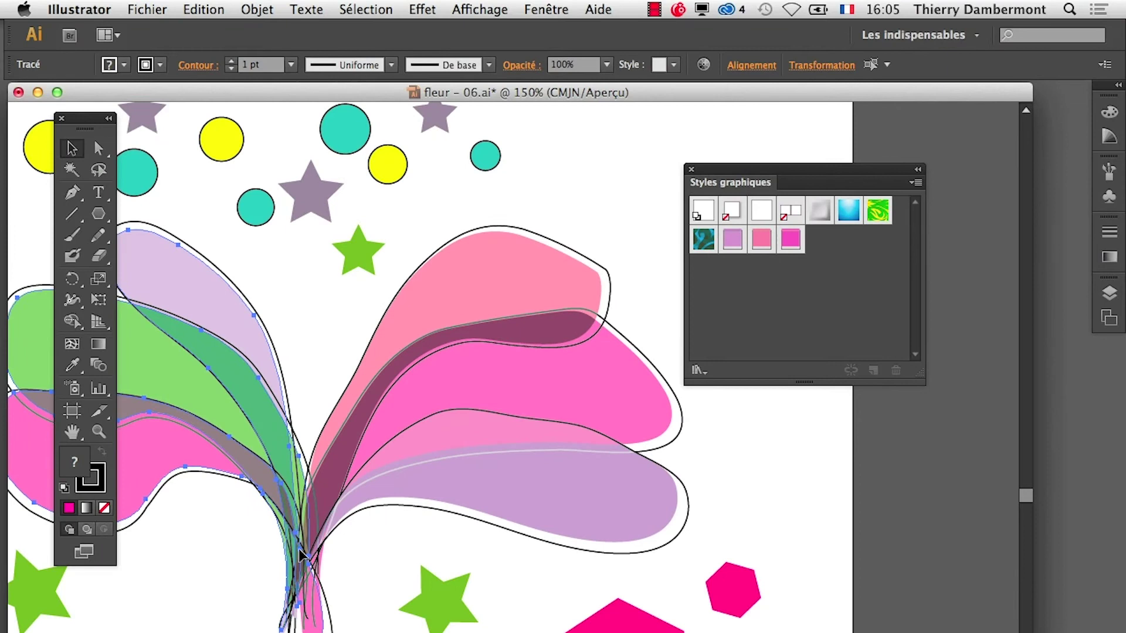
Step: Deselect, then drag the green, pink and lilac left-hand petals into Styles graphiques
{"action": "left_click", "coordinate": [222, 560]}
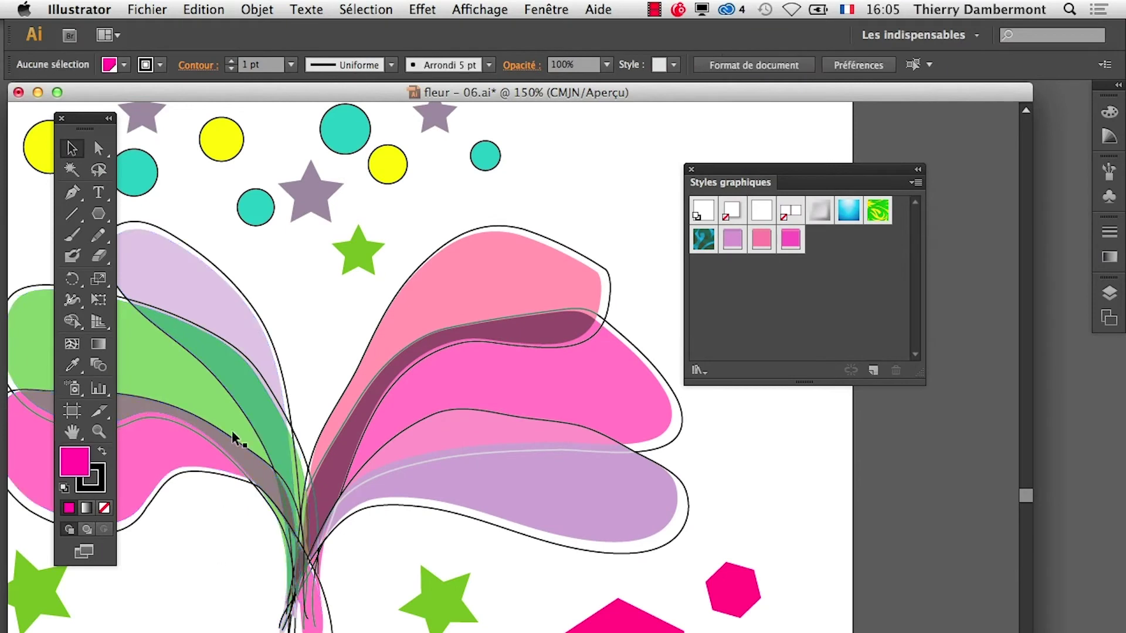
{"action": "mouse_move", "coordinate": [163, 362]}
{"action": "left_mouse_down"}
{"action": "mouse_move", "coordinate": [643, 337]}
{"action": "mouse_move", "coordinate": [797, 302]}
{"action": "left_mouse_up"}
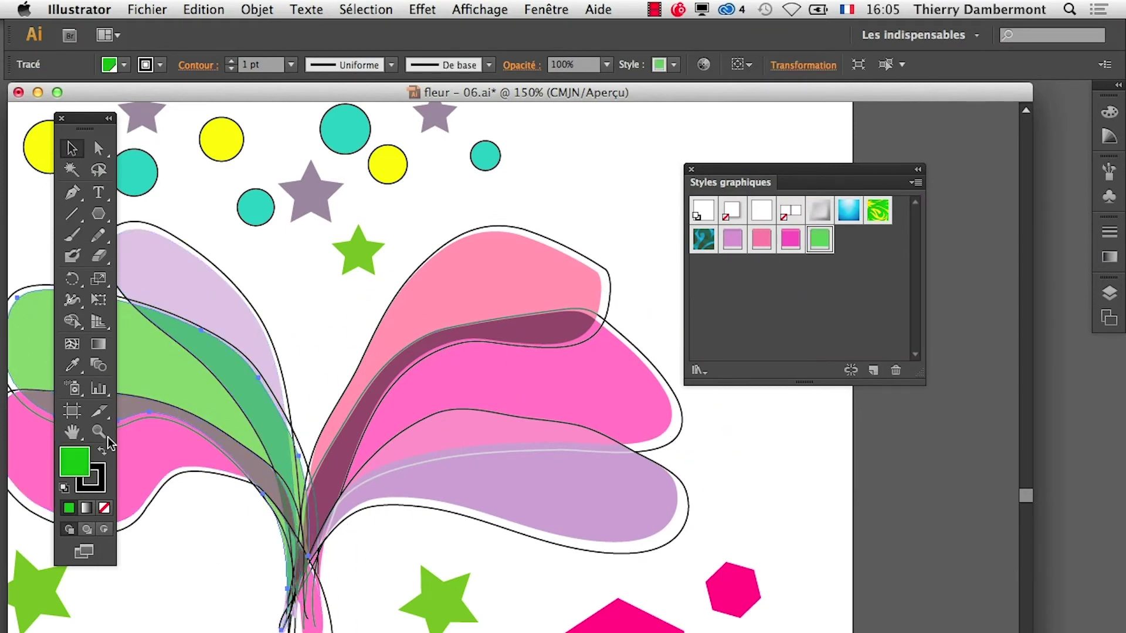
{"action": "left_click_drag", "start_coordinate": [139, 455], "coordinate": [834, 292]}
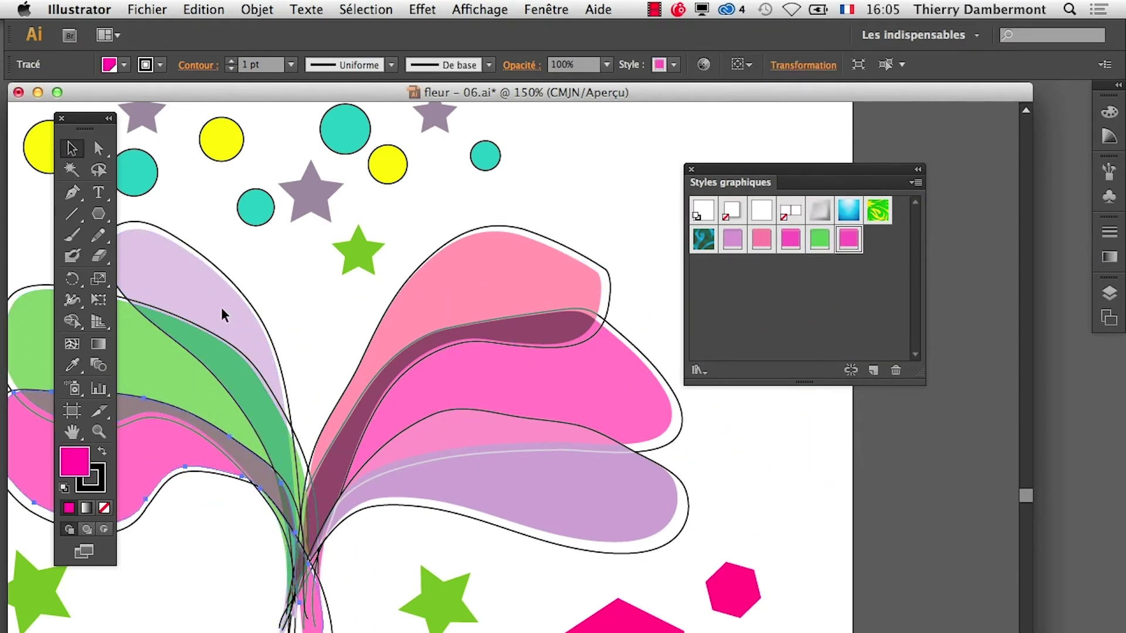
{"action": "mouse_move", "coordinate": [222, 315]}
{"action": "left_mouse_down"}
{"action": "mouse_move", "coordinate": [819, 319]}
{"action": "mouse_move", "coordinate": [822, 309]}
{"action": "left_mouse_up"}
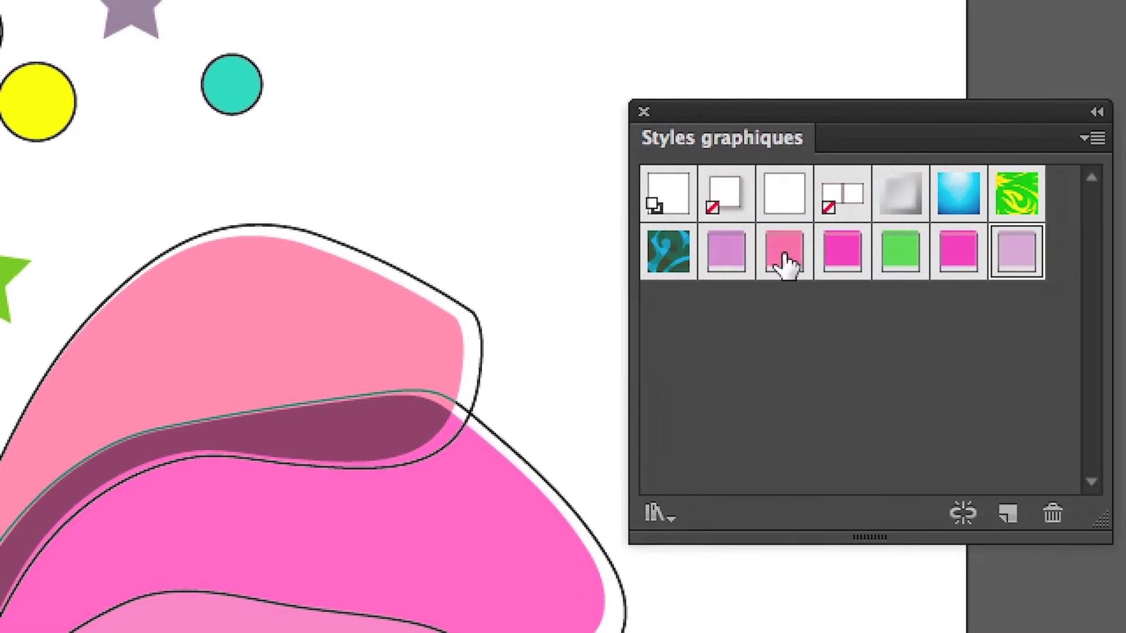
Step: Delete the extra hot-pink graphic style and confirm with Oui
{"action": "left_click", "coordinate": [958, 252]}
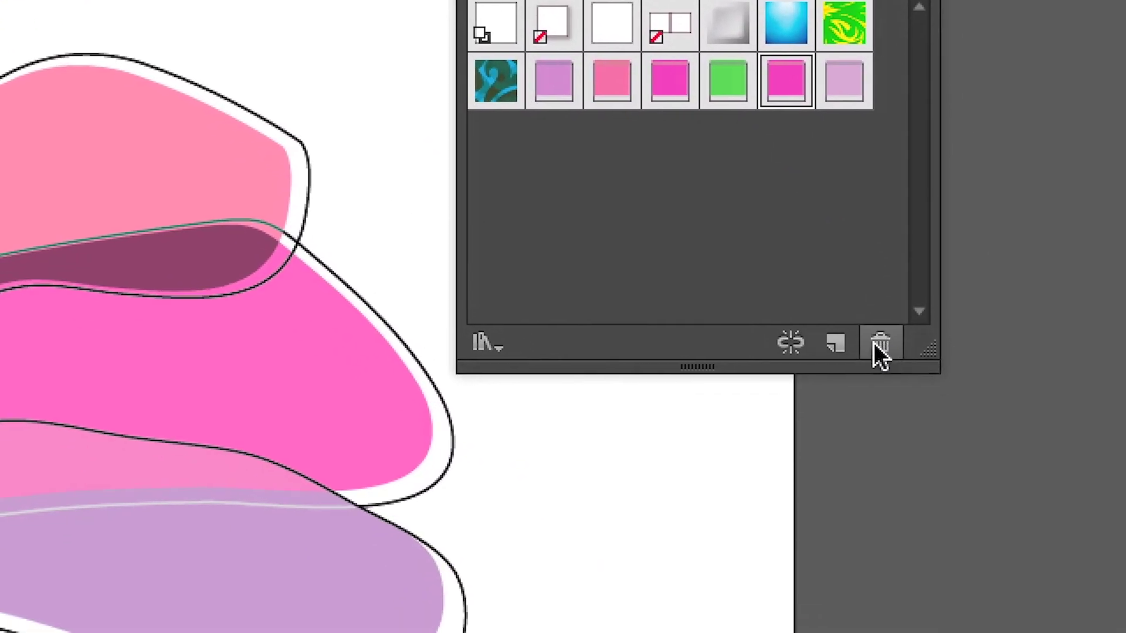
{"action": "left_click", "coordinate": [877, 345]}
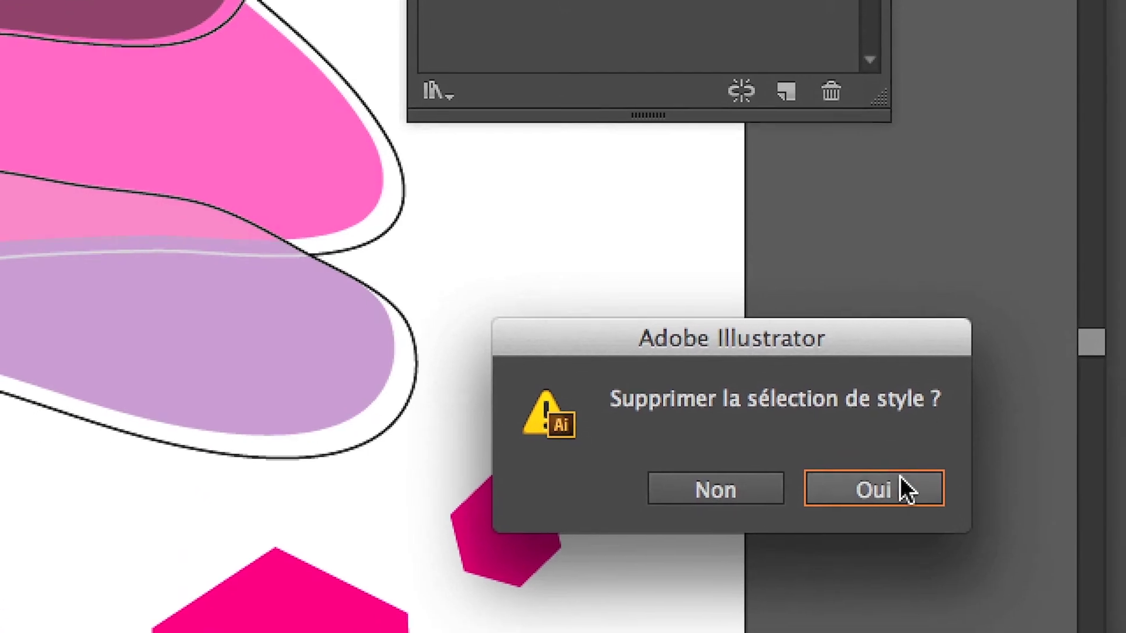
{"action": "left_click", "coordinate": [901, 478]}
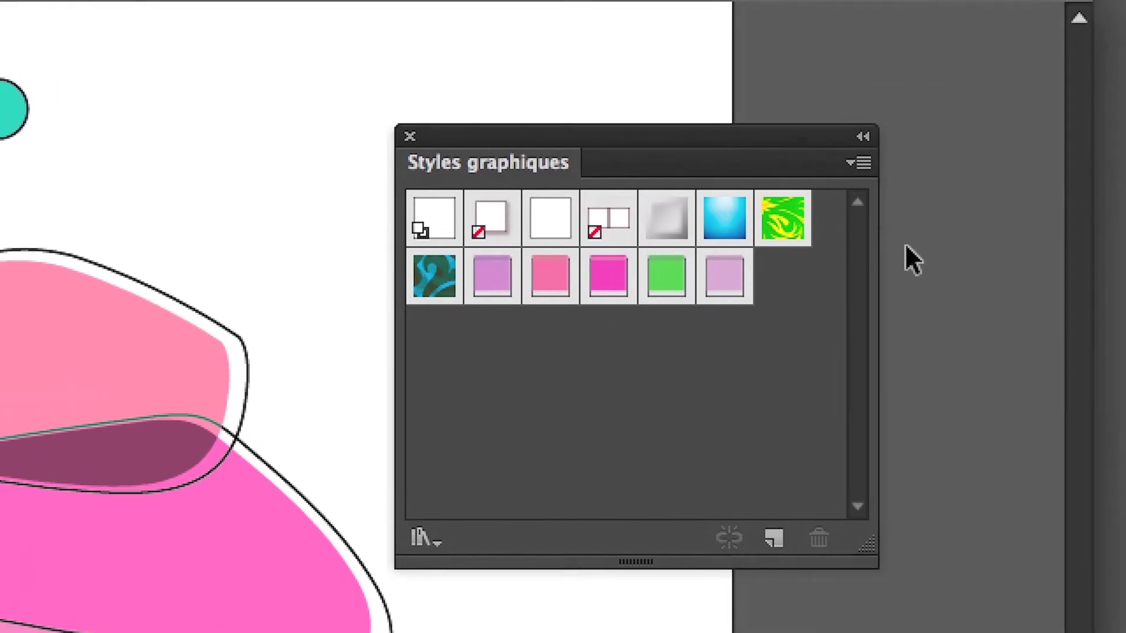
Step: Save the graphic styles as library 'fleur - 06' in the Styles graphiques folder
{"action": "left_click", "coordinate": [888, 218]}
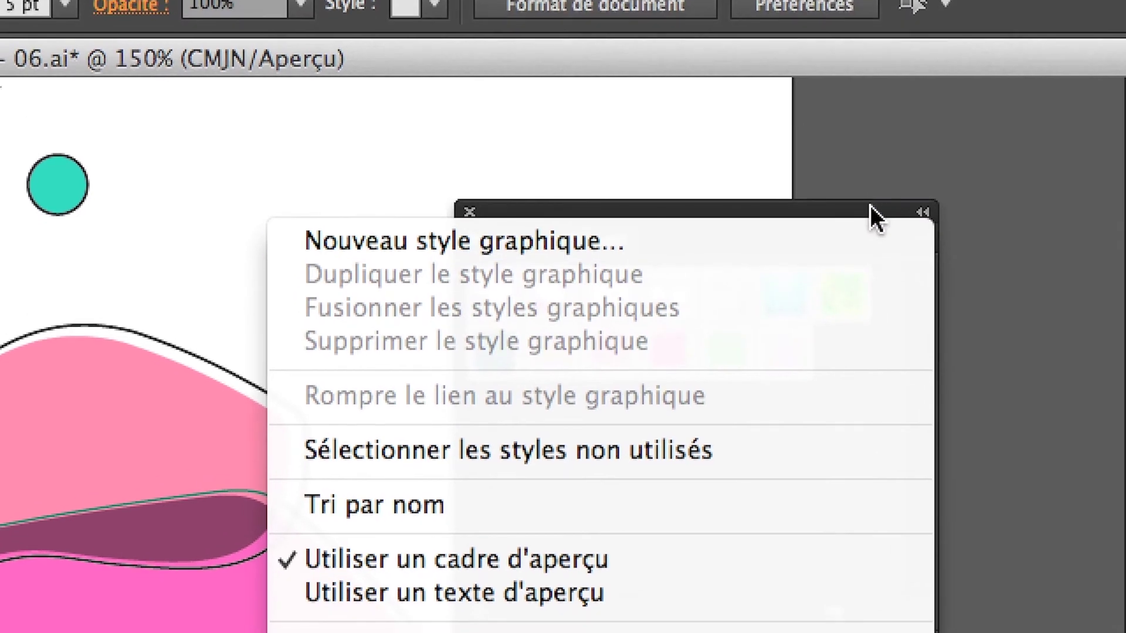
{"action": "left_click", "coordinate": [871, 207]}
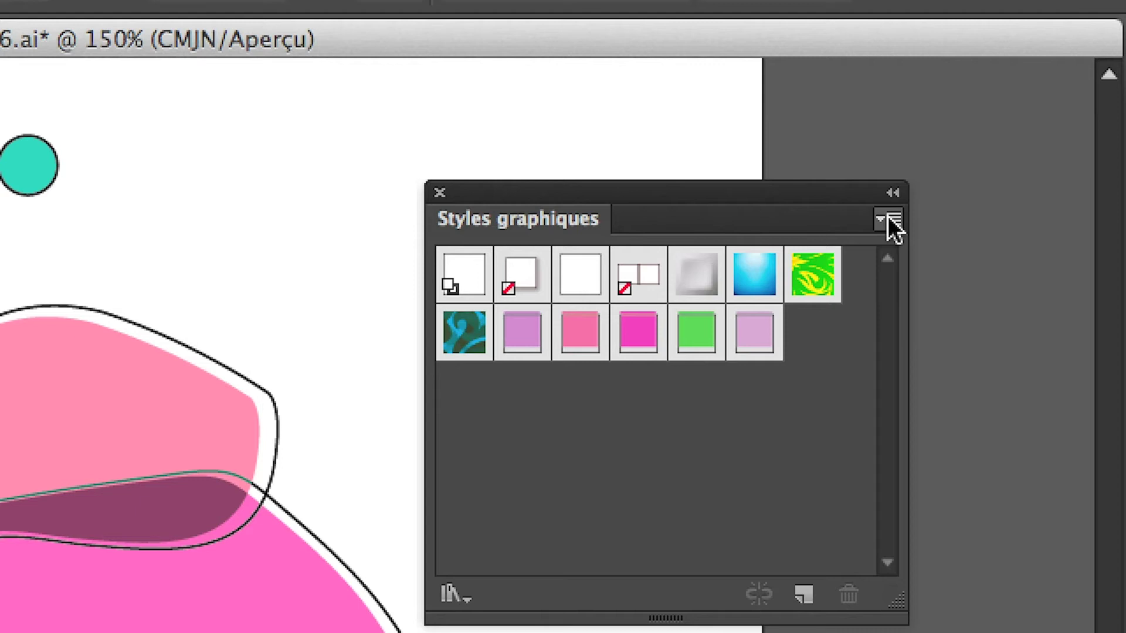
{"action": "left_click", "coordinate": [888, 218]}
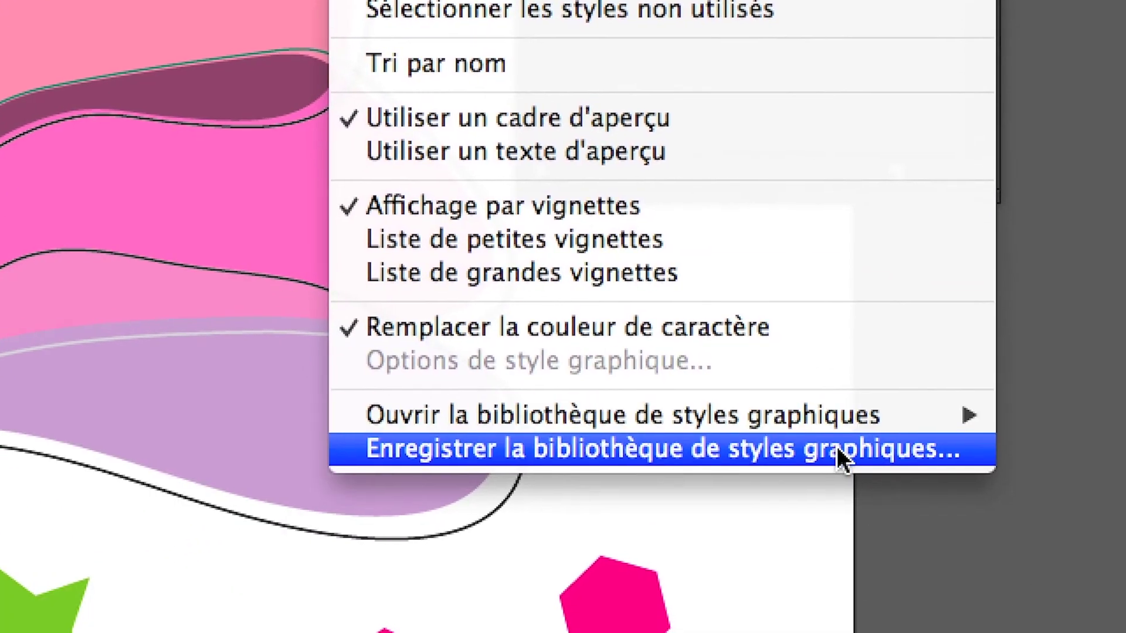
{"action": "left_click", "coordinate": [840, 461]}
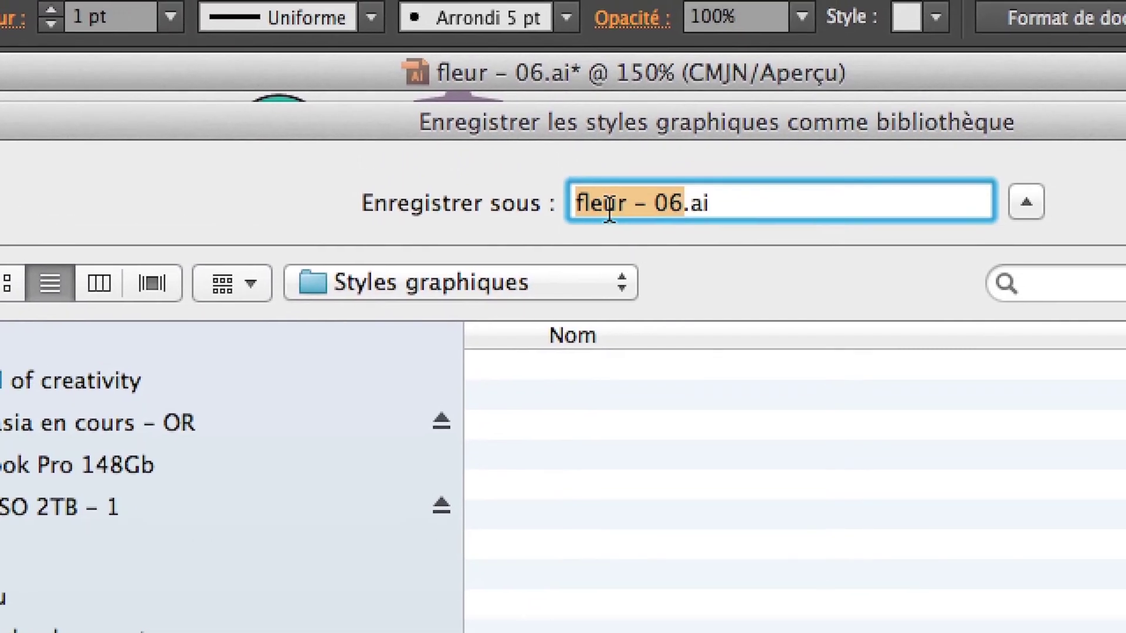
{"action": "left_click", "coordinate": [675, 203]}
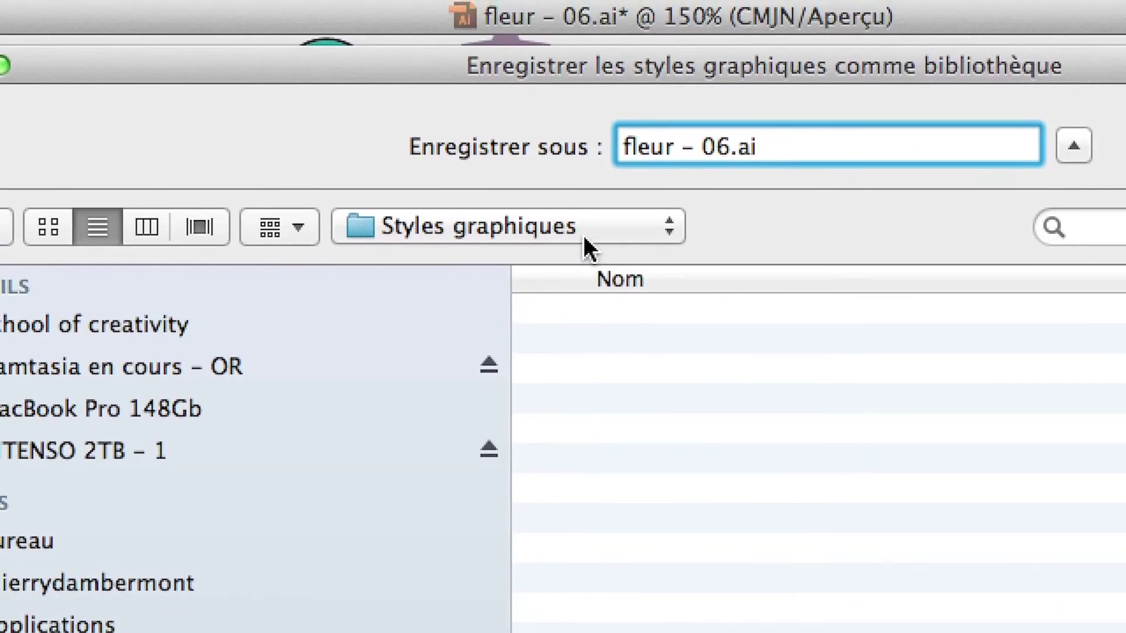
{"action": "left_click", "coordinate": [583, 238]}
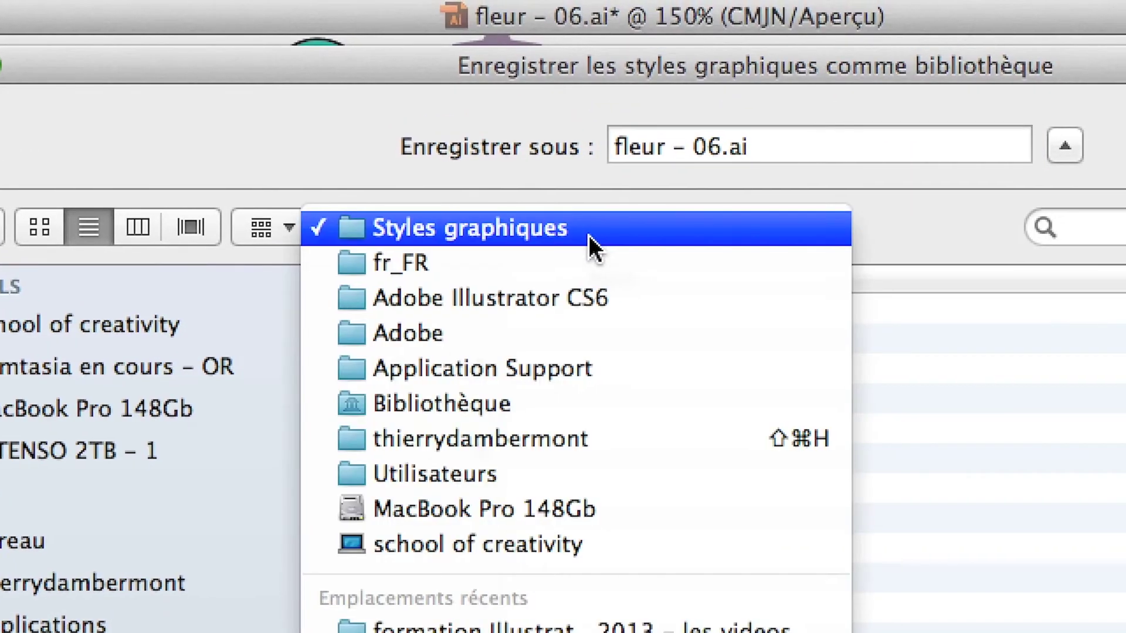
{"action": "left_click", "coordinate": [589, 235]}
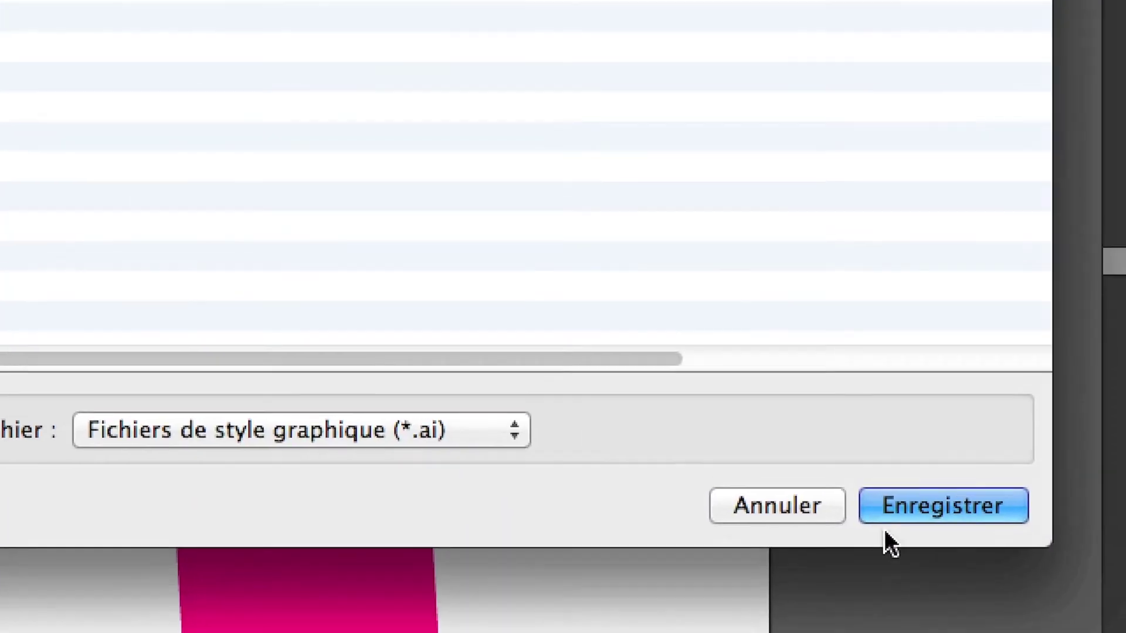
{"action": "left_click", "coordinate": [915, 509]}
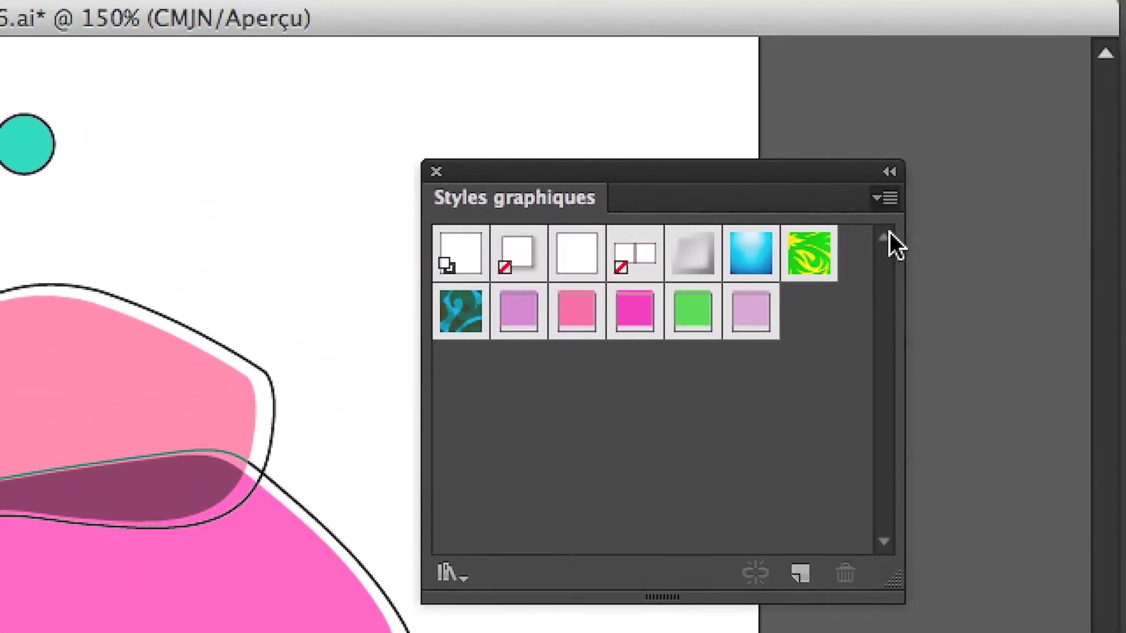
{"action": "left_click", "coordinate": [892, 226]}
{"action": "mouse_move", "coordinate": [503, 413]}
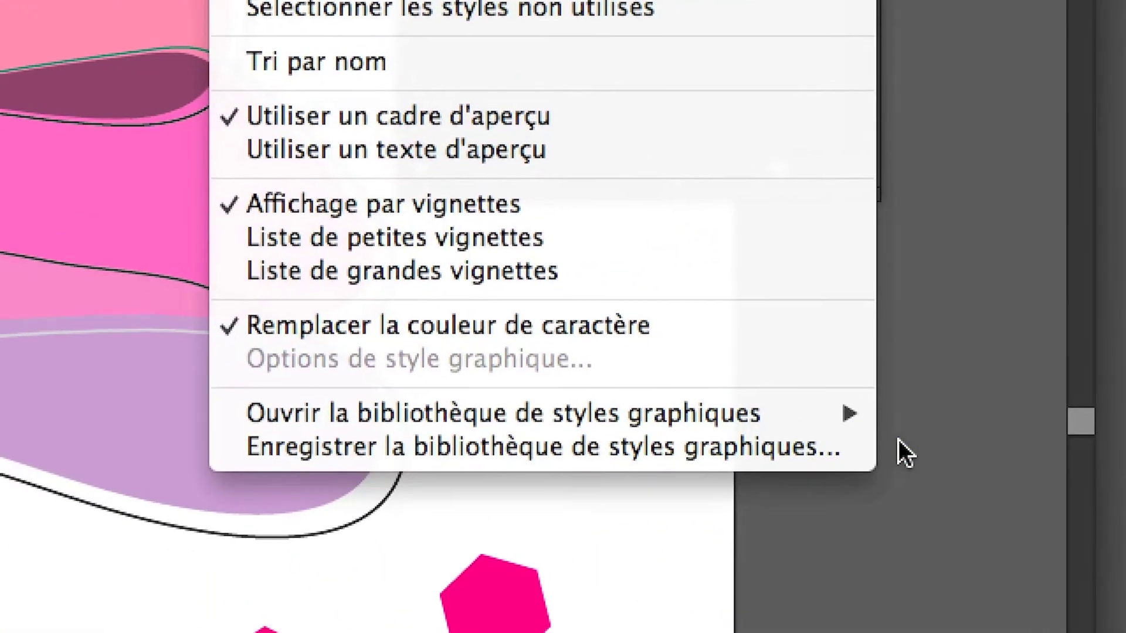
{"action": "left_click", "coordinate": [899, 463]}
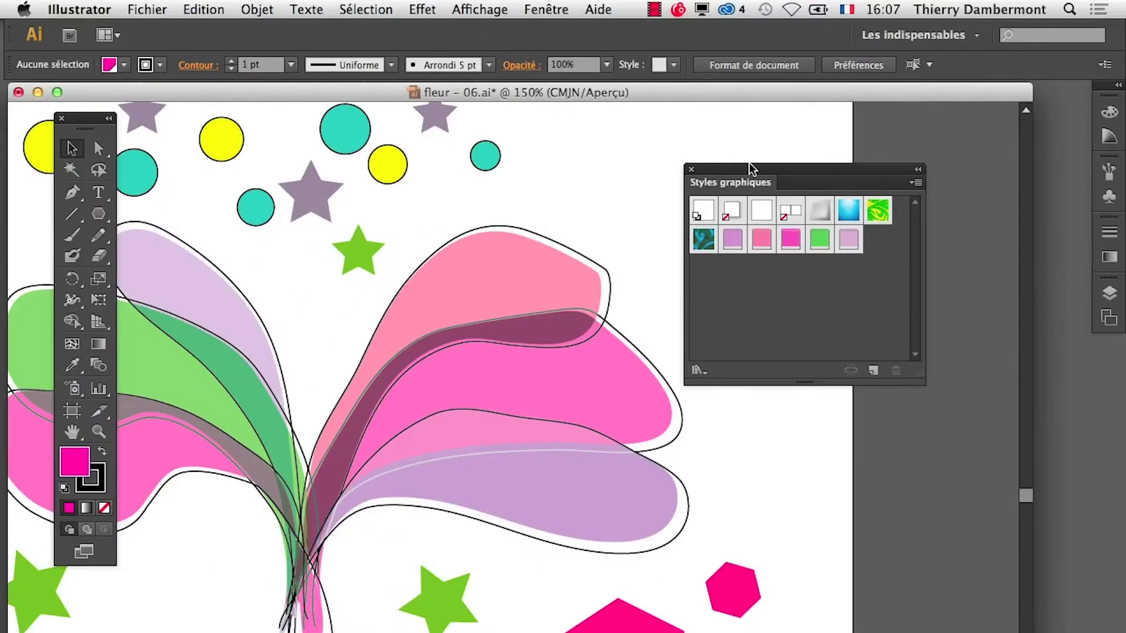
Step: Draw a magenta square beside the flower
{"action": "left_click_drag", "start_coordinate": [748, 163], "coordinate": [417, 164]}
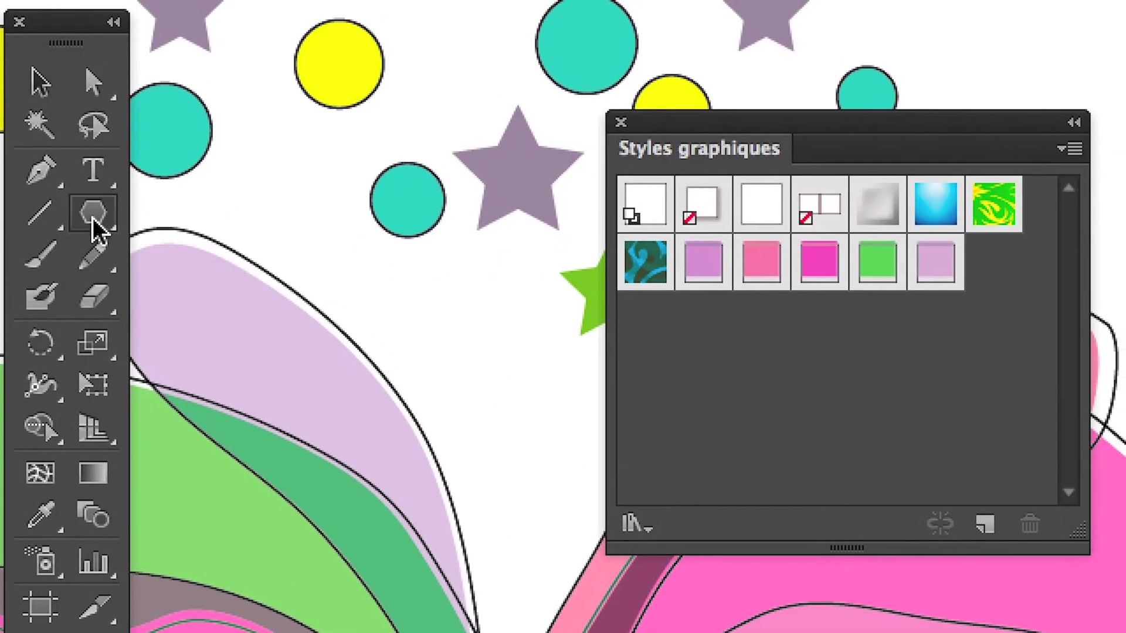
{"action": "left_click_drag", "start_coordinate": [116, 199], "coordinate": [296, 204]}
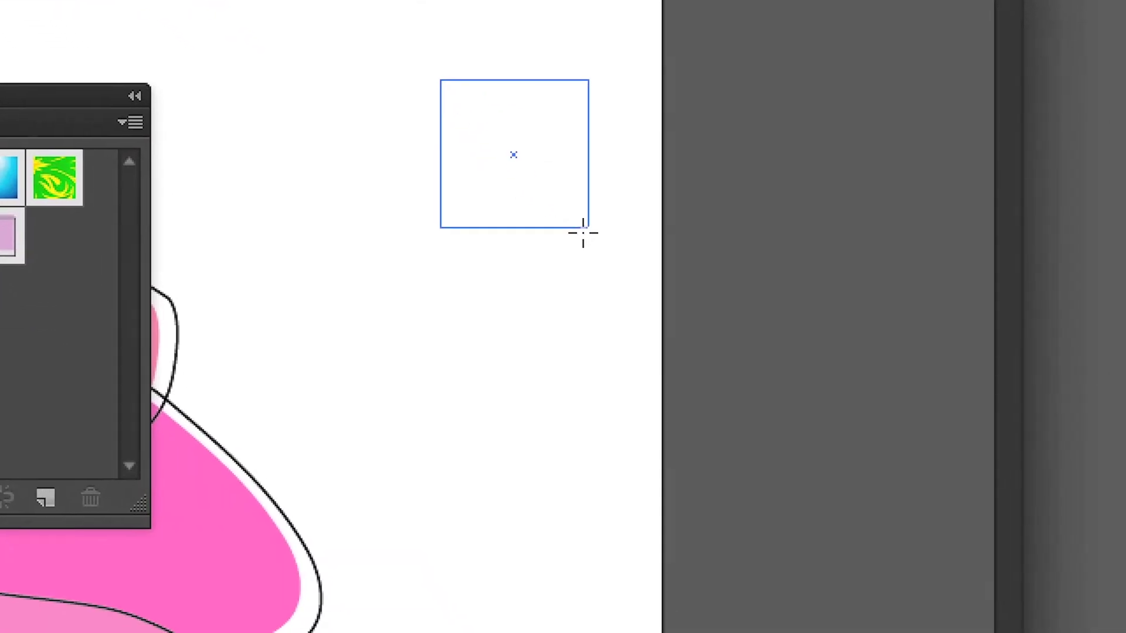
{"action": "left_click_drag", "start_coordinate": [511, 170], "coordinate": [676, 333]}
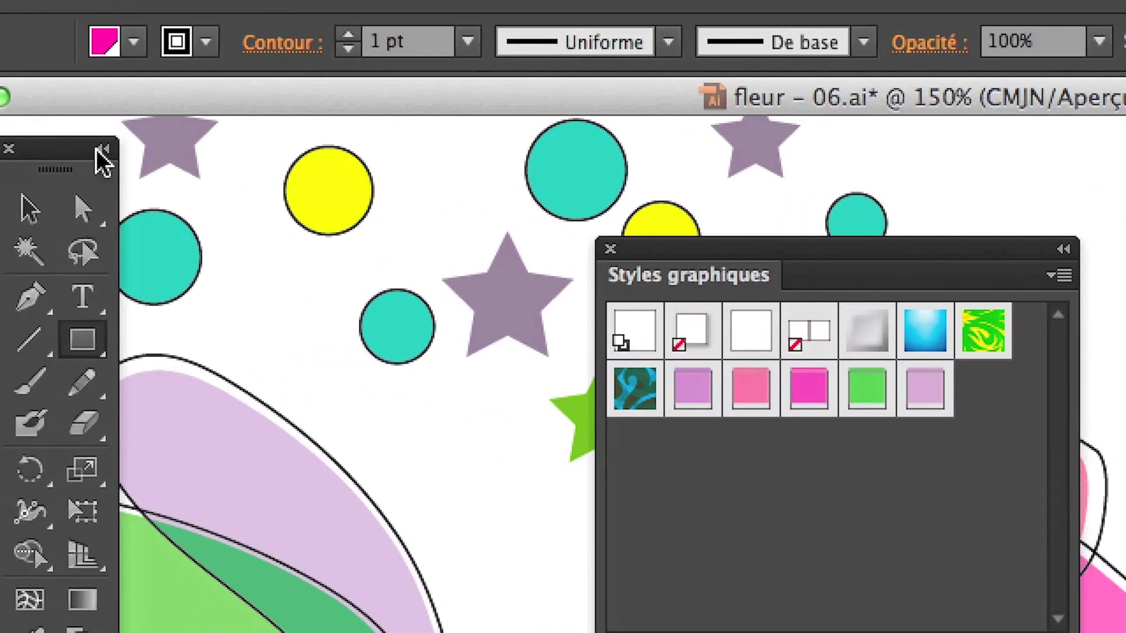
Step: Alt-drag a copy downward and repeat with Ctrl+D into a column of six squares
{"action": "left_click", "coordinate": [71, 171]}
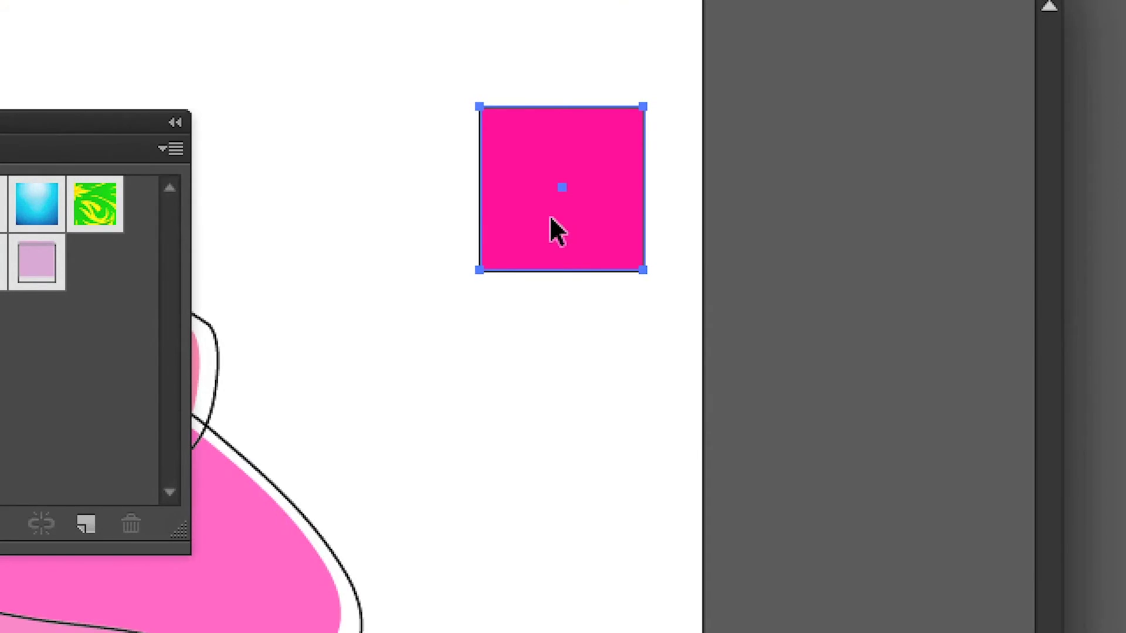
{"action": "left_click_drag", "start_coordinate": [557, 231], "coordinate": [563, 419]}
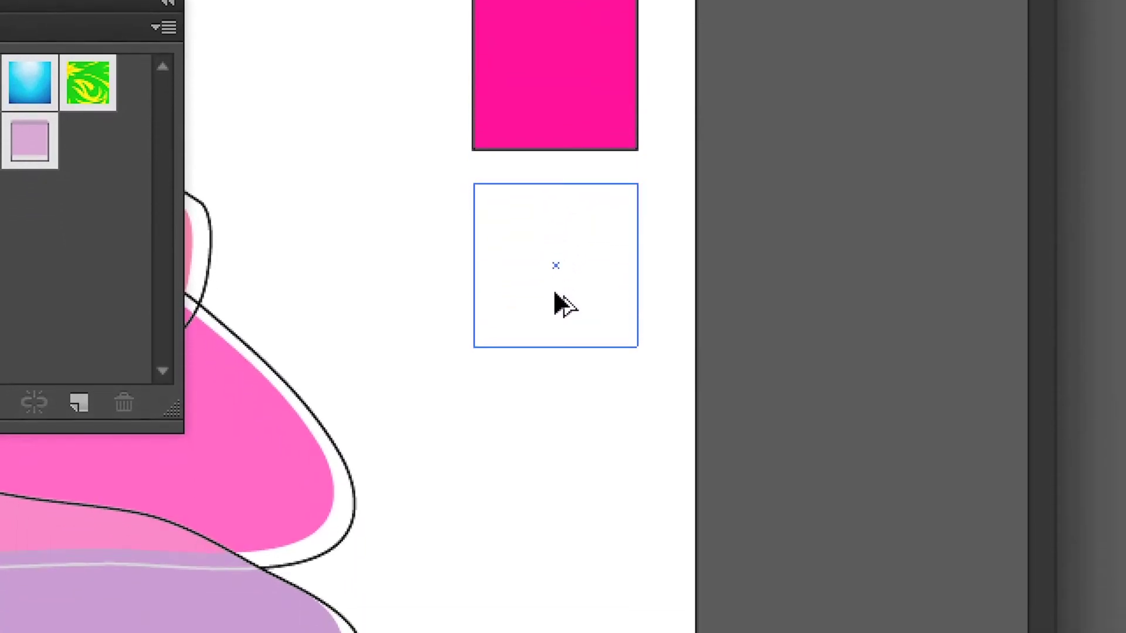
{"action": "left_click_drag", "start_coordinate": [555, 293], "coordinate": [554, 292]}
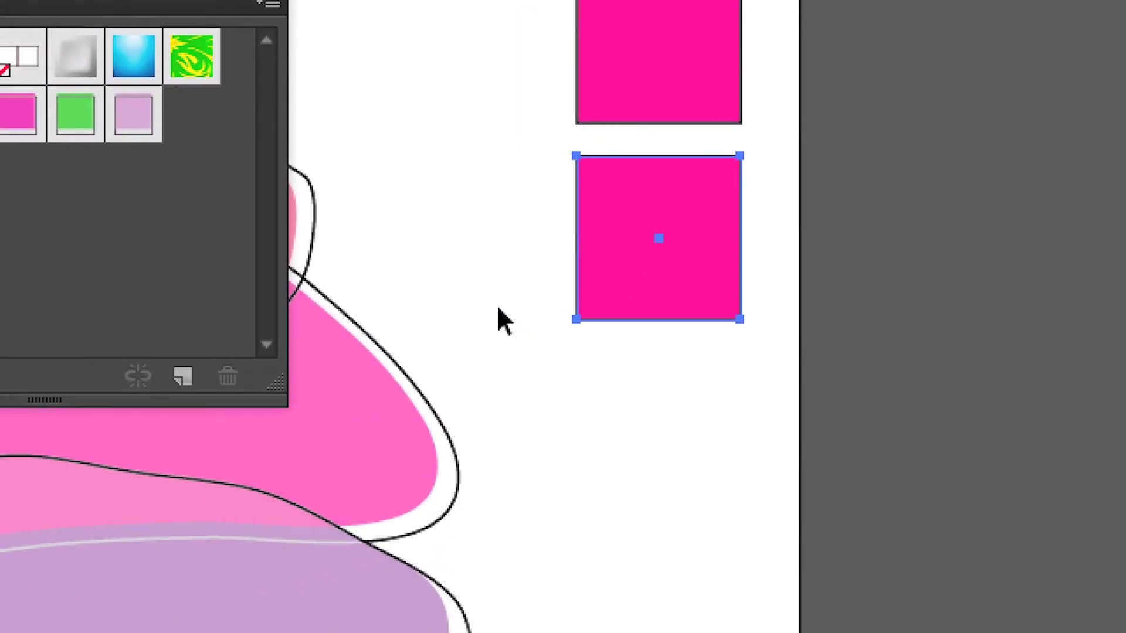
{"action": "key", "text": "ctrl+d"}
{"action": "key", "text": "ctrl+d"}
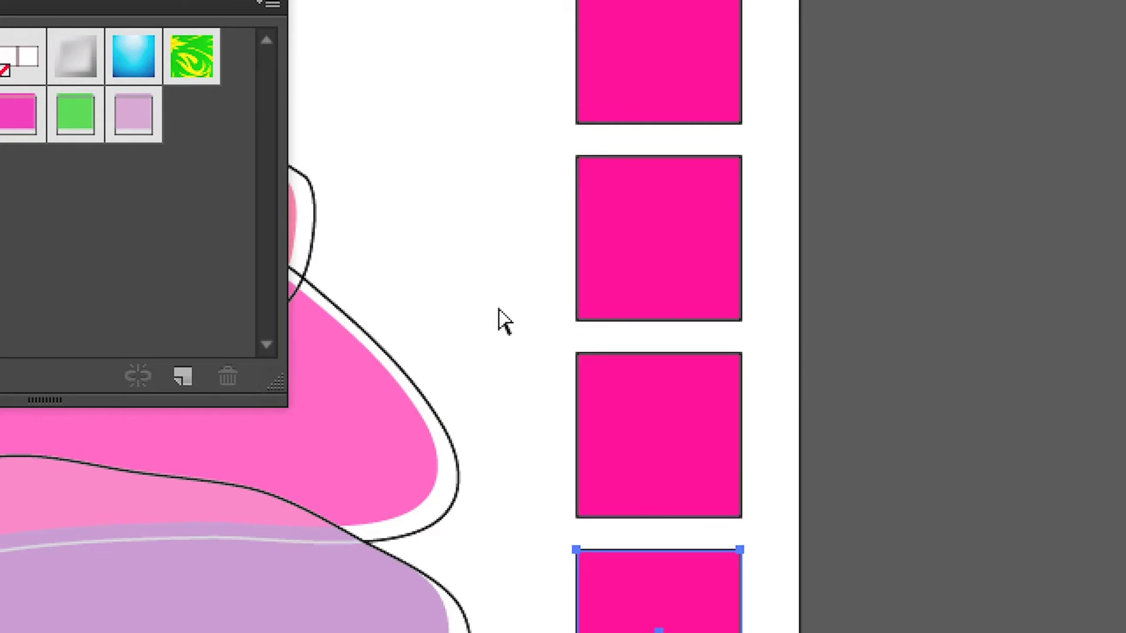
{"action": "key", "text": "ctrl+minus"}
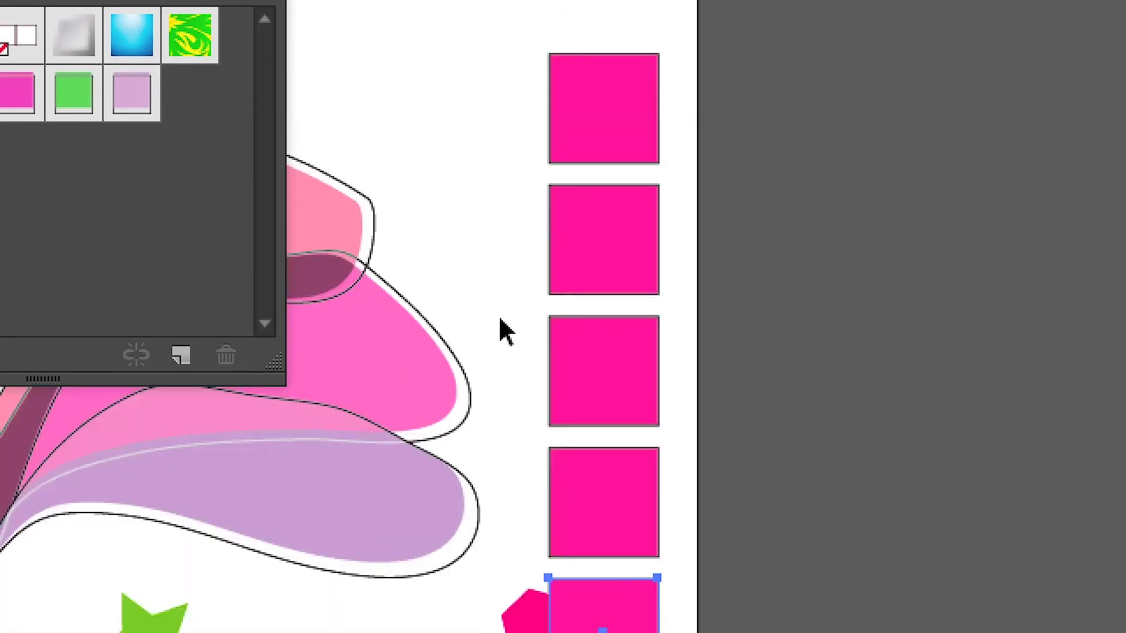
{"action": "key", "text": "ctrl+minus"}
{"action": "key", "text": "ctrl+d"}
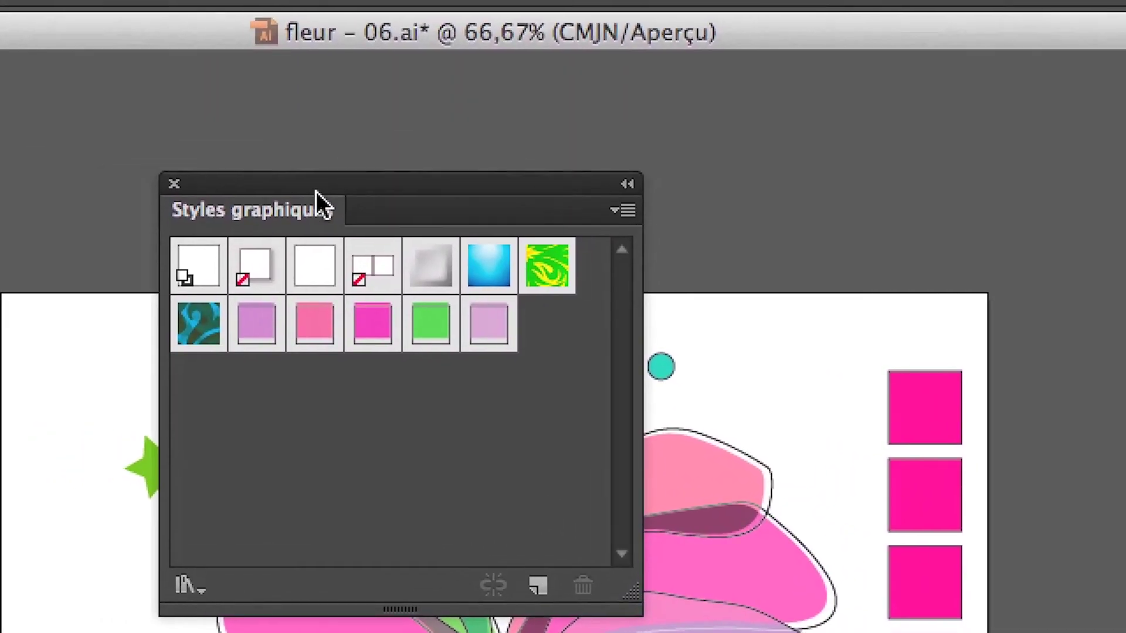
Step: Apply the lilac, pink, hot-pink and green petal styles to the top squares
{"action": "left_click_drag", "start_coordinate": [321, 201], "coordinate": [596, 227]}
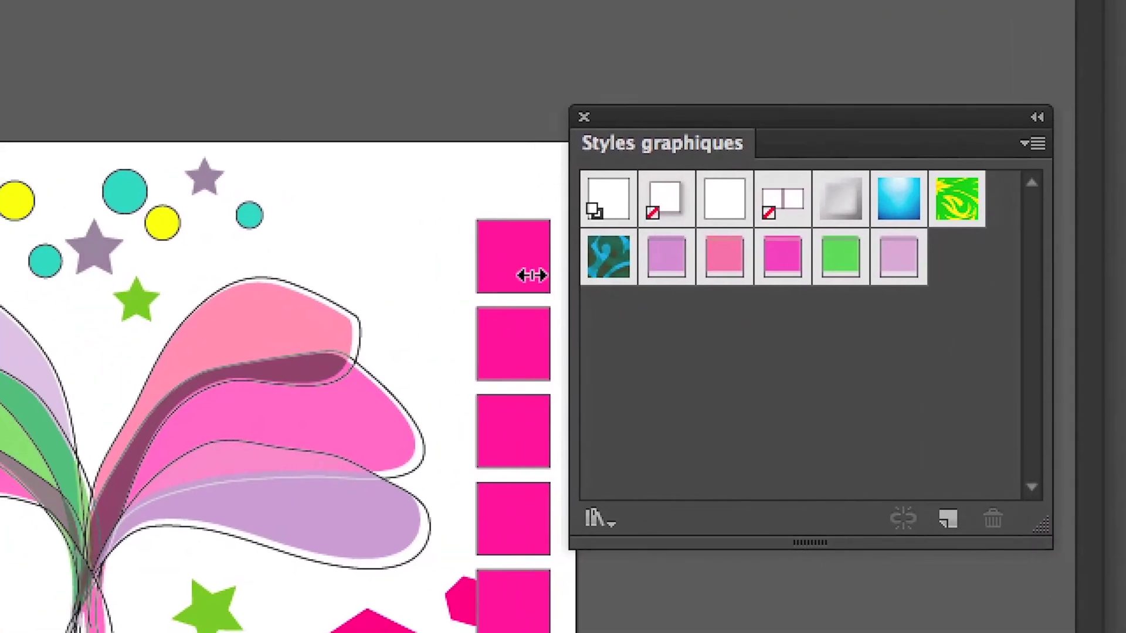
{"action": "left_click", "coordinate": [530, 281]}
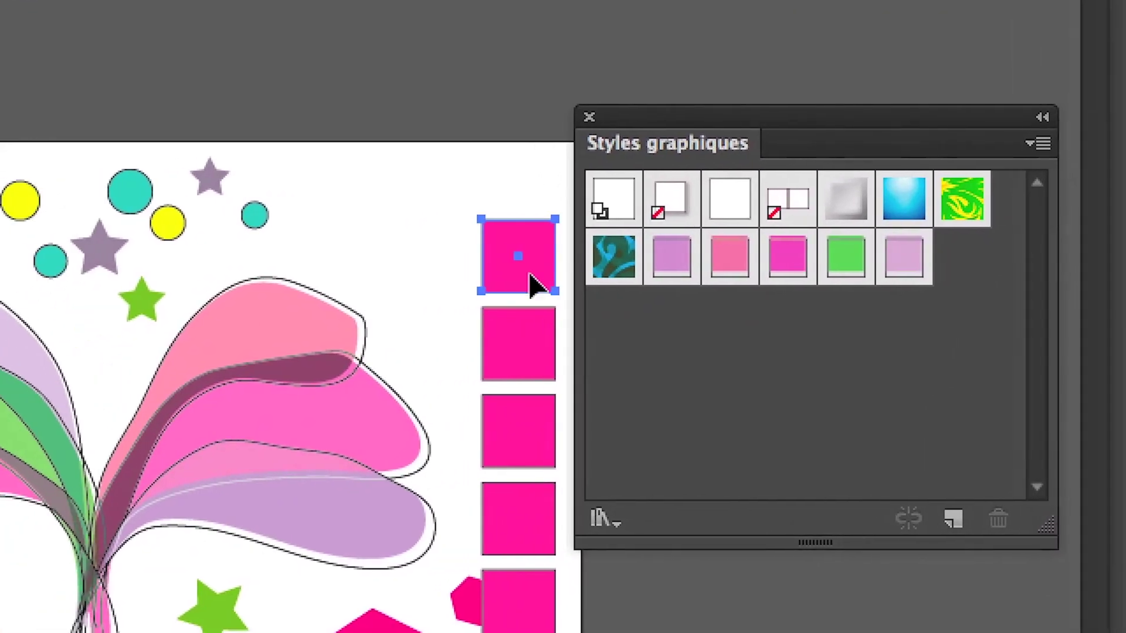
{"action": "left_click", "coordinate": [671, 267]}
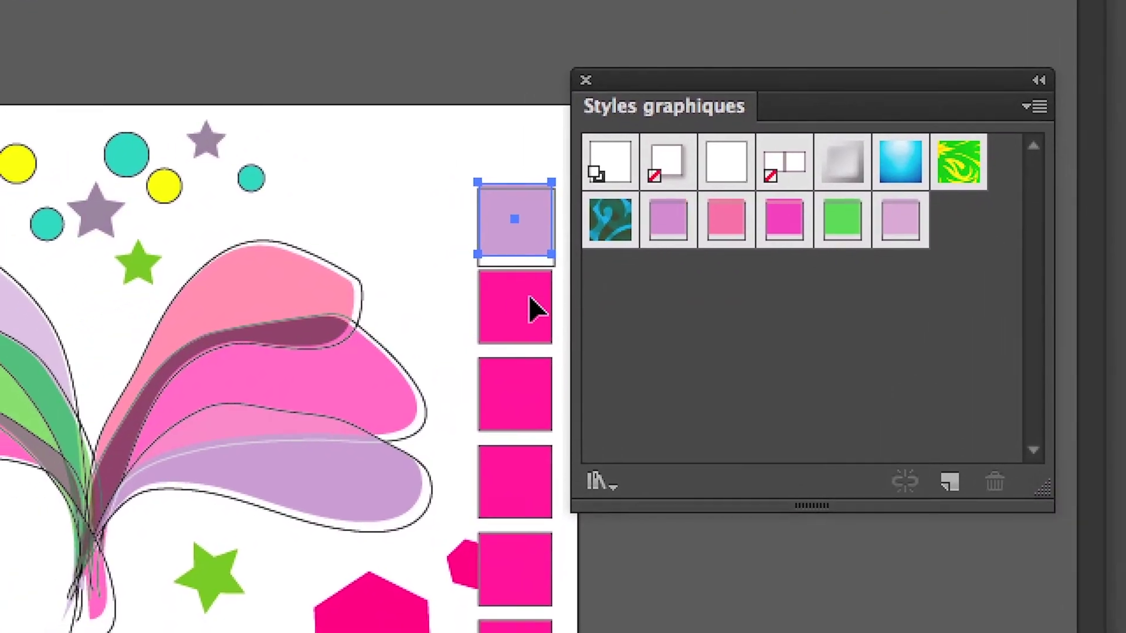
{"action": "left_click", "coordinate": [534, 309]}
{"action": "left_click", "coordinate": [726, 220]}
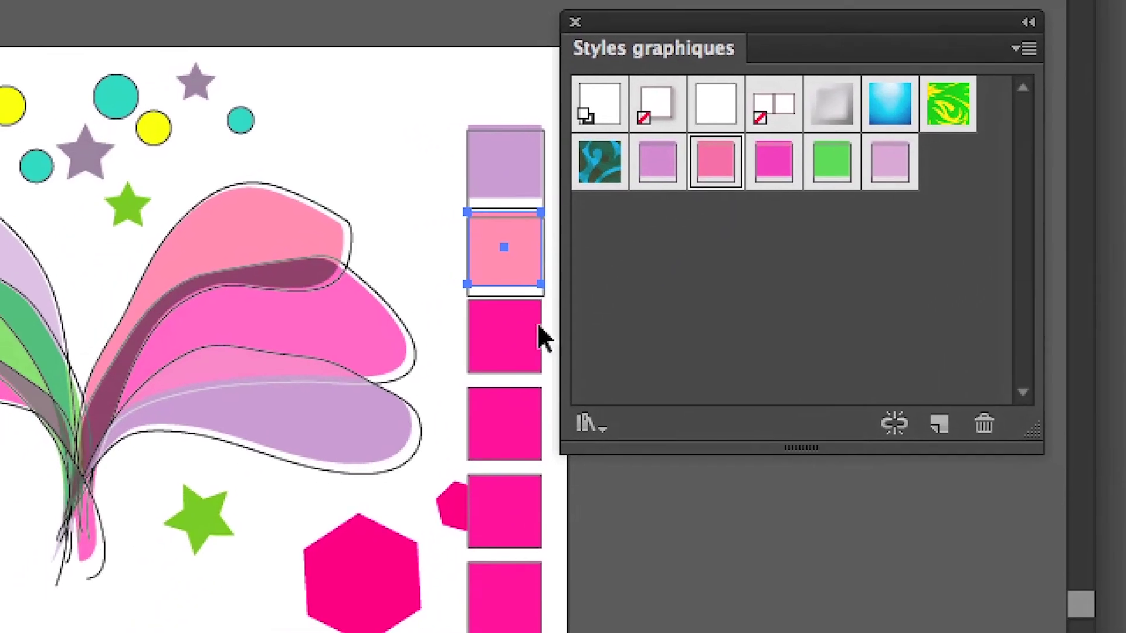
{"action": "left_click", "coordinate": [540, 337]}
{"action": "left_click", "coordinate": [773, 161]}
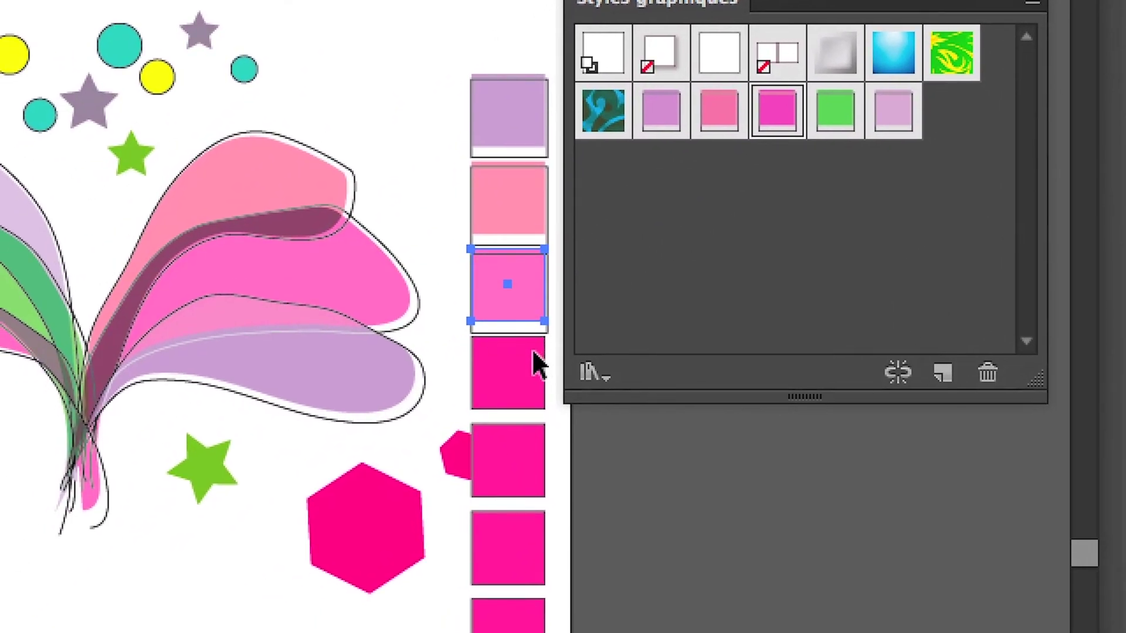
{"action": "left_click", "coordinate": [535, 364]}
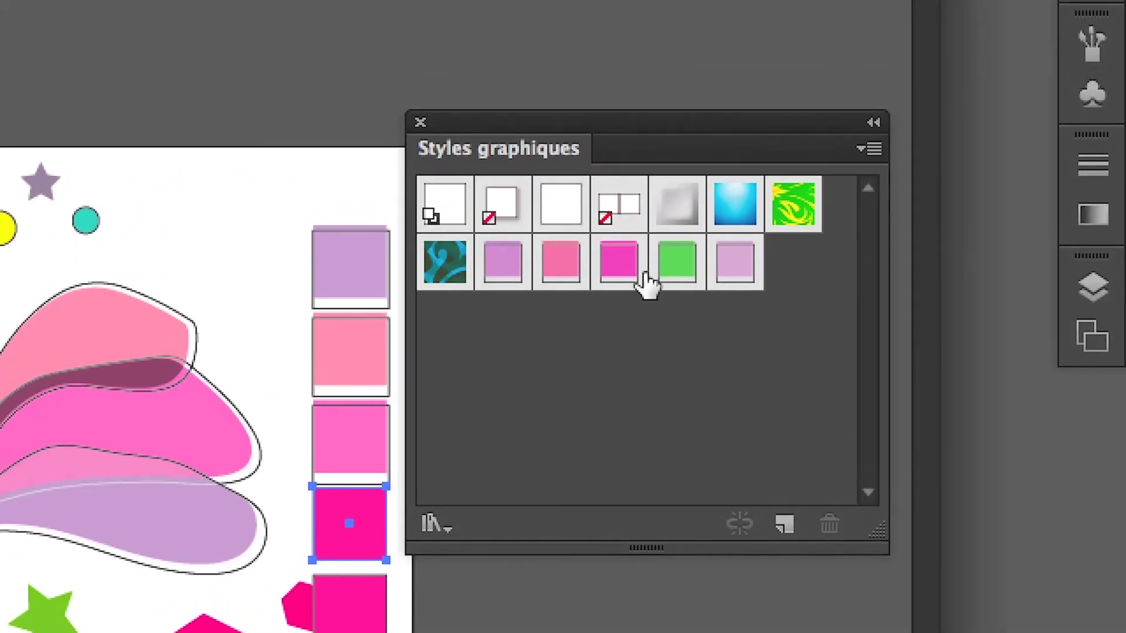
{"action": "left_click", "coordinate": [668, 270]}
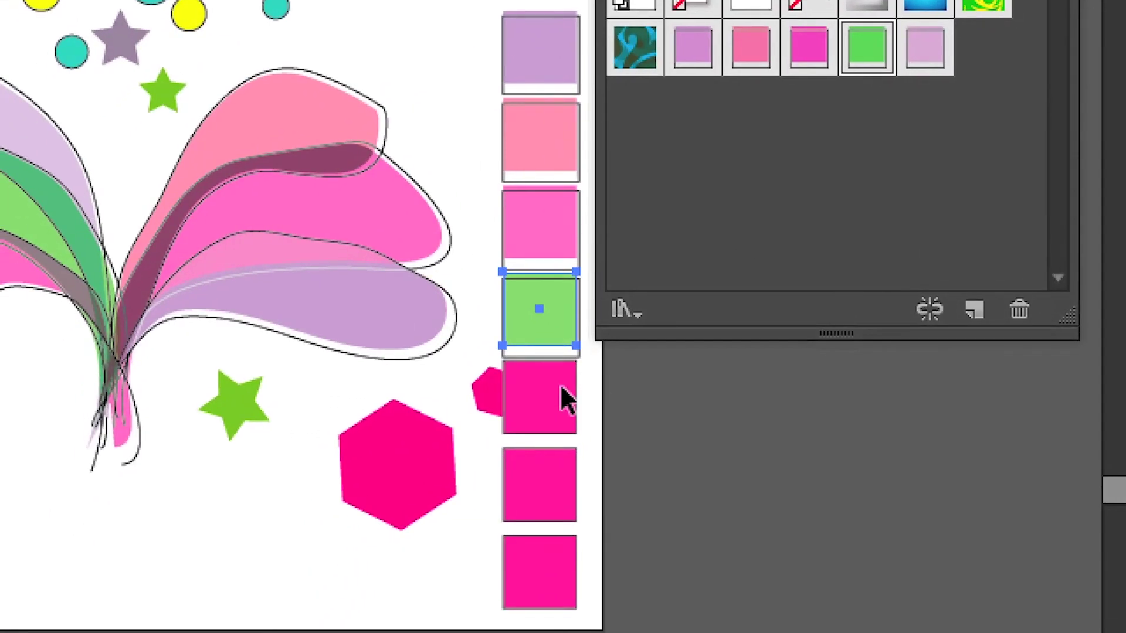
{"action": "left_click", "coordinate": [564, 401]}
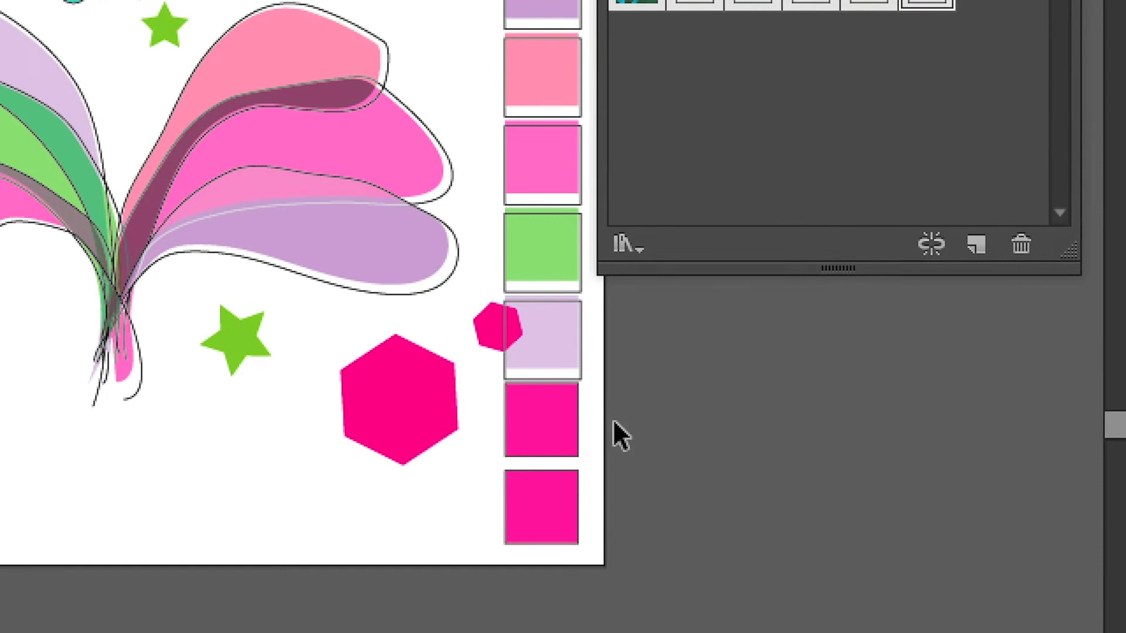
Step: Delete the two extra magenta squares at the bottom and select the styled column
{"action": "left_click", "coordinate": [607, 428]}
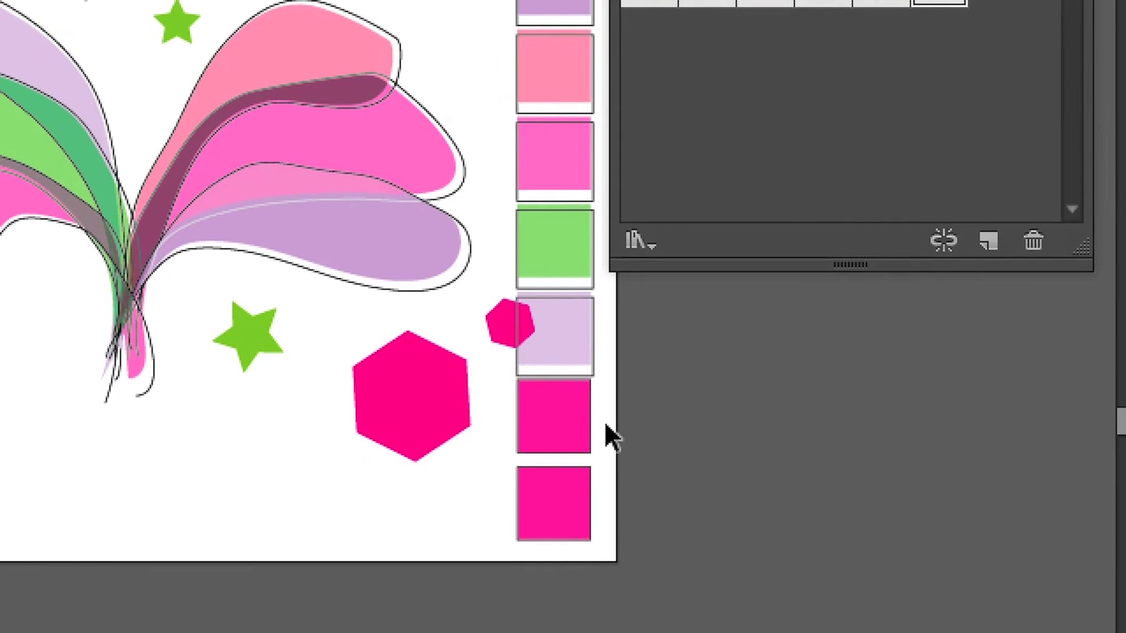
{"action": "left_click_drag", "start_coordinate": [605, 426], "coordinate": [558, 496]}
{"action": "key", "text": "Delete"}
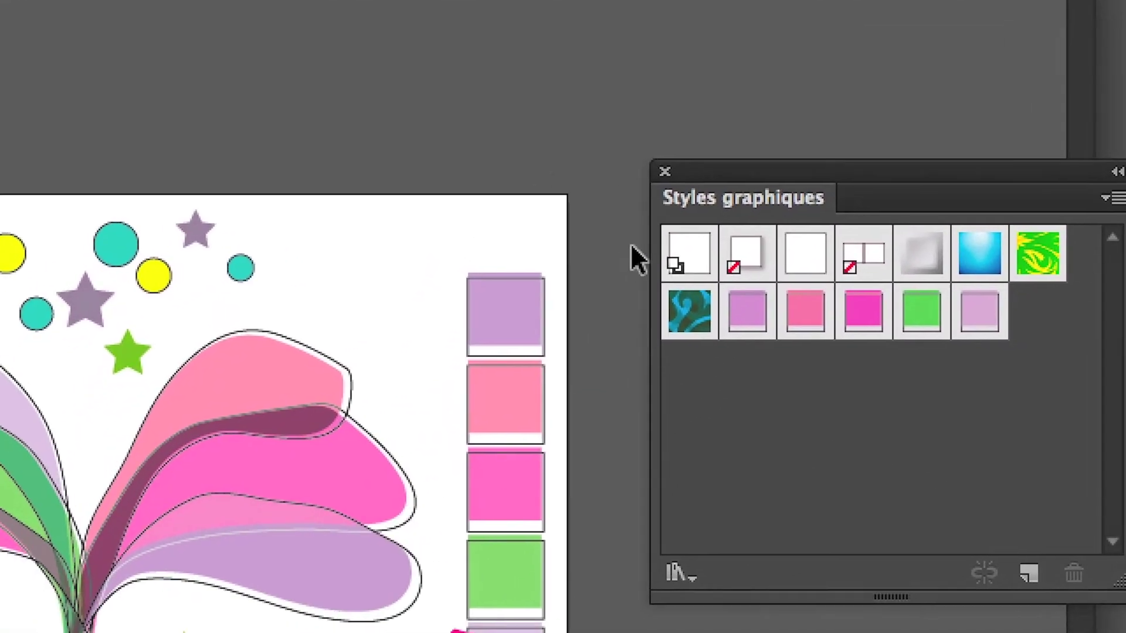
{"action": "mouse_move", "coordinate": [588, 268]}
{"action": "left_mouse_down"}
{"action": "mouse_move", "coordinate": [592, 403]}
{"action": "mouse_move", "coordinate": [610, 402]}
{"action": "left_mouse_up"}
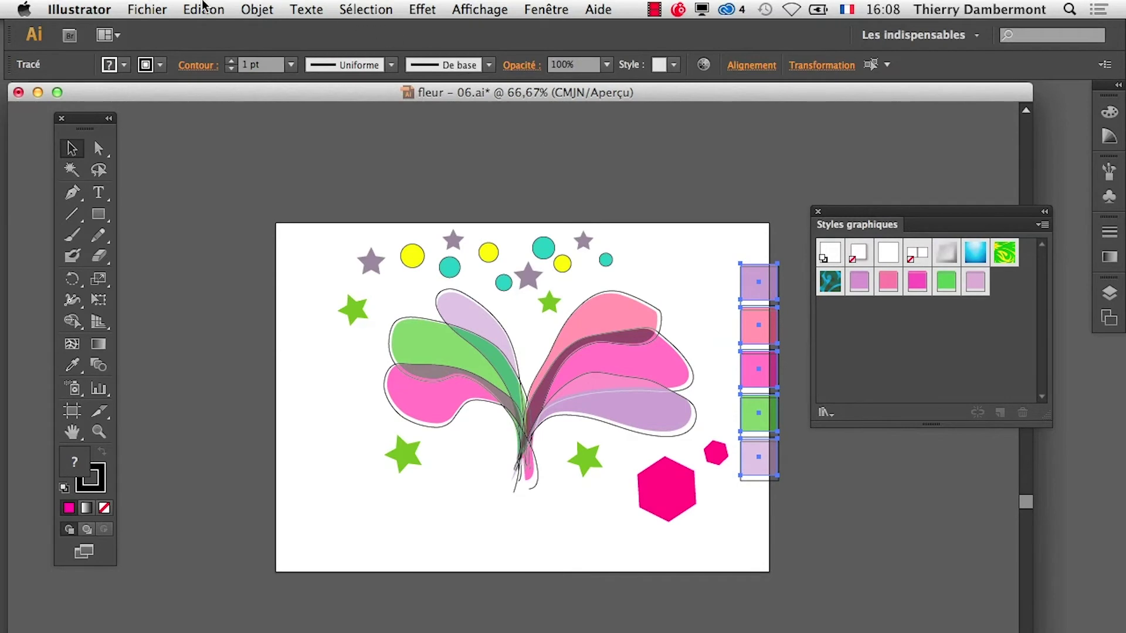
Step: Save the artwork as 'fleur – 07.ai', then start a new document
{"action": "left_click", "coordinate": [148, 9]}
{"action": "left_click", "coordinate": [206, 156]}
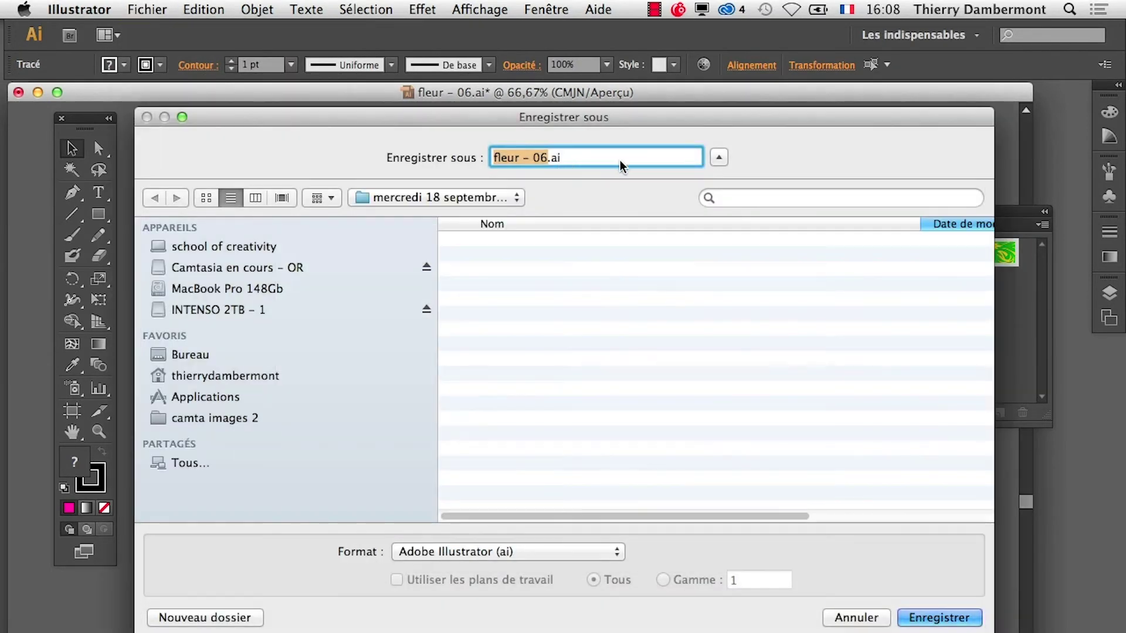
{"action": "left_click", "coordinate": [557, 158]}
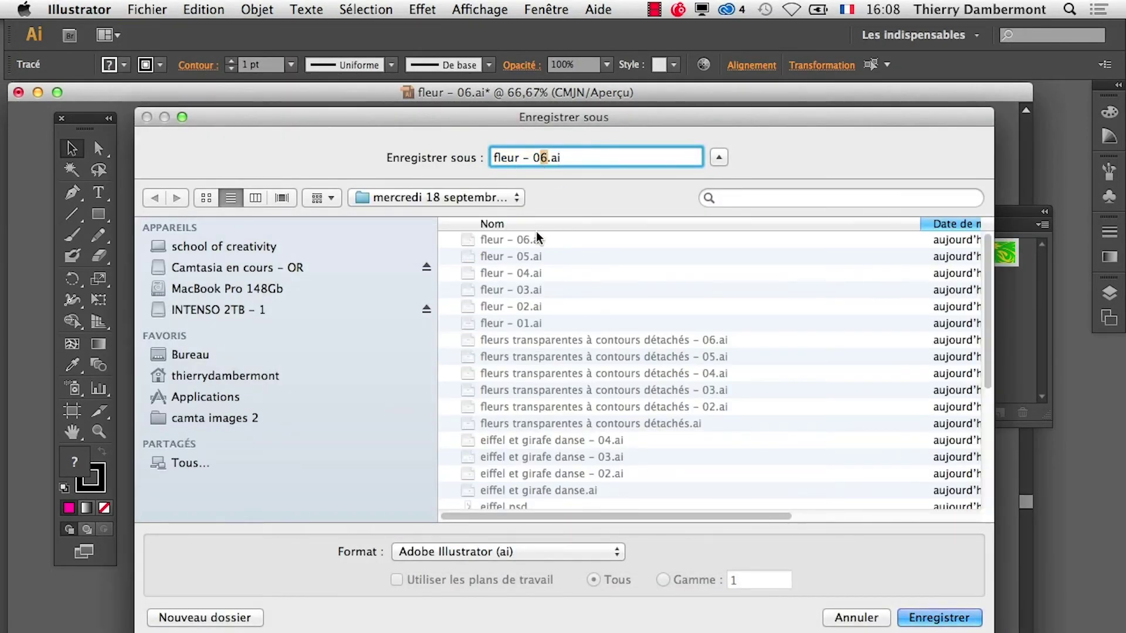
{"action": "type", "text": "7"}
{"action": "left_click", "coordinate": [931, 618]}
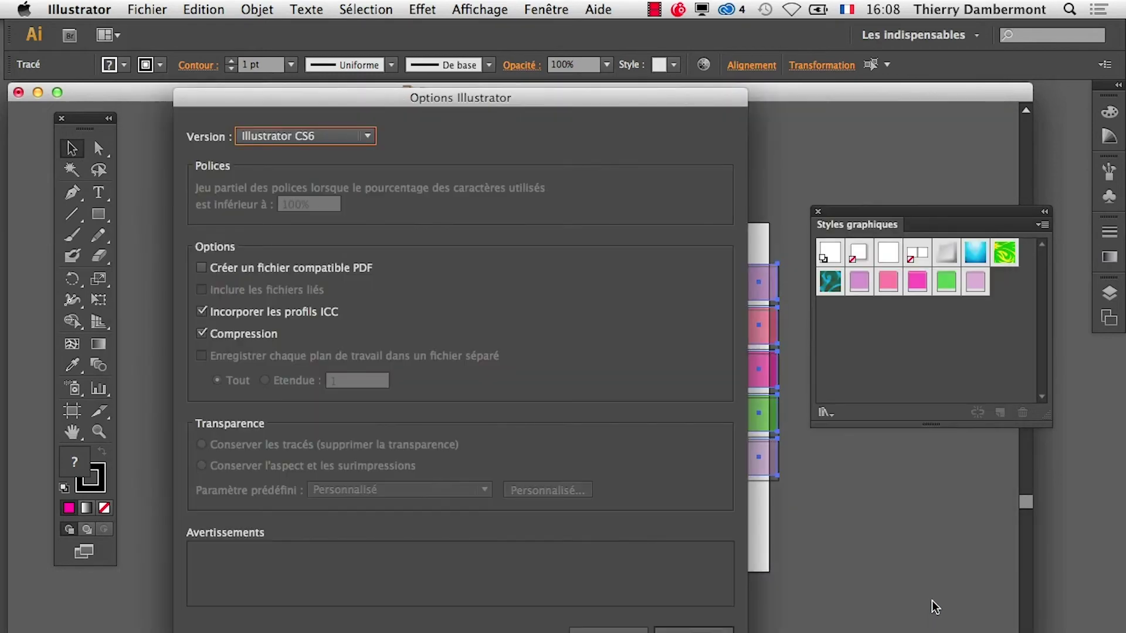
{"action": "left_click", "coordinate": [707, 620]}
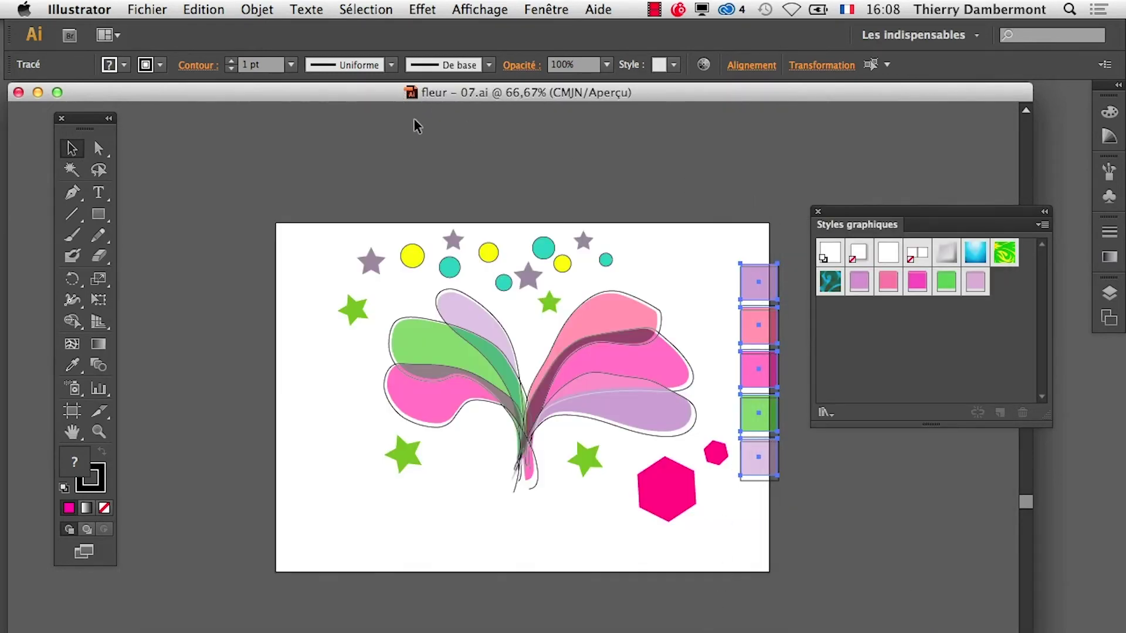
{"action": "left_click", "coordinate": [135, 8]}
{"action": "left_click", "coordinate": [156, 30]}
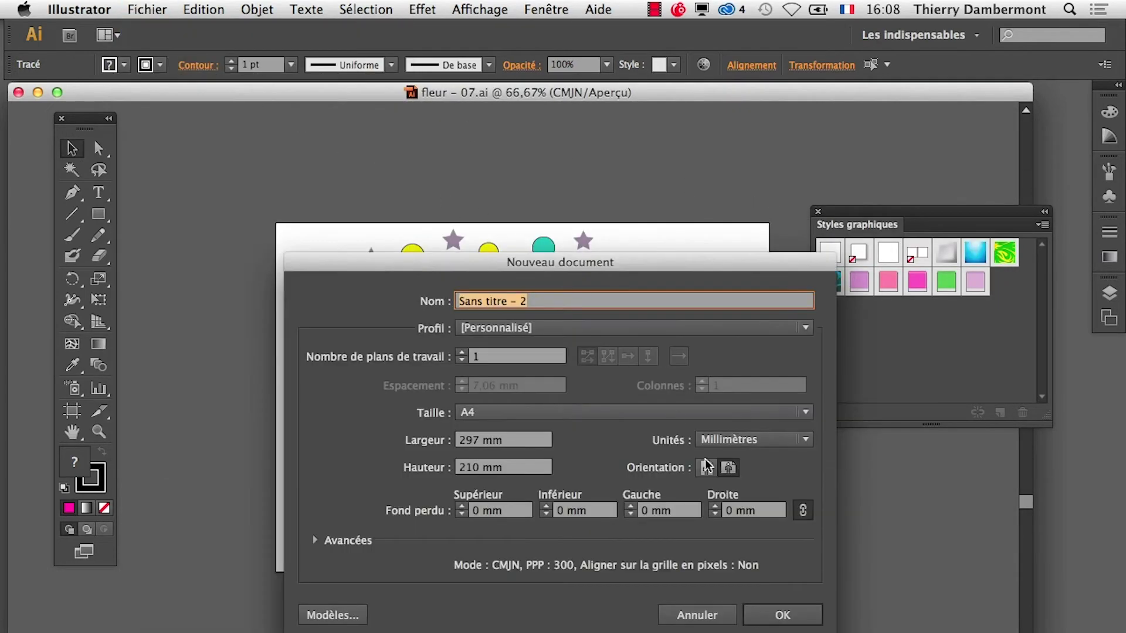
Step: Create the blank A4 document and copy the styled square column from fleur – 07.ai
{"action": "left_click", "coordinate": [797, 620]}
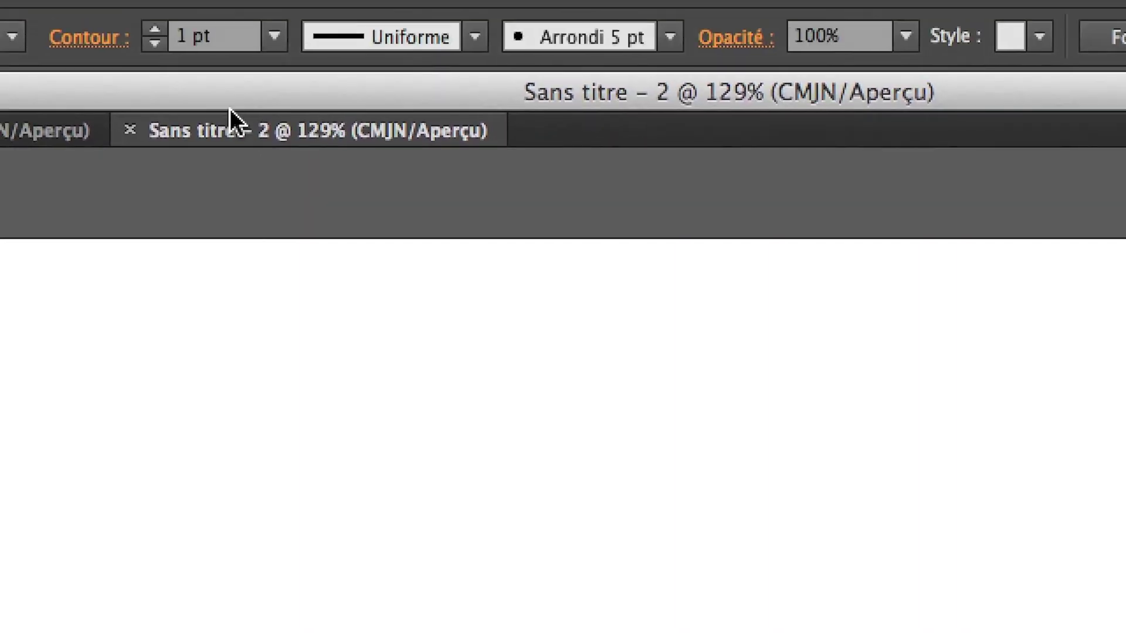
{"action": "left_click", "coordinate": [130, 126]}
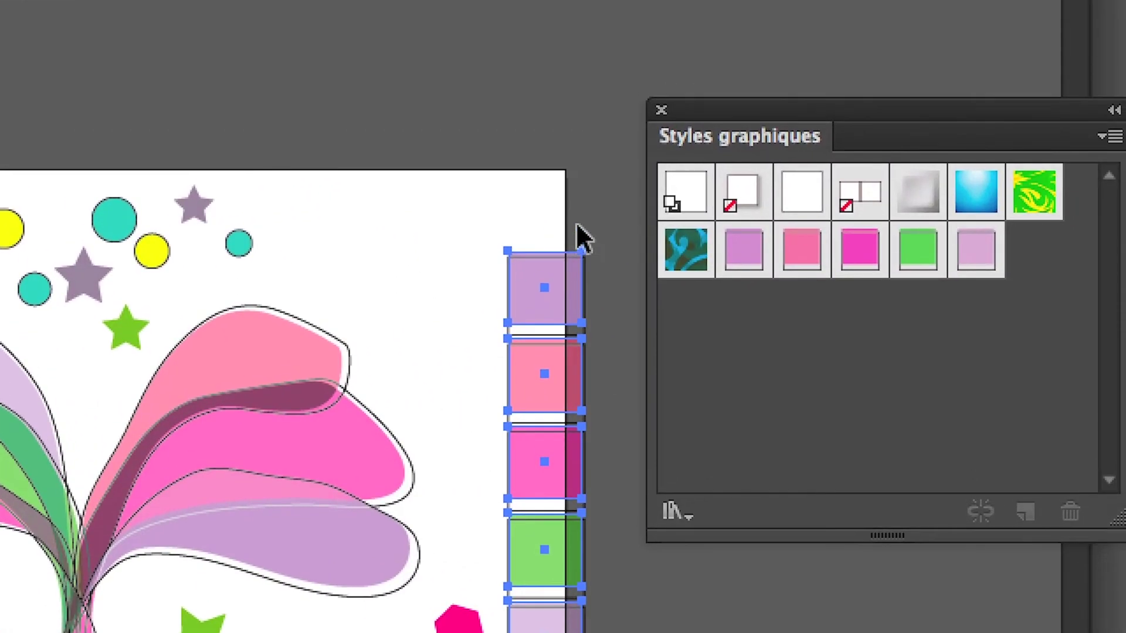
{"action": "left_click", "coordinate": [586, 234]}
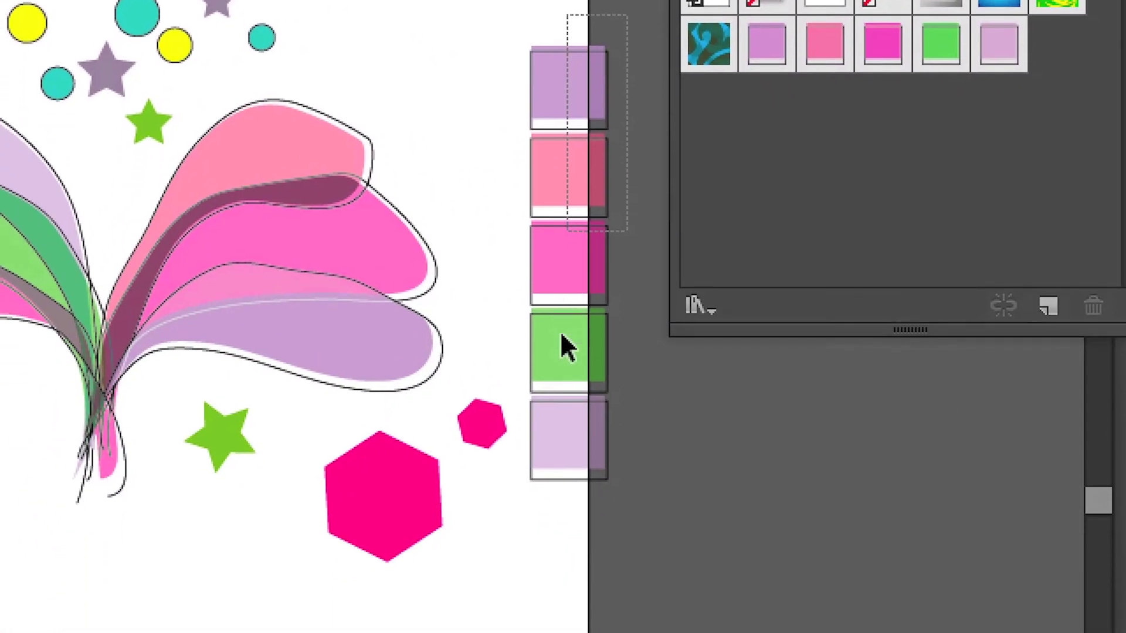
{"action": "left_click_drag", "start_coordinate": [565, 271], "coordinate": [570, 545]}
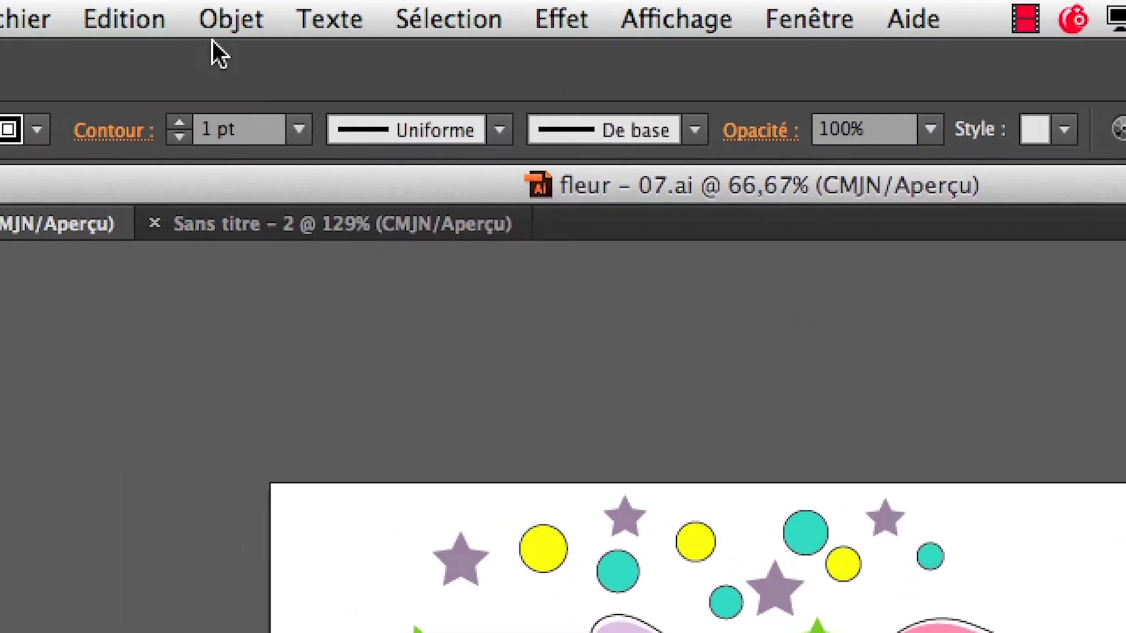
{"action": "left_click", "coordinate": [193, 26]}
{"action": "left_click", "coordinate": [191, 84]}
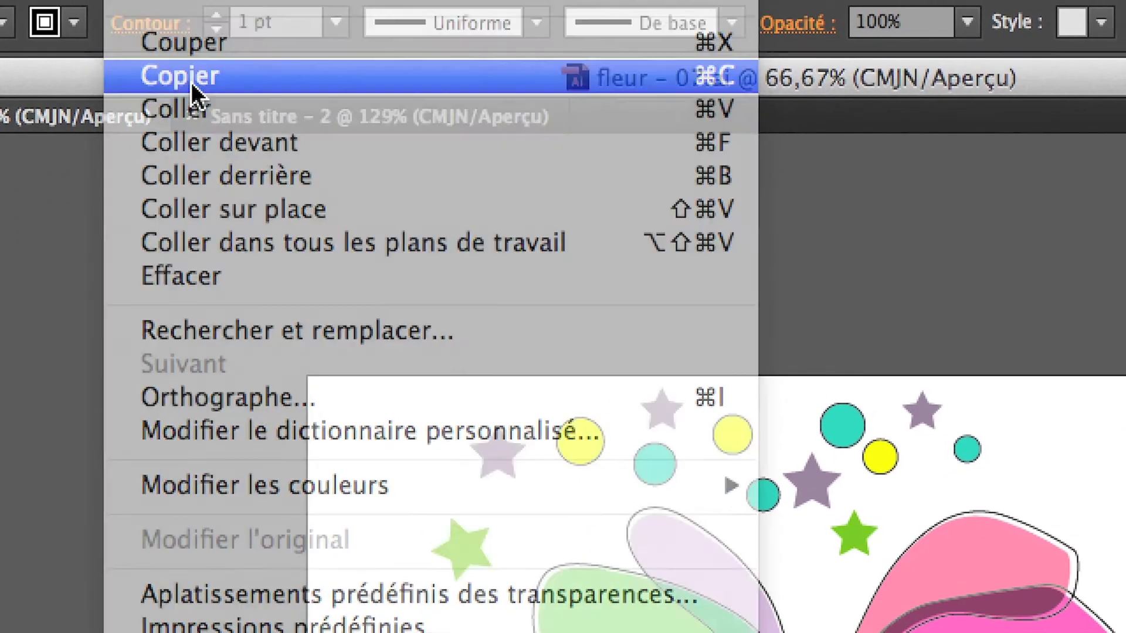
Step: Paste the squares into the new document and float the Calques panel
{"action": "left_click", "coordinate": [238, 93]}
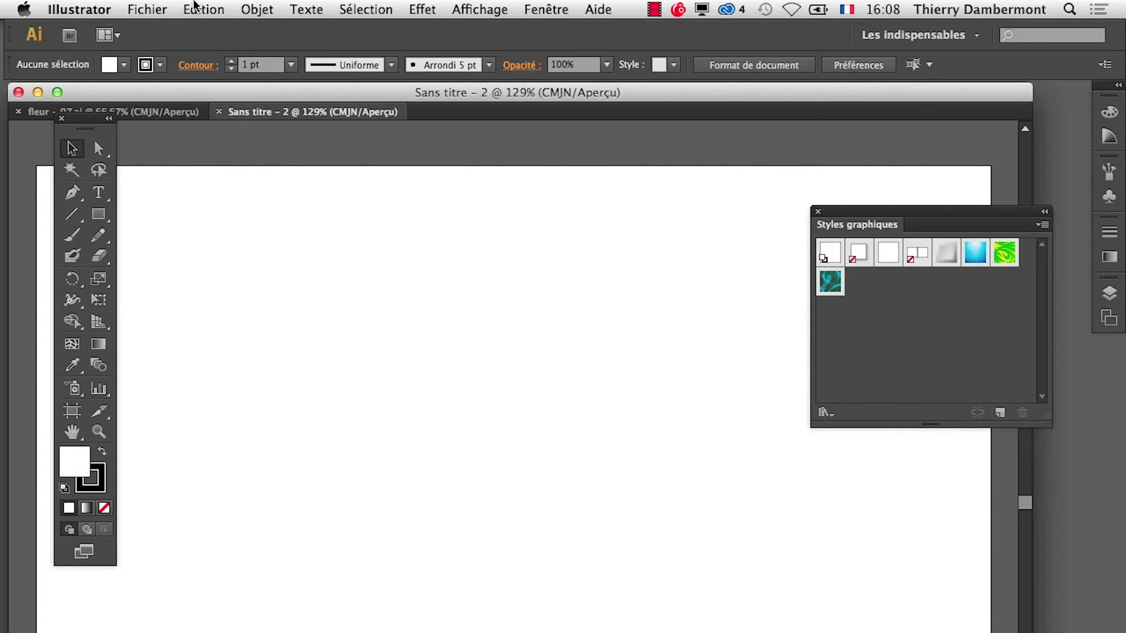
{"action": "left_click", "coordinate": [195, 5]}
{"action": "left_click", "coordinate": [230, 106]}
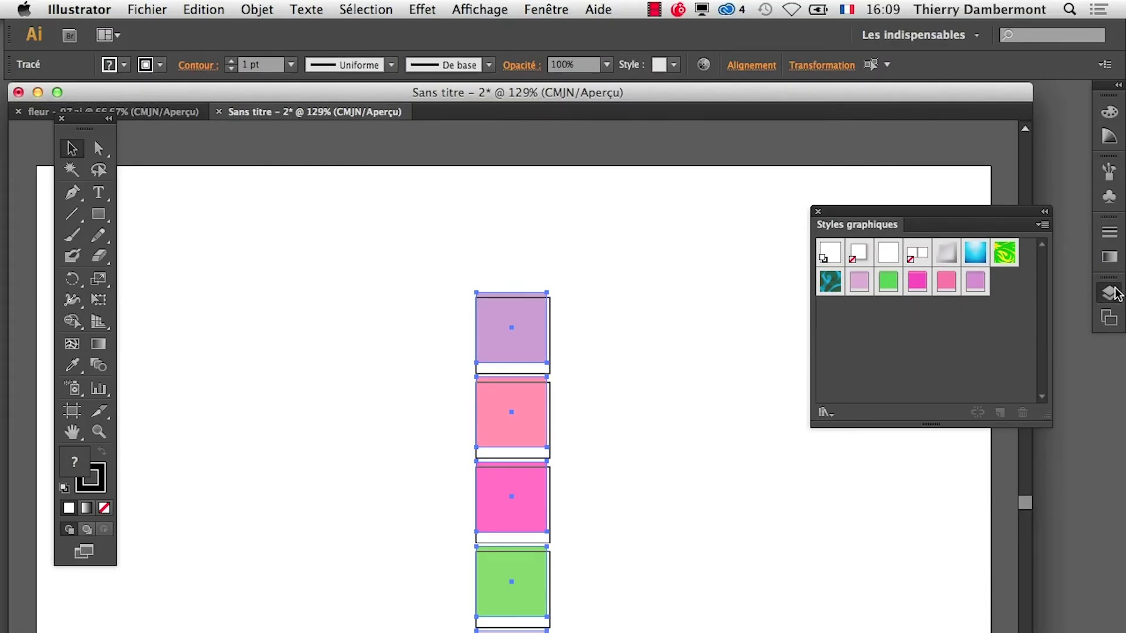
{"action": "left_click", "coordinate": [1109, 293]}
{"action": "left_click_drag", "start_coordinate": [915, 284], "coordinate": [603, 254]}
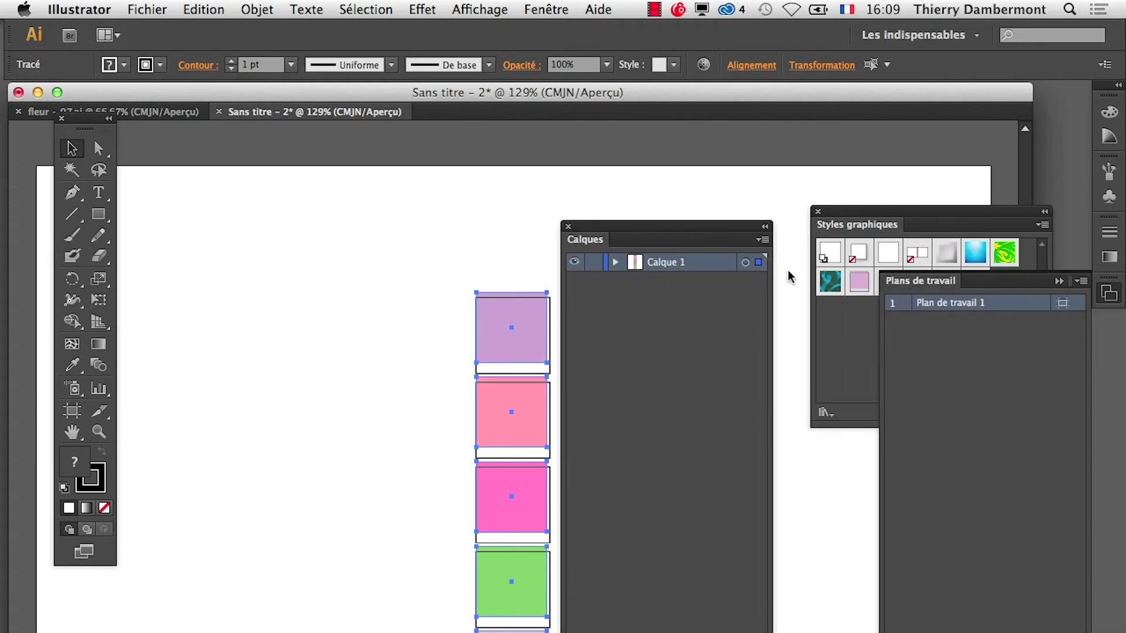
Step: Hide the pasted squares' layer, return to Preview display, then undo to show them again
{"action": "left_click", "coordinate": [1060, 282]}
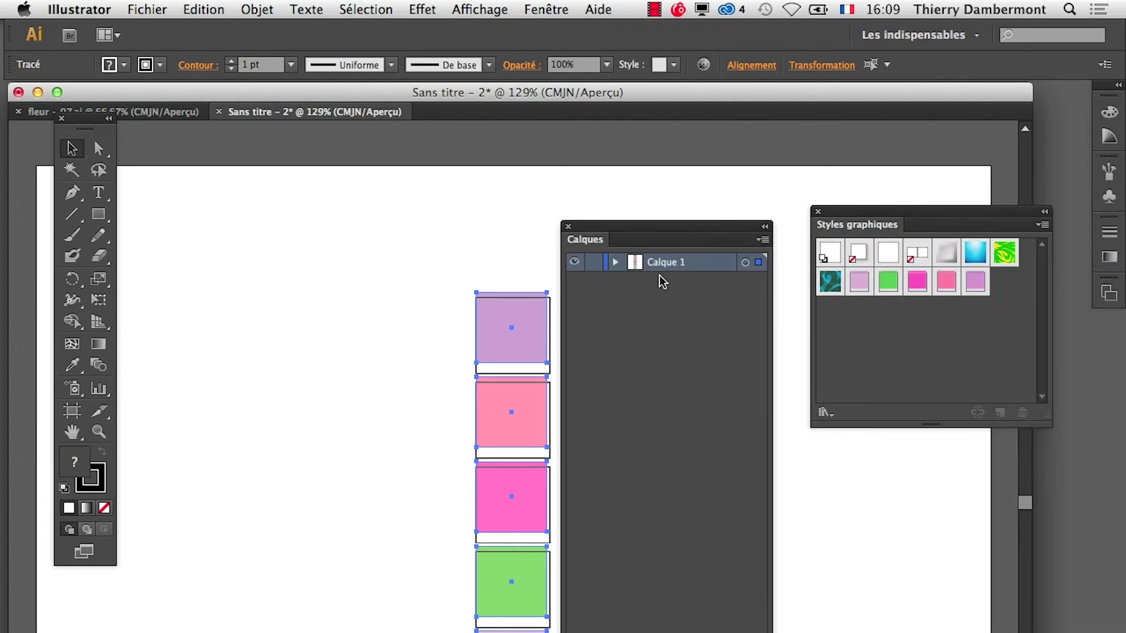
{"action": "left_click", "coordinate": [576, 263]}
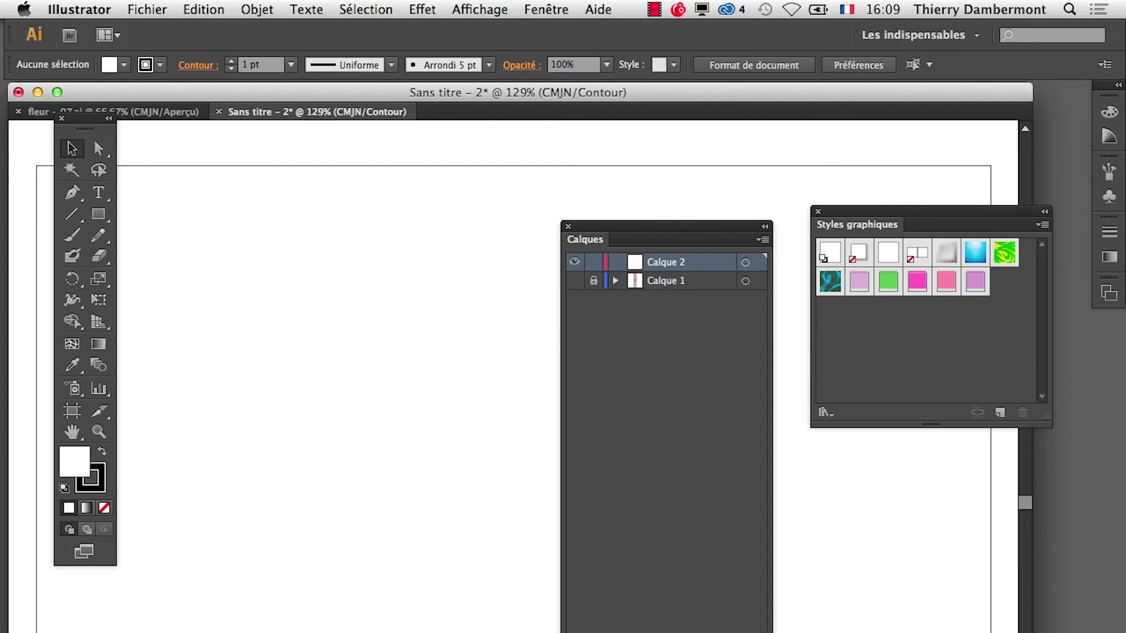
{"action": "key", "text": "ctrl+y"}
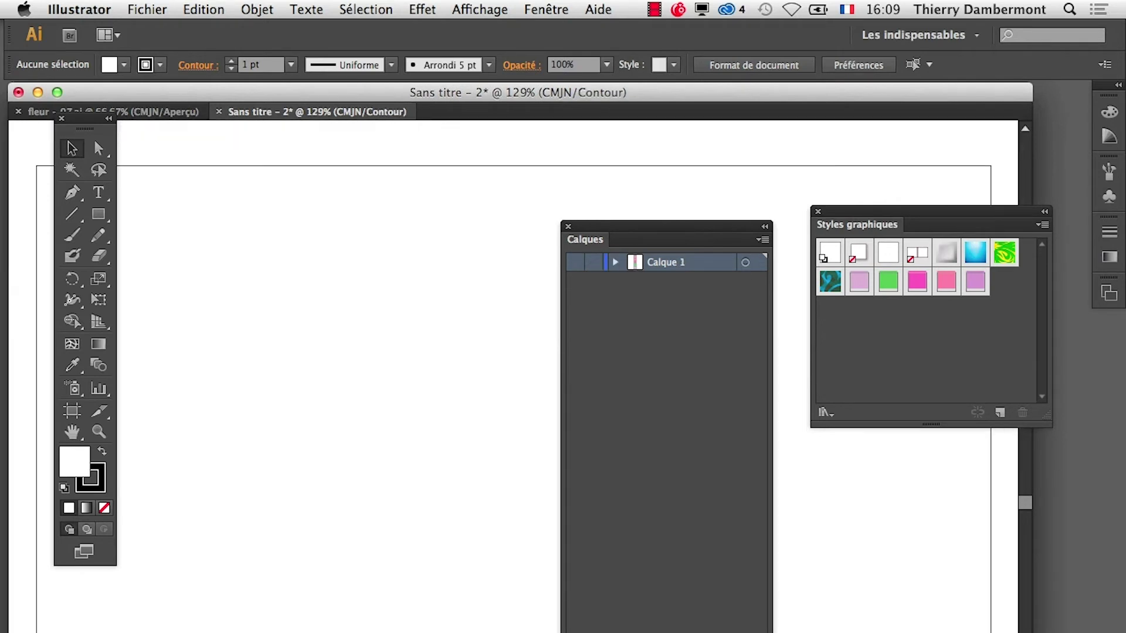
{"action": "key", "text": "ctrl+z"}
{"action": "key", "text": "ctrl+z"}
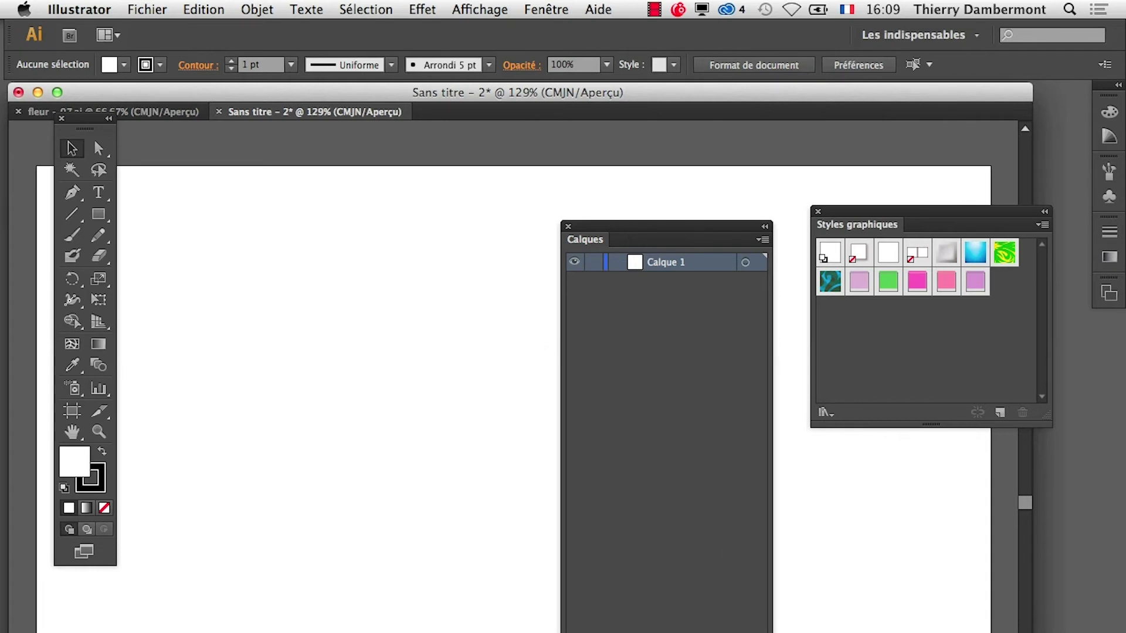
Step: Shrink and move the Calques panel, then draw a freehand five-petal flower outline
{"action": "left_click_drag", "start_coordinate": [748, 632], "coordinate": [748, 471]}
{"action": "left_click_drag", "start_coordinate": [600, 227], "coordinate": [757, 511]}
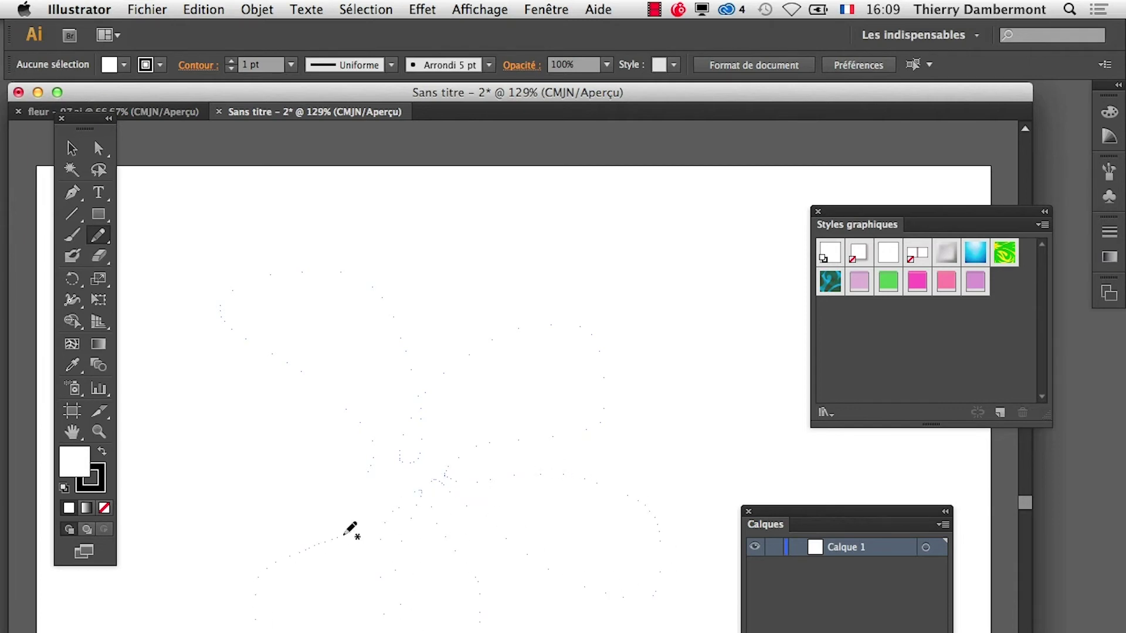
{"action": "left_click_drag", "start_coordinate": [394, 463], "coordinate": [392, 461]}
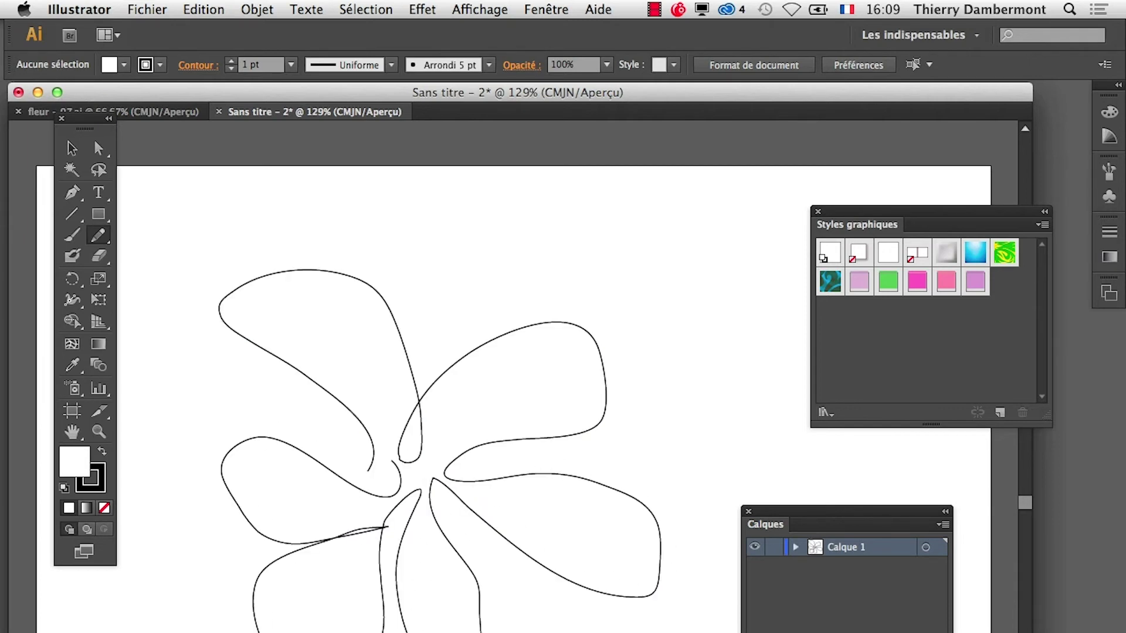
Step: Open the Pencil tool options, showing fidelity 2,5 pixels and smoothing 0%
{"action": "left_click_drag", "start_coordinate": [864, 220], "coordinate": [760, 219]}
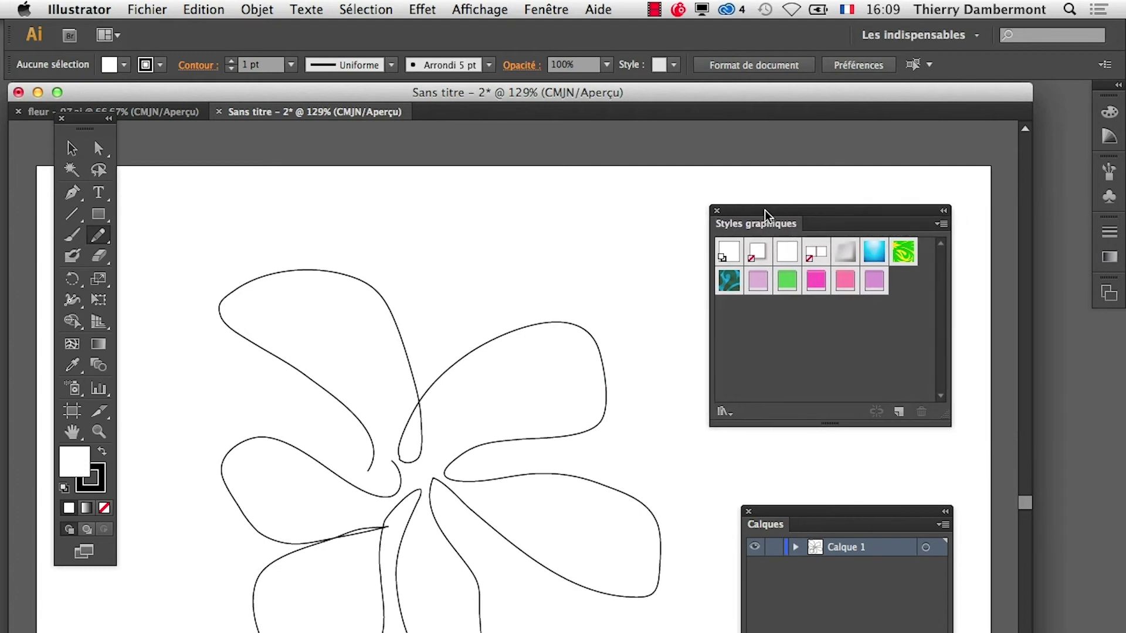
{"action": "left_click", "coordinate": [72, 148]}
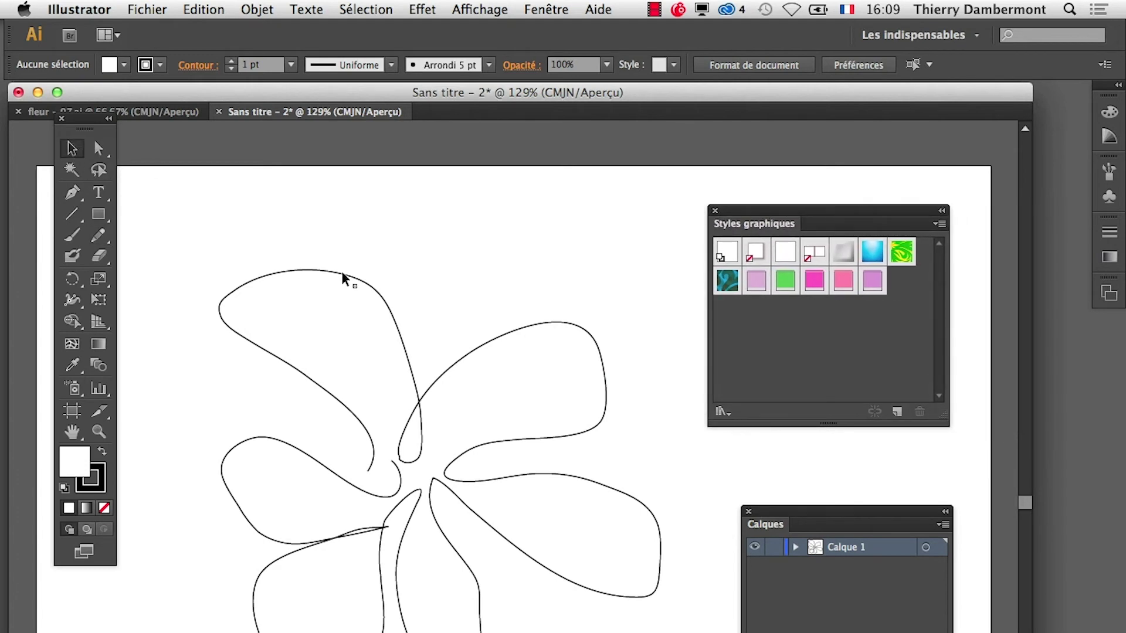
{"action": "double_click", "coordinate": [104, 236]}
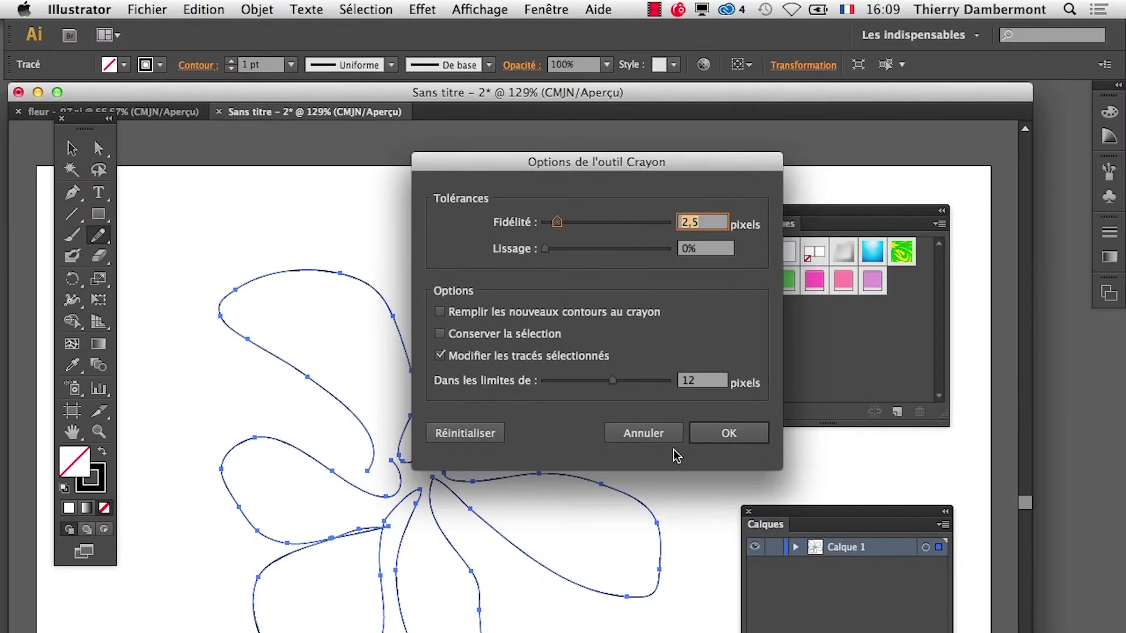
Step: Try the lilac, magenta and pink graphic styles on the flower and zoom out
{"action": "left_click", "coordinate": [669, 439]}
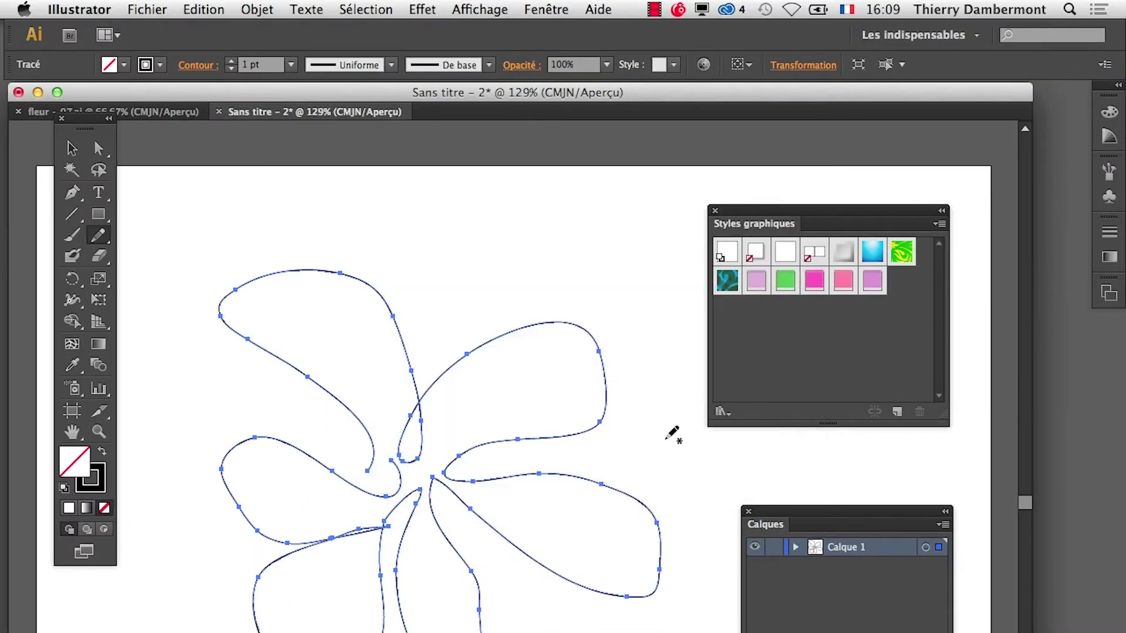
{"action": "left_click", "coordinate": [763, 286]}
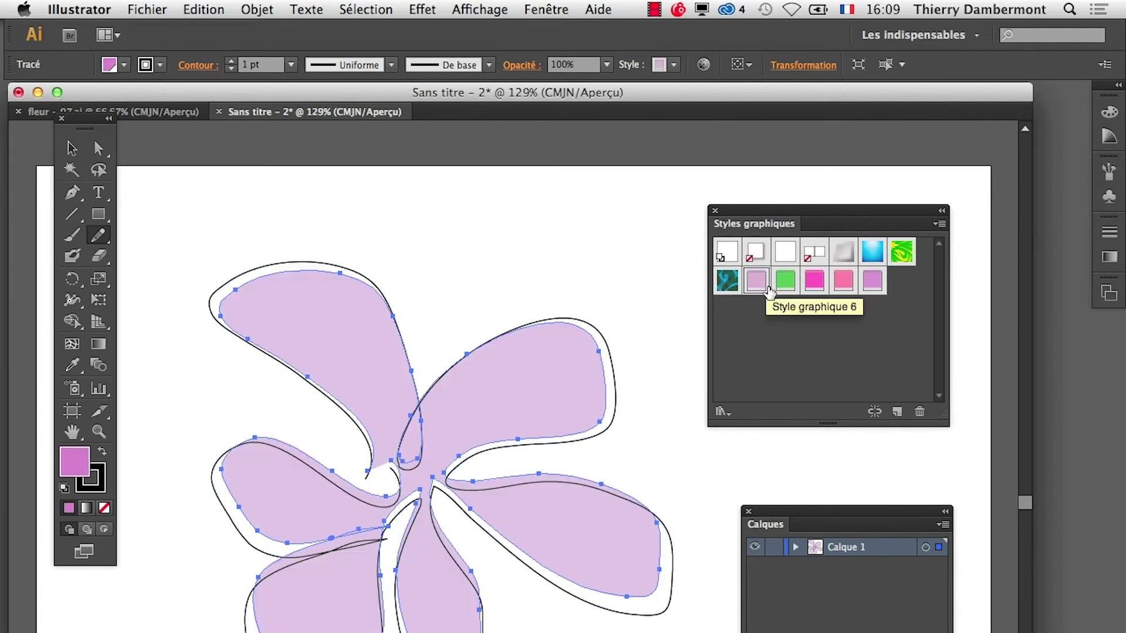
{"action": "left_click", "coordinate": [809, 285]}
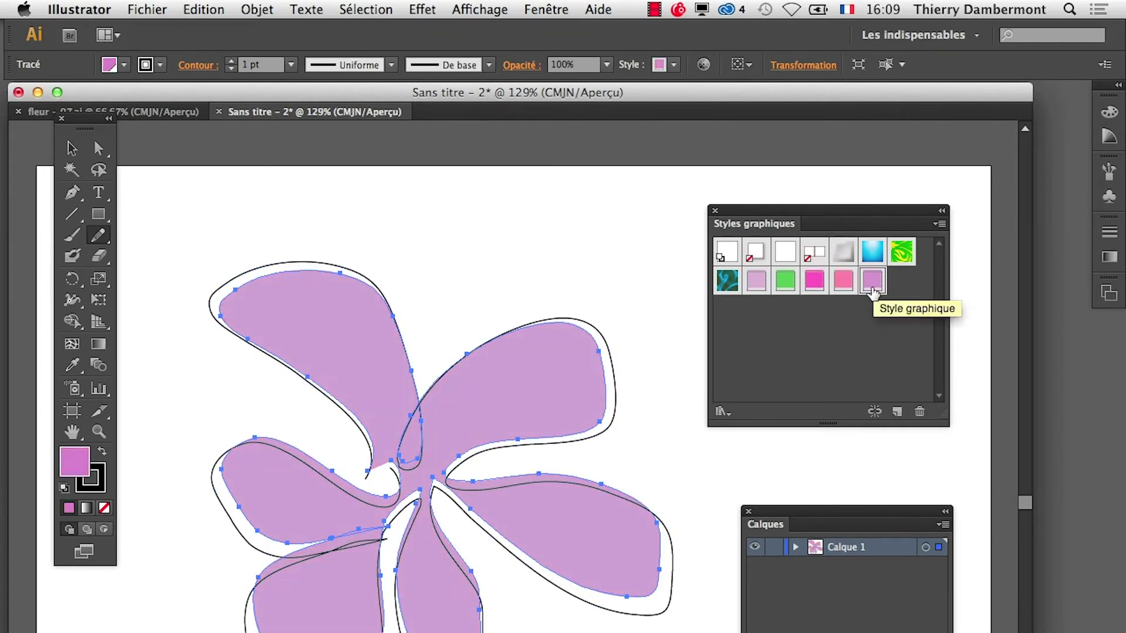
{"action": "left_click", "coordinate": [542, 434], "text": "alt"}
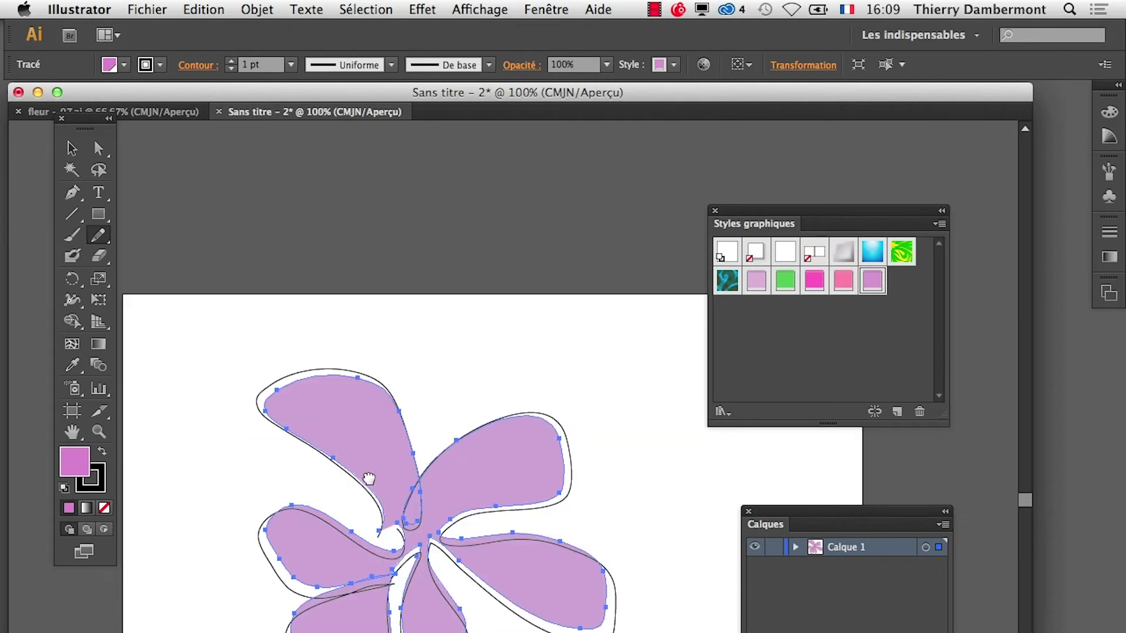
{"action": "left_click_drag", "start_coordinate": [368, 479], "coordinate": [252, 412]}
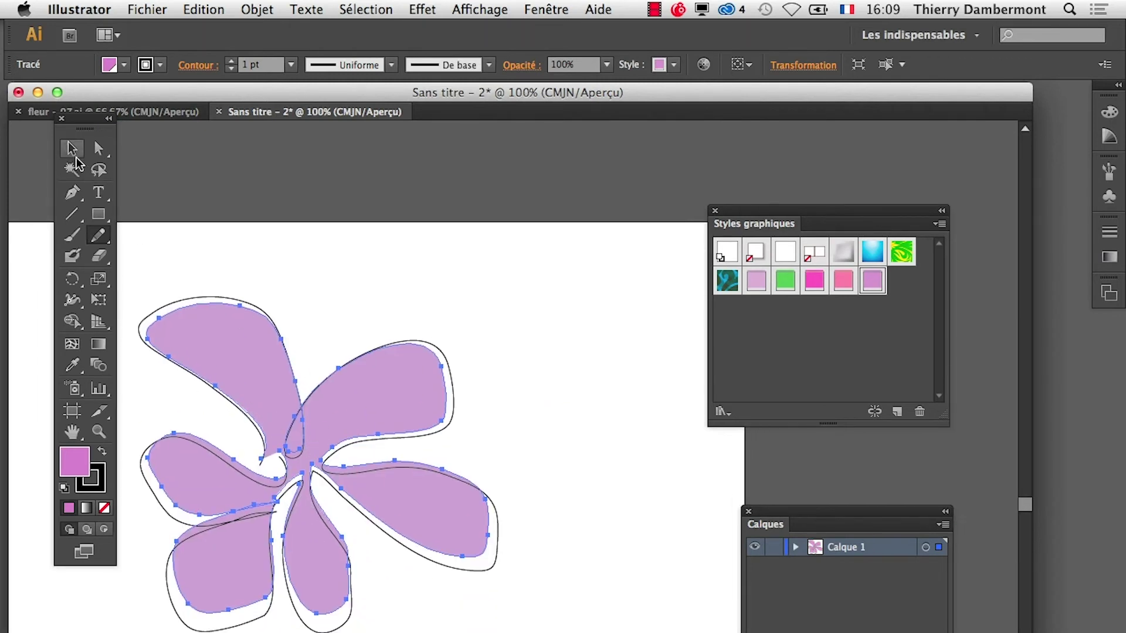
Step: Compare Pompadour_GS, leaf and blue gradient styles, settling on Pompadour_GS
{"action": "left_click_drag", "start_coordinate": [793, 217], "coordinate": [579, 233]}
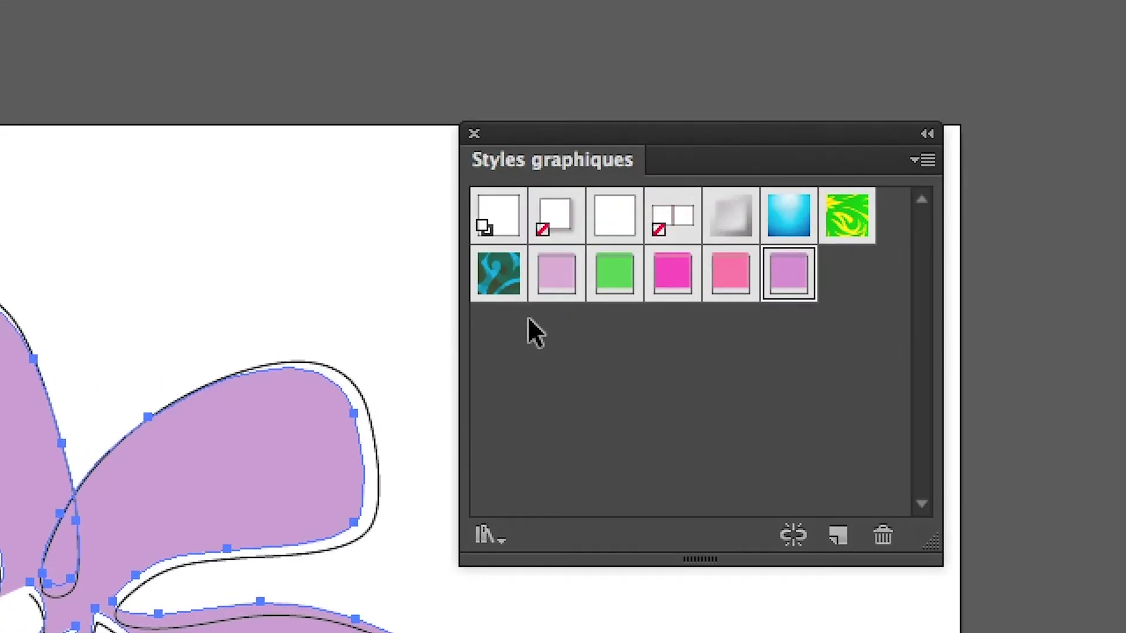
{"action": "left_click", "coordinate": [498, 287]}
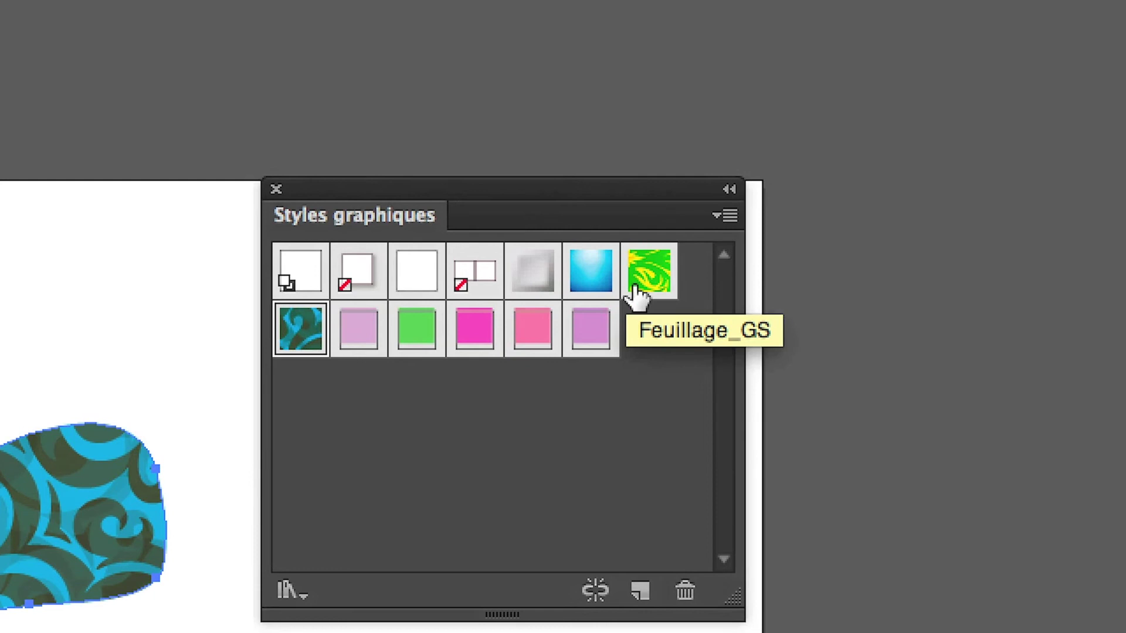
{"action": "left_click", "coordinate": [867, 250]}
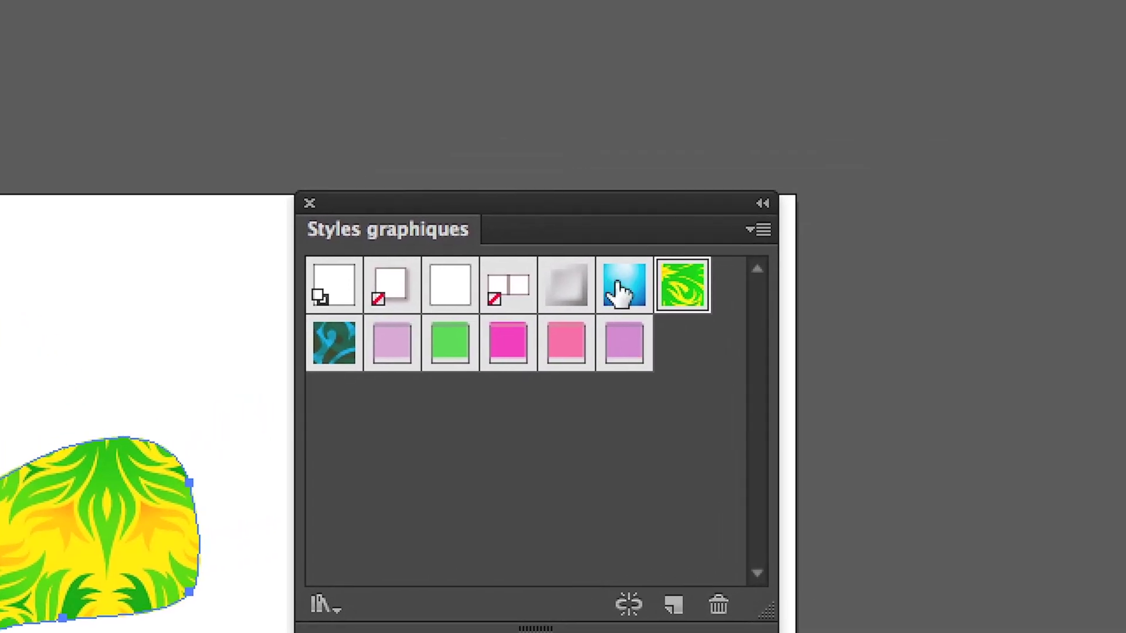
{"action": "left_click", "coordinate": [618, 287]}
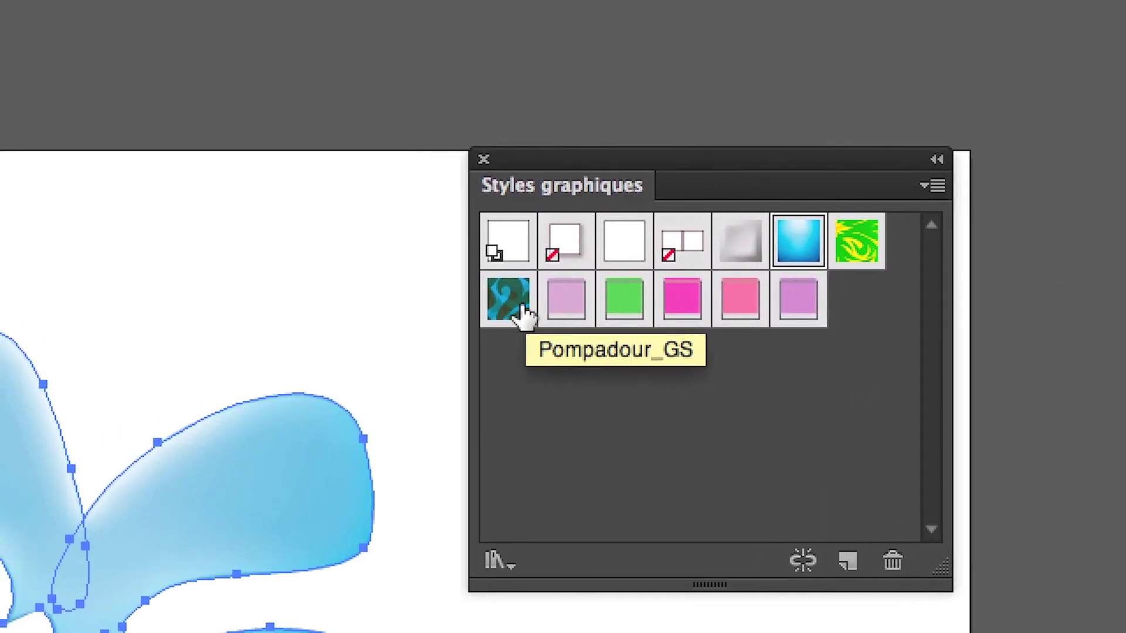
{"action": "left_click", "coordinate": [519, 311]}
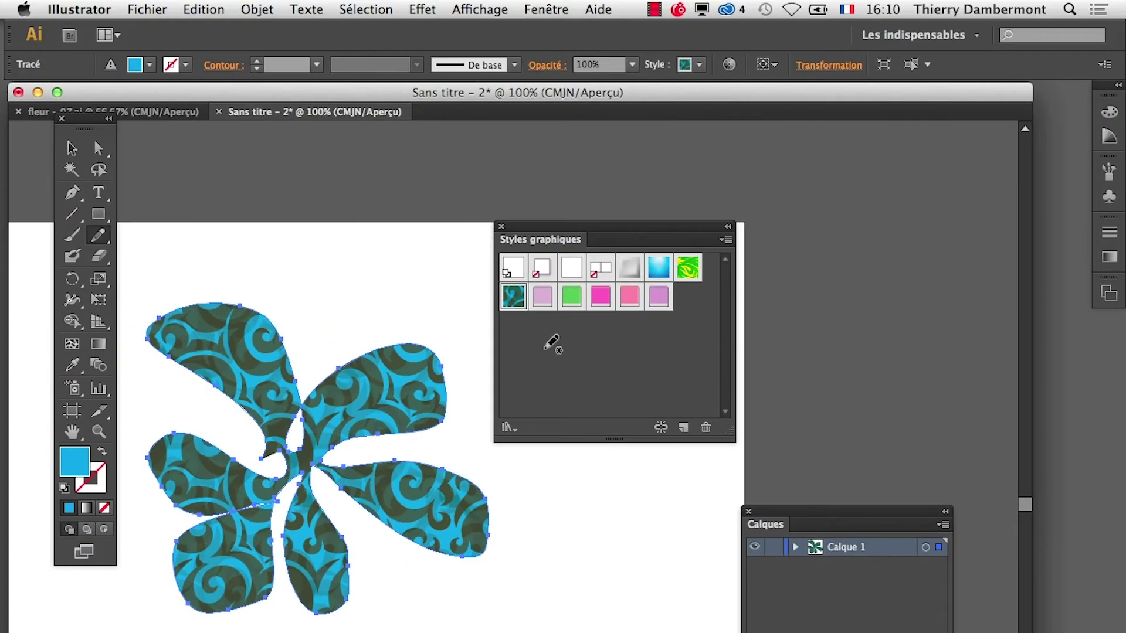
Step: Show Fenêtre > Aspect with Pompadour_GS's fills and arrange it beside the Styles graphiques panel
{"action": "left_click", "coordinate": [545, 9]}
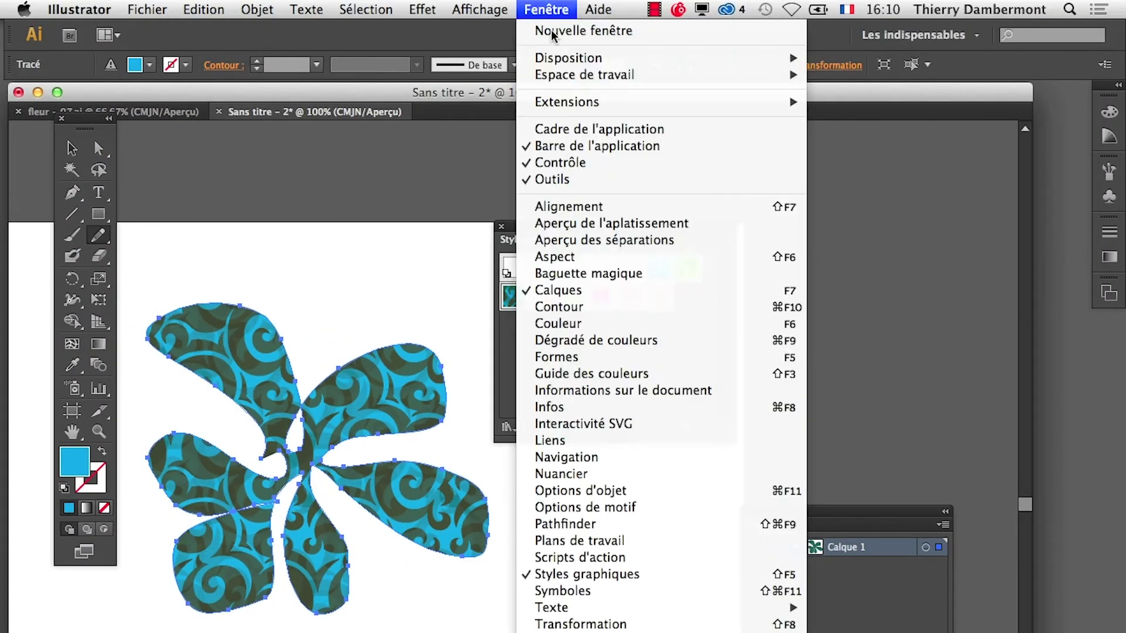
{"action": "left_click", "coordinate": [609, 257]}
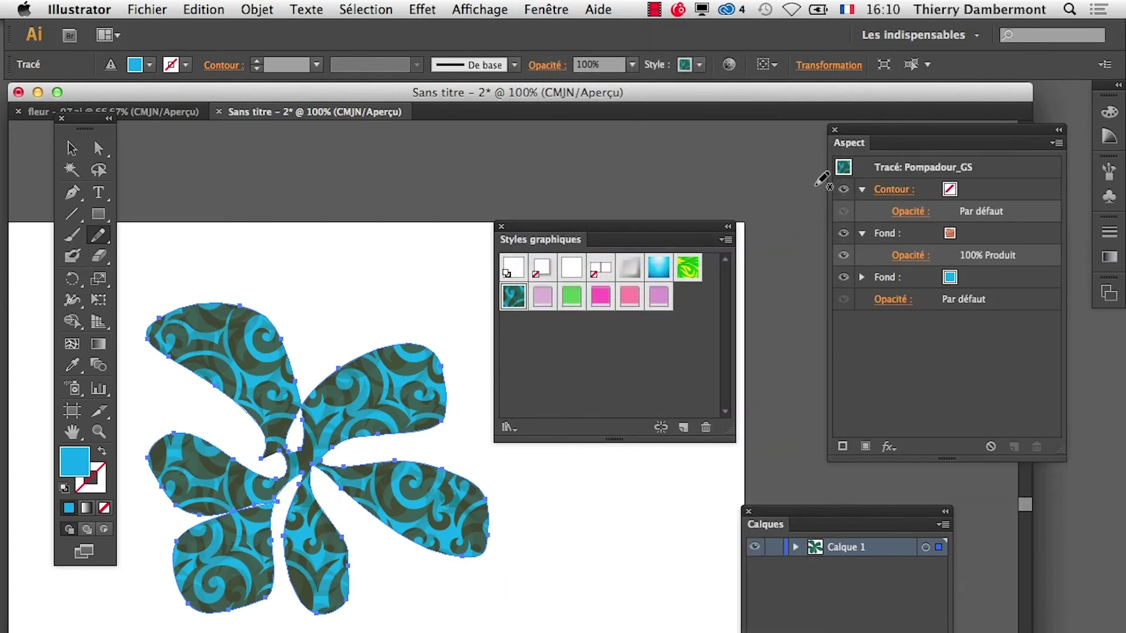
{"action": "left_click_drag", "start_coordinate": [860, 142], "coordinate": [459, 374]}
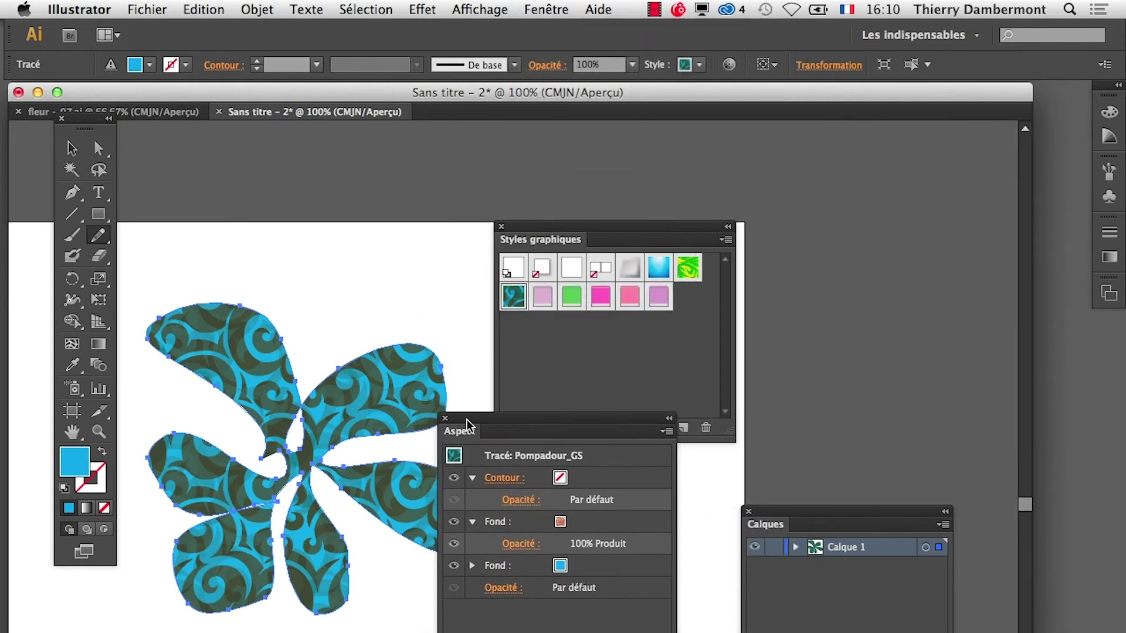
{"action": "left_click_drag", "start_coordinate": [521, 240], "coordinate": [800, 212]}
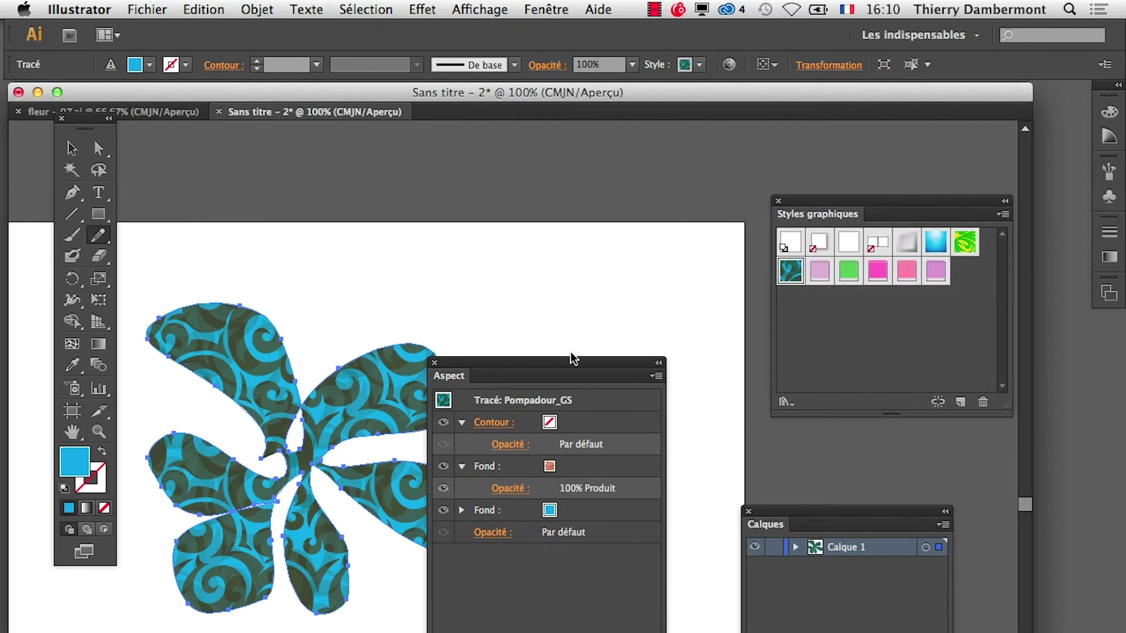
{"action": "left_click_drag", "start_coordinate": [547, 369], "coordinate": [650, 236]}
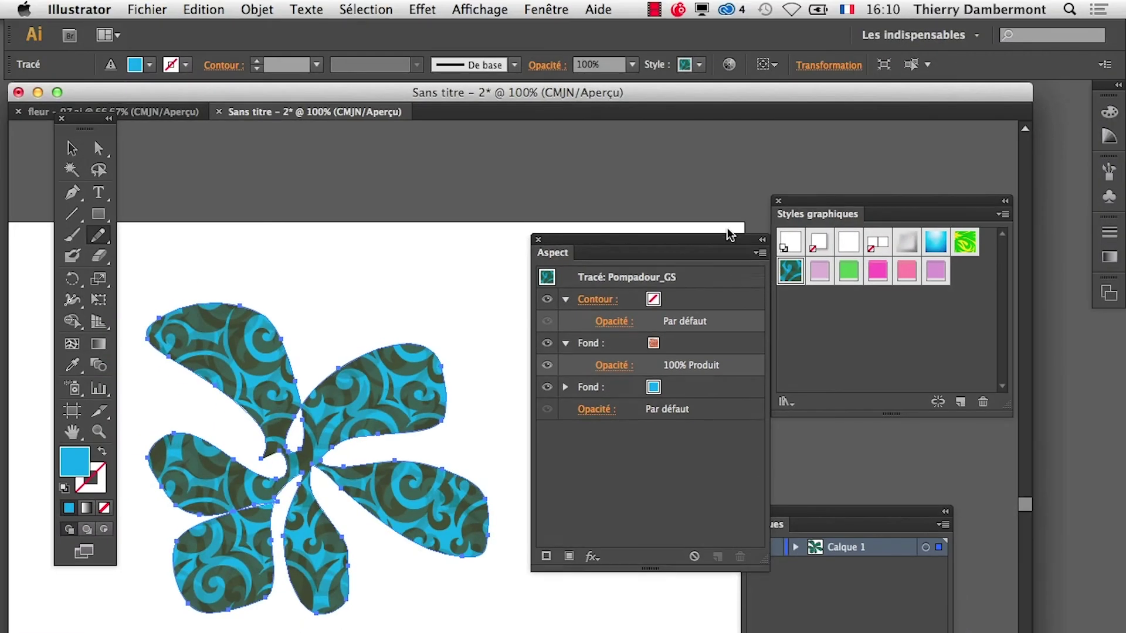
{"action": "left_click_drag", "start_coordinate": [730, 235], "coordinate": [672, 535]}
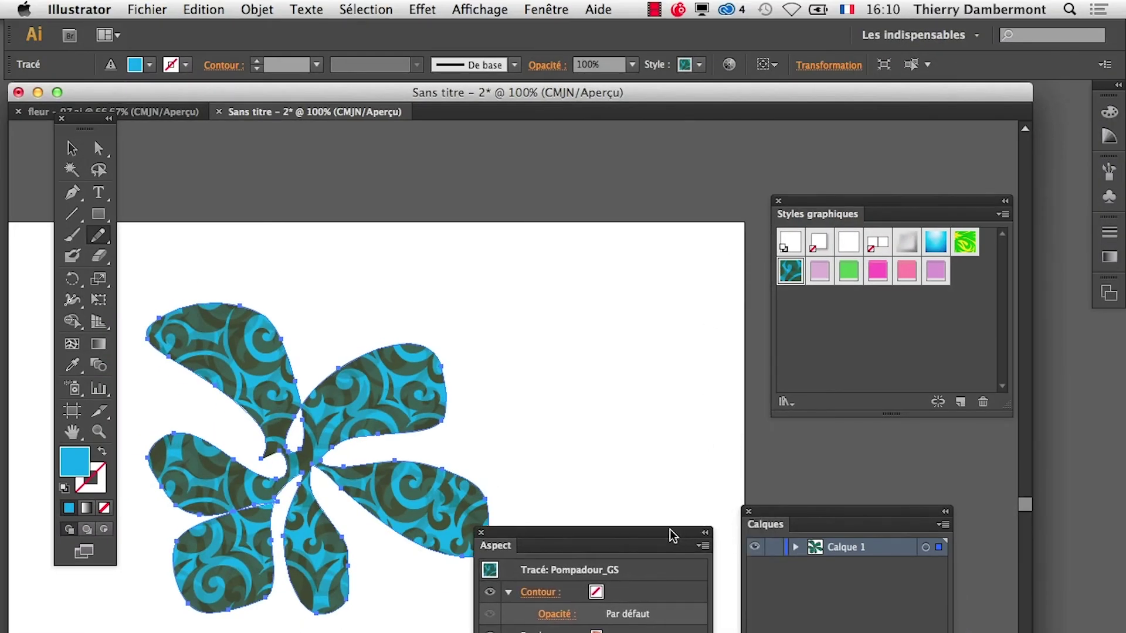
Step: Load the Effets de griffonnage library and apply brown Griffonnage 16 to the flower
{"action": "left_click", "coordinate": [1005, 213]}
{"action": "mouse_move", "coordinate": [985, 397]}
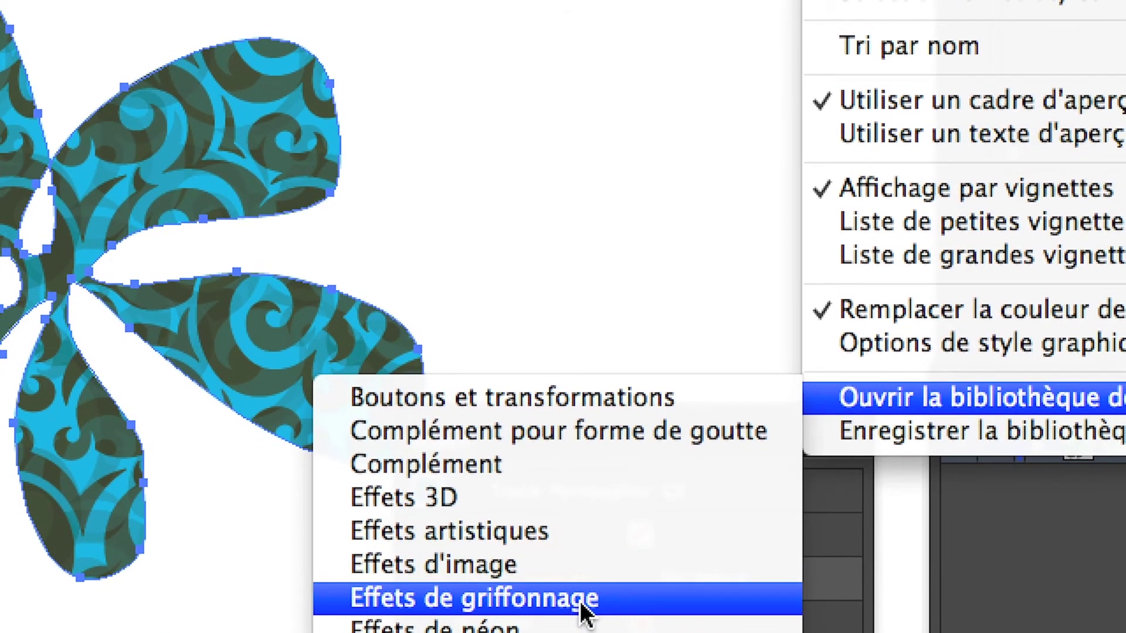
{"action": "left_click", "coordinate": [584, 598]}
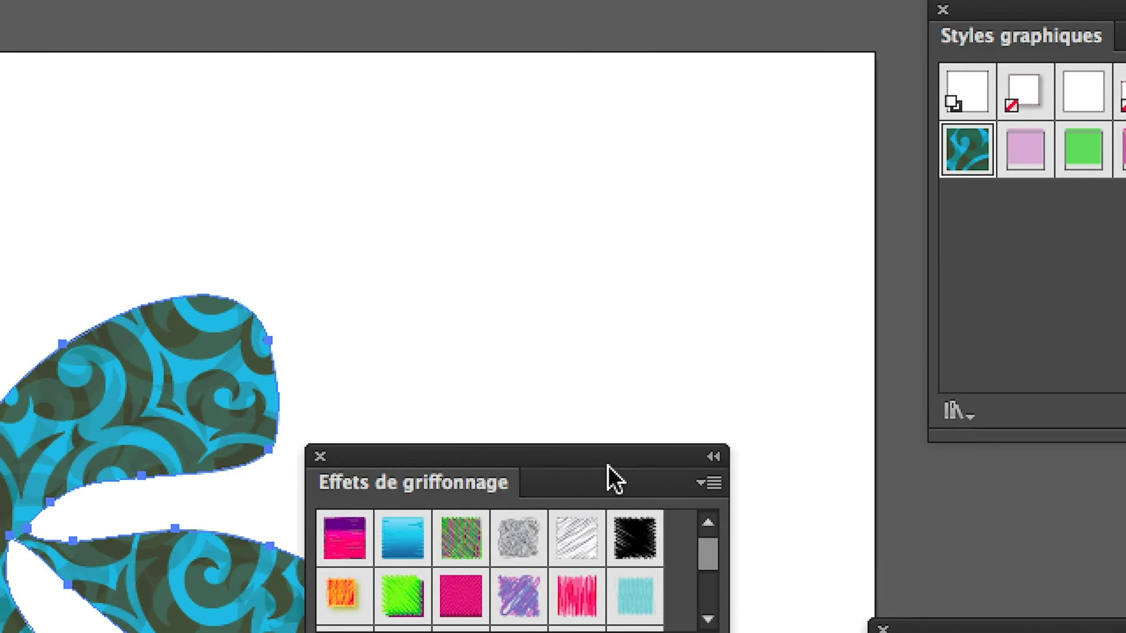
{"action": "left_click_drag", "start_coordinate": [565, 421], "coordinate": [504, 61]}
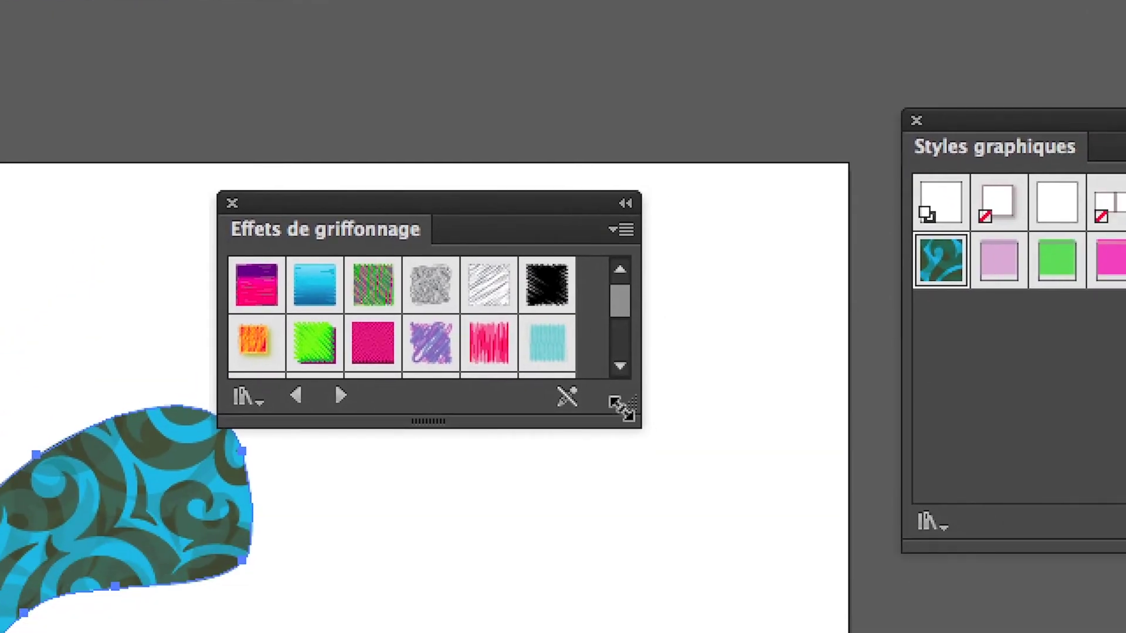
{"action": "left_click_drag", "start_coordinate": [621, 408], "coordinate": [722, 571]}
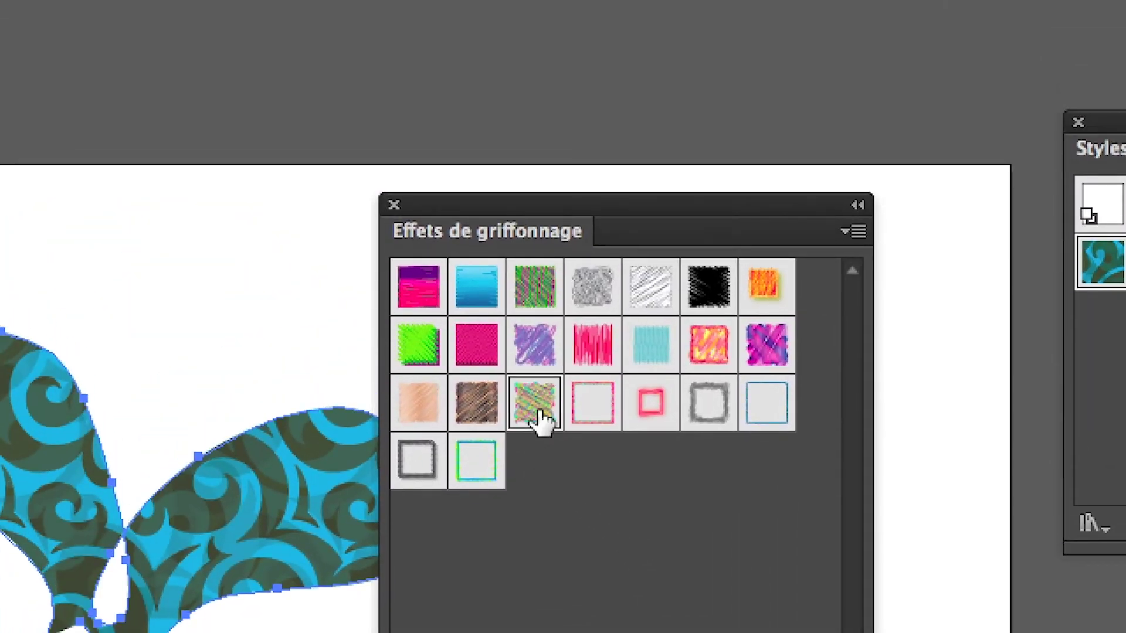
{"action": "left_click", "coordinate": [536, 396]}
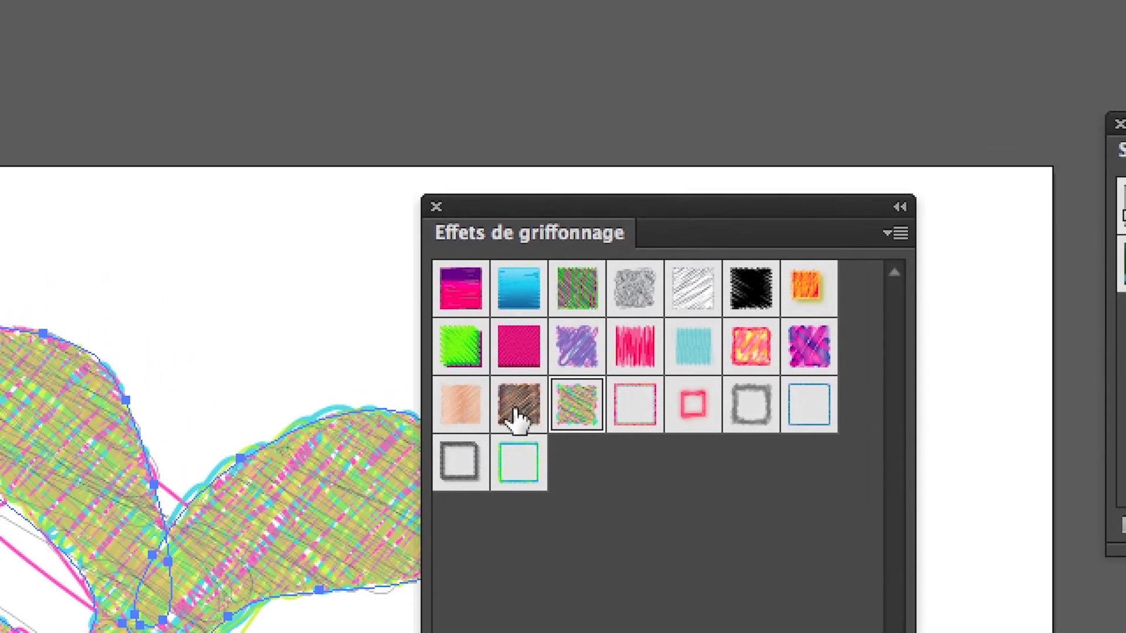
{"action": "left_click", "coordinate": [516, 418]}
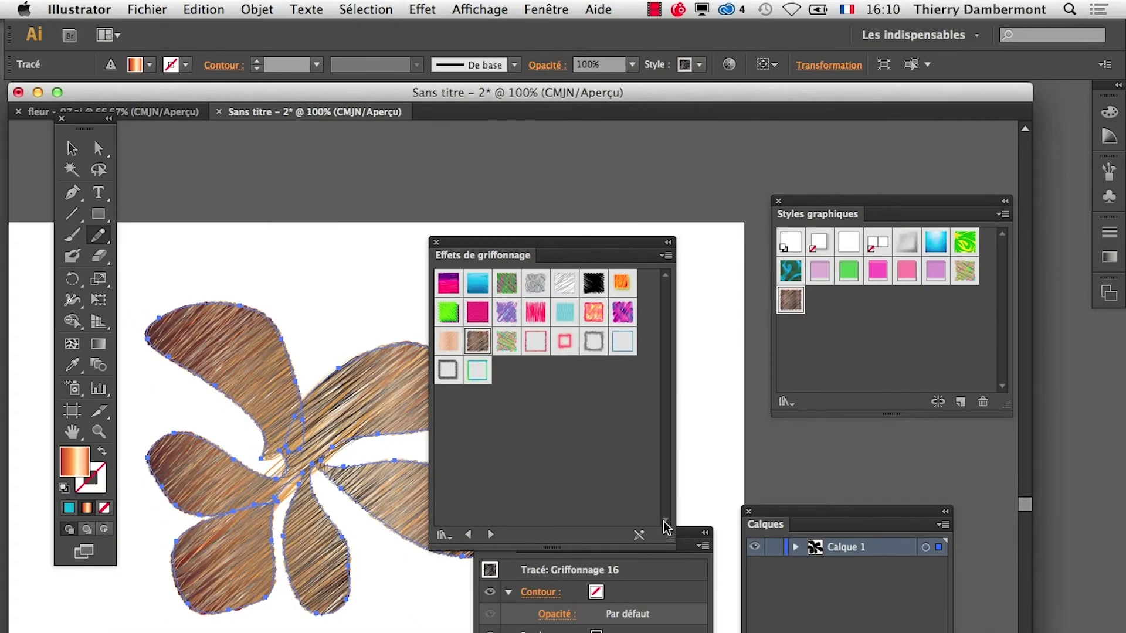
Step: Toggle the Griffonnage effect off and on in Aspect, then apply purple Griffonnage 10
{"action": "left_click_drag", "start_coordinate": [504, 255], "coordinate": [730, 155]}
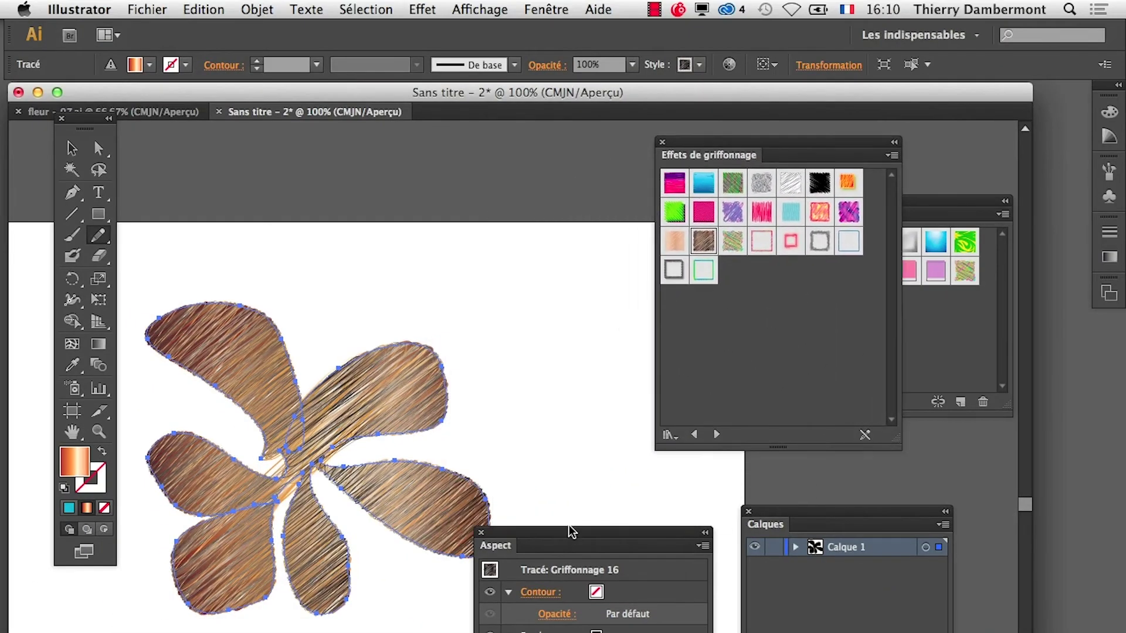
{"action": "left_click_drag", "start_coordinate": [564, 480], "coordinate": [508, 286]}
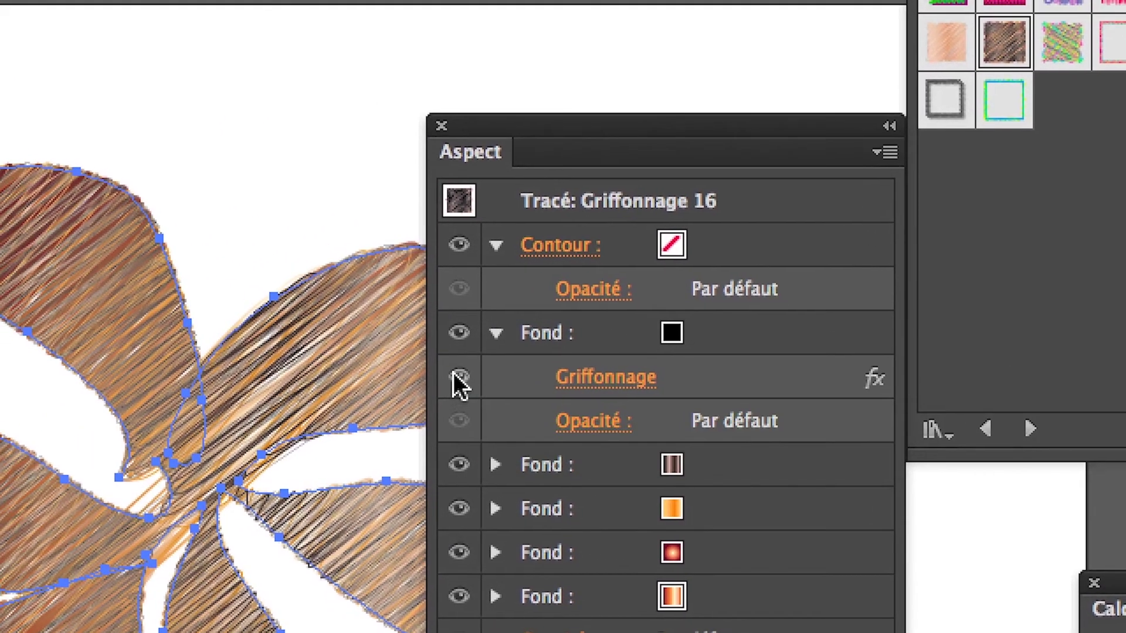
{"action": "left_click", "coordinate": [453, 374]}
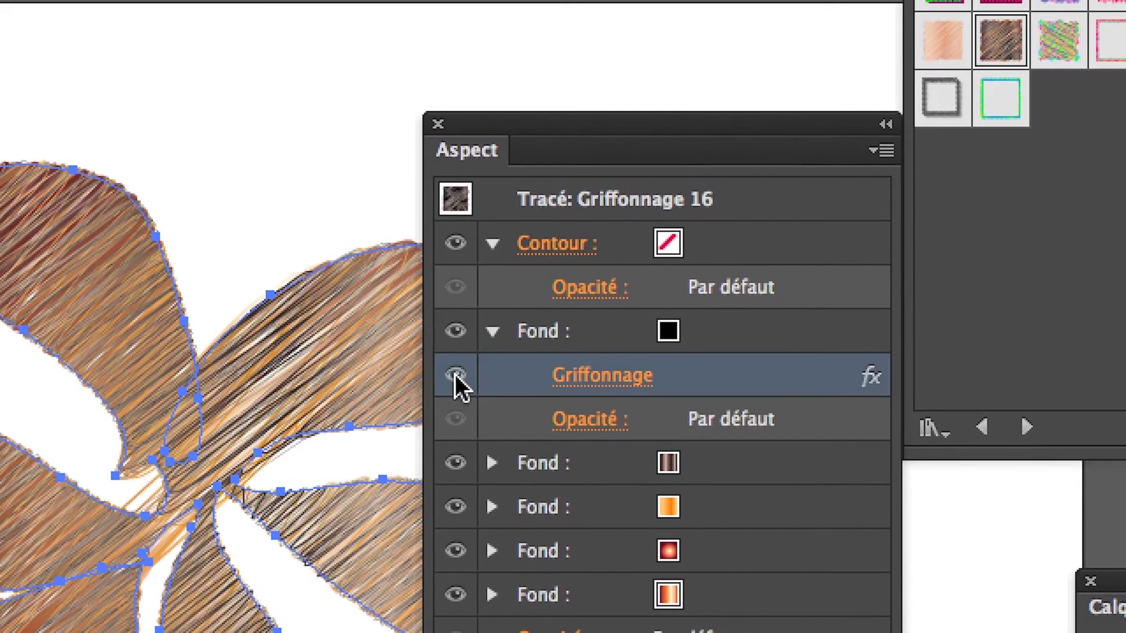
{"action": "left_click", "coordinate": [455, 374]}
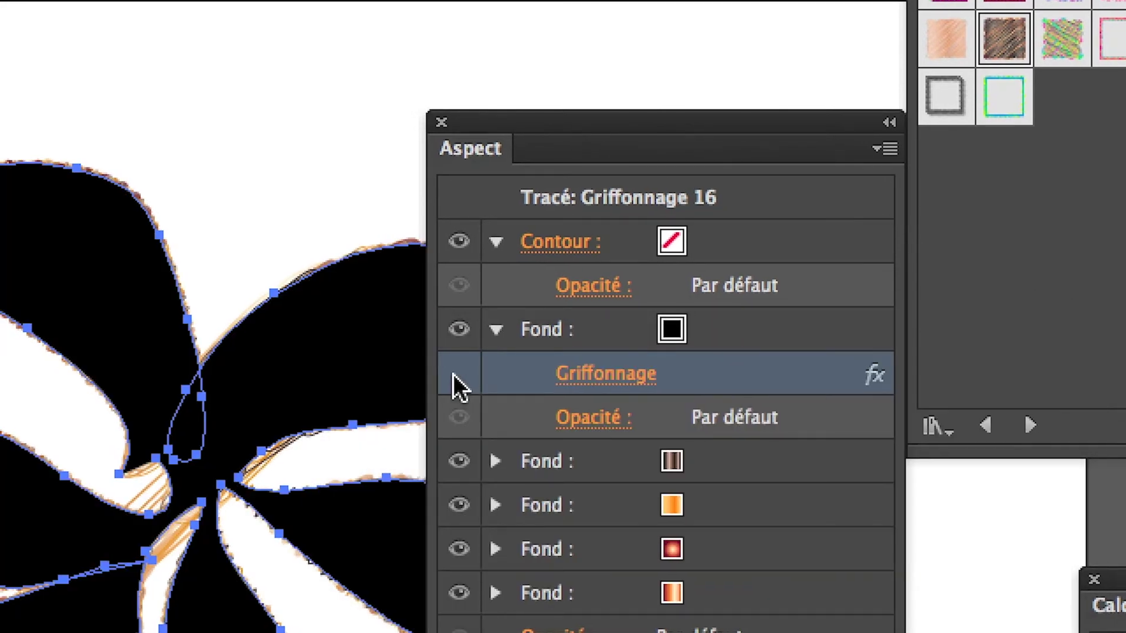
{"action": "left_click", "coordinate": [453, 374]}
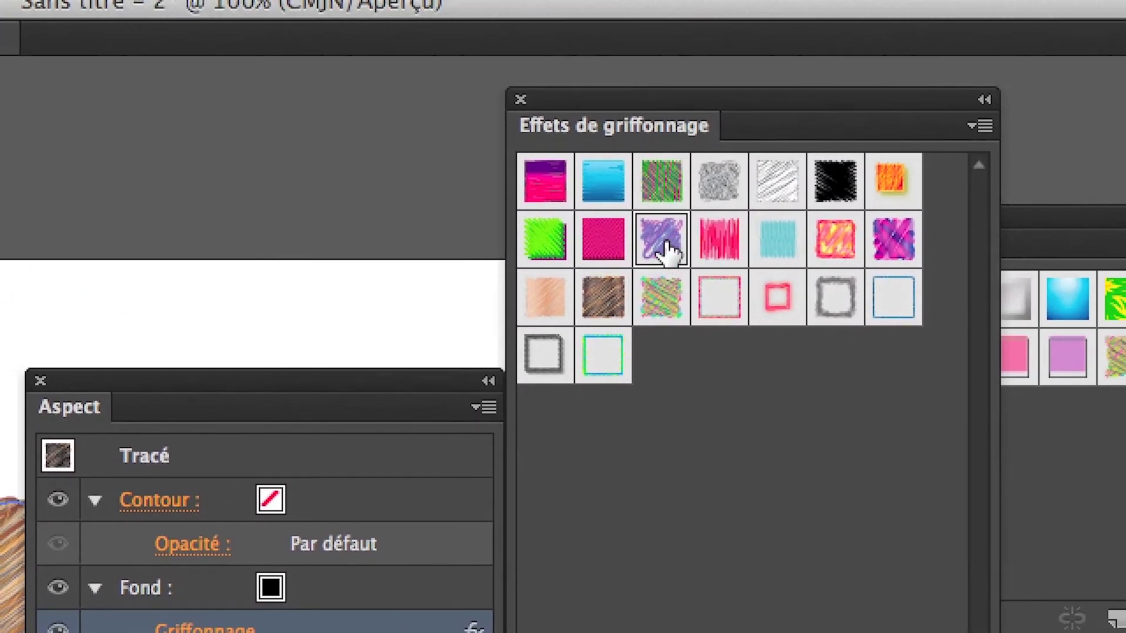
{"action": "left_click", "coordinate": [689, 229]}
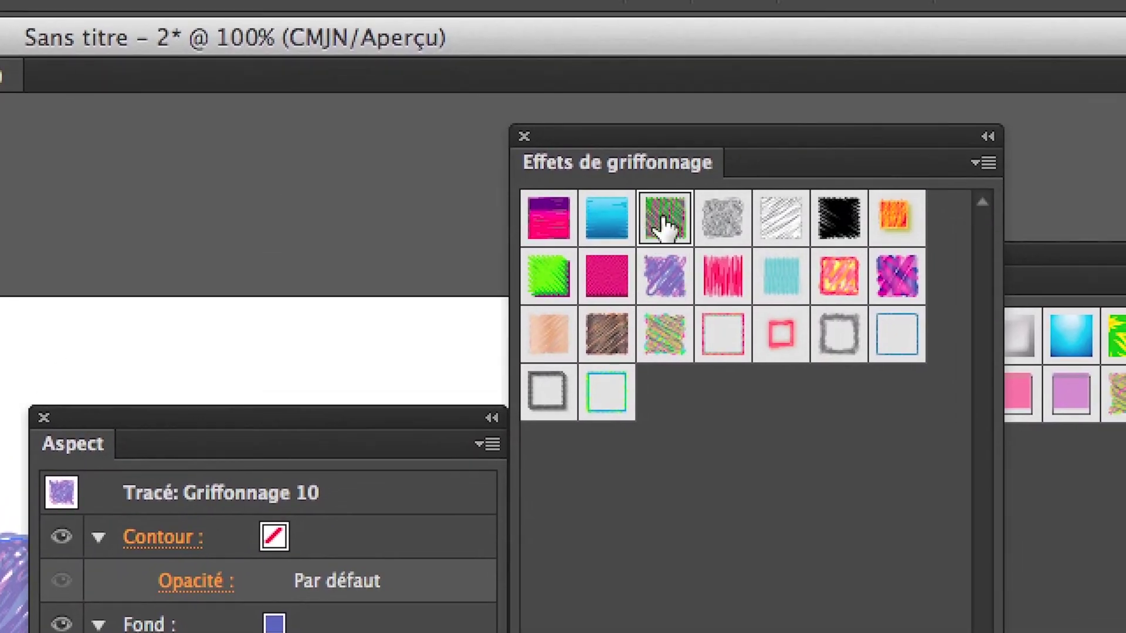
Step: Try the Griffonnage 3, Griffonnage 10 and Griffonnage 4 scribble styles on the flower
{"action": "left_click", "coordinate": [689, 200]}
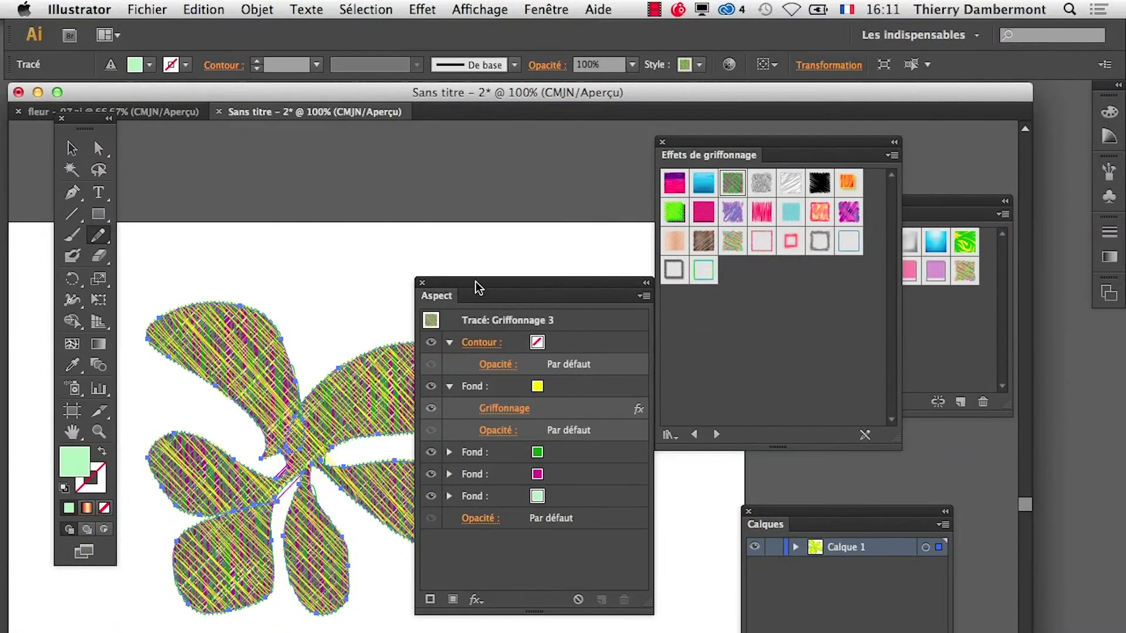
{"action": "left_click_drag", "start_coordinate": [476, 286], "coordinate": [657, 506]}
{"action": "scroll", "coordinate": [420, 471], "scroll_direction": "right", "scroll_amount": 3}
{"action": "scroll", "coordinate": [379, 470], "scroll_direction": "right", "scroll_amount": 3}
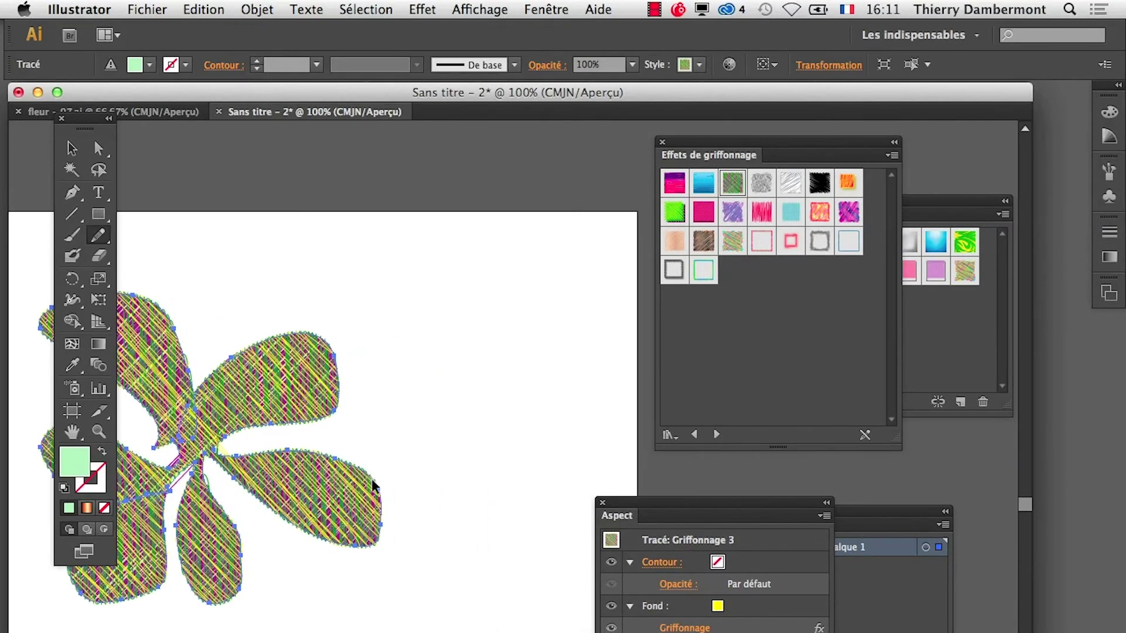
{"action": "key", "text": "shift+F5"}
{"action": "left_click_drag", "start_coordinate": [829, 206], "coordinate": [538, 316]}
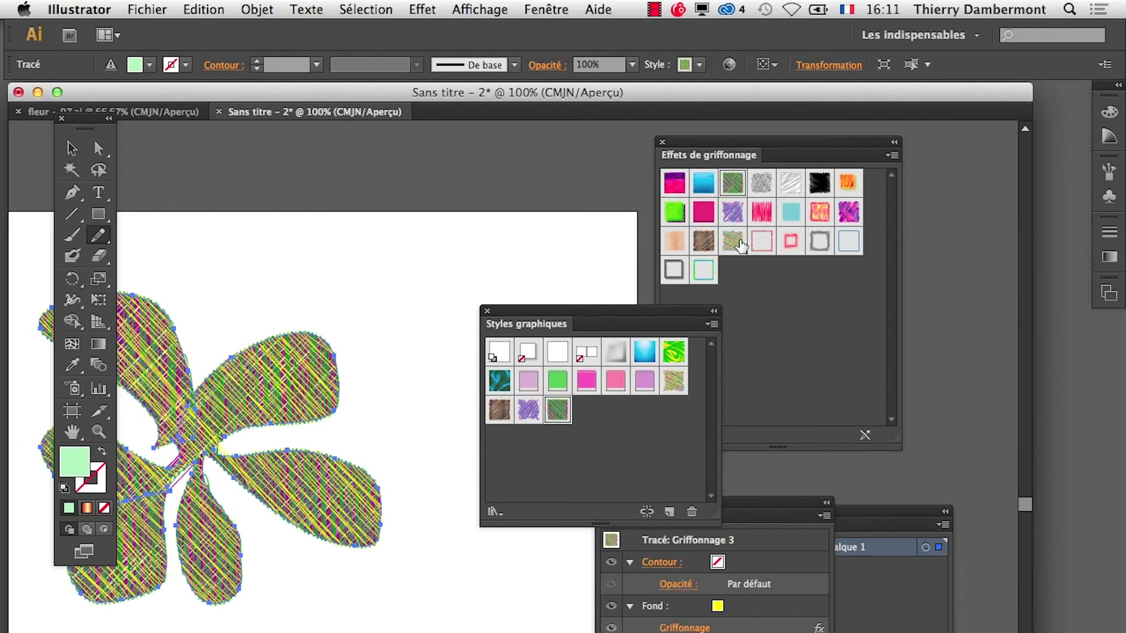
{"action": "left_click", "coordinate": [733, 214]}
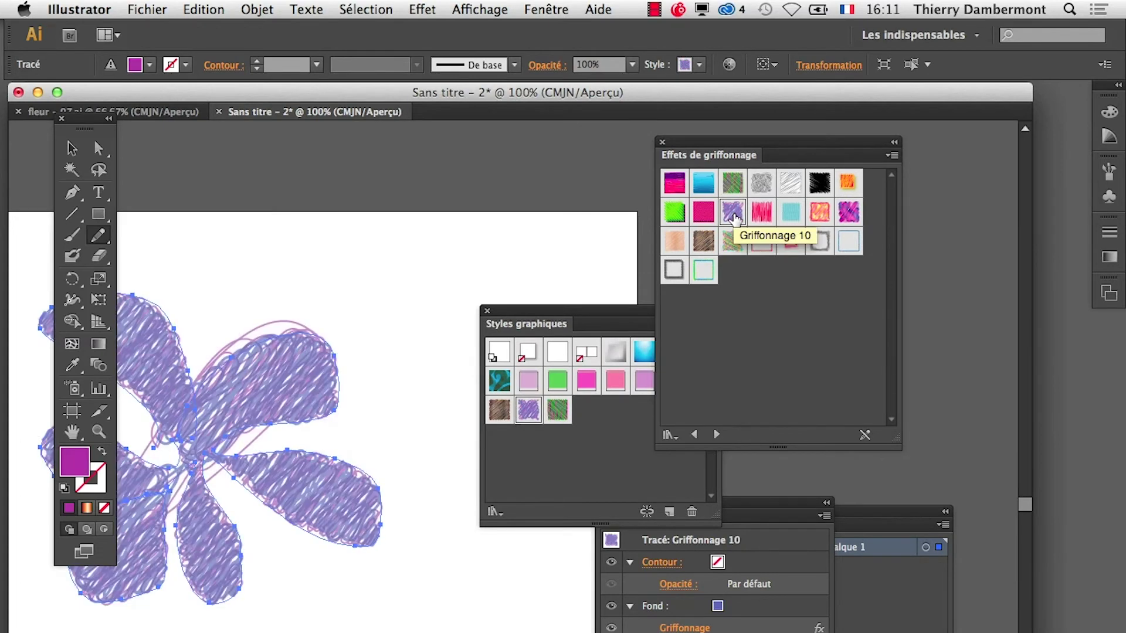
{"action": "left_click", "coordinate": [762, 184]}
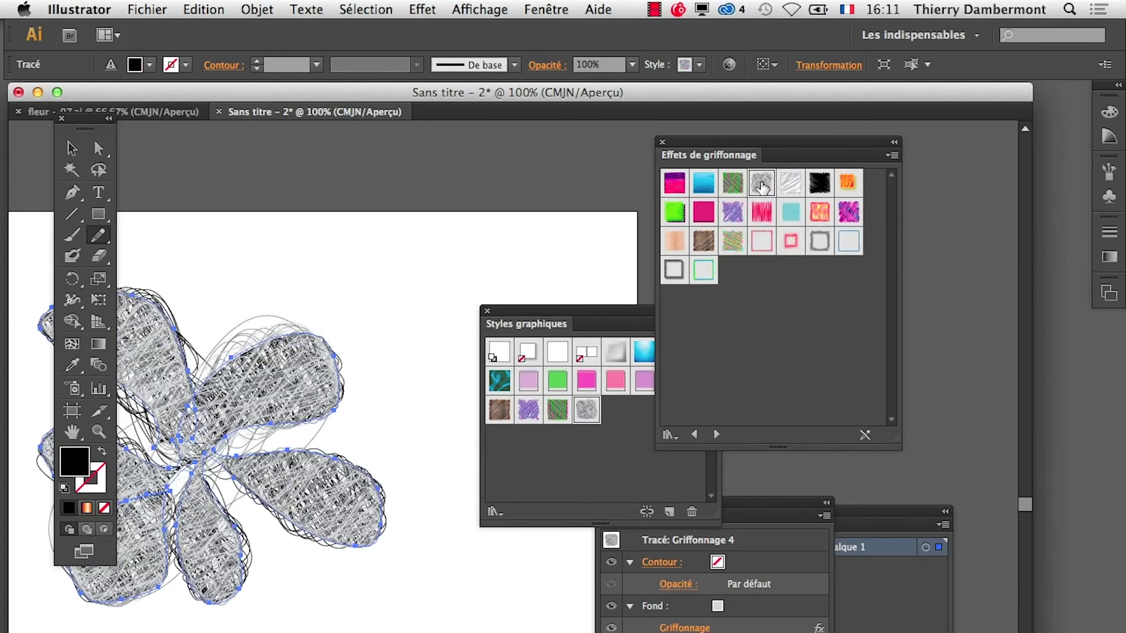
Step: Reselect the flower with the Selection tool and apply orange Griffonnage 7
{"action": "left_click_drag", "start_coordinate": [84, 127], "coordinate": [438, 140]}
{"action": "left_click", "coordinate": [426, 162]}
{"action": "left_click", "coordinate": [338, 280]}
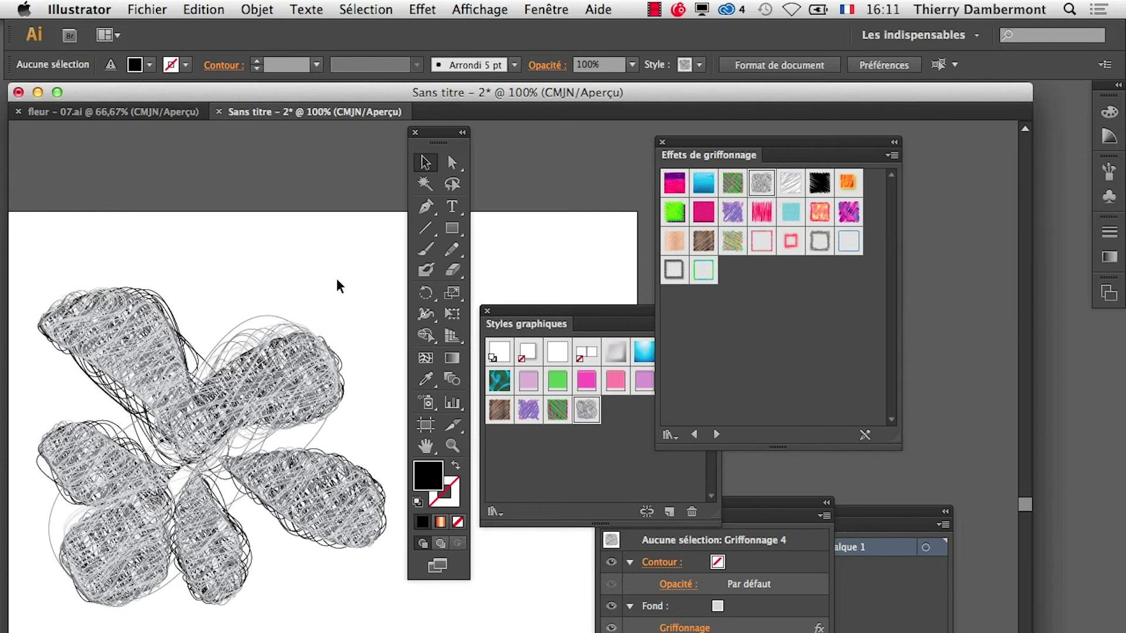
{"action": "left_click", "coordinate": [275, 356]}
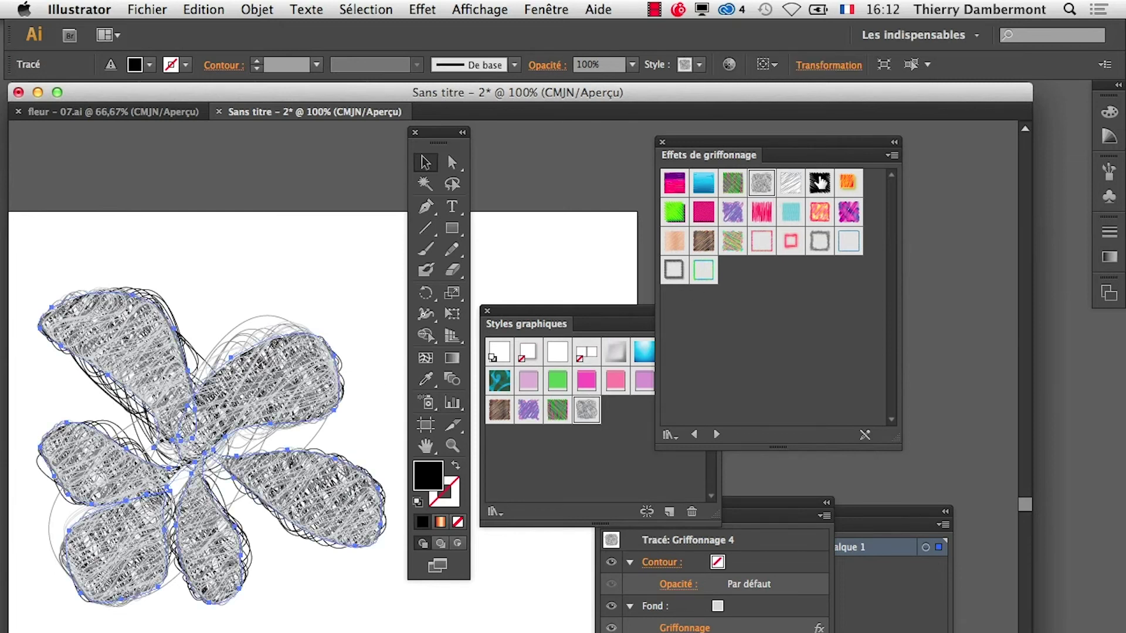
{"action": "left_click", "coordinate": [847, 183]}
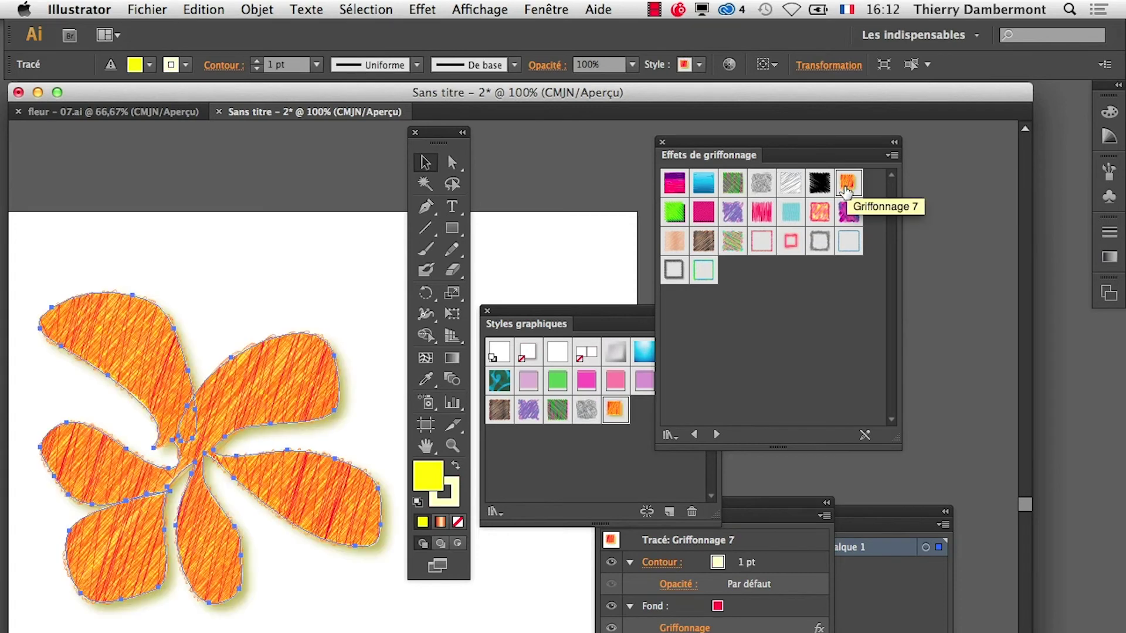
{"action": "left_click", "coordinate": [318, 266]}
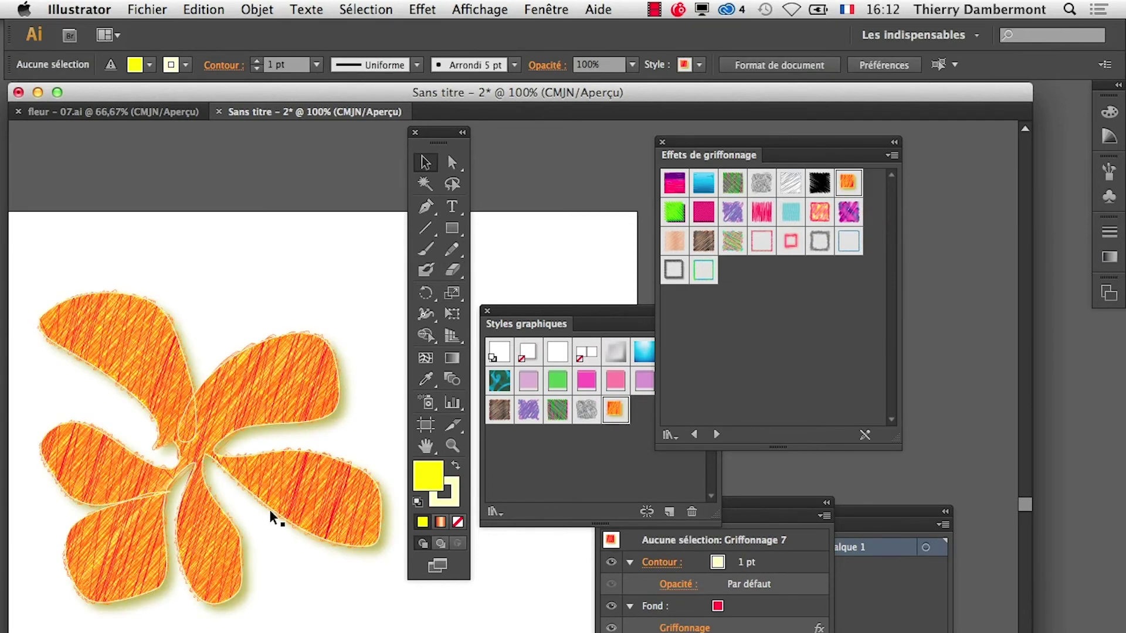
{"action": "left_click", "coordinate": [304, 352]}
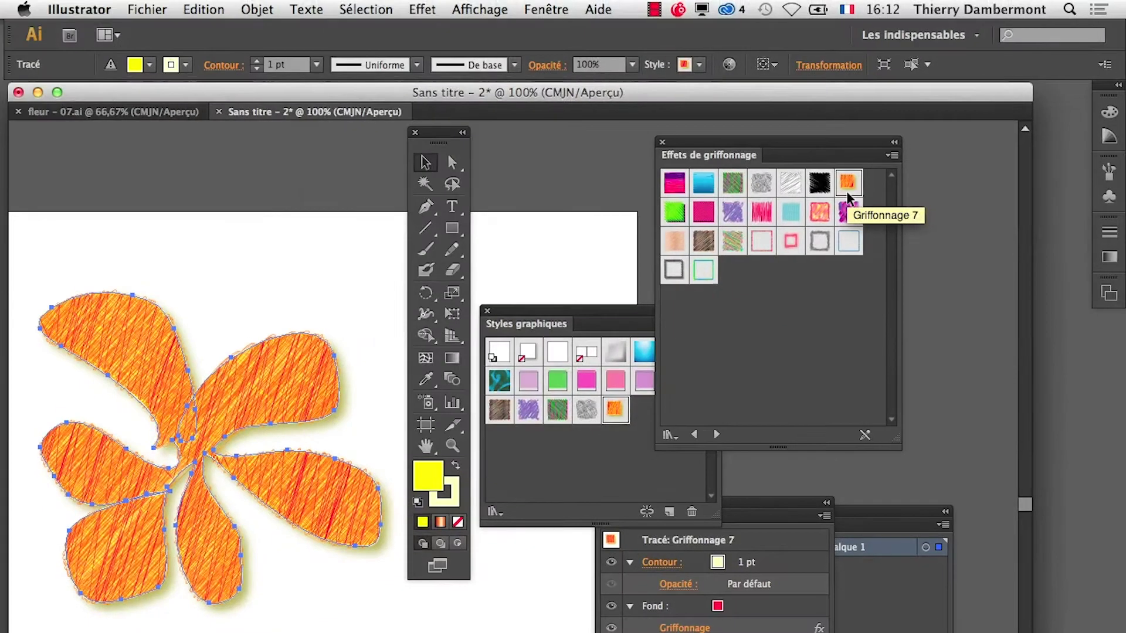
Step: Open the top fill's Griffonnage options: angle -108°, stroke width 0,18 mm, spacing 1,23 mm
{"action": "left_click_drag", "start_coordinate": [763, 504], "coordinate": [315, 271]}
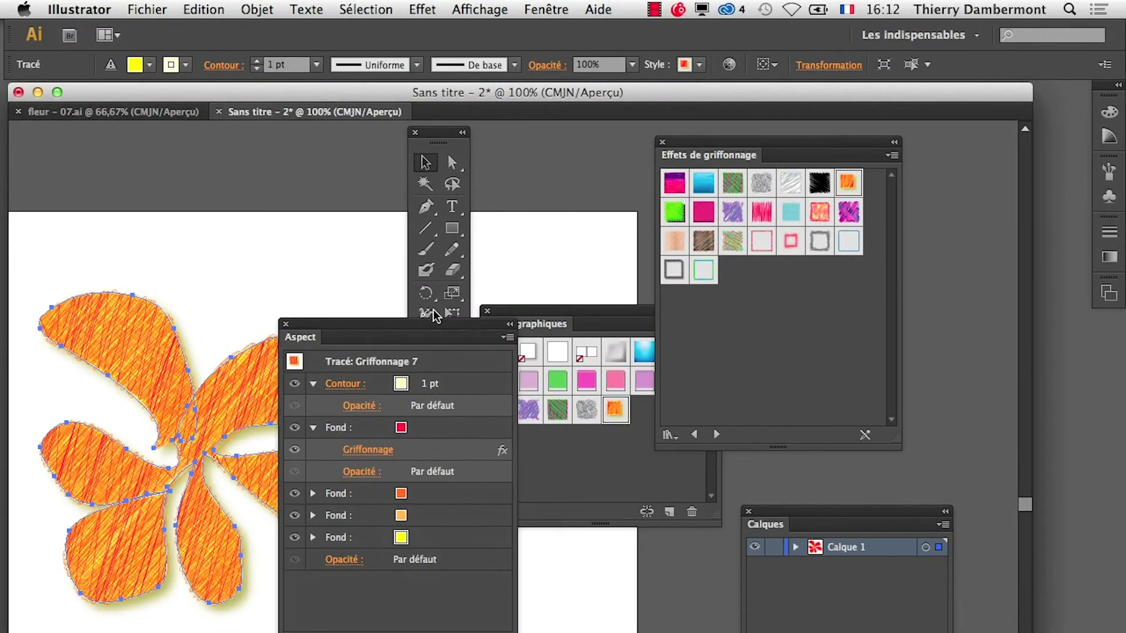
{"action": "left_click_drag", "start_coordinate": [438, 148], "coordinate": [985, 207]}
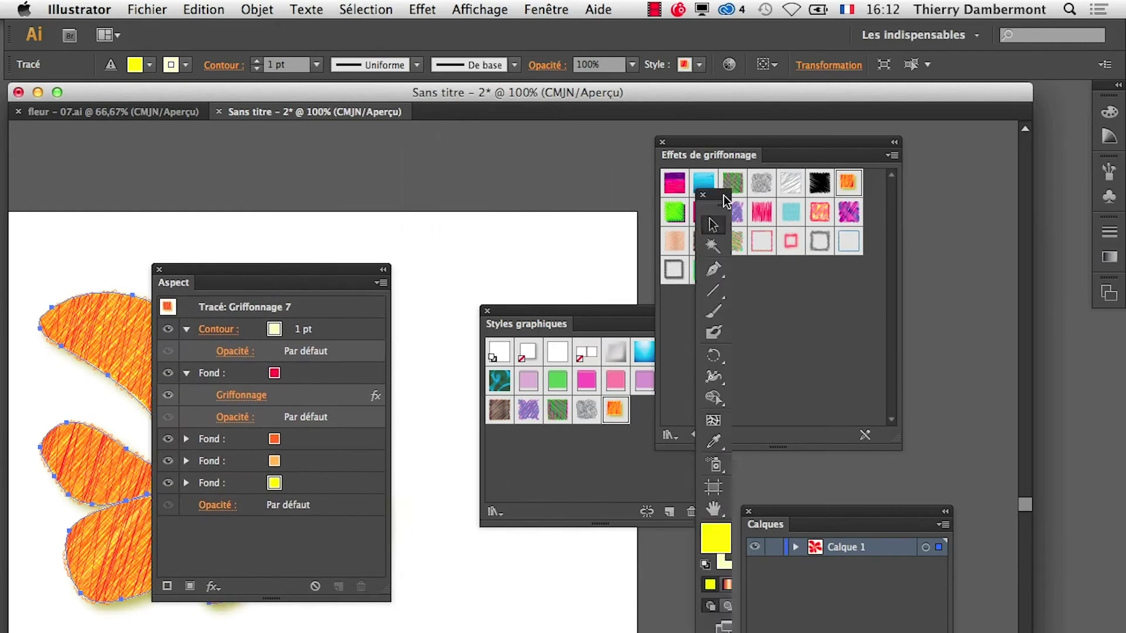
{"action": "left_click_drag", "start_coordinate": [175, 271], "coordinate": [399, 228]}
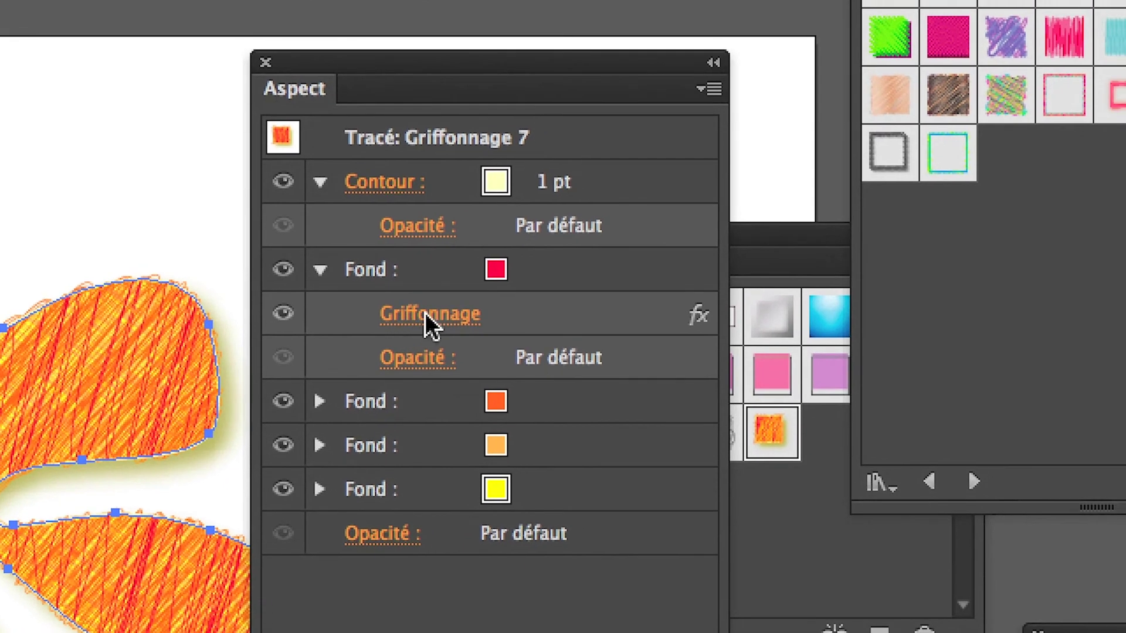
{"action": "left_click", "coordinate": [422, 313]}
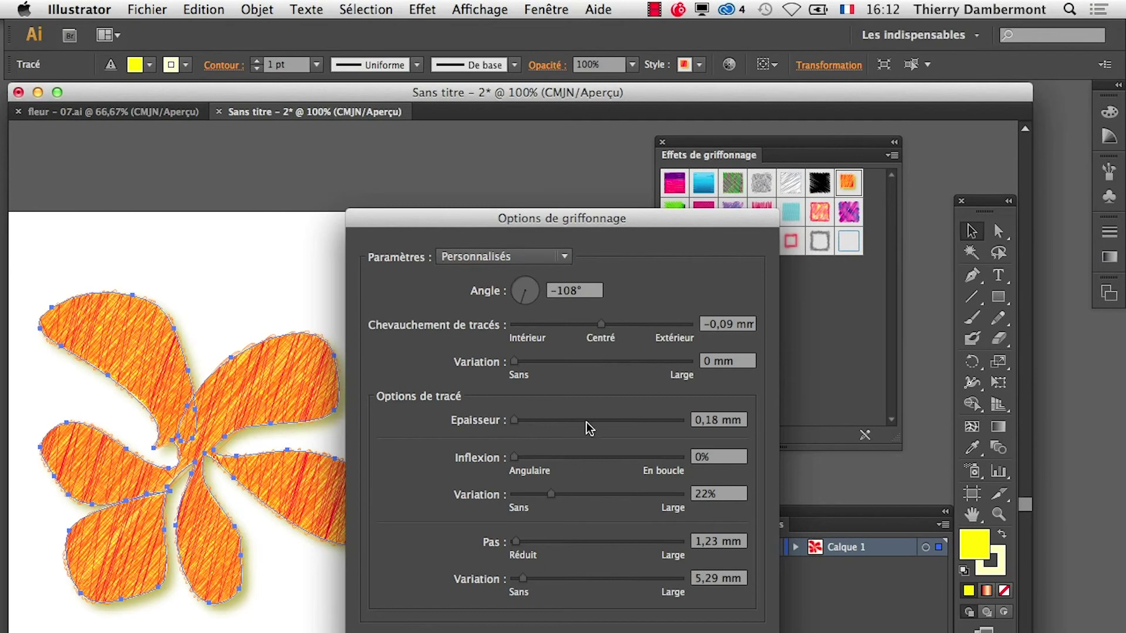
Step: Set curviness variation 74%, spacing 12,35 mm and spacing variation 57,15 mm, then confirm
{"action": "left_click_drag", "start_coordinate": [568, 499], "coordinate": [644, 495]}
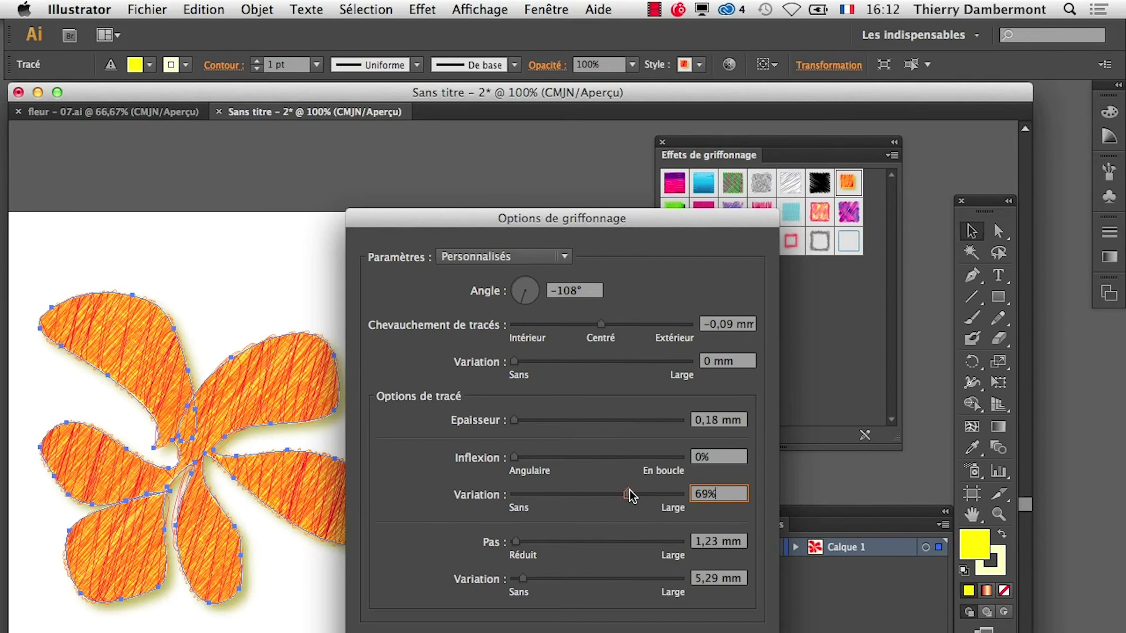
{"action": "left_click", "coordinate": [557, 579]}
{"action": "left_click_drag", "start_coordinate": [560, 582], "coordinate": [581, 579]}
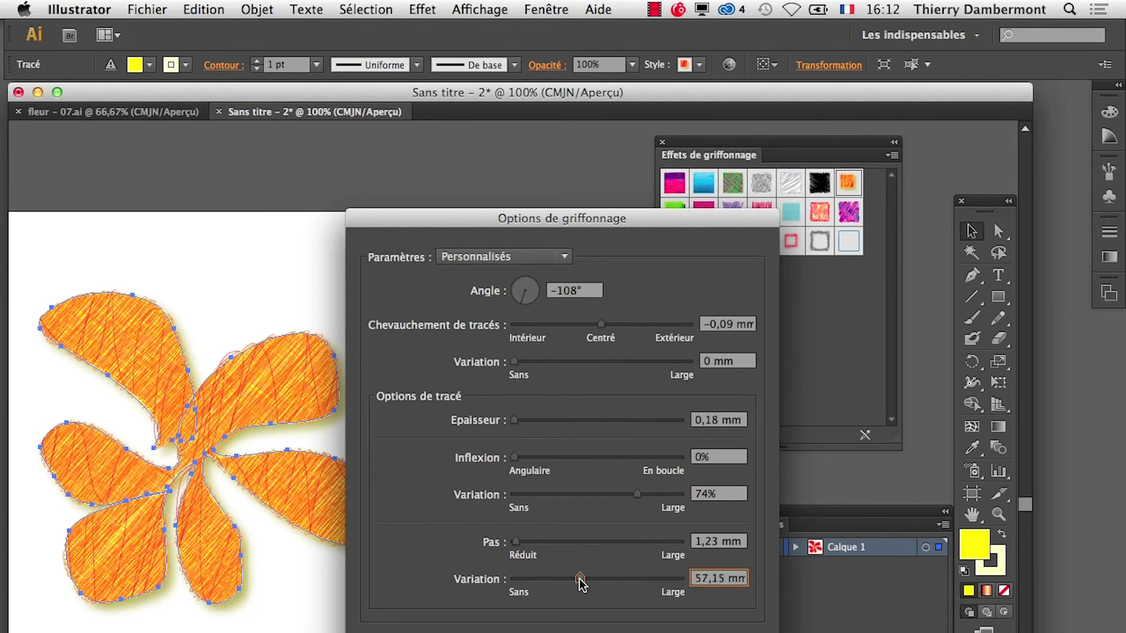
{"action": "left_click", "coordinate": [534, 541]}
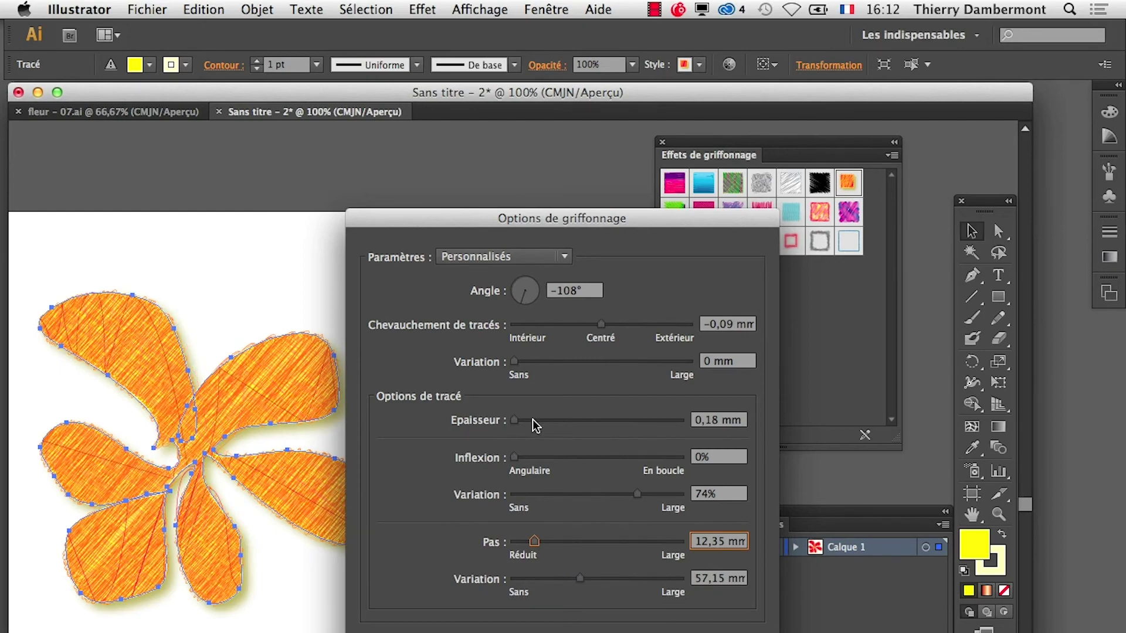
{"action": "key", "text": "Return"}
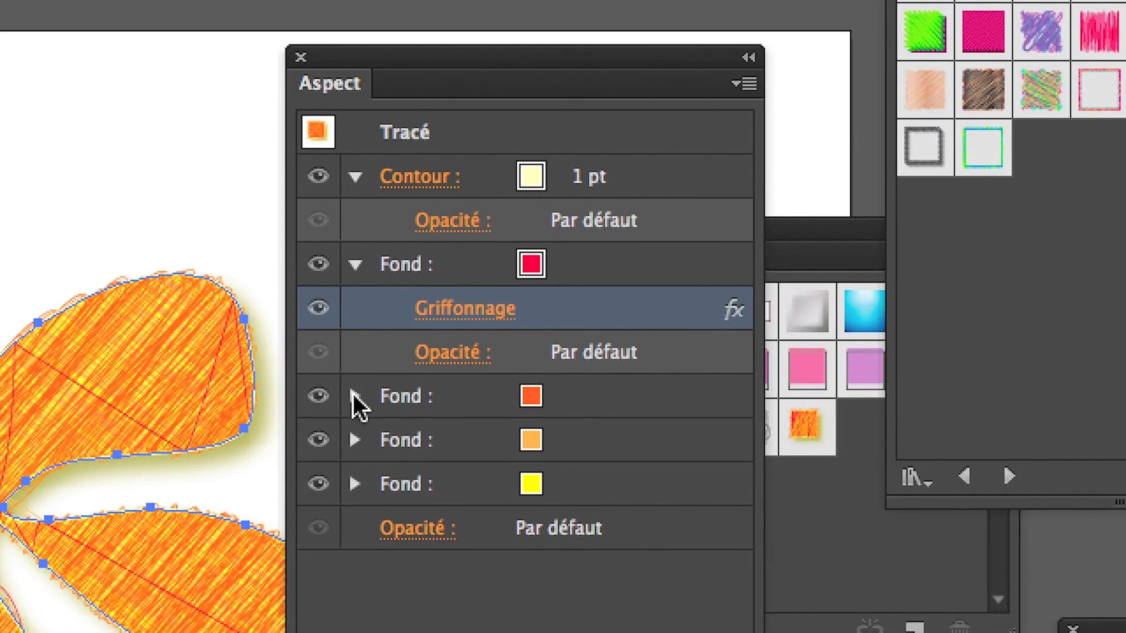
Step: Recolour the second fill blue and the third fill green
{"action": "left_click", "coordinate": [355, 398]}
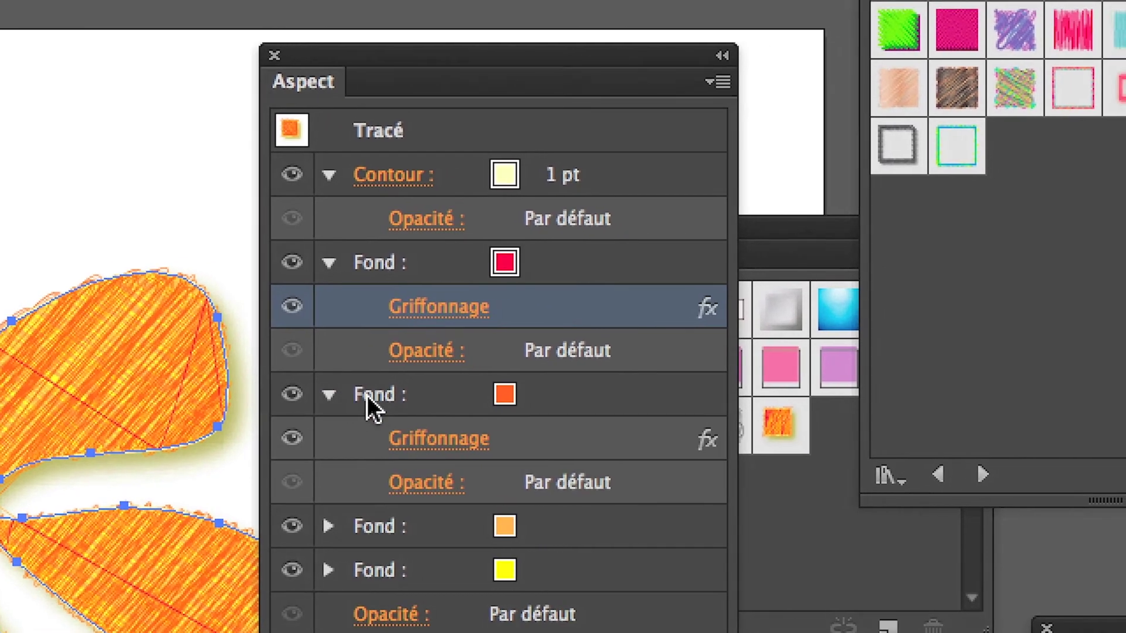
{"action": "left_click", "coordinate": [421, 397]}
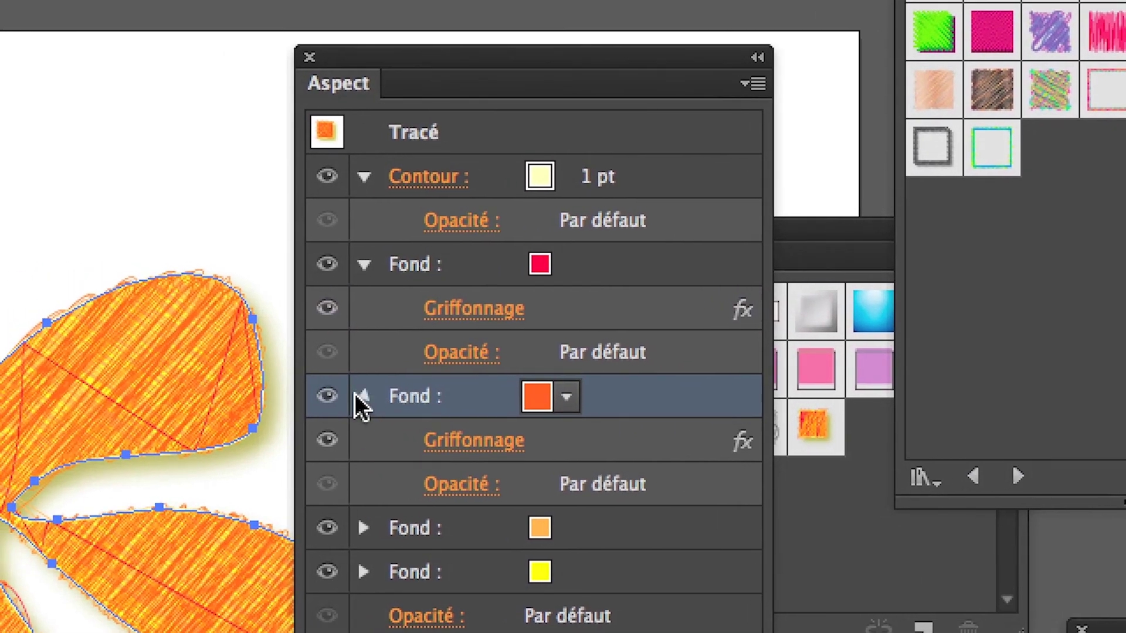
{"action": "left_click", "coordinate": [356, 391]}
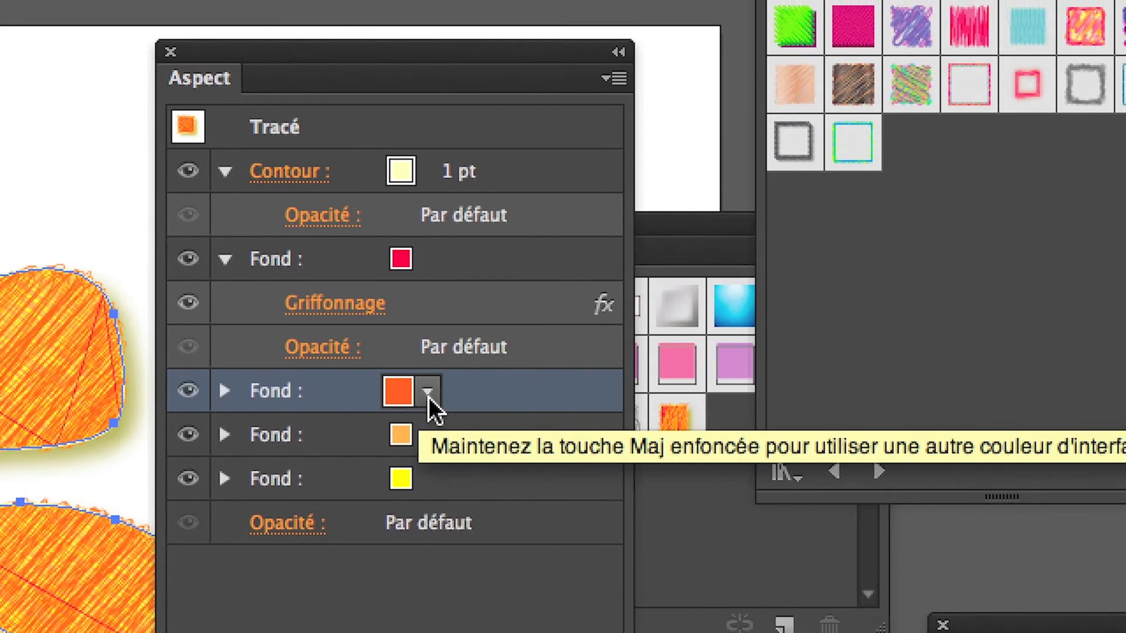
{"action": "left_click", "coordinate": [455, 387]}
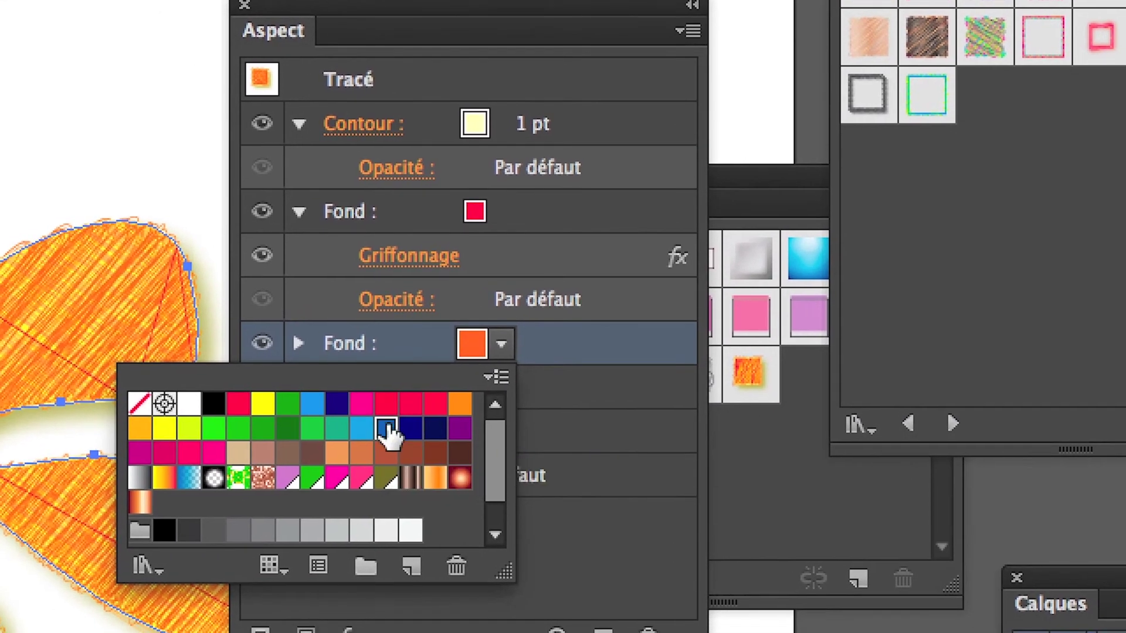
{"action": "left_click", "coordinate": [387, 430]}
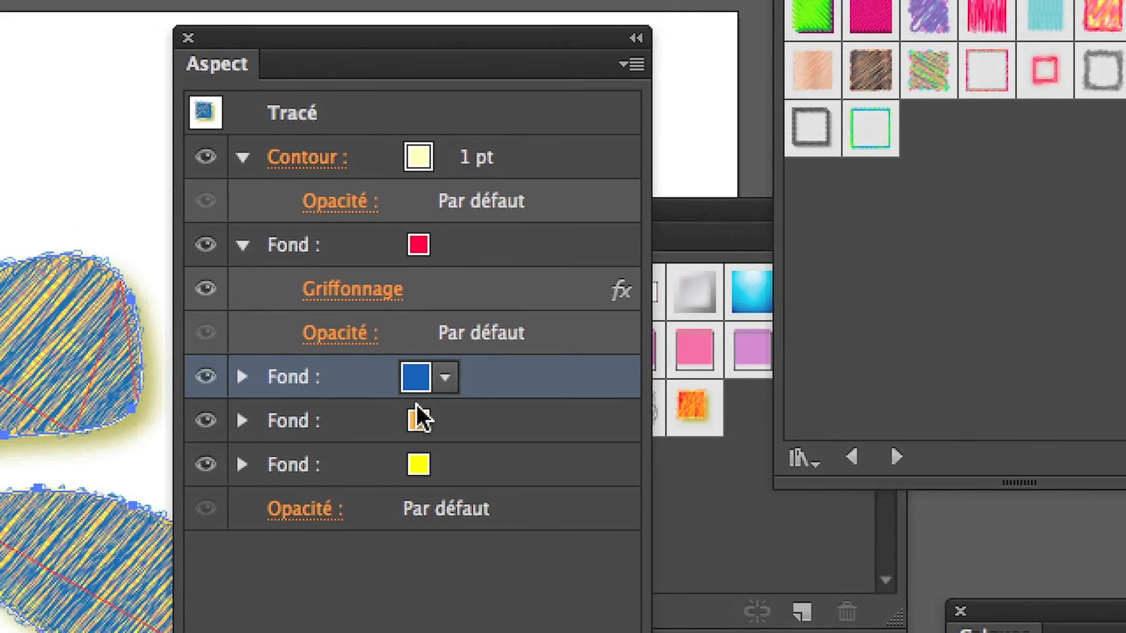
{"action": "left_click", "coordinate": [424, 411]}
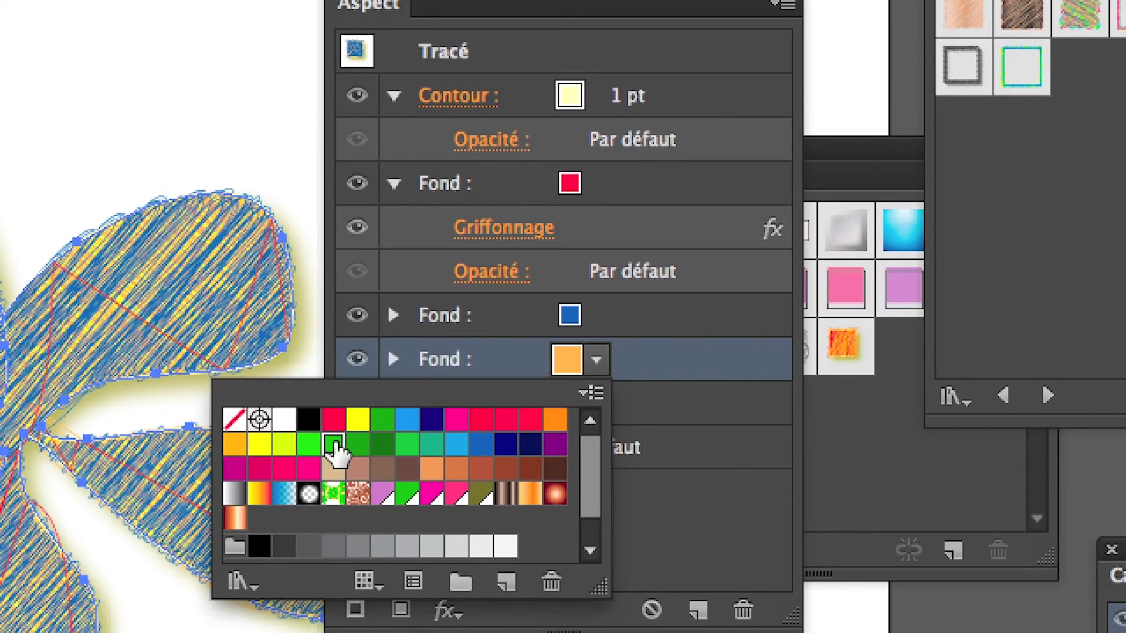
{"action": "left_click", "coordinate": [335, 451]}
Step: Make the last fill beige and change the green fill to dark navy
{"action": "left_click", "coordinate": [427, 438]}
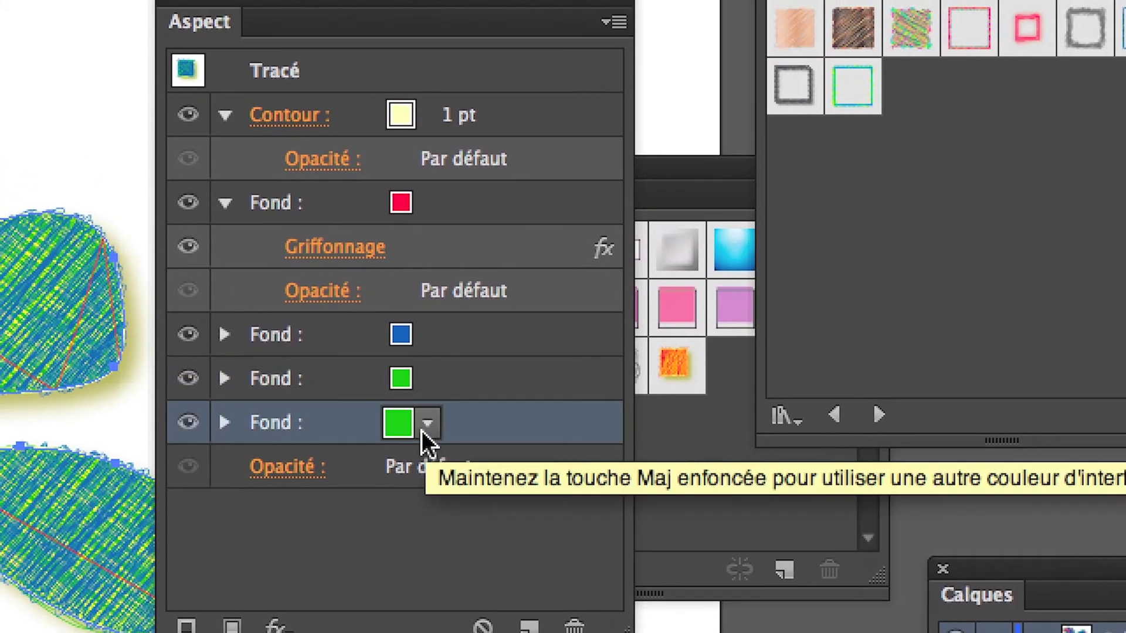
{"action": "left_click", "coordinate": [427, 437]}
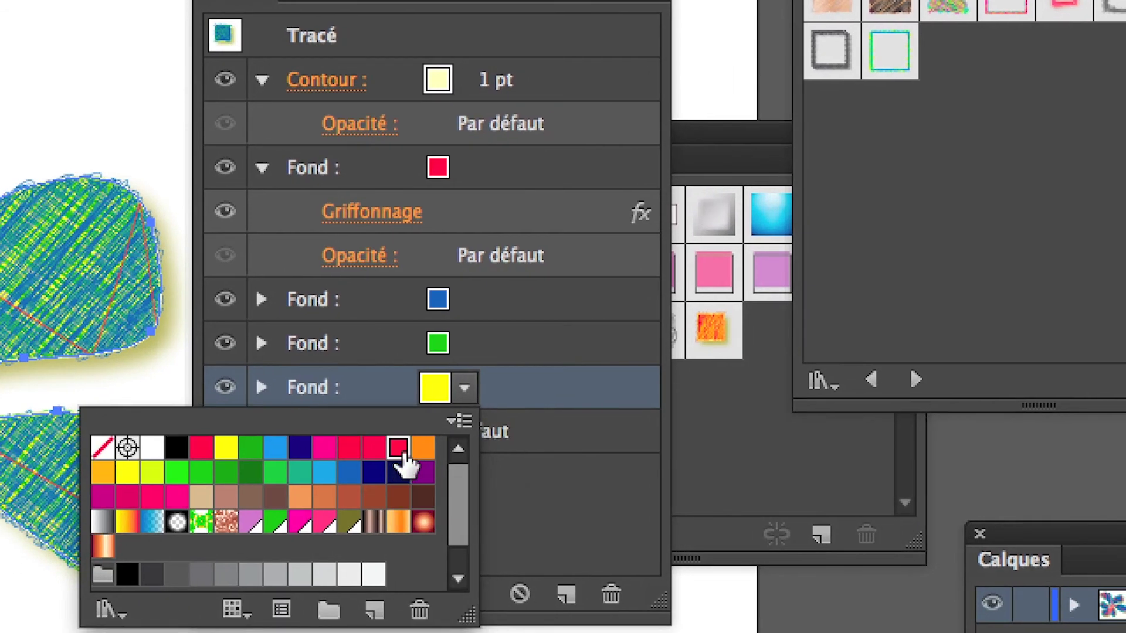
{"action": "left_click", "coordinate": [399, 449]}
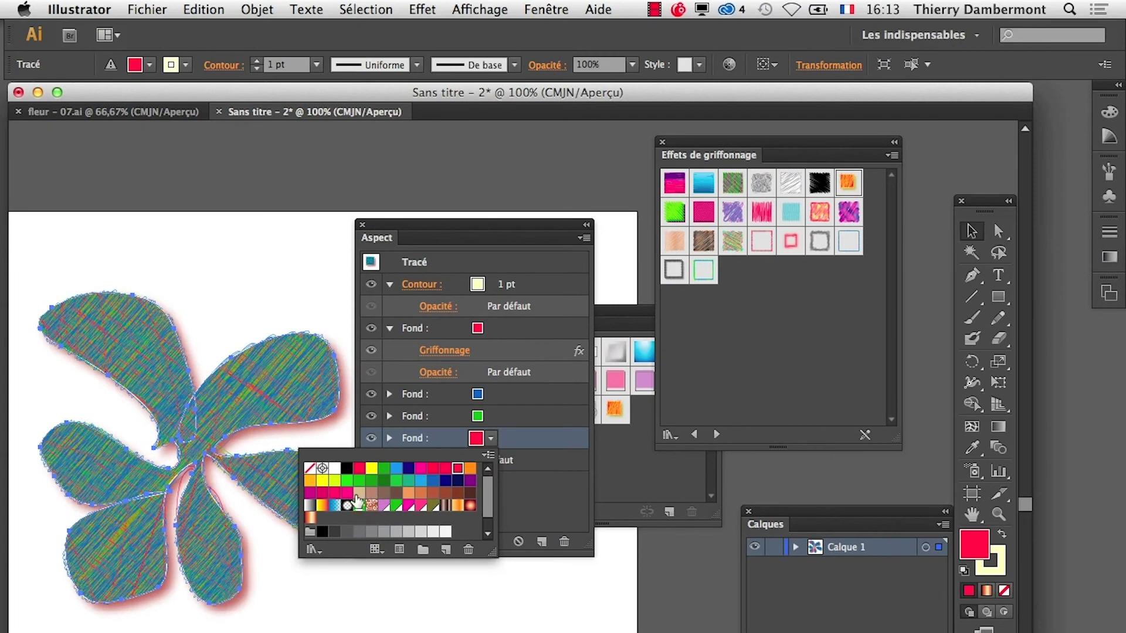
{"action": "left_click", "coordinate": [359, 493]}
{"action": "left_click", "coordinate": [486, 421]}
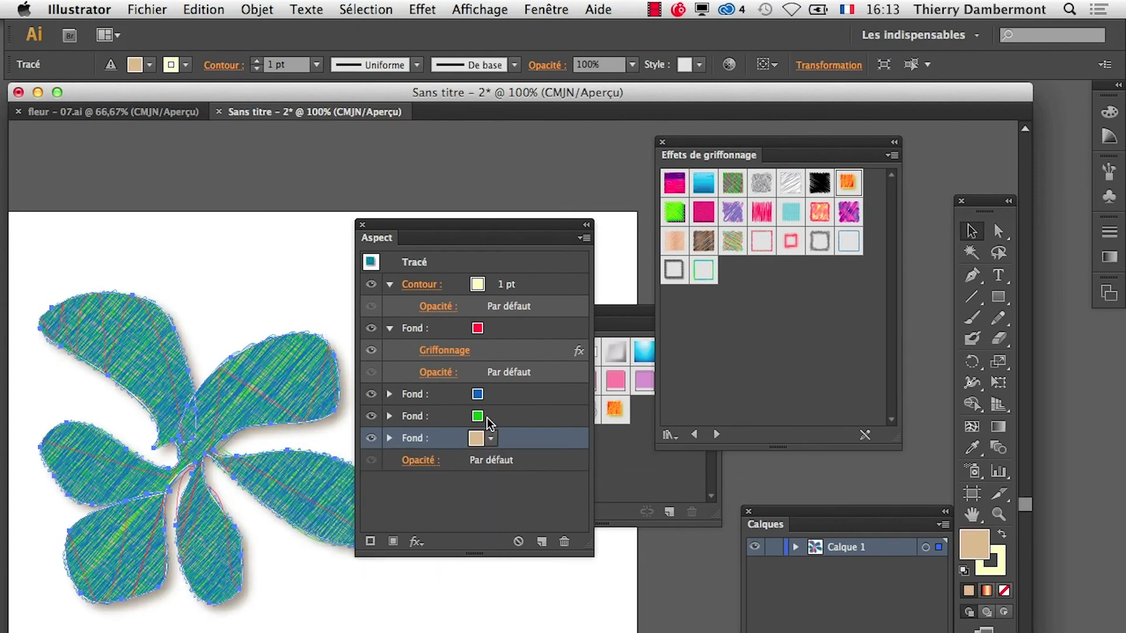
{"action": "left_click", "coordinate": [490, 416]}
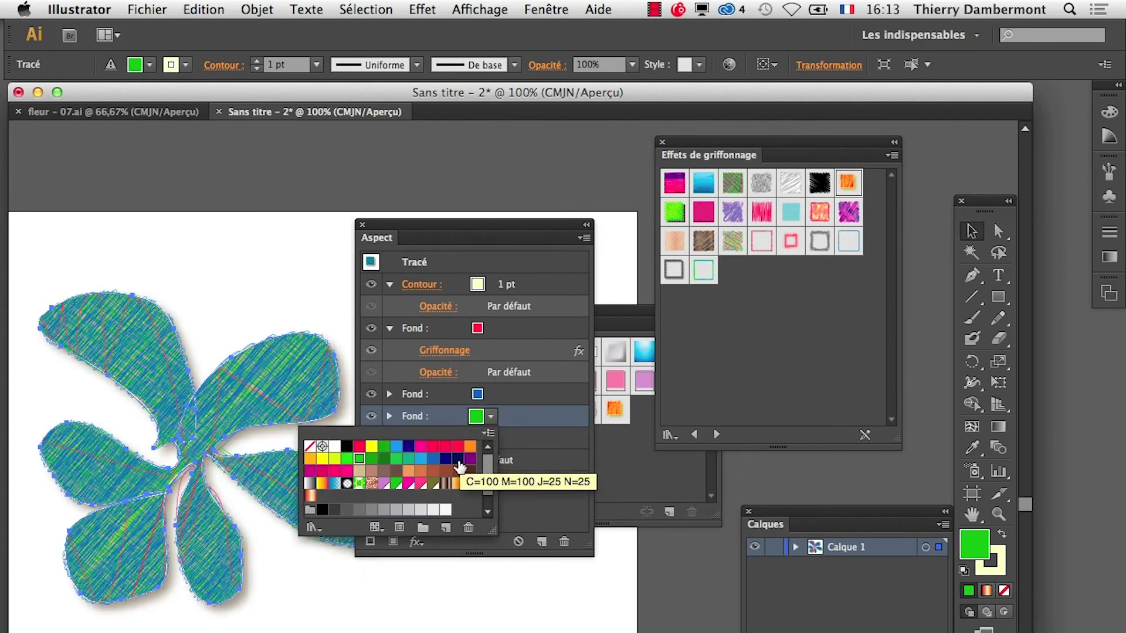
{"action": "left_click", "coordinate": [458, 459]}
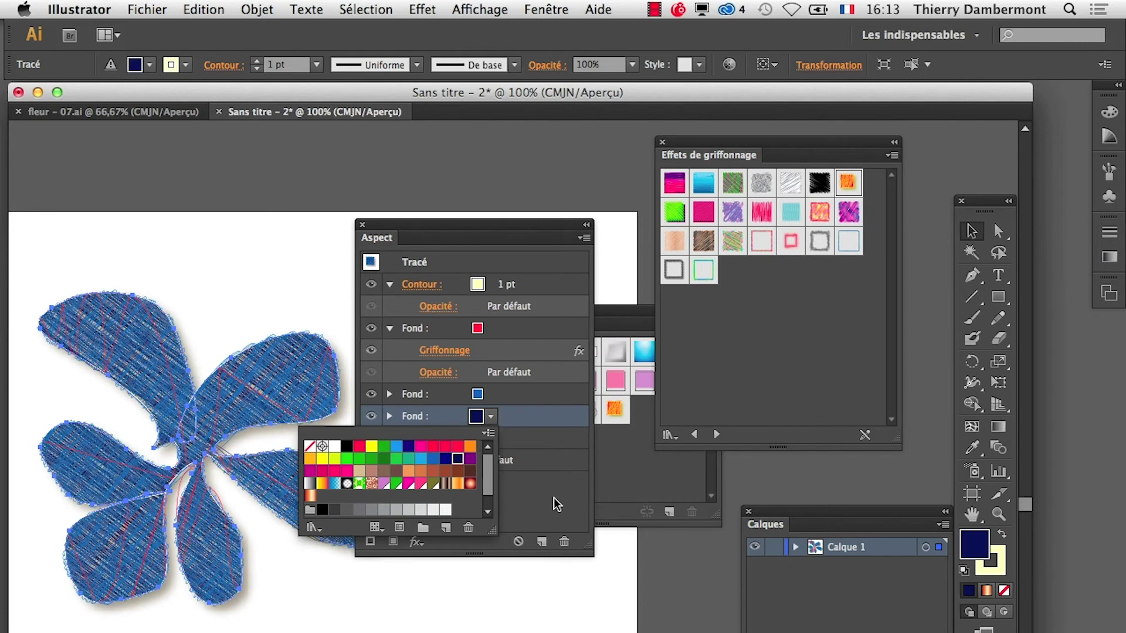
{"action": "left_click", "coordinate": [531, 504]}
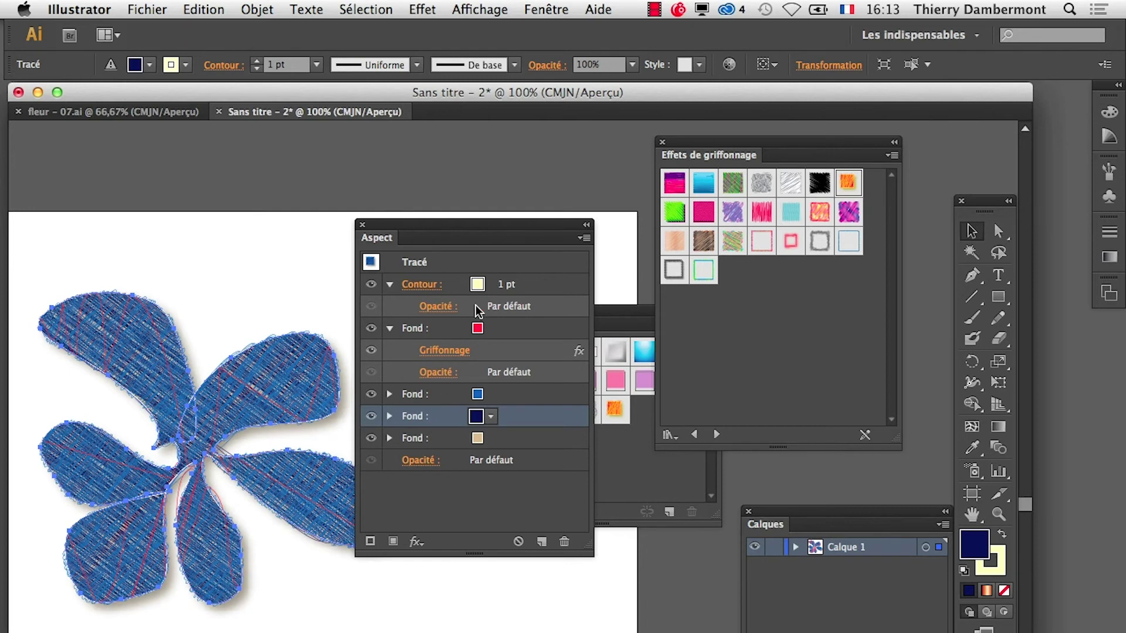
Step: Give the flower's Contour a 5 pt stroke weight and the yellow-green swatch colour
{"action": "left_click_drag", "start_coordinate": [480, 233], "coordinate": [545, 165]}
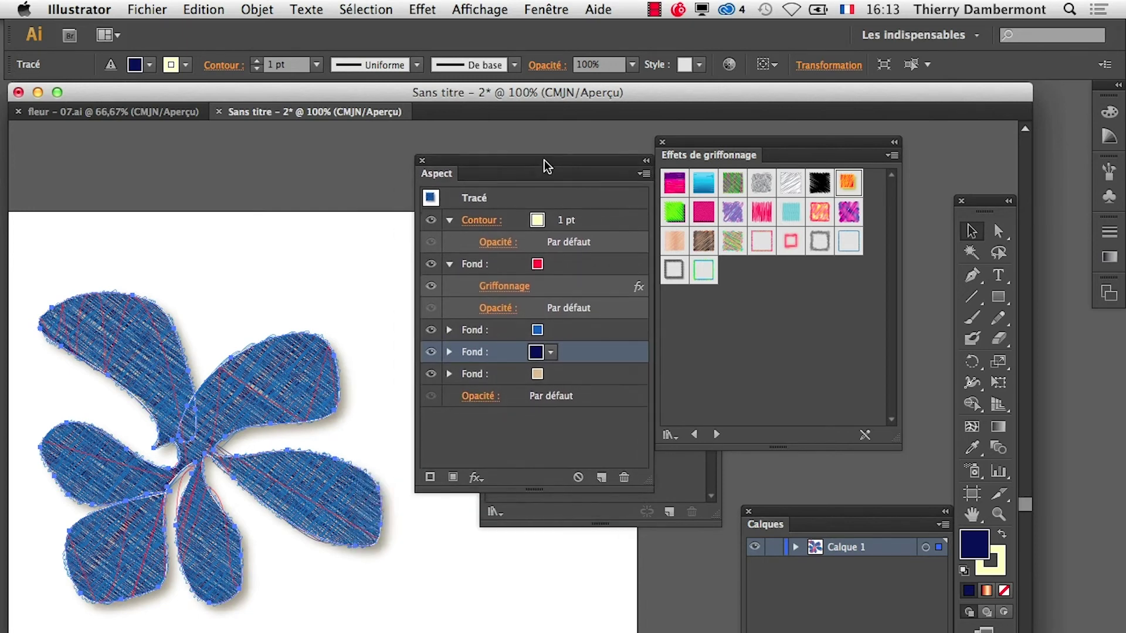
{"action": "left_click", "coordinate": [449, 220]}
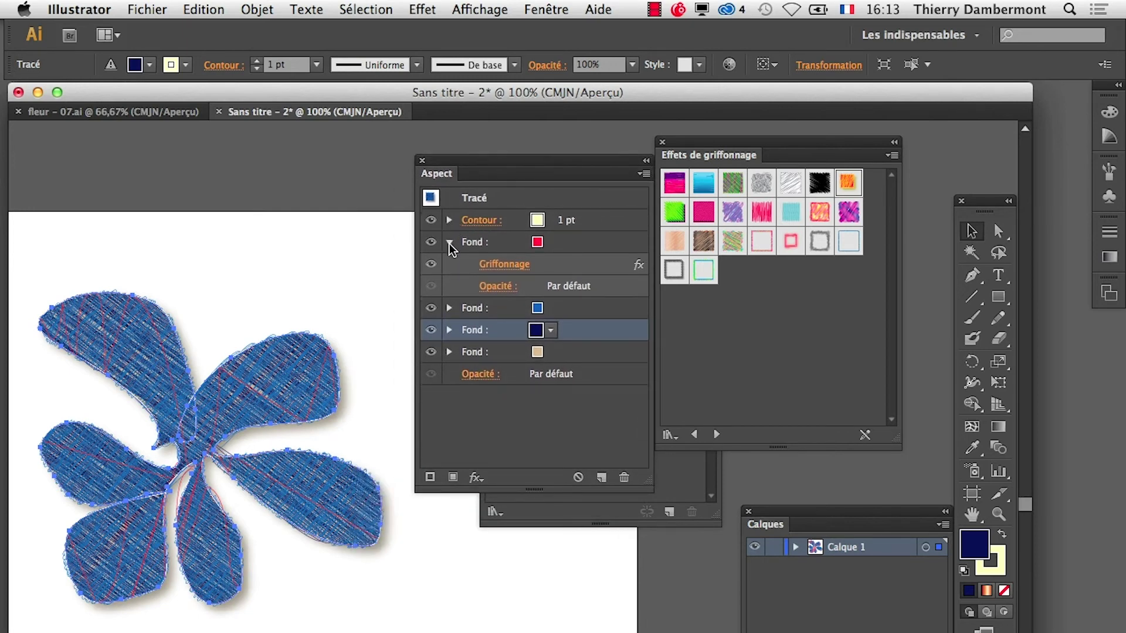
{"action": "left_click", "coordinate": [449, 242]}
{"action": "left_click", "coordinate": [553, 224]}
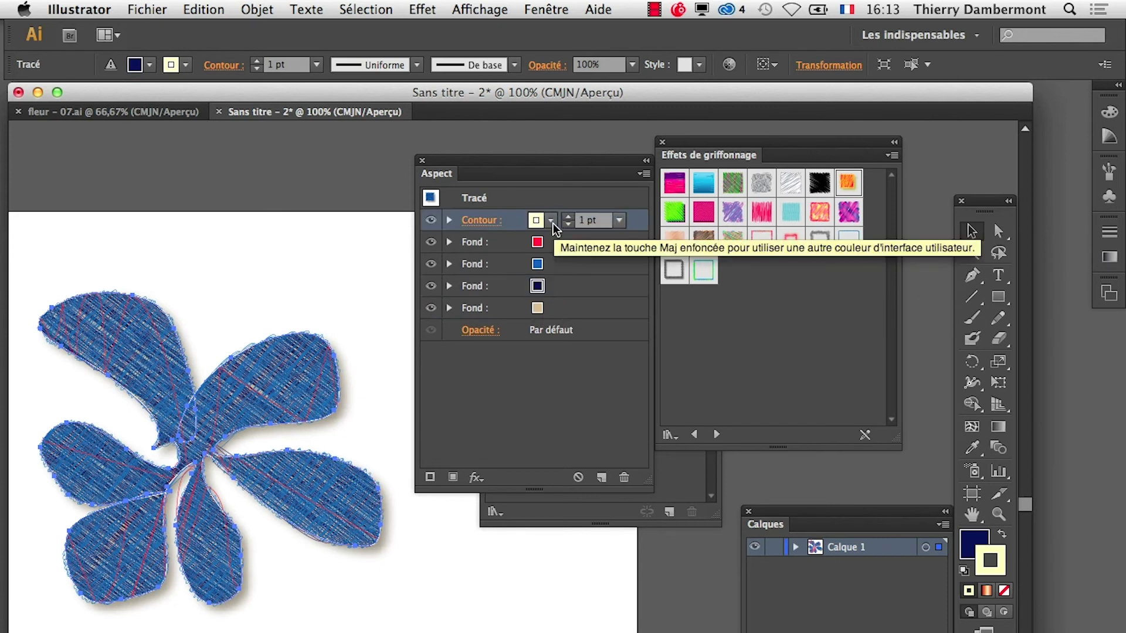
{"action": "left_click", "coordinate": [568, 216]}
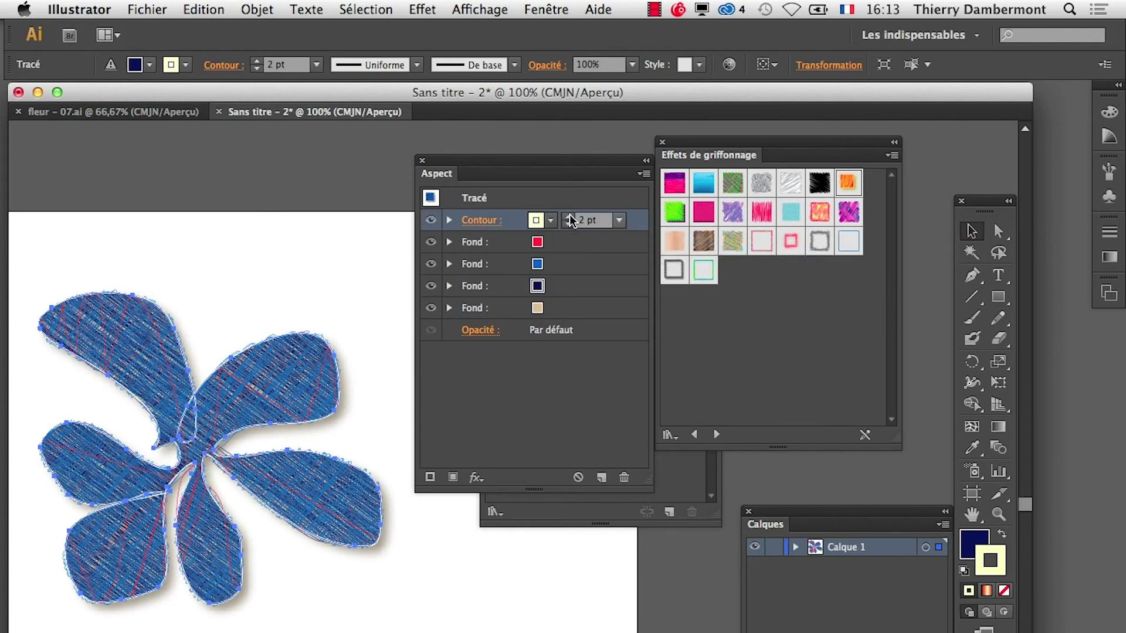
{"action": "left_click", "coordinate": [567, 217]}
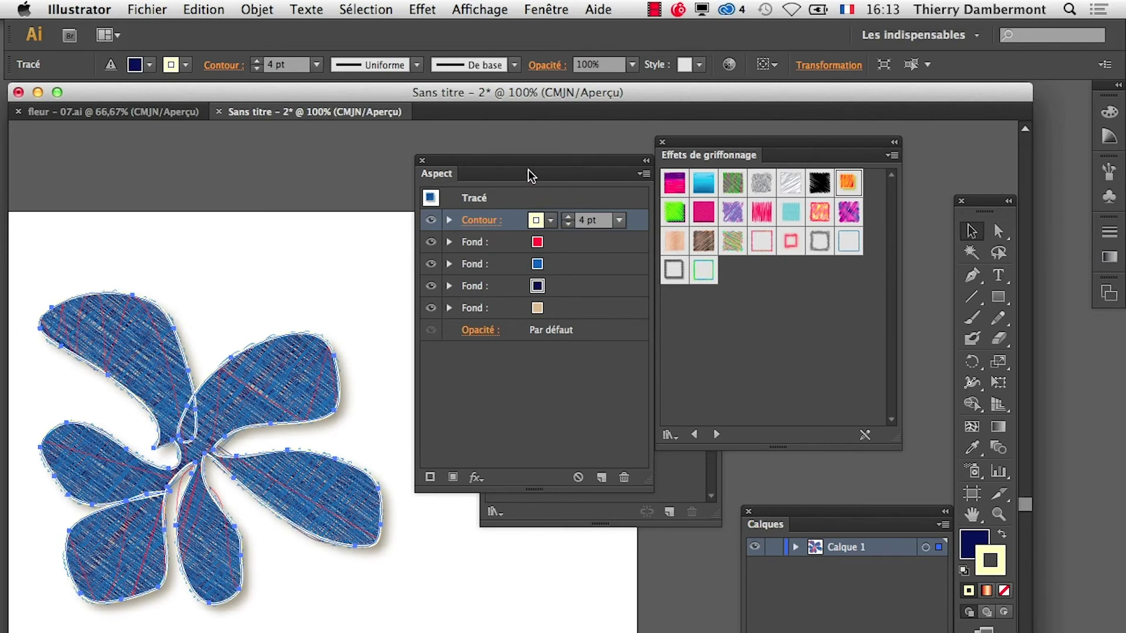
{"action": "left_click_drag", "start_coordinate": [522, 166], "coordinate": [438, 257]}
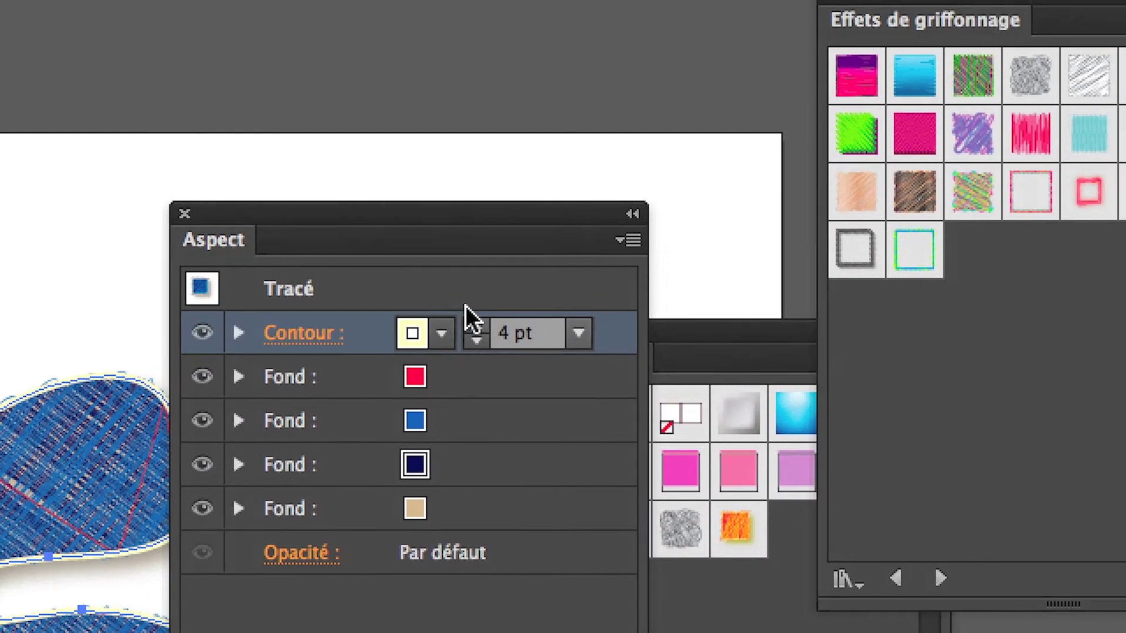
{"action": "left_click", "coordinate": [476, 326]}
{"action": "left_click", "coordinate": [441, 333]}
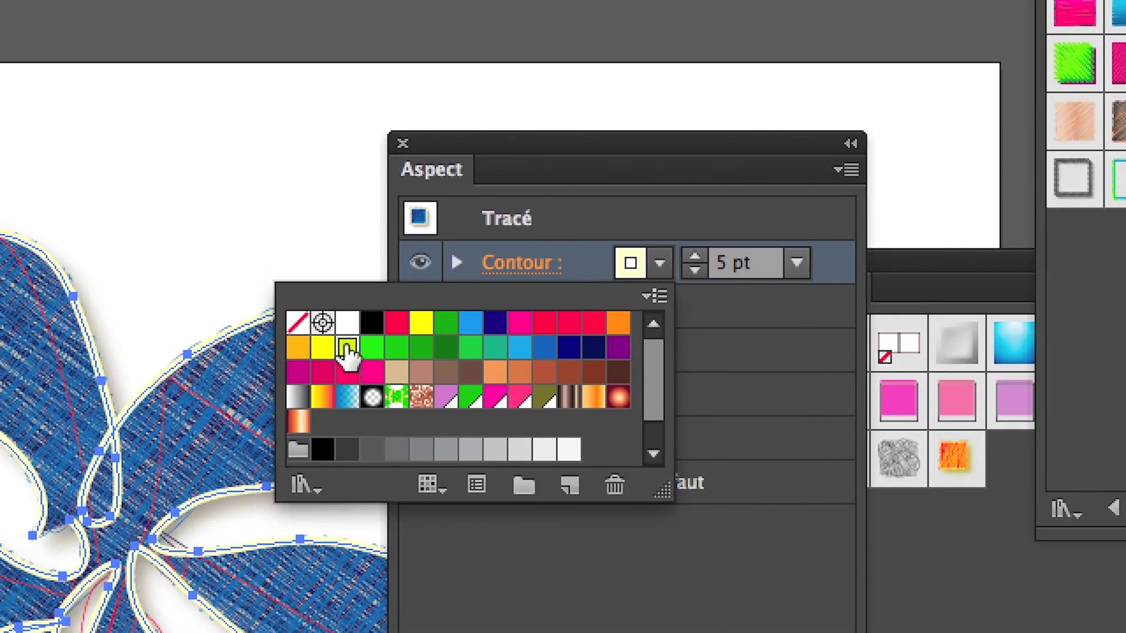
{"action": "left_click", "coordinate": [347, 349]}
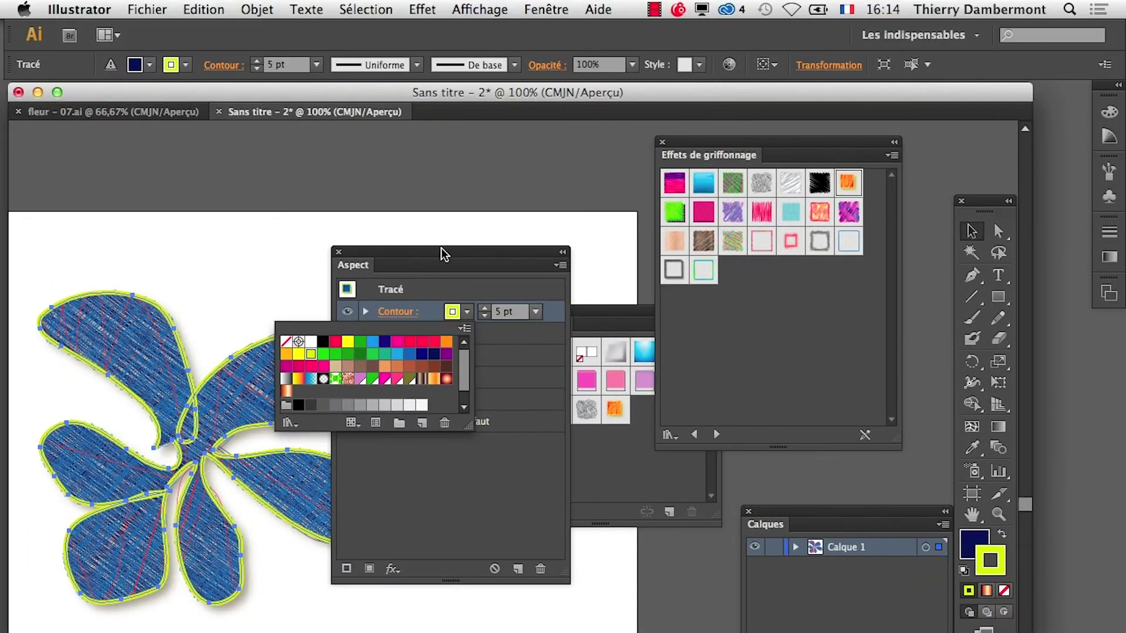
{"action": "left_click", "coordinate": [463, 251]}
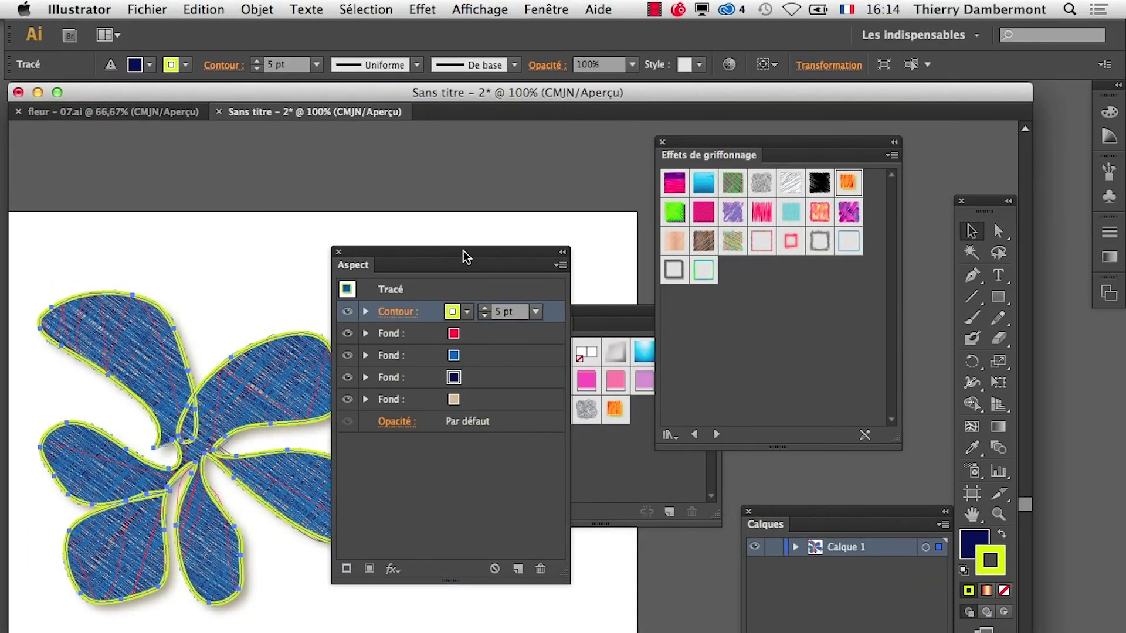
{"action": "left_click_drag", "start_coordinate": [463, 251], "coordinate": [437, 185]}
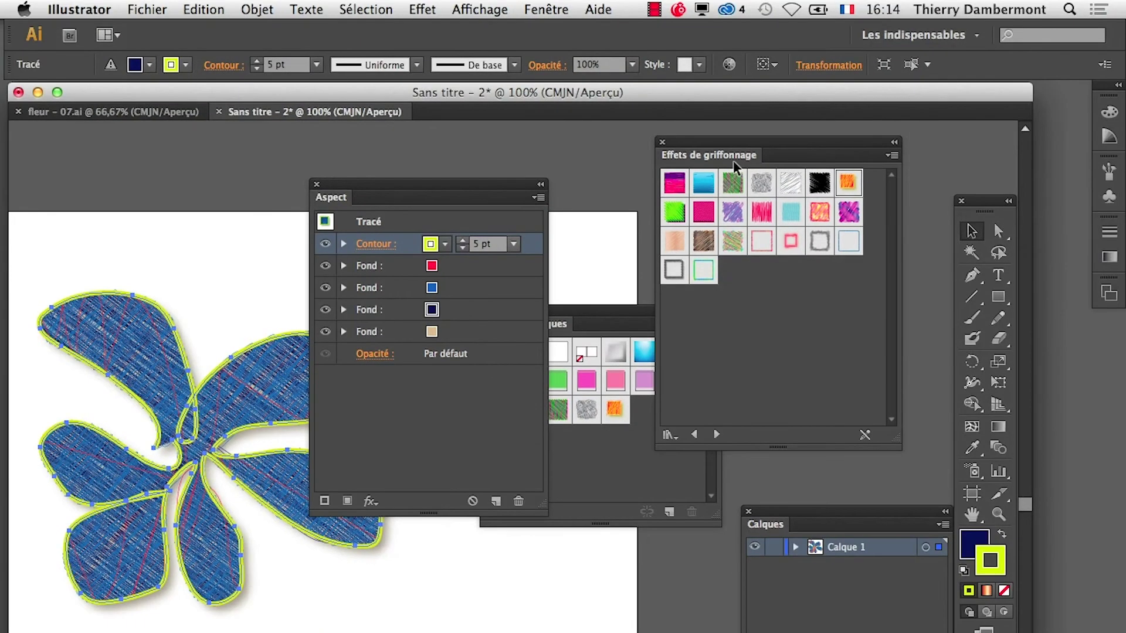
Step: Drag the flower's look into Graphic Styles as a new style and give it a custom '... style' name
{"action": "mouse_move", "coordinate": [587, 307]}
{"action": "left_mouse_down"}
{"action": "mouse_move", "coordinate": [628, 311]}
{"action": "mouse_move", "coordinate": [167, 188]}
{"action": "left_mouse_up"}
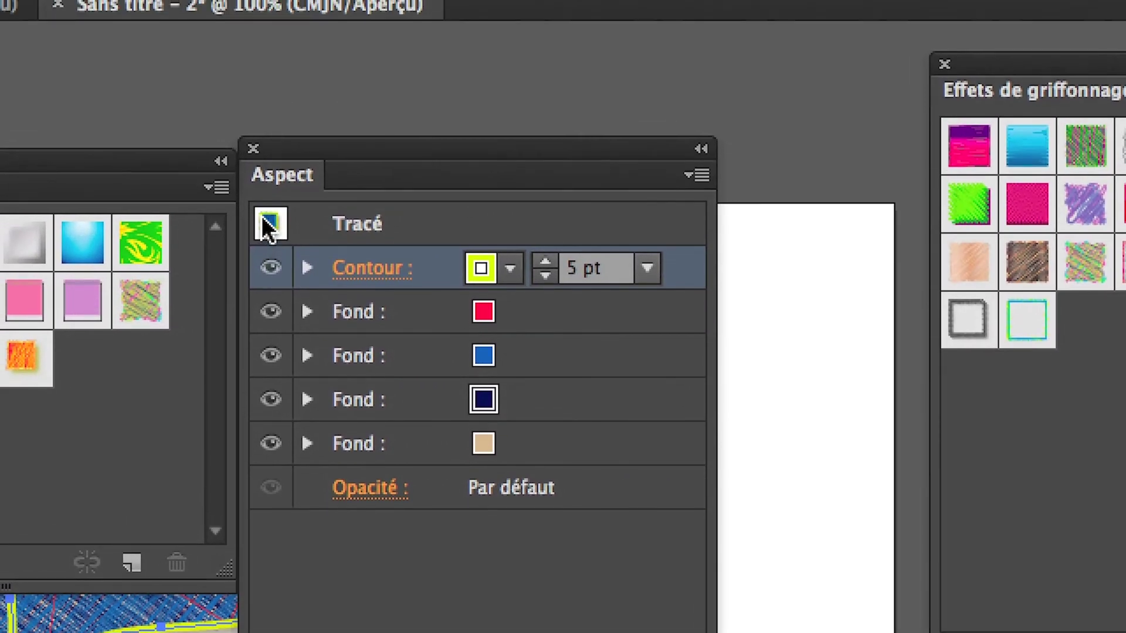
{"action": "left_click_drag", "start_coordinate": [271, 230], "coordinate": [199, 269]}
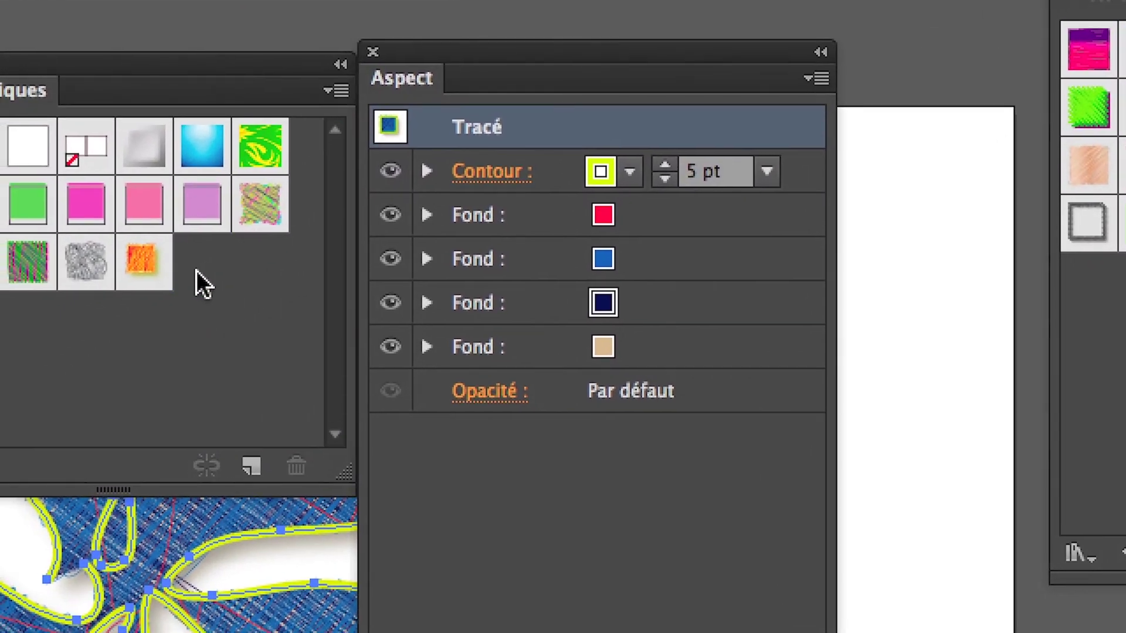
{"action": "double_click", "coordinate": [200, 264]}
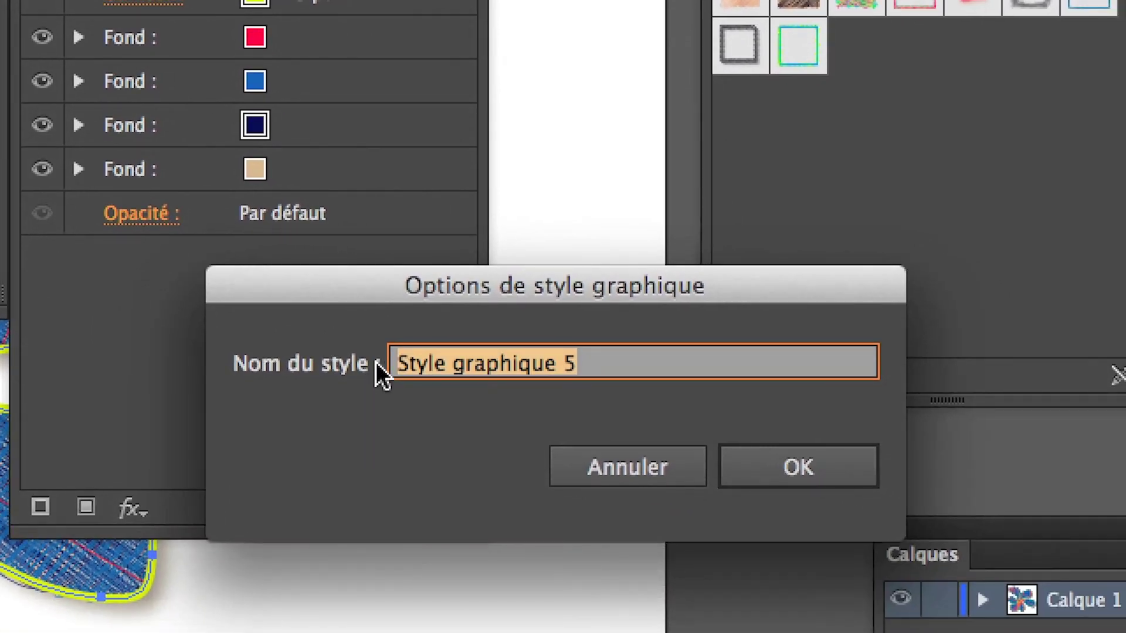
{"action": "type", "text": "thie"}
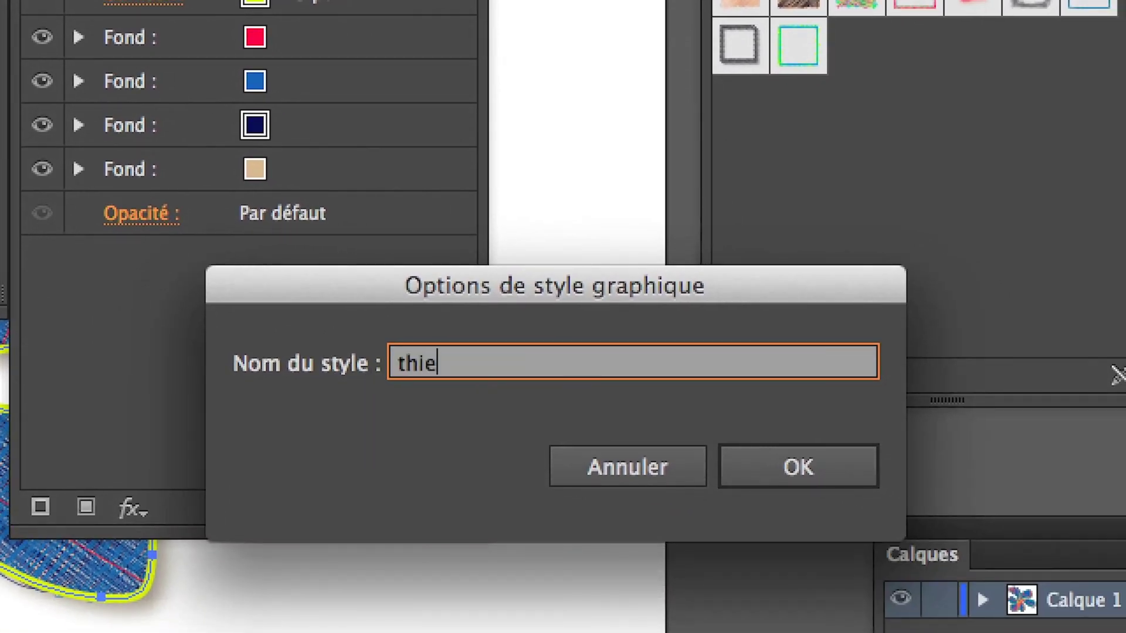
{"action": "type", "text": "rry sty"}
{"action": "type", "text": "le 001"}
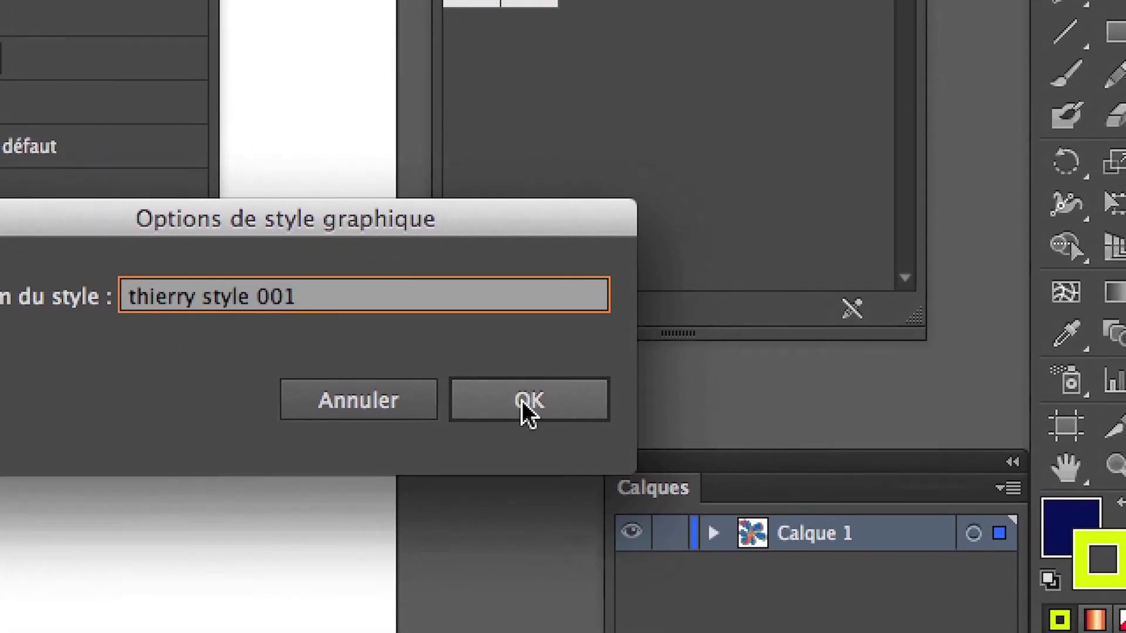
{"action": "left_click", "coordinate": [522, 401]}
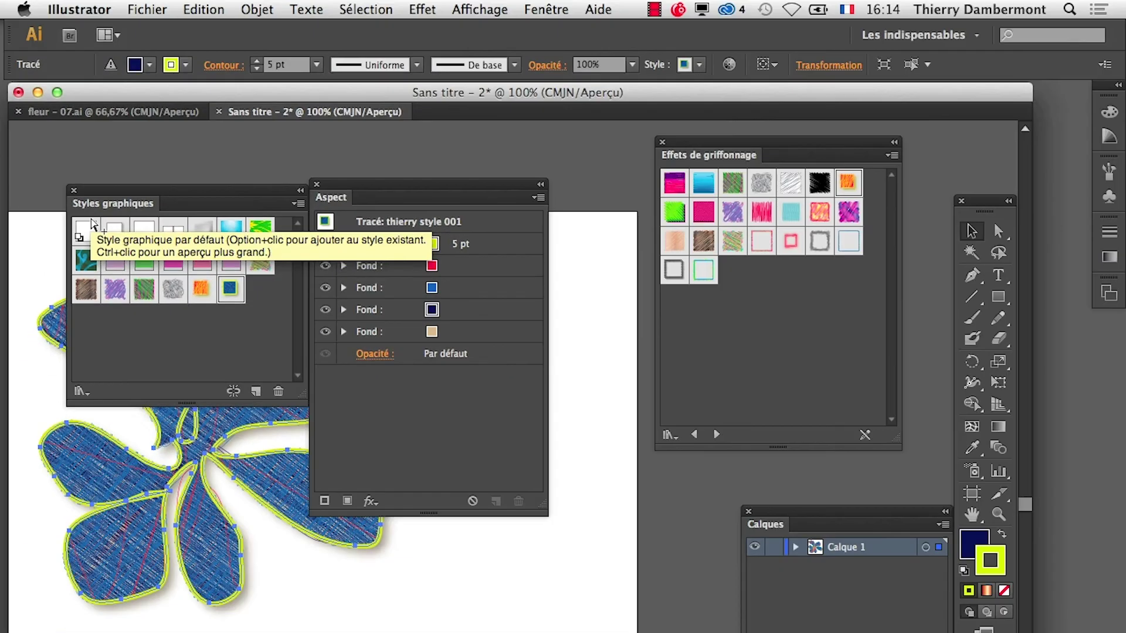
Step: In fleur - 07.ai, move the Scribble Effects and Layers panels off the artwork
{"action": "left_click", "coordinate": [166, 114]}
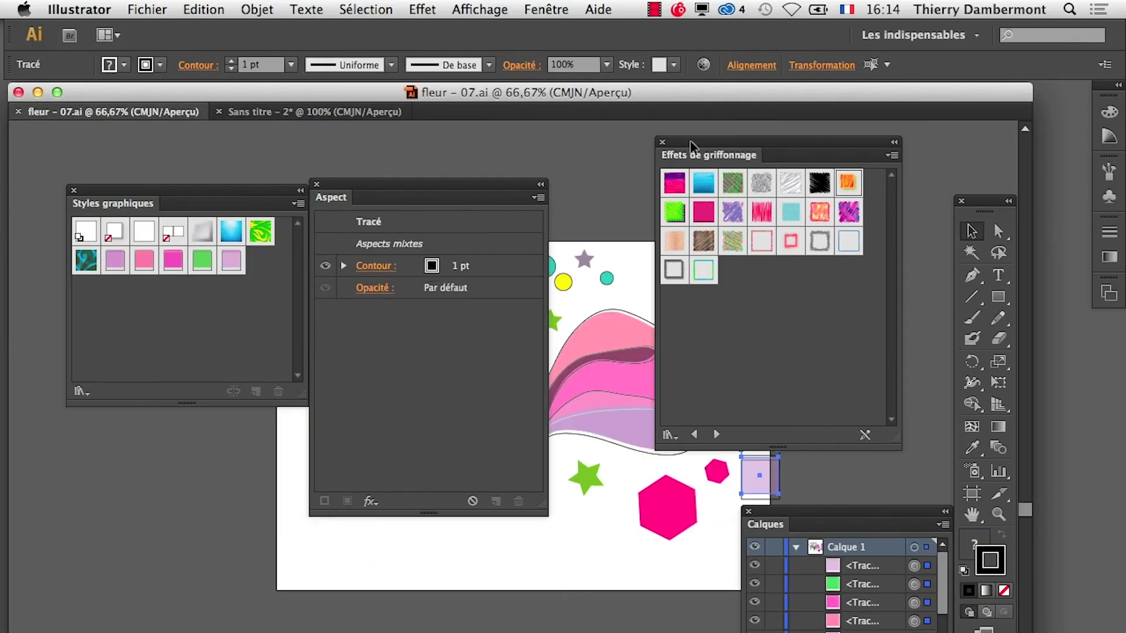
{"action": "mouse_move", "coordinate": [692, 144]}
{"action": "left_mouse_down"}
{"action": "mouse_move", "coordinate": [188, 597]}
{"action": "mouse_move", "coordinate": [129, 505]}
{"action": "left_mouse_up"}
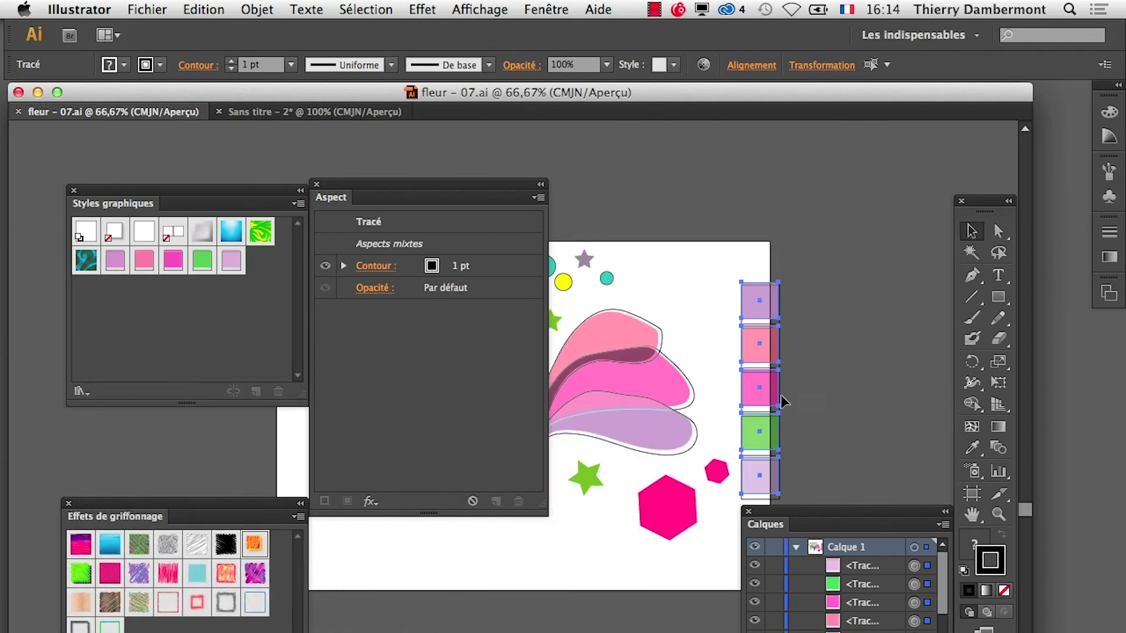
{"action": "left_click_drag", "start_coordinate": [814, 516], "coordinate": [625, 588]}
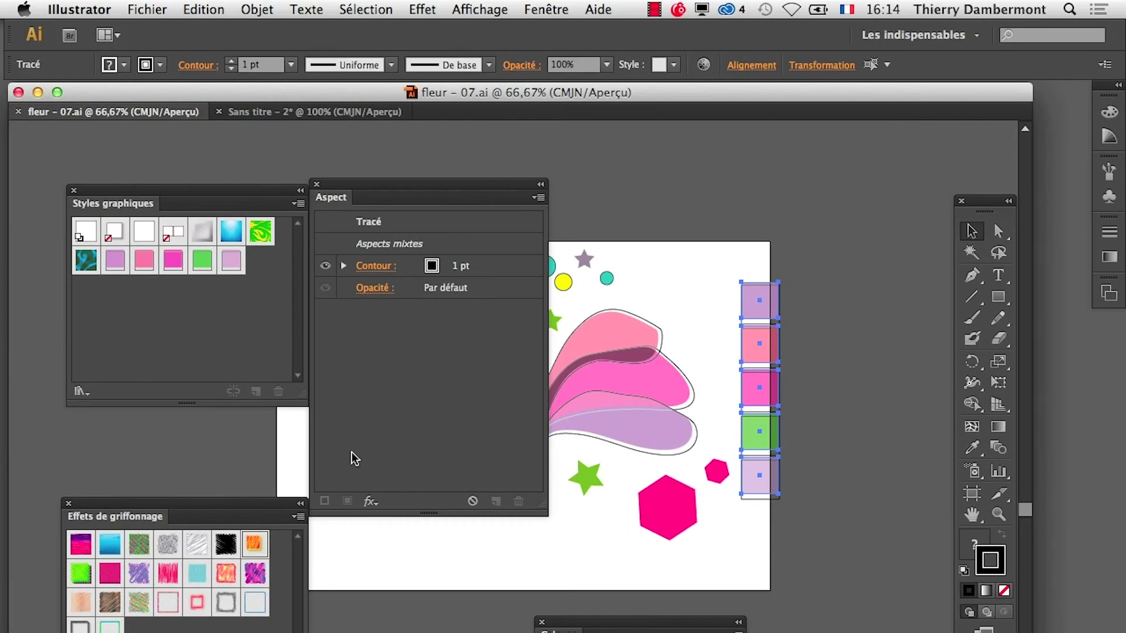
Step: Back in the untitled document, reposition the Appearance, Graphic Styles and Scribble Effects panels
{"action": "left_click", "coordinate": [266, 112]}
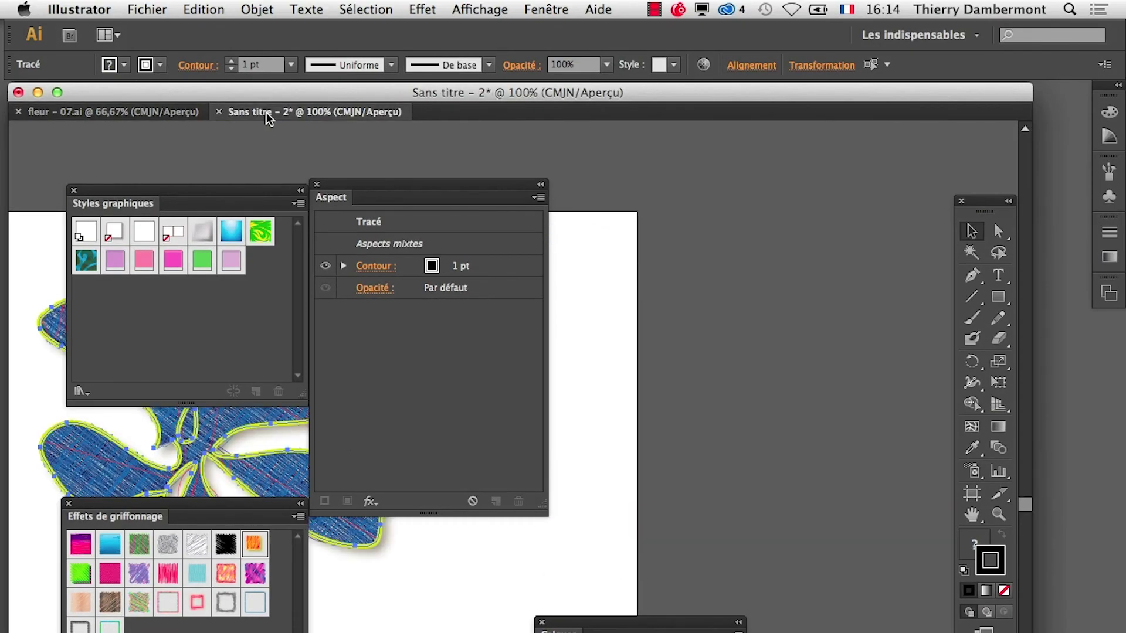
{"action": "left_click_drag", "start_coordinate": [346, 185], "coordinate": [717, 135]}
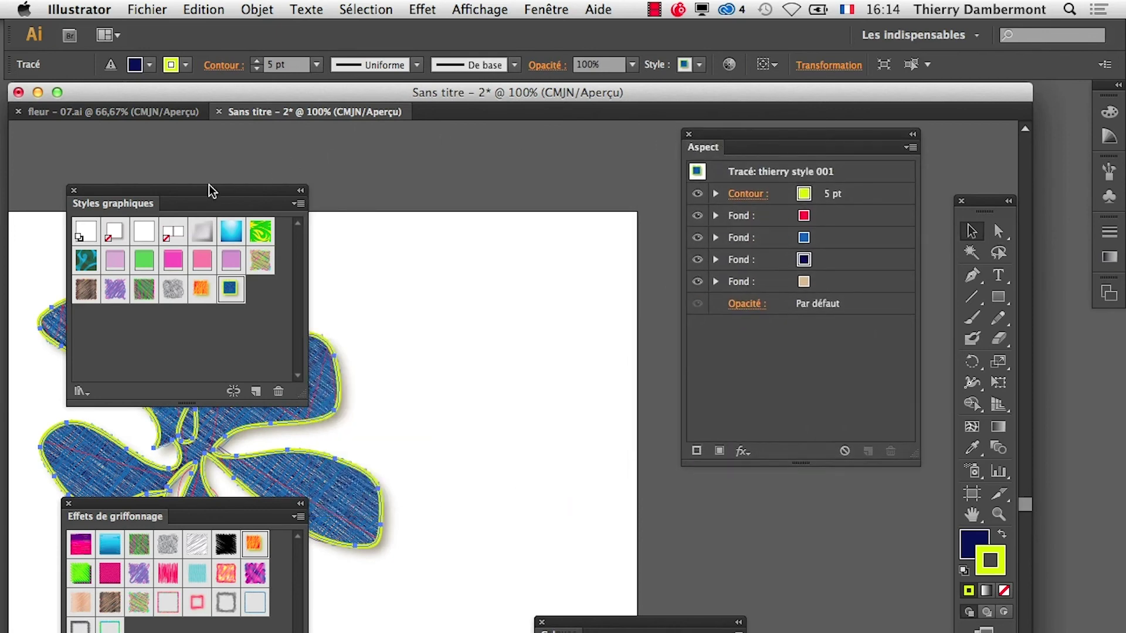
{"action": "mouse_move", "coordinate": [209, 188]}
{"action": "left_mouse_down"}
{"action": "mouse_move", "coordinate": [555, 326]}
{"action": "mouse_move", "coordinate": [898, 484]}
{"action": "left_mouse_up"}
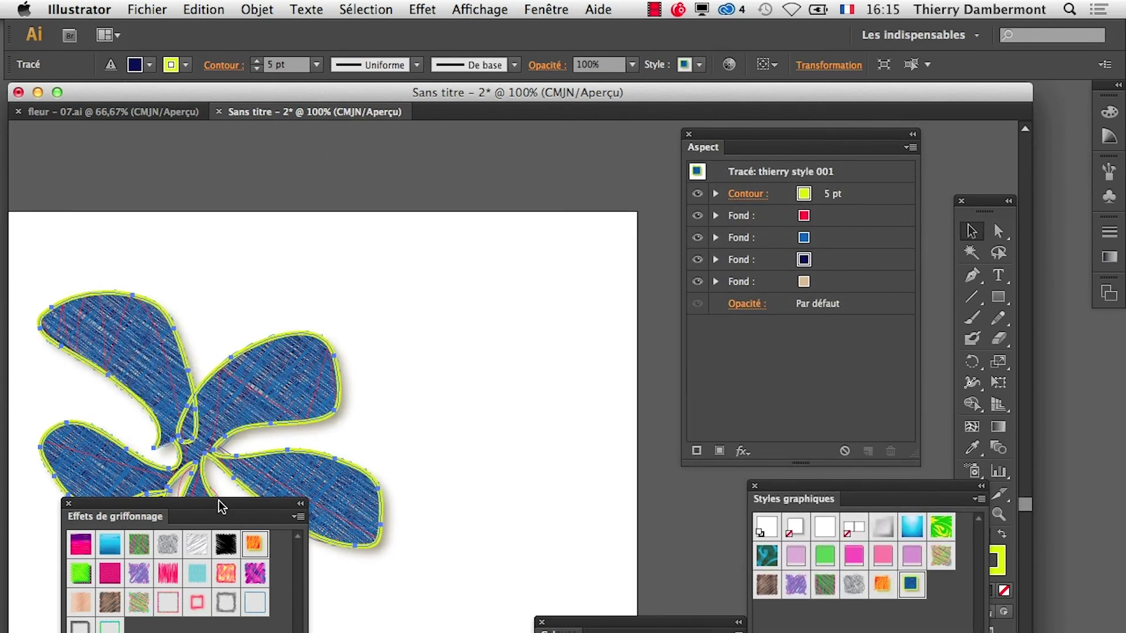
{"action": "mouse_move", "coordinate": [220, 507]}
{"action": "left_mouse_down"}
{"action": "mouse_move", "coordinate": [523, 294]}
{"action": "mouse_move", "coordinate": [529, 235]}
{"action": "left_mouse_up"}
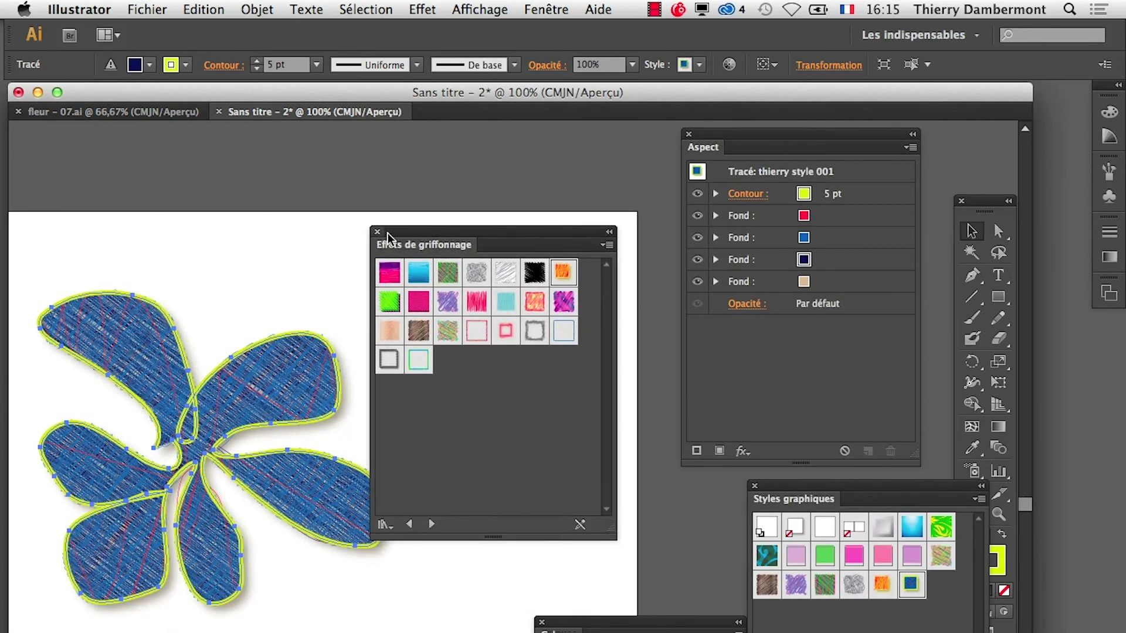
{"action": "left_click_drag", "start_coordinate": [435, 228], "coordinate": [480, 140]}
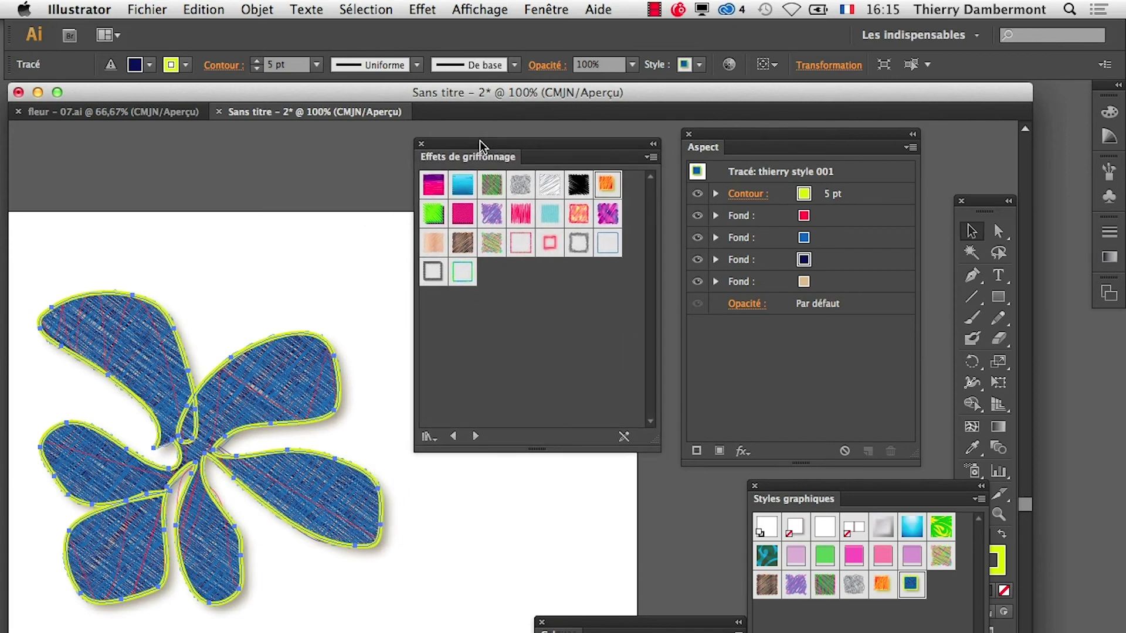
Step: Zoom in, deselect the flower and move the Graphic Styles panel aside
{"action": "scroll", "coordinate": [279, 460], "scroll_direction": "down", "scroll_amount": 1}
{"action": "scroll", "coordinate": [246, 478], "scroll_direction": "up", "scroll_amount": 1}
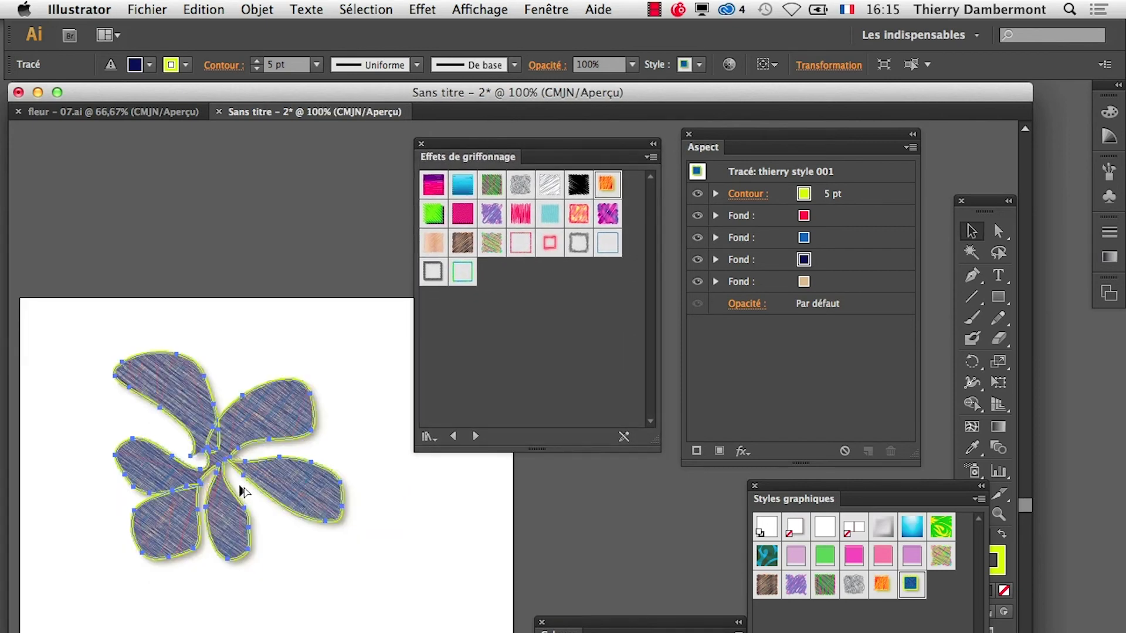
{"action": "scroll", "coordinate": [243, 492], "scroll_direction": "up", "scroll_amount": 1}
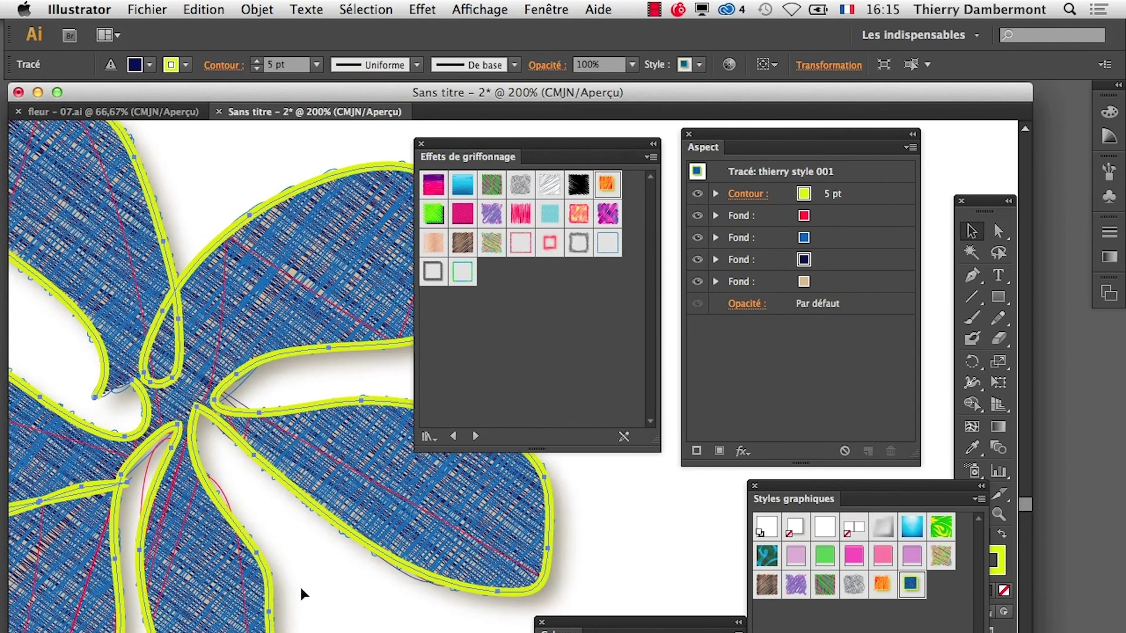
{"action": "left_click", "coordinate": [333, 594]}
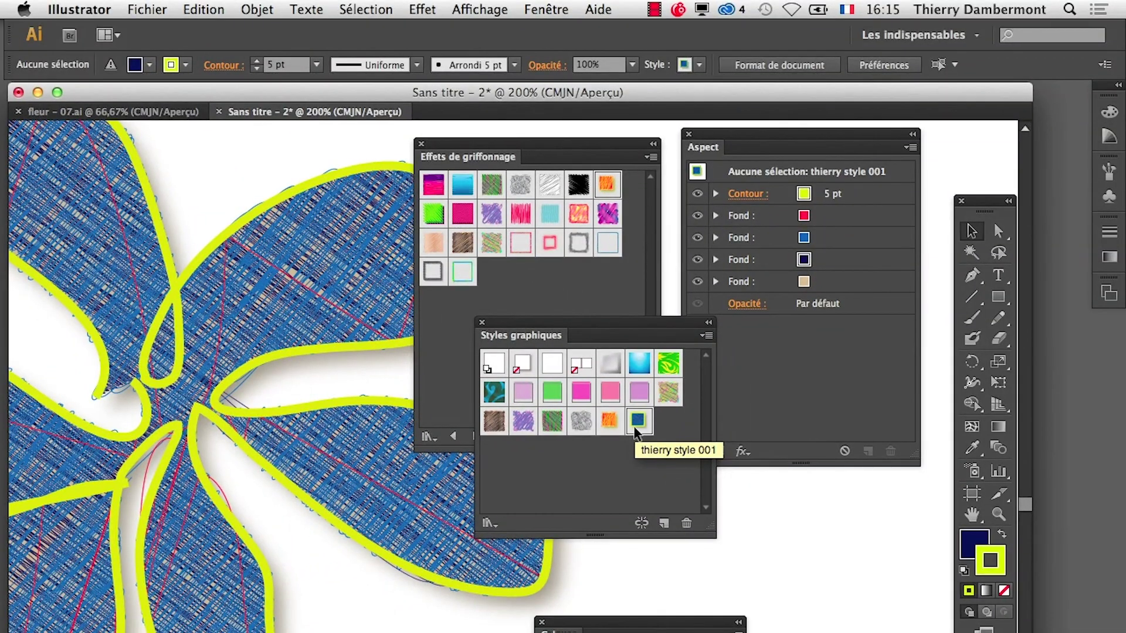
{"action": "mouse_move", "coordinate": [585, 326]}
{"action": "left_mouse_down"}
{"action": "mouse_move", "coordinate": [821, 503]}
{"action": "mouse_move", "coordinate": [845, 504]}
{"action": "left_mouse_up"}
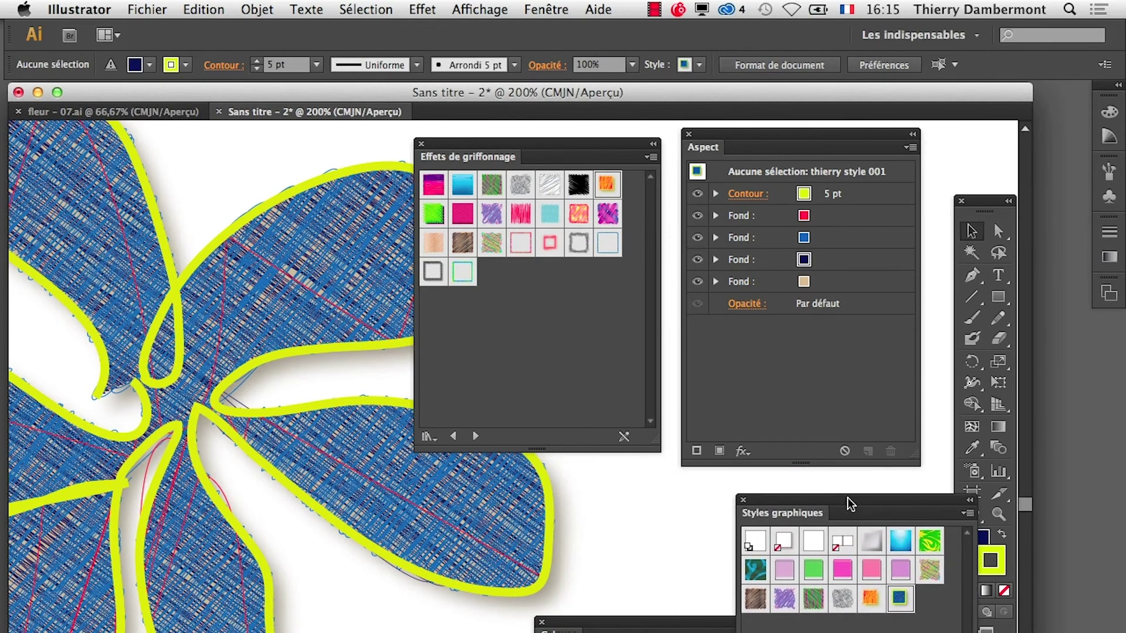
Step: Save the document as 'fleur nouvelle.ai' with default Illustrator Options
{"action": "scroll", "coordinate": [358, 563], "scroll_direction": "down", "scroll_amount": 1}
{"action": "scroll", "coordinate": [359, 563], "scroll_direction": "down", "scroll_amount": 1}
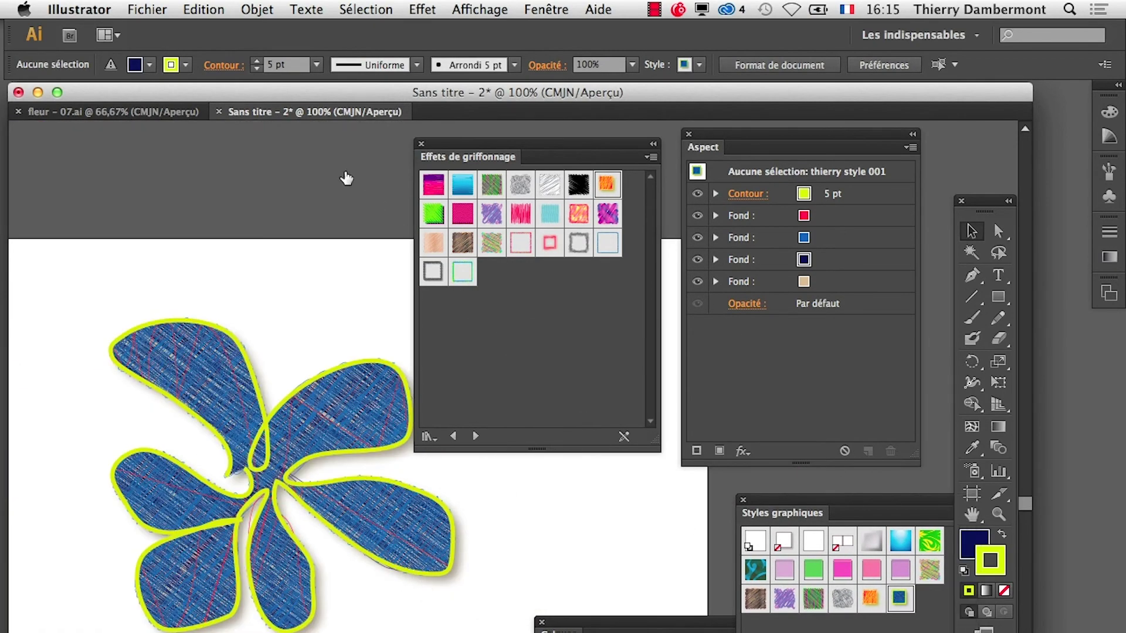
{"action": "left_click", "coordinate": [151, 8]}
{"action": "left_click", "coordinate": [214, 159]}
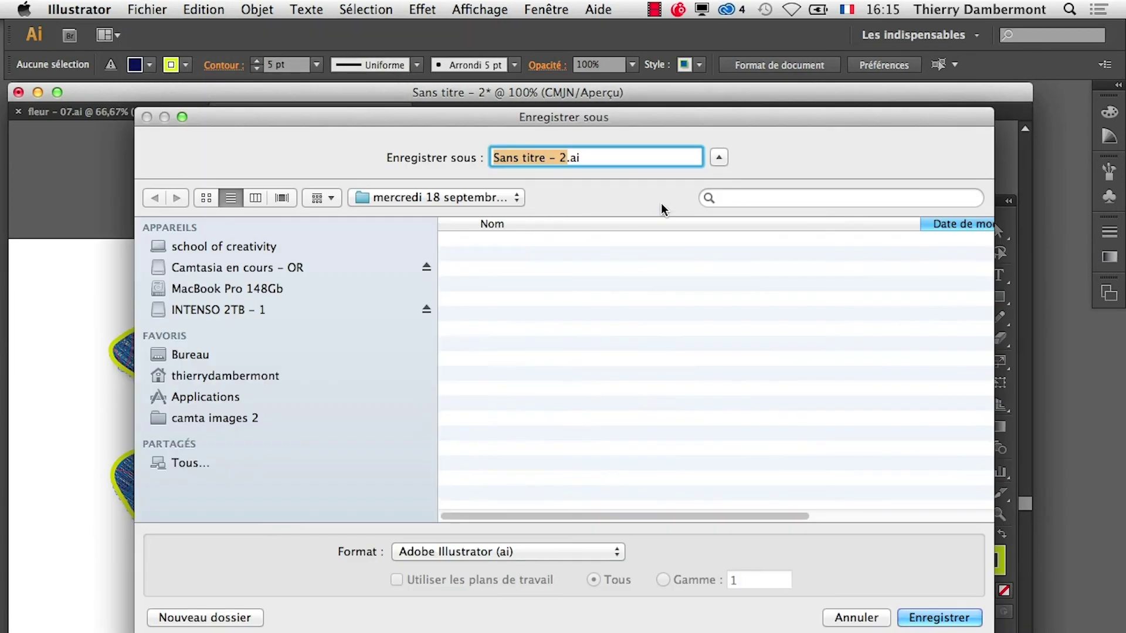
{"action": "left_click", "coordinate": [568, 159]}
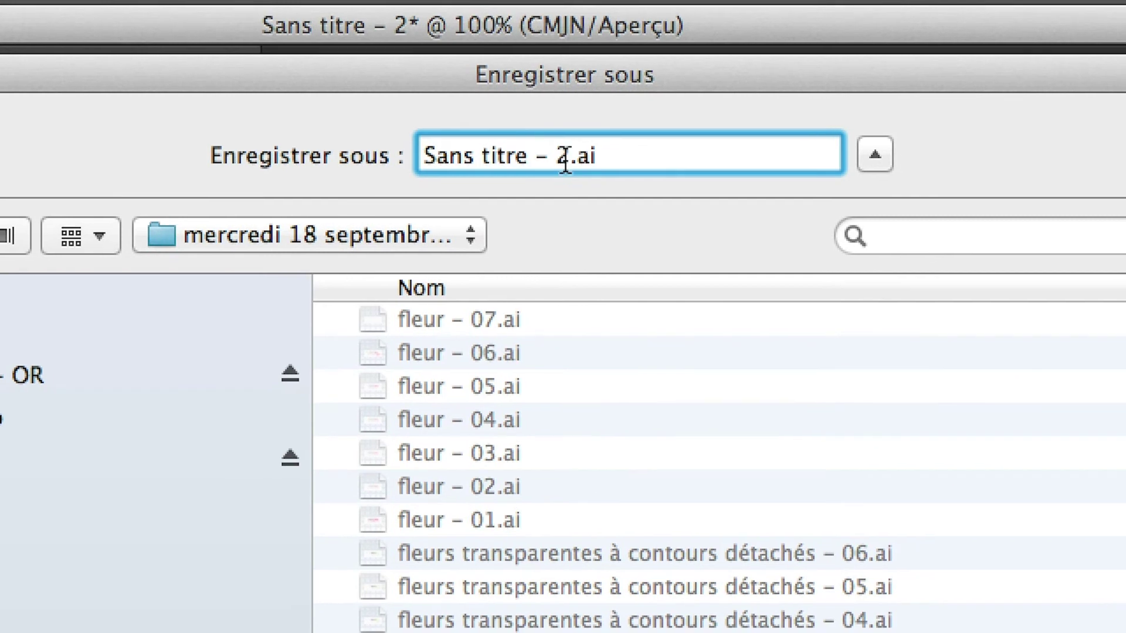
{"action": "left_click_drag", "start_coordinate": [572, 158], "coordinate": [500, 107]}
{"action": "type", "text": "fleur"}
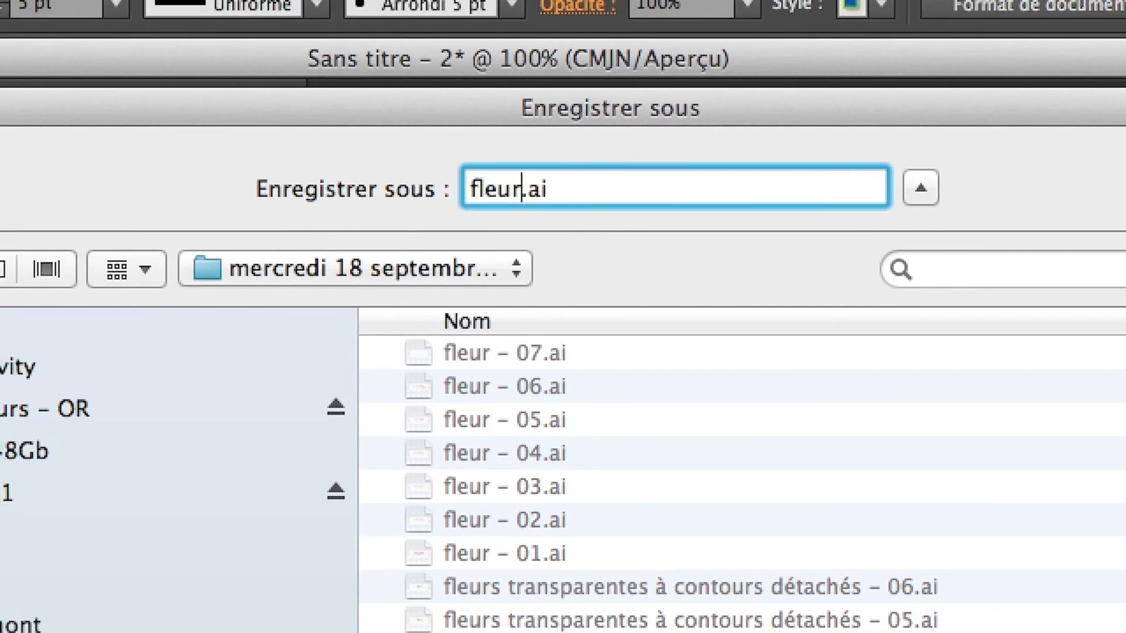
{"action": "type", "text": " nouve"}
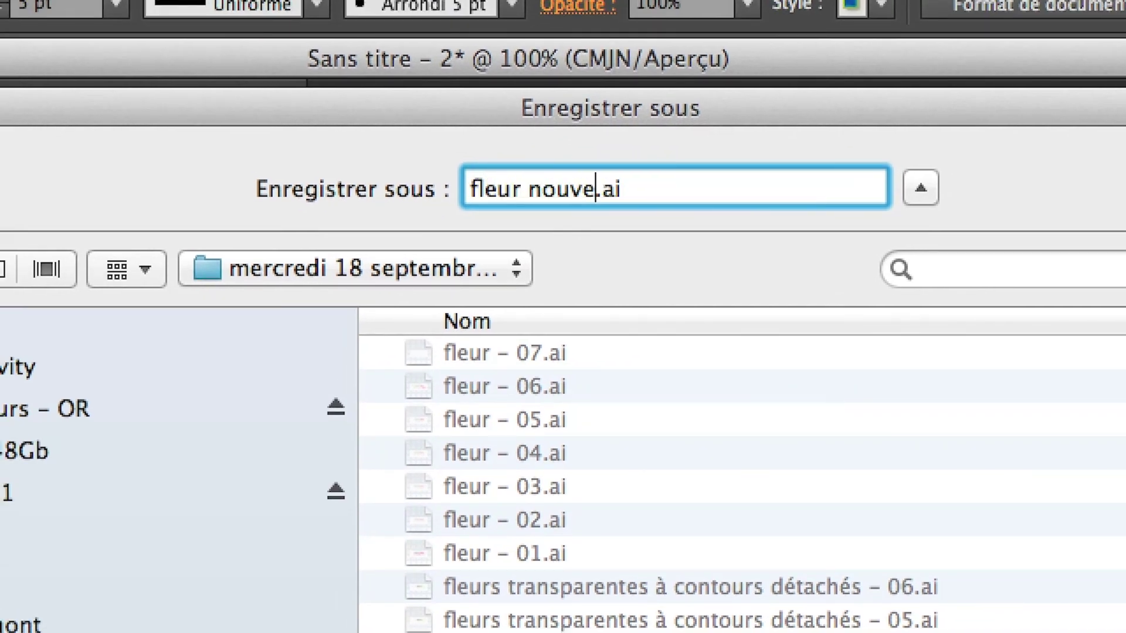
{"action": "type", "text": "lle"}
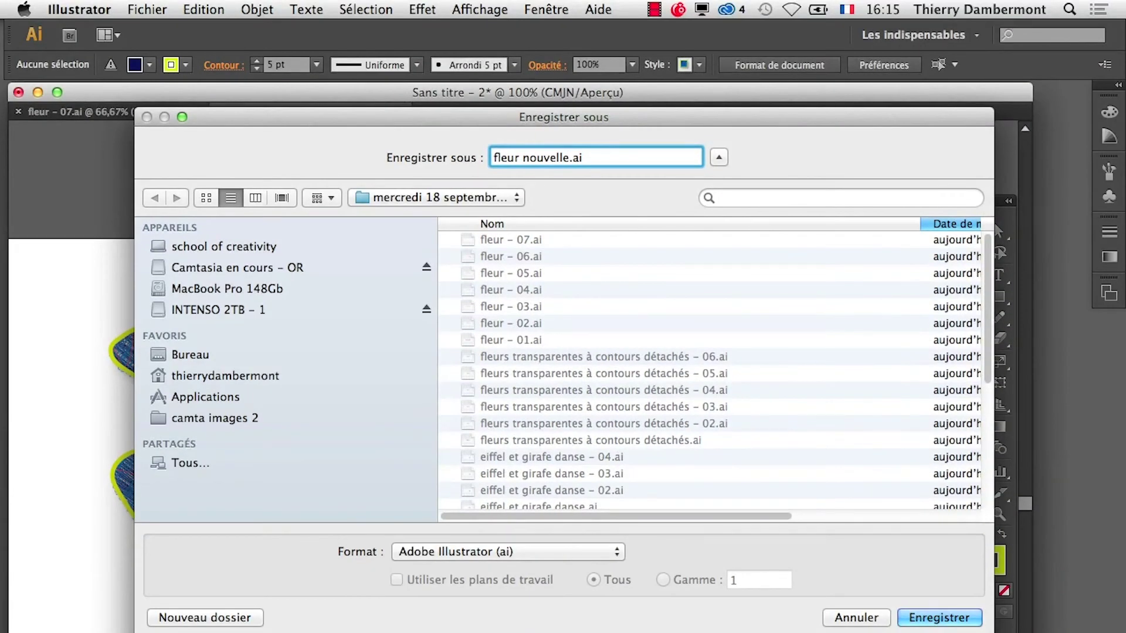
{"action": "left_click", "coordinate": [953, 613]}
{"action": "key", "text": "Return"}
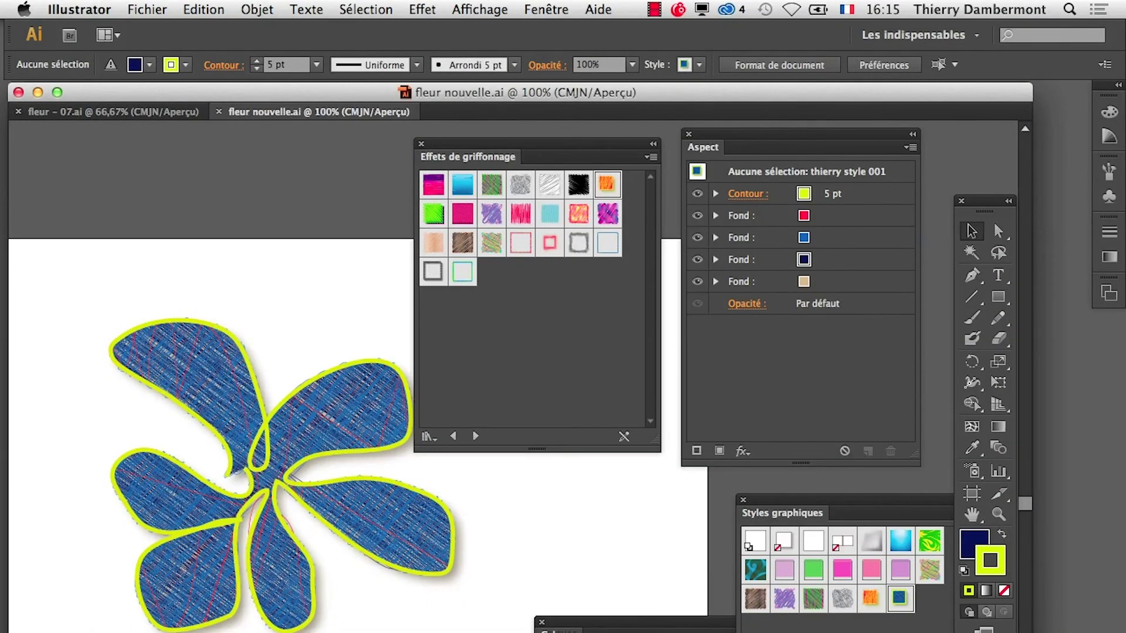
Step: Zoom out to 50% and move the whole flower toward the artboard's upper left
{"action": "key", "text": "ctrl+minus"}
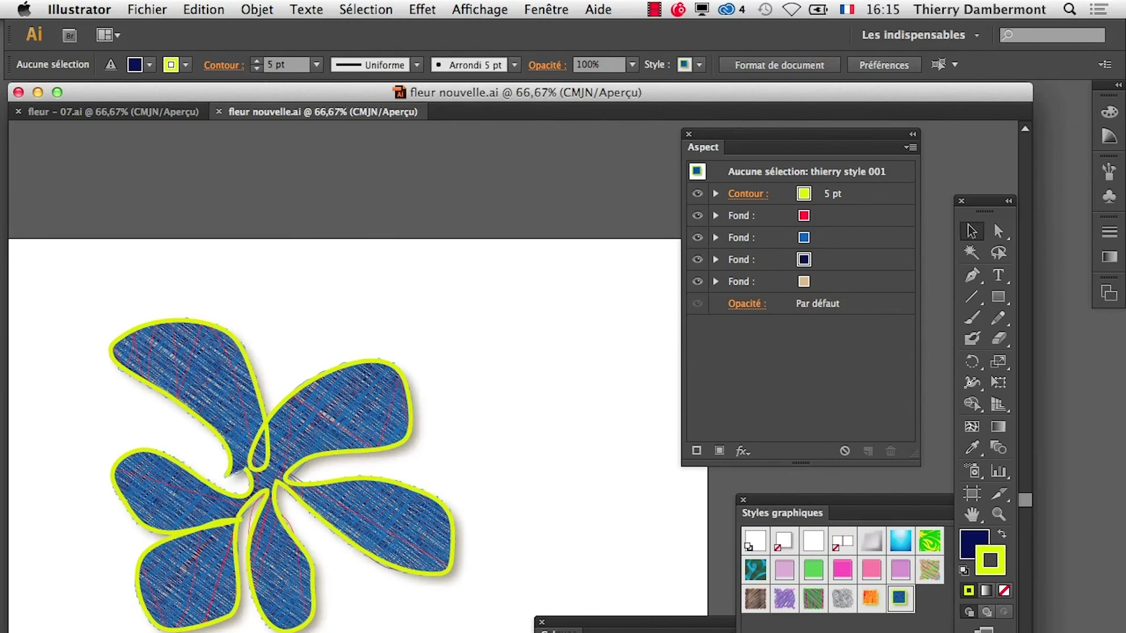
{"action": "key", "text": "ctrl+minus"}
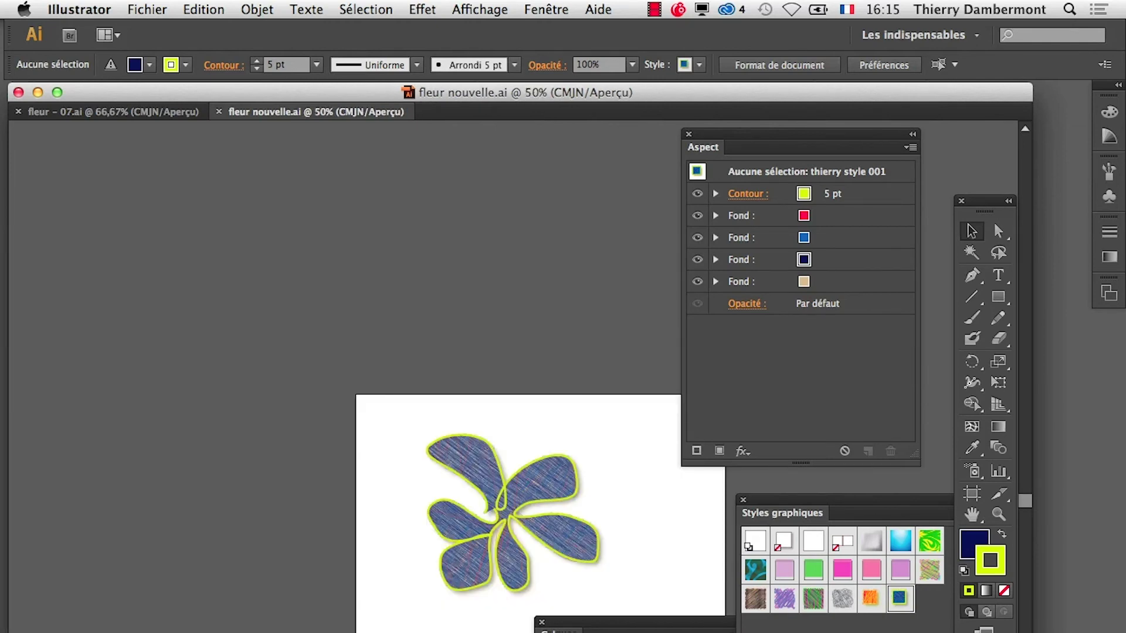
{"action": "key", "text": "v"}
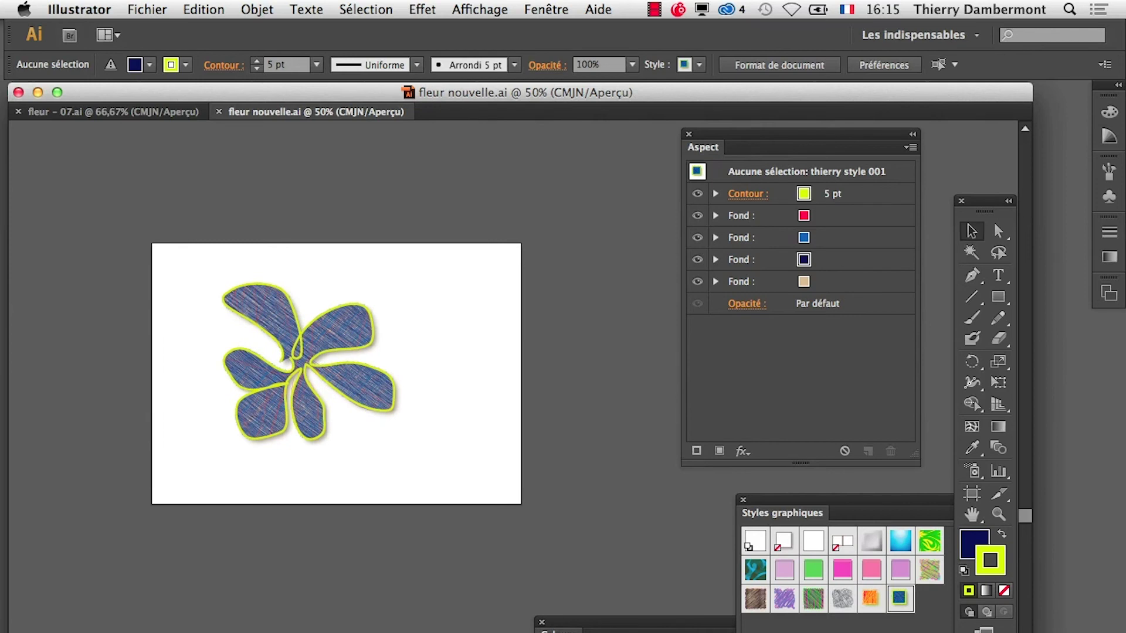
{"action": "key", "text": "ctrl+a"}
{"action": "left_click_drag", "start_coordinate": [270, 317], "coordinate": [218, 295]}
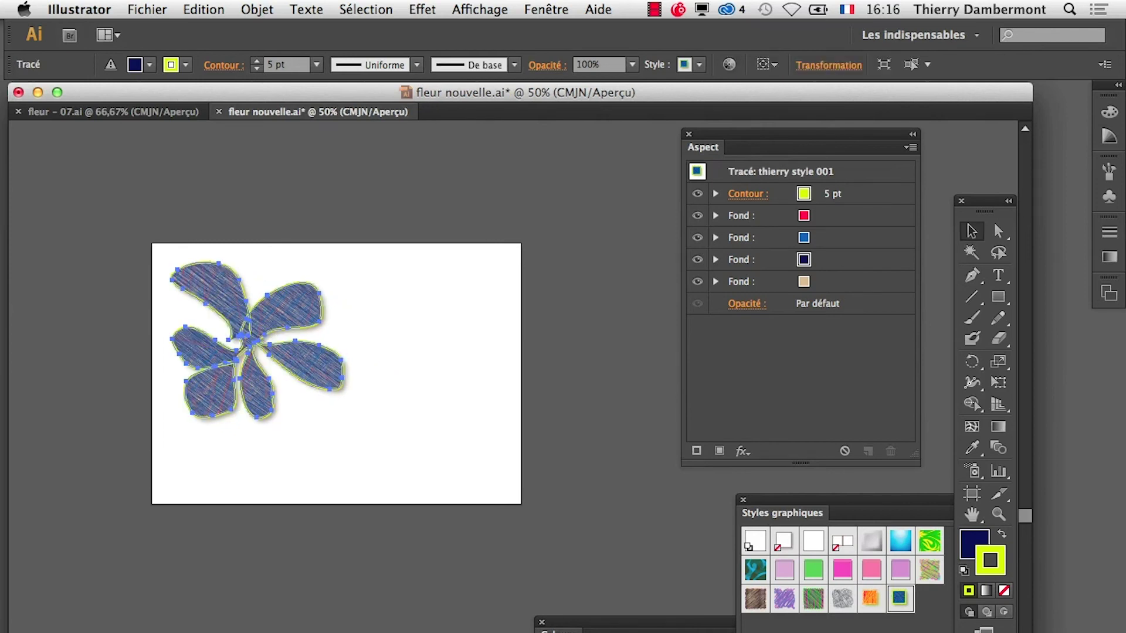
Step: Draw a square right of the flower and apply the custom scribble graphic style
{"action": "left_click", "coordinate": [999, 297]}
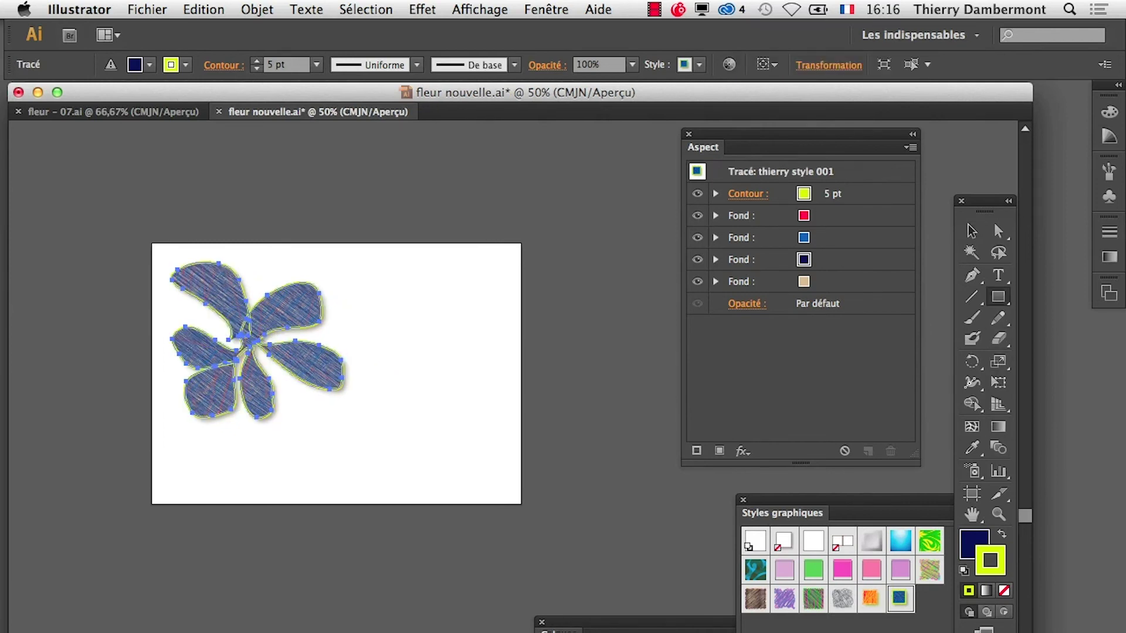
{"action": "left_click_drag", "start_coordinate": [384, 275], "coordinate": [473, 365]}
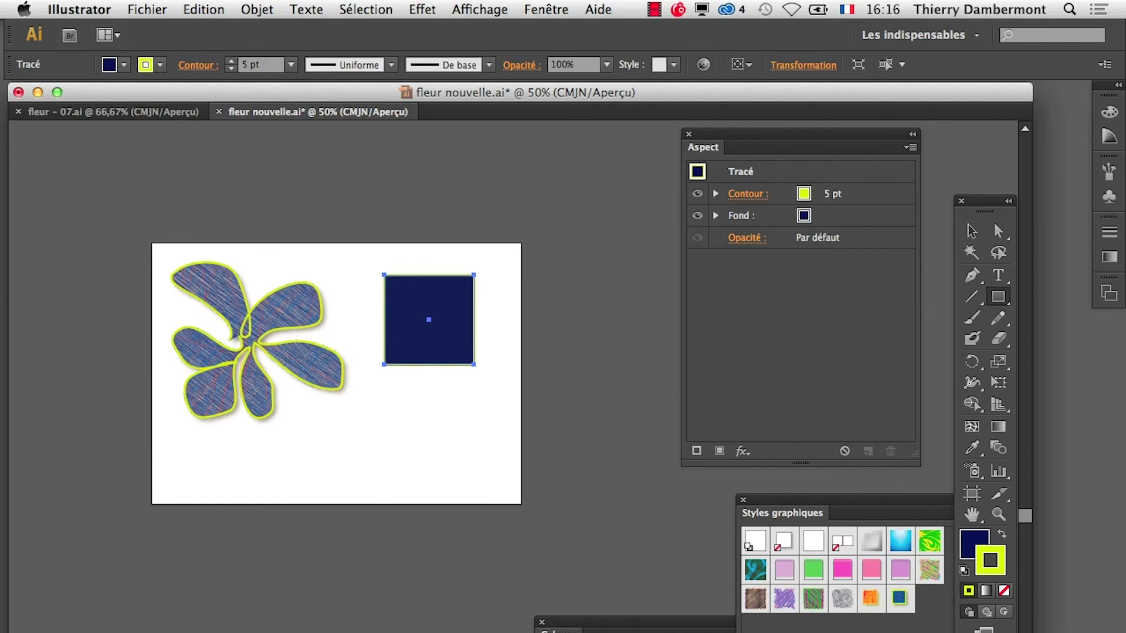
{"action": "left_click_drag", "start_coordinate": [786, 513], "coordinate": [504, 397]}
{"action": "left_click", "coordinate": [617, 481]}
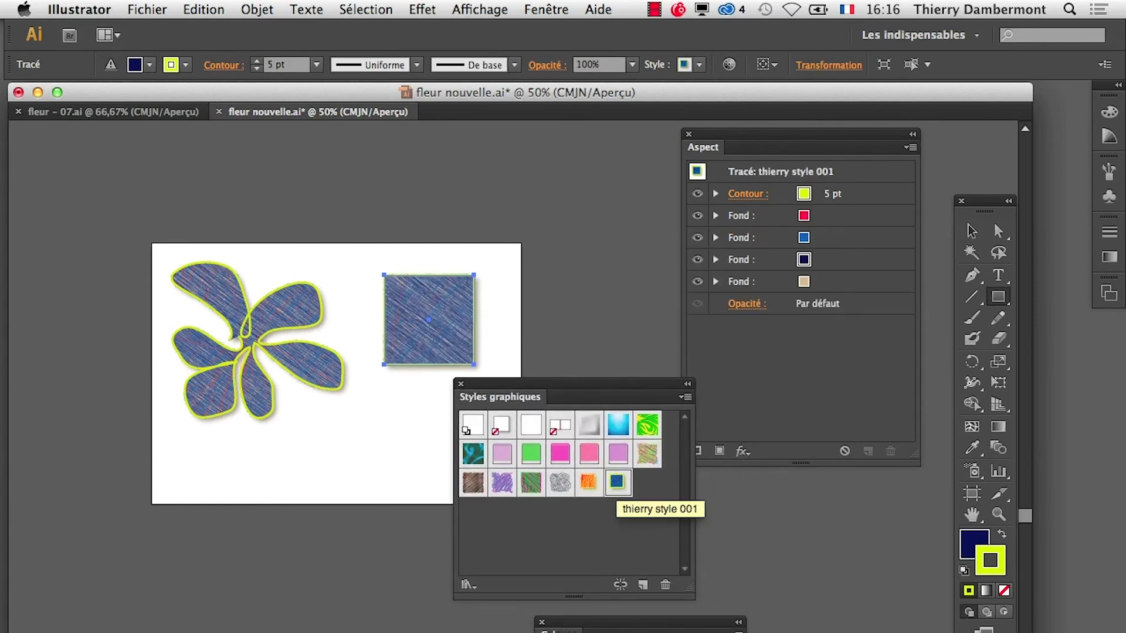
{"action": "key", "text": "super+plus"}
{"action": "key", "text": "super+plus"}
{"action": "key", "text": "super+plus"}
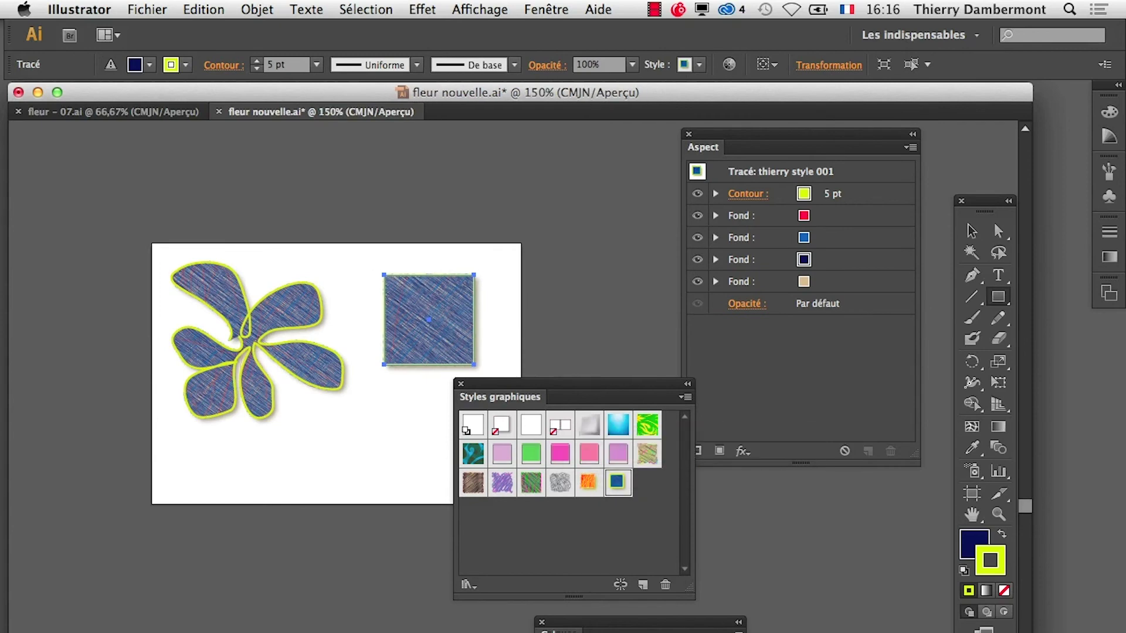
{"action": "left_click_drag", "start_coordinate": [563, 384], "coordinate": [736, 489]}
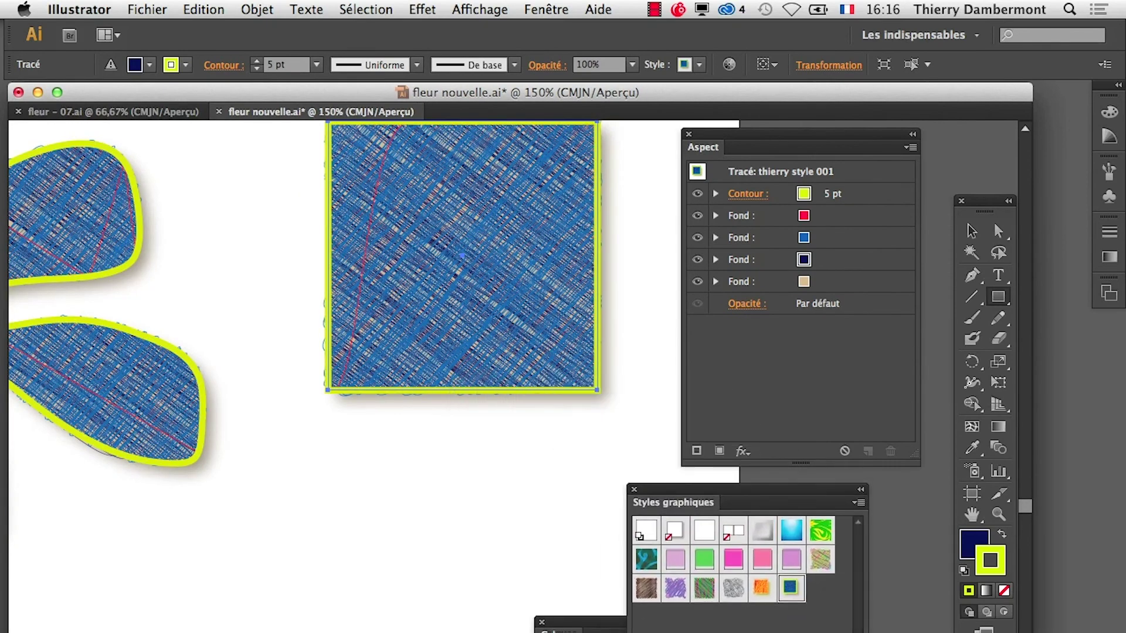
Step: Draw a star below the square, apply the scribble style and hide its yellow outline
{"action": "left_click_drag", "start_coordinate": [998, 297], "coordinate": [850, 382]}
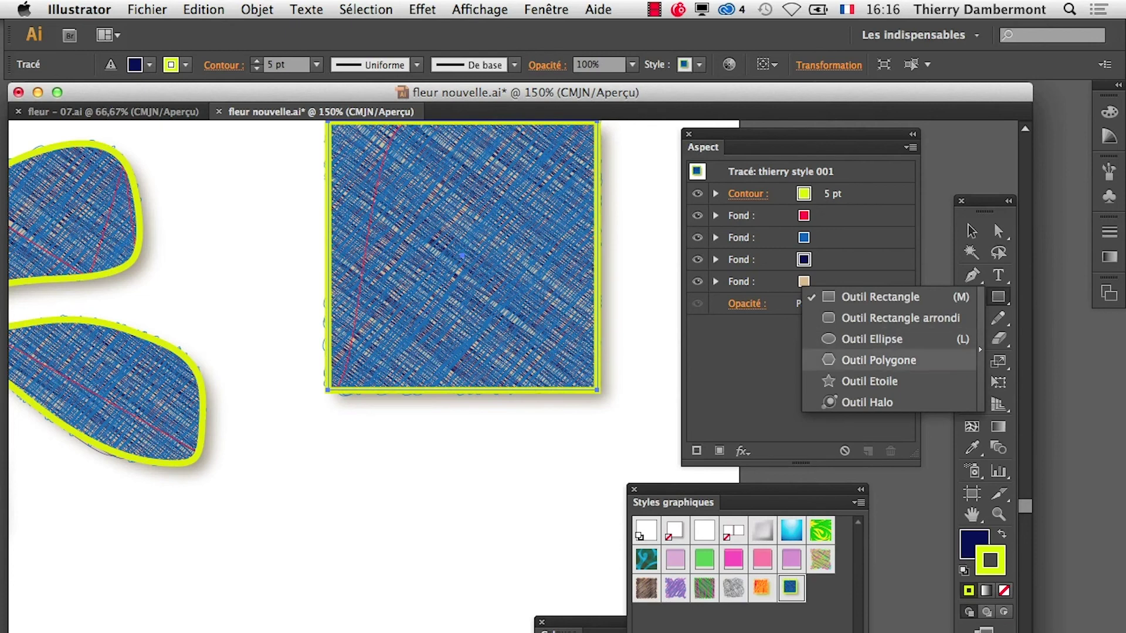
{"action": "left_click_drag", "start_coordinate": [361, 579], "coordinate": [351, 481]}
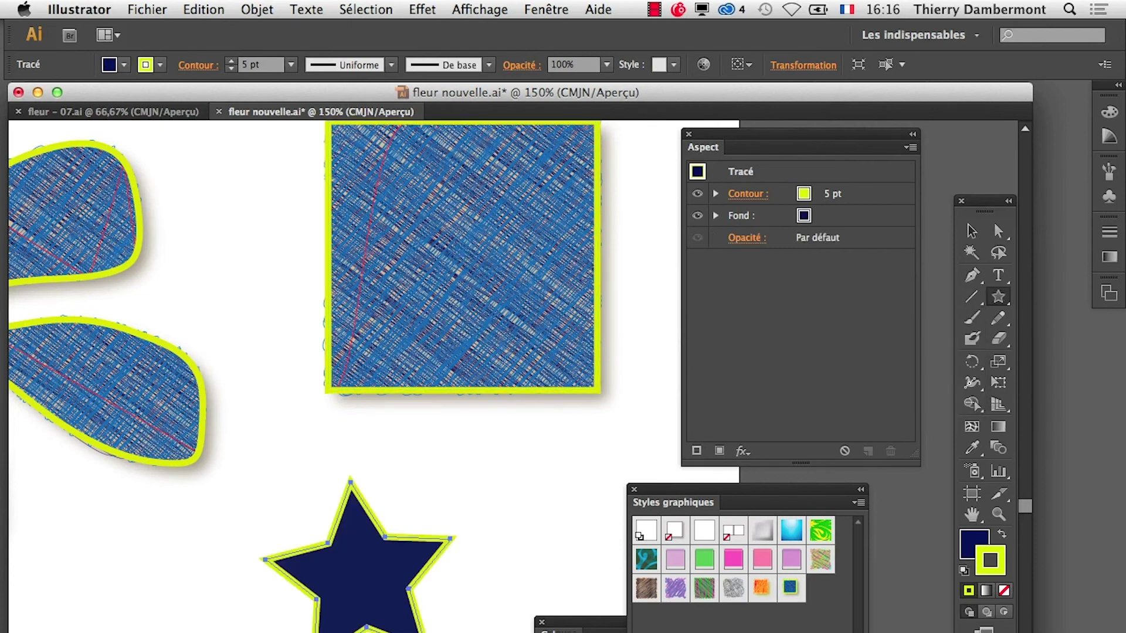
{"action": "left_click", "coordinate": [790, 588]}
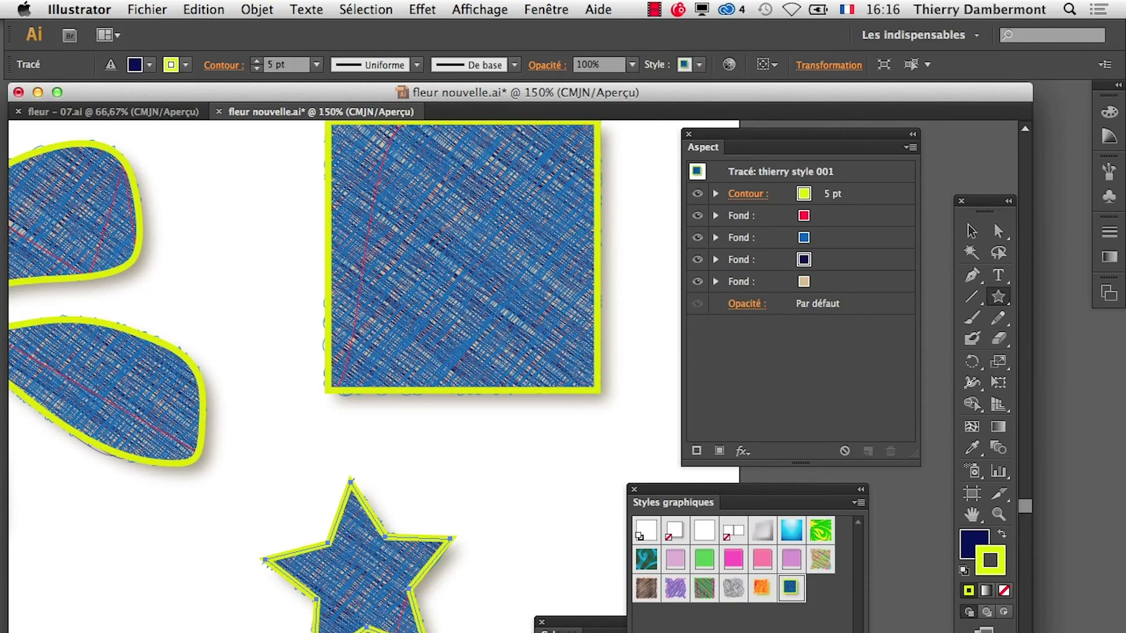
{"action": "left_click", "coordinate": [697, 193]}
Step: Keep the star's outline hidden and save its look as a new 'sans contour' graphic style
{"action": "left_click", "coordinate": [697, 193]}
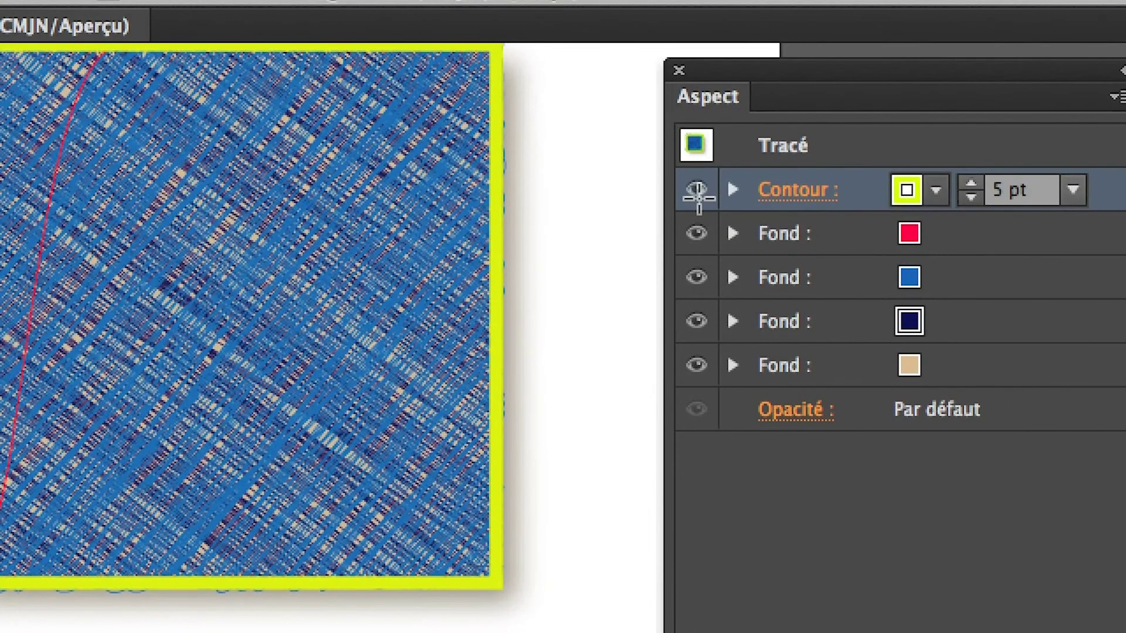
{"action": "left_click", "coordinate": [697, 193]}
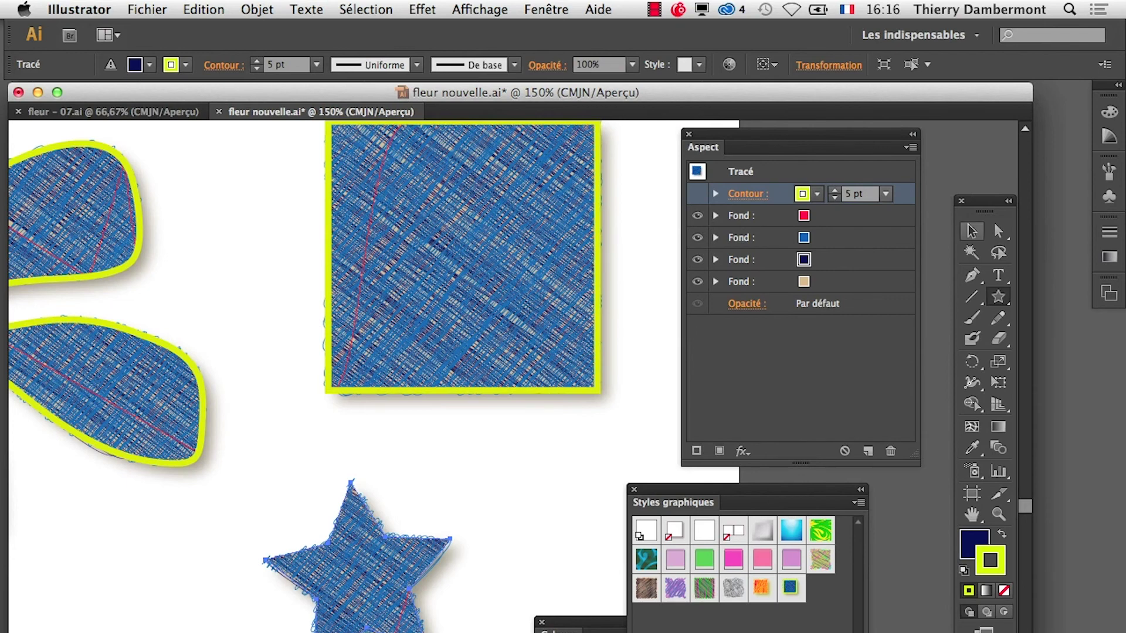
{"action": "key", "text": "v"}
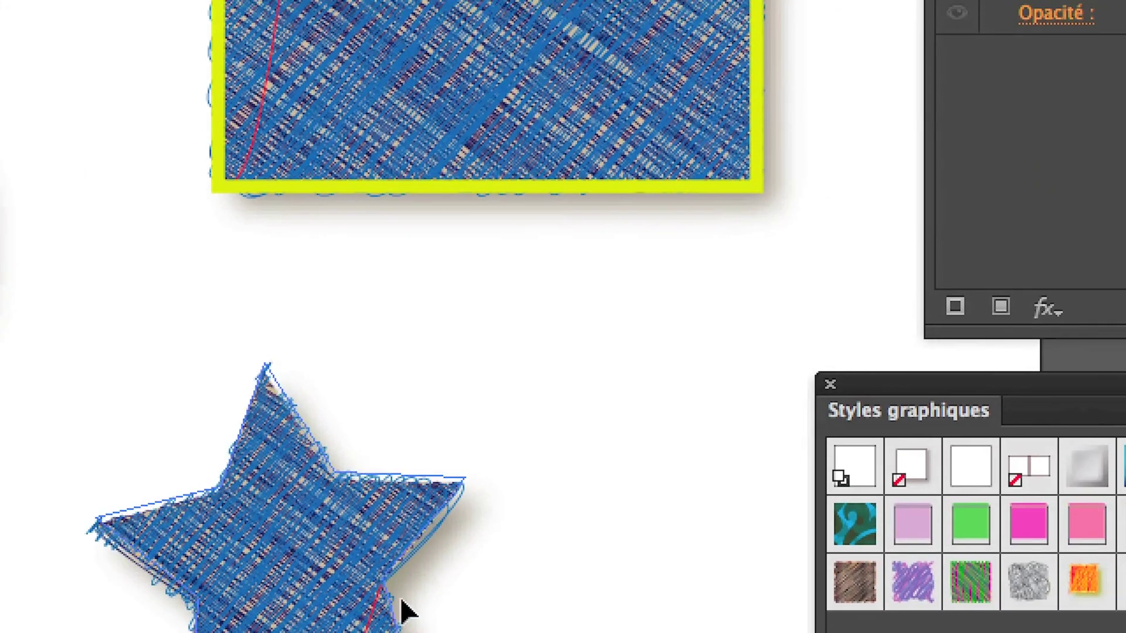
{"action": "left_click_drag", "start_coordinate": [361, 618], "coordinate": [670, 632]}
{"action": "left_click_drag", "start_coordinate": [586, 627], "coordinate": [715, 607]}
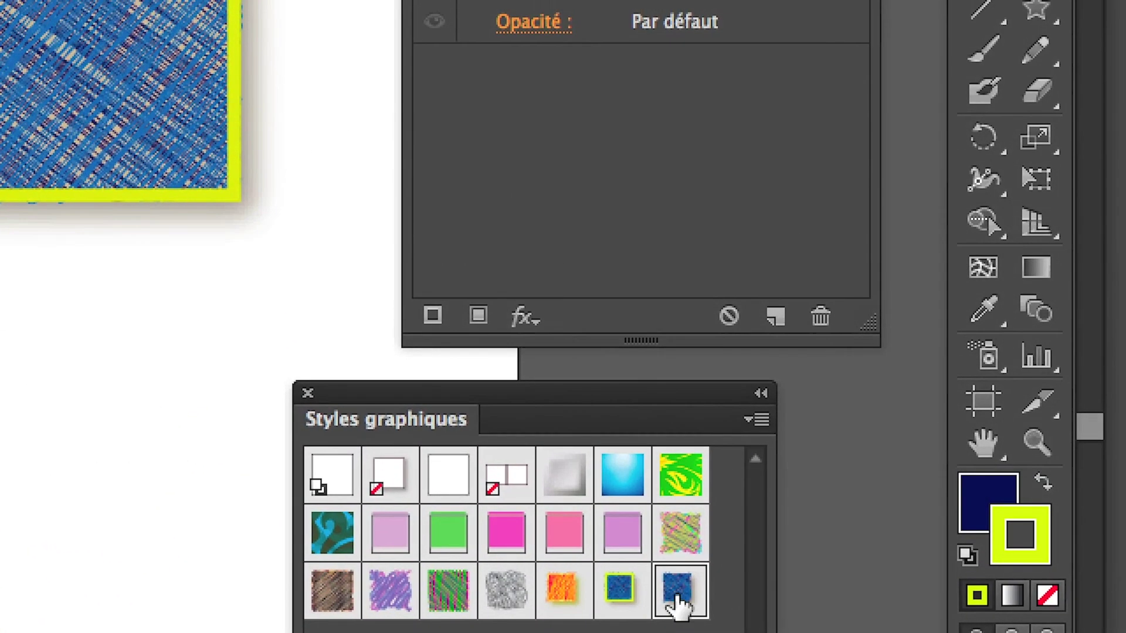
{"action": "double_click", "coordinate": [680, 604]}
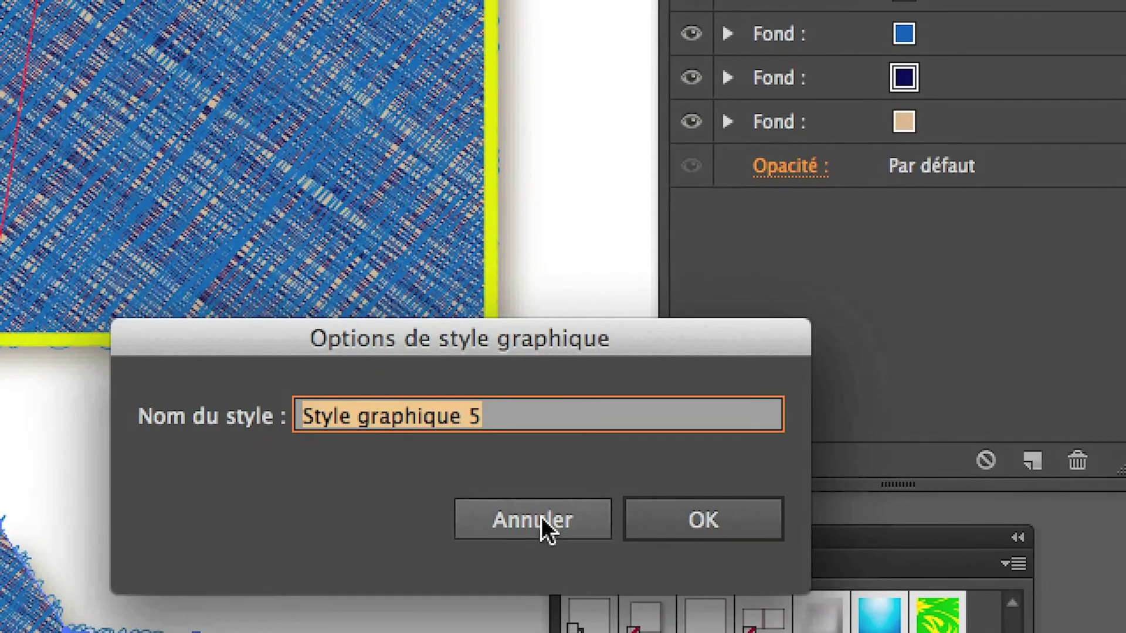
{"action": "type", "text": "thierry style 001 s"}
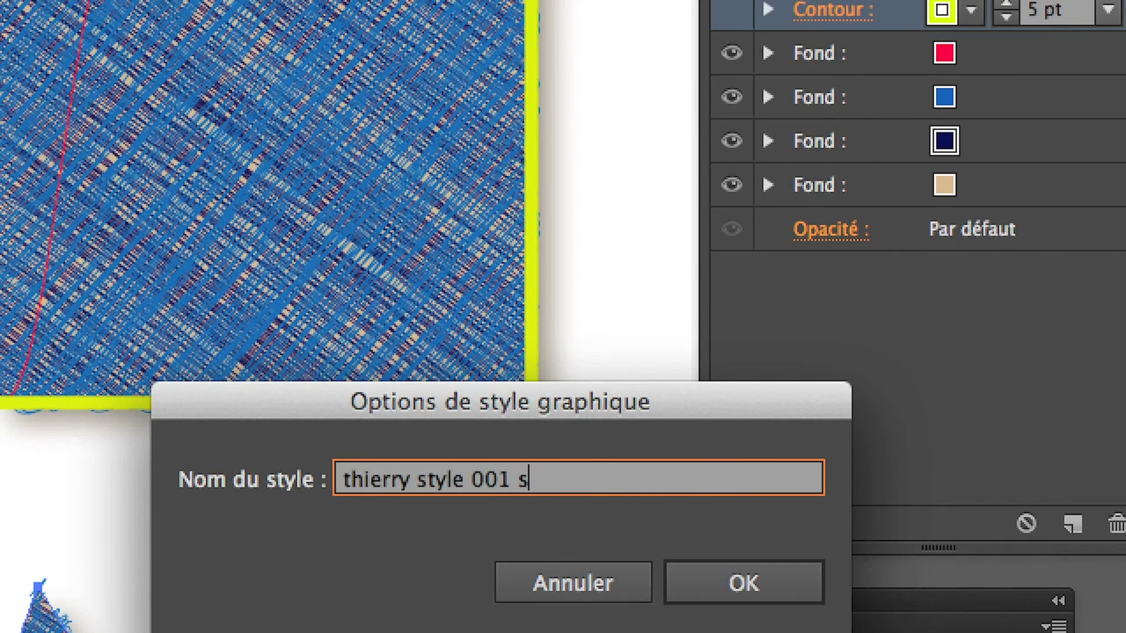
{"action": "type", "text": "ans contour"}
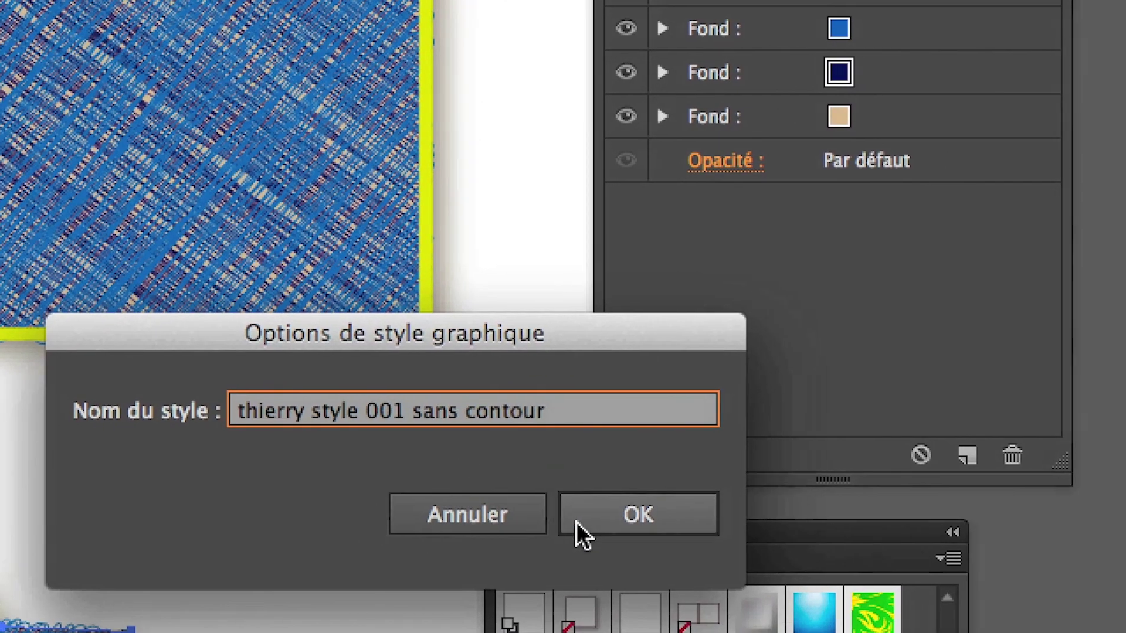
{"action": "left_click", "coordinate": [684, 587]}
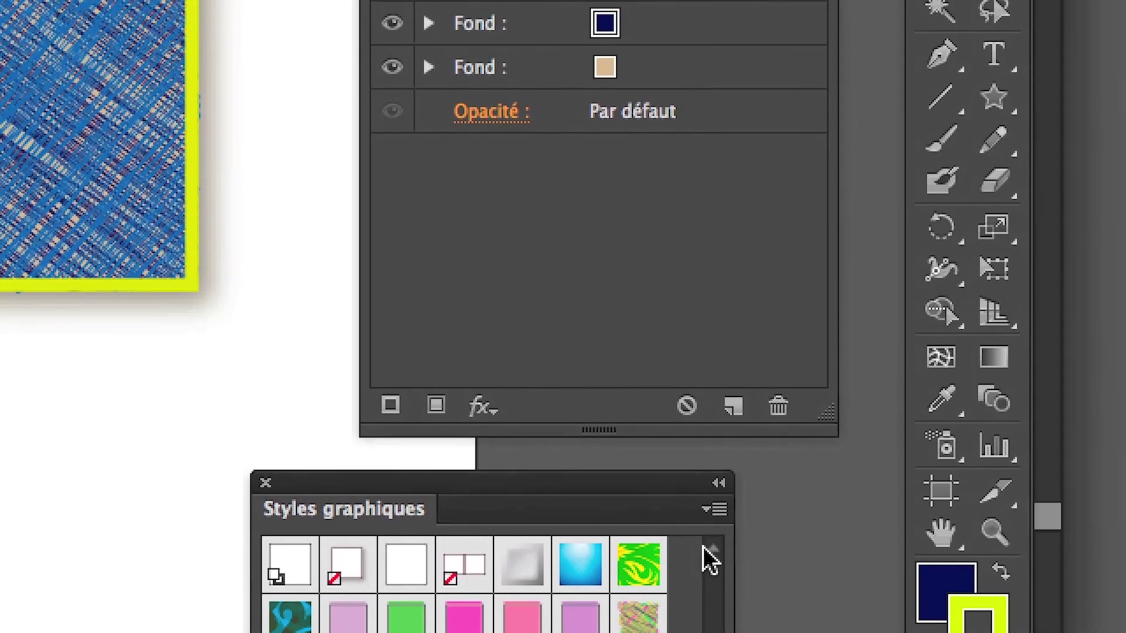
Step: Switch the Graphic Styles panel to list view and scroll through the styles
{"action": "left_click", "coordinate": [707, 535]}
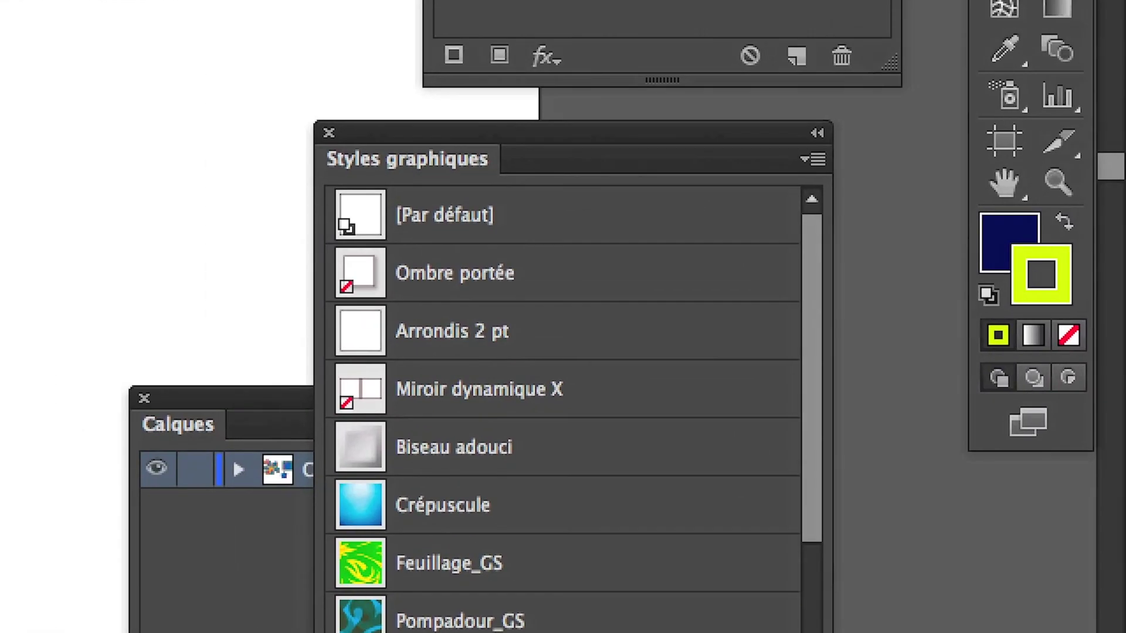
{"action": "scroll", "coordinate": [563, 410], "scroll_direction": "down", "scroll_amount": 2}
{"action": "scroll", "coordinate": [563, 410], "scroll_direction": "down", "scroll_amount": 2}
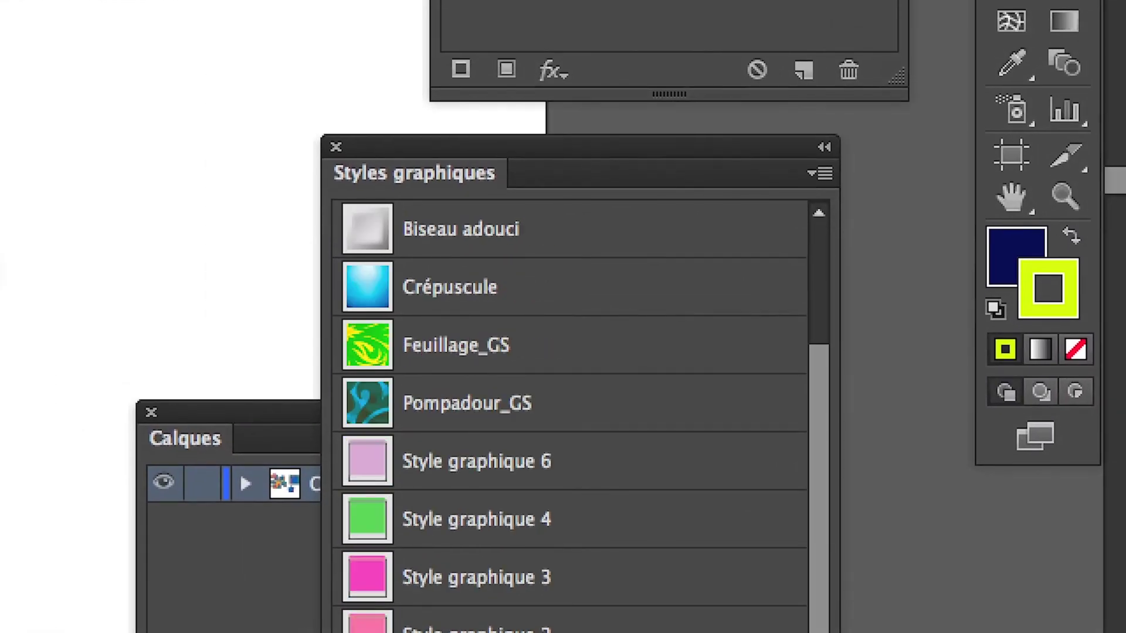
{"action": "scroll", "coordinate": [563, 410], "scroll_direction": "down", "scroll_amount": 2}
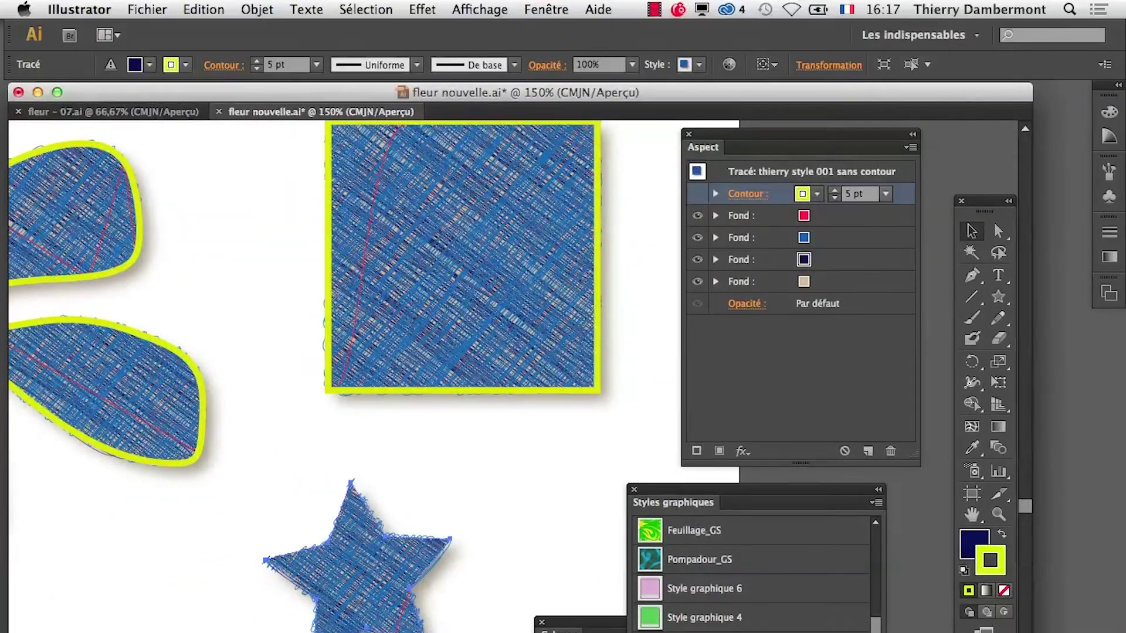
{"action": "scroll", "coordinate": [753, 575], "scroll_direction": "down", "scroll_amount": 3}
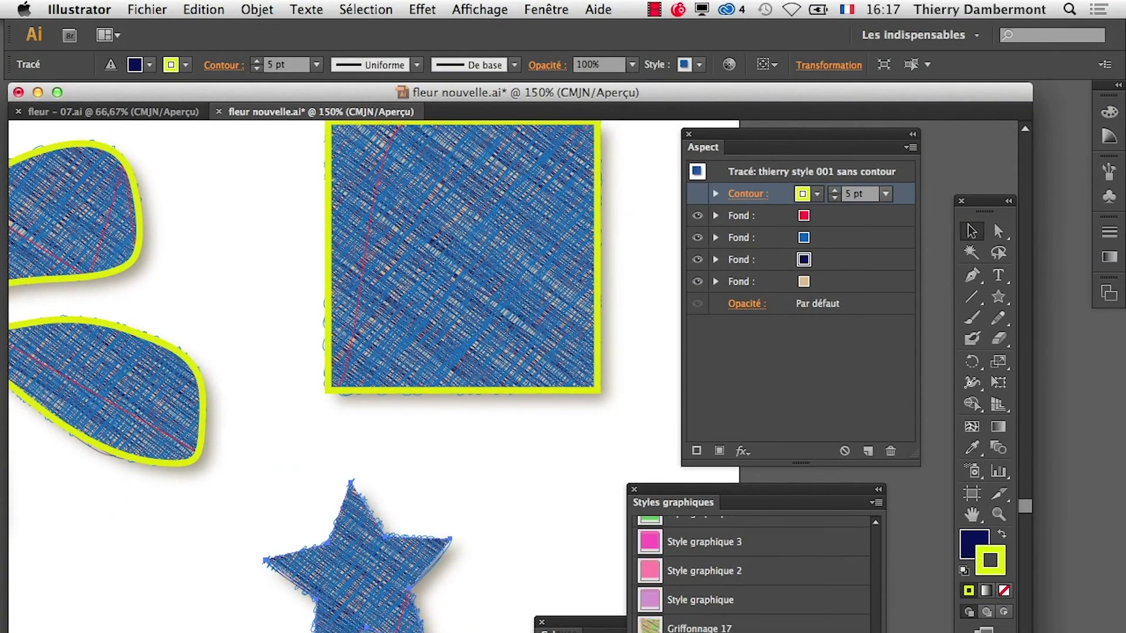
{"action": "mouse_move", "coordinate": [11, 316]}
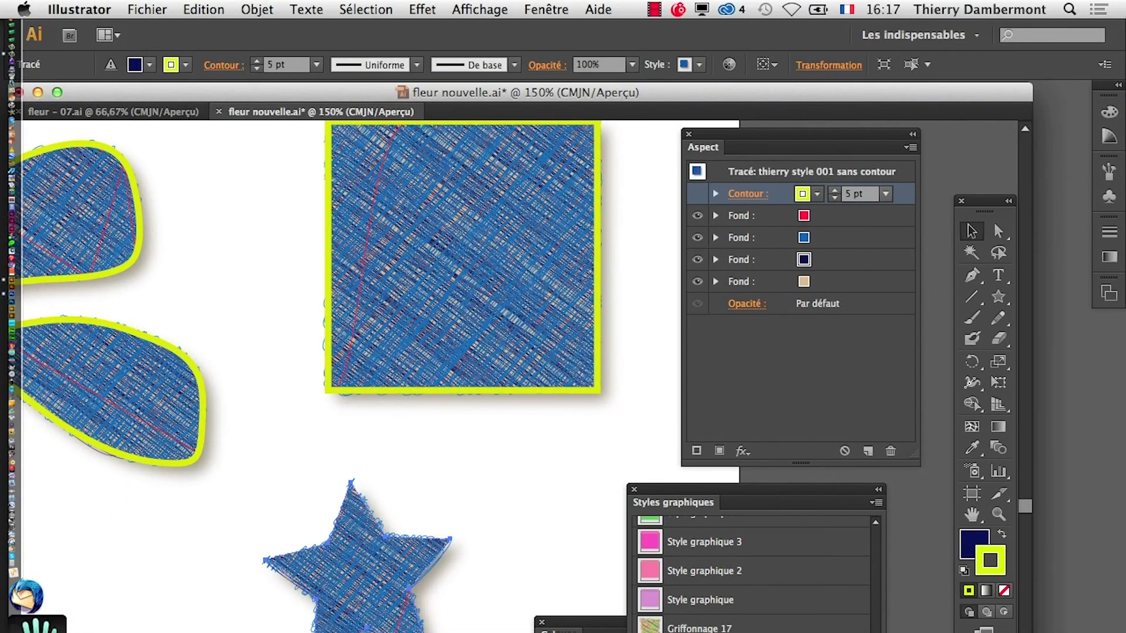
Step: Search Google in Firefox for 'download adobe illustrator styles'
{"action": "left_click", "coordinate": [12, 255]}
{"action": "type", "text": "do"}
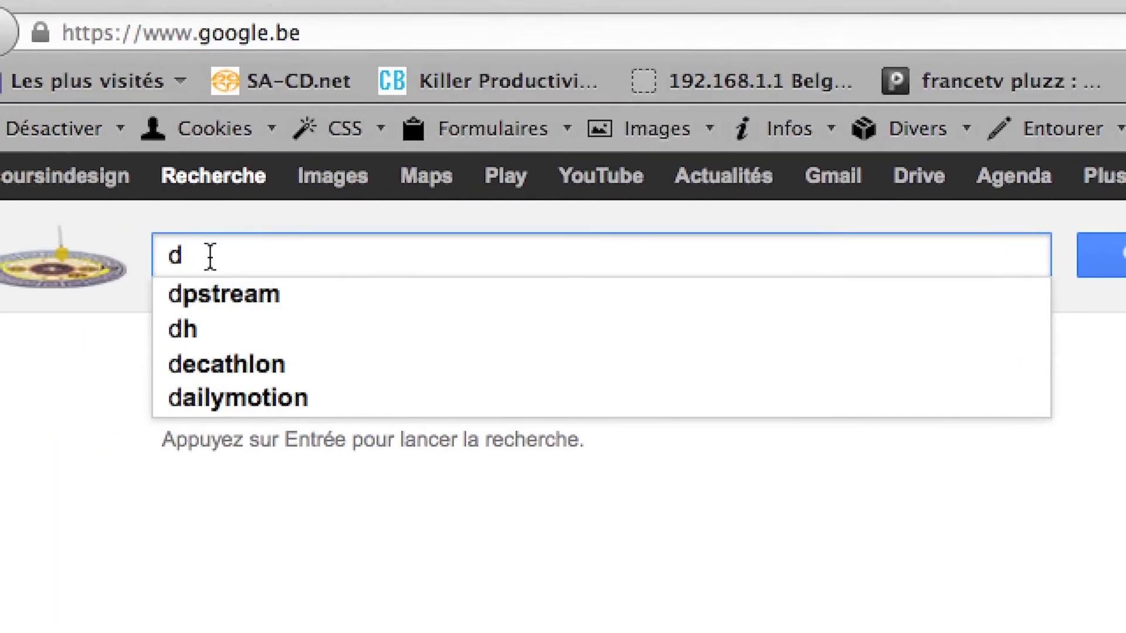
{"action": "type", "text": "wn"}
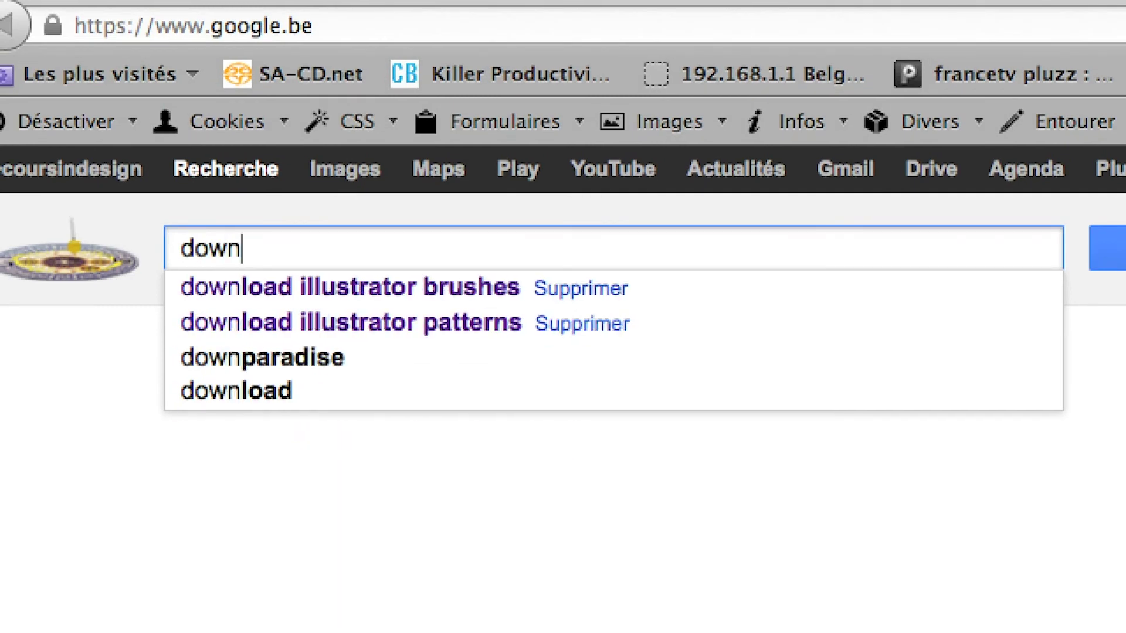
{"action": "type", "text": "load illustrator"}
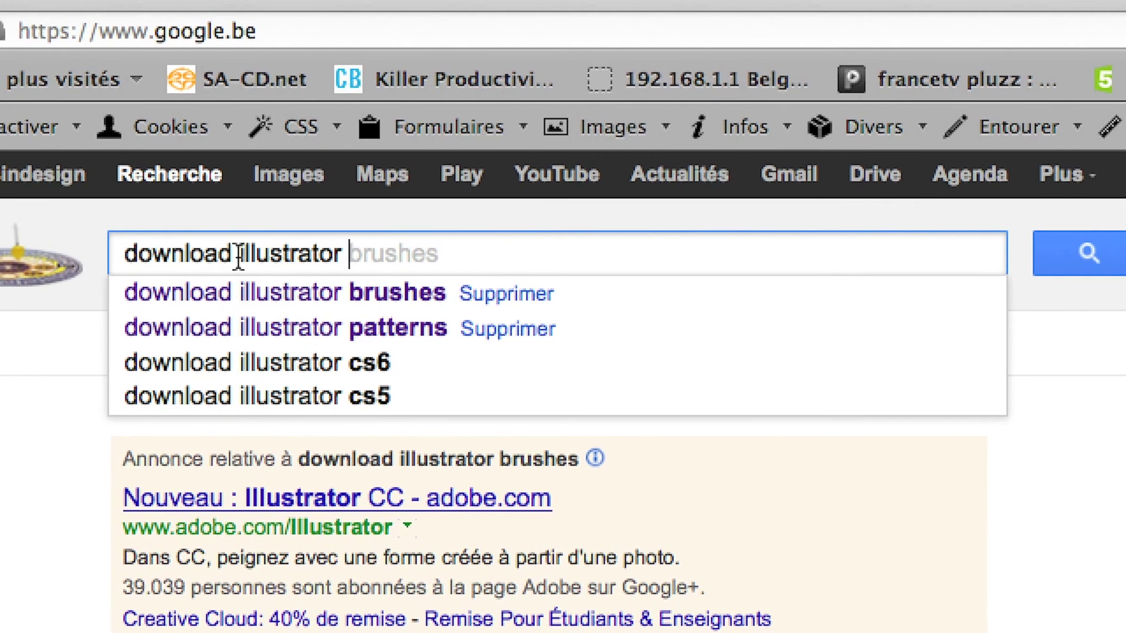
{"action": "left_click", "coordinate": [239, 257]}
{"action": "type", "text": "adobe"}
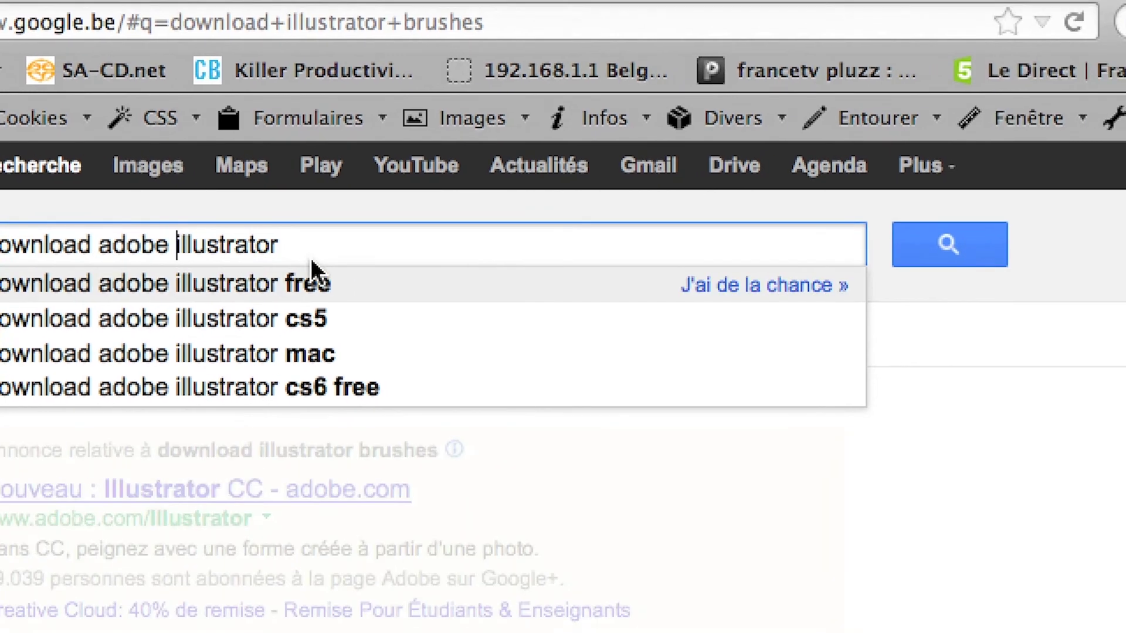
{"action": "left_click", "coordinate": [311, 258]}
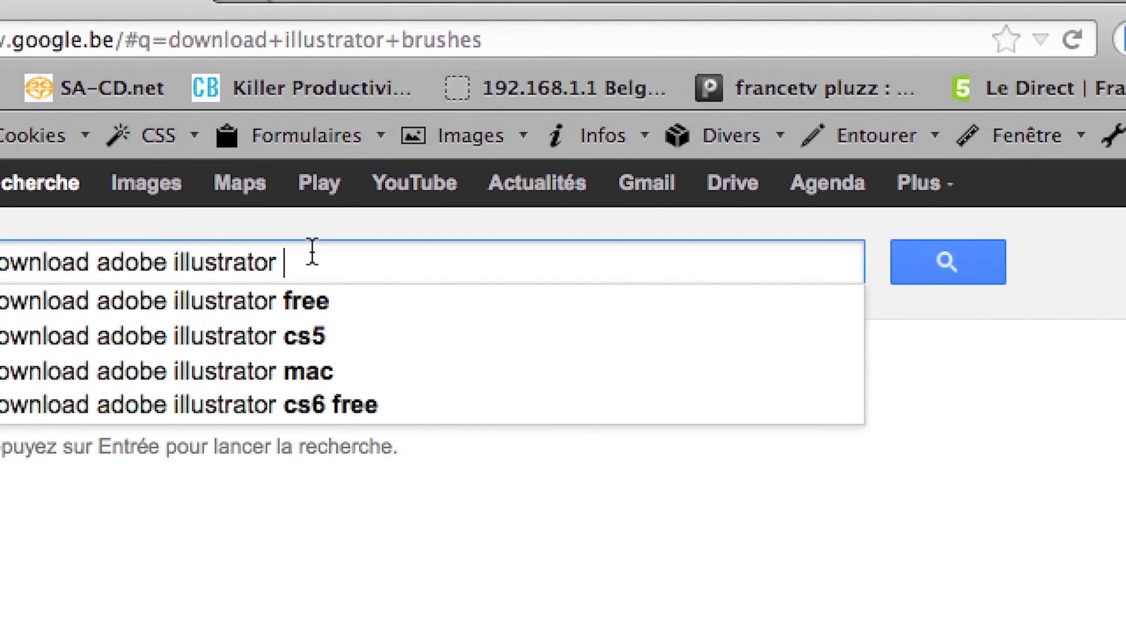
{"action": "type", "text": "yles"}
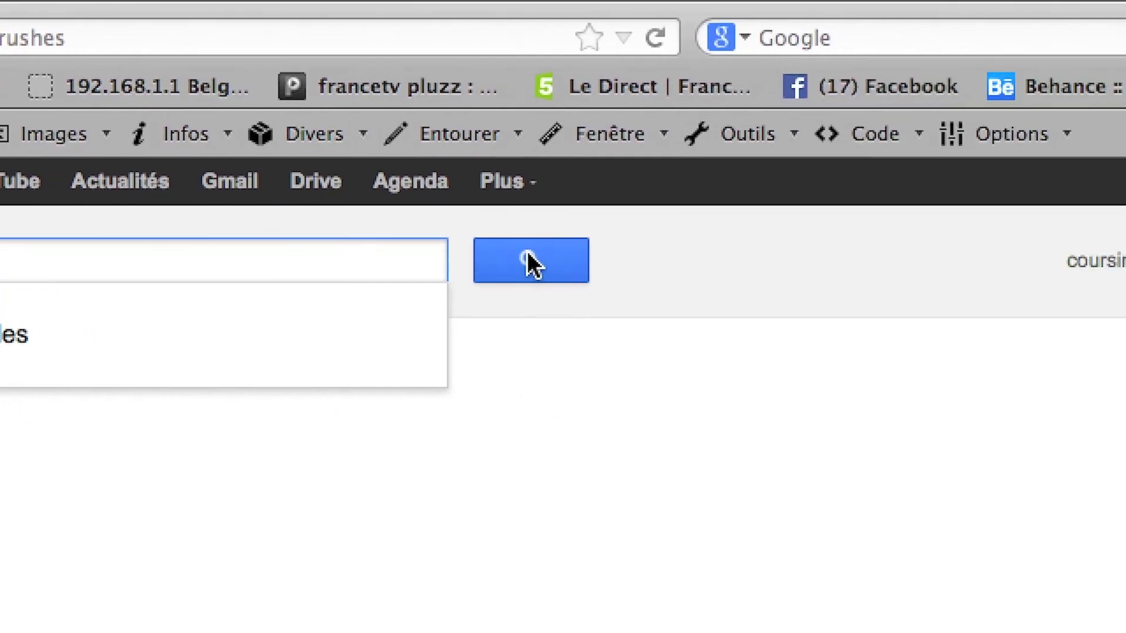
{"action": "left_click", "coordinate": [944, 258]}
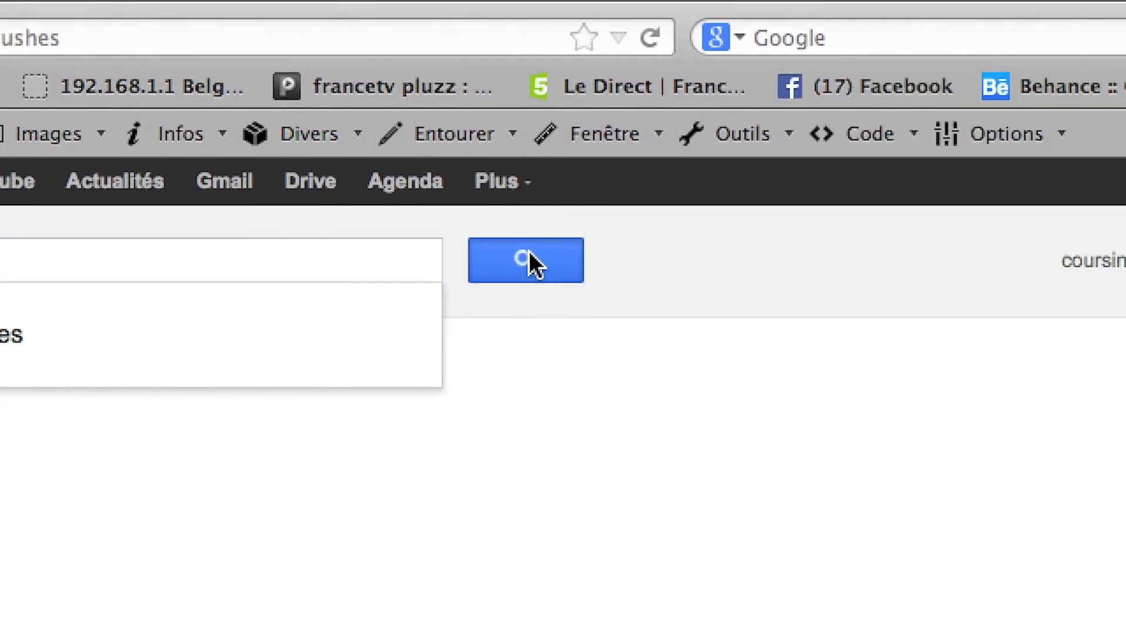
Step: Open the Exchange Classic, Illustrator Styles and graphic styles download results in new tabs
{"action": "scroll", "coordinate": [230, 331], "scroll_direction": "down", "scroll_amount": 3}
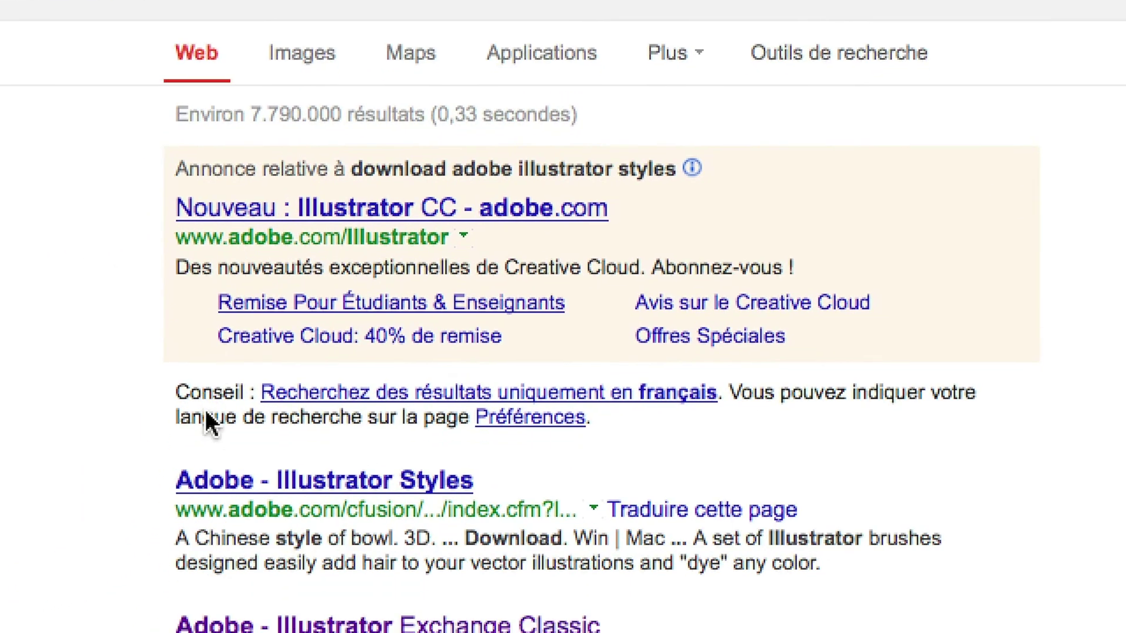
{"action": "scroll", "coordinate": [211, 422], "scroll_direction": "down", "scroll_amount": 5}
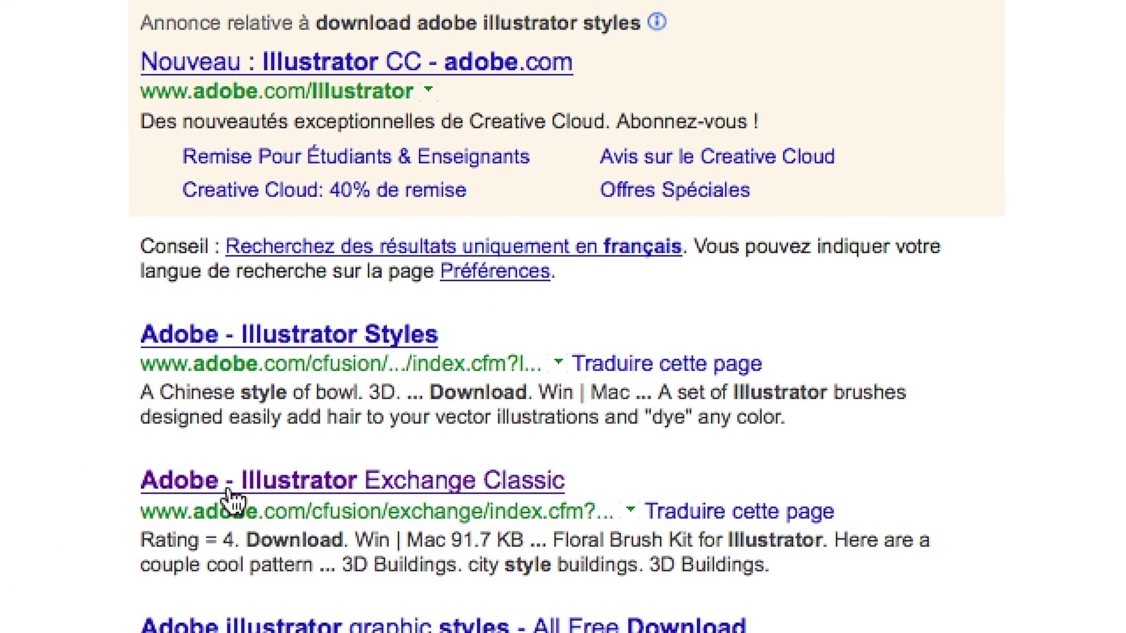
{"action": "right_click", "coordinate": [203, 493]}
{"action": "left_click", "coordinate": [245, 497]}
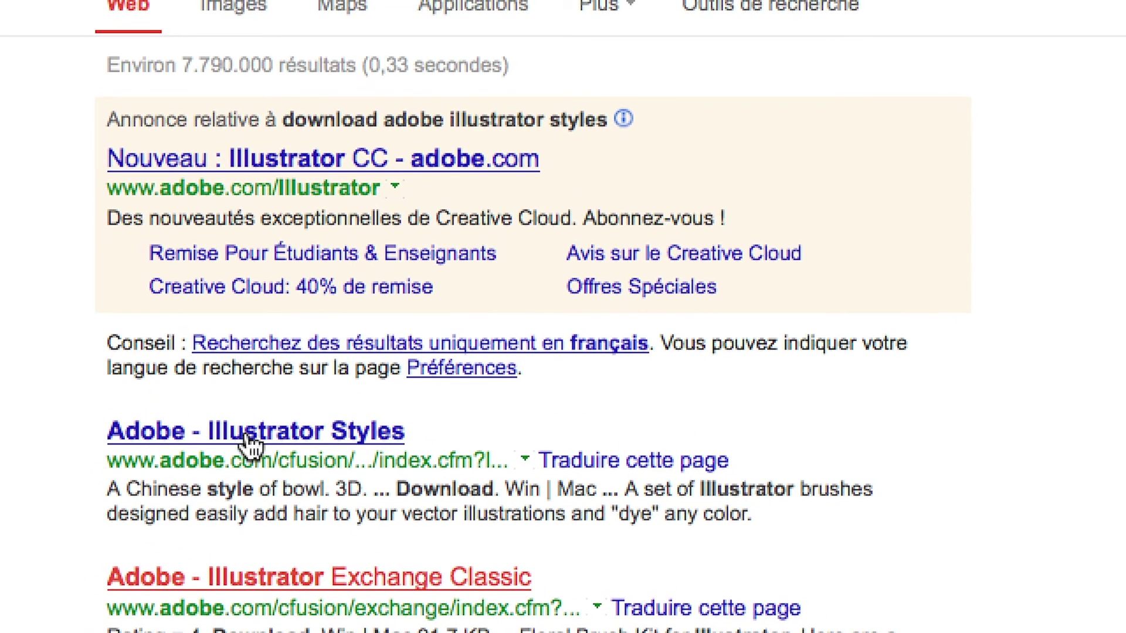
{"action": "right_click", "coordinate": [251, 446]}
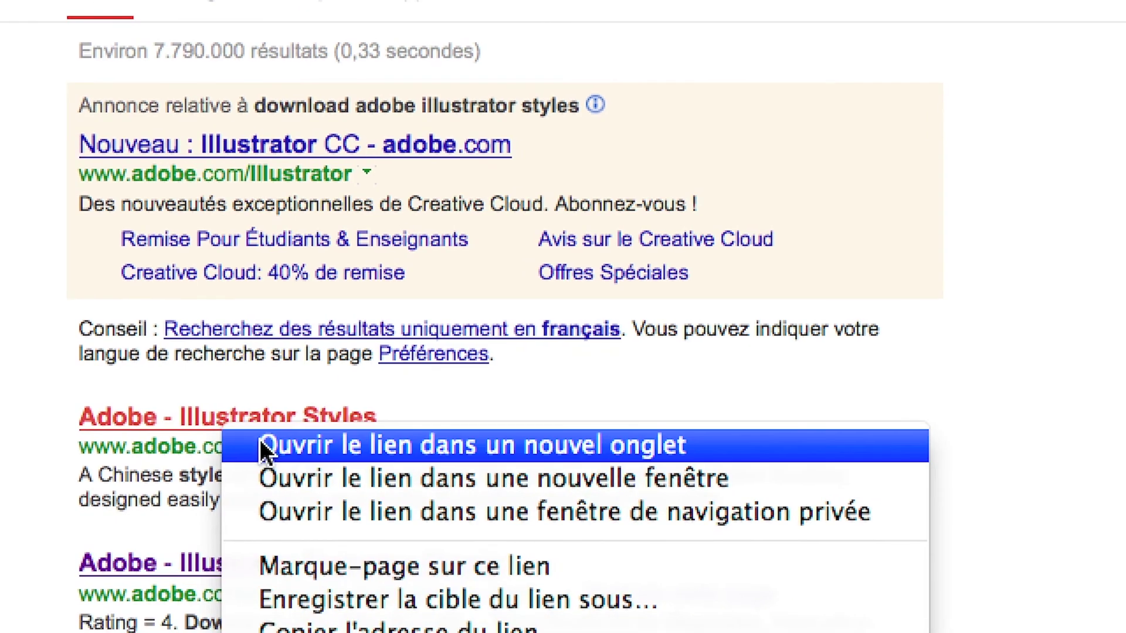
{"action": "left_click", "coordinate": [259, 443]}
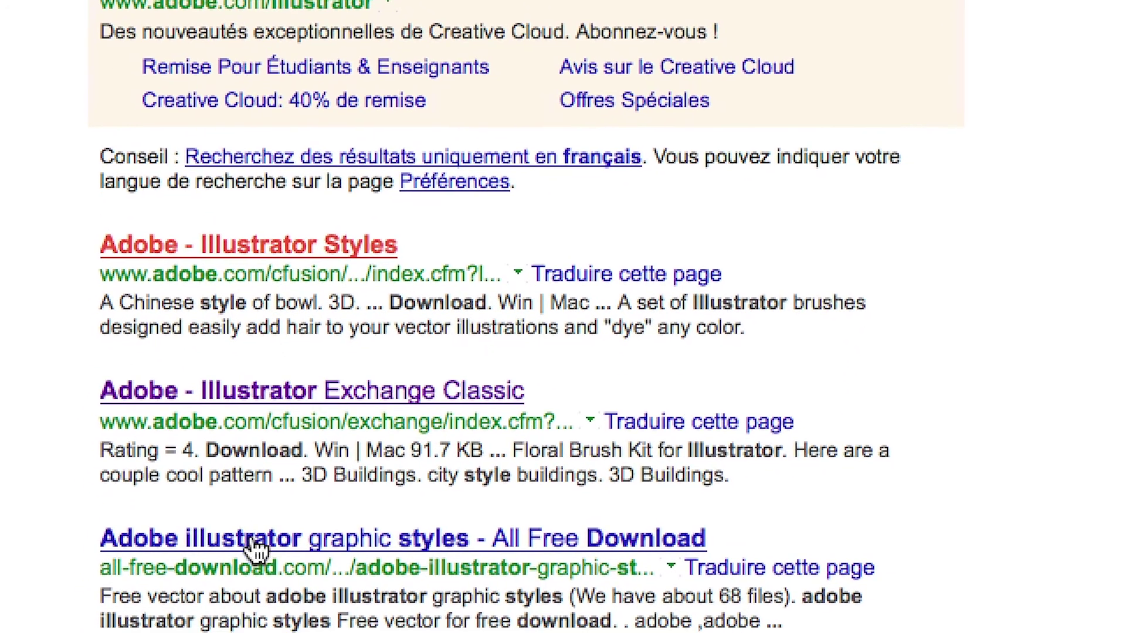
{"action": "right_click", "coordinate": [223, 538]}
{"action": "left_click", "coordinate": [281, 555]}
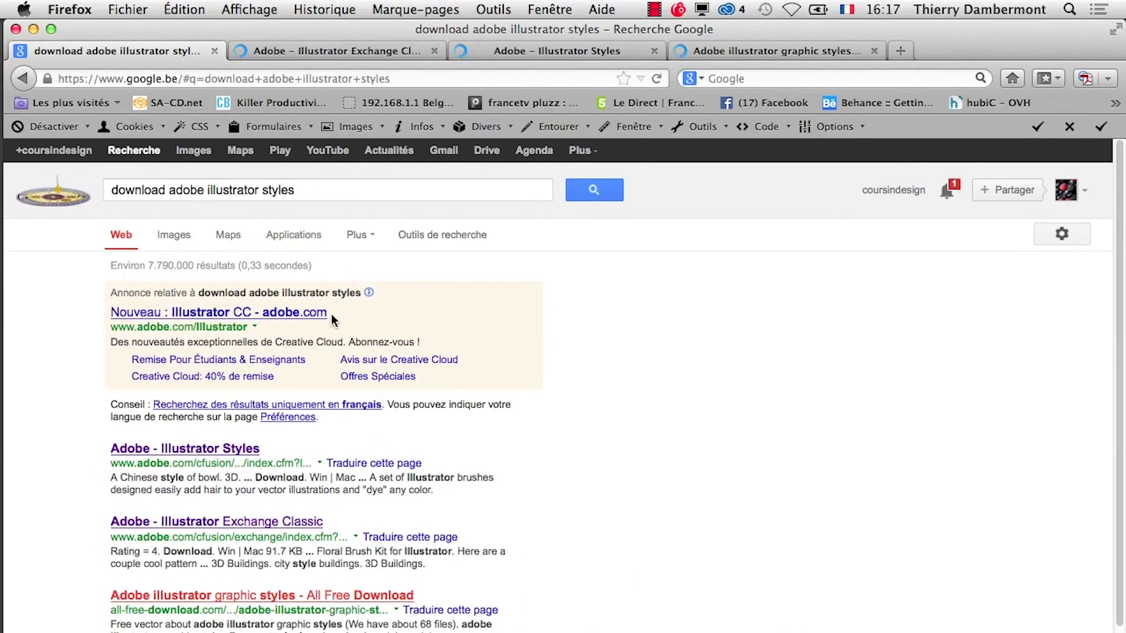
{"action": "scroll", "coordinate": [452, 610], "scroll_direction": "down", "scroll_amount": 3}
{"action": "scroll", "coordinate": [452, 609], "scroll_direction": "down", "scroll_amount": 2}
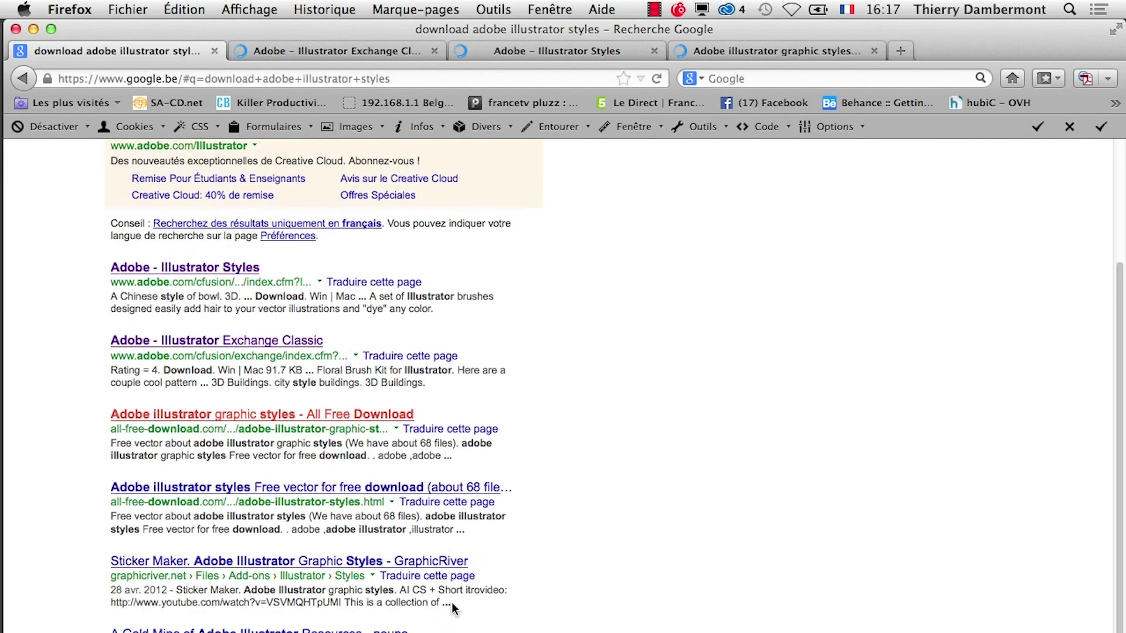
{"action": "scroll", "coordinate": [452, 607], "scroll_direction": "down", "scroll_amount": 3}
{"action": "scroll", "coordinate": [452, 607], "scroll_direction": "down", "scroll_amount": 1}
{"action": "scroll", "coordinate": [341, 358], "scroll_direction": "down", "scroll_amount": 2}
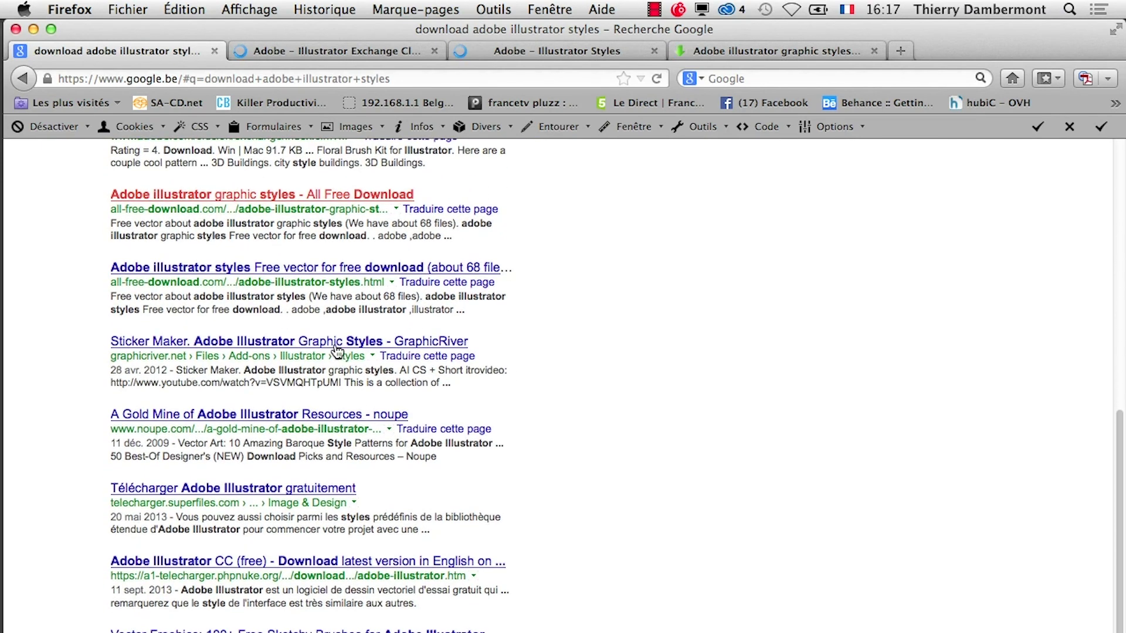
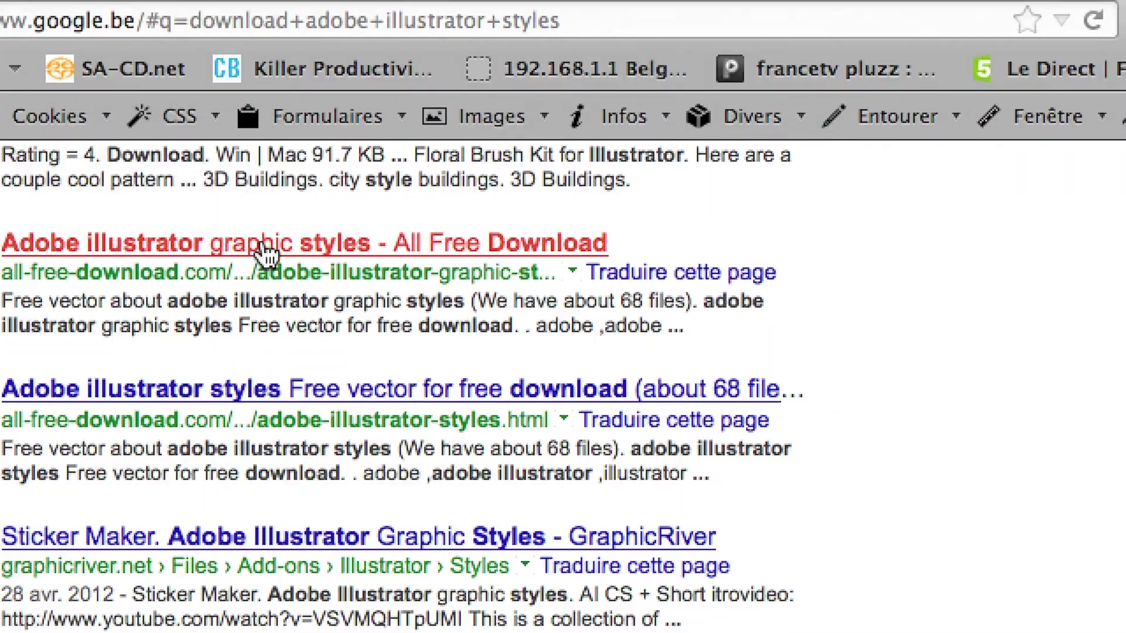
Step: Refine the Google search to 'download adobe illustrator graphic styles' using the suggestion
{"action": "scroll", "coordinate": [264, 256], "scroll_direction": "up", "scroll_amount": 2}
{"action": "scroll", "coordinate": [264, 256], "scroll_direction": "up", "scroll_amount": 4}
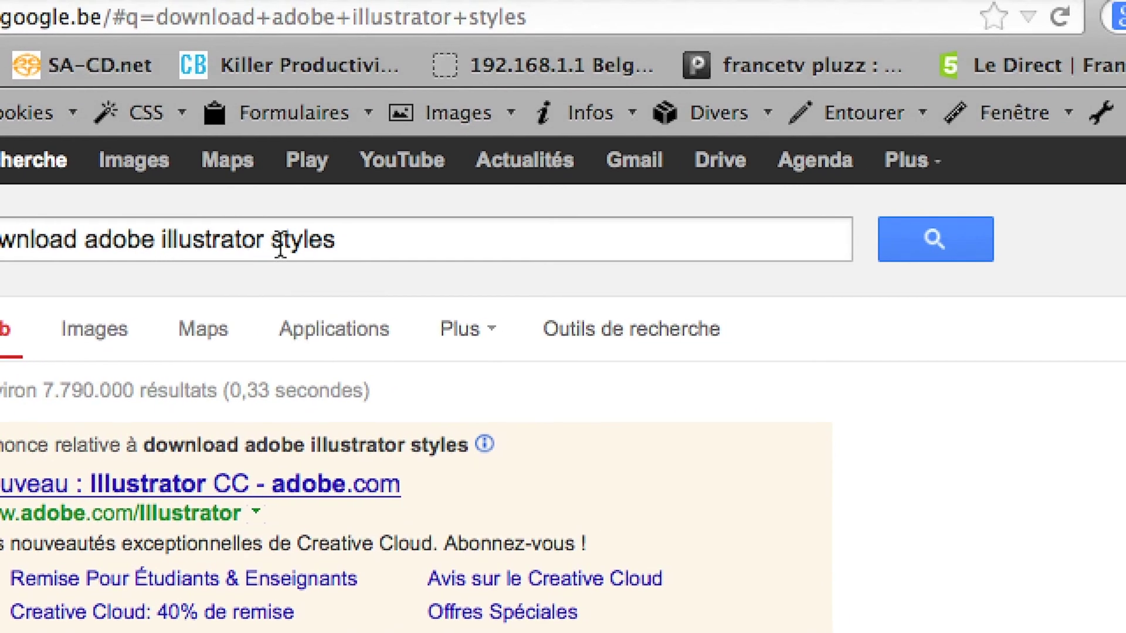
{"action": "left_click", "coordinate": [339, 230]}
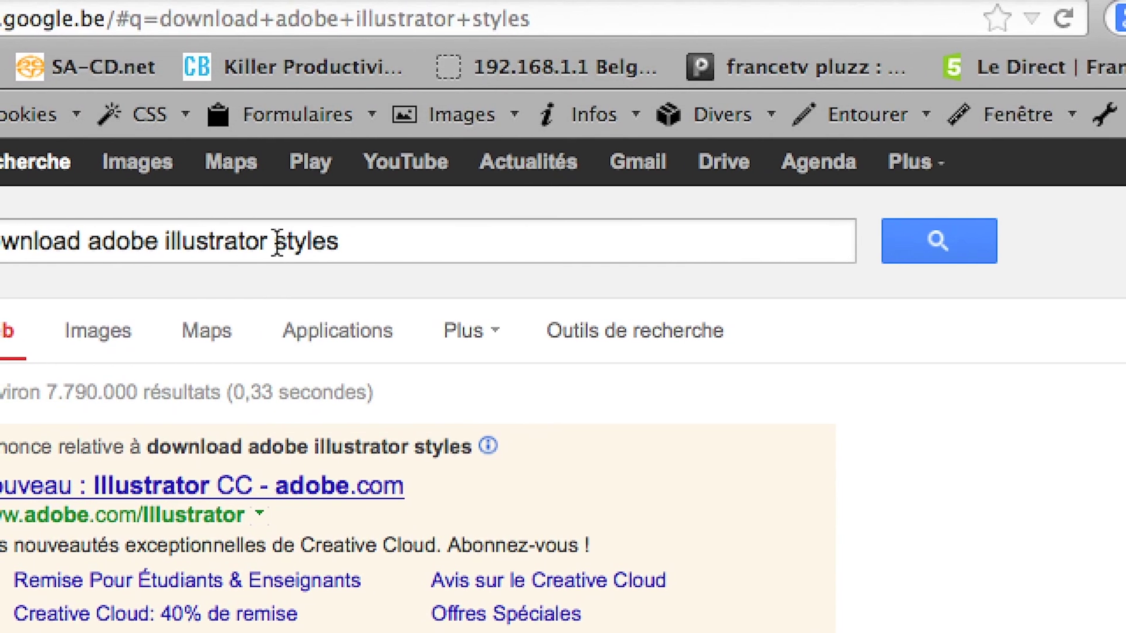
{"action": "type", "text": "gr"}
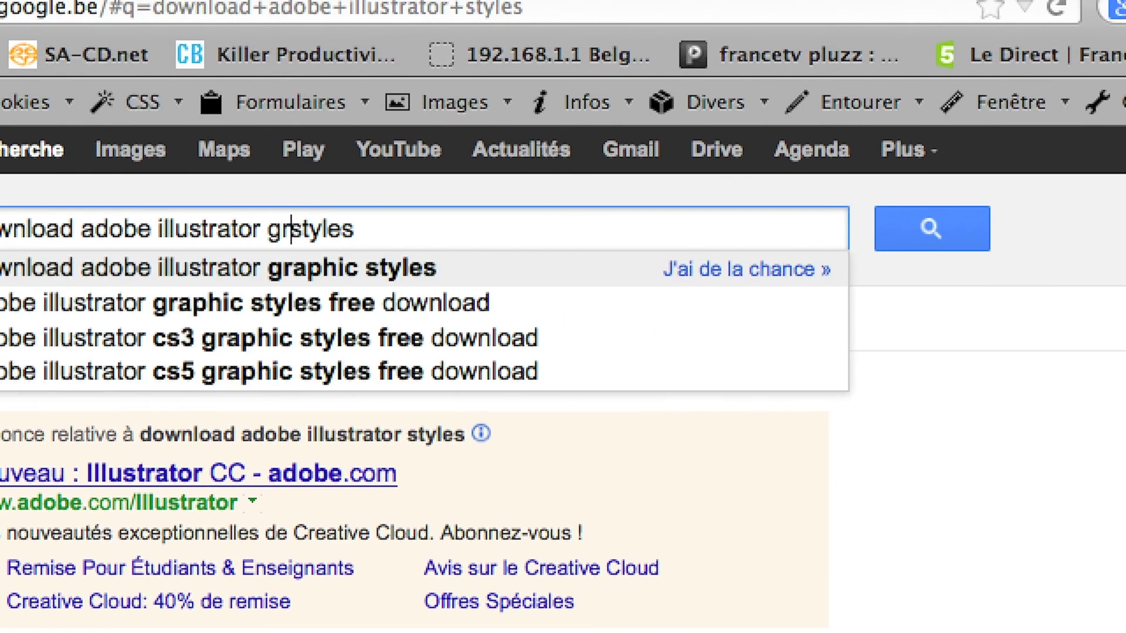
{"action": "type", "text": "aphic"}
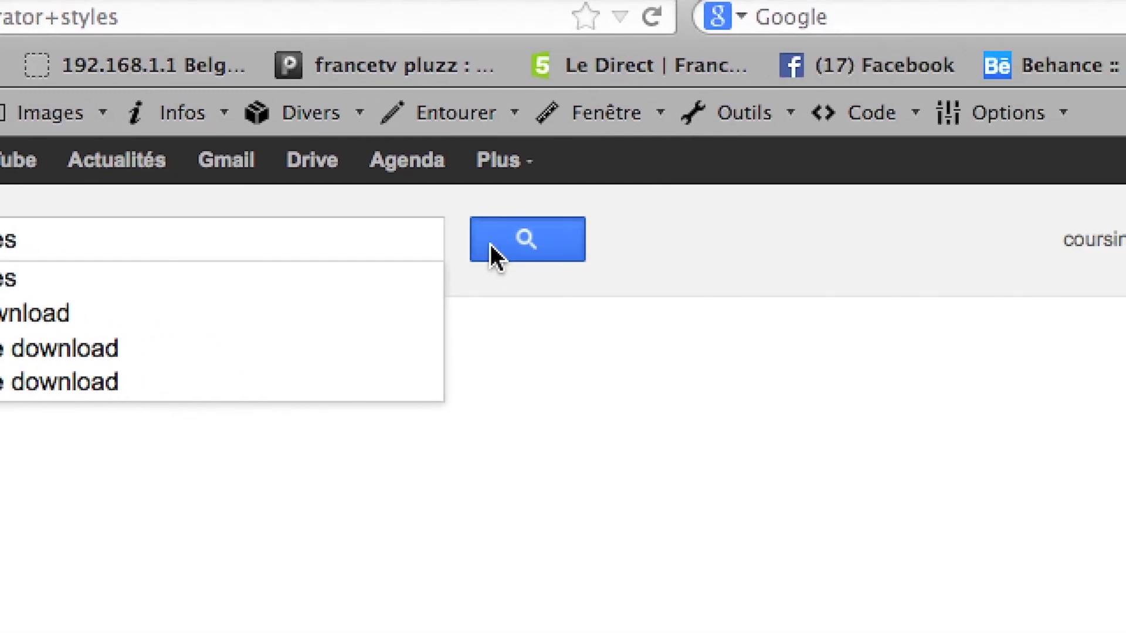
{"action": "left_click", "coordinate": [485, 245]}
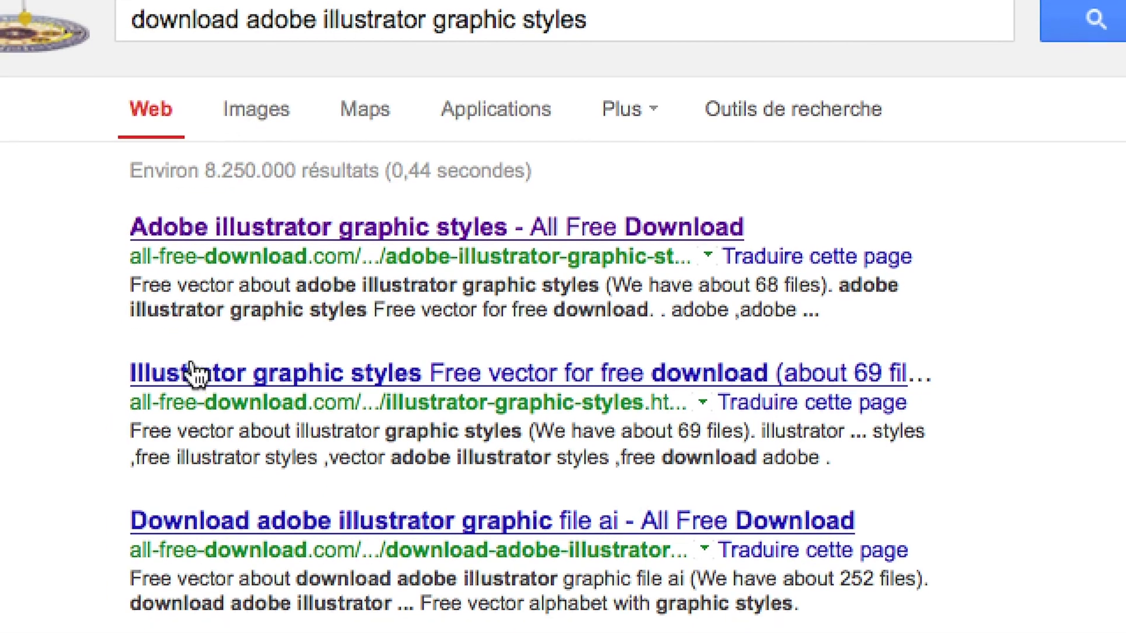
Step: Open the second result, Illustrator Exchange, in a new tab and switch to it
{"action": "right_click", "coordinate": [203, 380]}
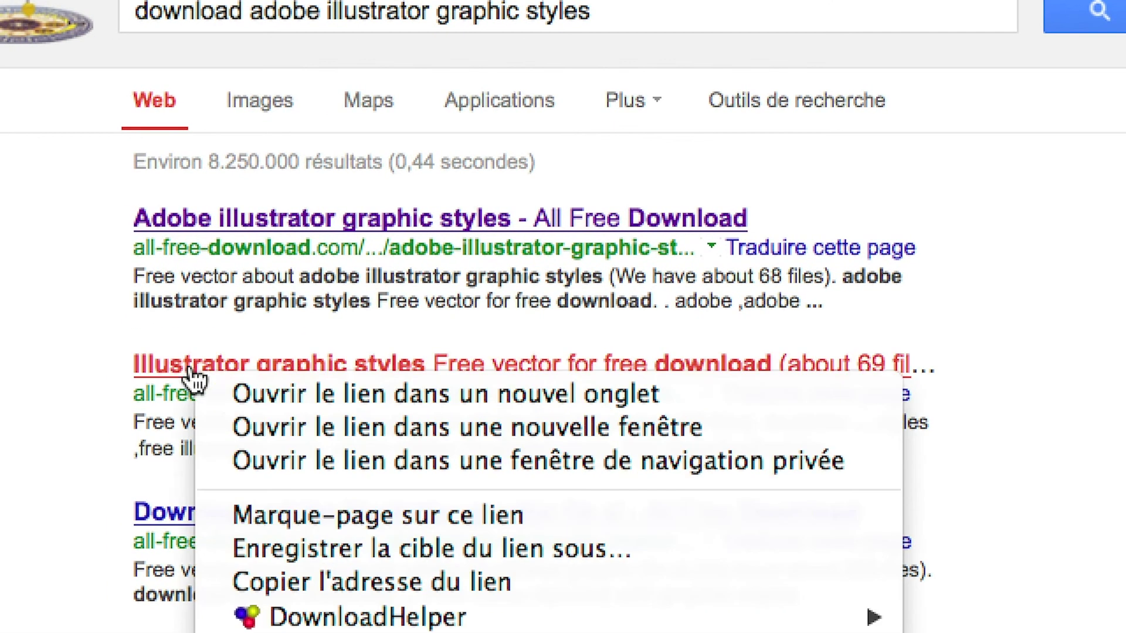
{"action": "left_click", "coordinate": [246, 440]}
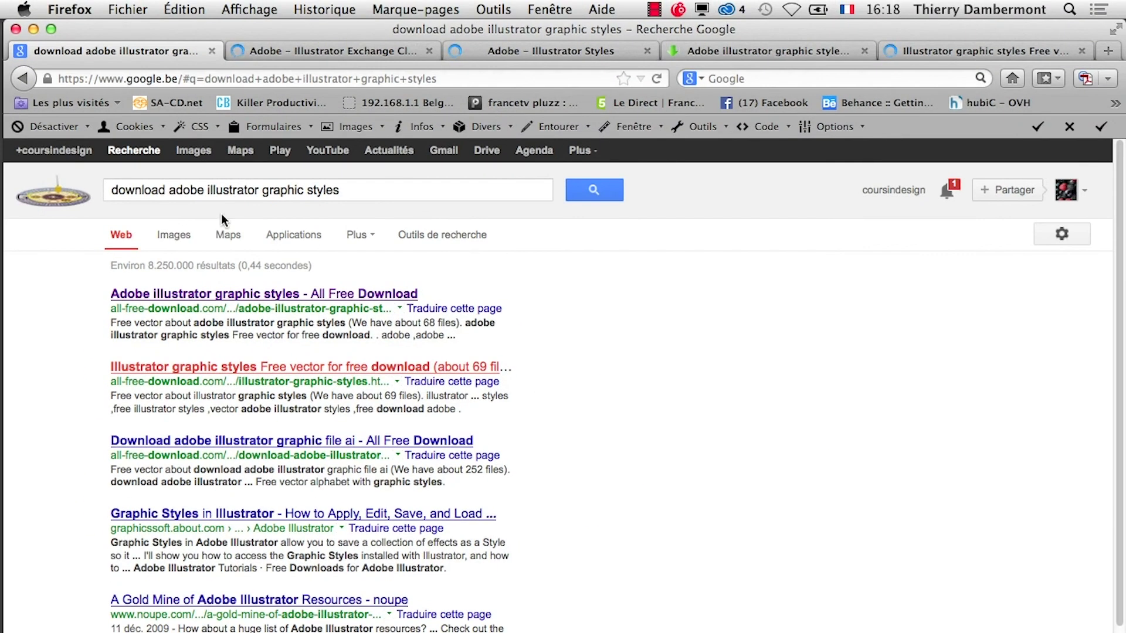
{"action": "key", "text": "ctrl+Tab"}
Step: Show the Illustrator Styles category on Adobe Exchange and browse its first listings
{"action": "scroll", "coordinate": [338, 423], "scroll_direction": "down", "scroll_amount": 3}
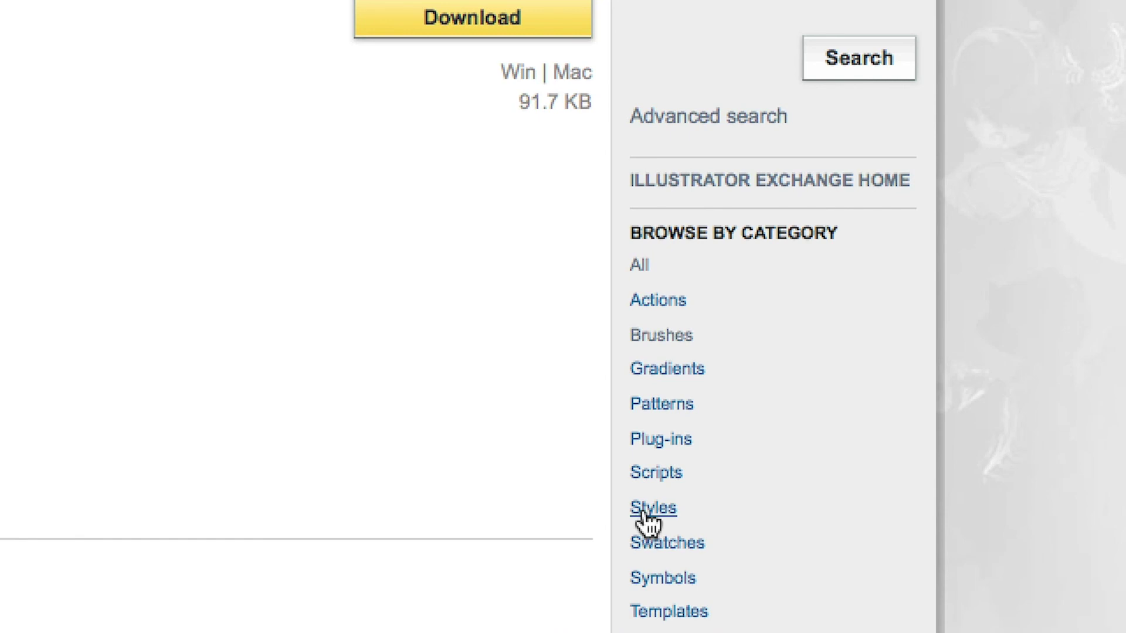
{"action": "left_click", "coordinate": [645, 514]}
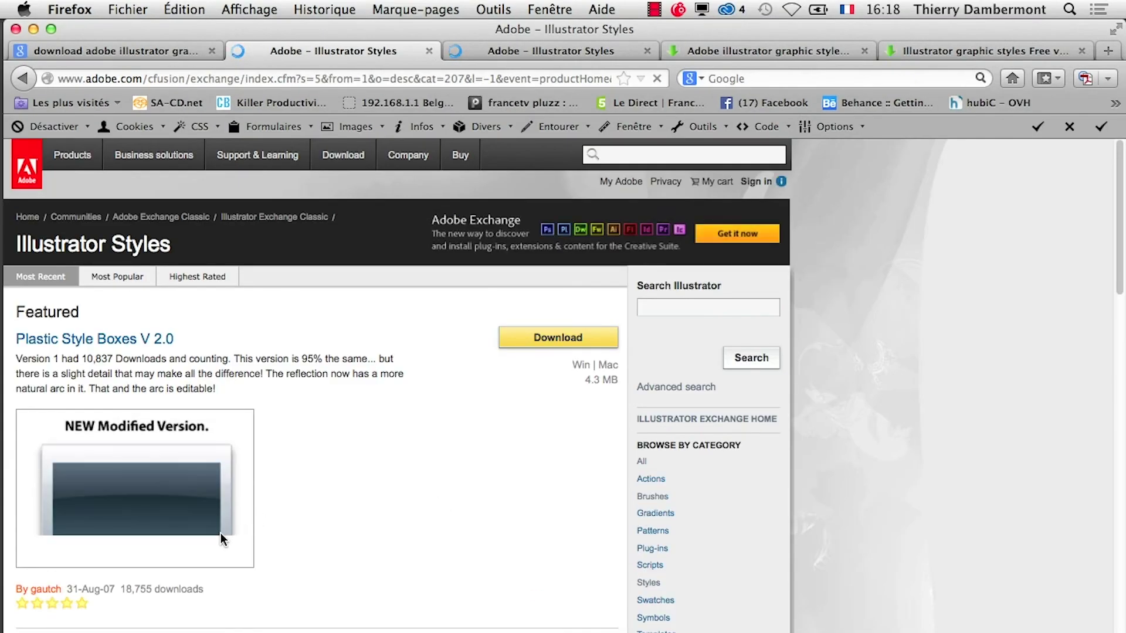
{"action": "scroll", "coordinate": [220, 532], "scroll_direction": "down", "scroll_amount": 1}
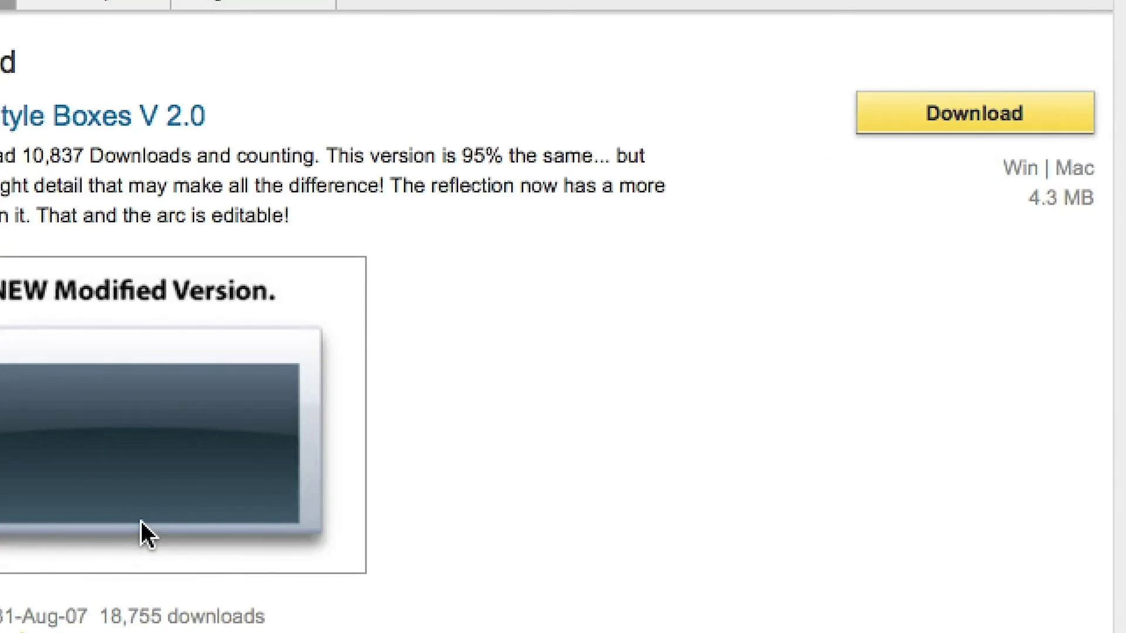
{"action": "scroll", "coordinate": [82, 543], "scroll_direction": "down", "scroll_amount": 3}
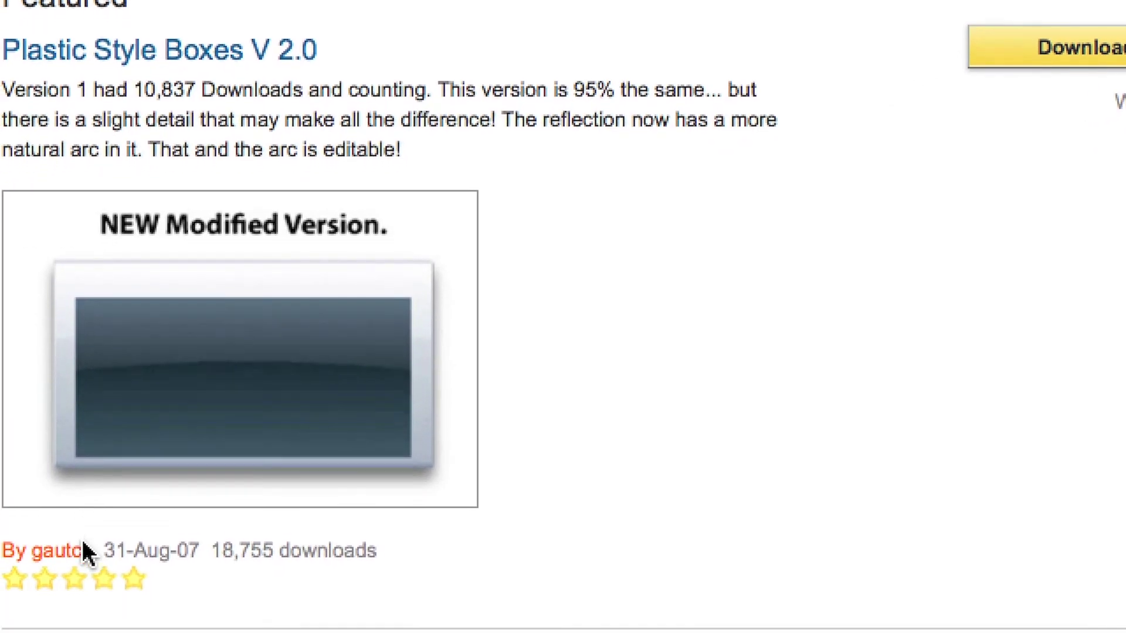
{"action": "scroll", "coordinate": [73, 516], "scroll_direction": "up", "scroll_amount": 3}
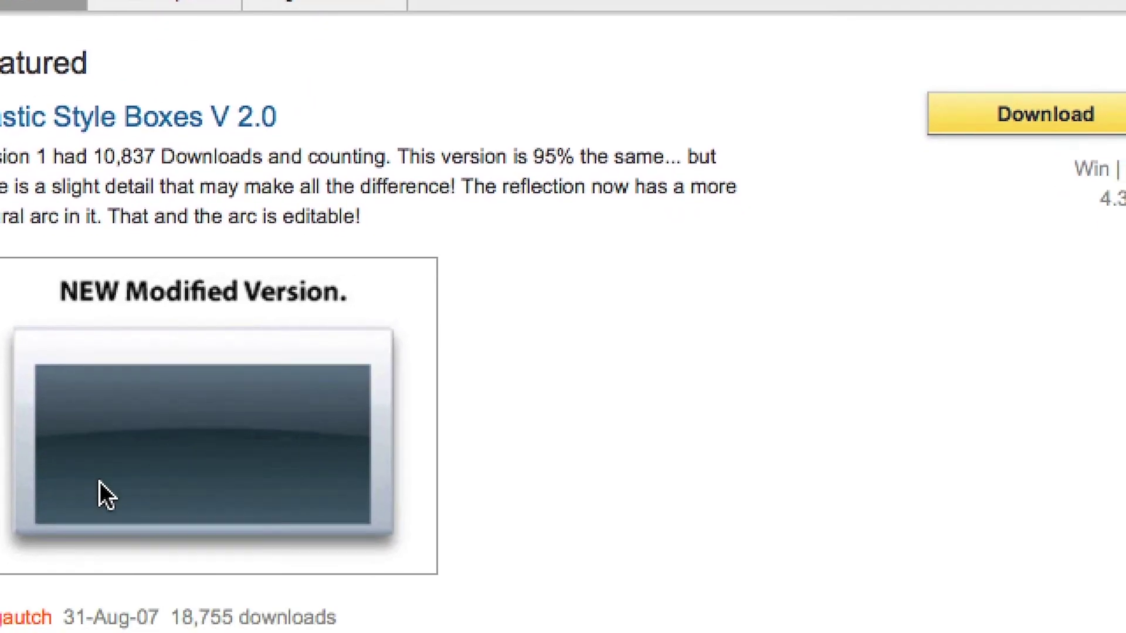
{"action": "scroll", "coordinate": [88, 513], "scroll_direction": "down", "scroll_amount": 3}
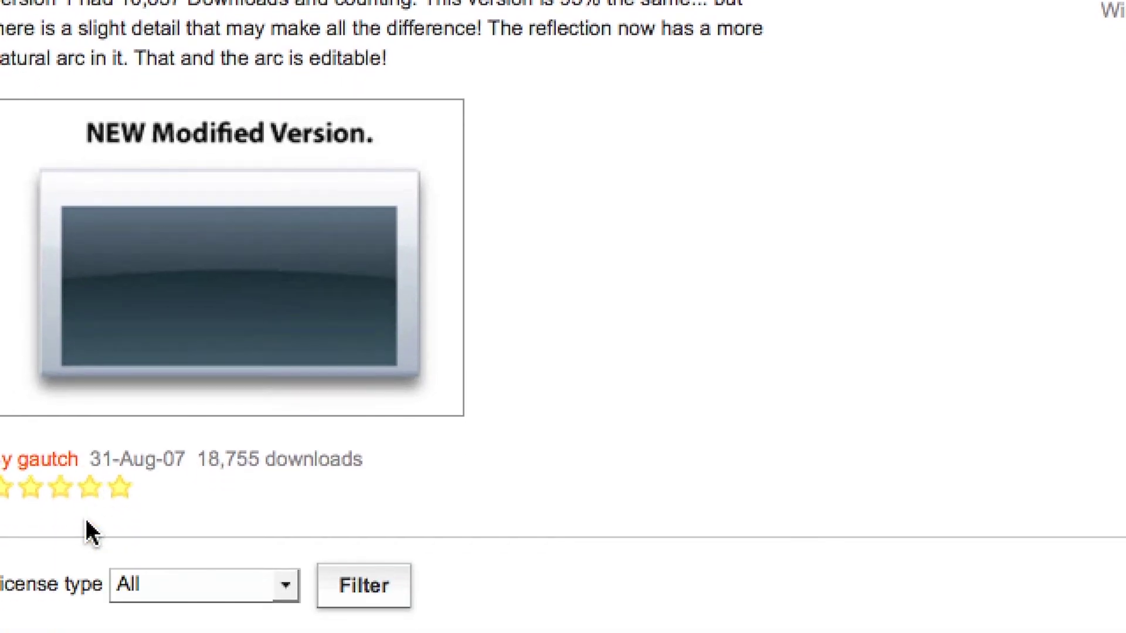
{"action": "scroll", "coordinate": [88, 531], "scroll_direction": "down", "scroll_amount": 5}
{"action": "scroll", "coordinate": [68, 535], "scroll_direction": "down", "scroll_amount": 5}
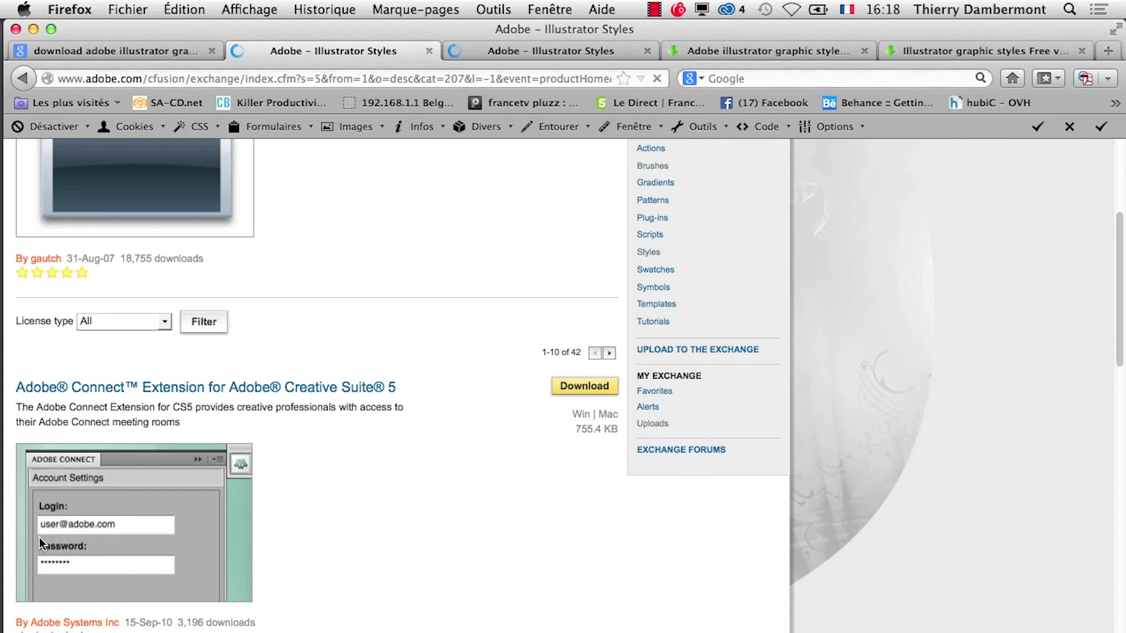
{"action": "scroll", "coordinate": [36, 546], "scroll_direction": "down", "scroll_amount": 5}
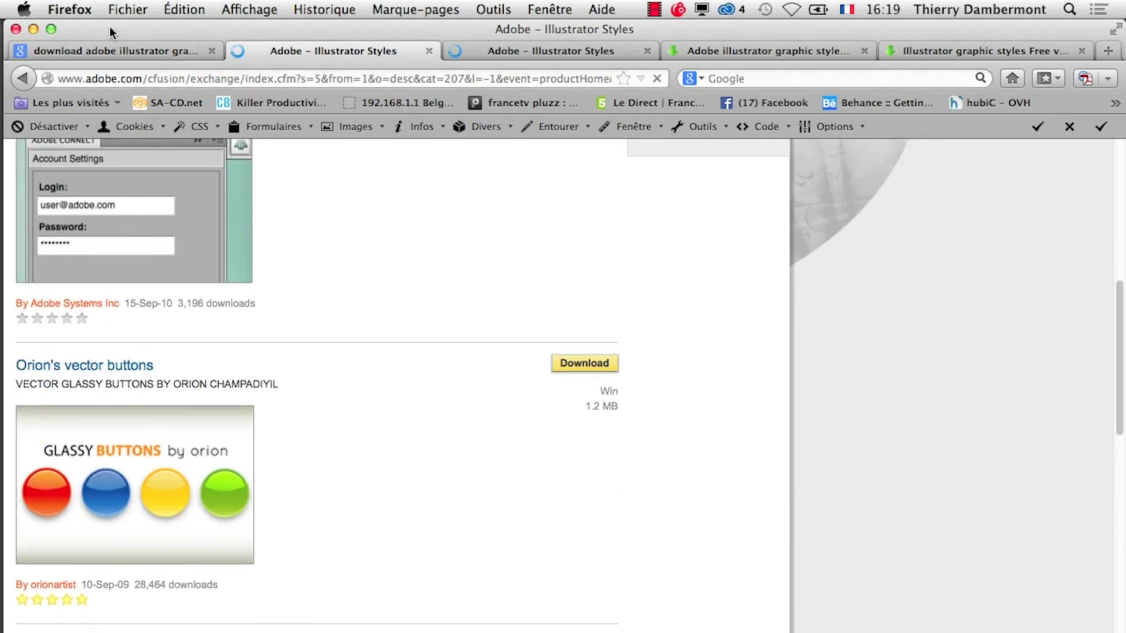
Step: Scroll through the remaining Illustrator Styles listings, ending on the All-free-download.com tab
{"action": "left_click_drag", "start_coordinate": [110, 28], "coordinate": [213, 27]}
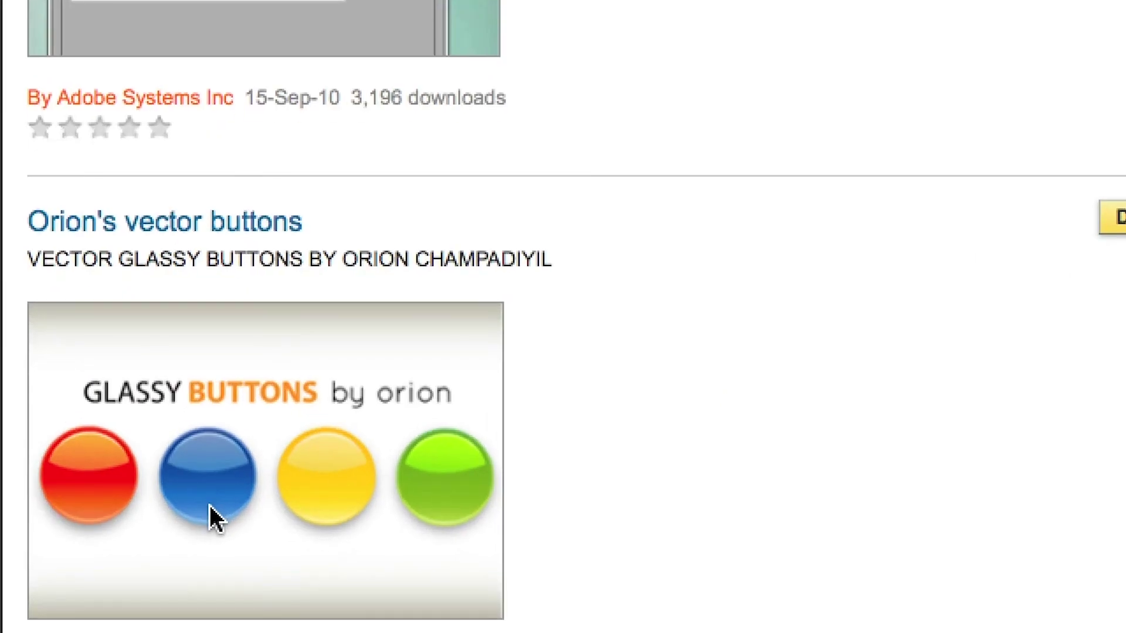
{"action": "scroll", "coordinate": [209, 506], "scroll_direction": "down", "scroll_amount": 5}
{"action": "scroll", "coordinate": [210, 506], "scroll_direction": "down", "scroll_amount": 4}
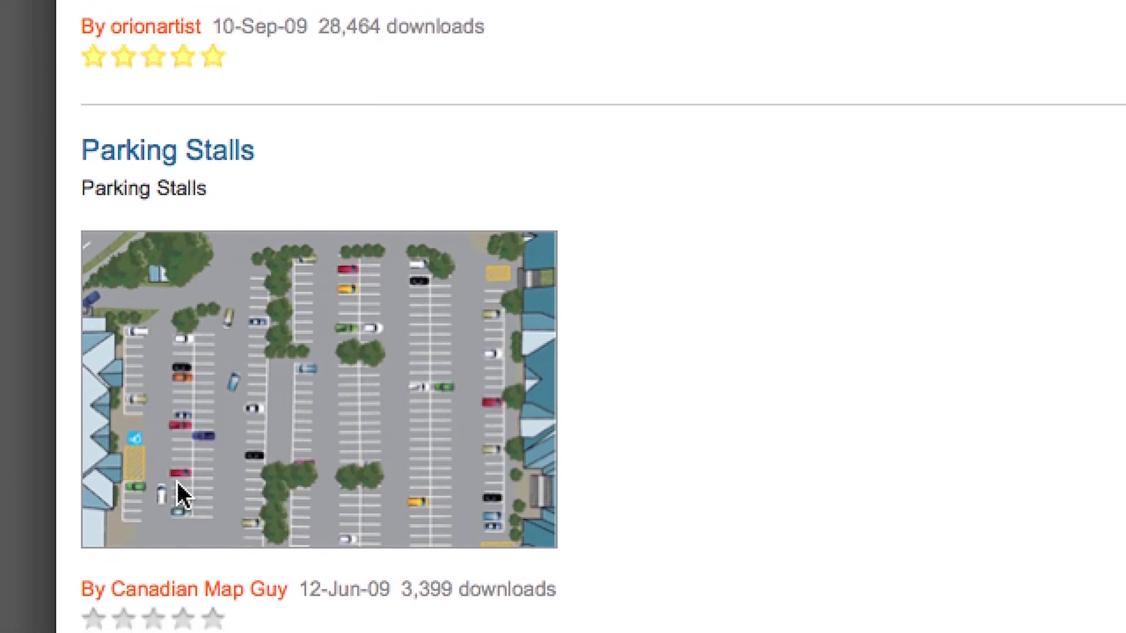
{"action": "scroll", "coordinate": [177, 478], "scroll_direction": "down", "scroll_amount": 1}
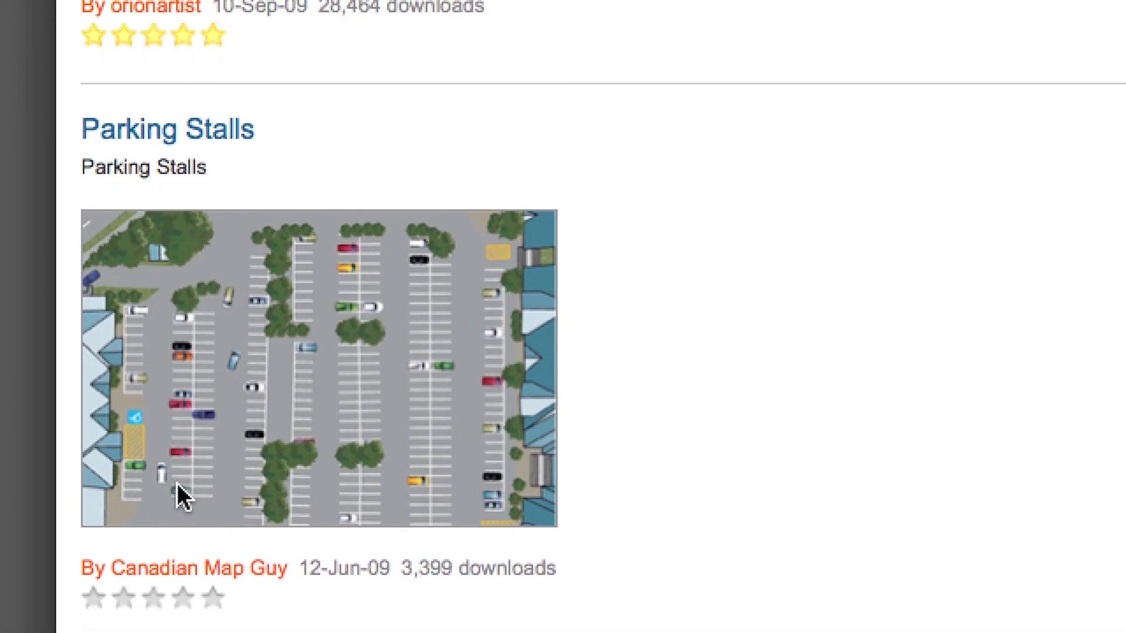
{"action": "scroll", "coordinate": [177, 483], "scroll_direction": "down", "scroll_amount": 1}
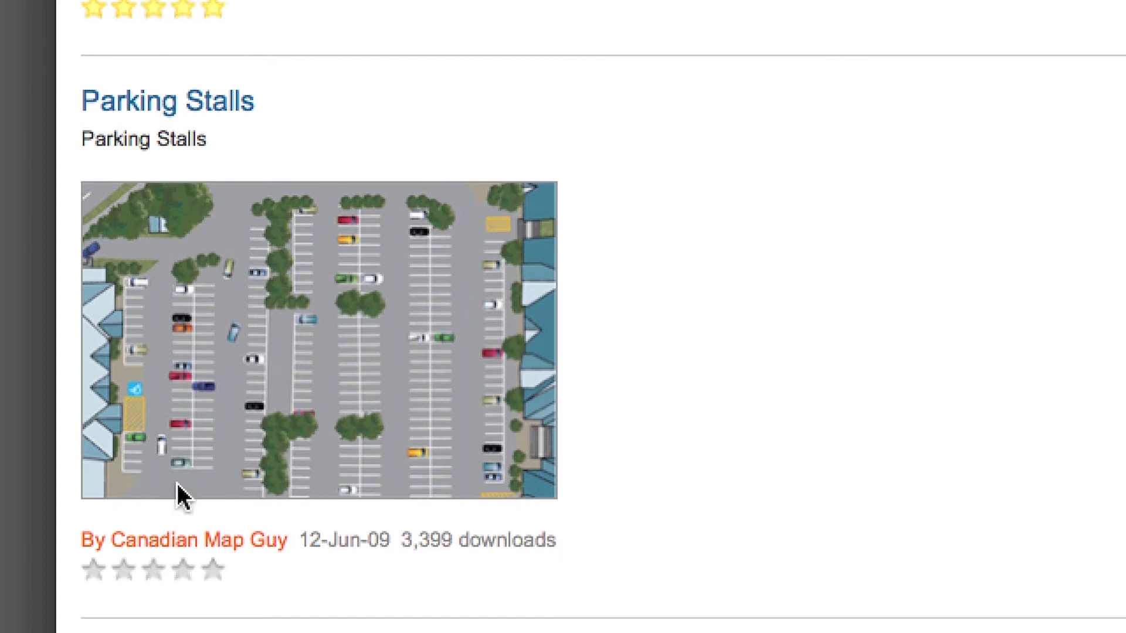
{"action": "scroll", "coordinate": [177, 483], "scroll_direction": "down", "scroll_amount": 3}
{"action": "scroll", "coordinate": [177, 484], "scroll_direction": "down", "scroll_amount": 5}
{"action": "scroll", "coordinate": [178, 487], "scroll_direction": "down", "scroll_amount": 5}
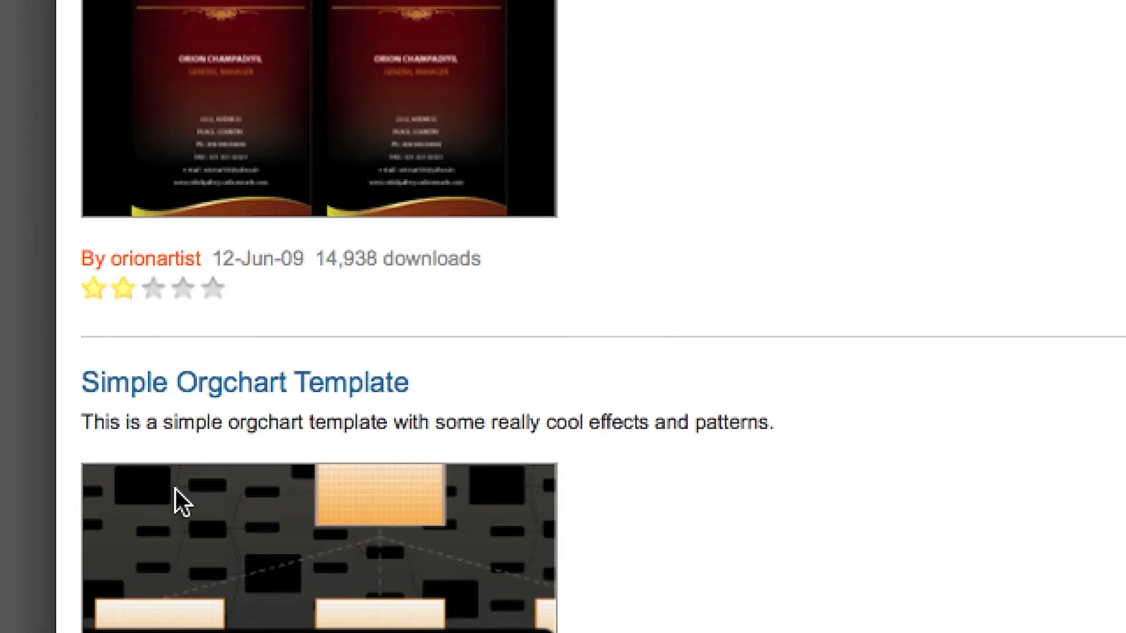
{"action": "scroll", "coordinate": [175, 488], "scroll_direction": "down", "scroll_amount": 2}
{"action": "scroll", "coordinate": [175, 489], "scroll_direction": "down", "scroll_amount": 2}
{"action": "scroll", "coordinate": [174, 491], "scroll_direction": "down", "scroll_amount": 6}
{"action": "scroll", "coordinate": [173, 502], "scroll_direction": "down", "scroll_amount": 5}
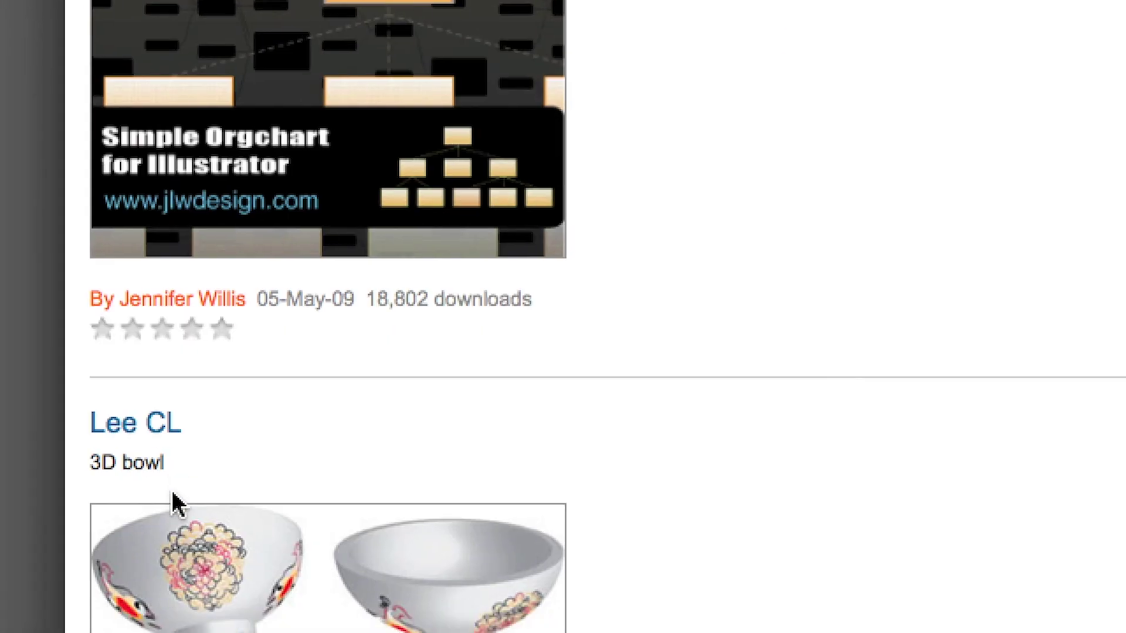
{"action": "scroll", "coordinate": [173, 502], "scroll_direction": "down", "scroll_amount": 3}
{"action": "scroll", "coordinate": [173, 502], "scroll_direction": "down", "scroll_amount": 5}
{"action": "scroll", "coordinate": [173, 505], "scroll_direction": "down", "scroll_amount": 6}
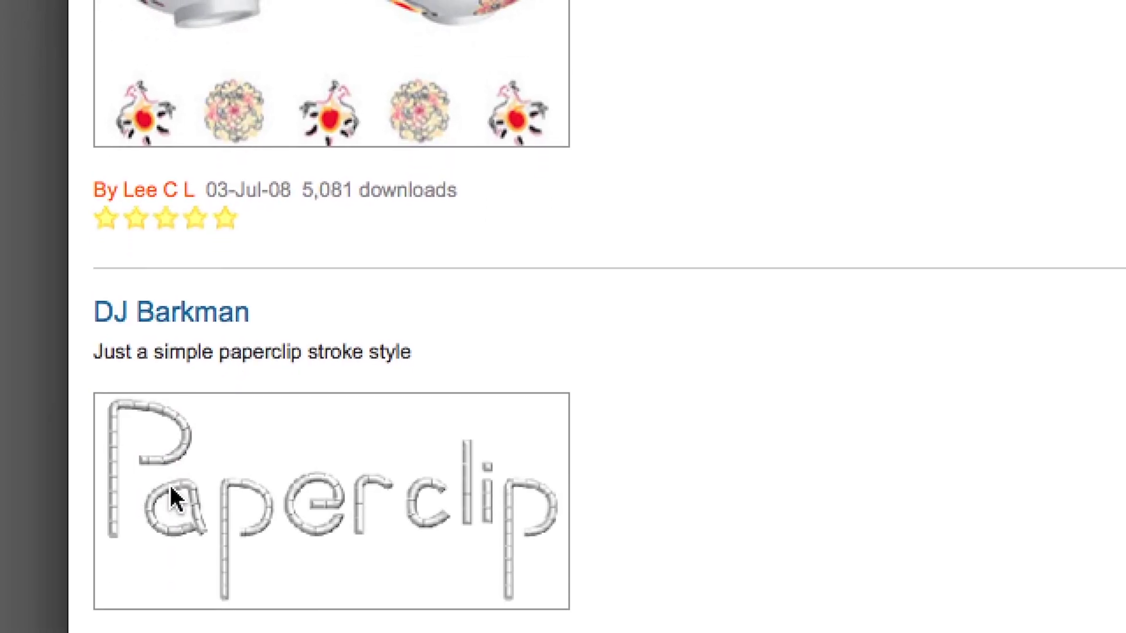
{"action": "scroll", "coordinate": [170, 495], "scroll_direction": "down", "scroll_amount": 4}
{"action": "scroll", "coordinate": [170, 495], "scroll_direction": "down", "scroll_amount": 6}
{"action": "scroll", "coordinate": [171, 498], "scroll_direction": "down", "scroll_amount": 6}
{"action": "scroll", "coordinate": [174, 499], "scroll_direction": "down", "scroll_amount": 5}
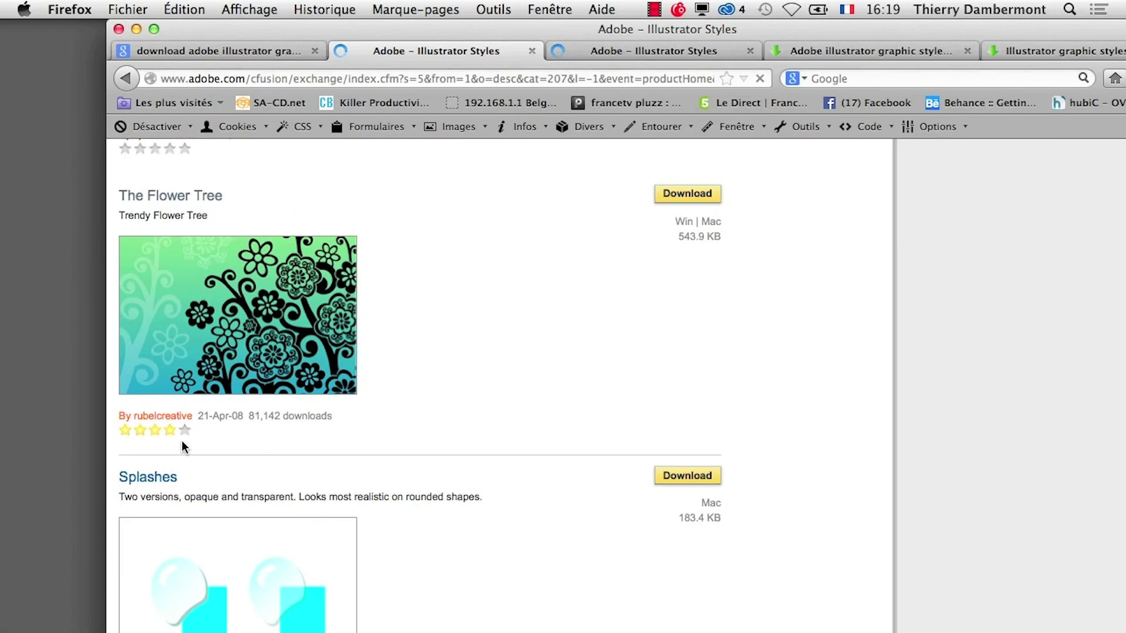
{"action": "key", "text": "ctrl+Tab"}
{"action": "key", "text": "ctrl+Tab"}
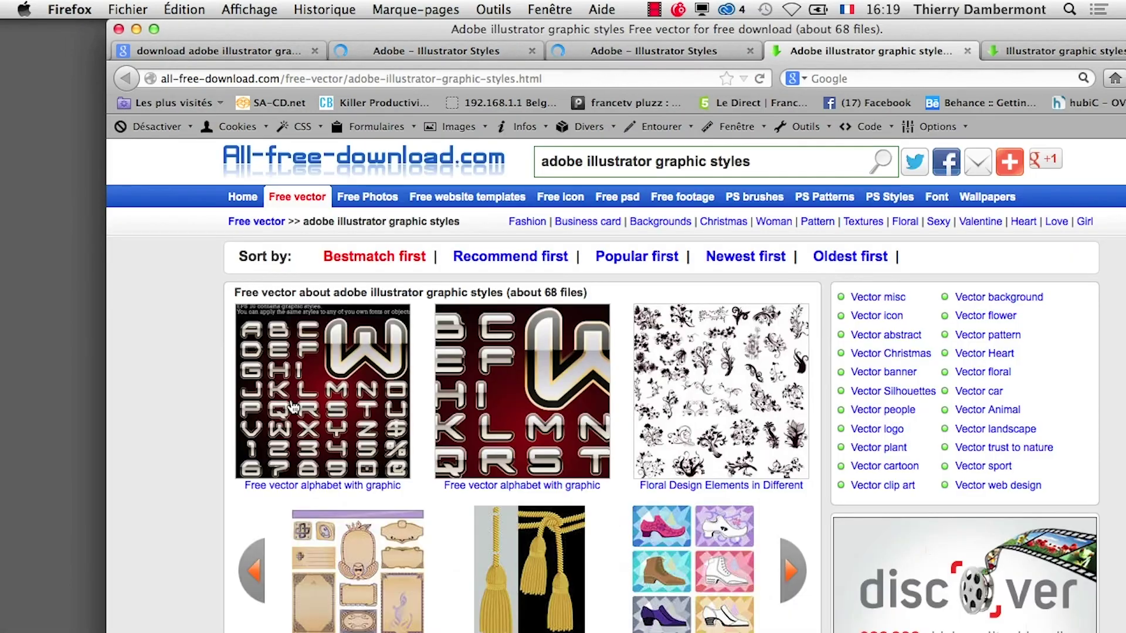
Step: Scroll through the All-free-download.com page of about 68 graphic style files
{"action": "scroll", "coordinate": [575, 448], "scroll_direction": "down", "scroll_amount": 5}
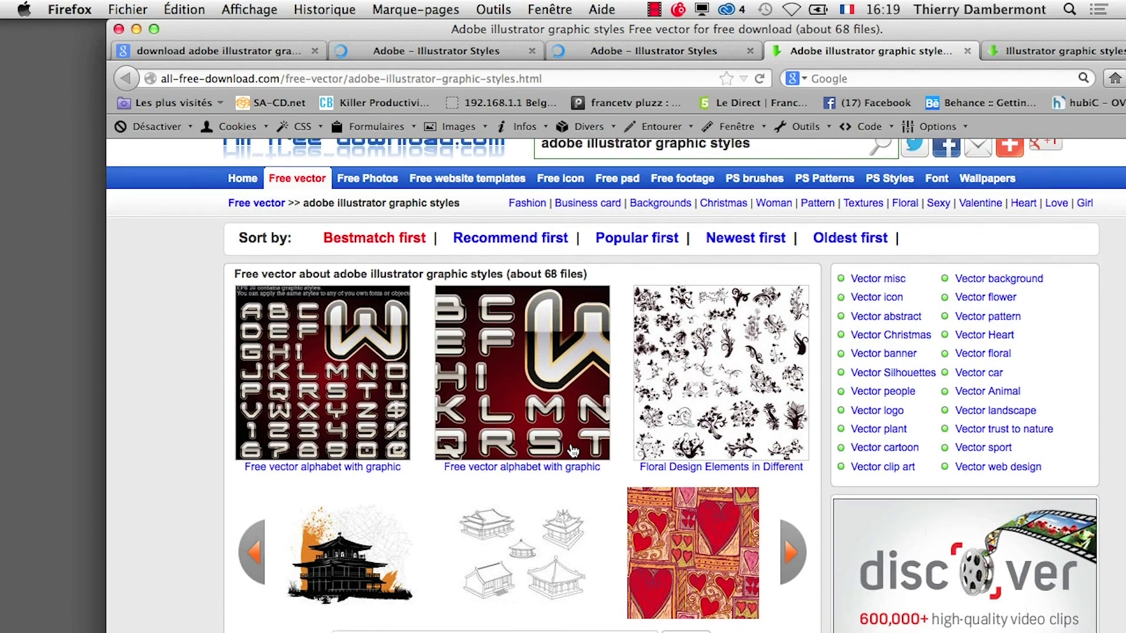
{"action": "scroll", "coordinate": [572, 451], "scroll_direction": "down", "scroll_amount": 3}
{"action": "scroll", "coordinate": [571, 450], "scroll_direction": "down", "scroll_amount": 1}
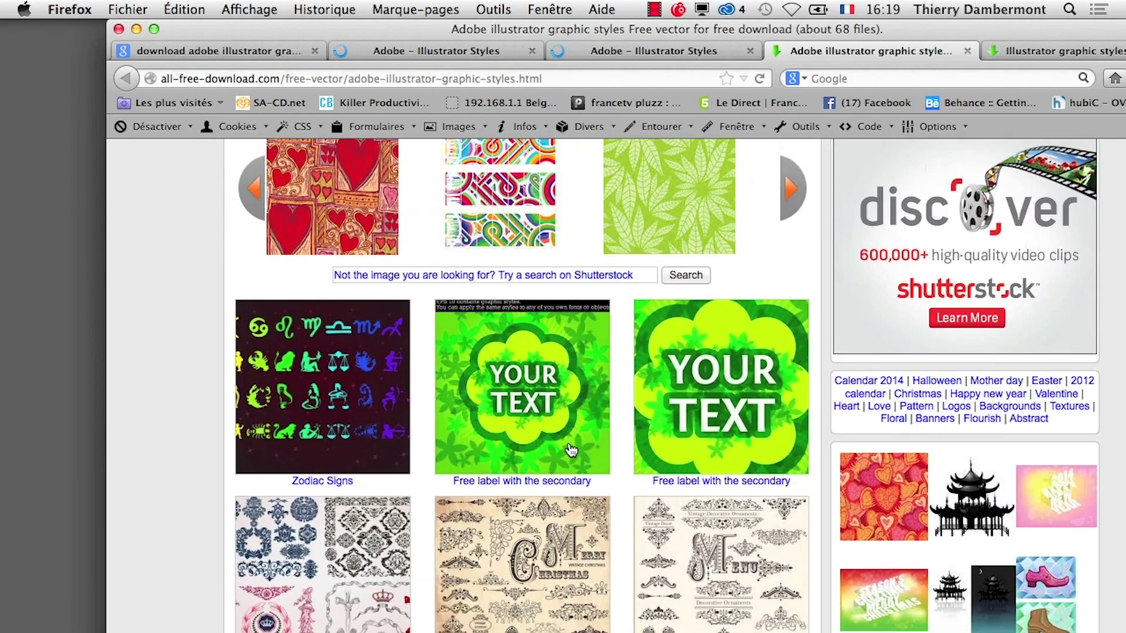
{"action": "scroll", "coordinate": [572, 450], "scroll_direction": "down", "scroll_amount": 3}
{"action": "scroll", "coordinate": [570, 449], "scroll_direction": "down", "scroll_amount": 3}
{"action": "scroll", "coordinate": [569, 449], "scroll_direction": "down", "scroll_amount": 1}
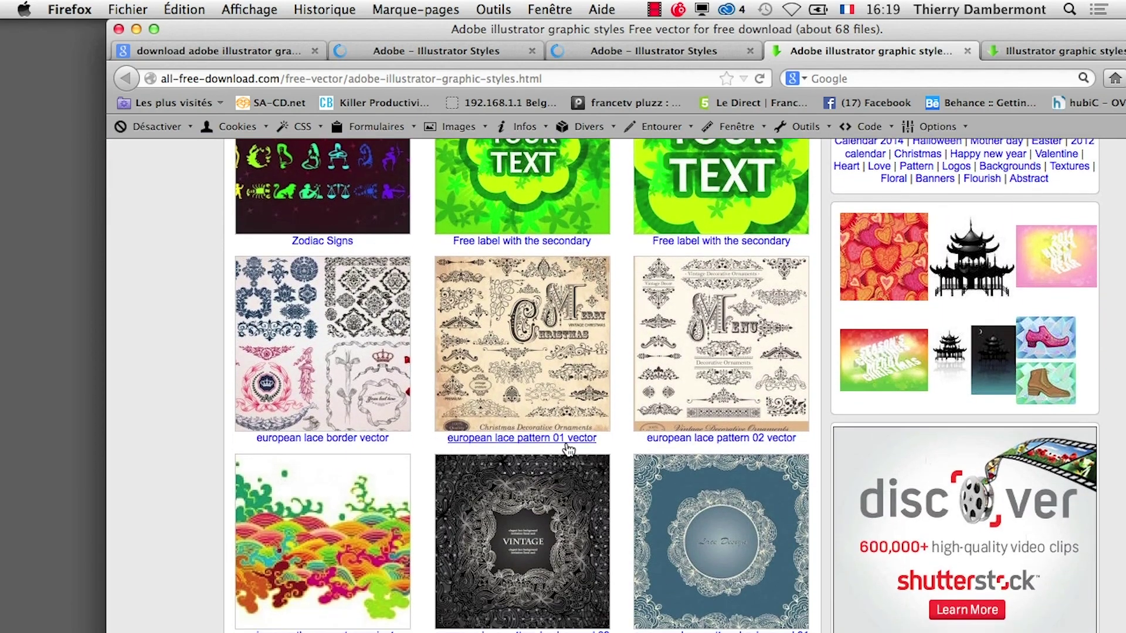
{"action": "scroll", "coordinate": [567, 450], "scroll_direction": "down", "scroll_amount": 1}
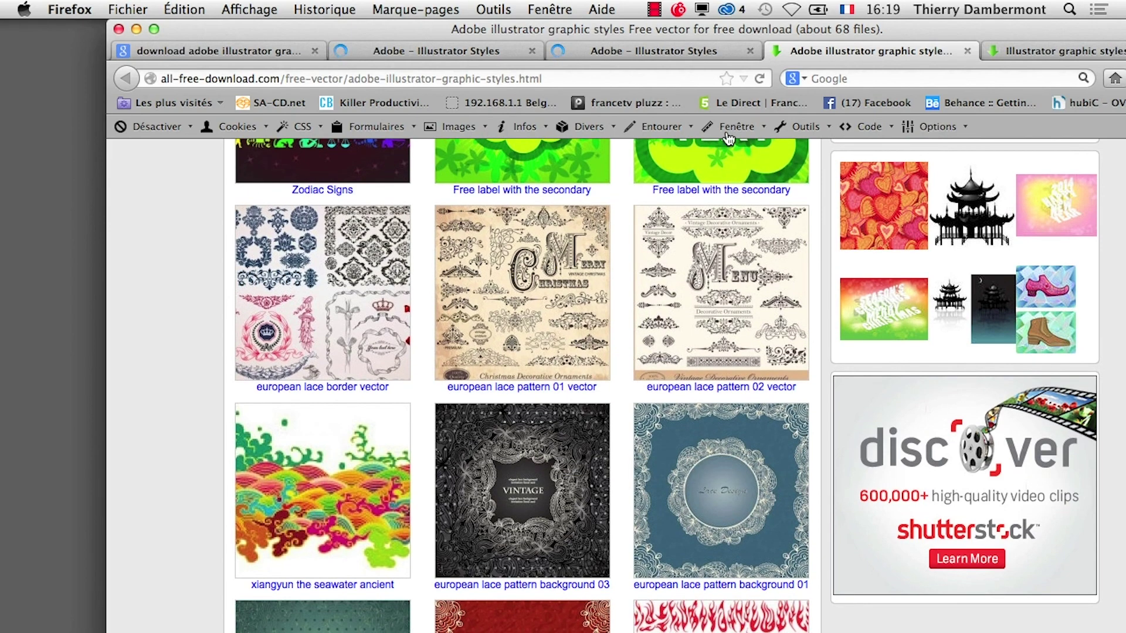
Step: Browse the next All-free-download.com tab's 70 illustrator graphic styles down to the page list
{"action": "key", "text": "ctrl+Tab"}
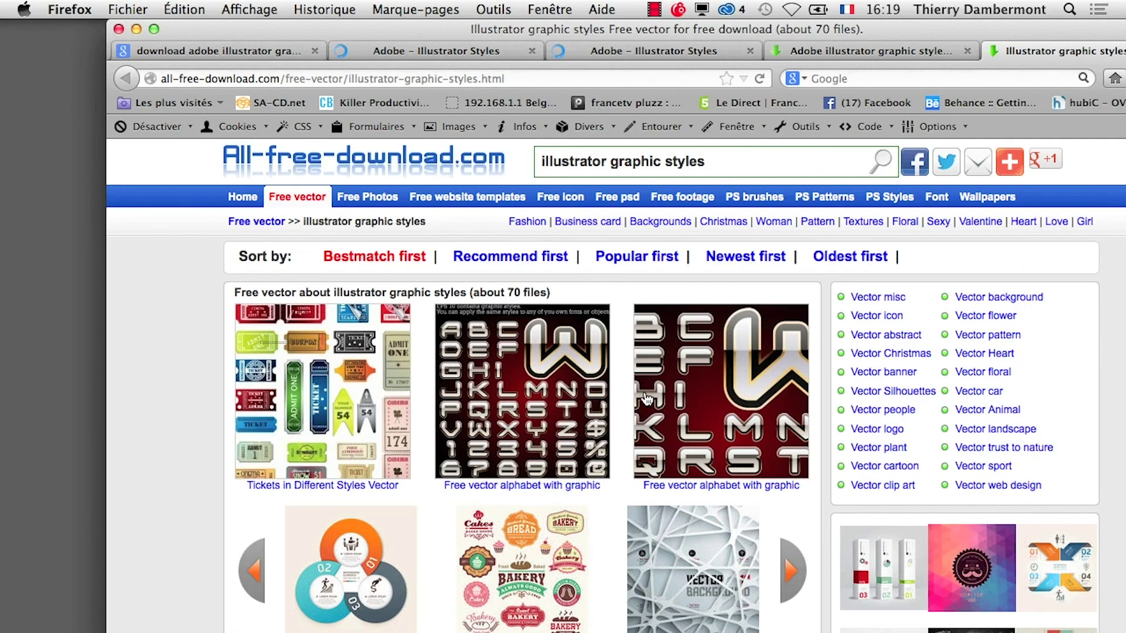
{"action": "scroll", "coordinate": [647, 399], "scroll_direction": "down", "scroll_amount": 3}
{"action": "scroll", "coordinate": [645, 399], "scroll_direction": "down", "scroll_amount": 2}
{"action": "scroll", "coordinate": [644, 401], "scroll_direction": "down", "scroll_amount": 1}
{"action": "scroll", "coordinate": [644, 403], "scroll_direction": "down", "scroll_amount": 1}
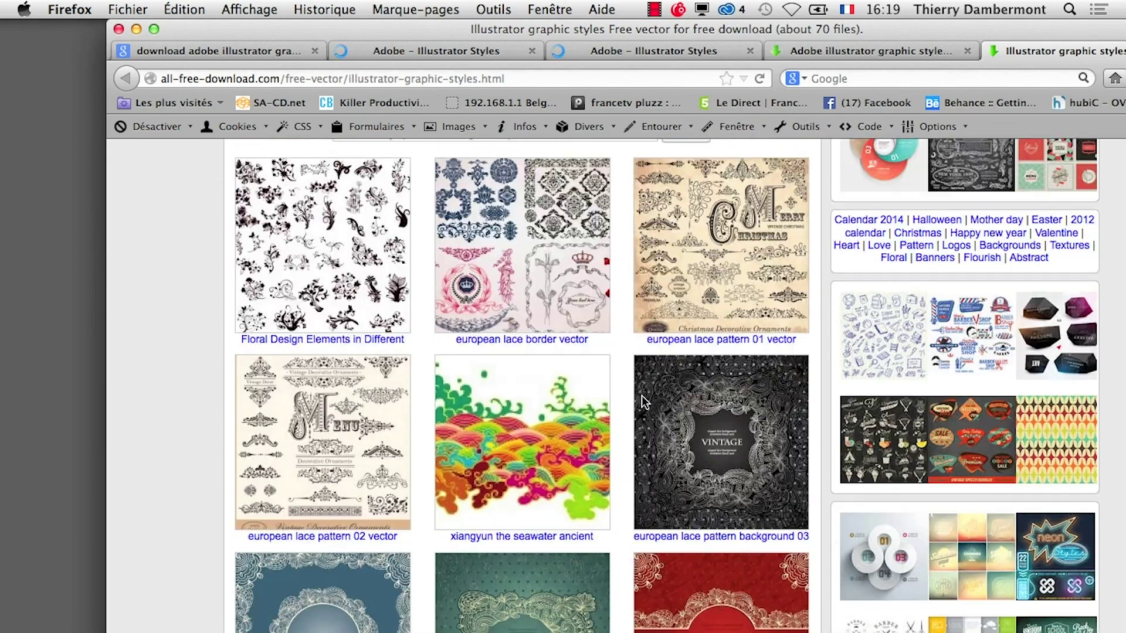
{"action": "scroll", "coordinate": [642, 395], "scroll_direction": "down", "scroll_amount": 5}
{"action": "scroll", "coordinate": [639, 388], "scroll_direction": "down", "scroll_amount": 2}
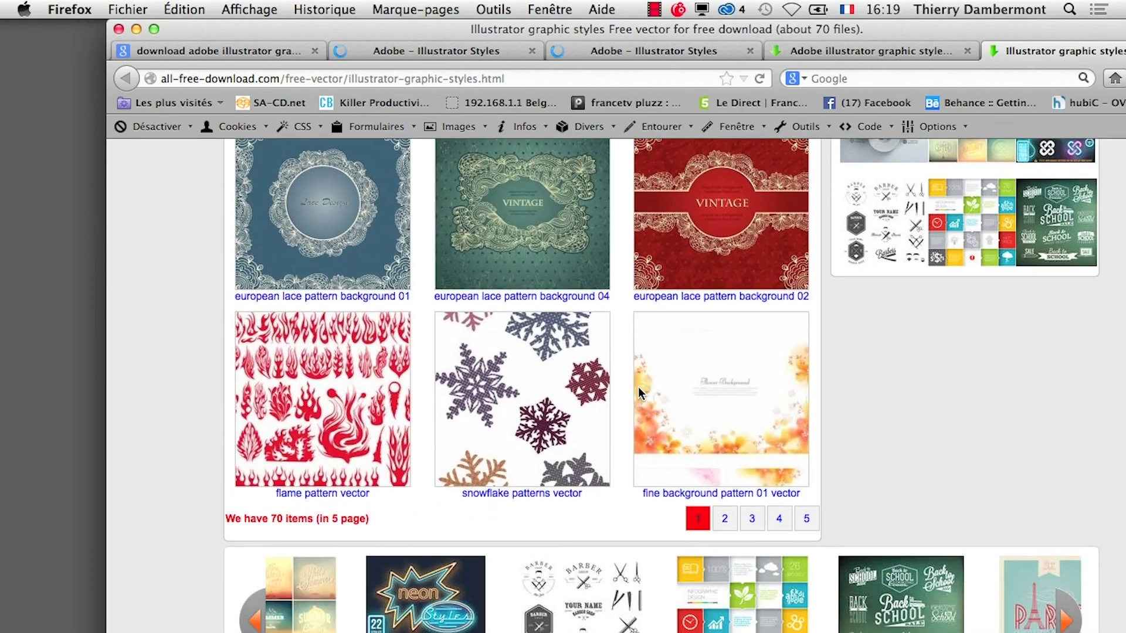
{"action": "scroll", "coordinate": [631, 389], "scroll_direction": "down", "scroll_amount": 1}
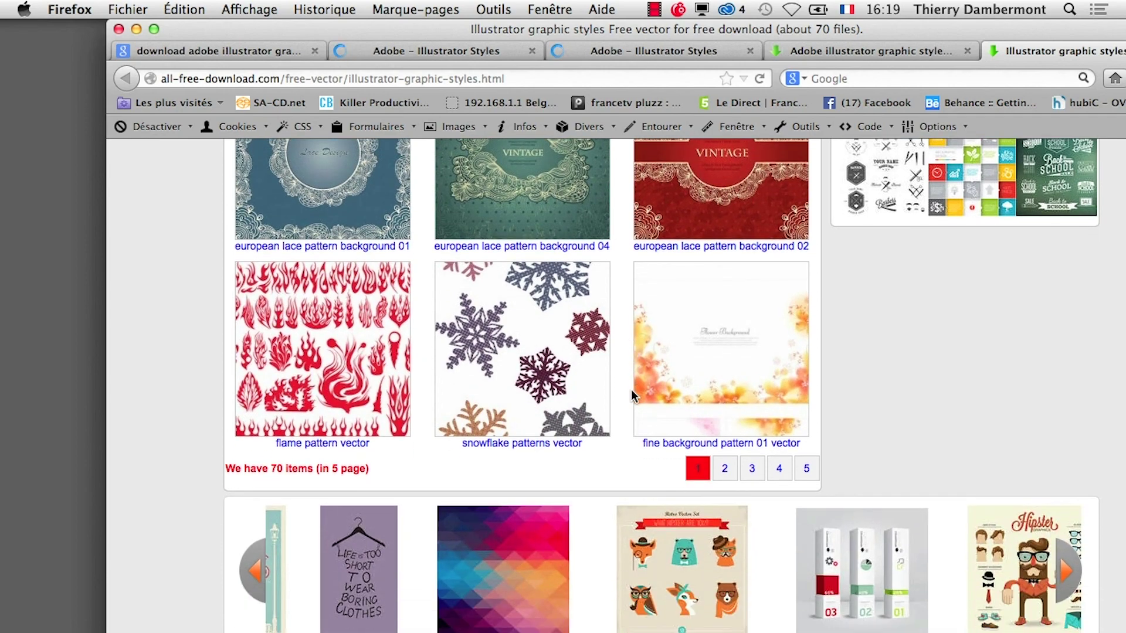
{"action": "left_click_drag", "start_coordinate": [748, 37], "coordinate": [580, 38]}
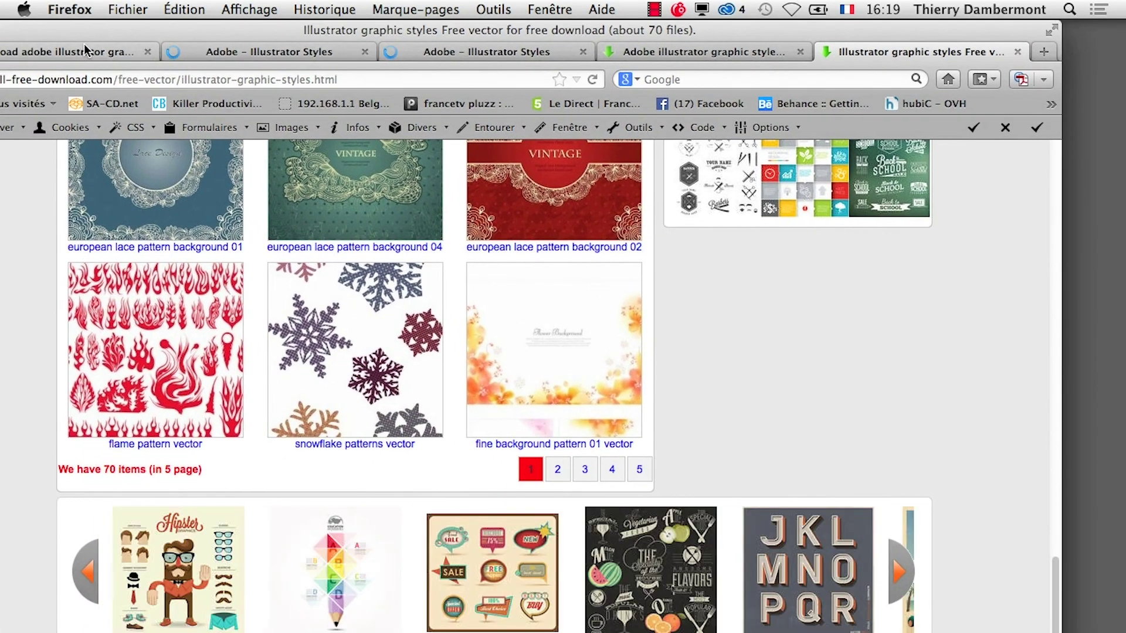
Step: Open the noupe Gold Mine article from the Google results in a new tab and glance at it
{"action": "left_click", "coordinate": [84, 48]}
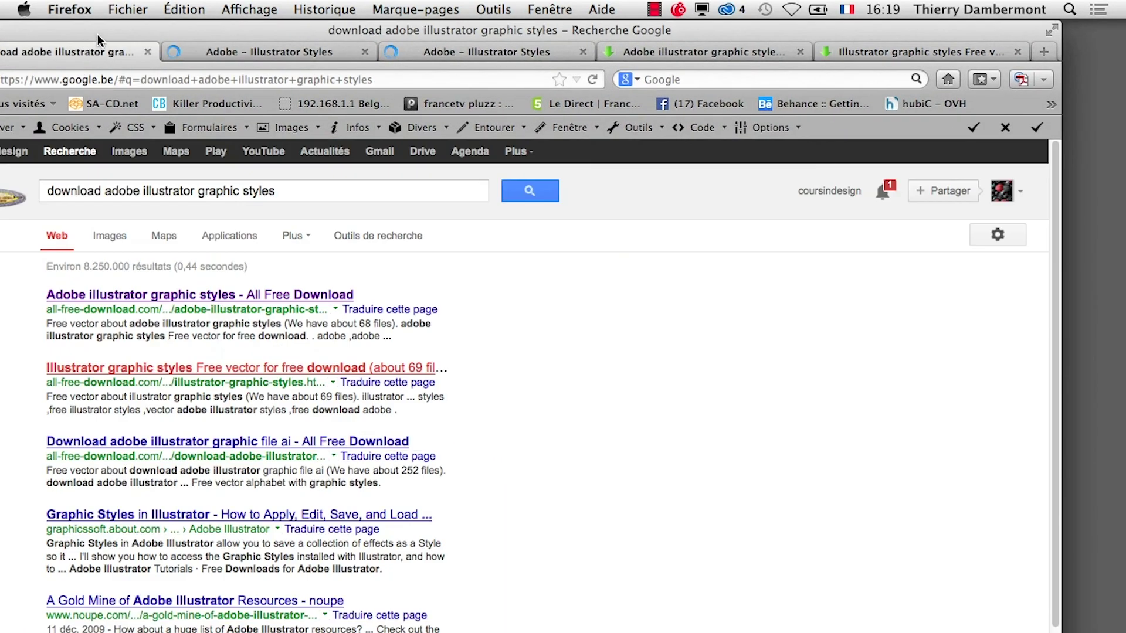
{"action": "left_click_drag", "start_coordinate": [97, 34], "coordinate": [152, 34]}
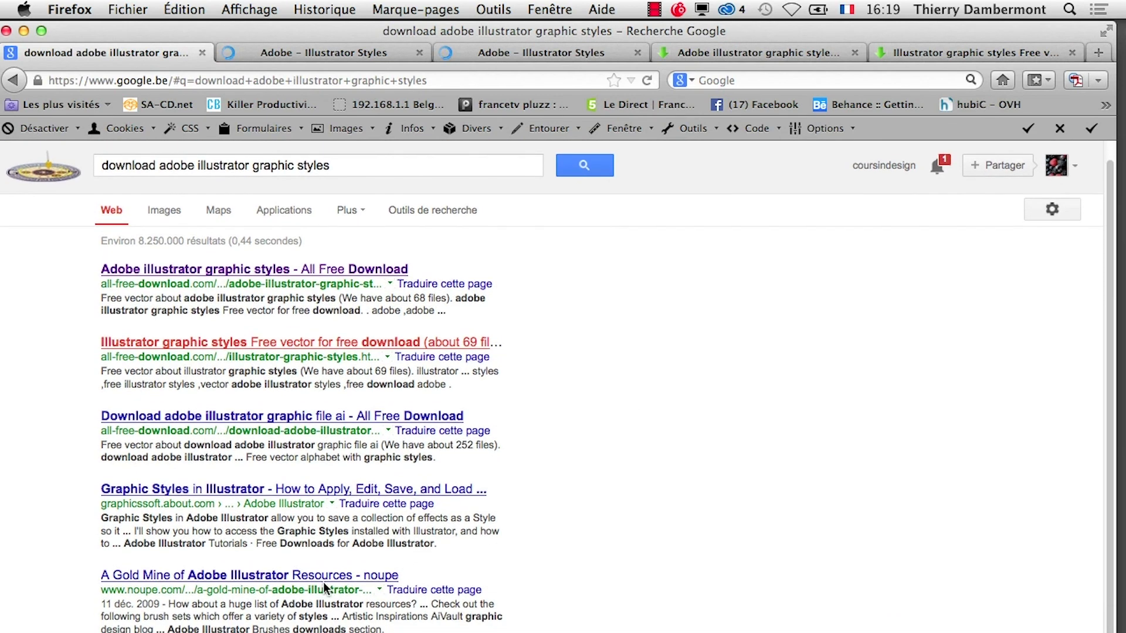
{"action": "left_click", "coordinate": [351, 586]}
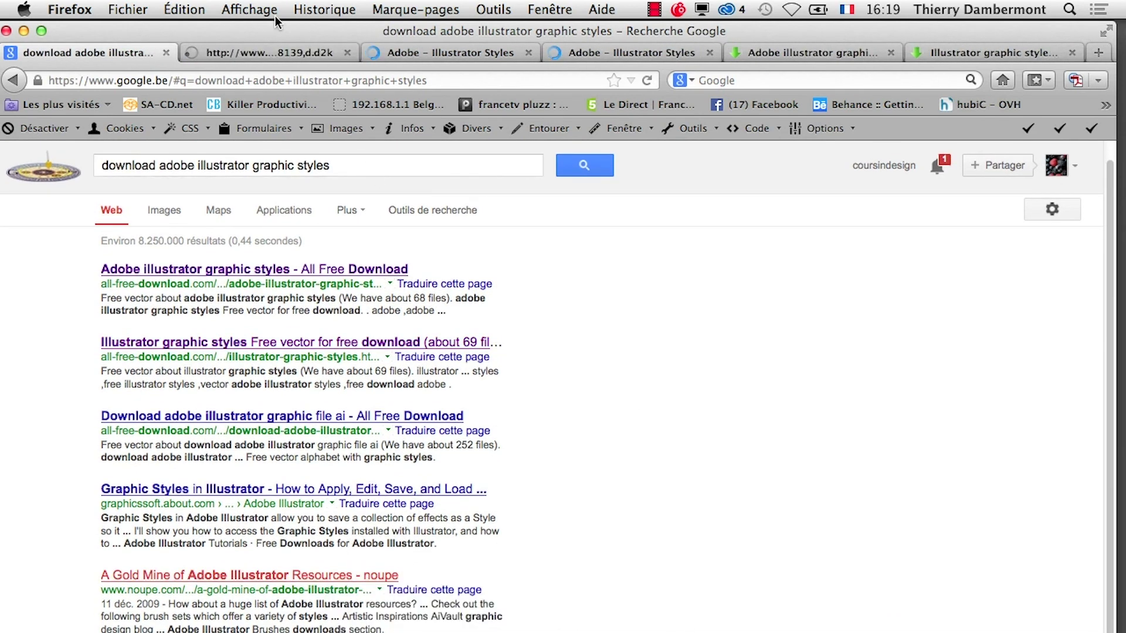
{"action": "left_click", "coordinate": [274, 53]}
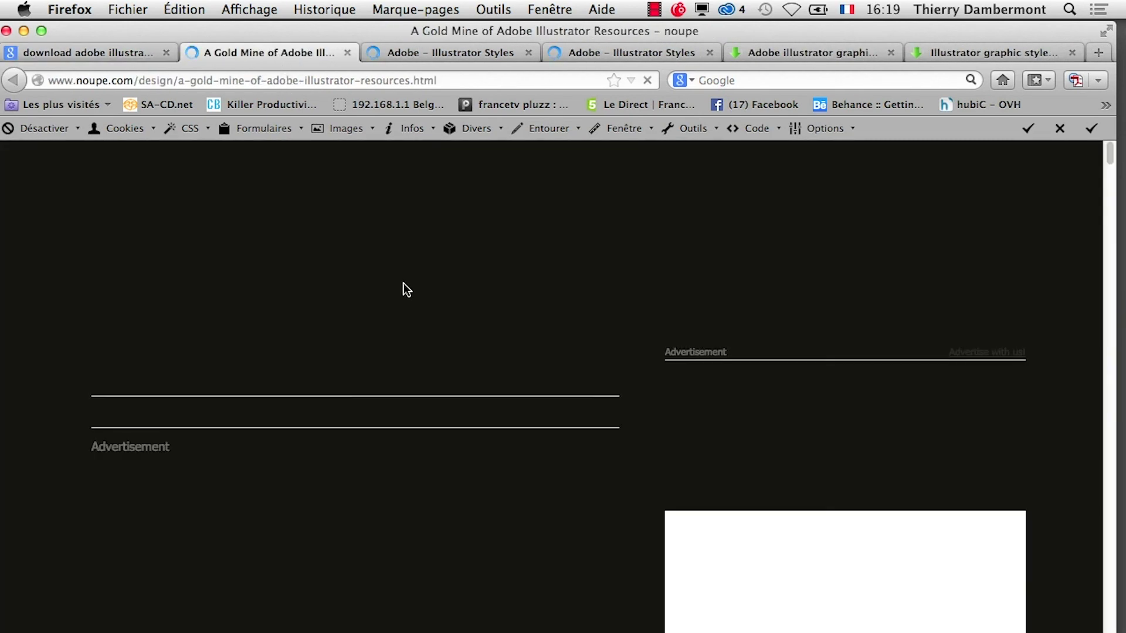
{"action": "left_click", "coordinate": [115, 57]}
Step: Open the Sticker Maker result and another graphic styles result in new tabs
{"action": "scroll", "coordinate": [590, 499], "scroll_direction": "down", "scroll_amount": 3}
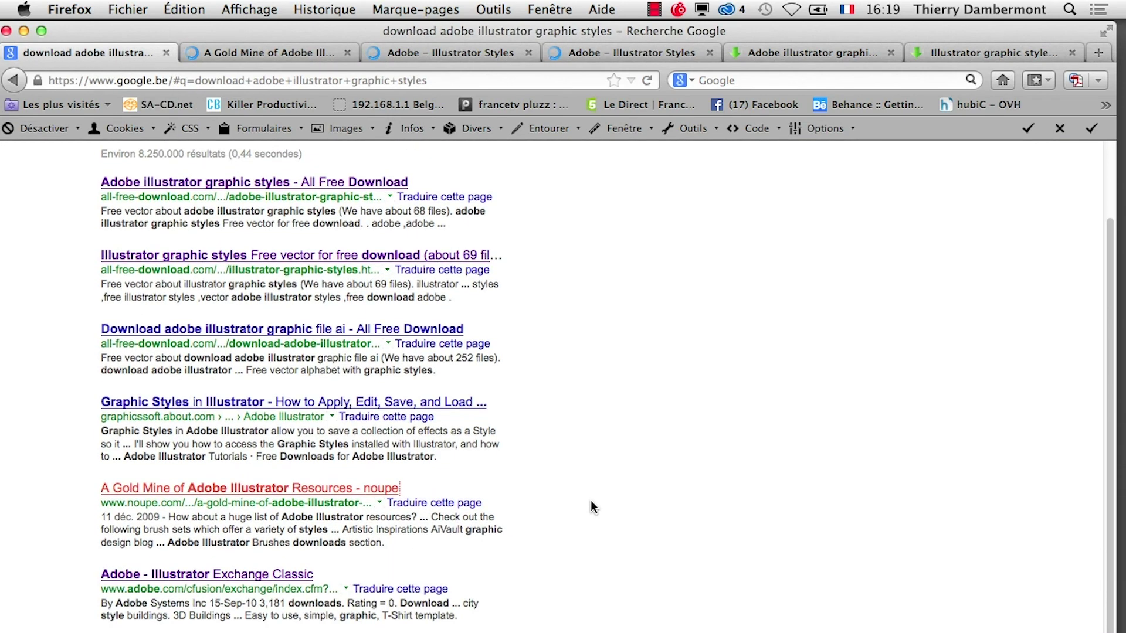
{"action": "scroll", "coordinate": [589, 501], "scroll_direction": "down", "scroll_amount": 3}
{"action": "right_click", "coordinate": [374, 554]}
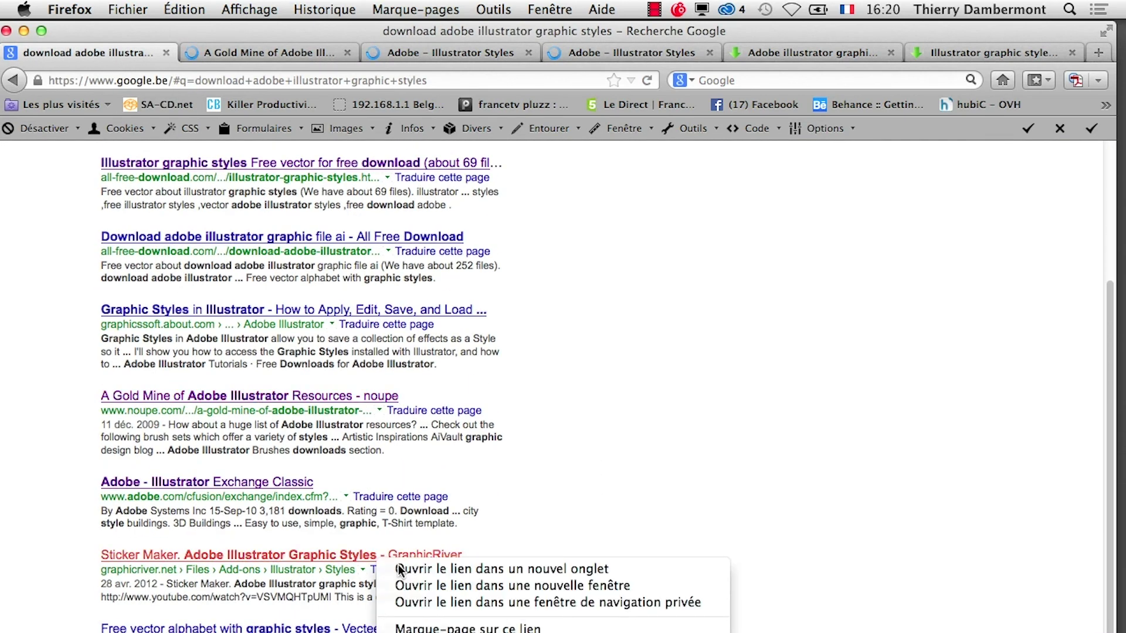
{"action": "left_click", "coordinate": [398, 569]}
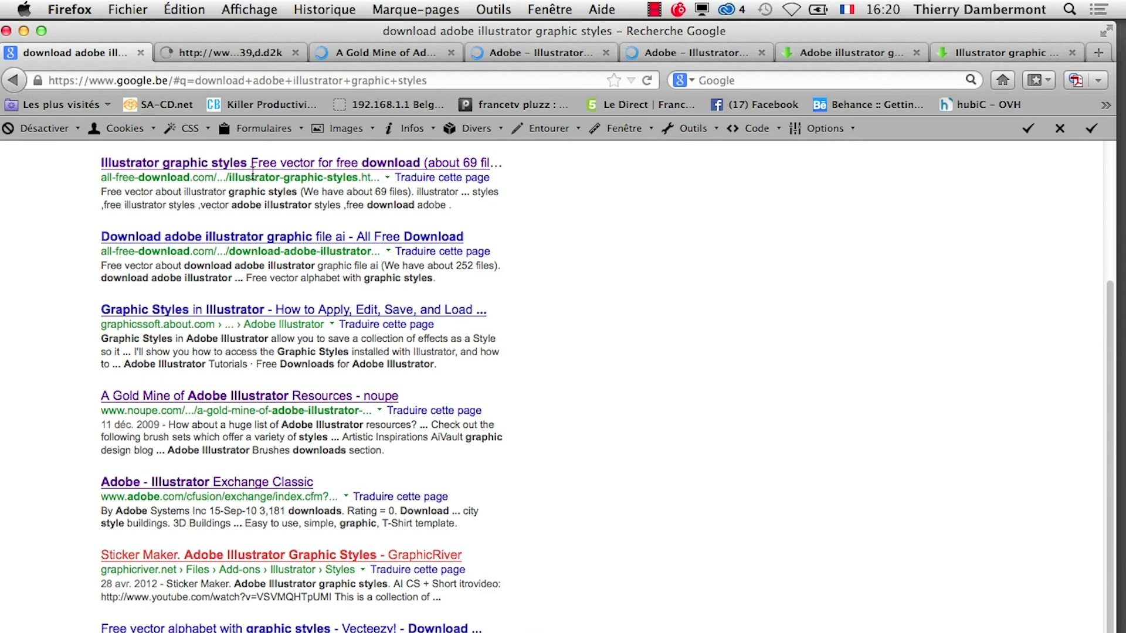
{"action": "scroll", "coordinate": [566, 546], "scroll_direction": "down", "scroll_amount": 2}
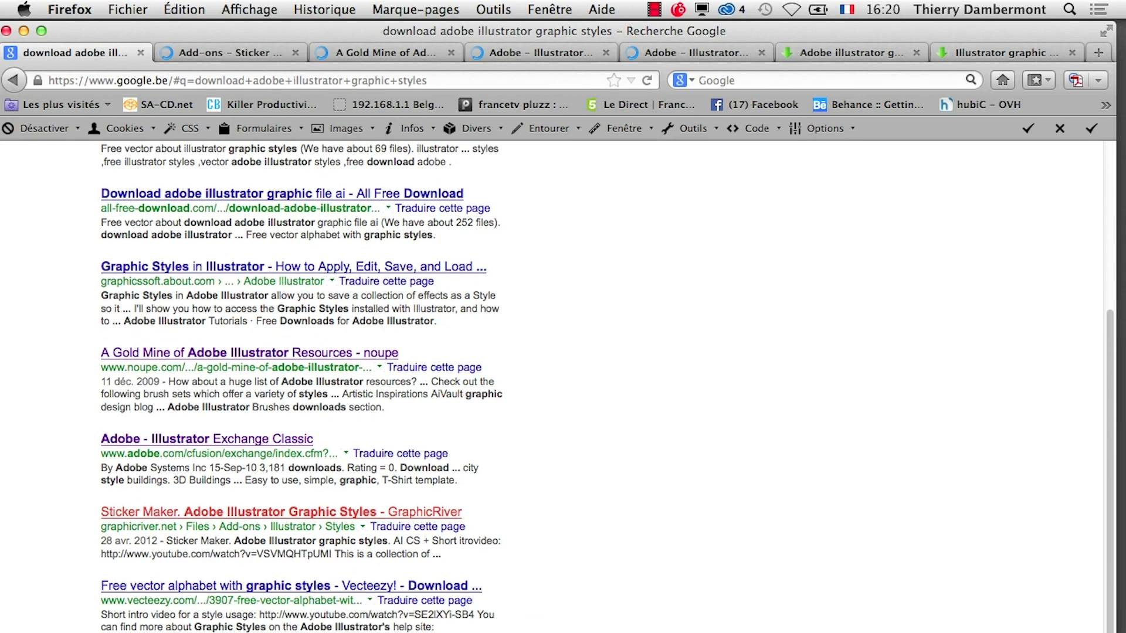
{"action": "right_click", "coordinate": [304, 586]}
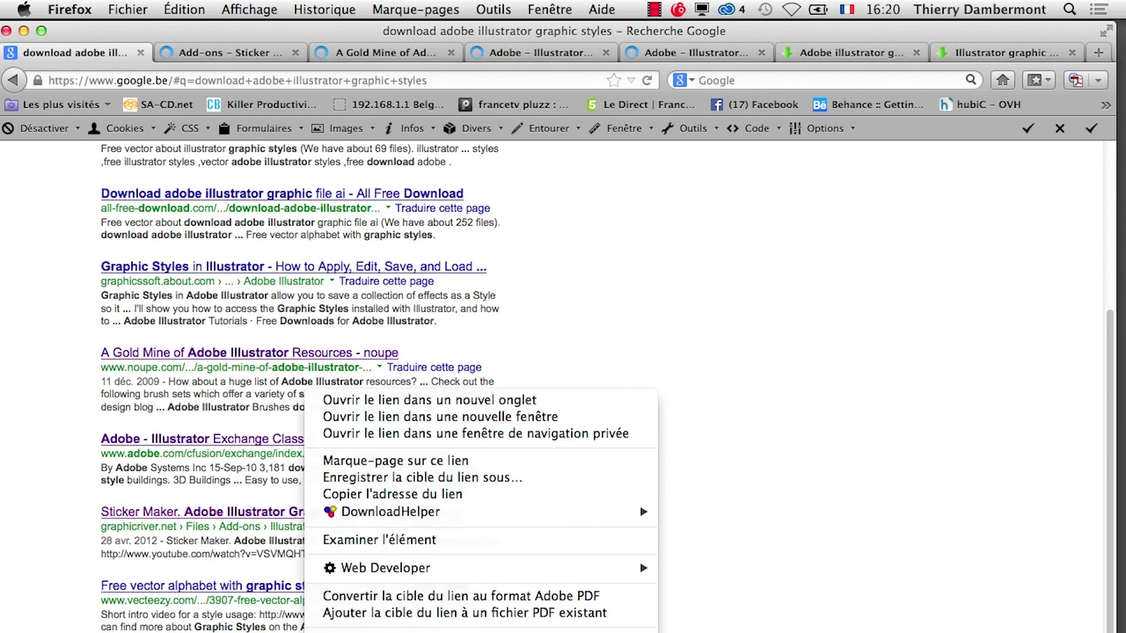
{"action": "left_click", "coordinate": [348, 404]}
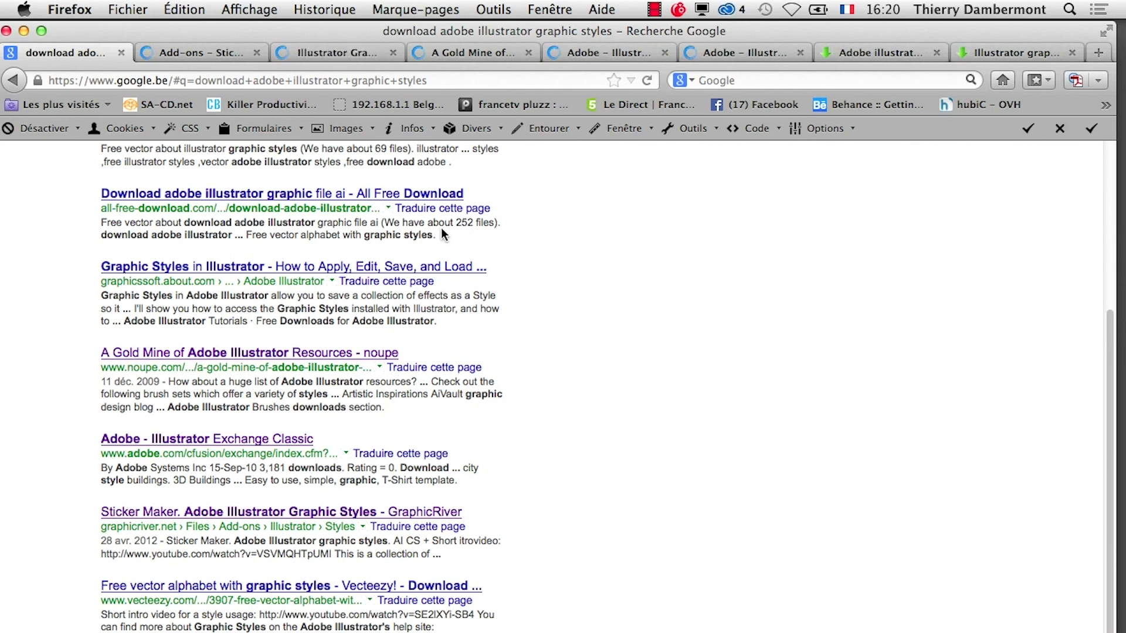
Step: Scroll through the GraphicRiver Sticker Maker page
{"action": "left_click", "coordinate": [200, 59]}
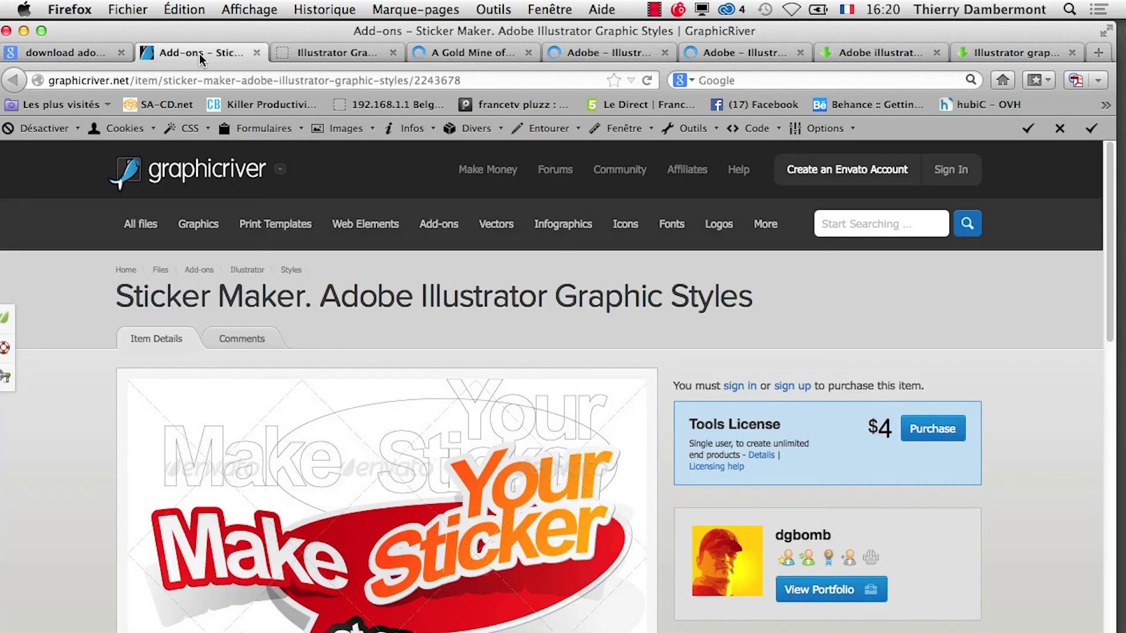
{"action": "scroll", "coordinate": [361, 363], "scroll_direction": "down", "scroll_amount": 5}
{"action": "scroll", "coordinate": [362, 363], "scroll_direction": "down", "scroll_amount": 4}
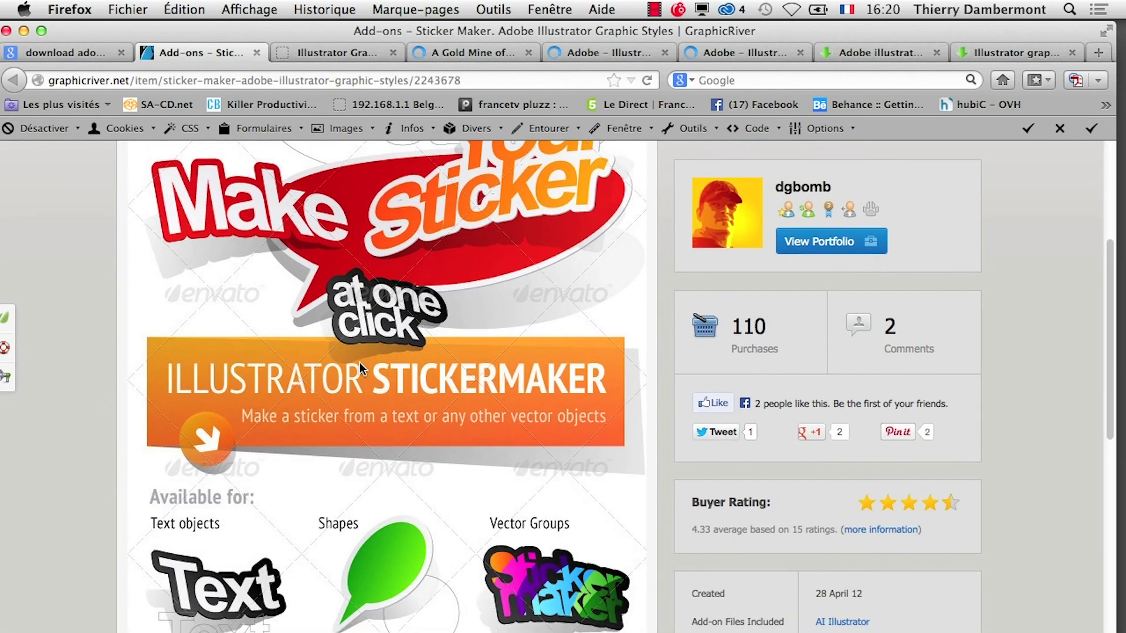
{"action": "scroll", "coordinate": [362, 366], "scroll_direction": "down", "scroll_amount": 5}
{"action": "scroll", "coordinate": [360, 364], "scroll_direction": "down", "scroll_amount": 5}
{"action": "scroll", "coordinate": [358, 358], "scroll_direction": "down", "scroll_amount": 1}
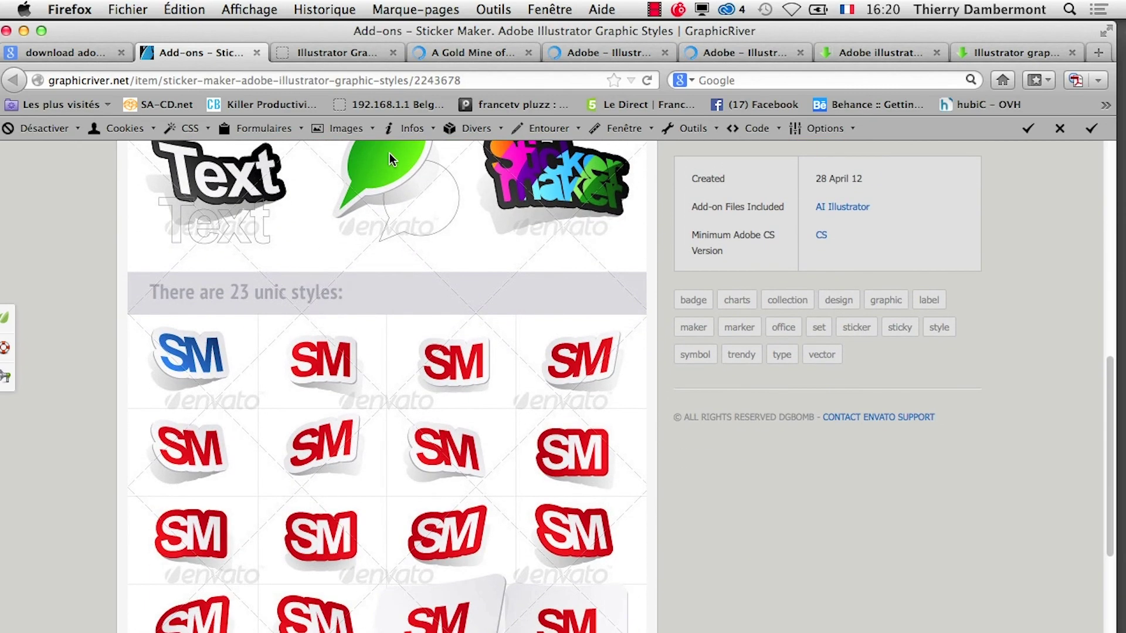
{"action": "scroll", "coordinate": [424, 499], "scroll_direction": "down", "scroll_amount": 5}
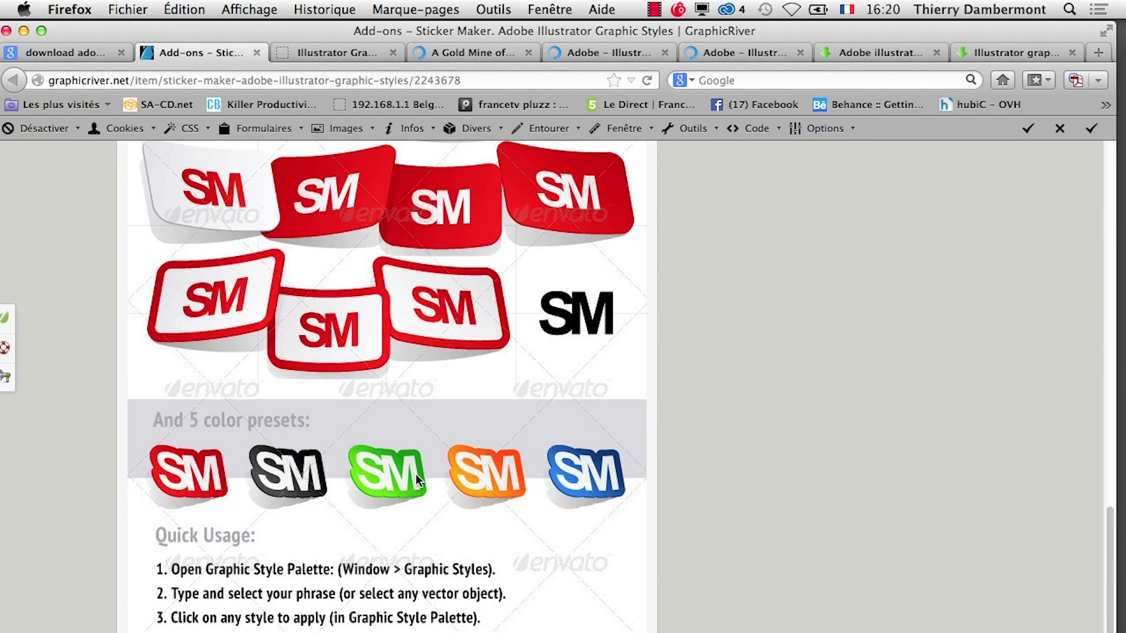
Step: Scroll through the graphicxtras Illustrator Graphic Styles page
{"action": "left_click", "coordinate": [359, 54]}
{"action": "scroll", "coordinate": [547, 441], "scroll_direction": "down", "scroll_amount": 3}
{"action": "scroll", "coordinate": [548, 443], "scroll_direction": "down", "scroll_amount": 3}
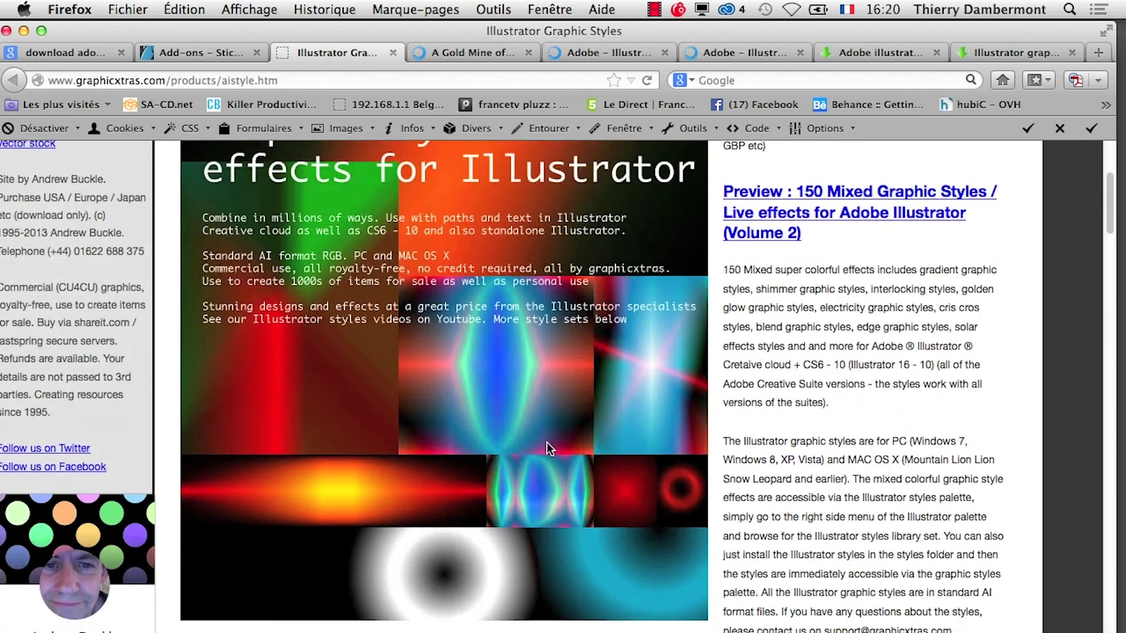
{"action": "scroll", "coordinate": [547, 445], "scroll_direction": "down", "scroll_amount": 8}
{"action": "scroll", "coordinate": [546, 445], "scroll_direction": "down", "scroll_amount": 1}
{"action": "scroll", "coordinate": [545, 449], "scroll_direction": "down", "scroll_amount": 3}
{"action": "scroll", "coordinate": [547, 445], "scroll_direction": "down", "scroll_amount": 3}
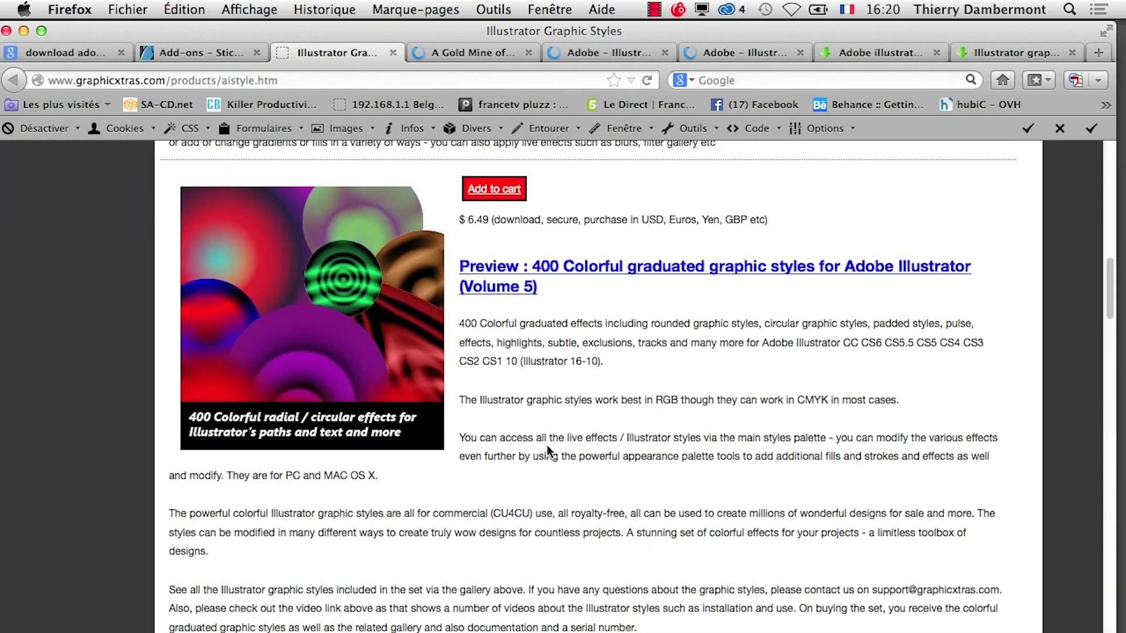
{"action": "scroll", "coordinate": [546, 448], "scroll_direction": "down", "scroll_amount": 8}
{"action": "scroll", "coordinate": [546, 448], "scroll_direction": "down", "scroll_amount": 2}
{"action": "scroll", "coordinate": [546, 448], "scroll_direction": "down", "scroll_amount": 1}
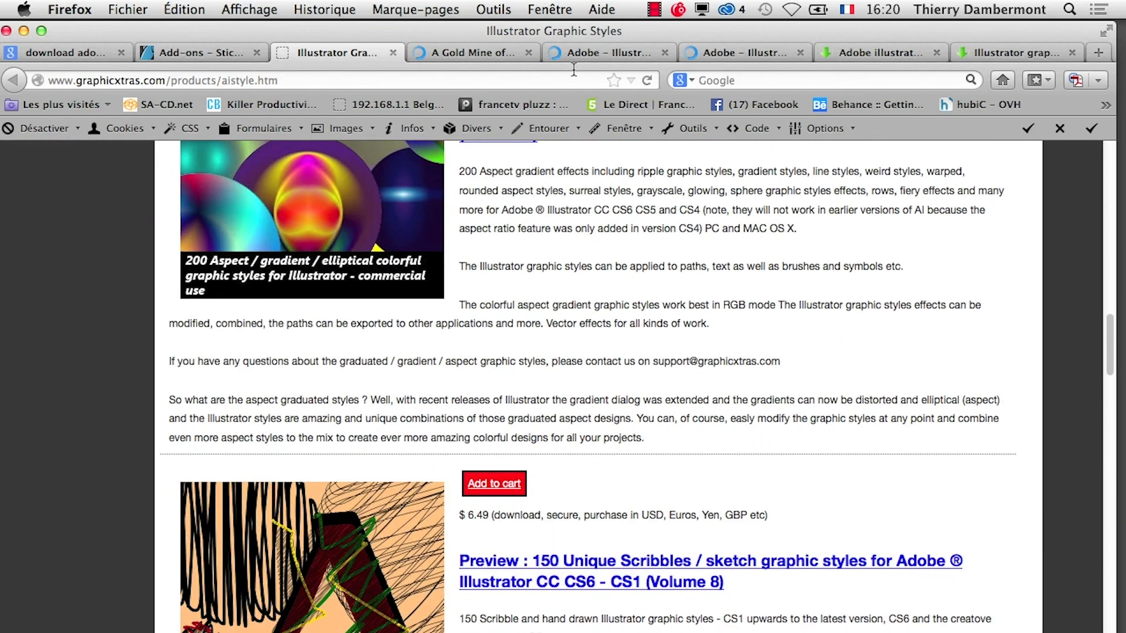
Step: Scroll through the noupe Gold Mine article, finishing on the second Adobe Illustrator Styles tab
{"action": "left_click", "coordinate": [499, 54]}
{"action": "scroll", "coordinate": [577, 373], "scroll_direction": "down", "scroll_amount": 2}
{"action": "scroll", "coordinate": [577, 373], "scroll_direction": "down", "scroll_amount": 1}
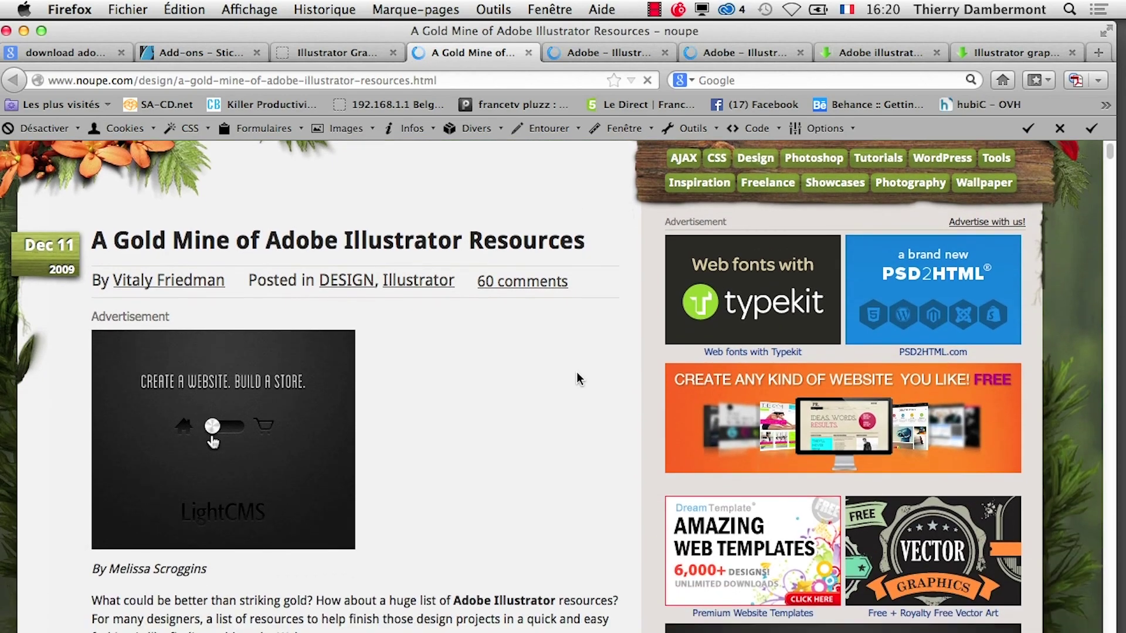
{"action": "scroll", "coordinate": [577, 373], "scroll_direction": "down", "scroll_amount": 3}
{"action": "scroll", "coordinate": [577, 373], "scroll_direction": "down", "scroll_amount": 3}
{"action": "scroll", "coordinate": [577, 373], "scroll_direction": "down", "scroll_amount": 5}
{"action": "scroll", "coordinate": [576, 372], "scroll_direction": "down", "scroll_amount": 5}
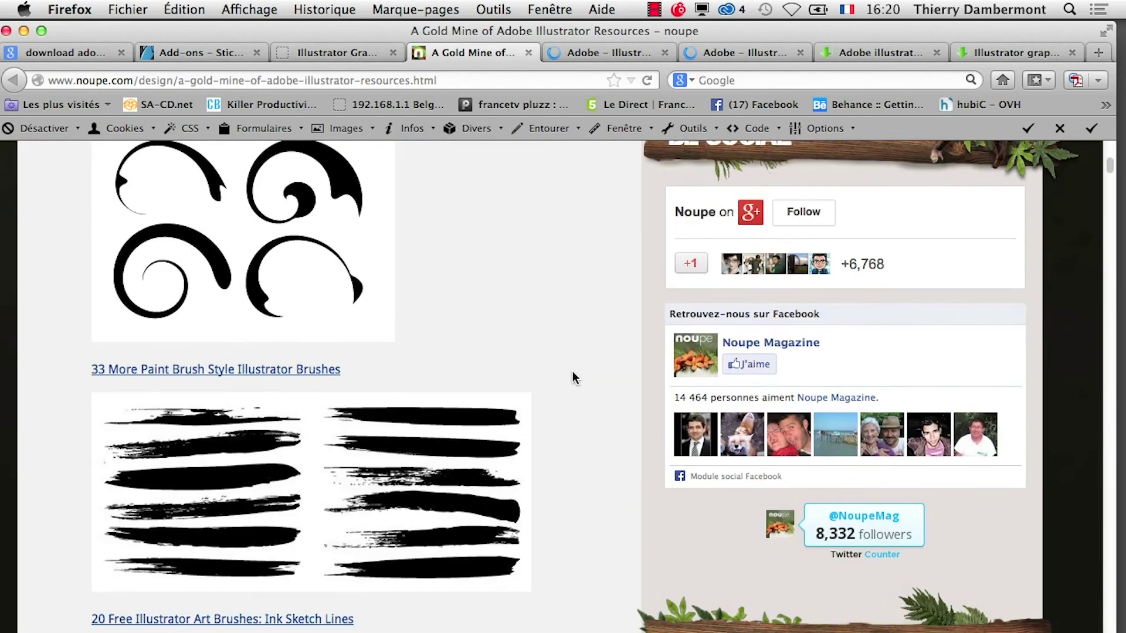
{"action": "scroll", "coordinate": [572, 371], "scroll_direction": "down", "scroll_amount": 5}
{"action": "scroll", "coordinate": [571, 371], "scroll_direction": "down", "scroll_amount": 5}
{"action": "scroll", "coordinate": [568, 375], "scroll_direction": "down", "scroll_amount": 10}
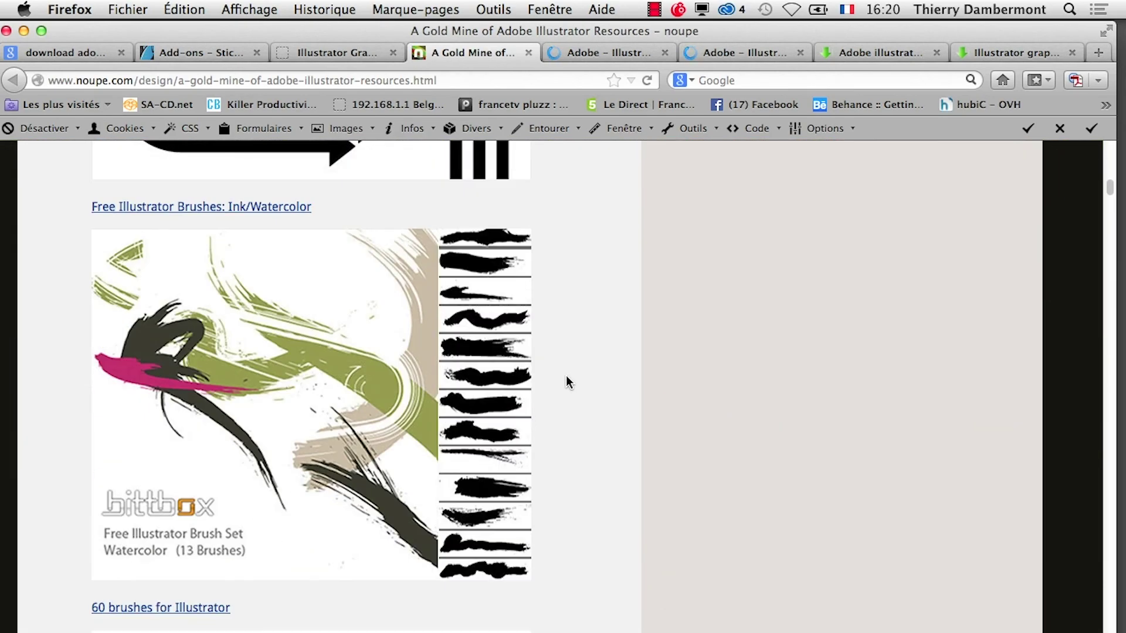
{"action": "scroll", "coordinate": [565, 375], "scroll_direction": "down", "scroll_amount": 5}
{"action": "scroll", "coordinate": [566, 377], "scroll_direction": "down", "scroll_amount": 5}
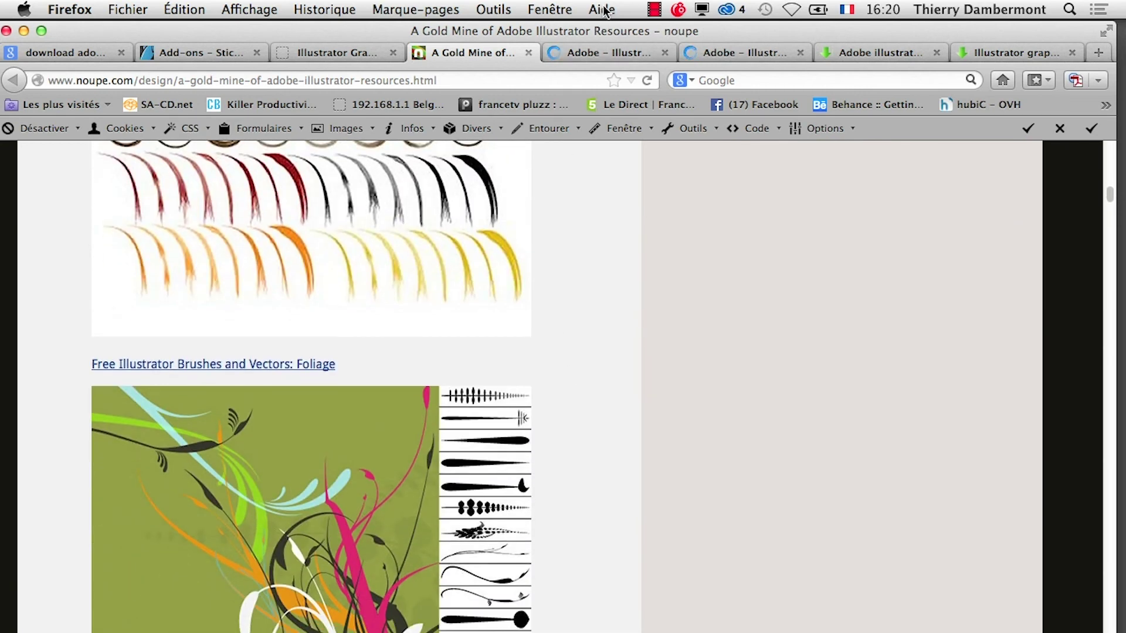
{"action": "left_click", "coordinate": [596, 52]}
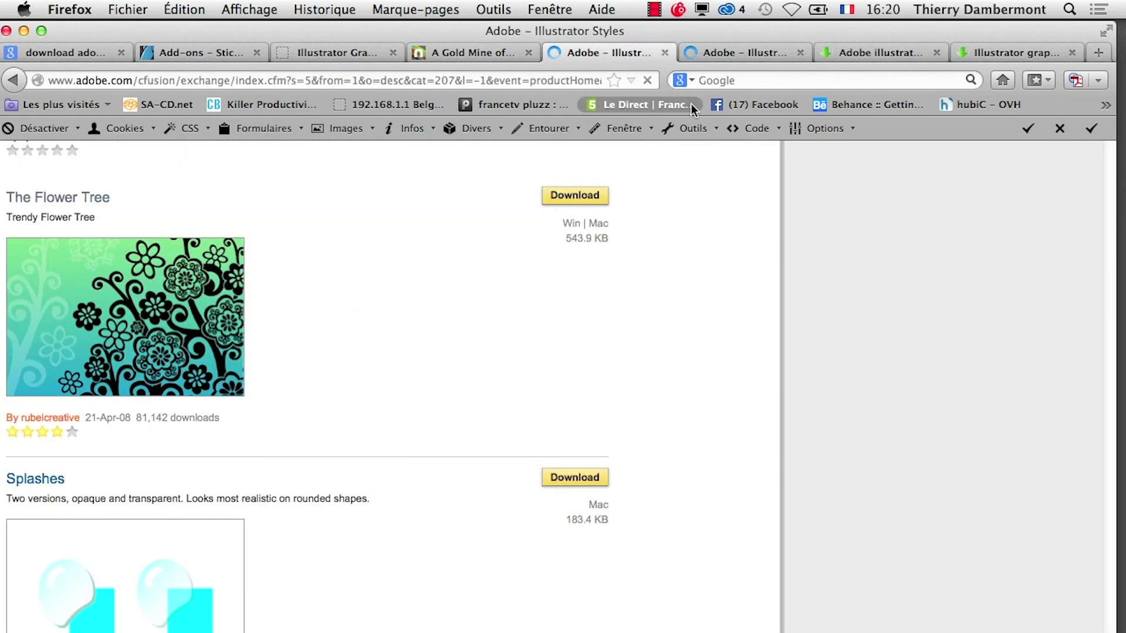
{"action": "left_click", "coordinate": [733, 56]}
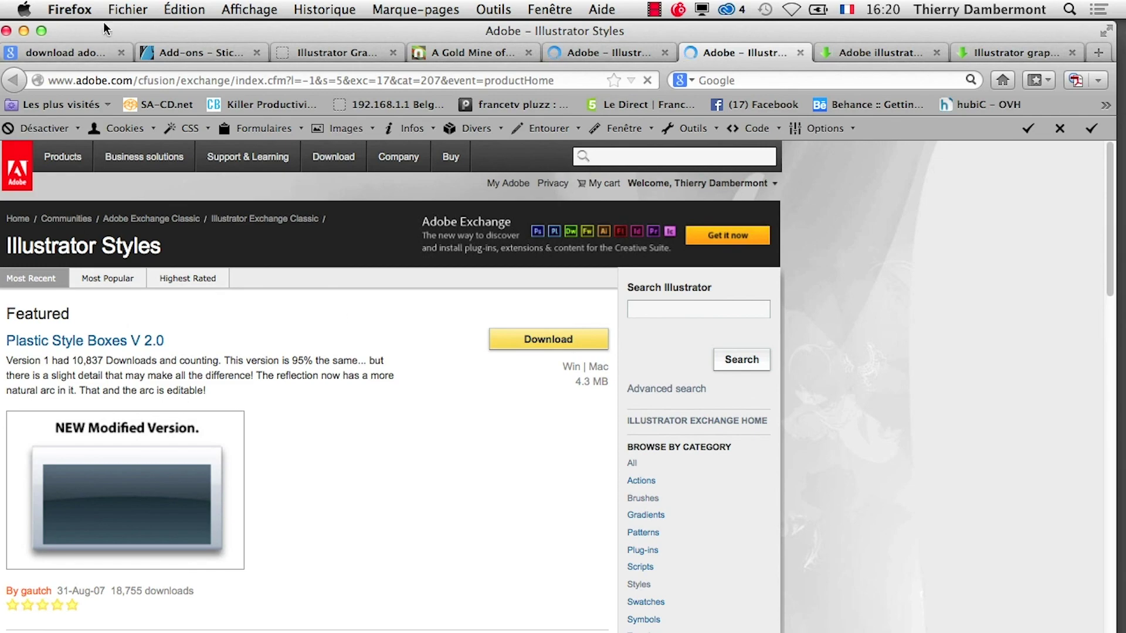